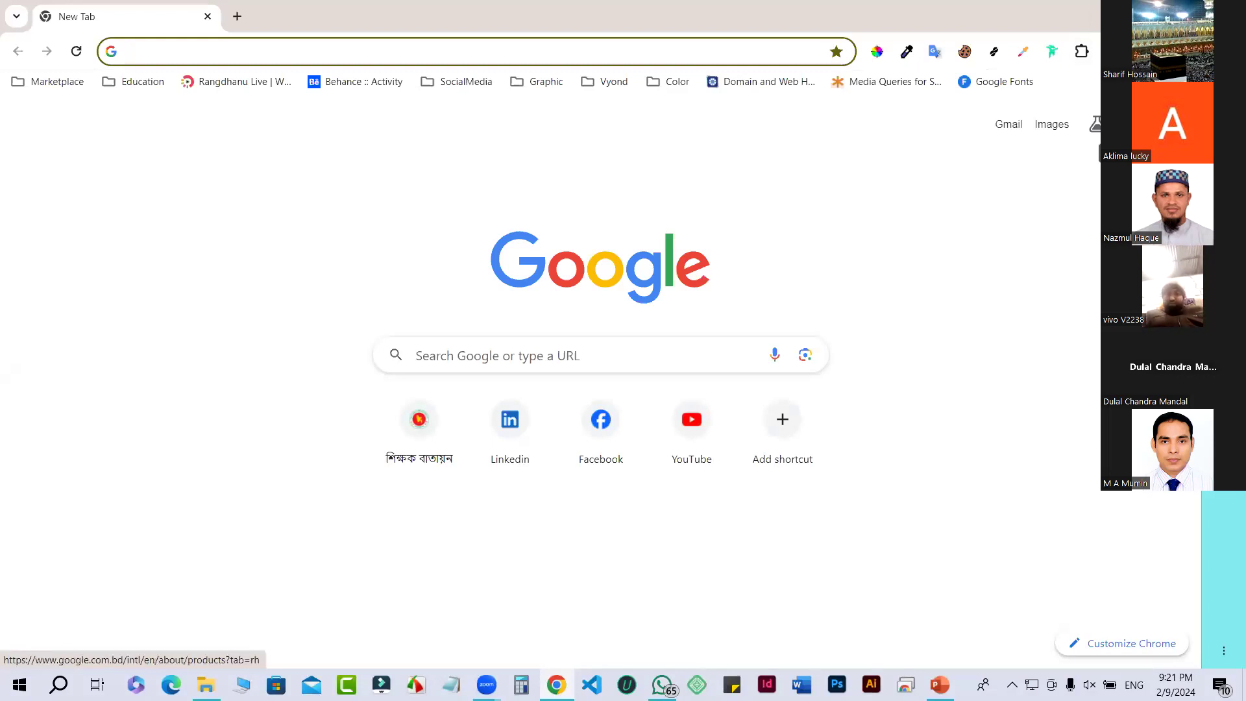
# Step: Browse the full list of Google apps and open Google Forms
pyautogui.click(1127, 124)
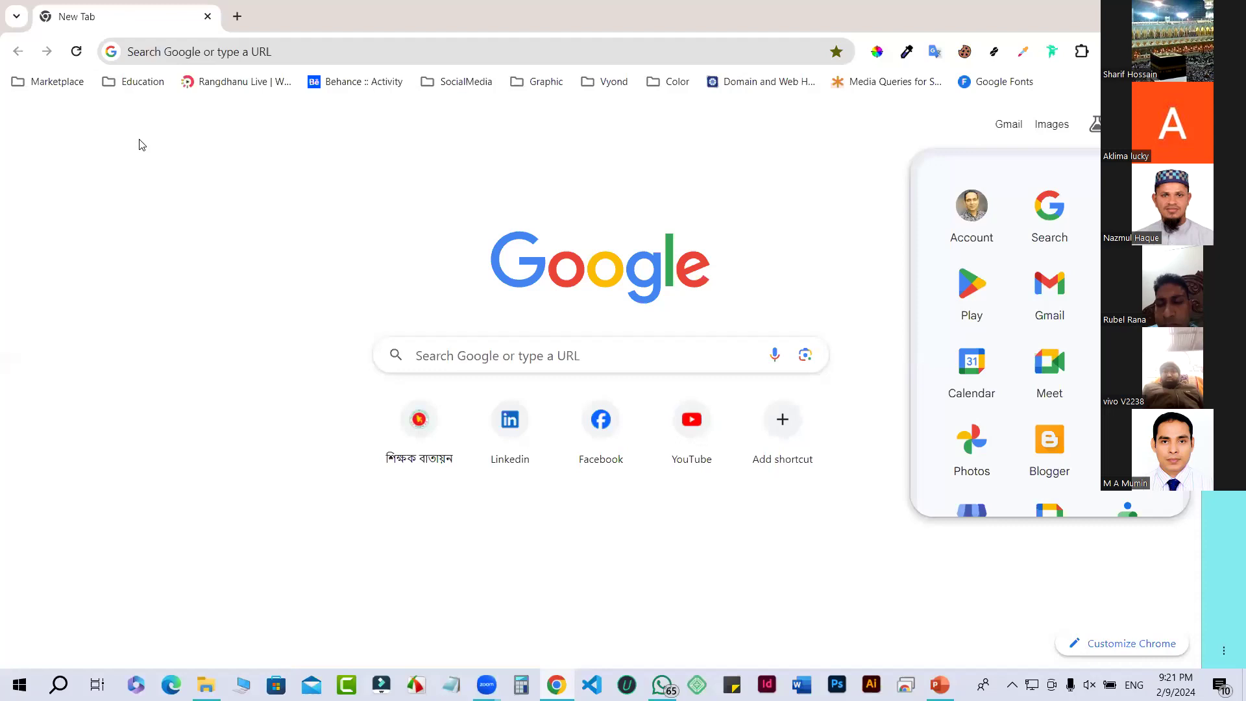
pyautogui.scroll(-3, 1082, 350)
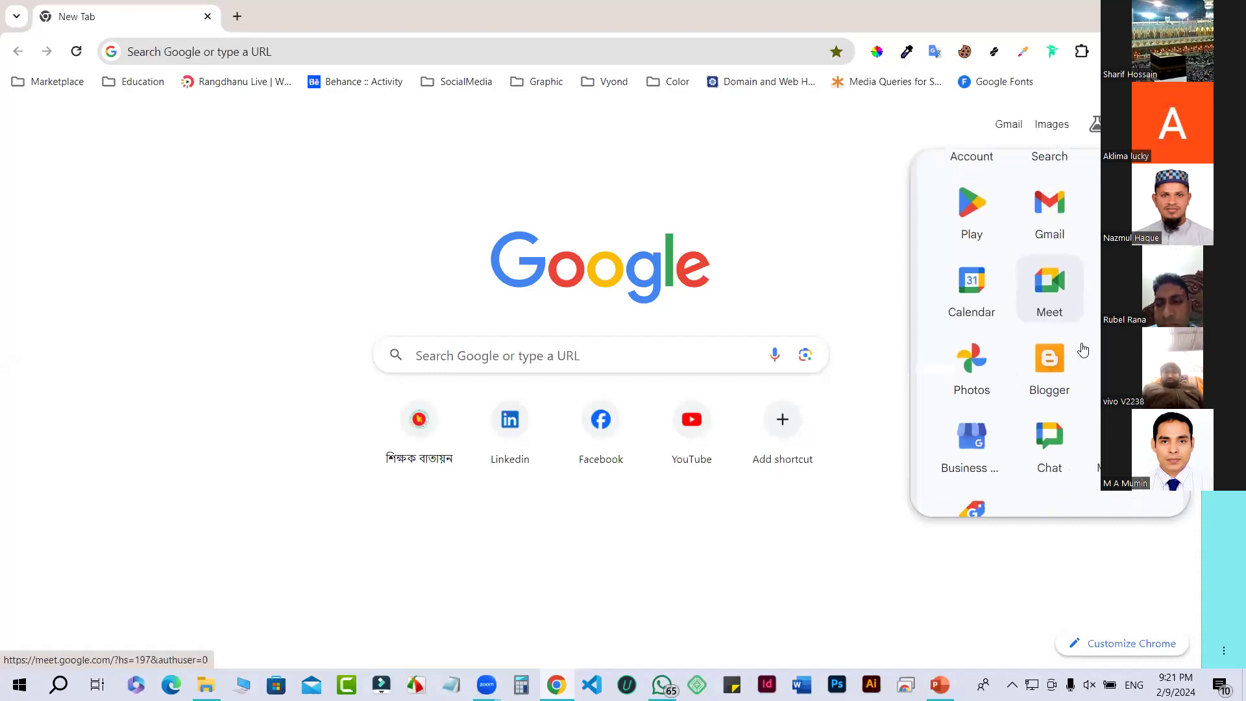
pyautogui.scroll(-5, 1082, 349)
pyautogui.scroll(5, 1081, 347)
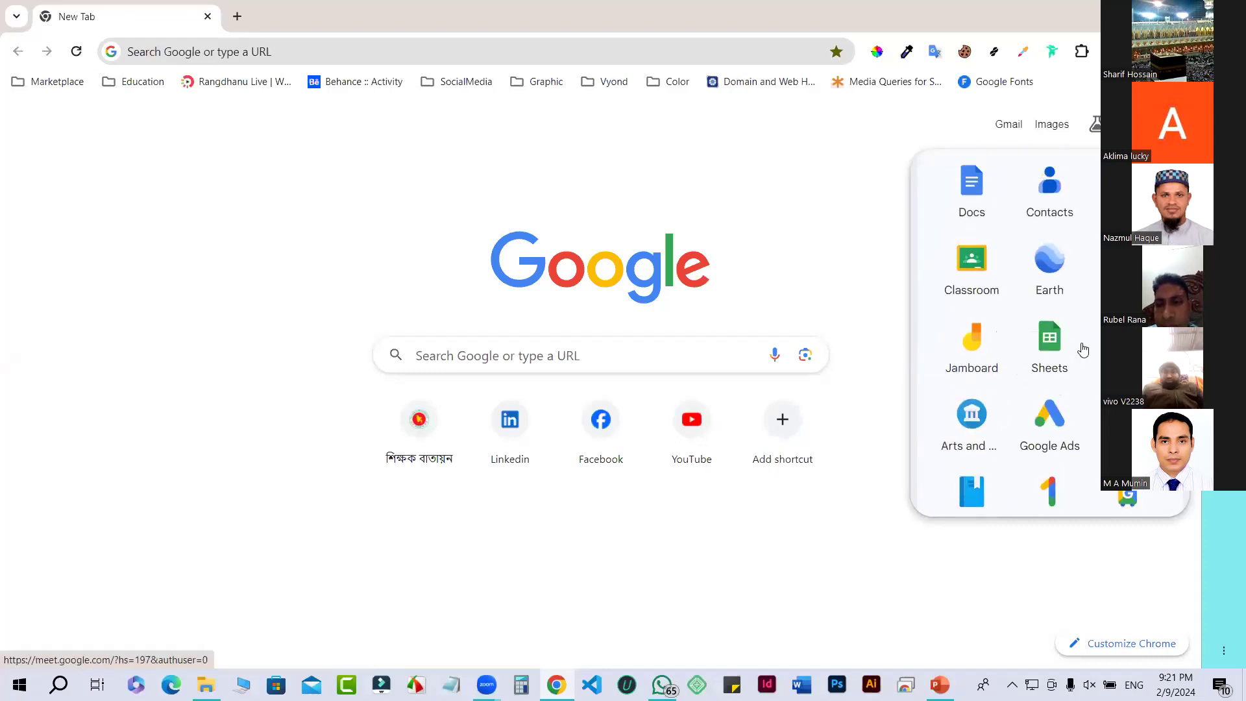
pyautogui.scroll(-7, 1074, 328)
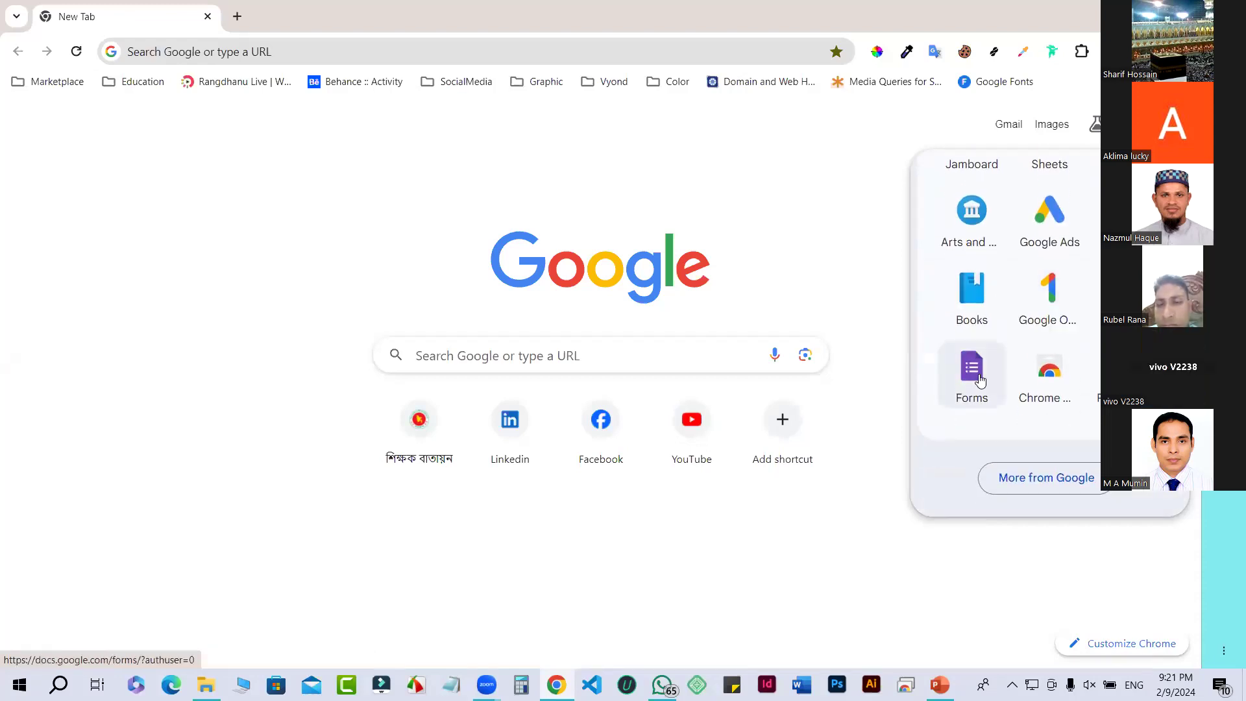
pyautogui.scroll(8, 980, 381)
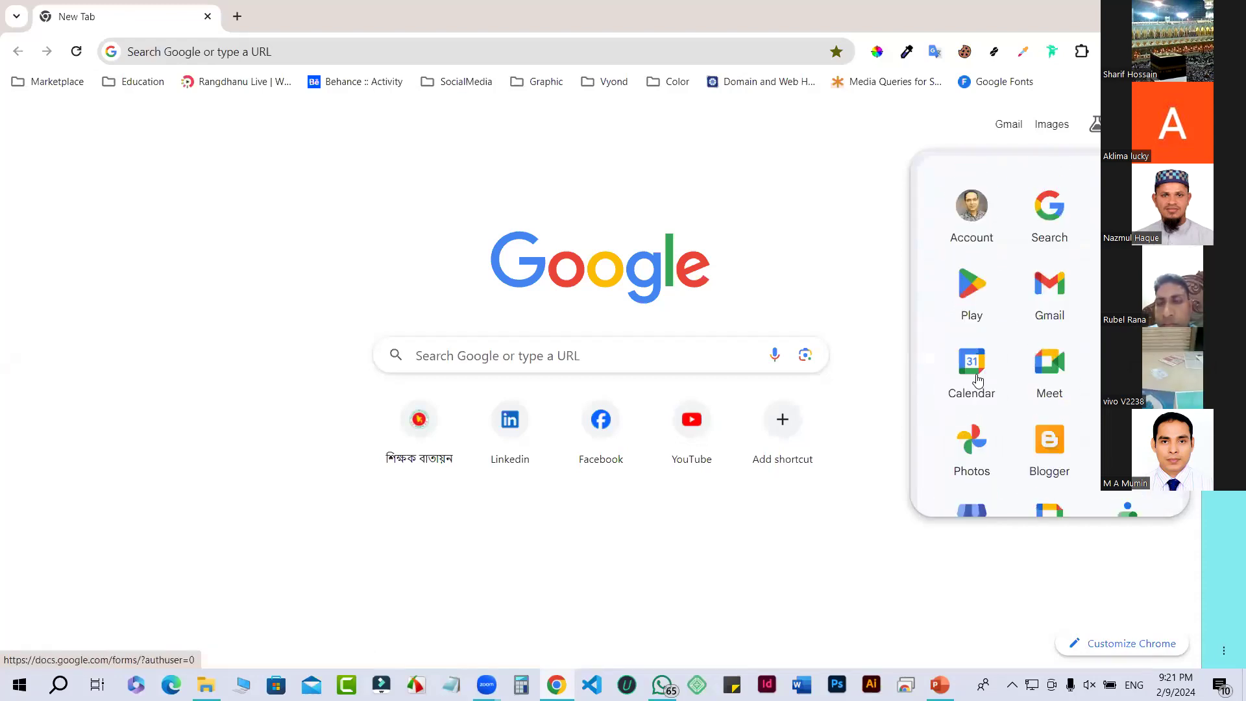
pyautogui.scroll(-4, 978, 383)
pyautogui.scroll(-3, 978, 382)
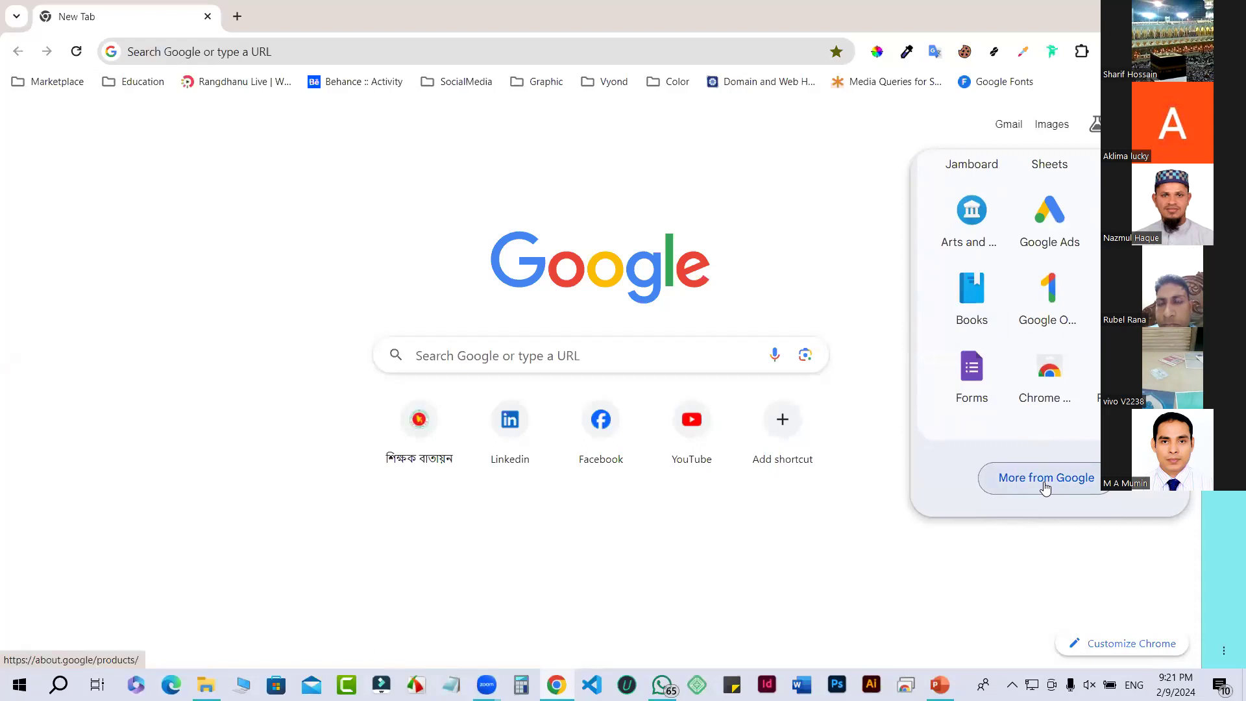
pyautogui.click(972, 375)
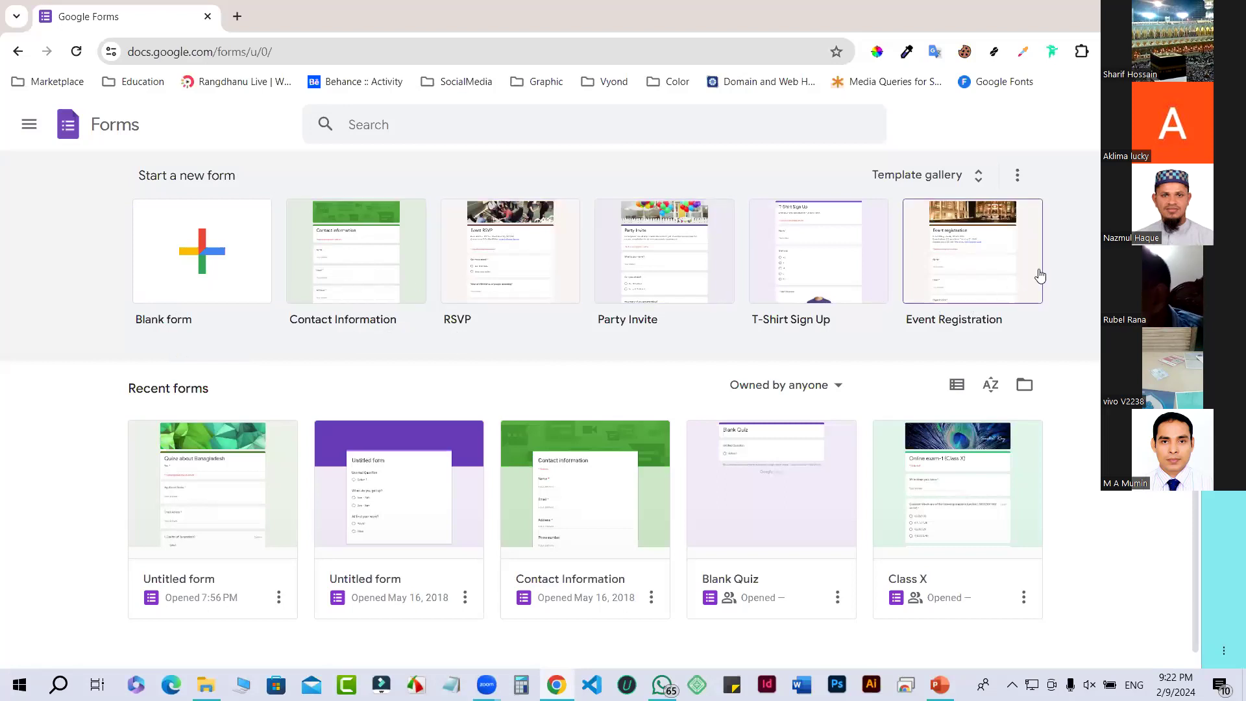
# Step: Create a new blank form
pyautogui.scroll(-1, 474, 360)
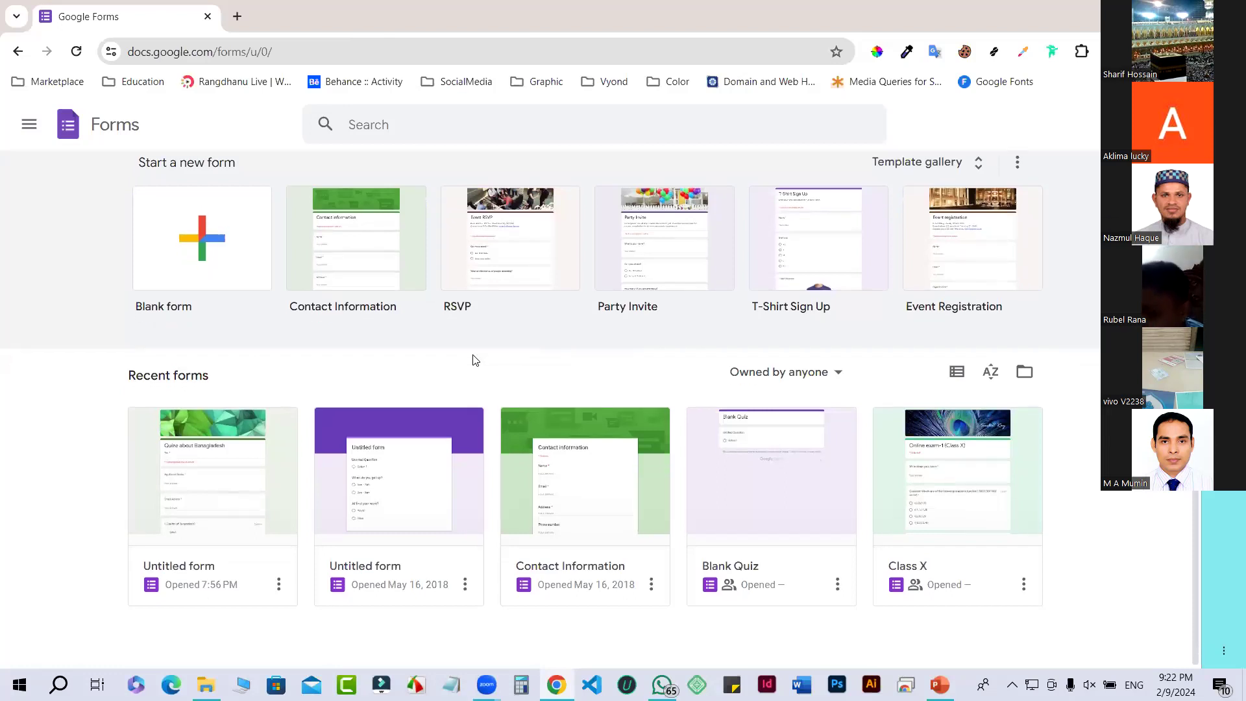
pyautogui.scroll(1, 475, 360)
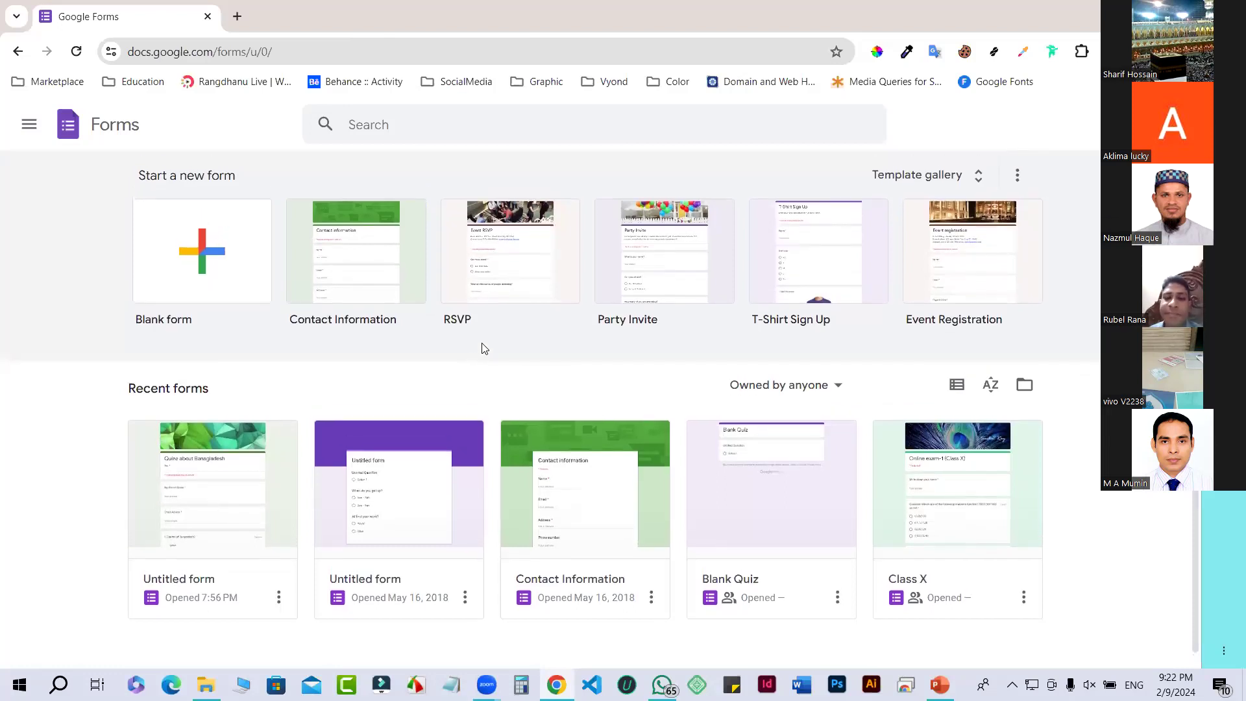
pyautogui.click(206, 252)
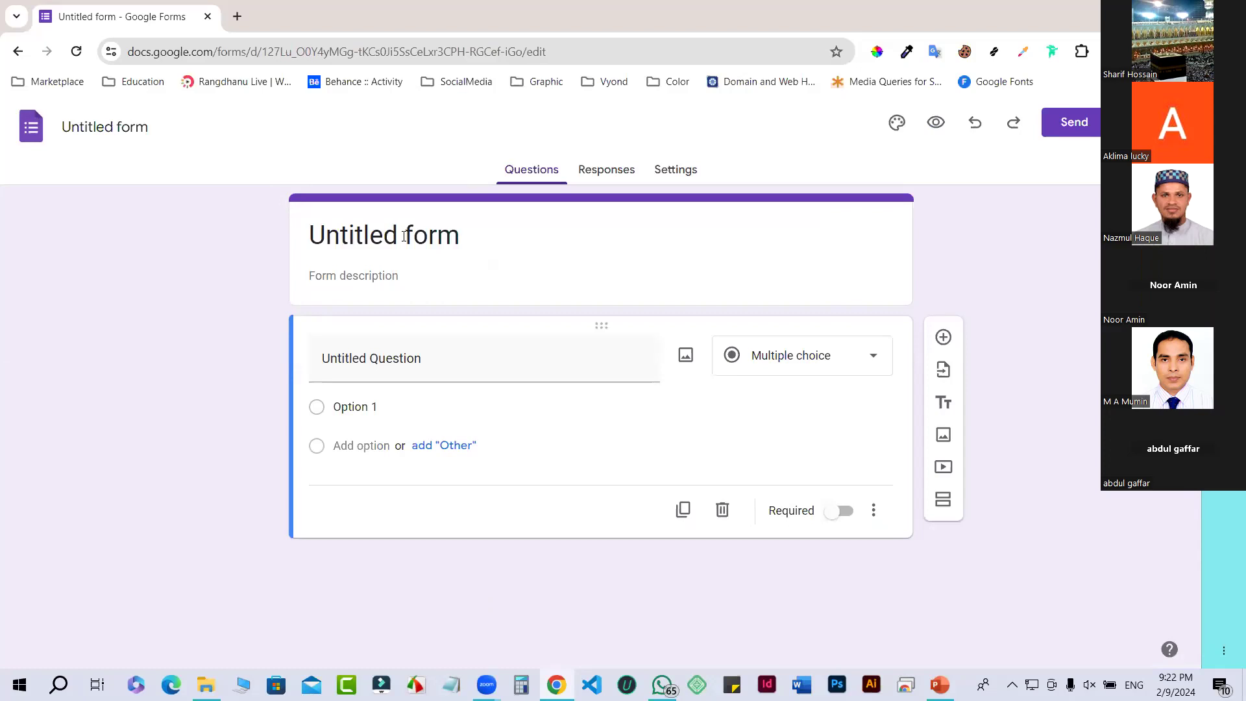
pyautogui.click(446, 231)
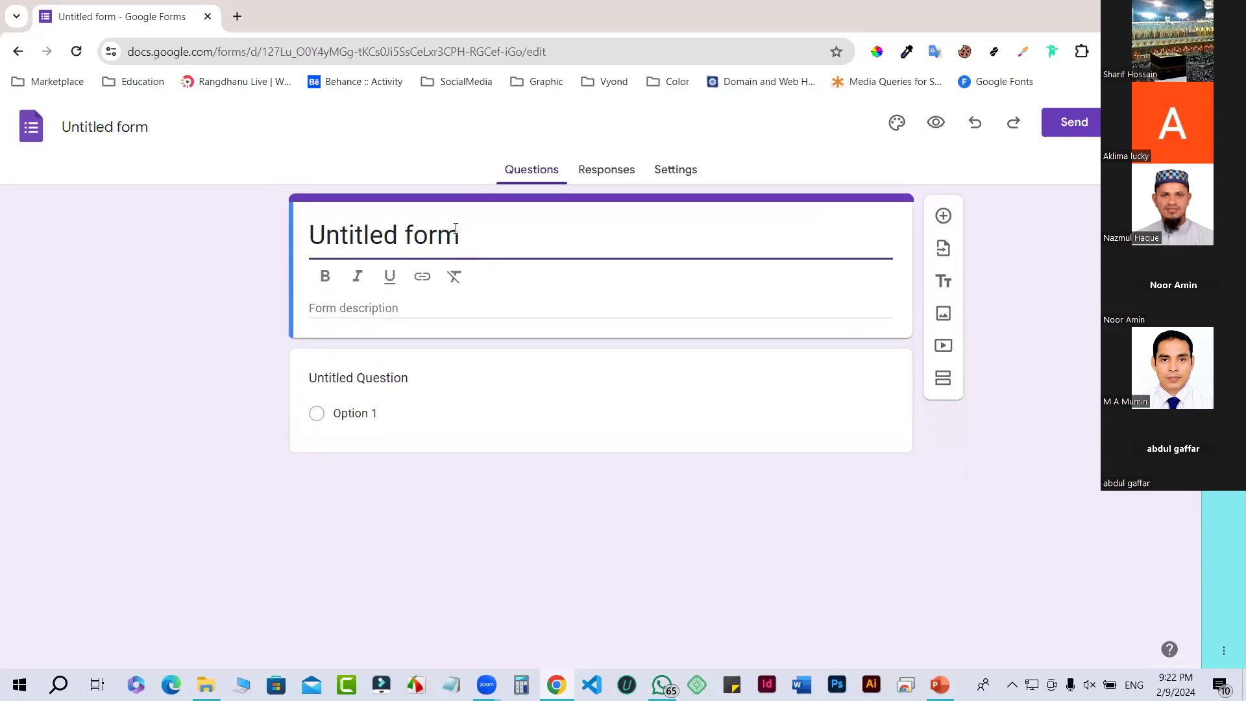
pyautogui.moveTo(460, 233); pyautogui.dragTo(306, 238)
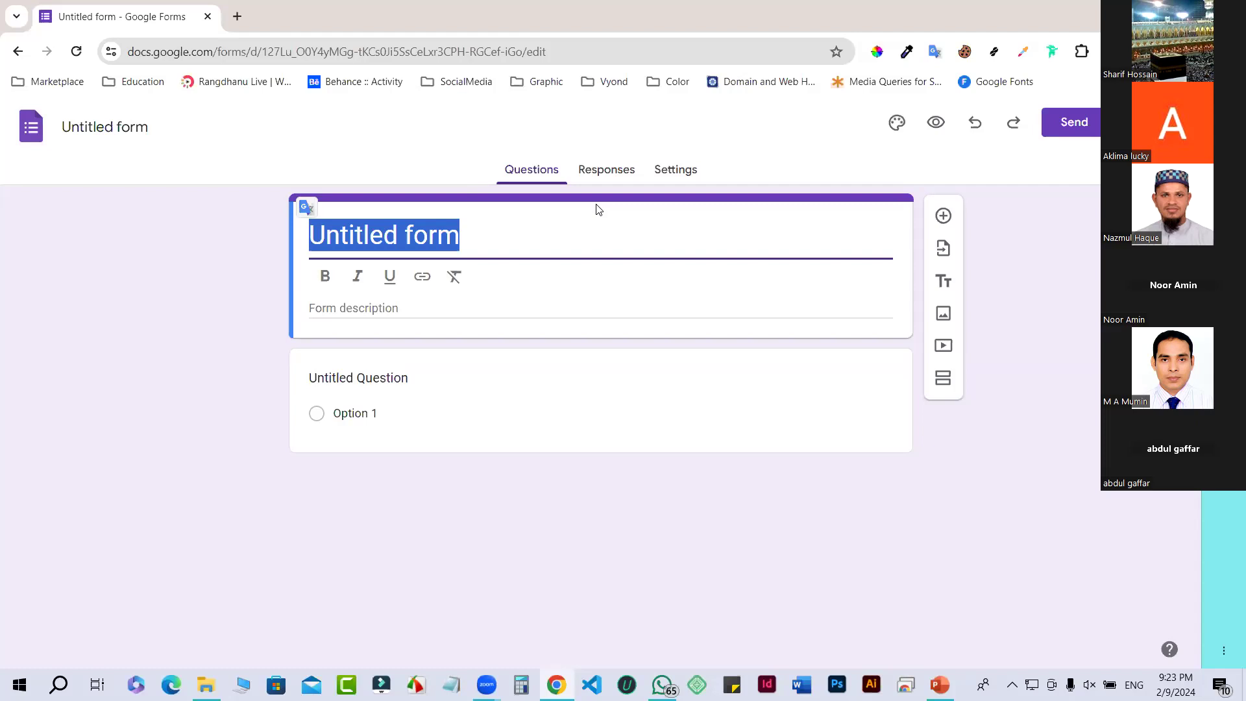
pyautogui.write('Test')
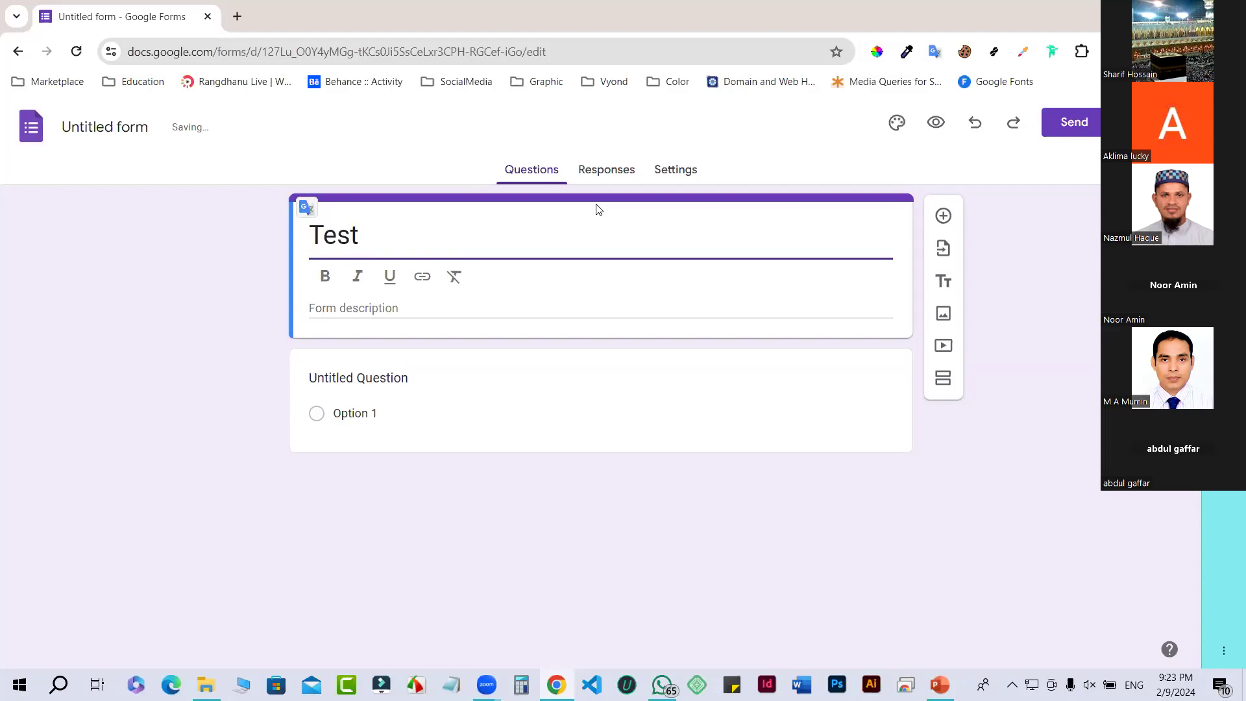
pyautogui.write(' Qu')
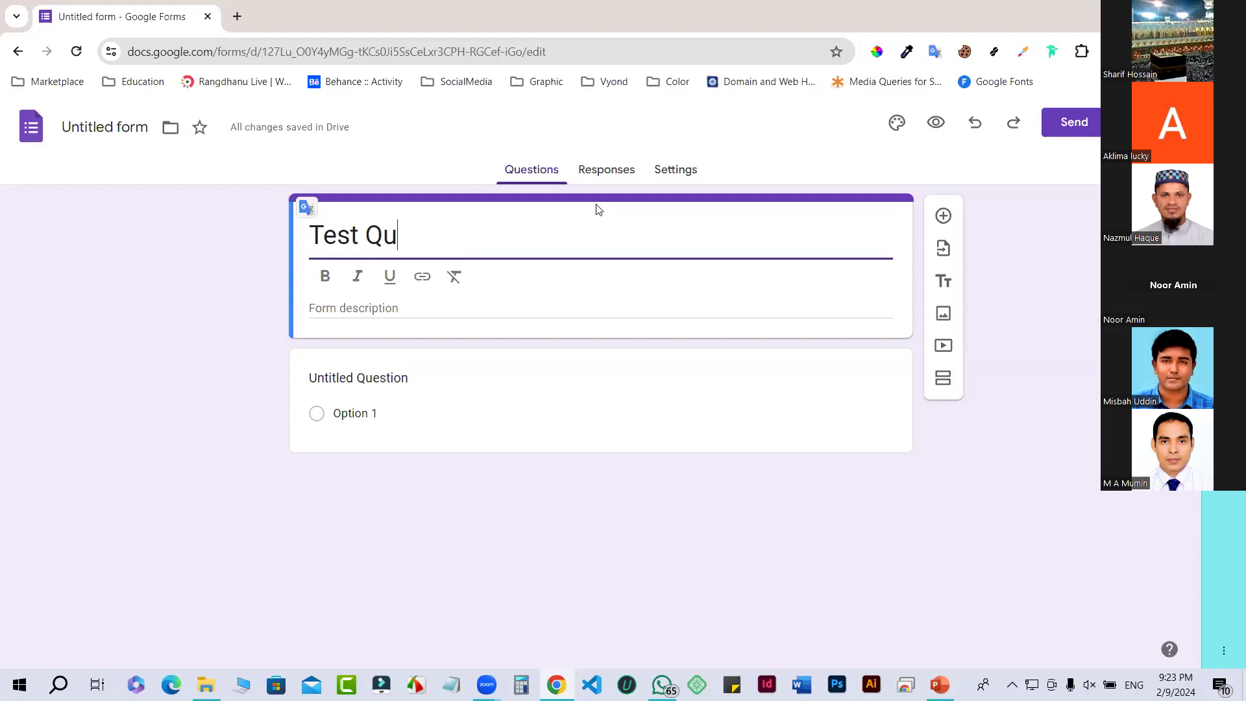
pyautogui.press('BackSpace')
pyautogui.press('BackSpace')
pyautogui.press('BackSpace')
pyautogui.press('BackSpace')
pyautogui.press('BackSpace')
pyautogui.press('BackSpace')
pyautogui.press('BackSpace')
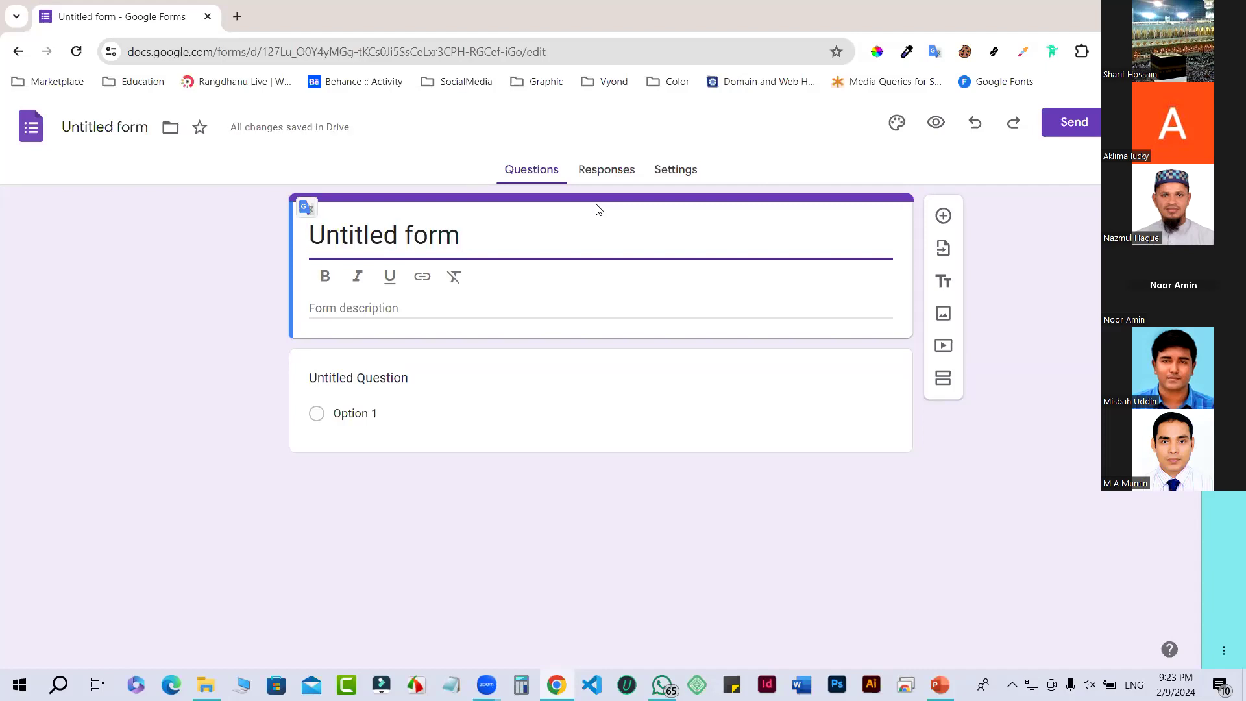
# Step: Change the form title to "Admission Form", removing the leftover default title text
pyautogui.write('Admission')
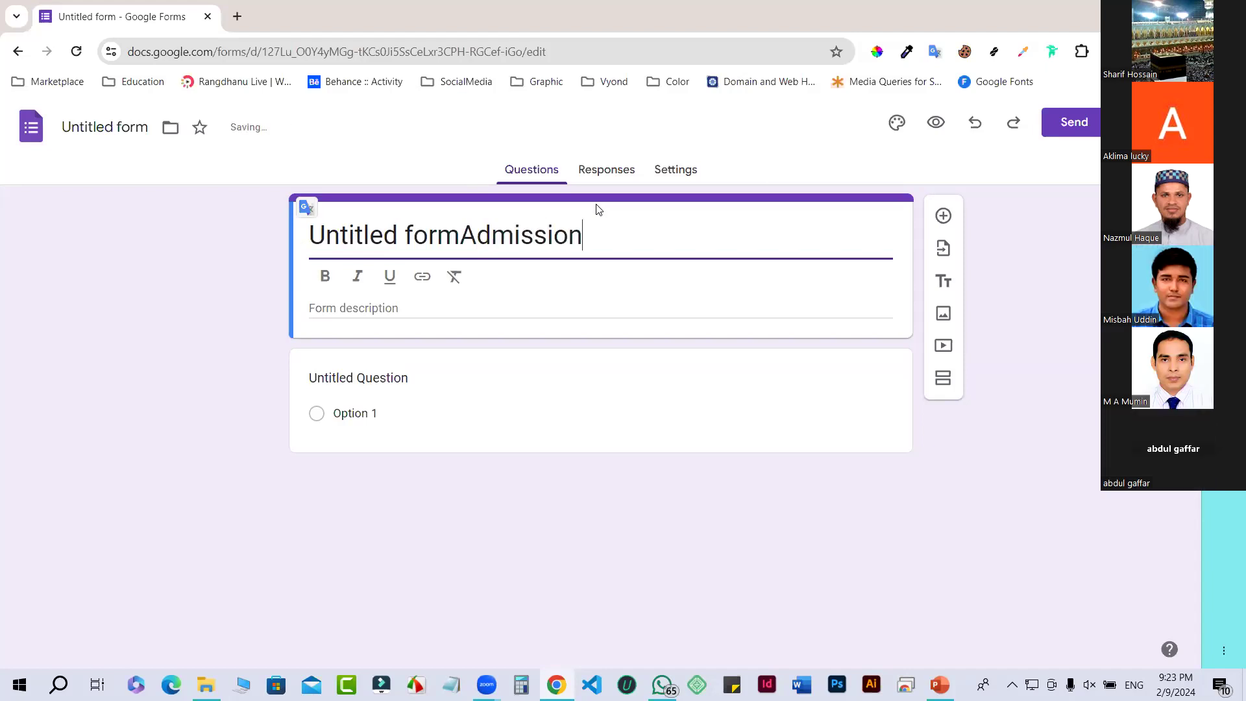
pyautogui.write(' Form')
pyautogui.click(460, 235)
pyautogui.press('BackSpace')
pyautogui.press('BackSpace')
pyautogui.press('BackSpace')
pyautogui.press('BackSpace')
pyautogui.press('BackSpace')
pyautogui.press('BackSpace')
pyautogui.press('BackSpace')
pyautogui.press('BackSpace')
pyautogui.press('BackSpace')
pyautogui.press('BackSpace')
pyautogui.press('BackSpace')
pyautogui.press('BackSpace')
pyautogui.press('BackSpace')
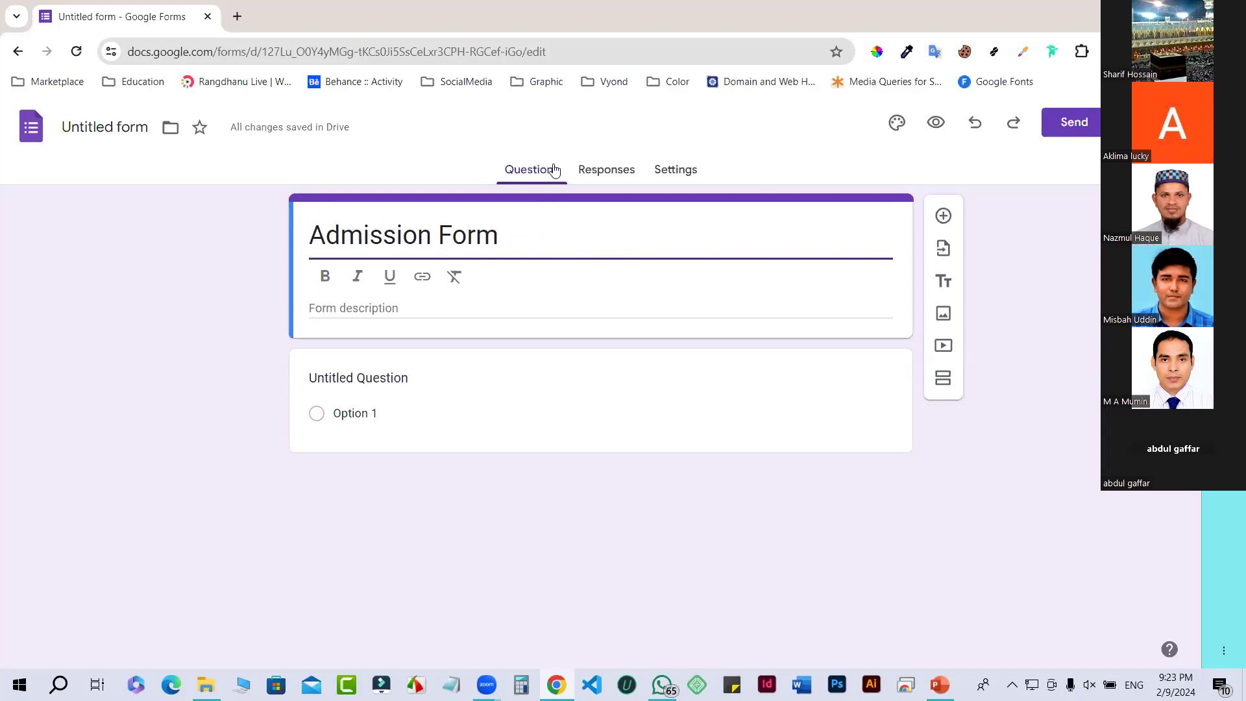
# Step: Enter "Admission 2024" as the form description
pyautogui.click(385, 309)
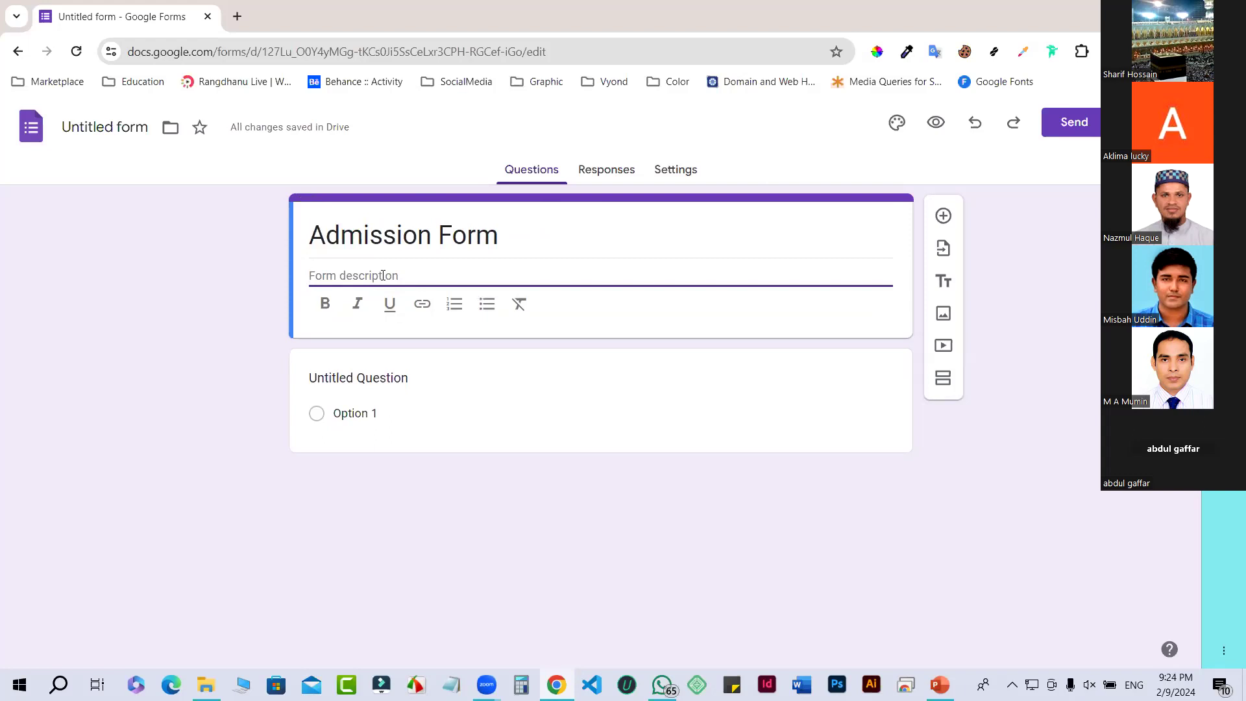
pyautogui.write('Admissi')
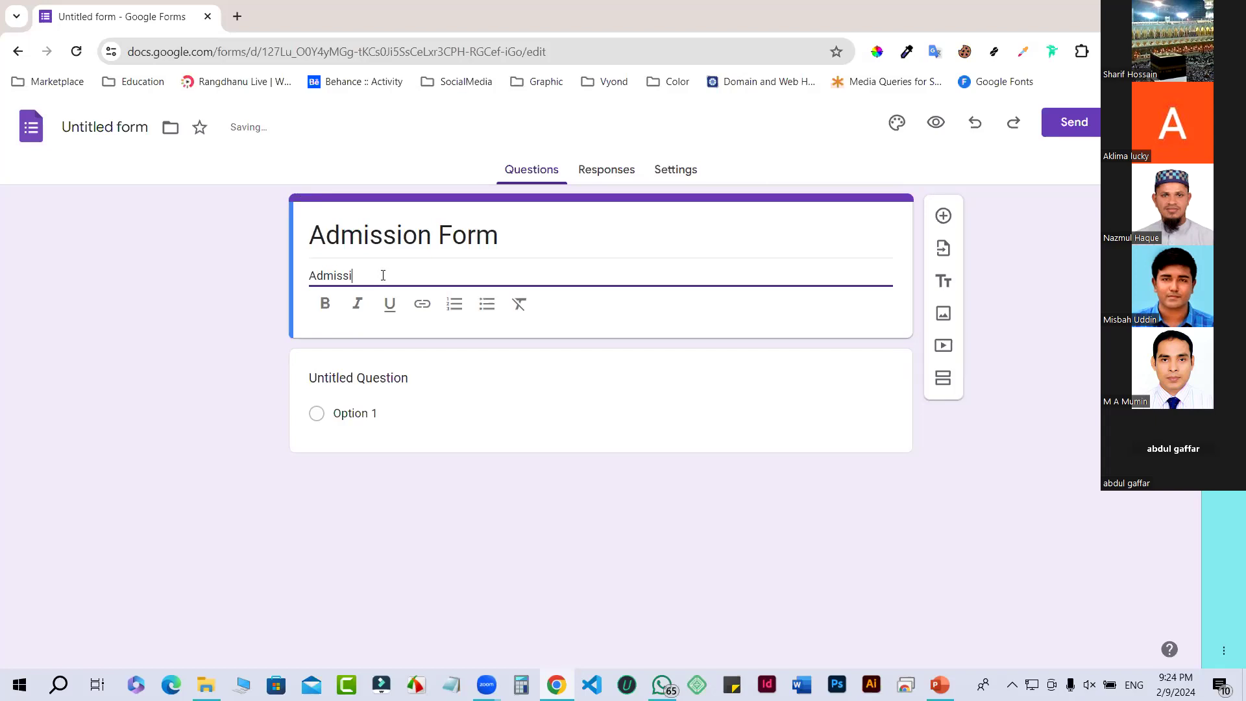
pyautogui.write('on 2024')
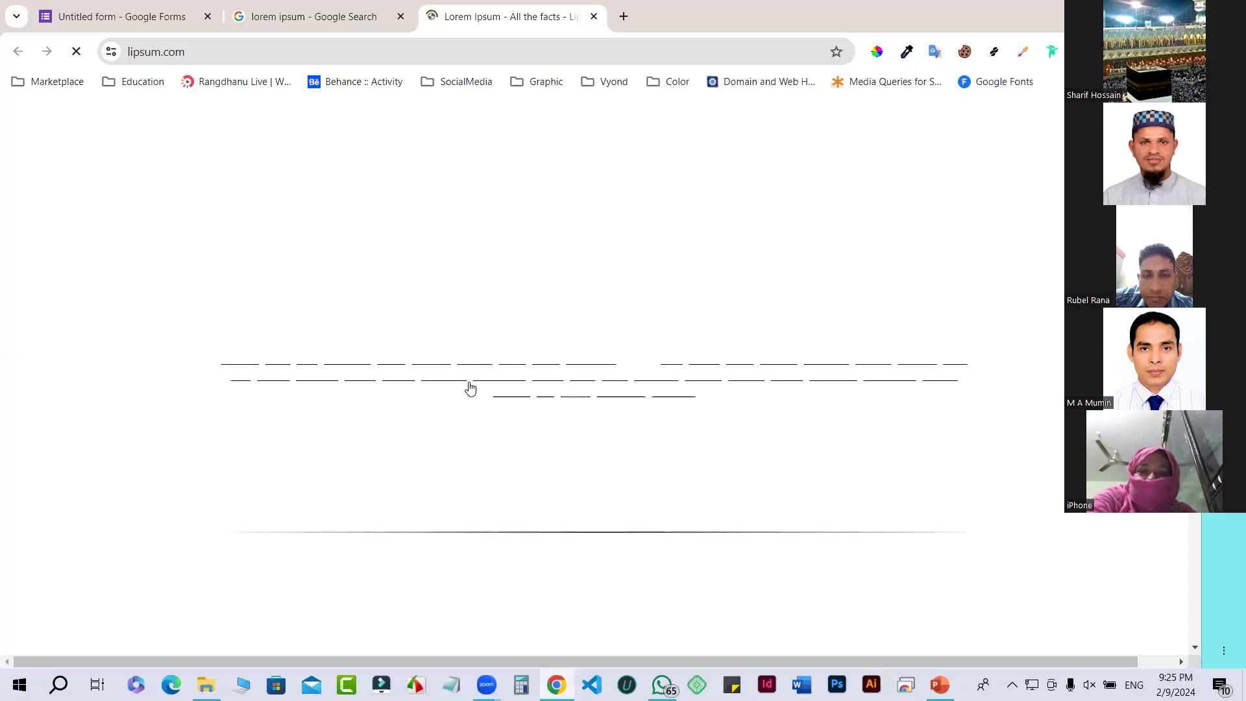
# Step: Copy the "What is Lorem Ipsum?" heading and its paragraph from lipsum.com, and return to the form
pyautogui.scroll(-1, 245, 292)
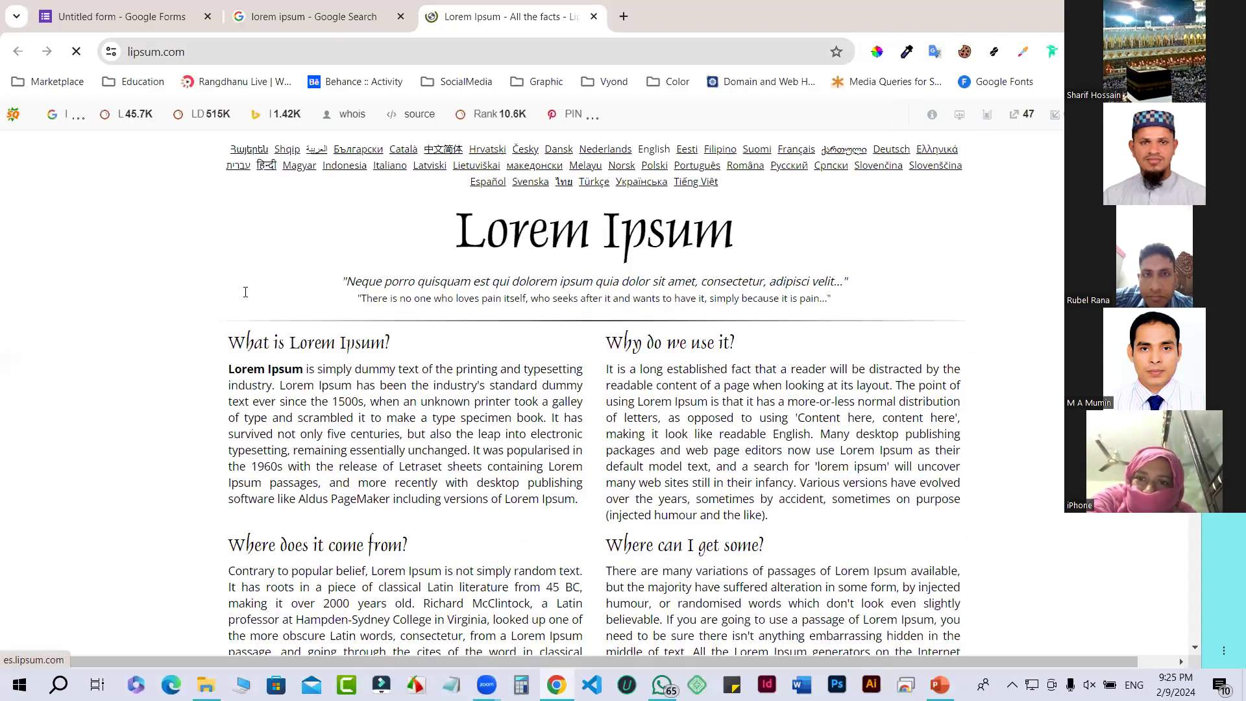
pyautogui.scroll(-2, 233, 290)
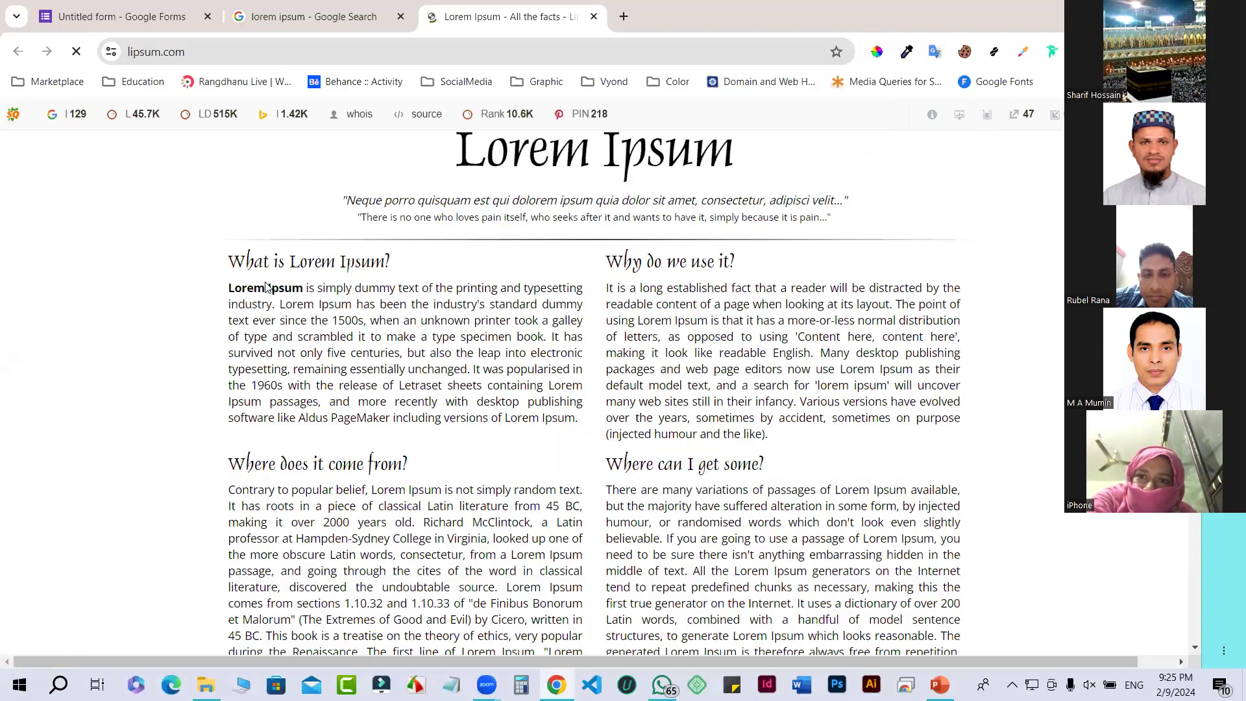
pyautogui.moveTo(228, 259); pyautogui.dragTo(586, 428)
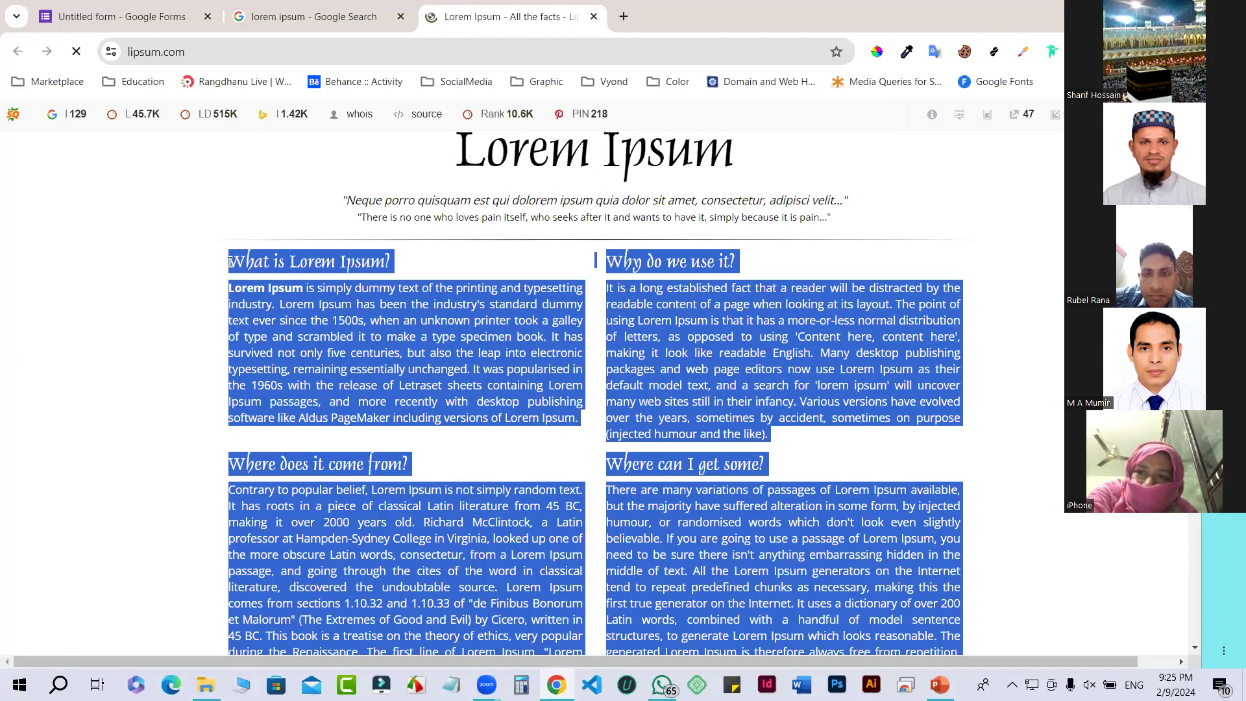
pyautogui.click(506, 422)
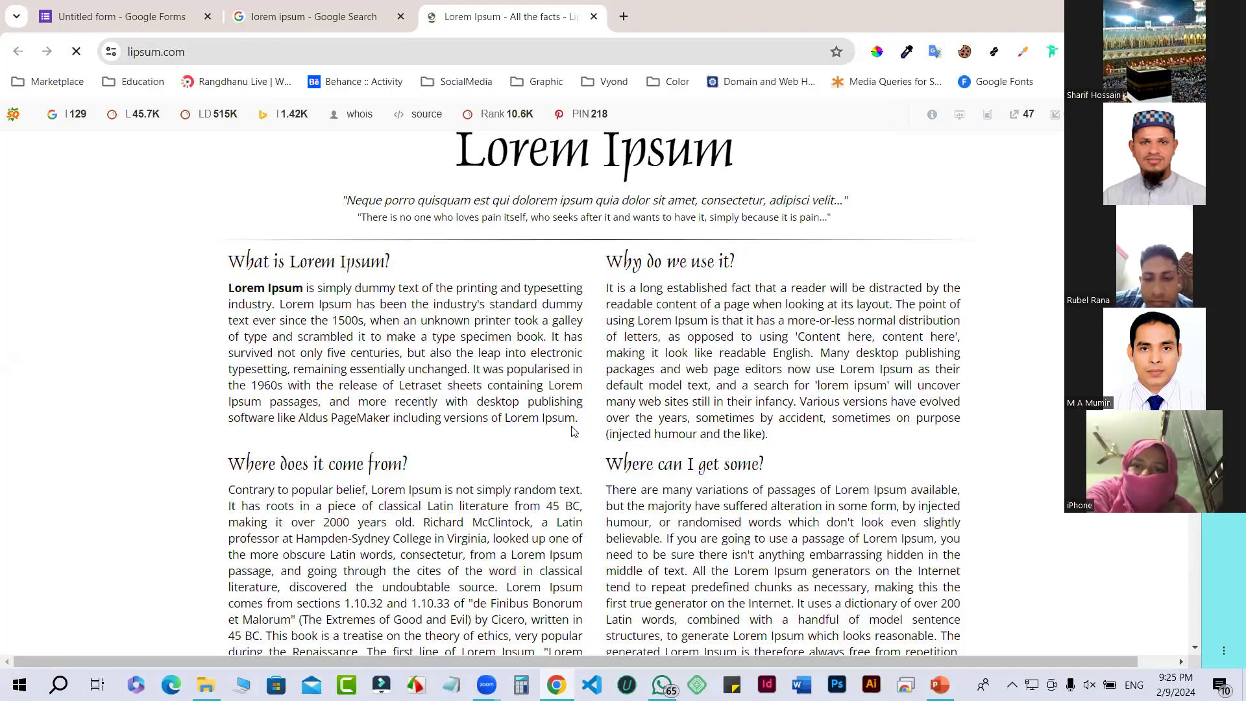
pyautogui.moveTo(228, 260); pyautogui.dragTo(578, 418)
pyautogui.hotkey('ctrl', 'c')
pyautogui.click(122, 17)
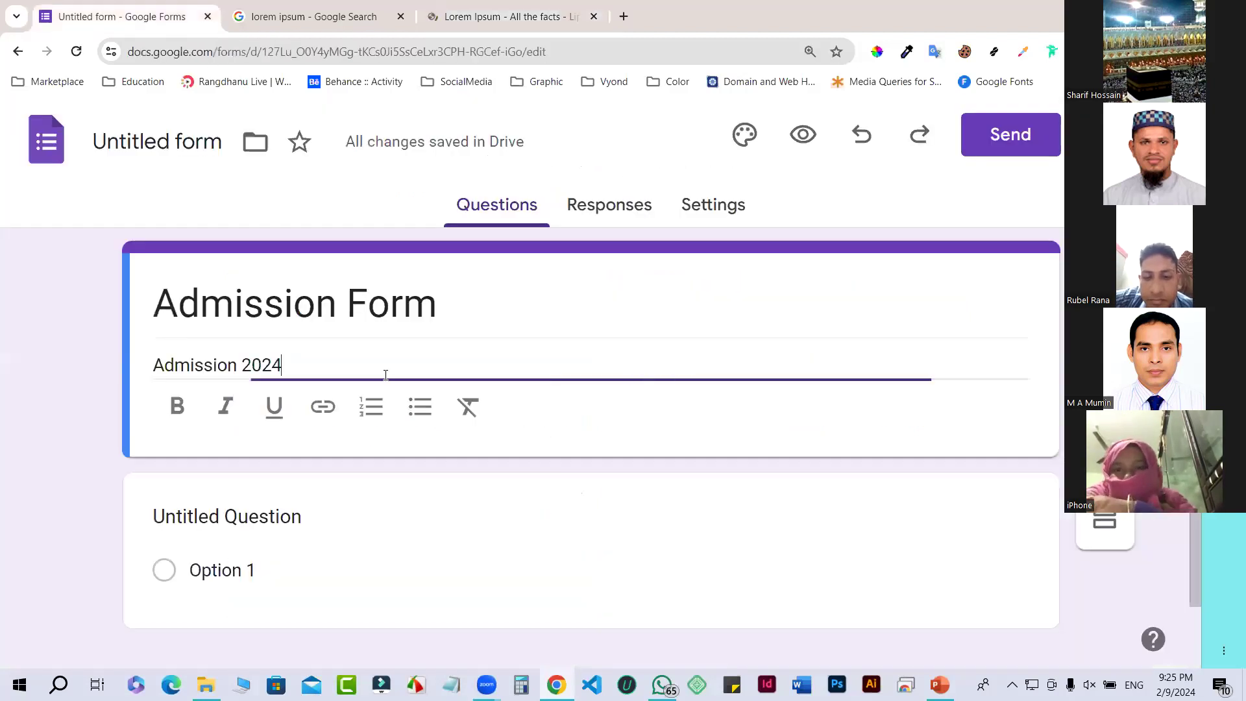
# Step: Replace the form description with the copied "What is Lorem Ipsum?" text and end it with a period
pyautogui.moveTo(352, 364); pyautogui.dragTo(150, 367)
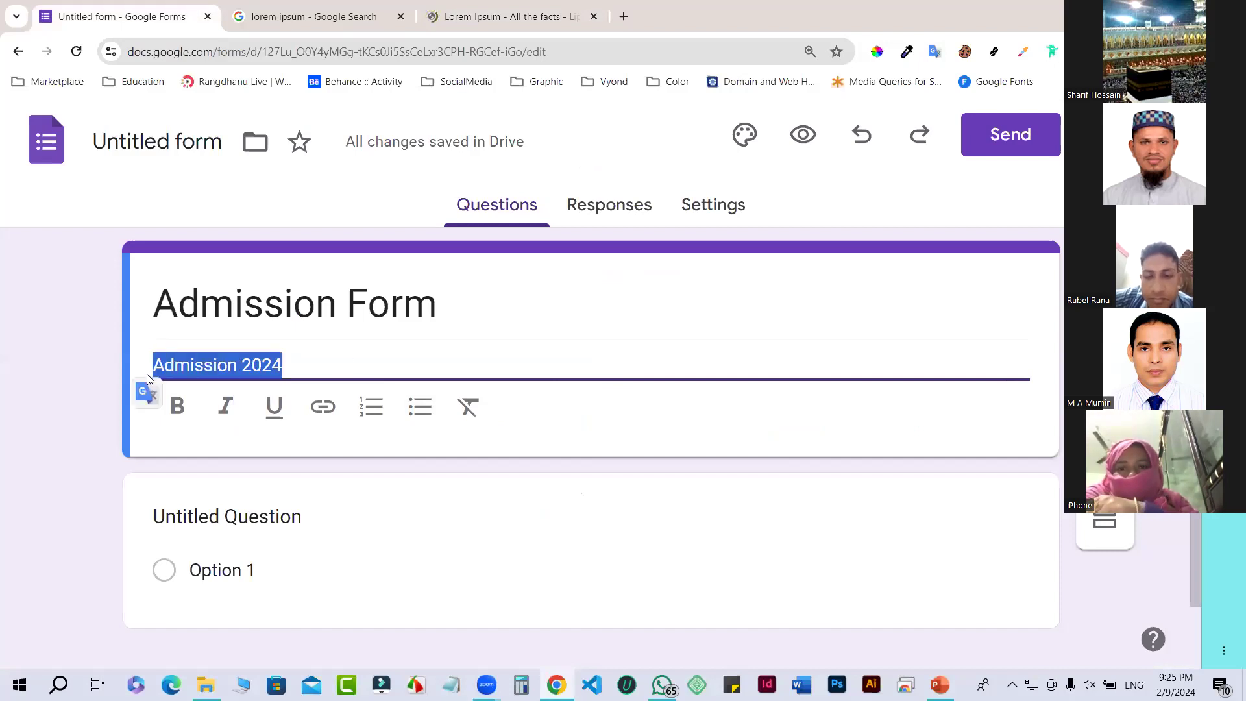
pyautogui.hotkey('ctrl', 'v')
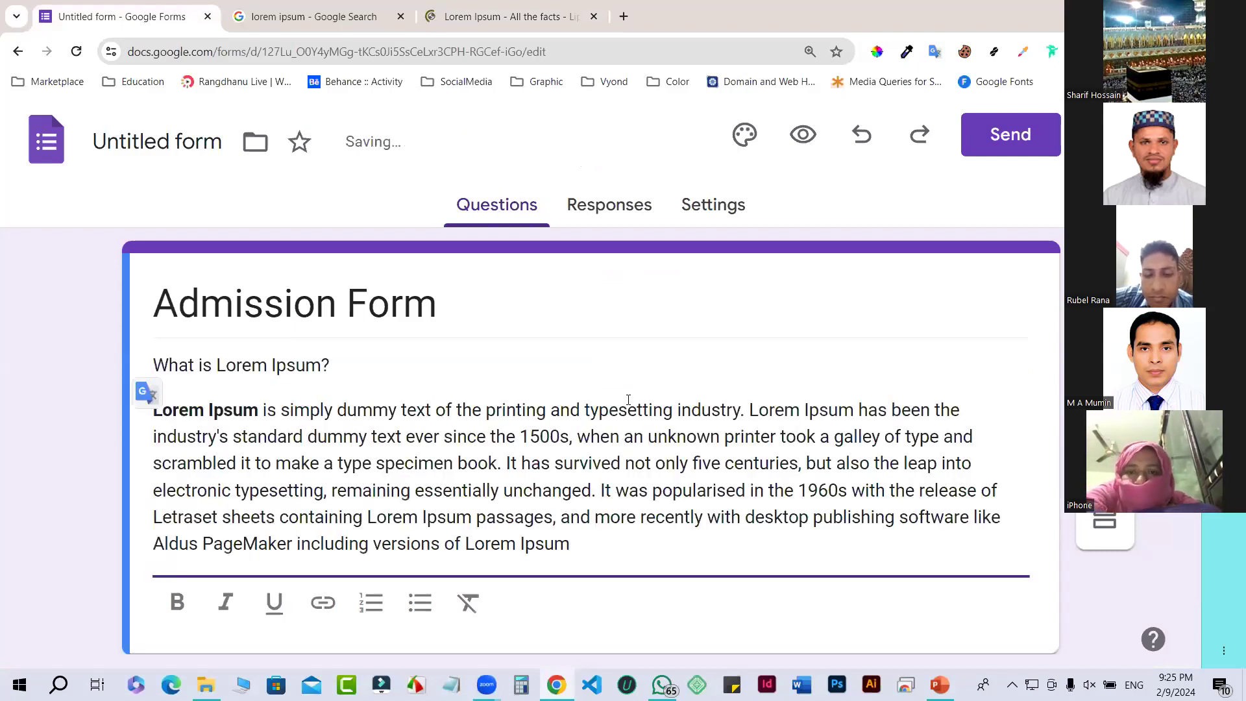
pyautogui.scroll(-1, 563, 451)
pyautogui.write('.')
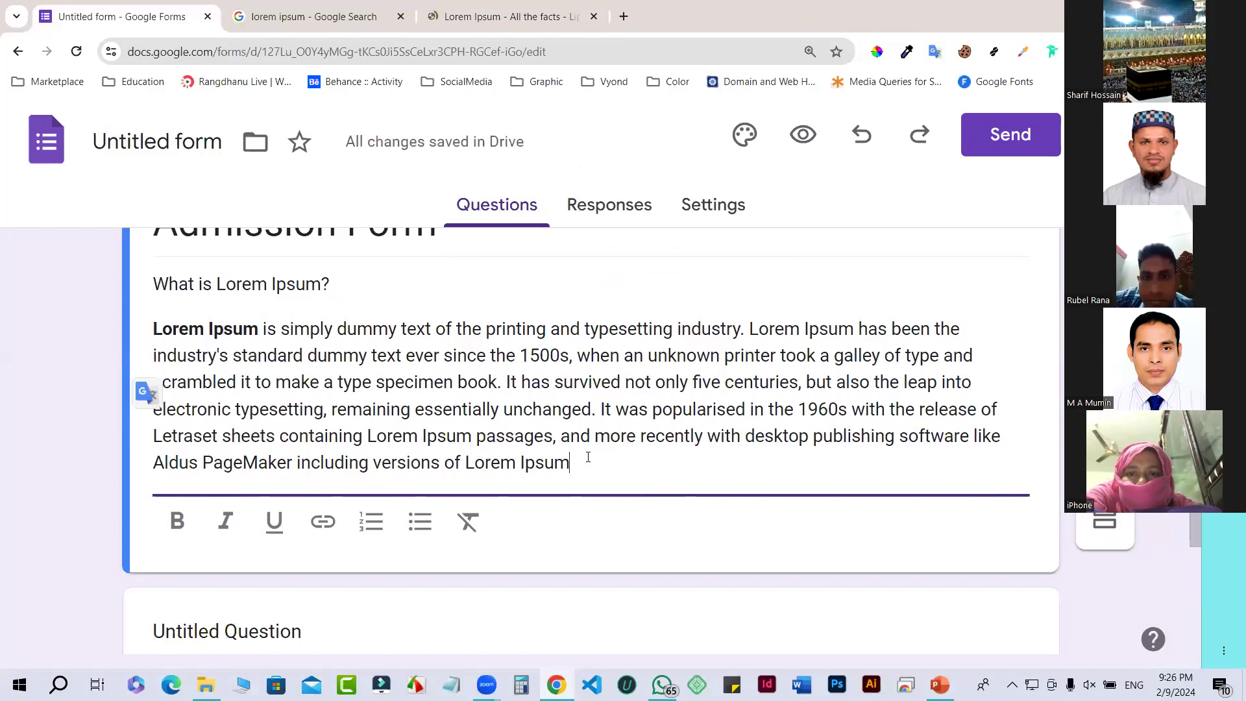
pyautogui.scroll(1, 662, 324)
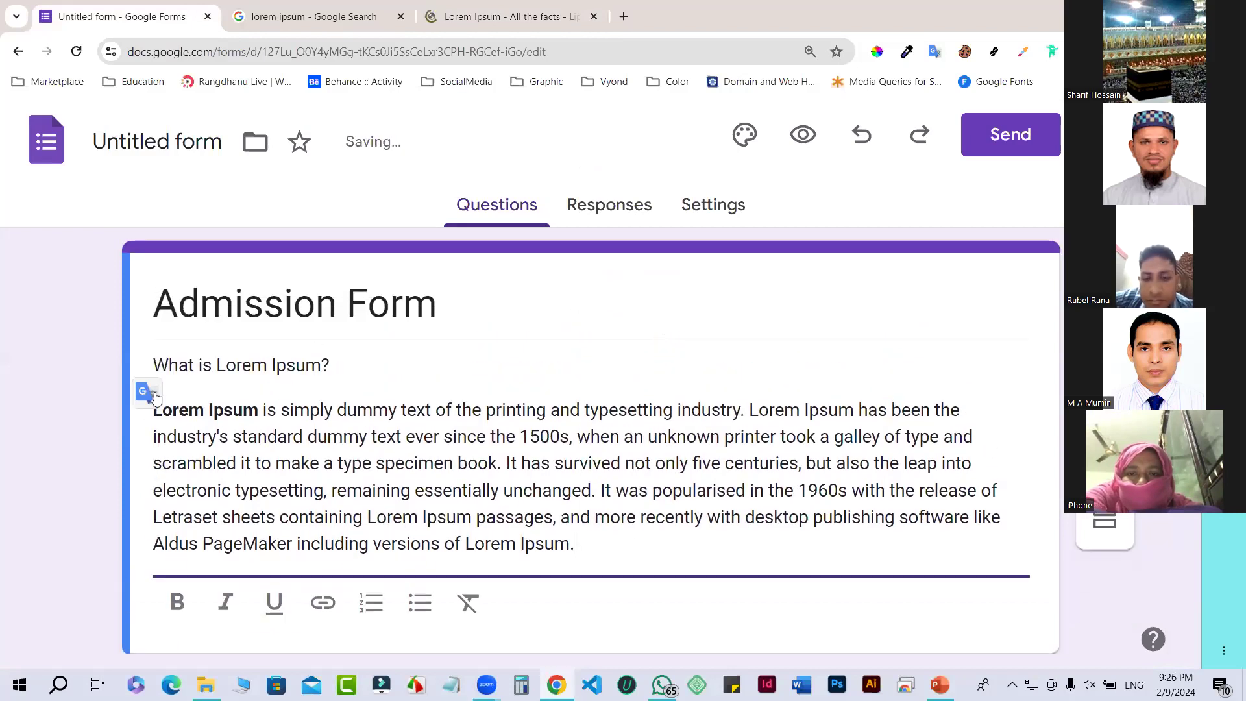
pyautogui.click(1054, 216)
pyautogui.scroll(-2, 902, 389)
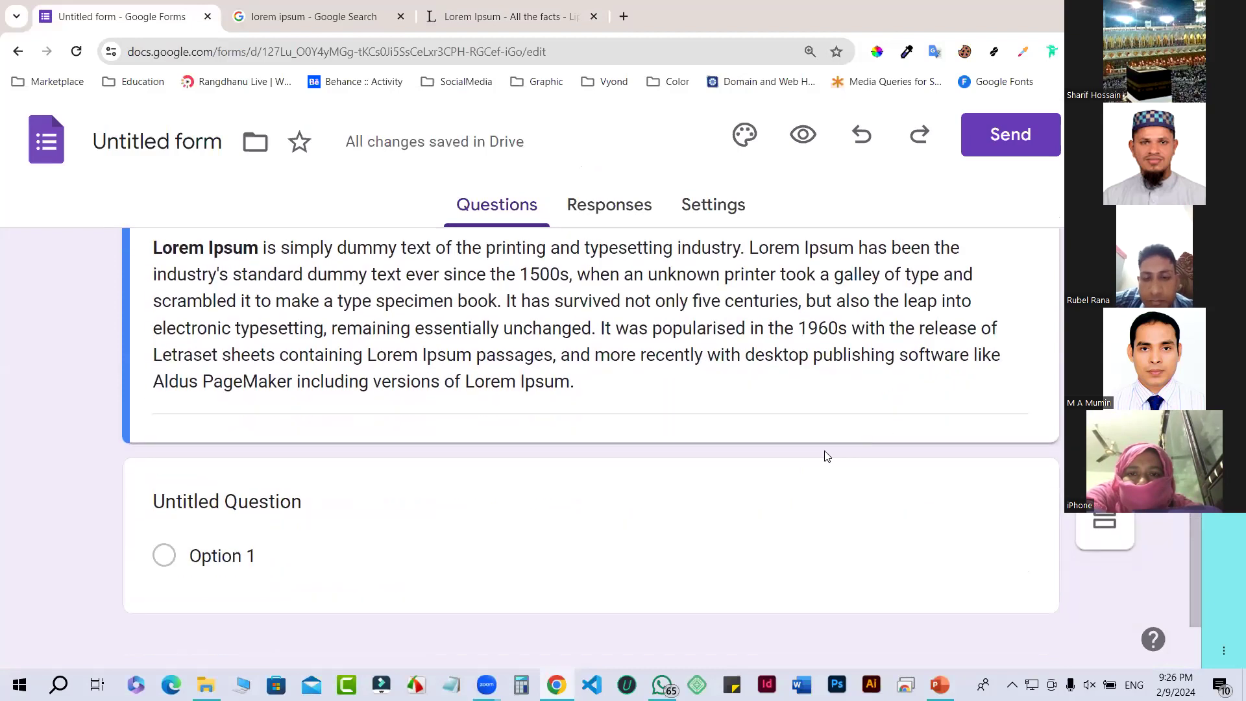
pyautogui.scroll(1, 822, 455)
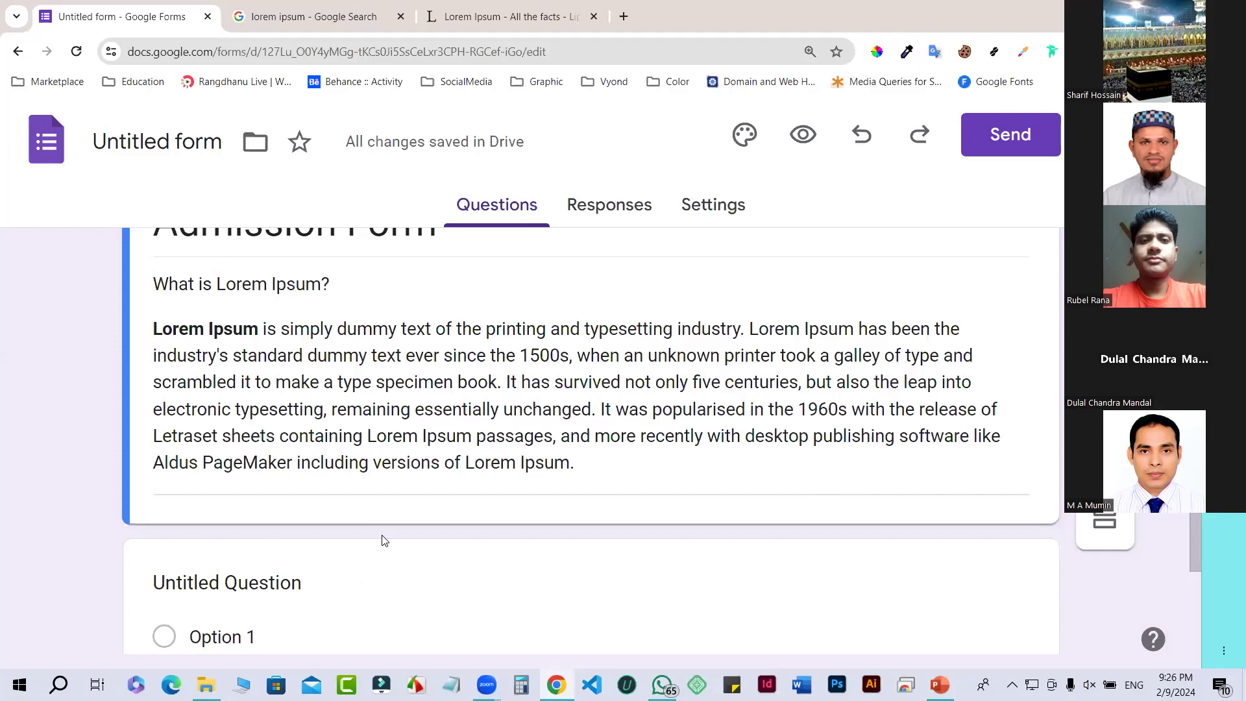
pyautogui.scroll(2, 382, 540)
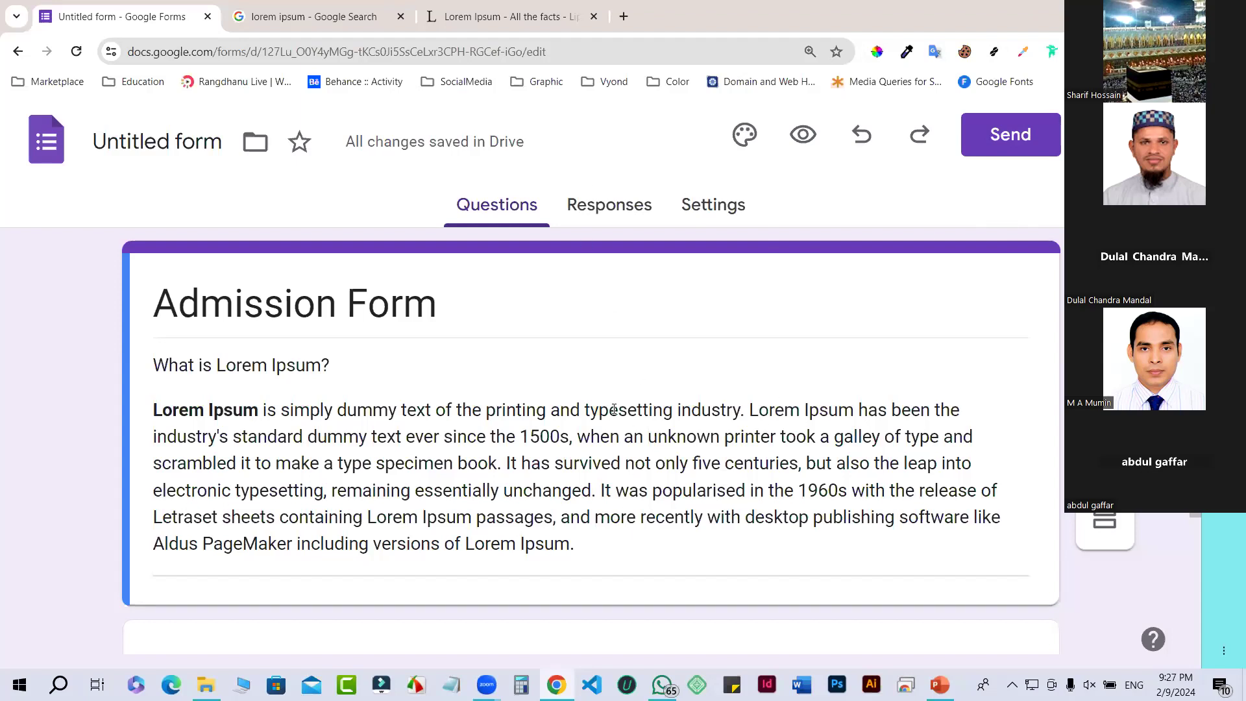
pyautogui.scroll(-1, 601, 482)
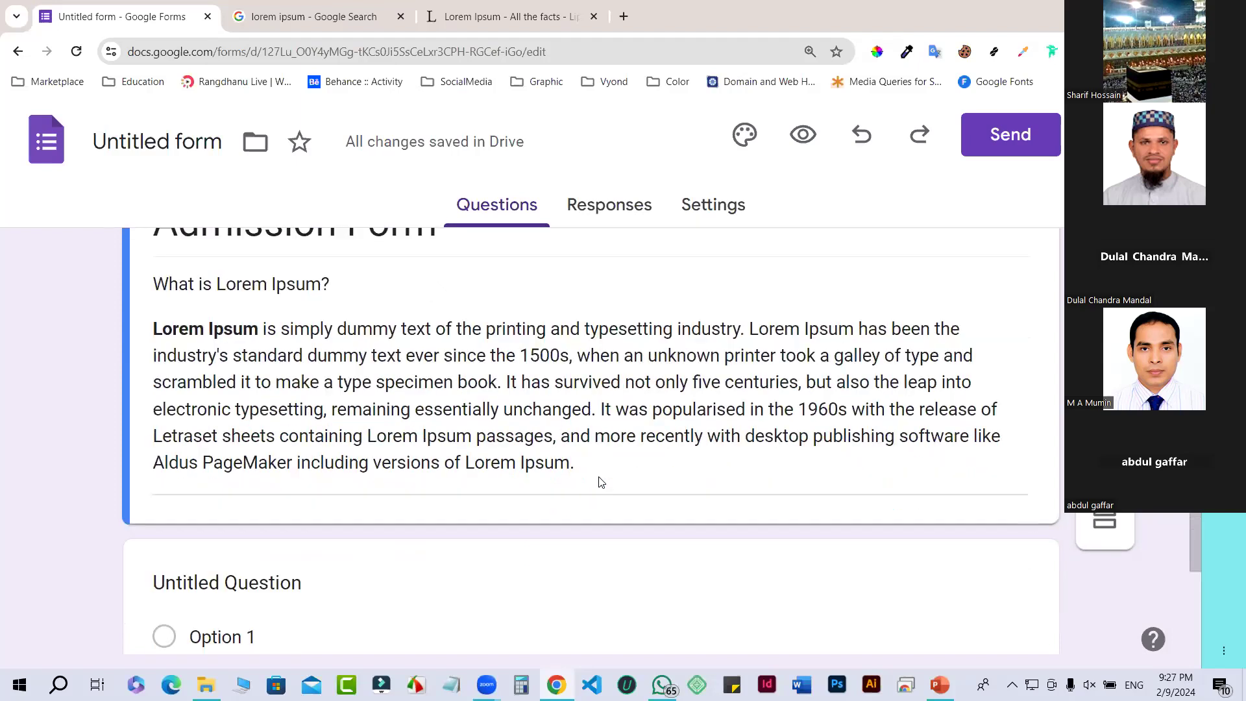
pyautogui.scroll(1, 601, 468)
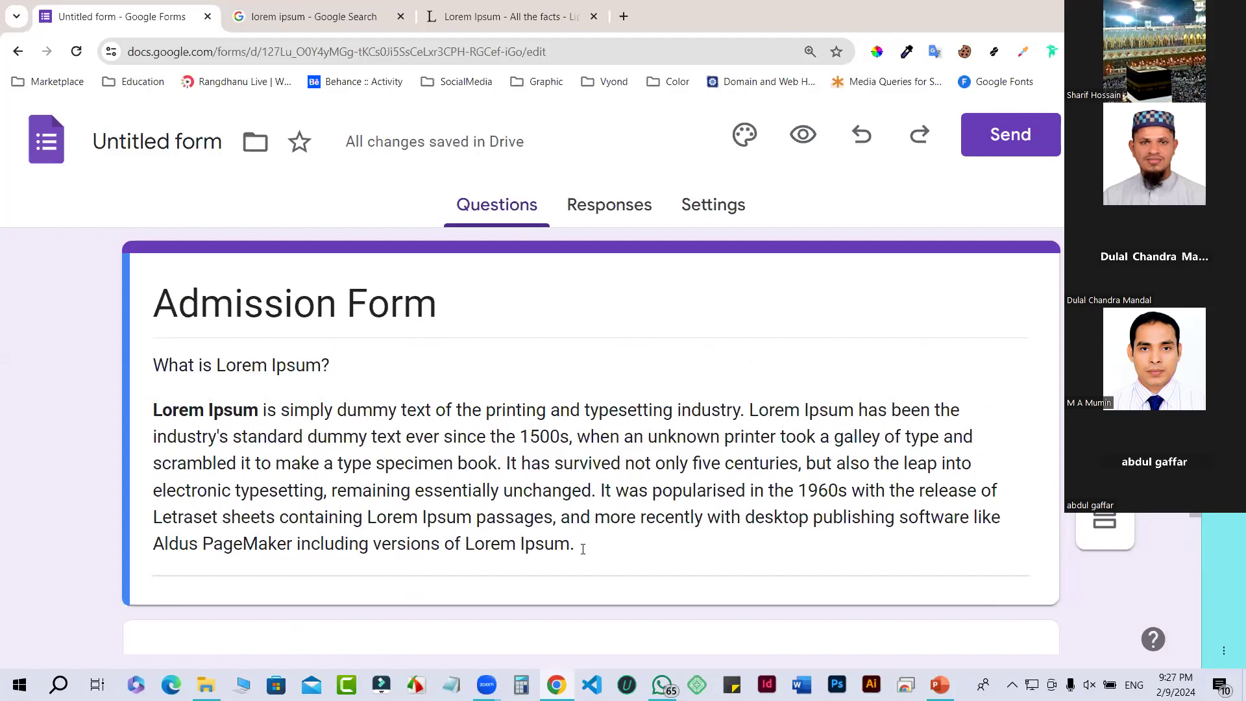
pyautogui.tripleClick(582, 548)
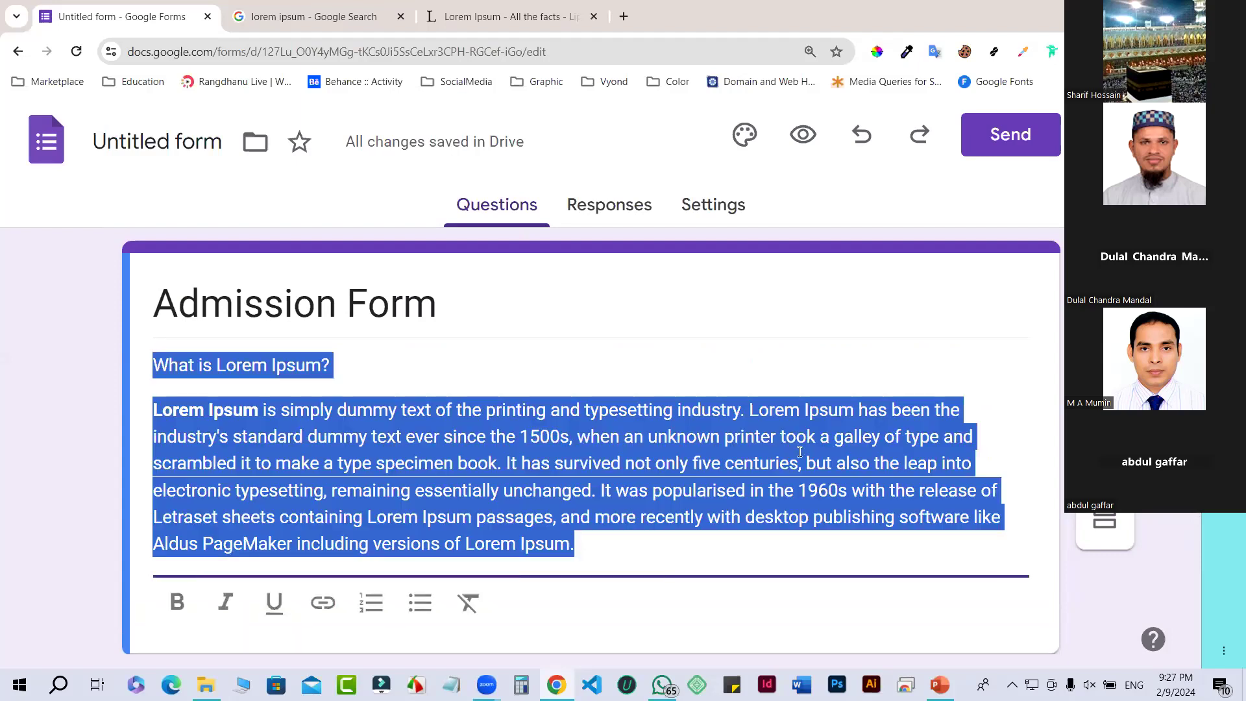
pyautogui.click(783, 392)
pyautogui.scroll(-1, 803, 359)
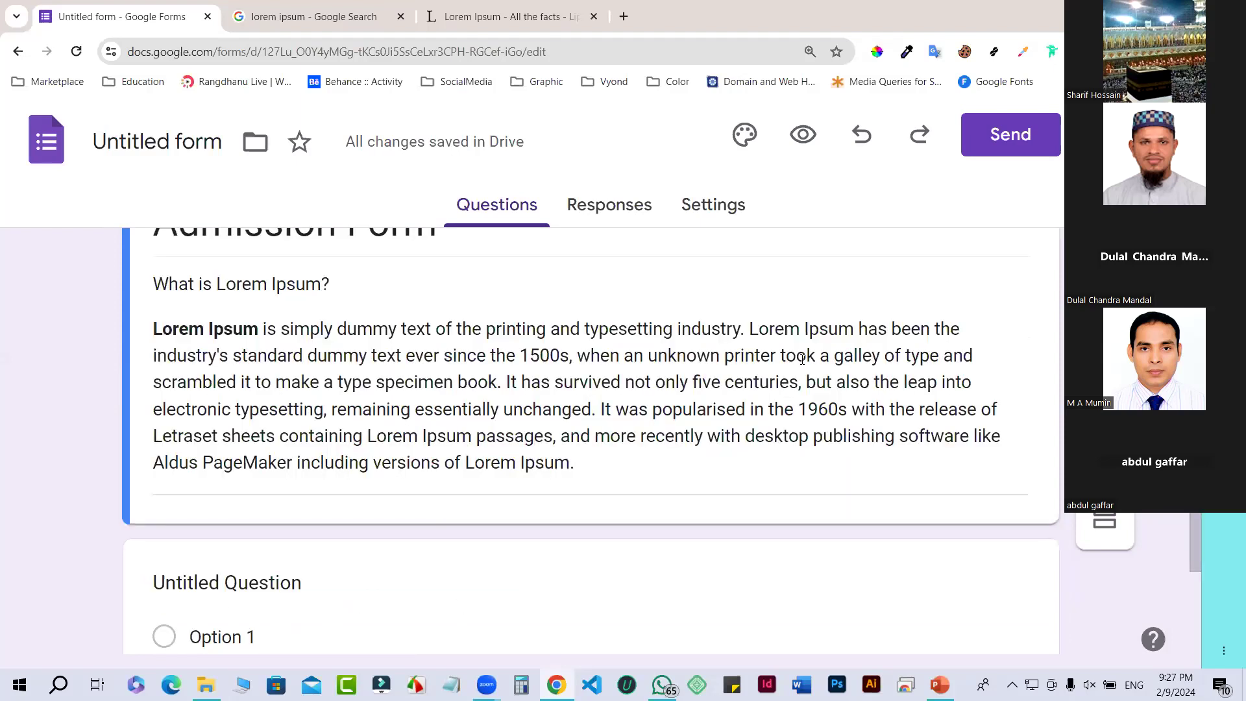
pyautogui.scroll(1, 590, 470)
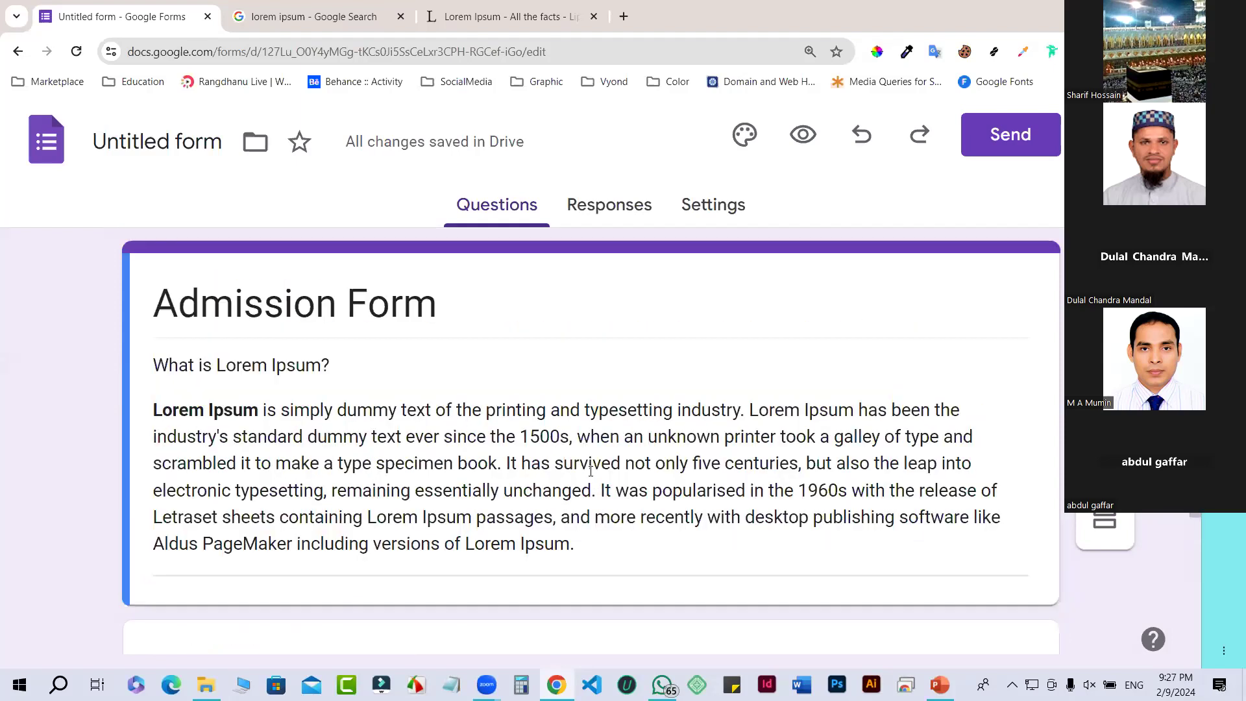
pyautogui.scroll(-1, 585, 467)
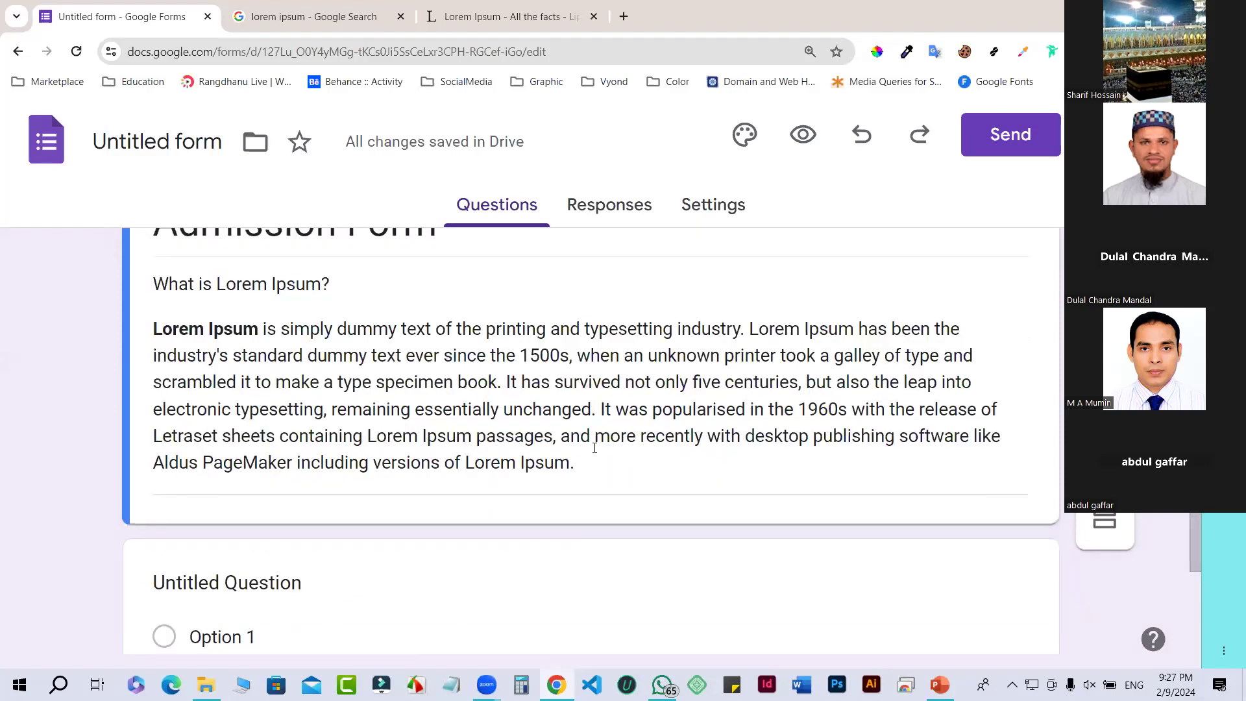
# Step: Try bold and italic on the closing words "Lorem Ipsum." of the form description, removing each format again
pyautogui.tripleClick(198, 523)
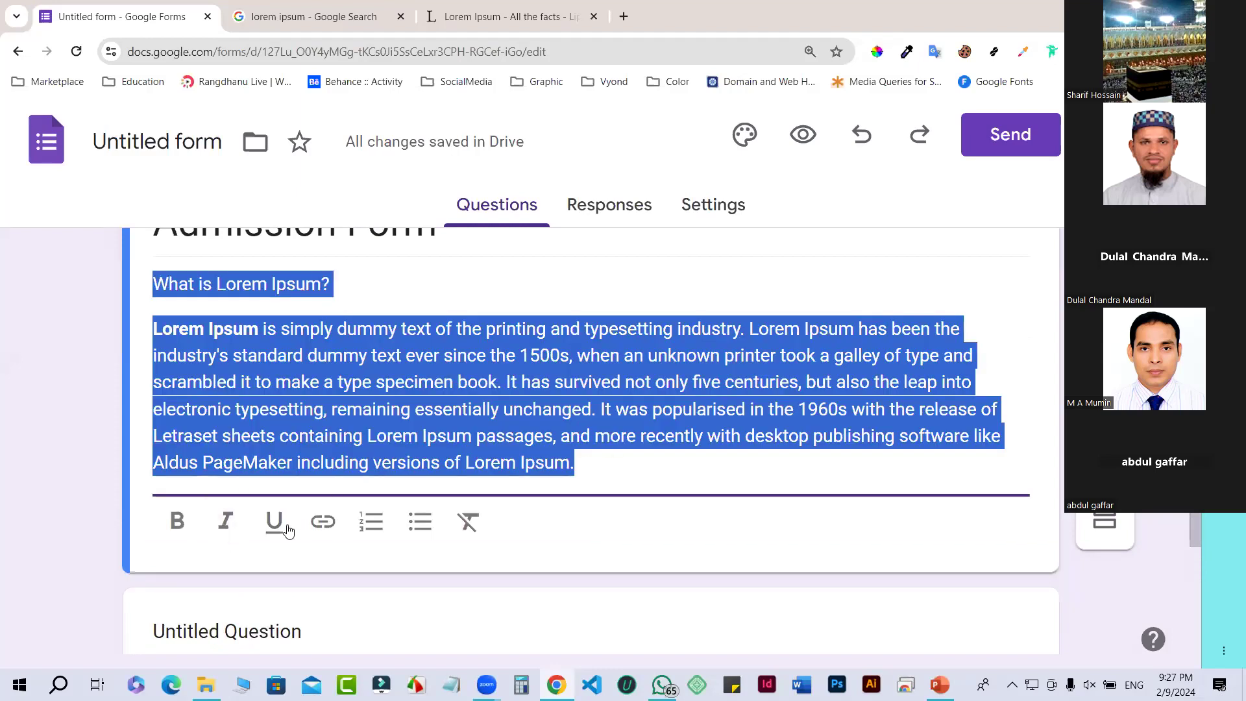
pyautogui.click(592, 461)
pyautogui.moveTo(519, 462); pyautogui.dragTo(464, 462)
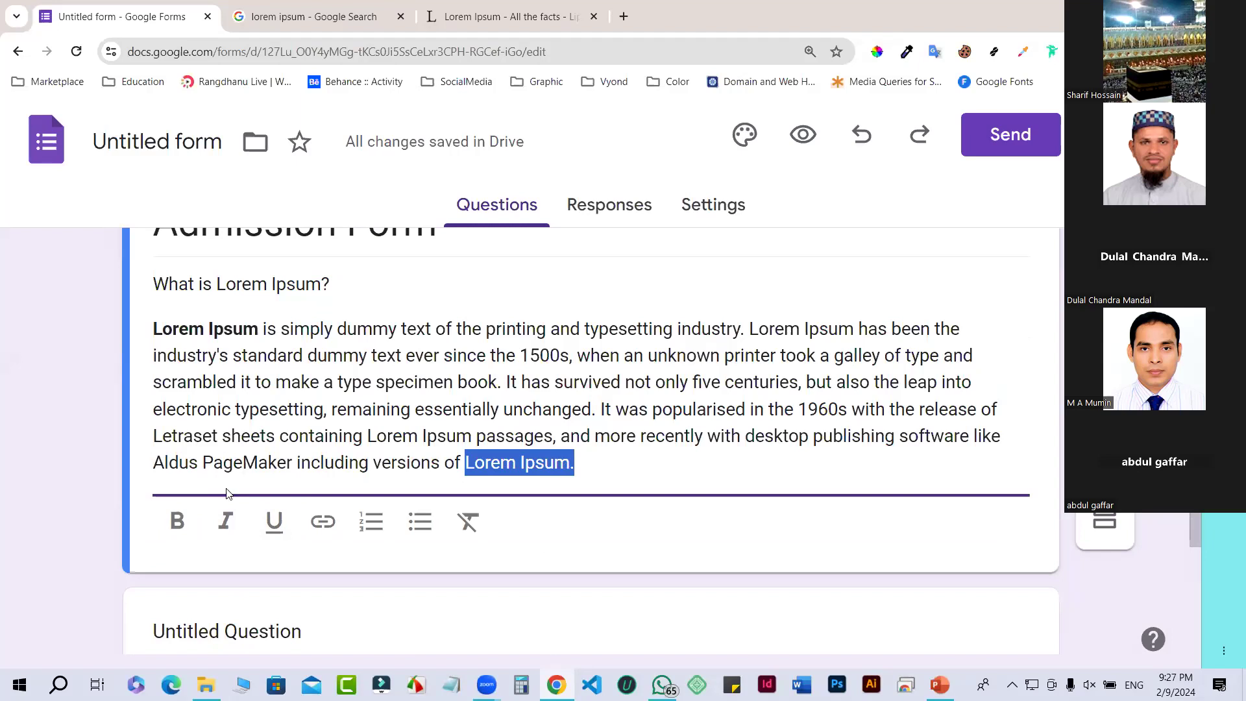
pyautogui.click(181, 525)
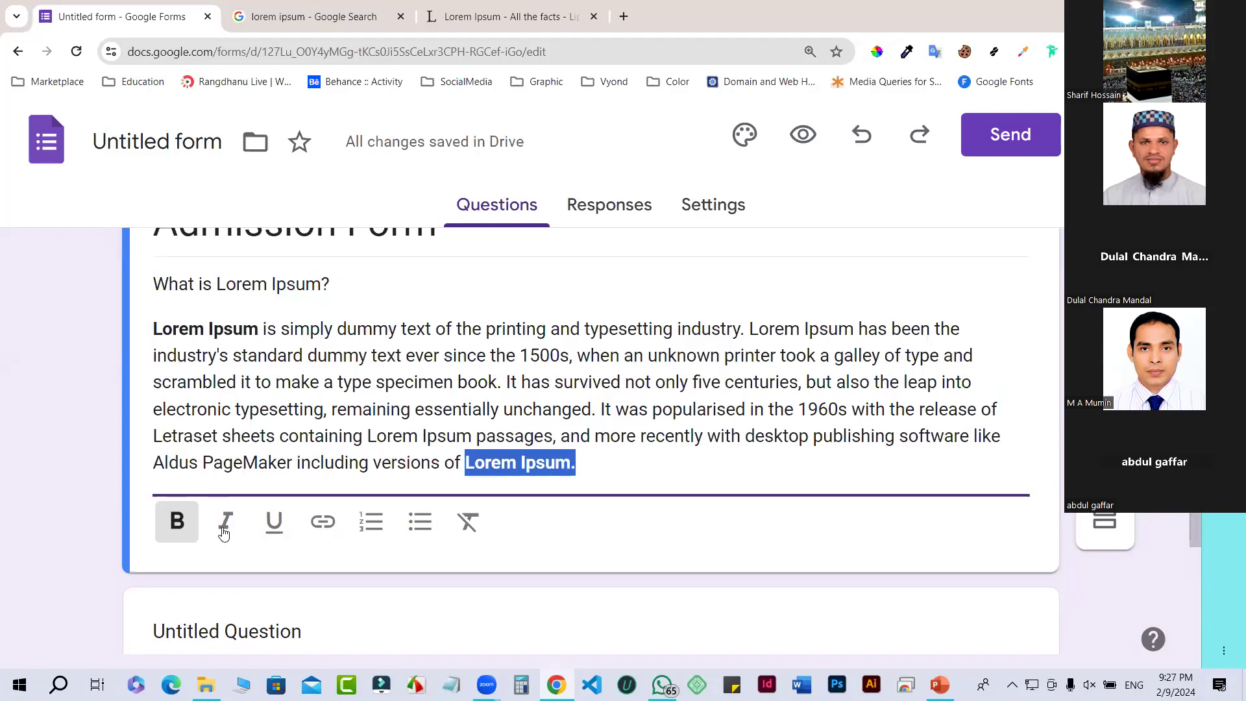
pyautogui.click(181, 523)
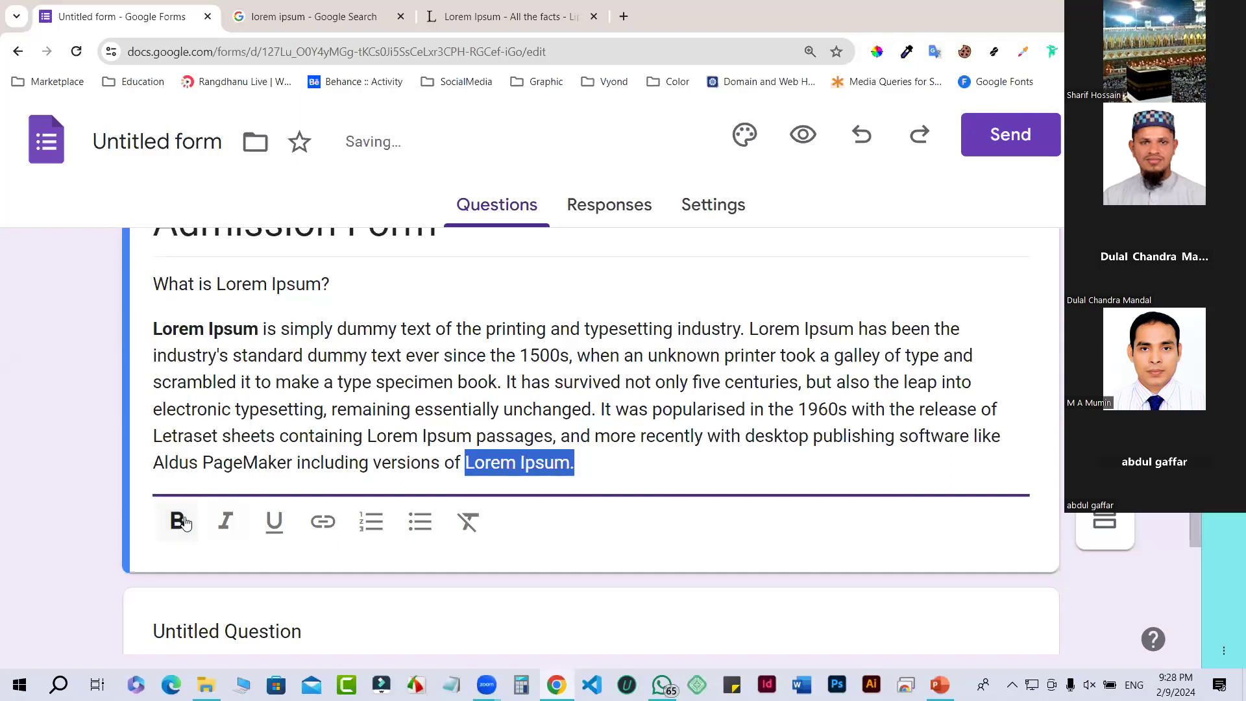
pyautogui.click(226, 520)
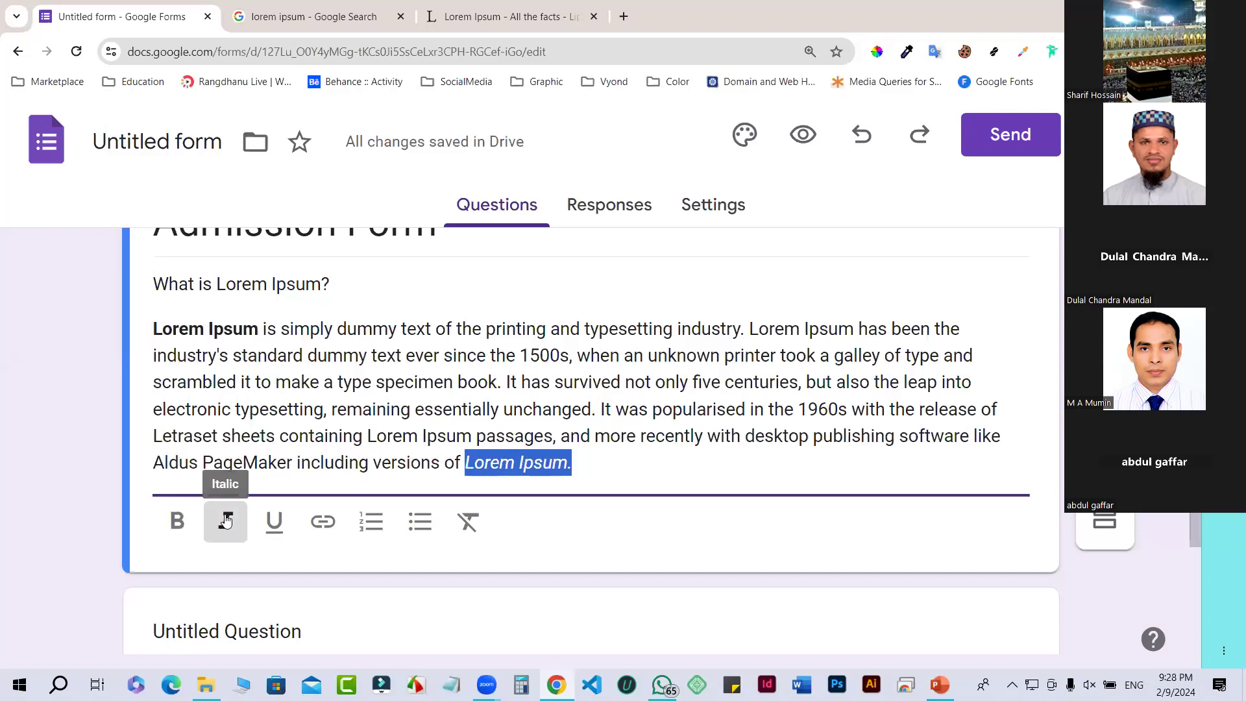
pyautogui.click(458, 526)
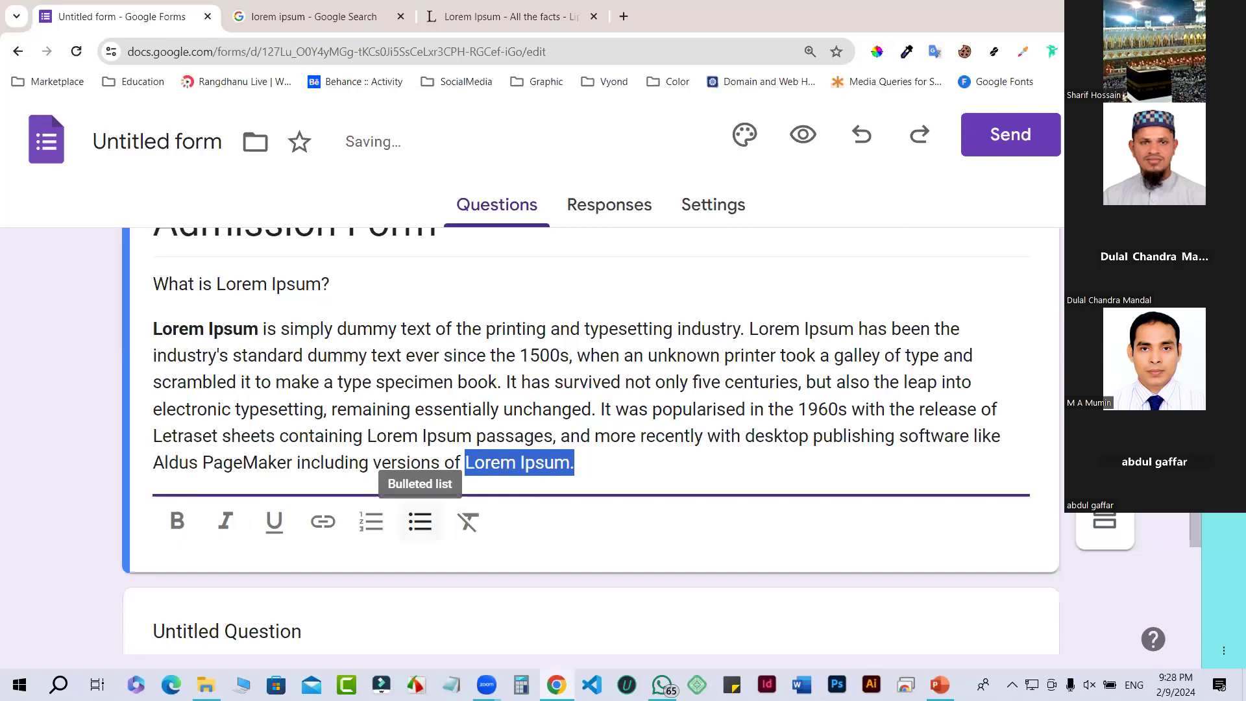
pyautogui.click(1053, 449)
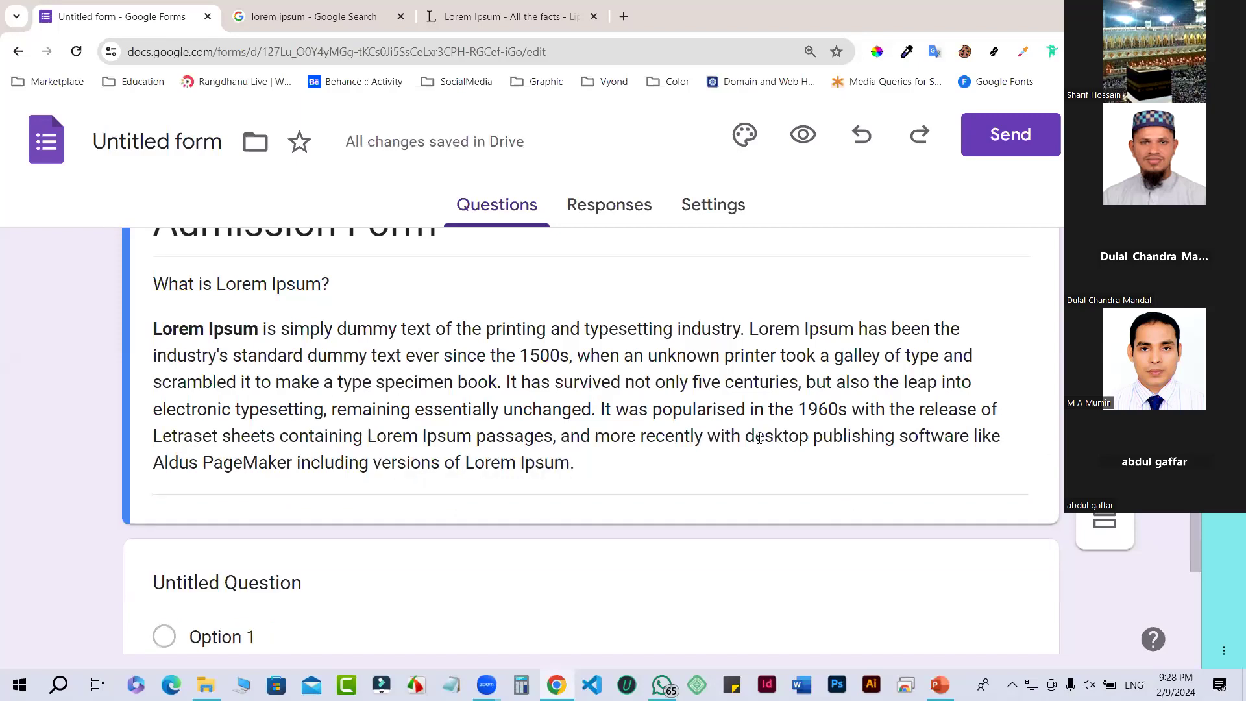
pyautogui.scroll(-1, 747, 419)
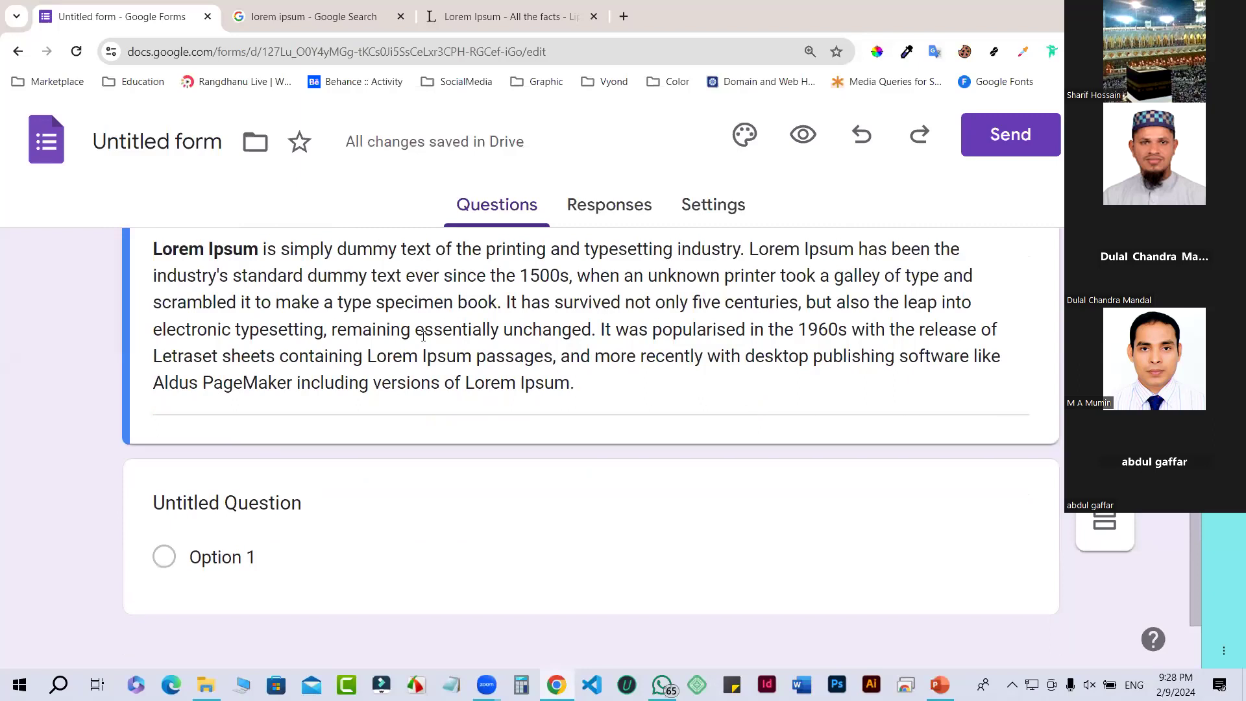
pyautogui.scroll(2, 420, 341)
pyautogui.scroll(-1, 272, 471)
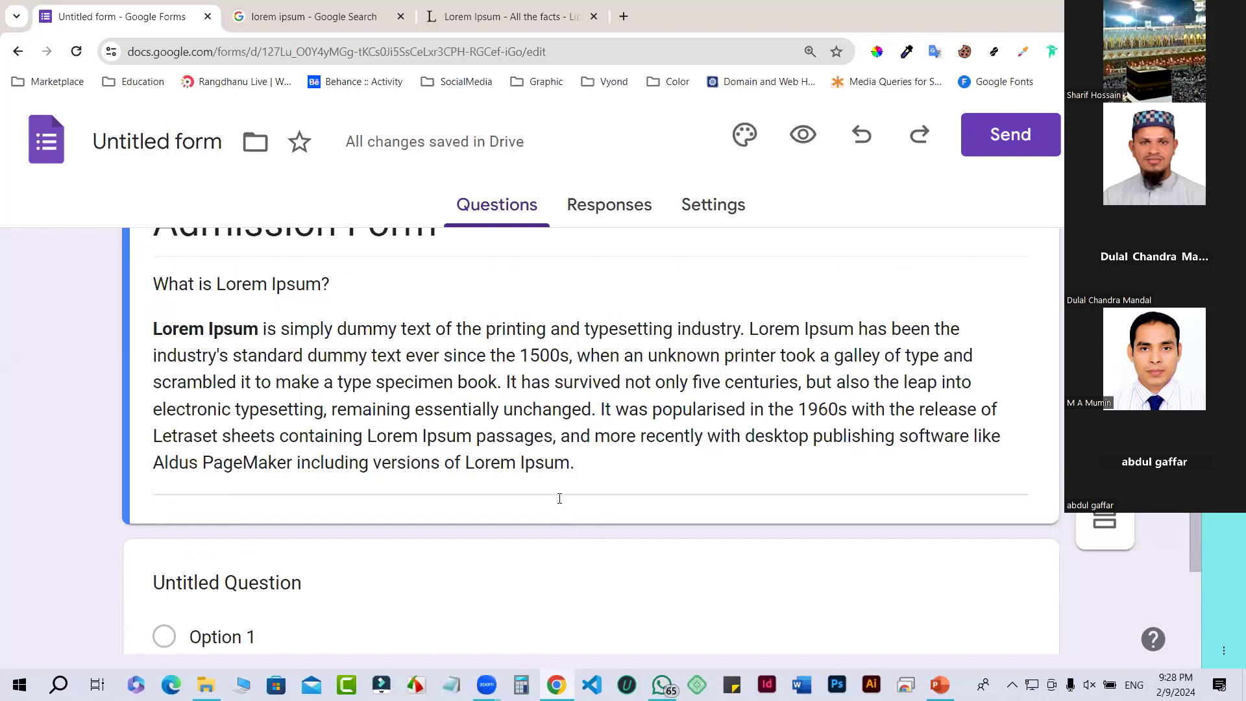
pyautogui.scroll(1, 559, 498)
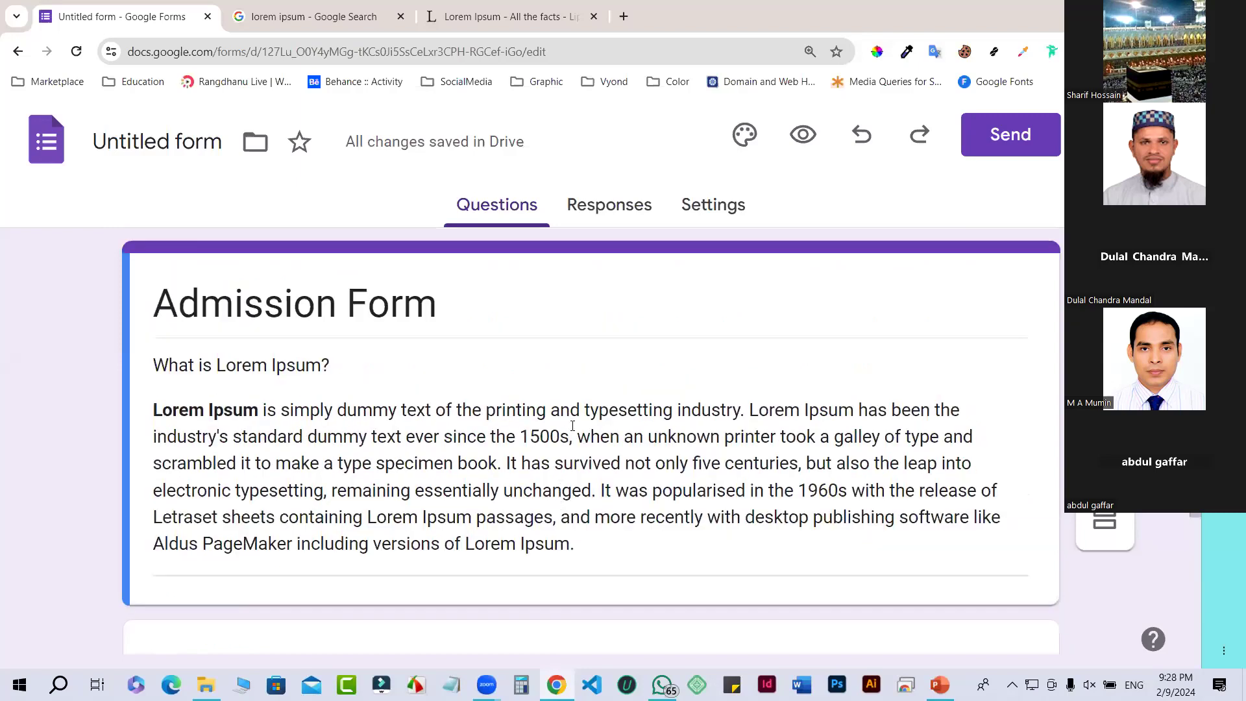
pyautogui.scroll(-1, 572, 425)
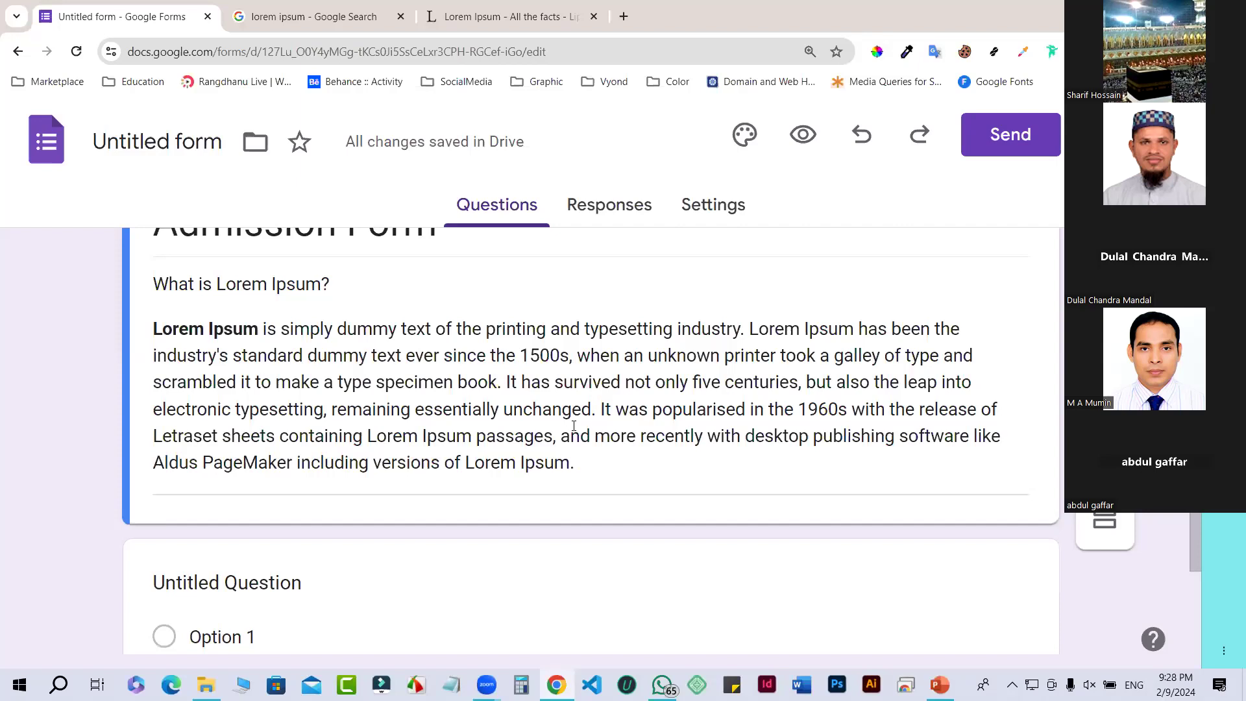
pyautogui.scroll(1, 573, 426)
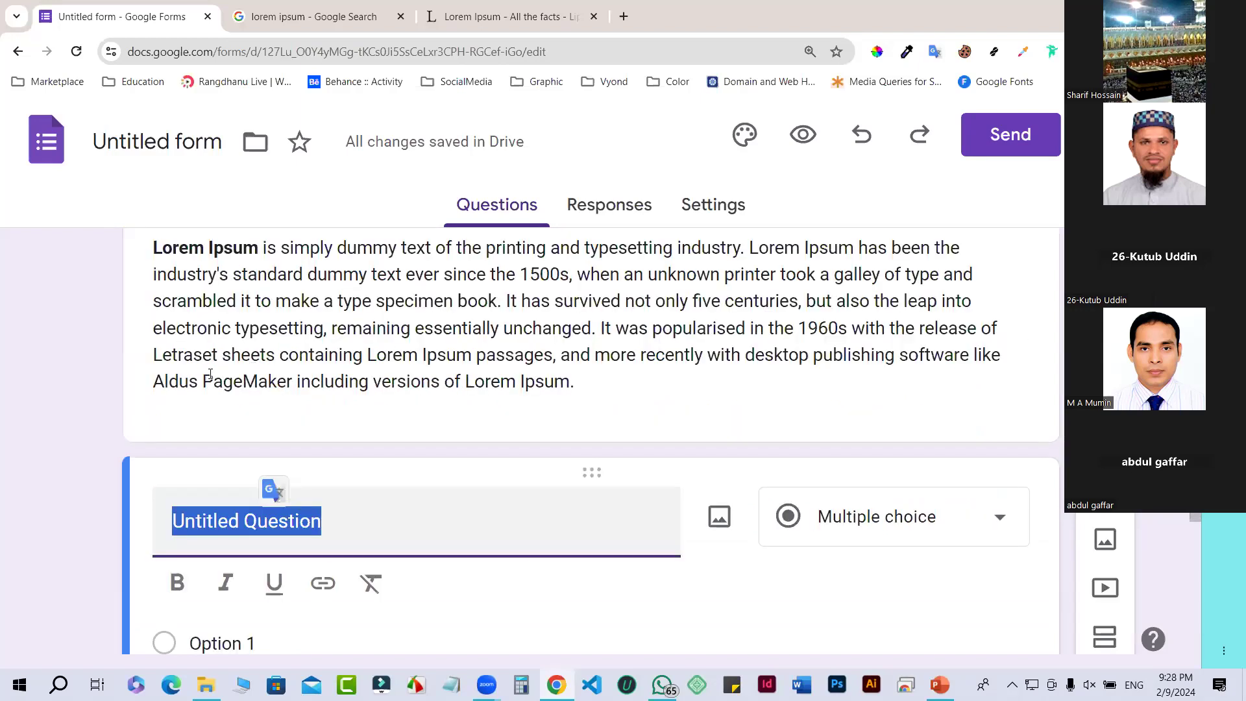
# Step: Replace the "Untitled Question" text of the first question with "Sudents Name"
pyautogui.scroll(-2, 183, 381)
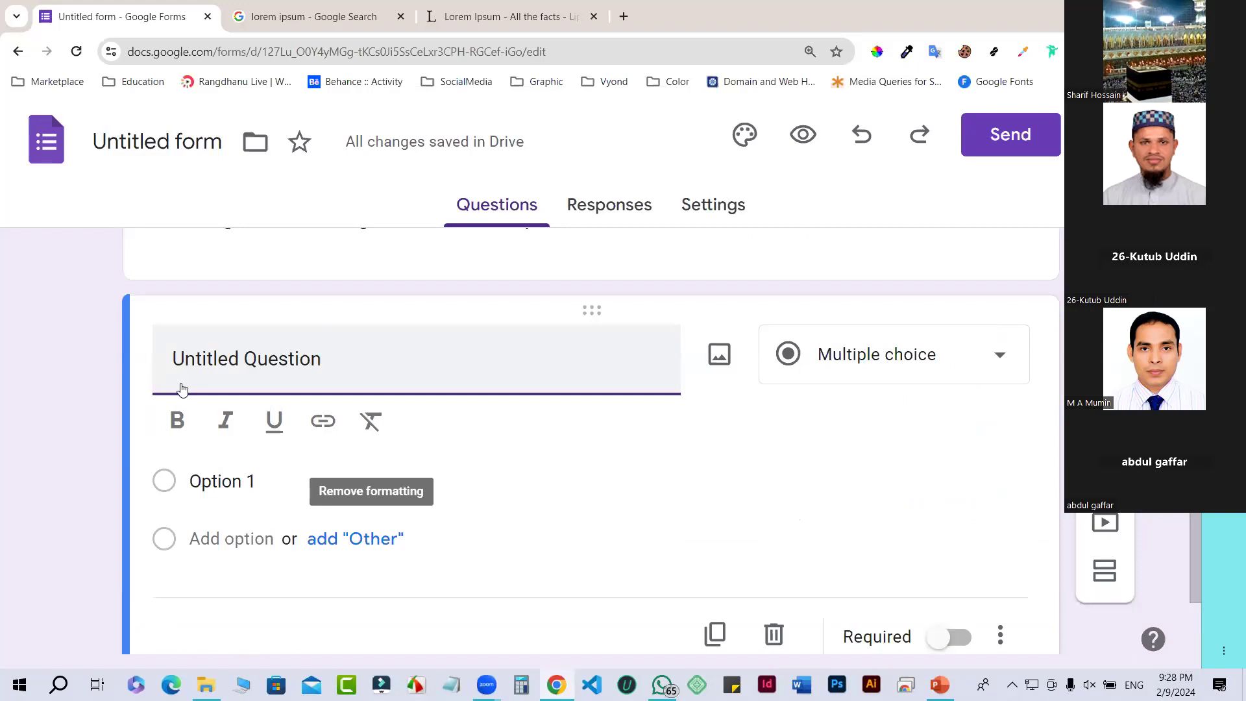
pyautogui.hotkey('shift', 'End')
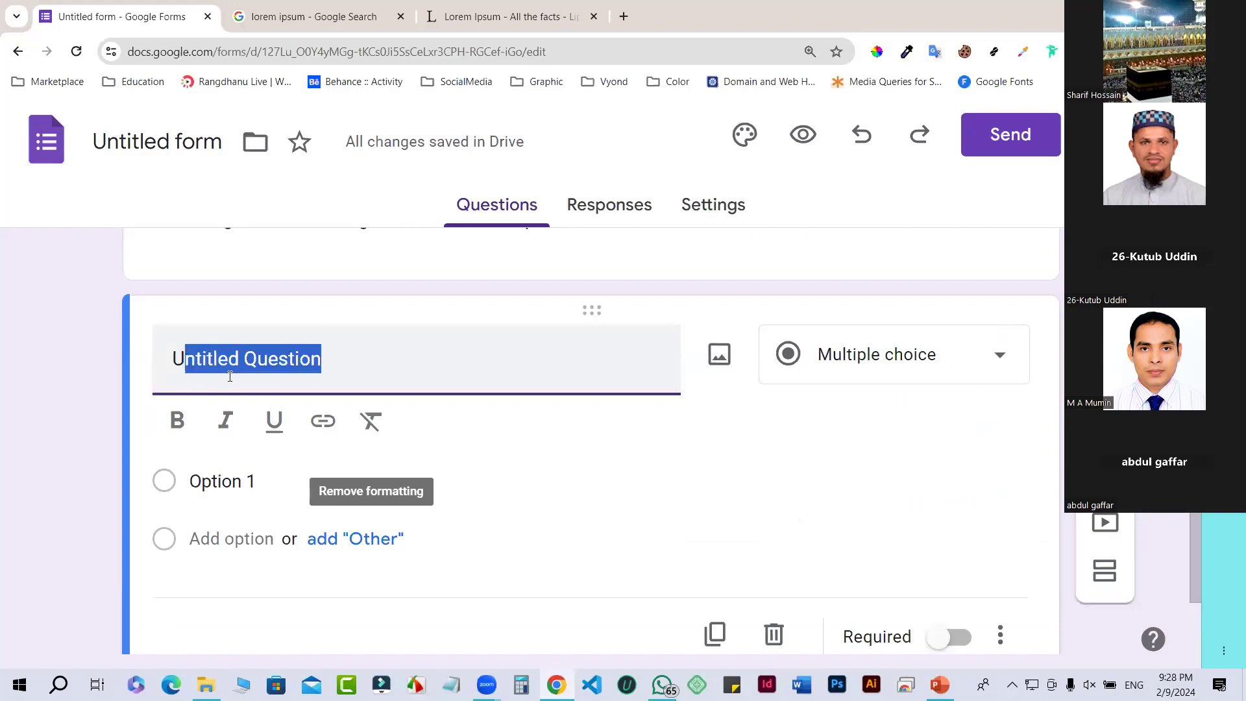
pyautogui.tripleClick(267, 368)
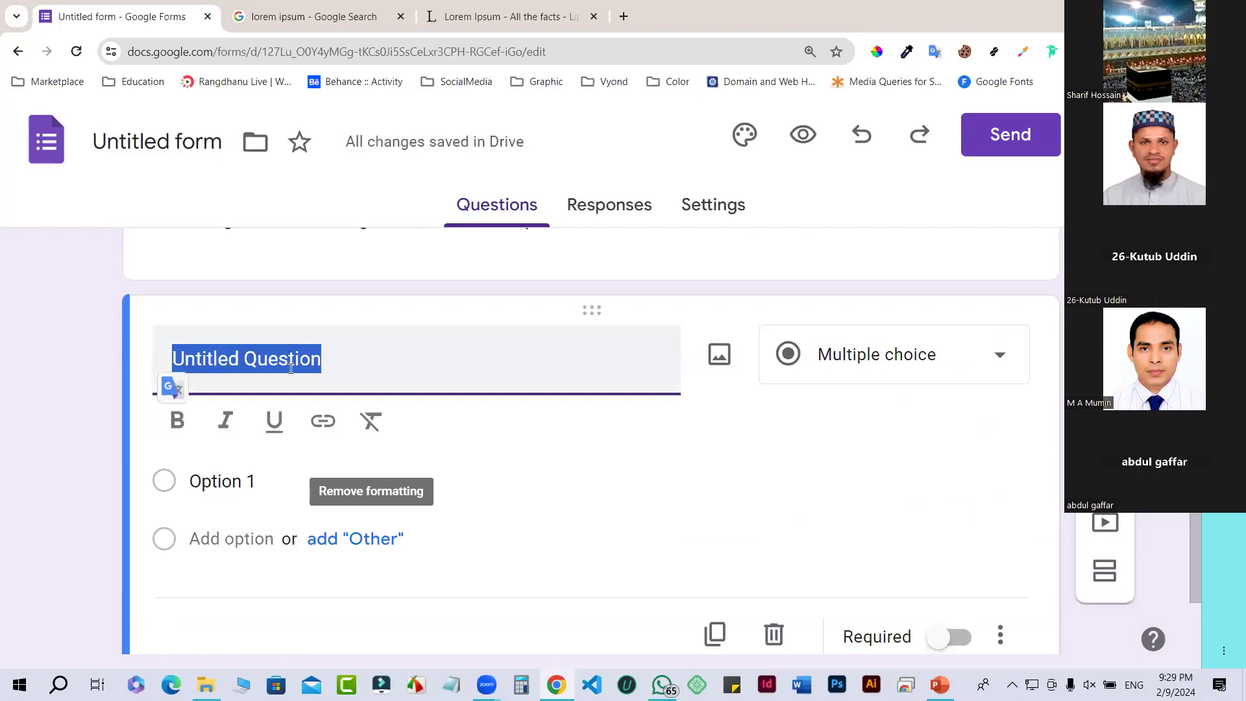
pyautogui.write('S')
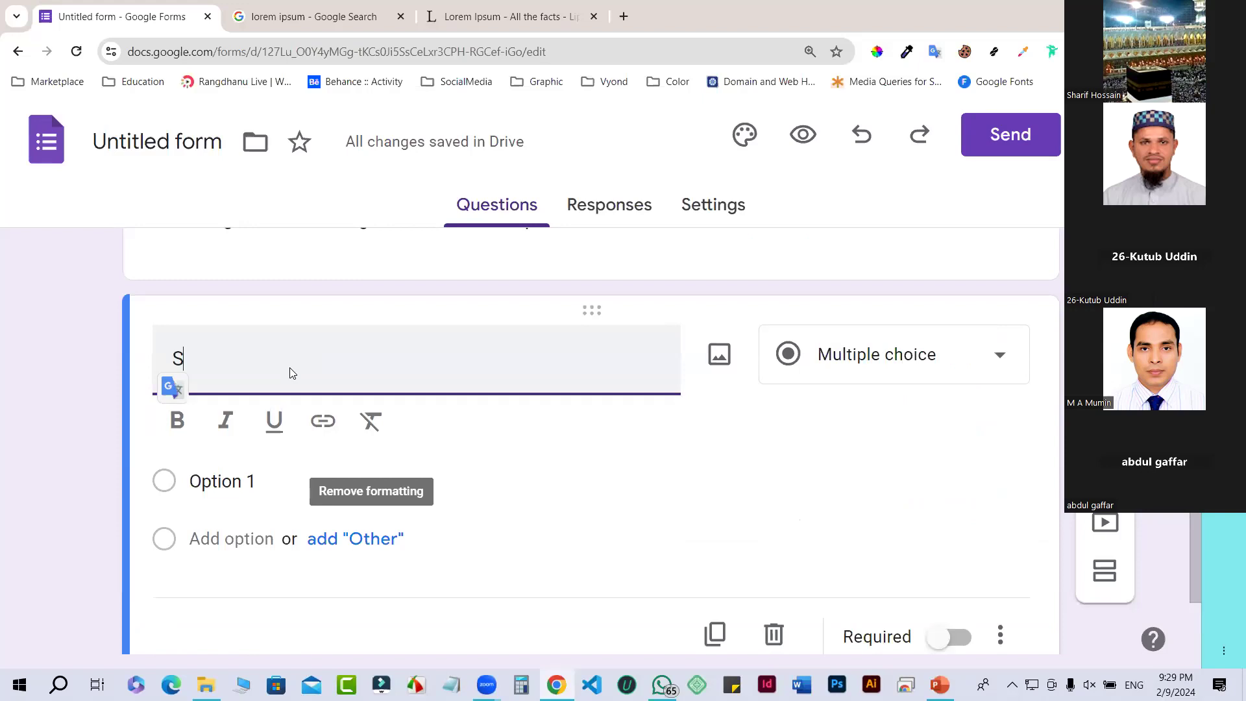
pyautogui.write('udents Name')
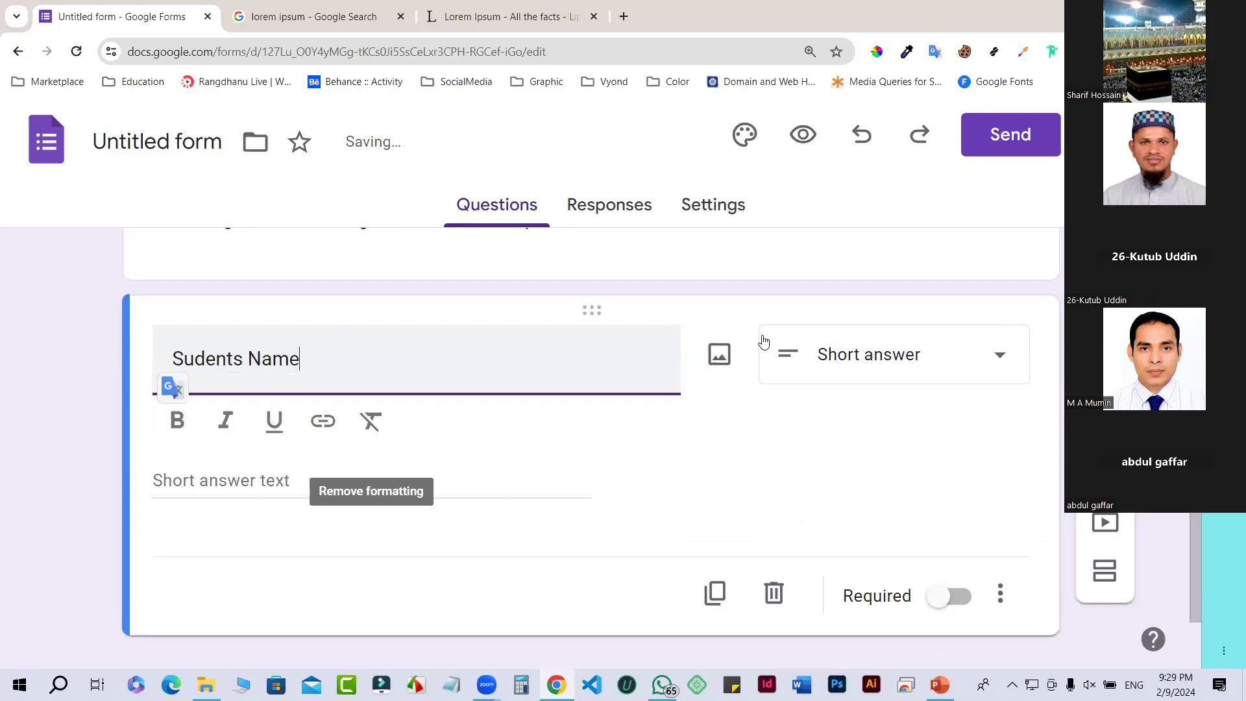
# Step: Examine the full list of answer types offered for the name question and close it without choosing another type
pyautogui.click(999, 358)
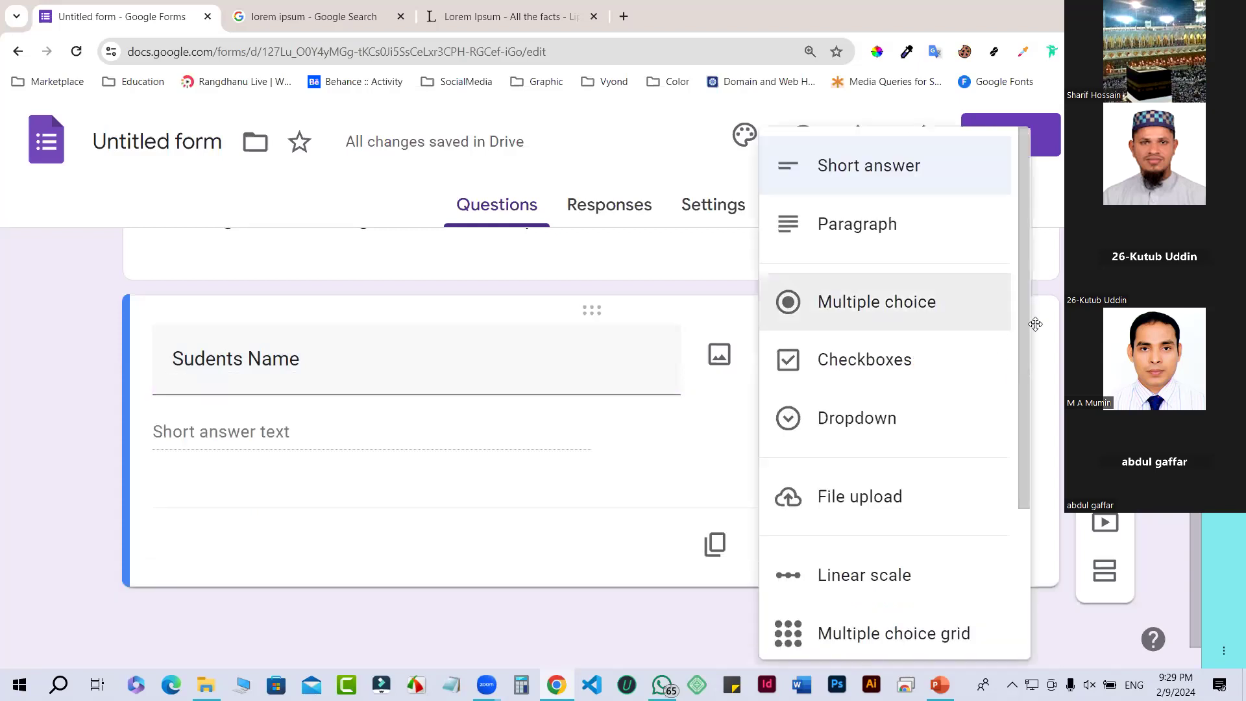
pyautogui.press('Escape')
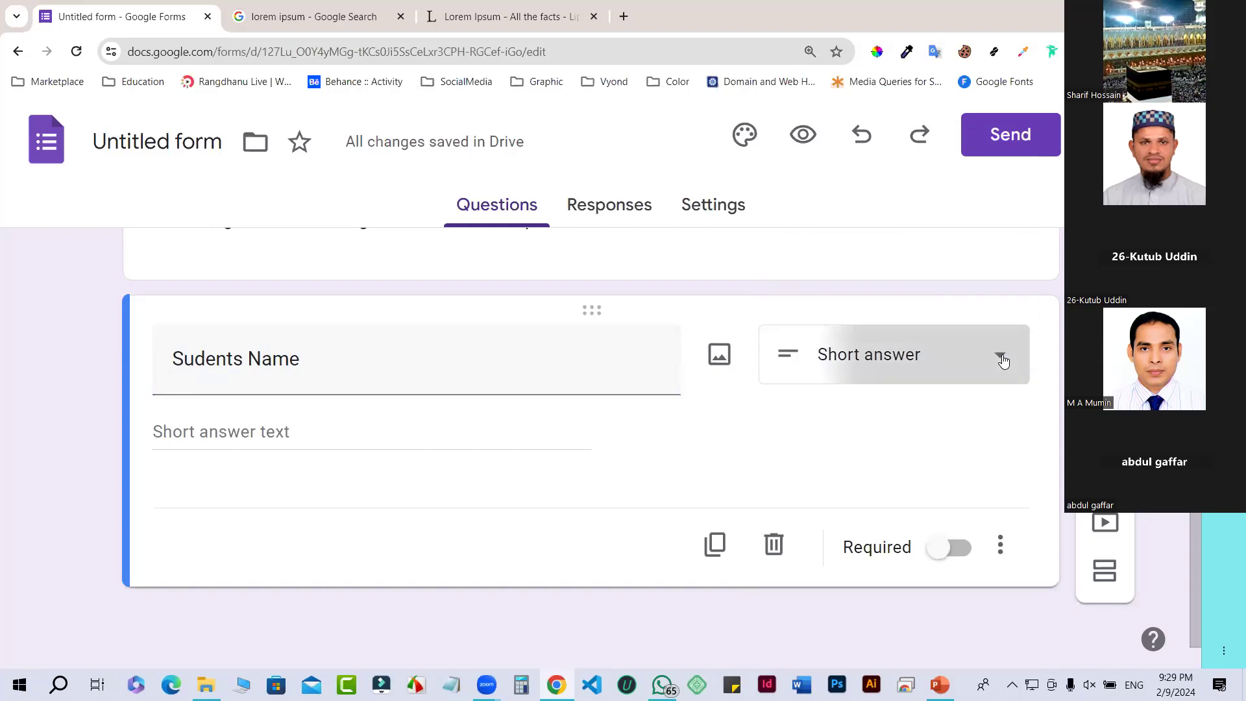
pyautogui.press('Return')
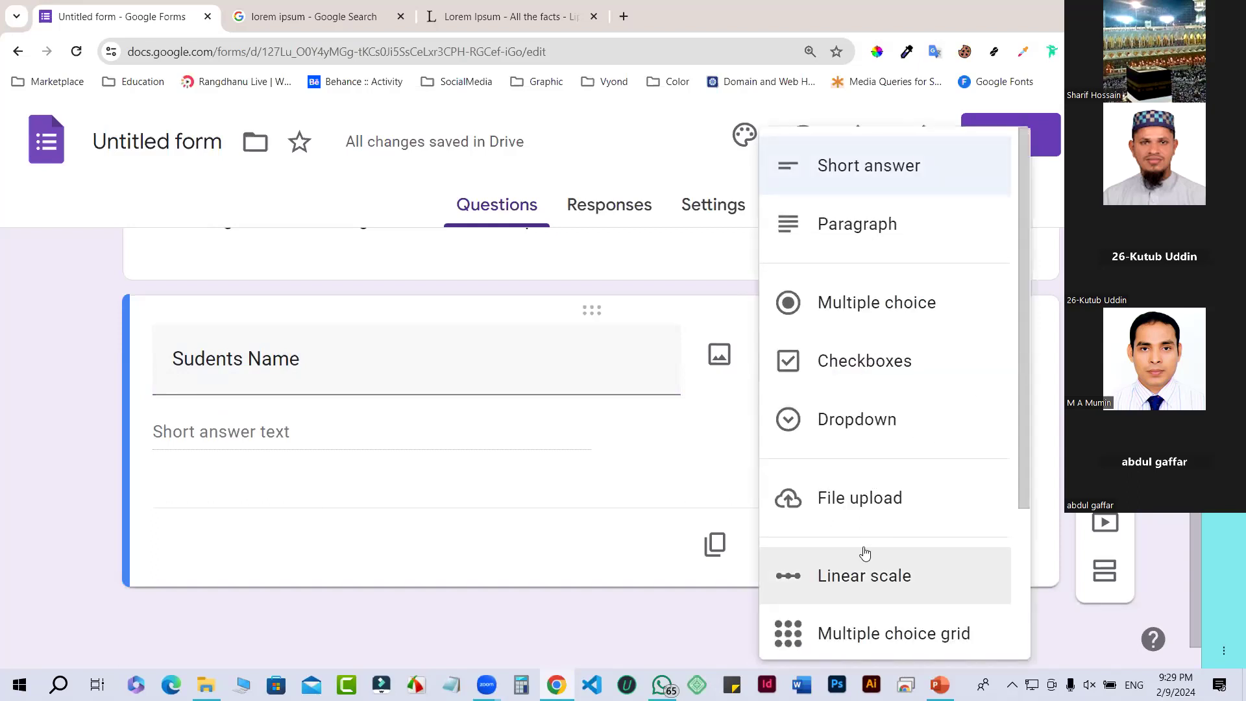
pyautogui.scroll(-1, 873, 501)
pyautogui.scroll(-2, 875, 502)
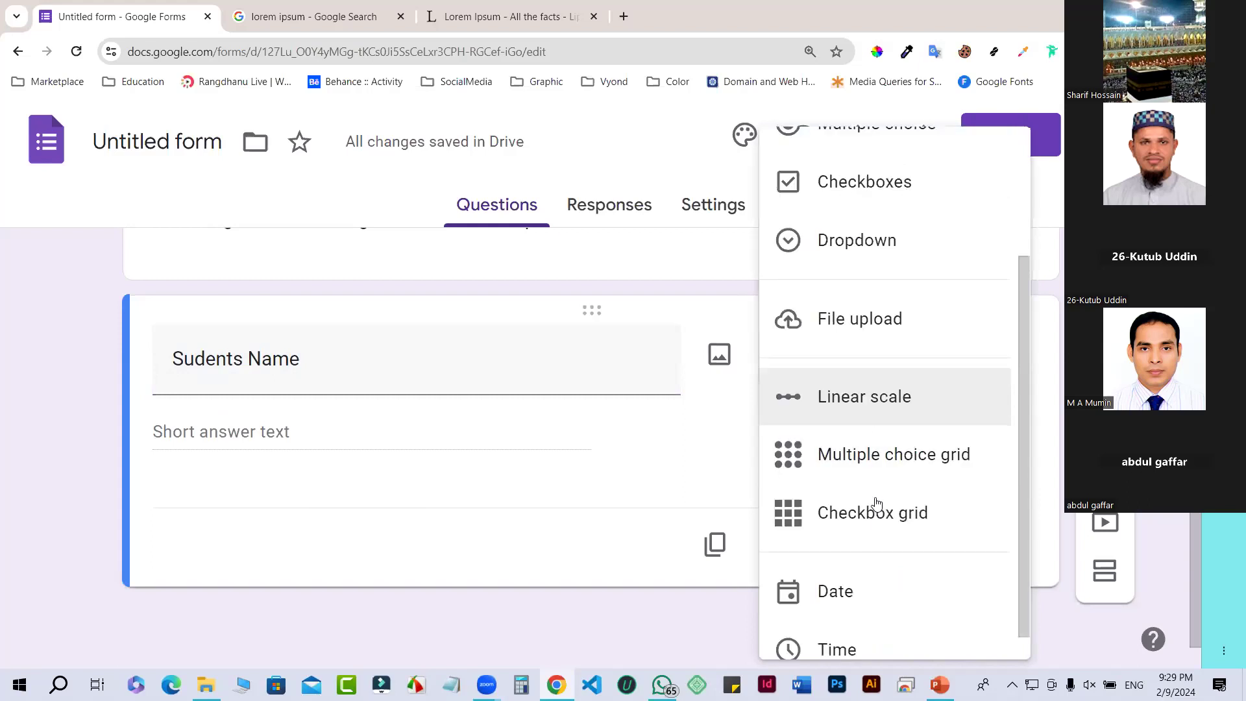
pyautogui.scroll(-1, 875, 502)
pyautogui.scroll(3, 876, 504)
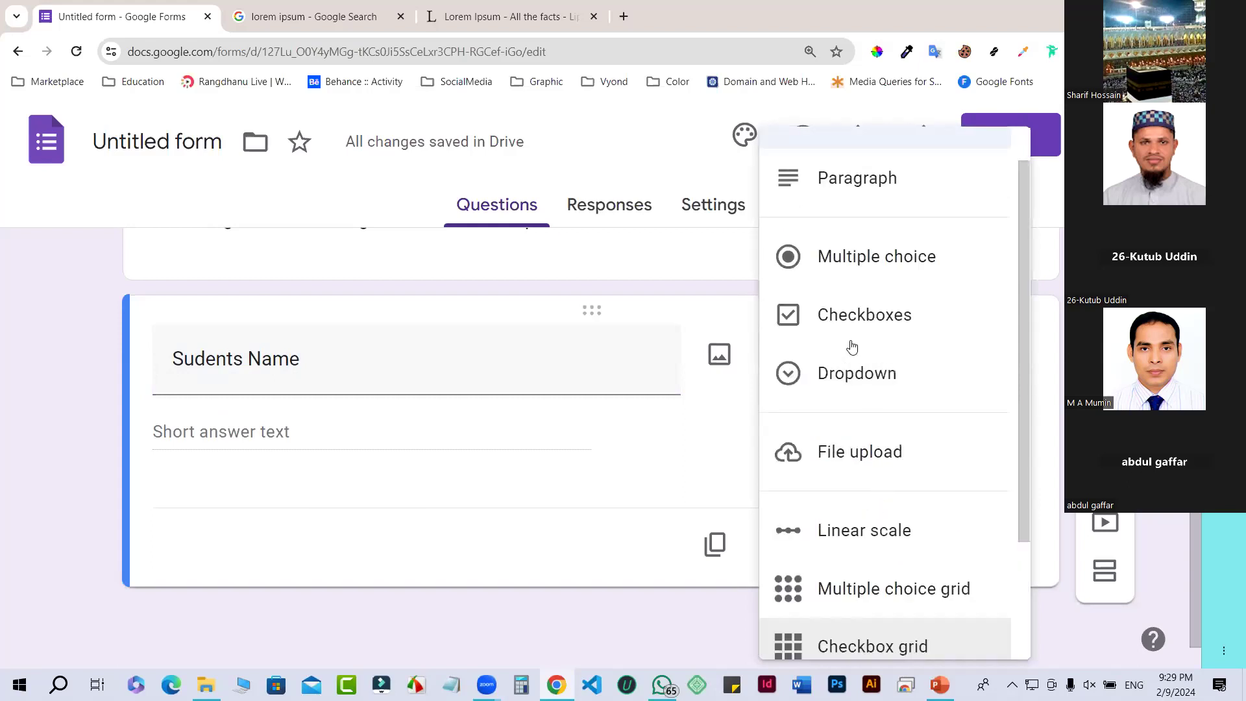
pyautogui.scroll(1, 849, 348)
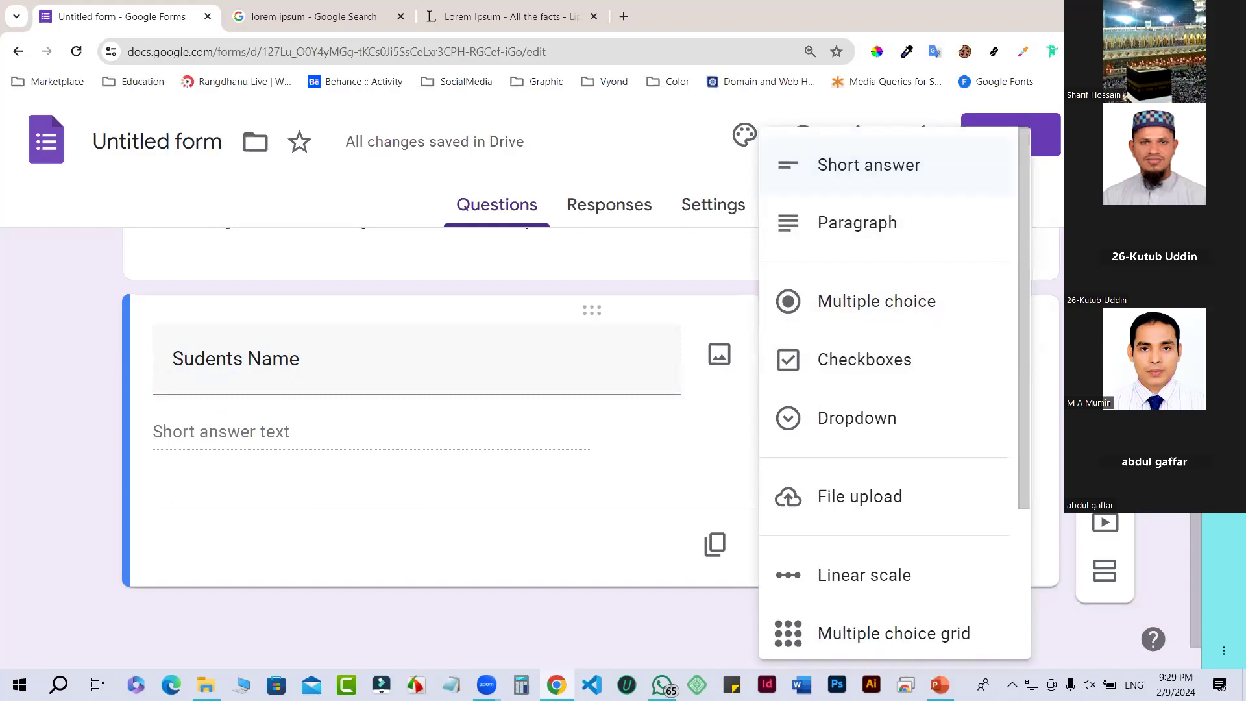
pyautogui.click(735, 327)
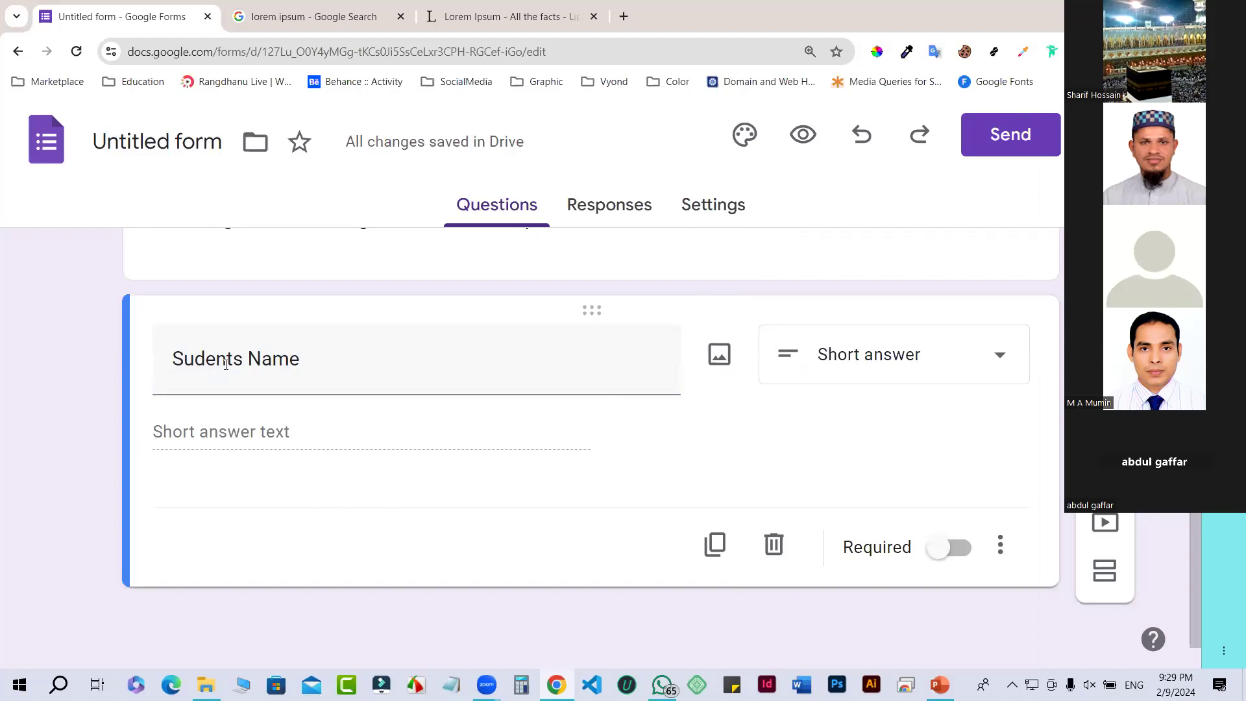
# Step: Correct the misspelled title of the first question to "Students Name"
pyautogui.click(196, 363)
pyautogui.click(195, 362)
pyautogui.press('BackSpace')
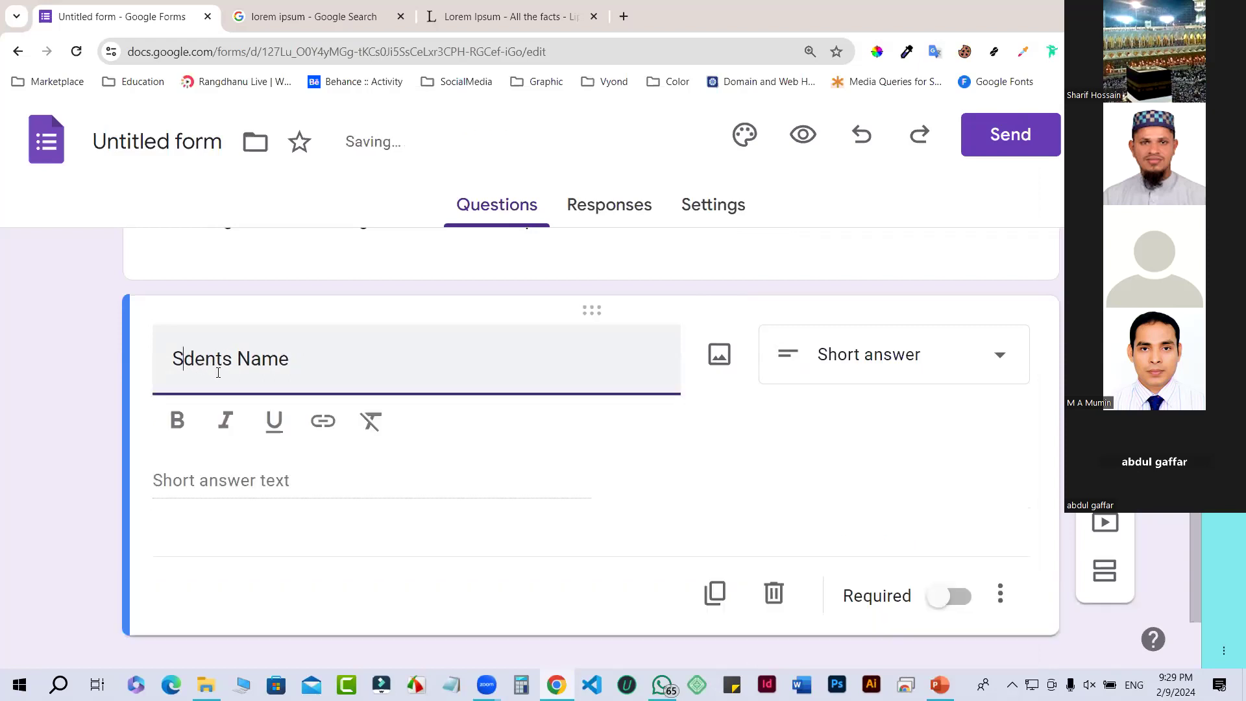
pyautogui.write('t')
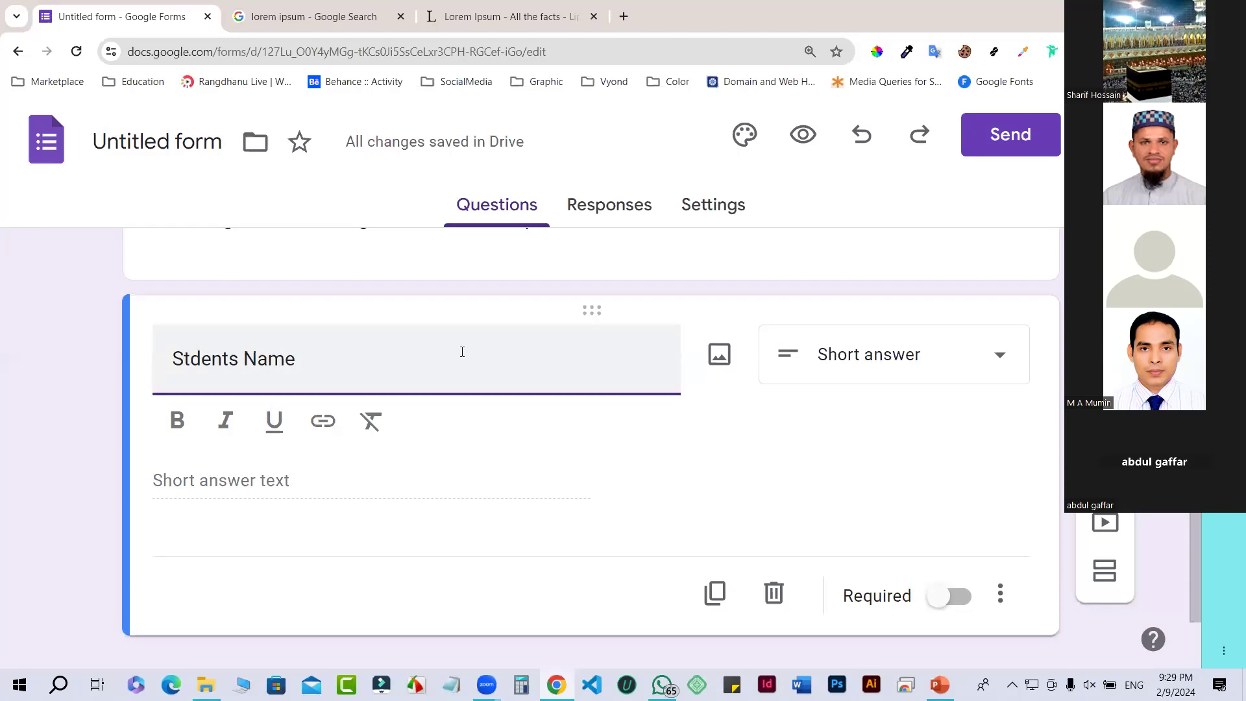
pyautogui.write('u')
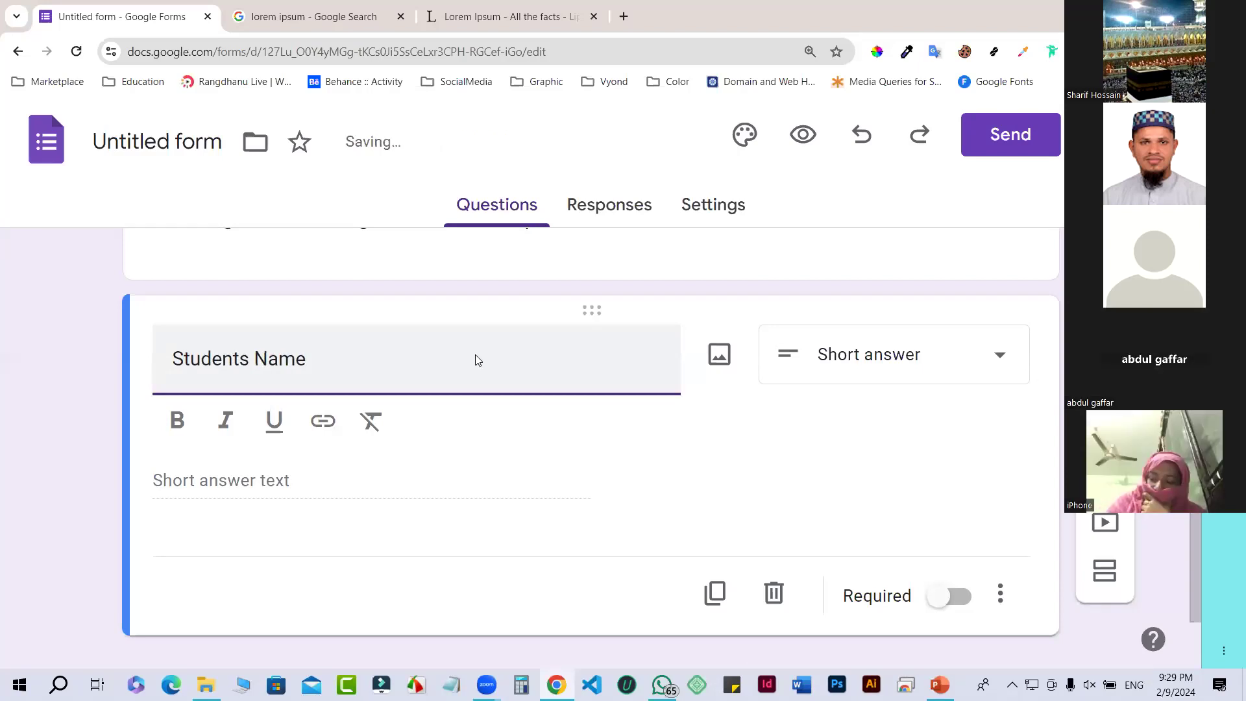
pyautogui.click(477, 354)
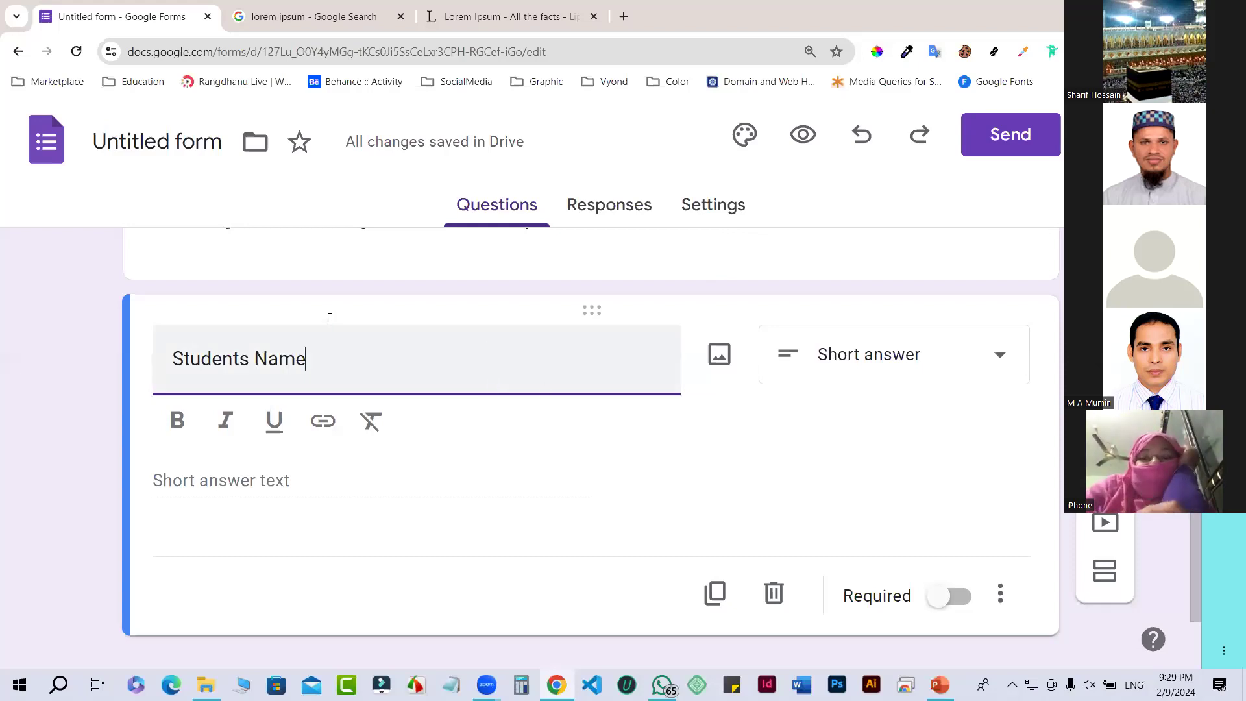
# Step: Make the Students Name question required and duplicate it
pyautogui.scroll(-1, 330, 317)
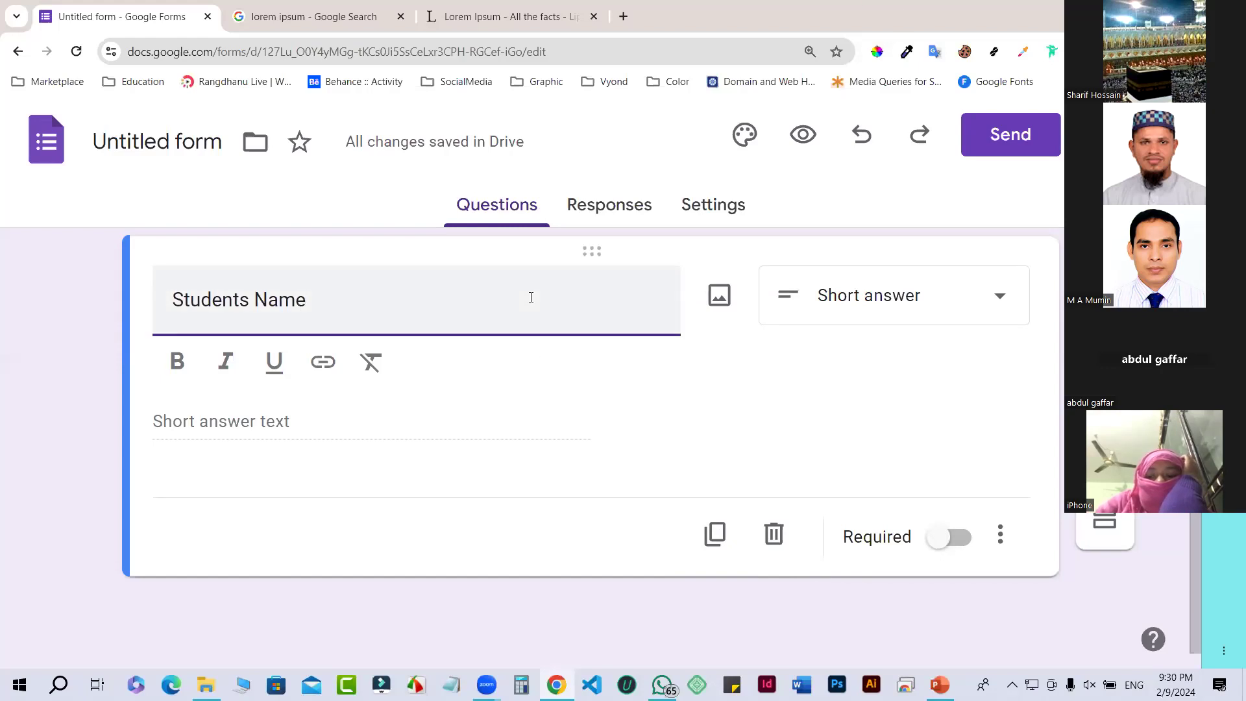
pyautogui.click(949, 539)
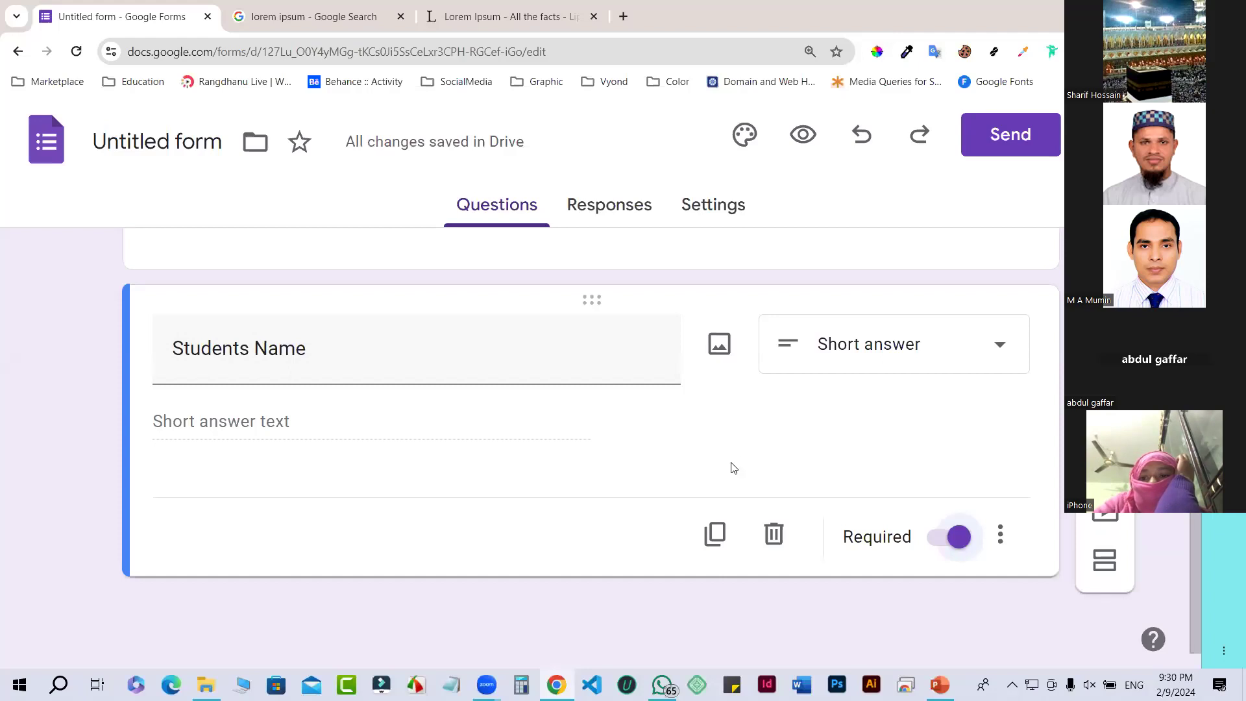
pyautogui.click(719, 535)
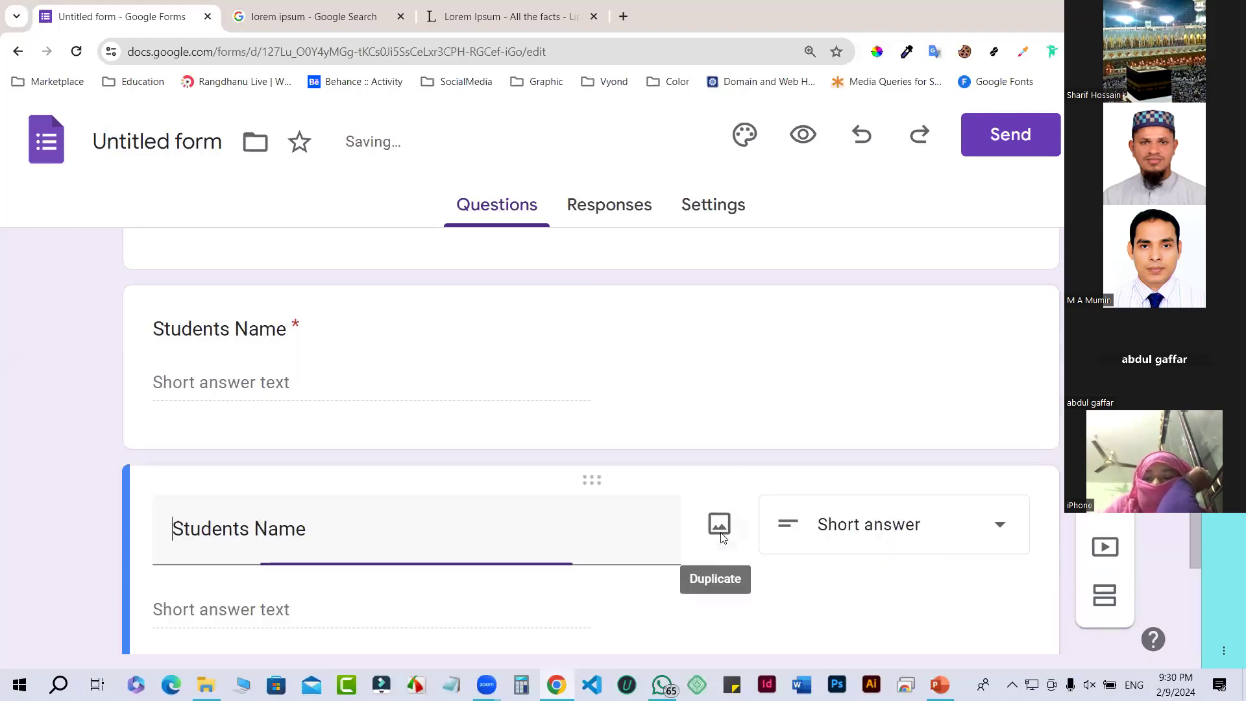
pyautogui.scroll(-1, 608, 412)
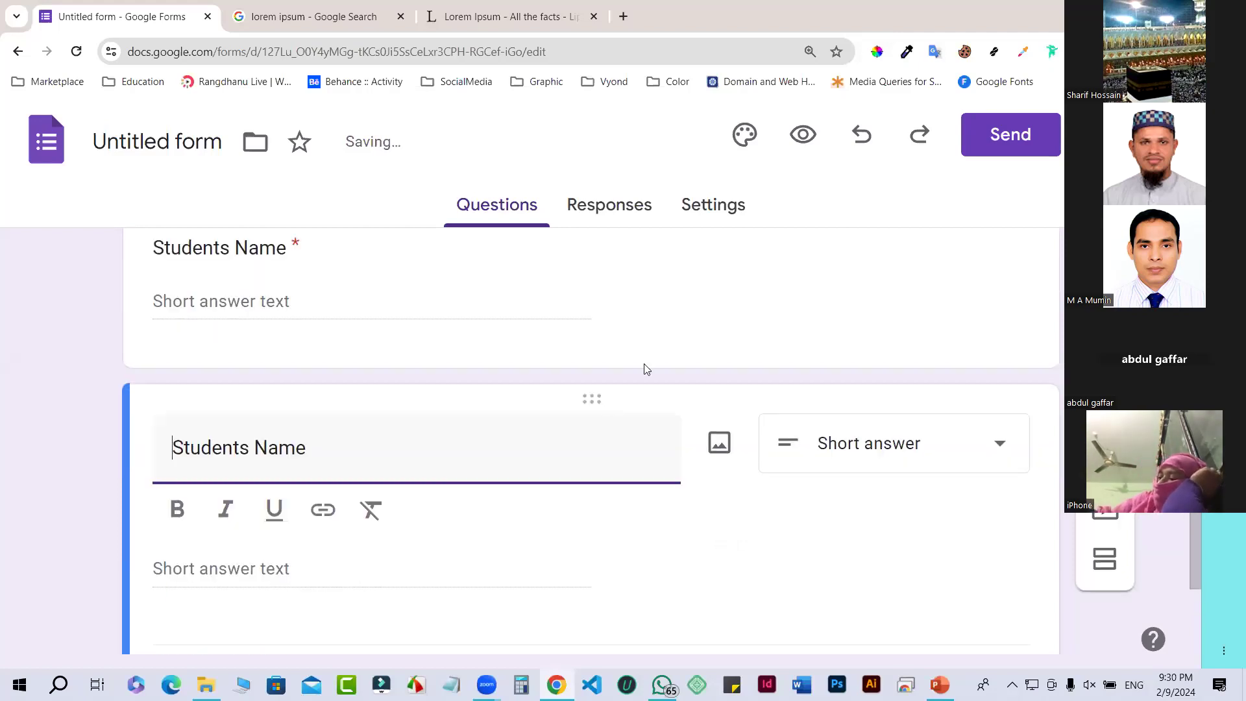
# Step: Rename the duplicated question as "Fathers Name" by replacing the word "Students"
pyautogui.click(250, 448)
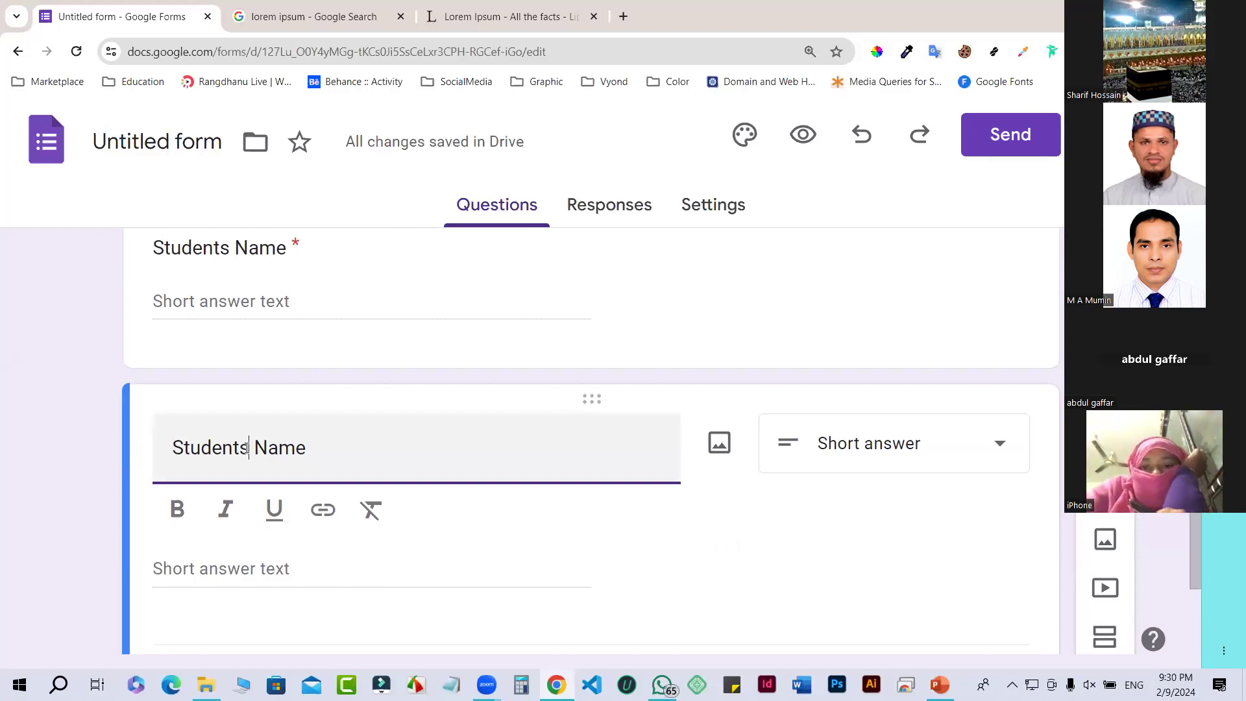
pyautogui.moveTo(249, 447); pyautogui.dragTo(176, 449)
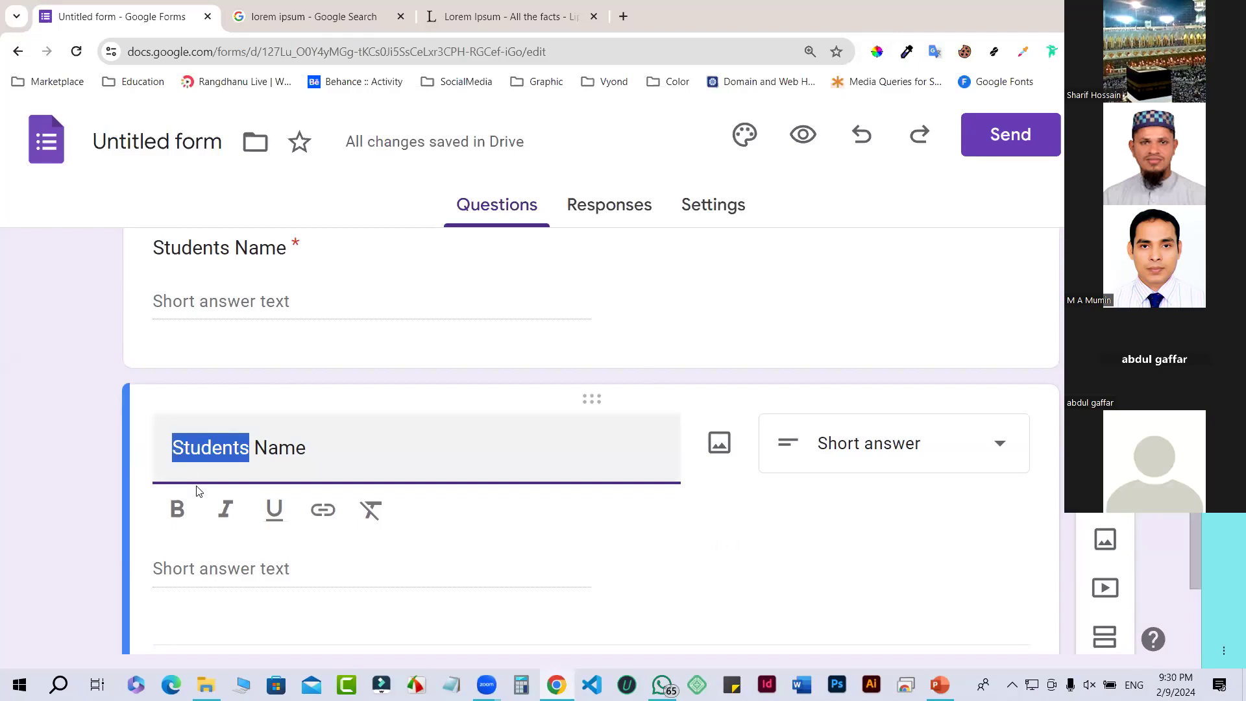
pyautogui.write('F')
pyautogui.write('ath')
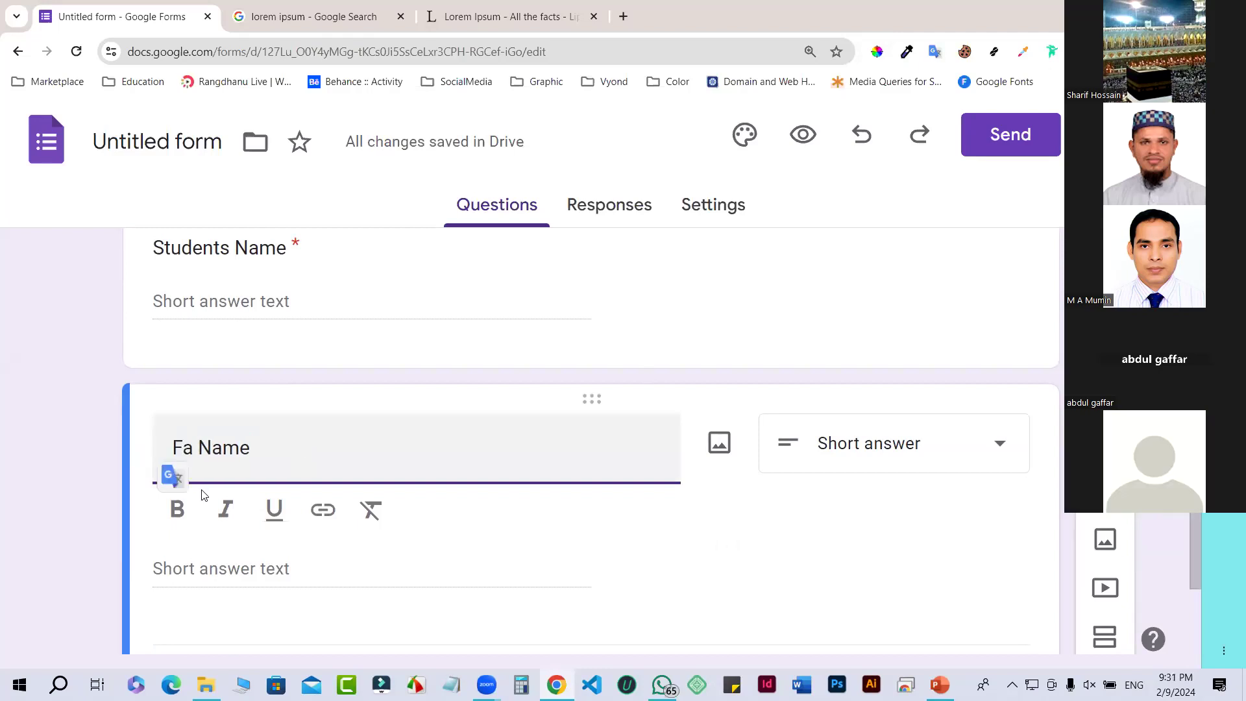
pyautogui.write('ers')
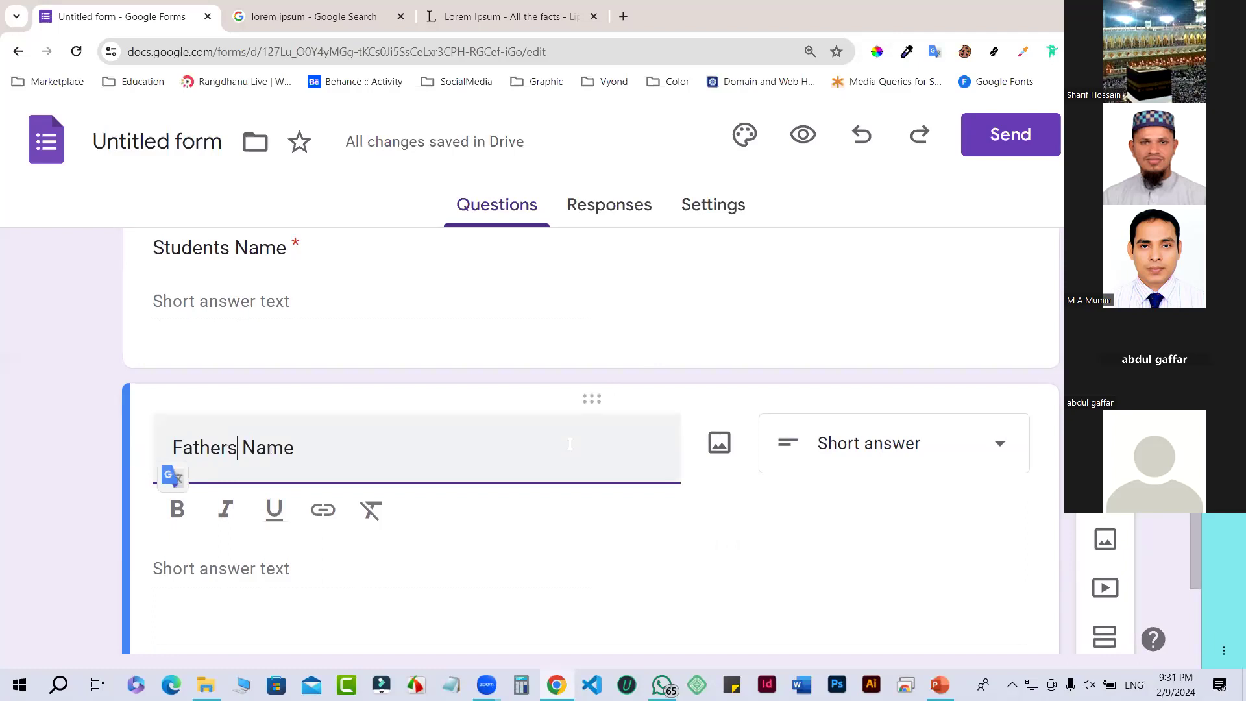
pyautogui.click(537, 481)
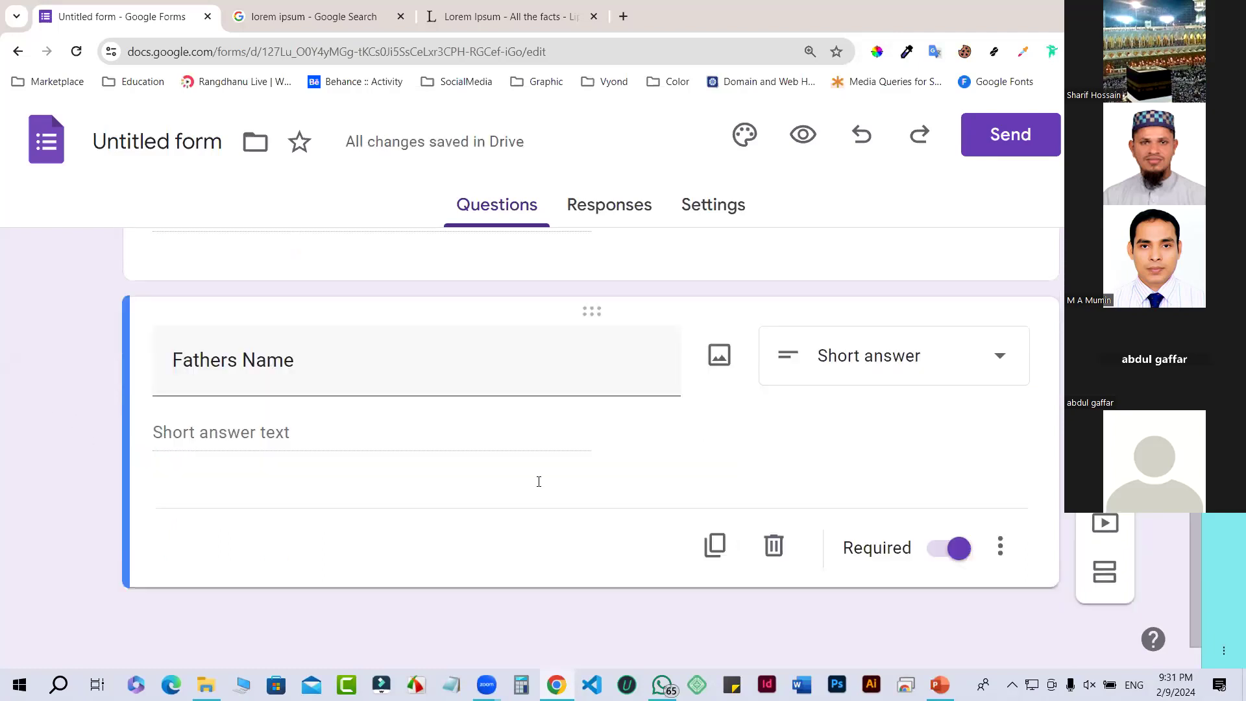
# Step: Add a new question below Fathers Name and set its answer type to Short answer
pyautogui.scroll(1, 539, 480)
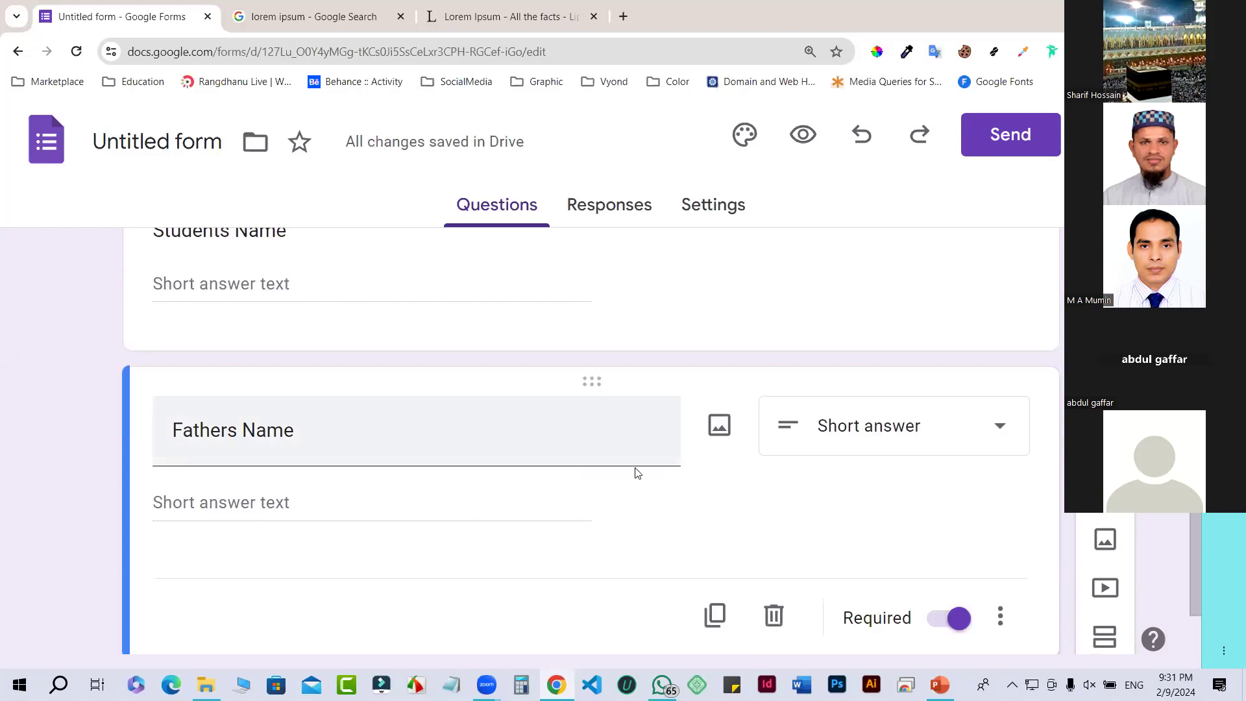
pyautogui.scroll(-1, 802, 254)
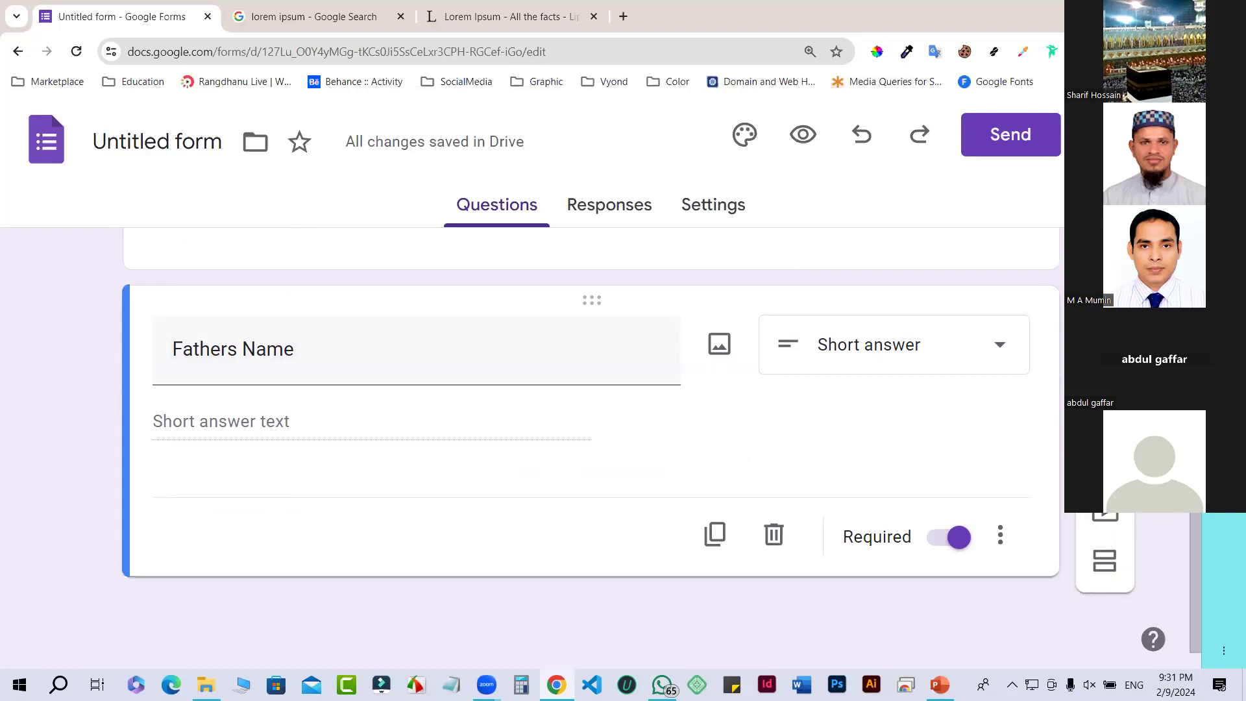
pyautogui.click(1105, 318)
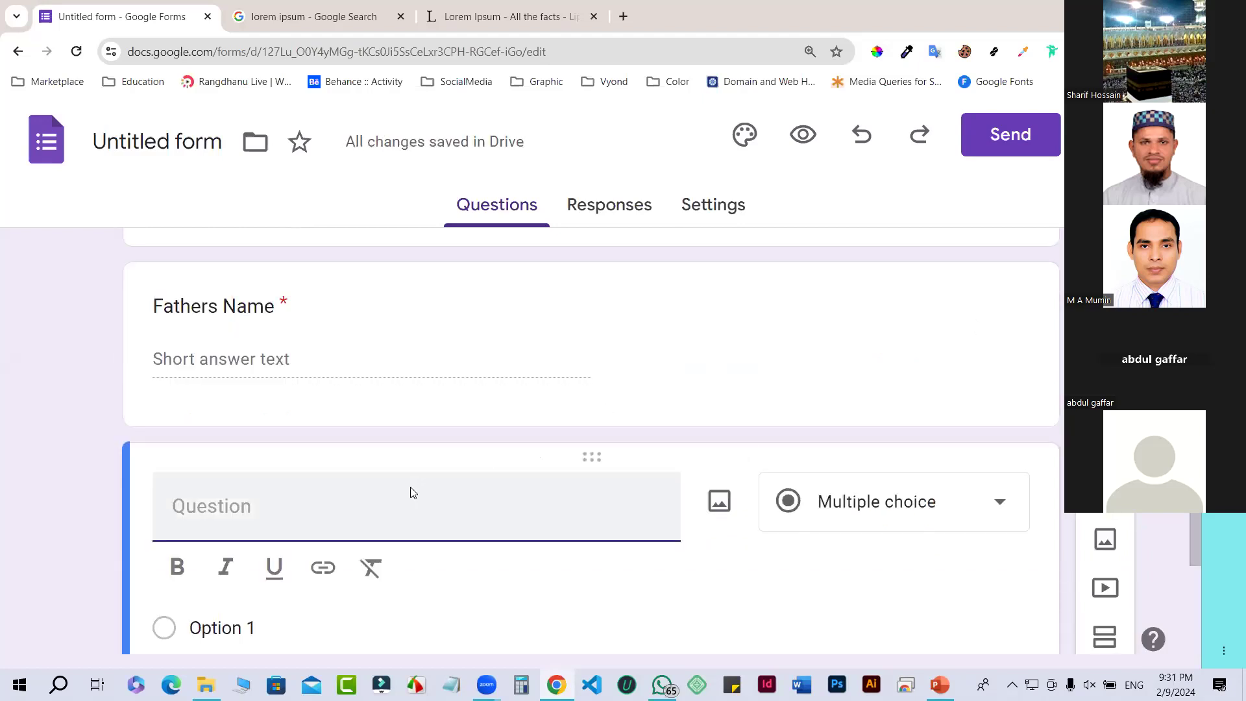
pyautogui.scroll(-1, 422, 466)
pyautogui.scroll(1, 422, 466)
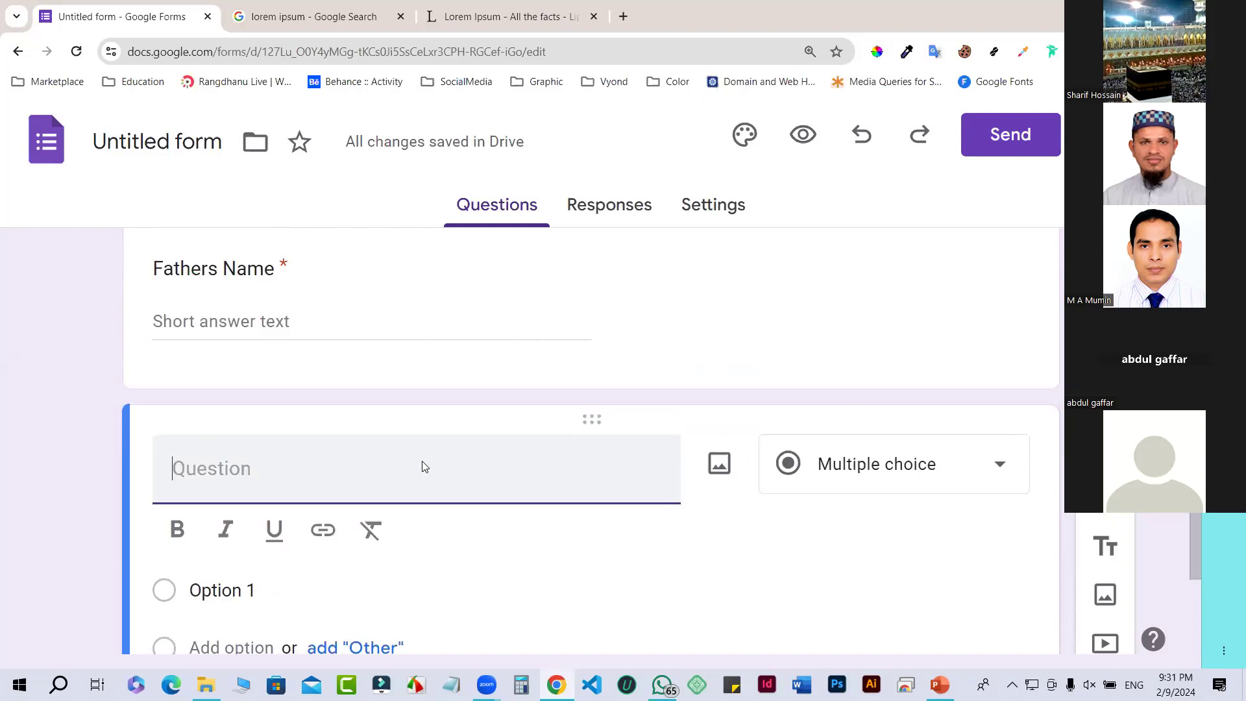
pyautogui.scroll(-1, 423, 459)
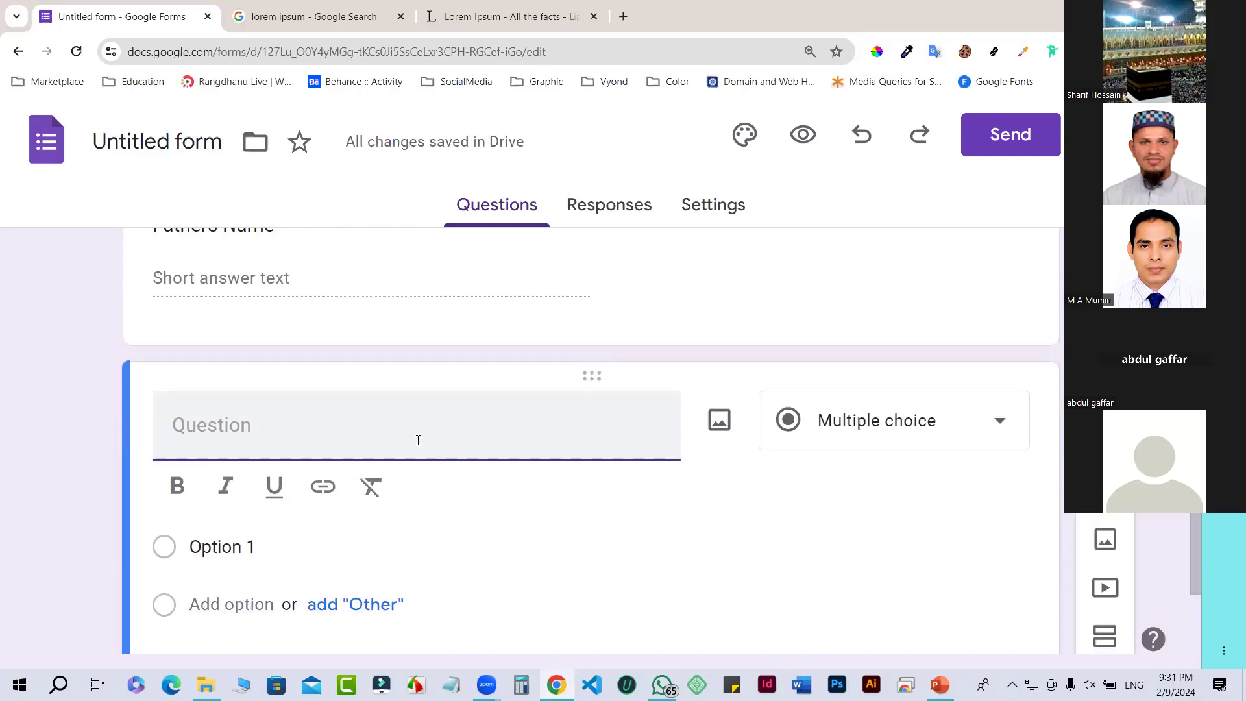
pyautogui.click(1000, 423)
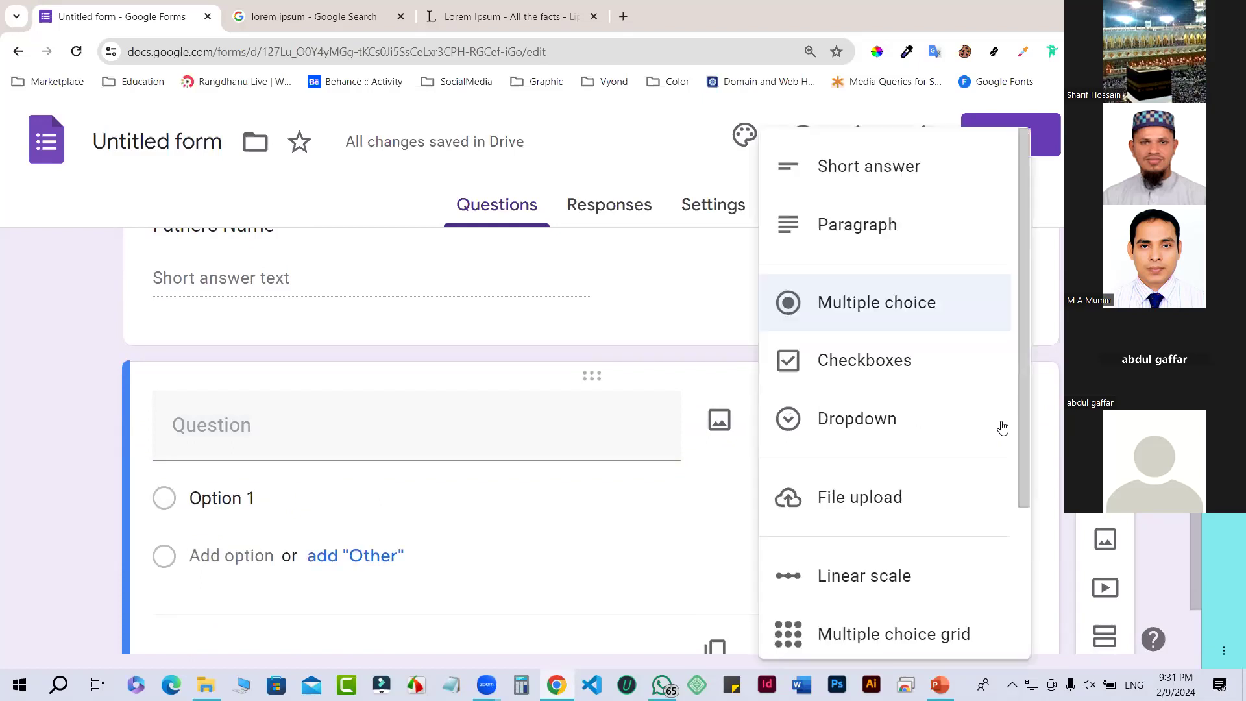
pyautogui.click(898, 182)
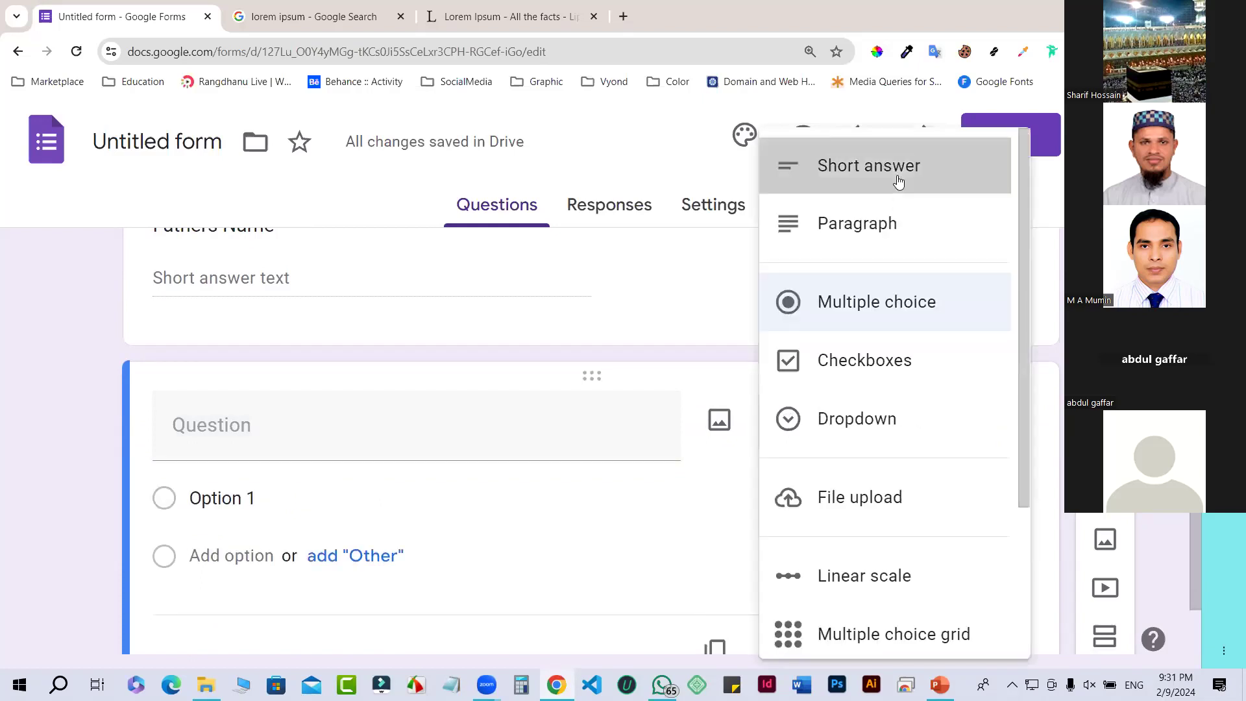
# Step: Enter "Mothers Name" as the title of the new short-answer question
pyautogui.click(298, 437)
pyautogui.write('Mo')
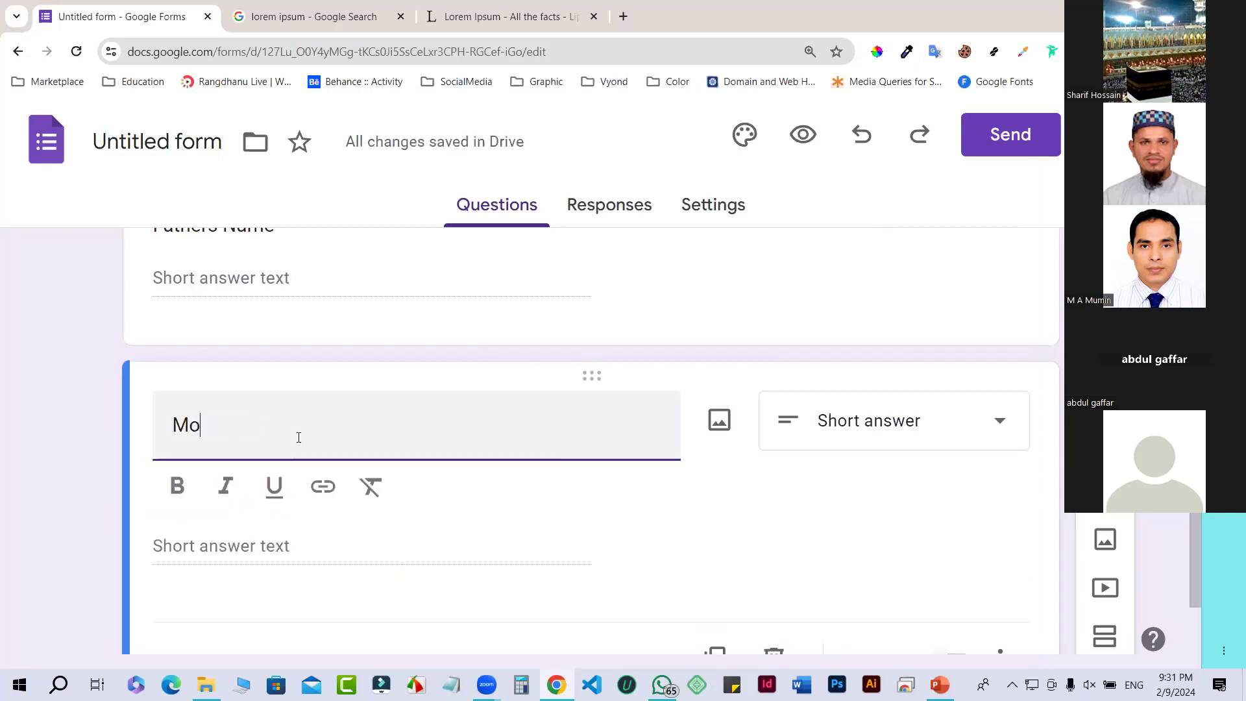
pyautogui.write('thers')
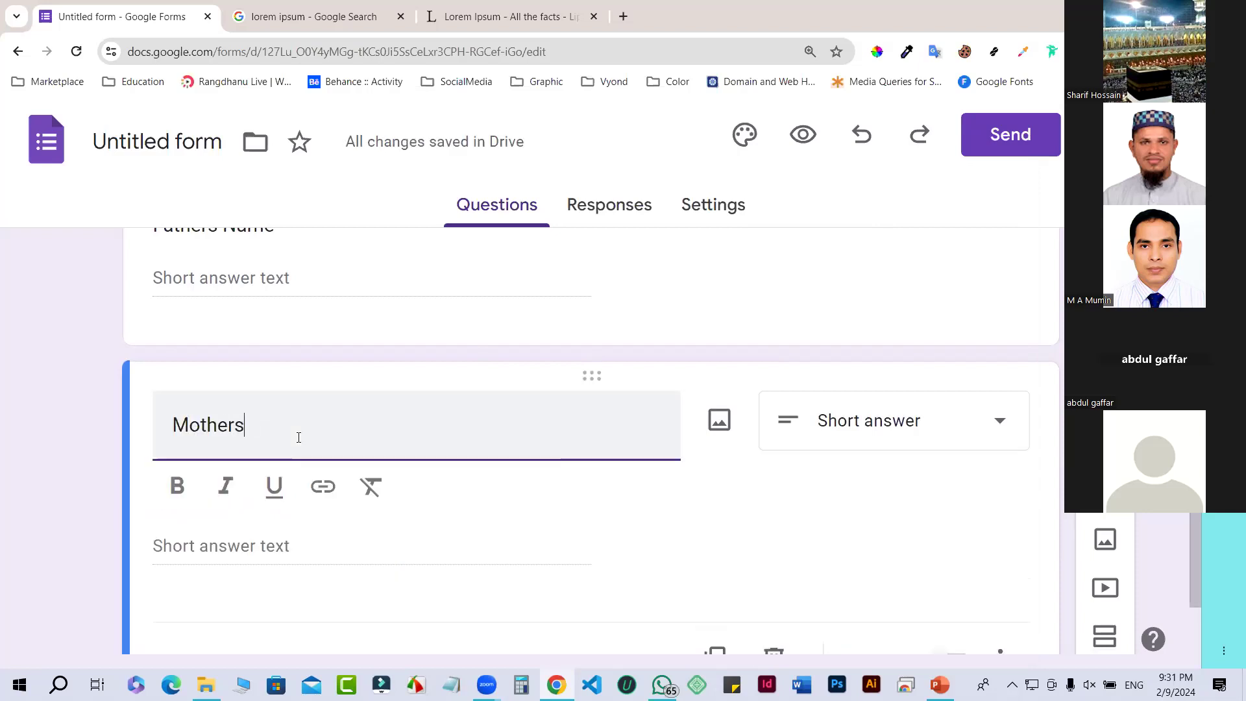
pyautogui.write(' Na')
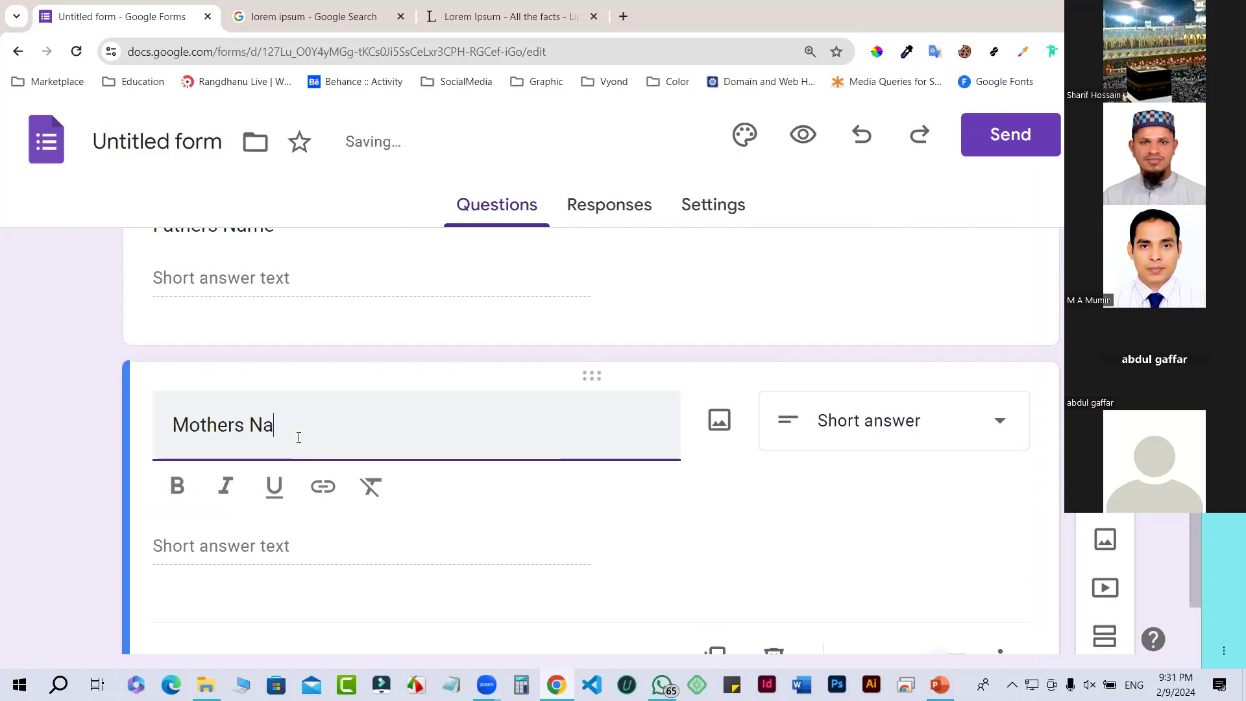
pyautogui.write('me')
pyautogui.click(545, 471)
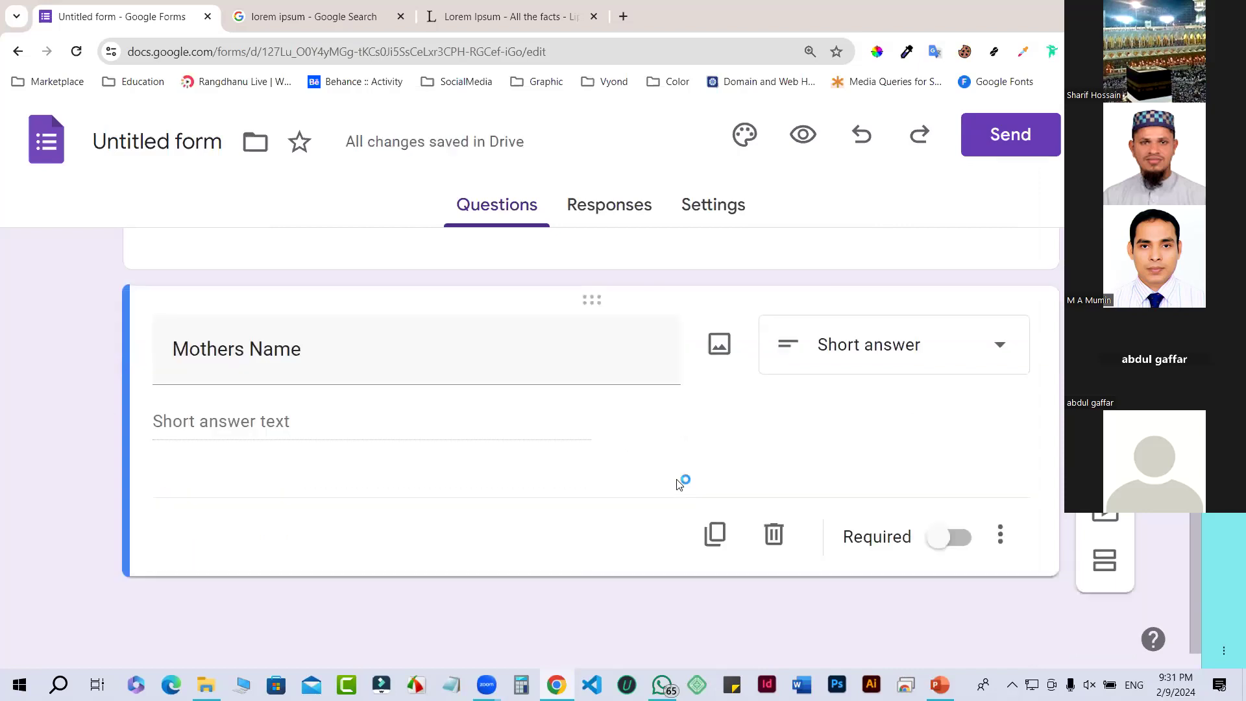
# Step: Make the Mothers Name question required
pyautogui.scroll(3, 941, 442)
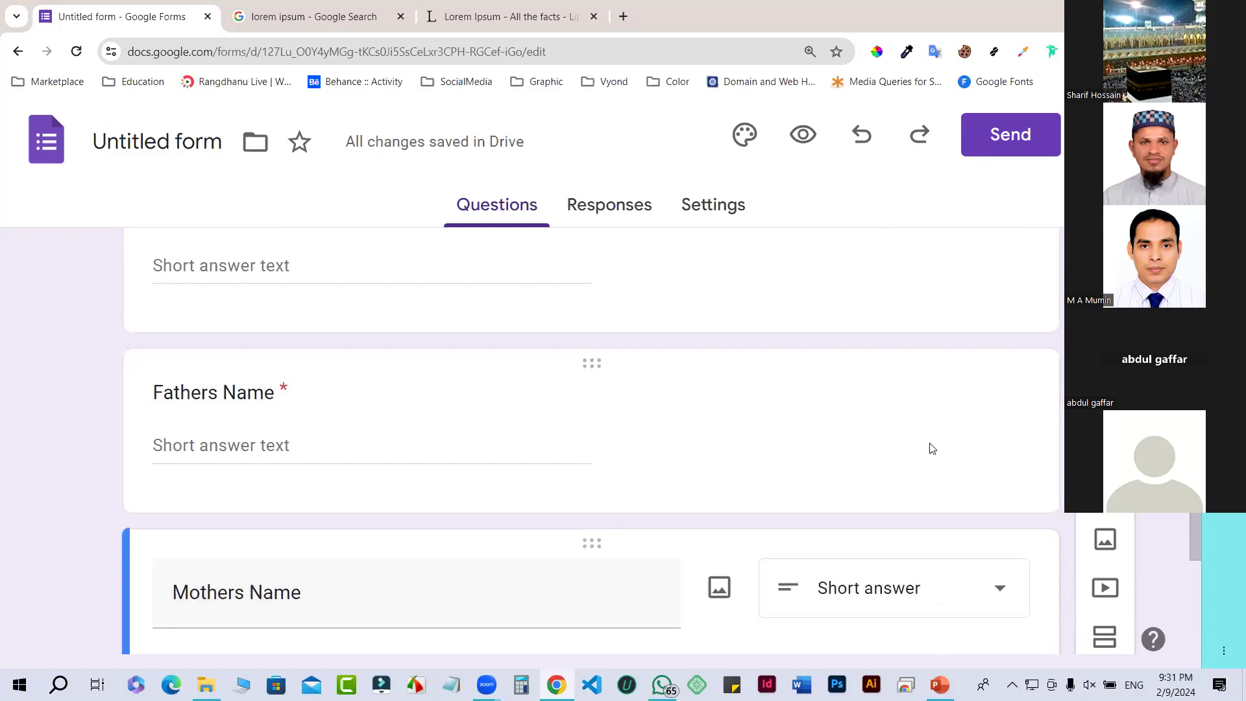
pyautogui.scroll(-3, 982, 519)
pyautogui.click(942, 537)
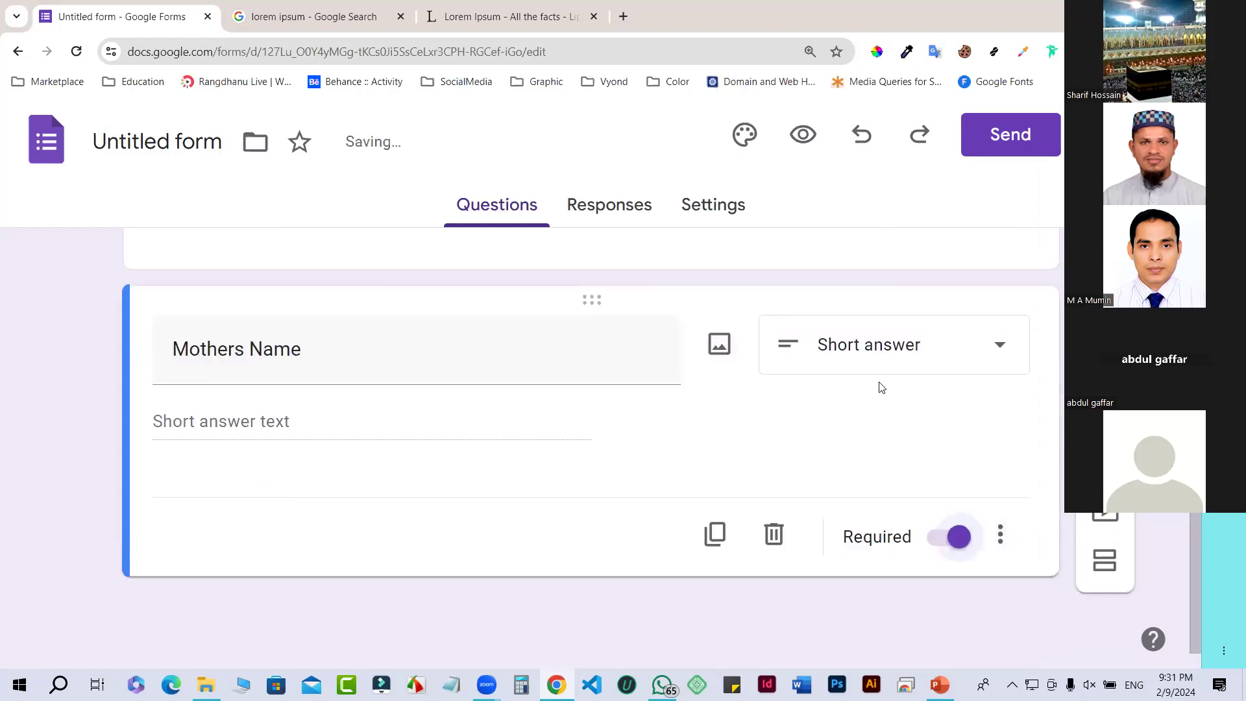
# Step: Review the form from its title and description through the student's, father's and mother's name questions, checking their required settings
pyautogui.scroll(3, 863, 364)
pyautogui.click(870, 445)
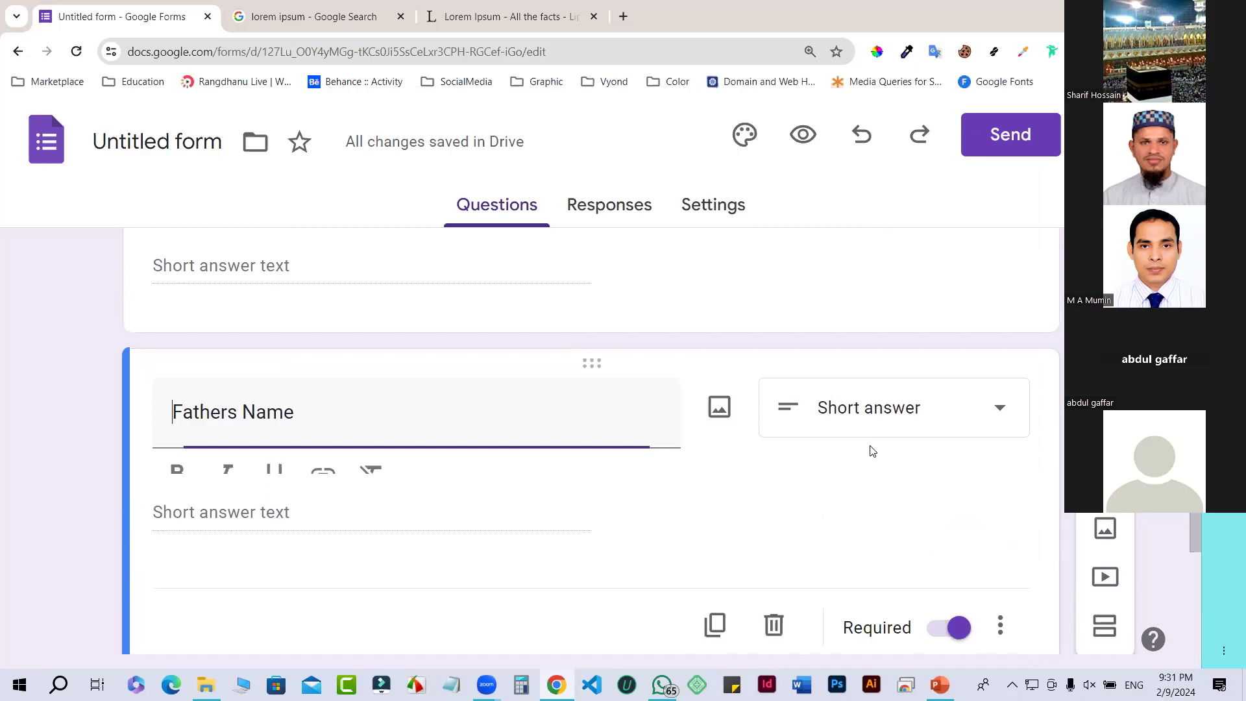
pyautogui.scroll(-2, 896, 442)
pyautogui.scroll(3, 873, 431)
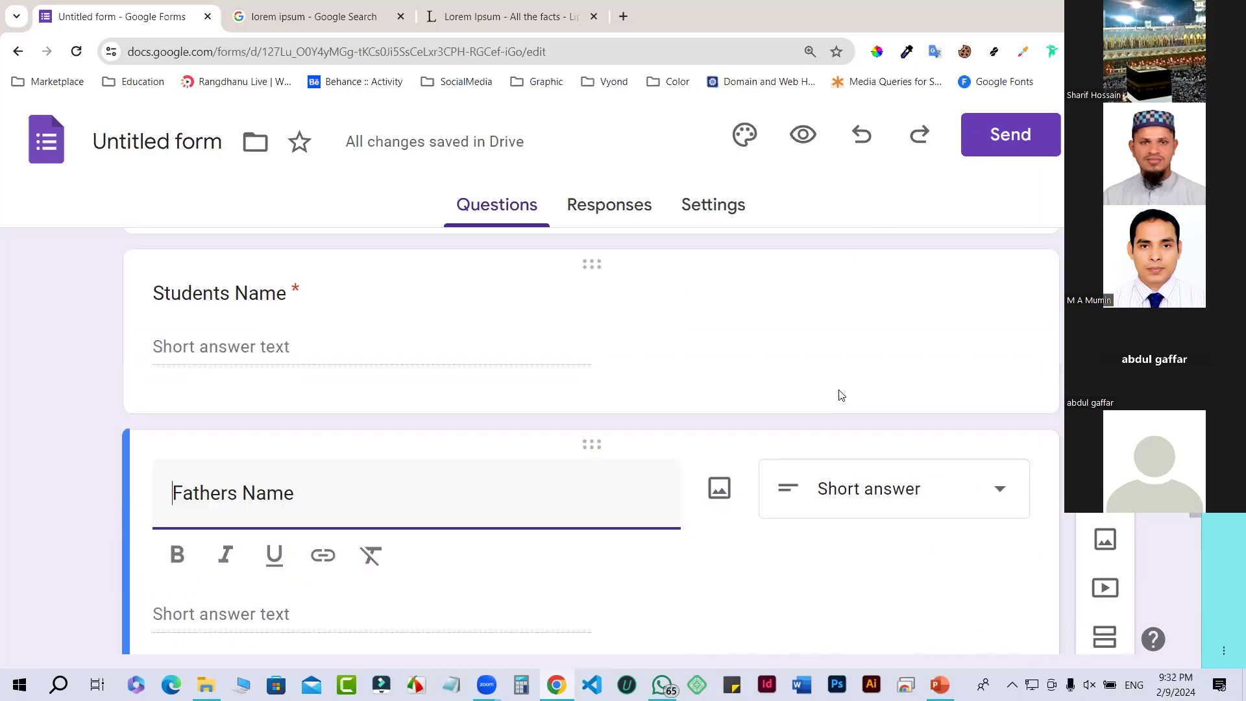
pyautogui.scroll(-5, 835, 398)
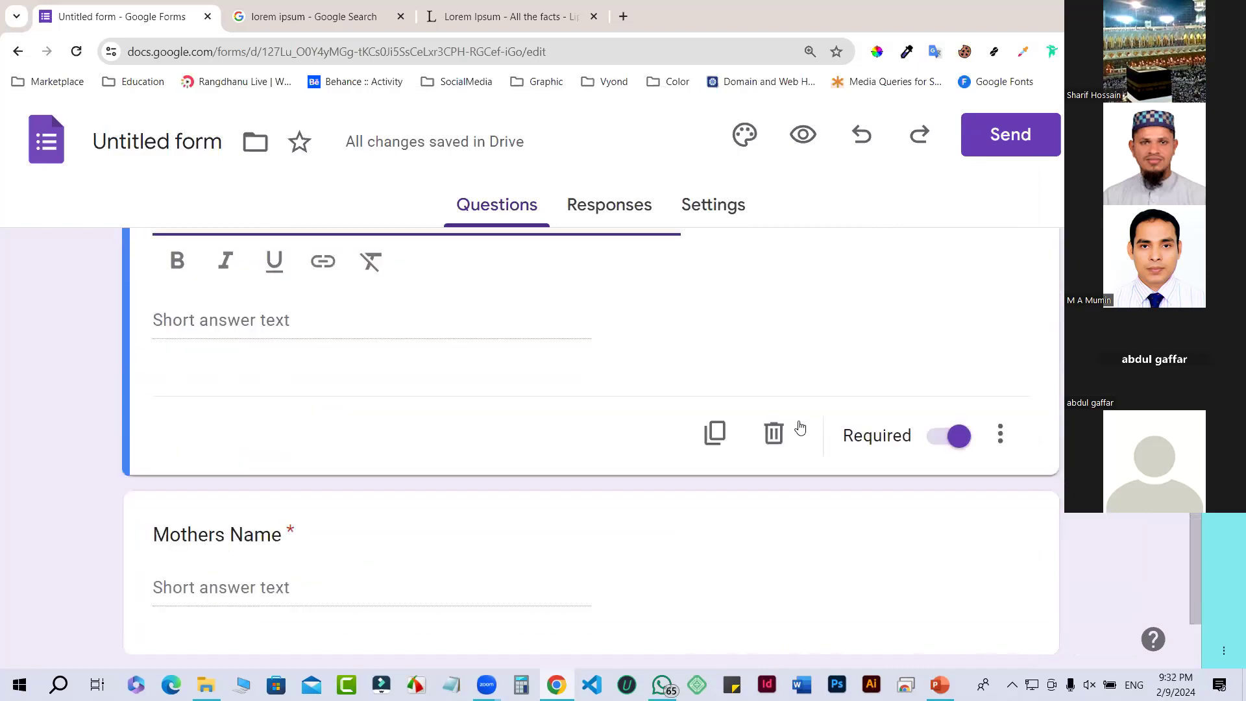
pyautogui.scroll(5, 778, 396)
pyautogui.scroll(6, 768, 327)
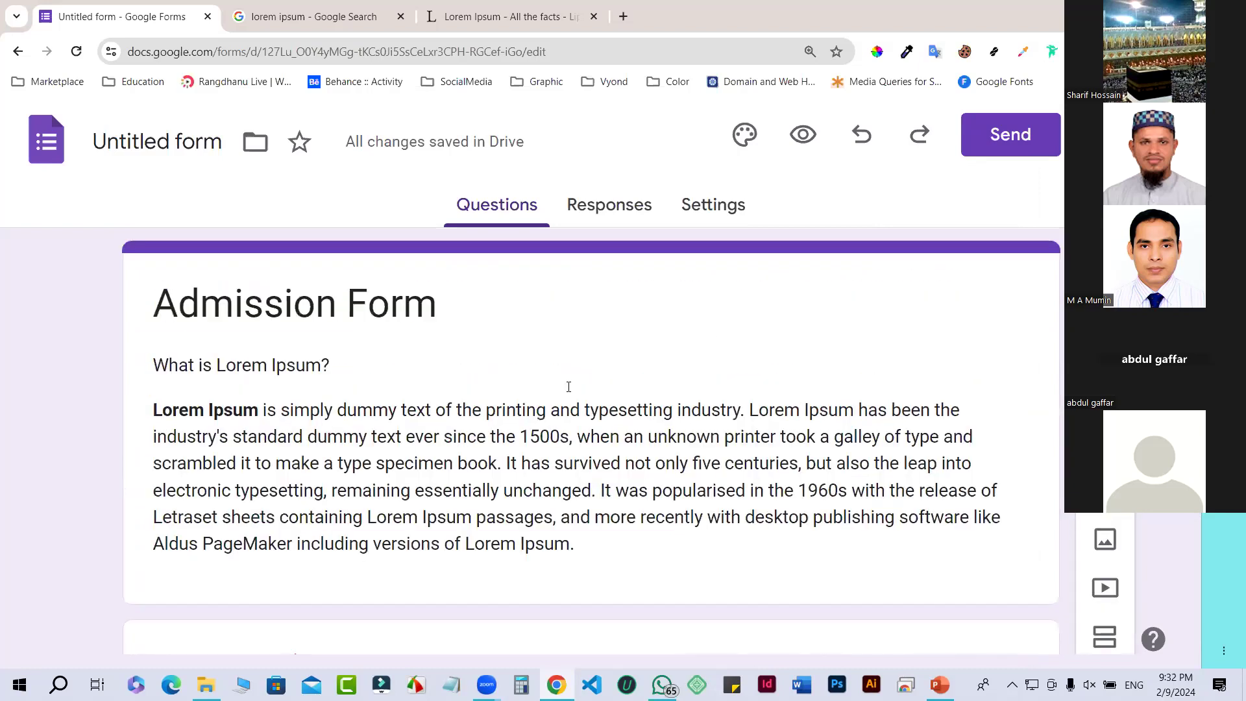
pyautogui.scroll(-1, 568, 386)
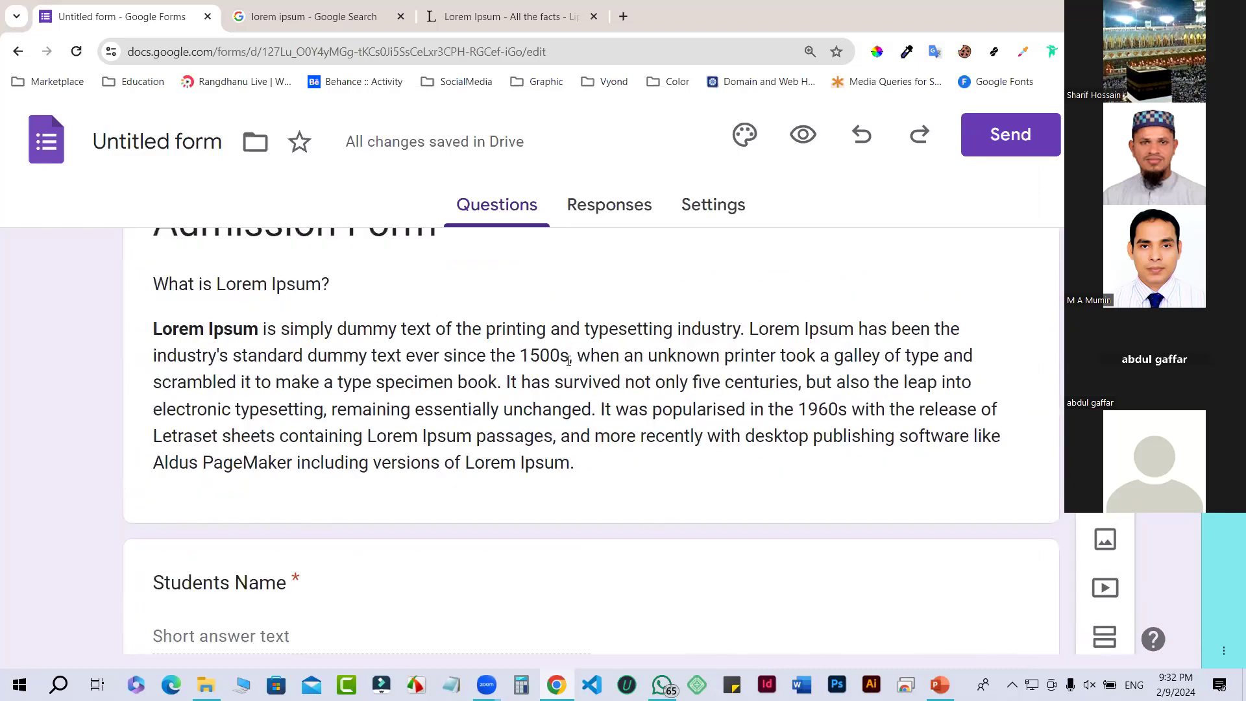
pyautogui.scroll(-4, 569, 361)
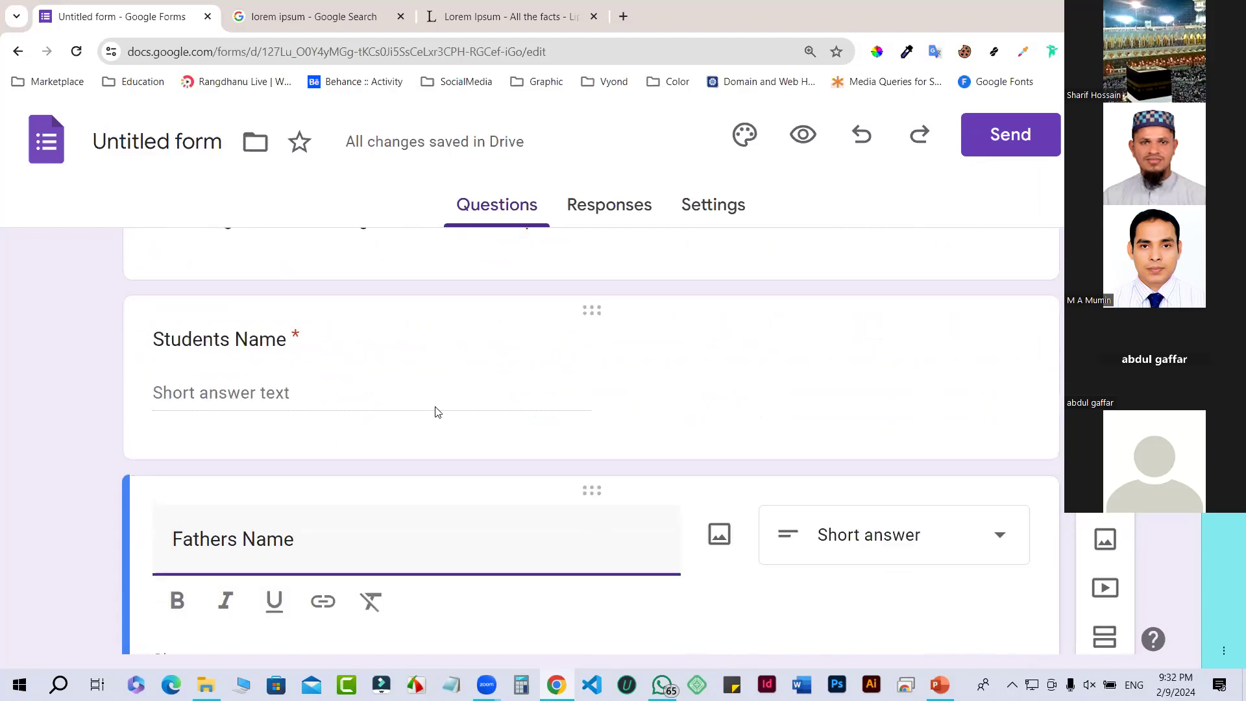
pyautogui.scroll(-2, 437, 402)
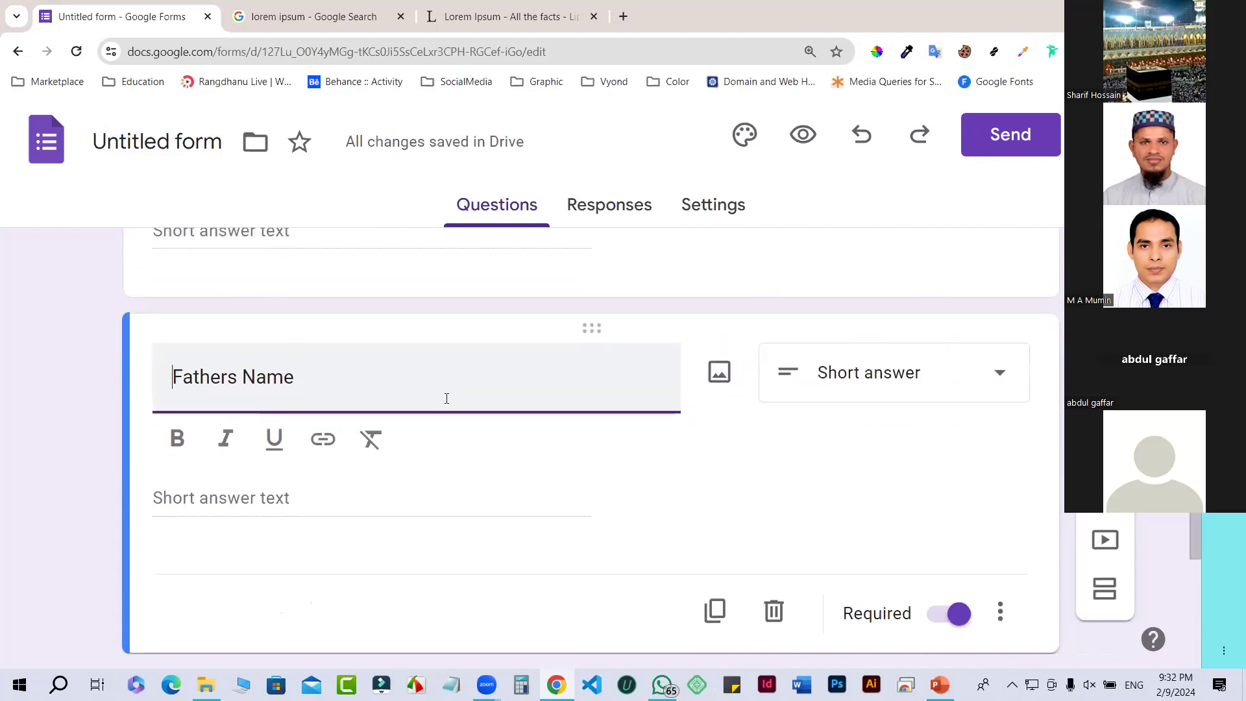
pyautogui.scroll(-3, 447, 401)
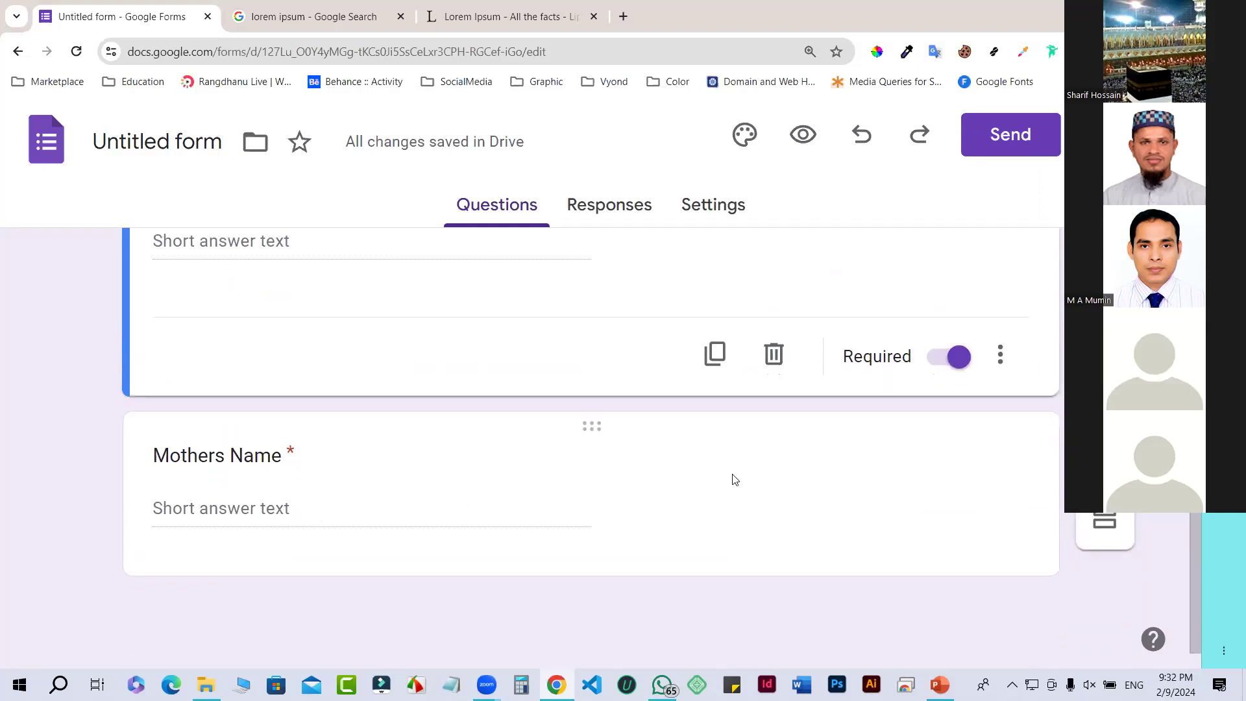
# Step: Duplicate the required Mothers Name question
pyautogui.click(753, 481)
pyautogui.scroll(-1, 765, 470)
pyautogui.scroll(1, 737, 495)
pyautogui.scroll(-1, 717, 539)
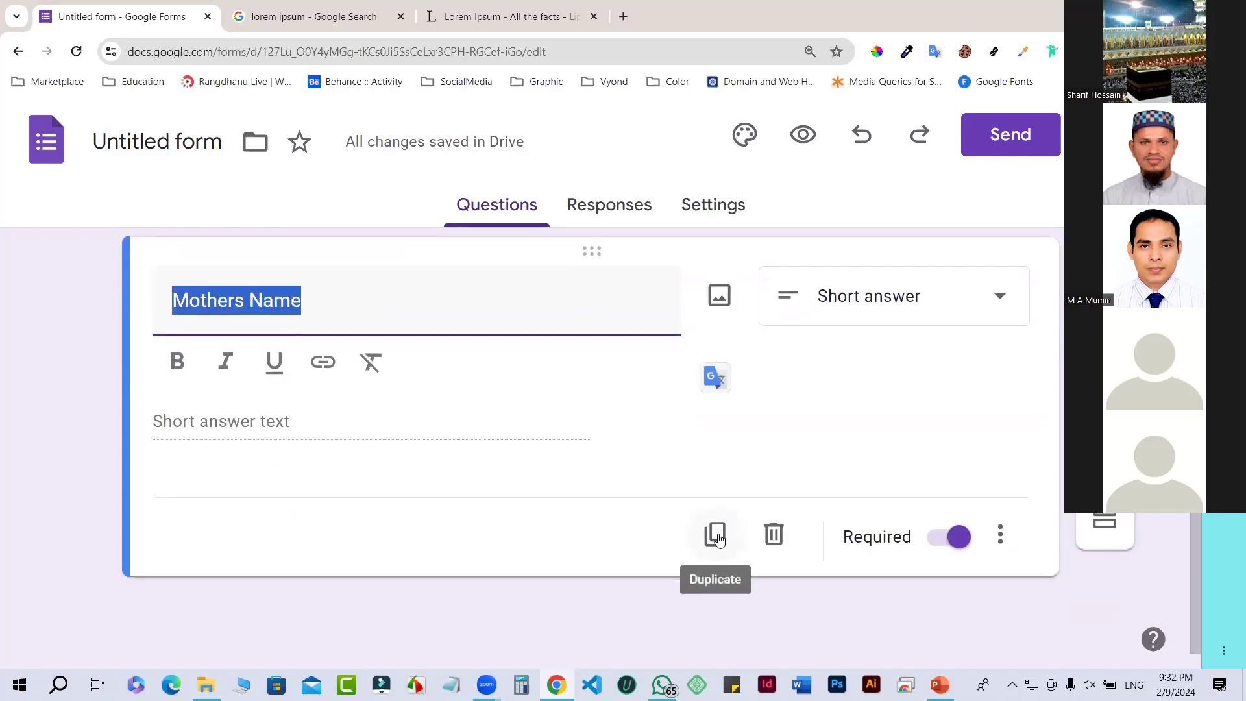
pyautogui.click(717, 539)
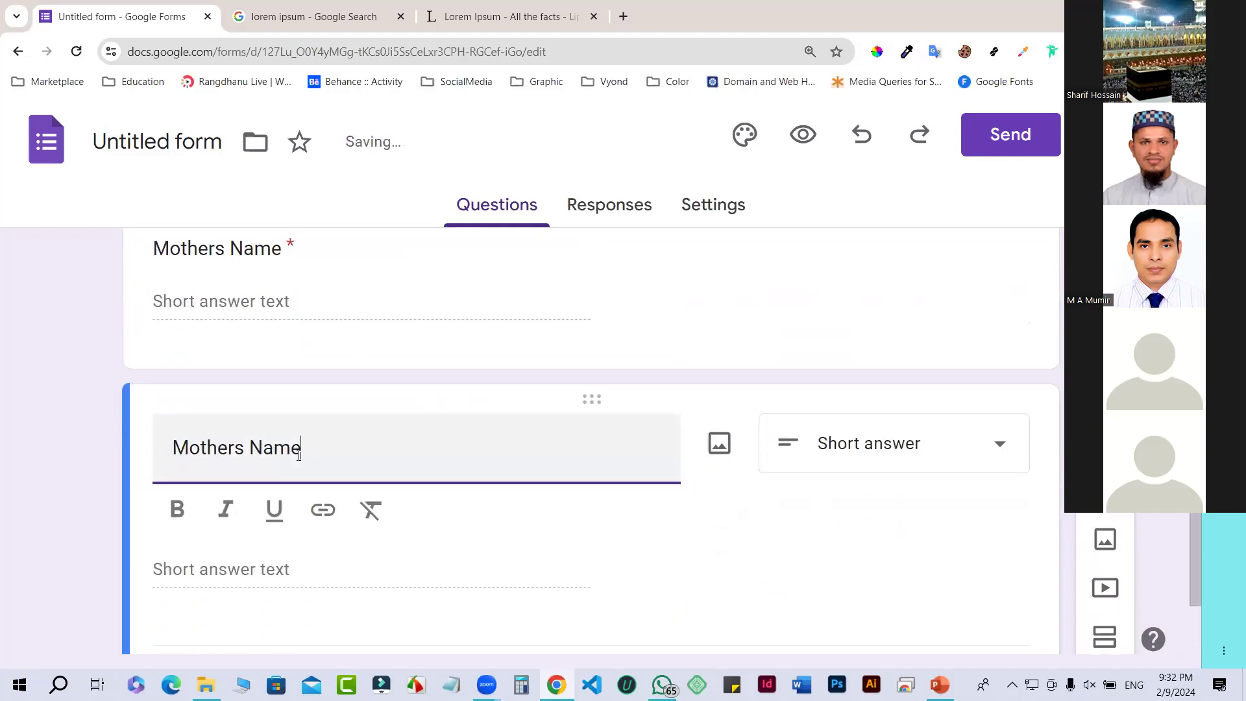
# Step: Replace the title of the duplicated question with "Roll"
pyautogui.hotkey('ctrl', 'a')
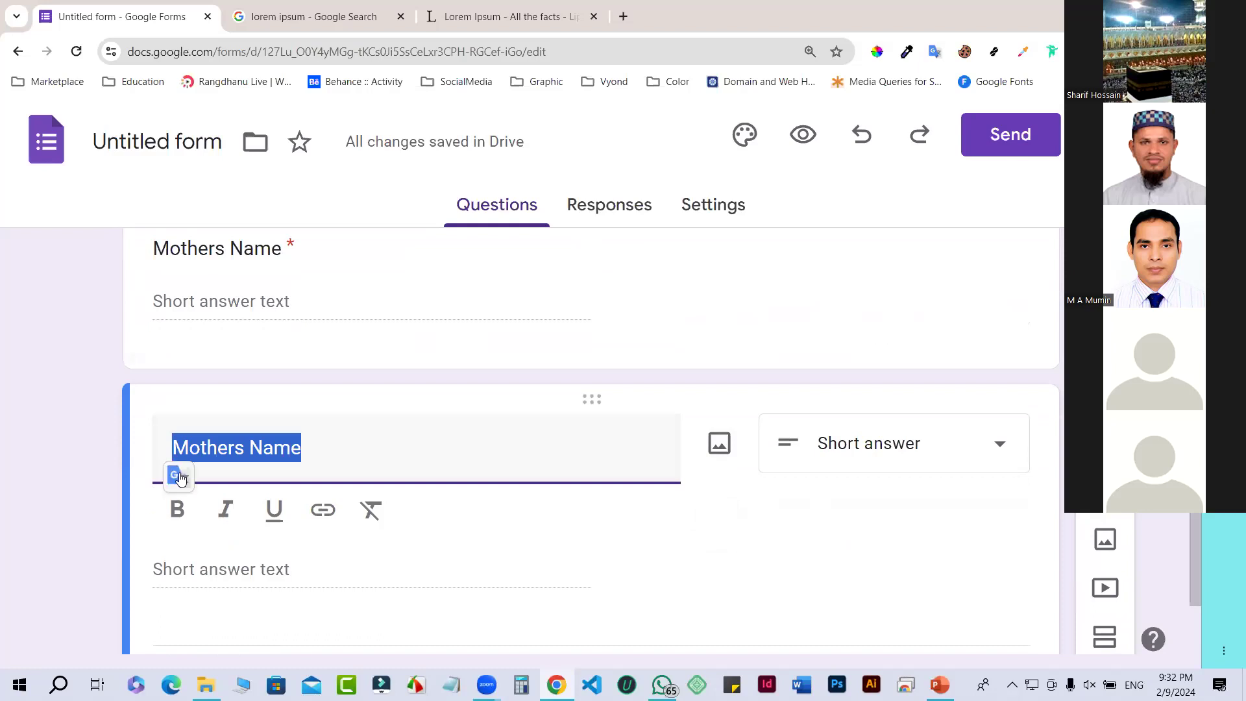
pyautogui.write('Roll')
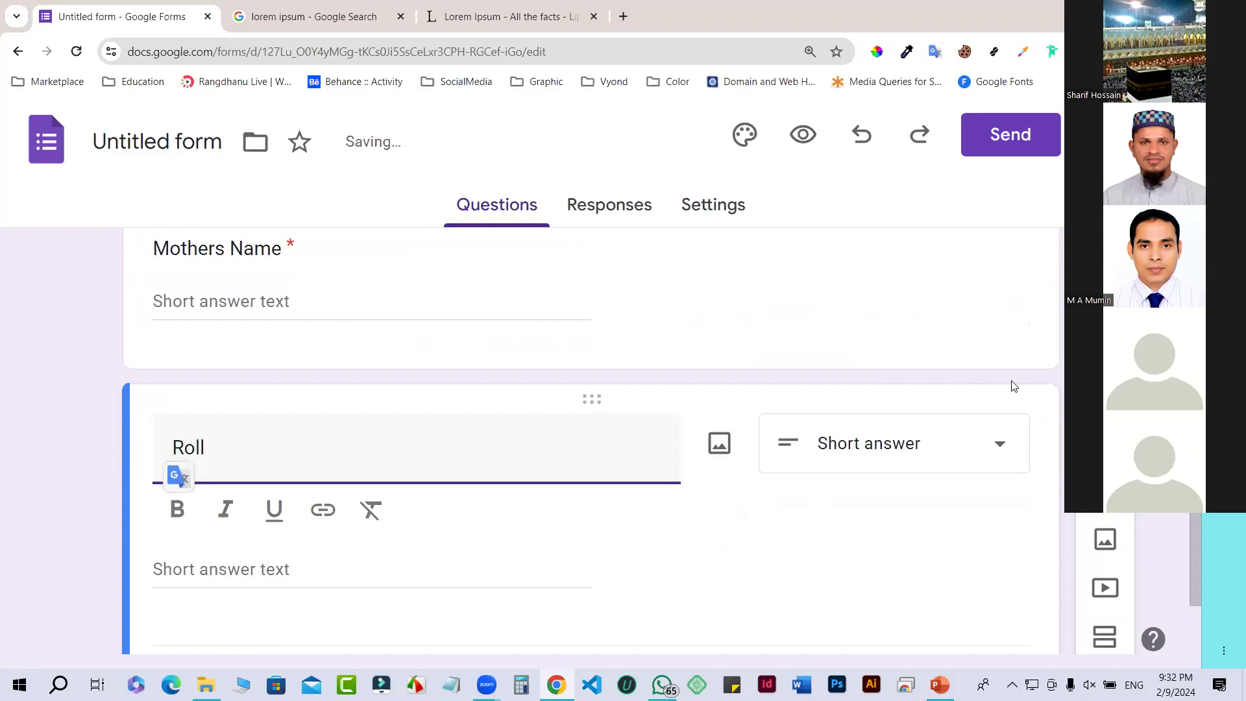
pyautogui.click(974, 398)
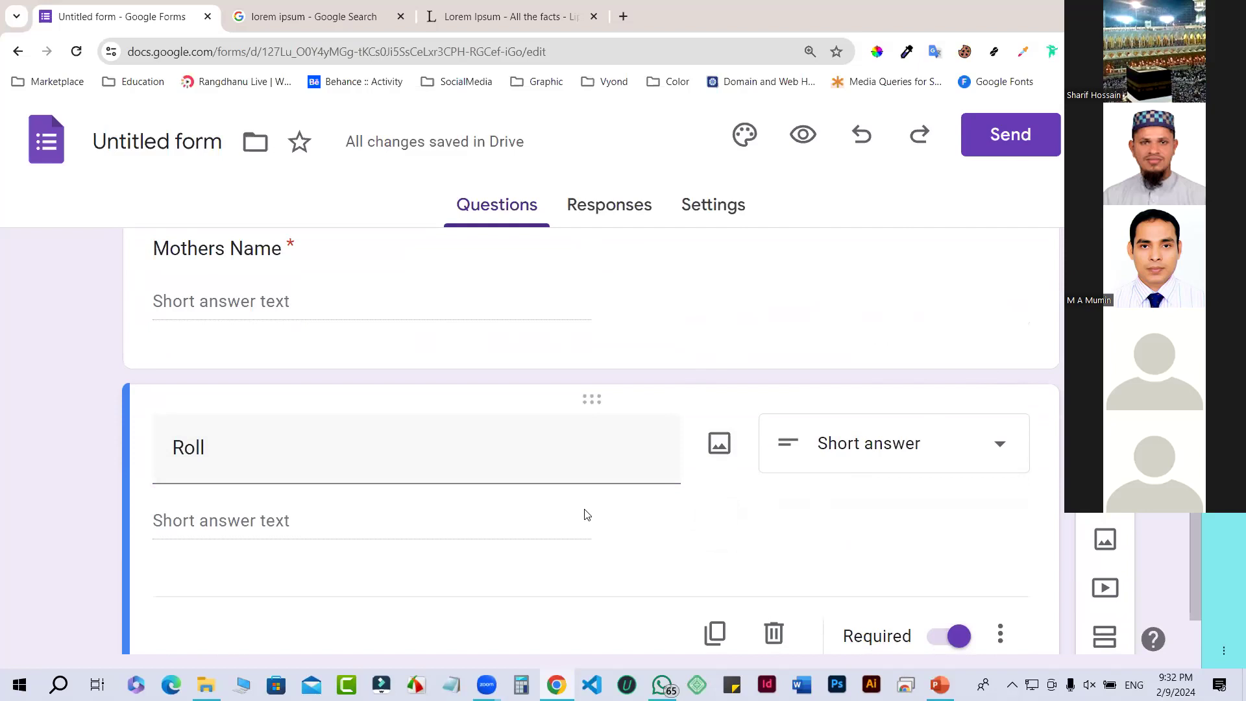
# Step: Preview the Admission Form and look over its title, description and name questions
pyautogui.scroll(8, 586, 514)
pyautogui.scroll(3, 586, 510)
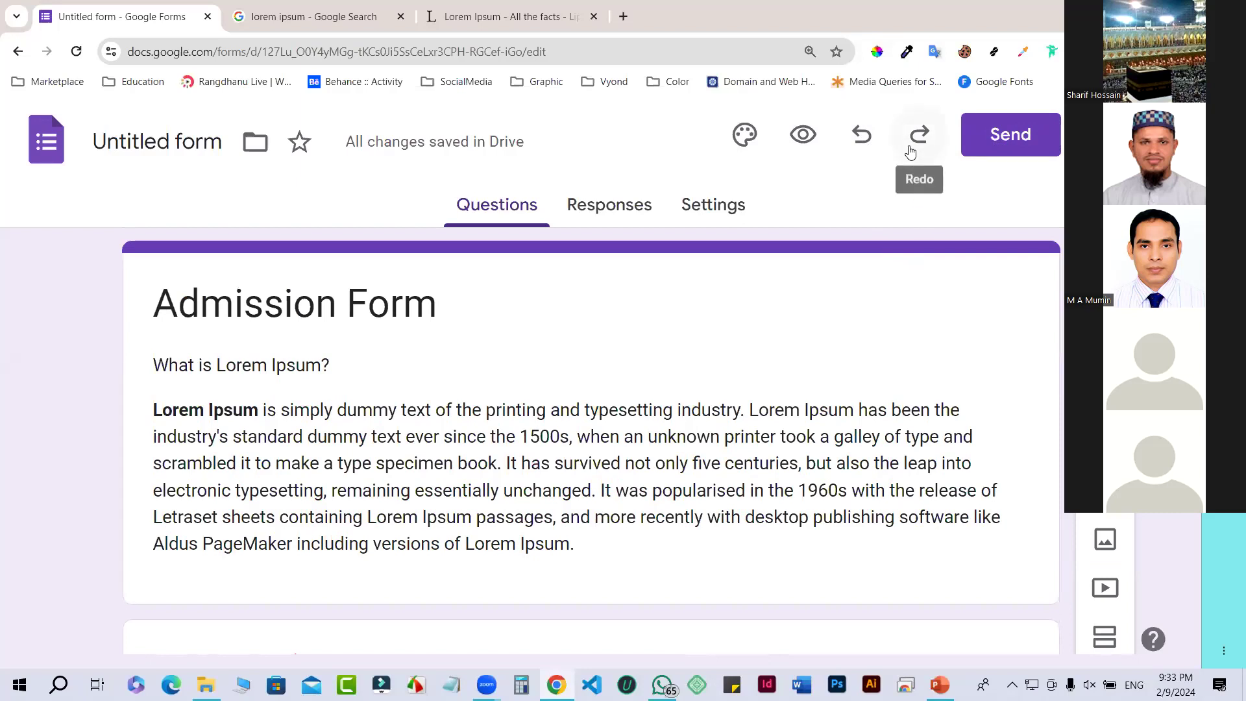
pyautogui.click(802, 137)
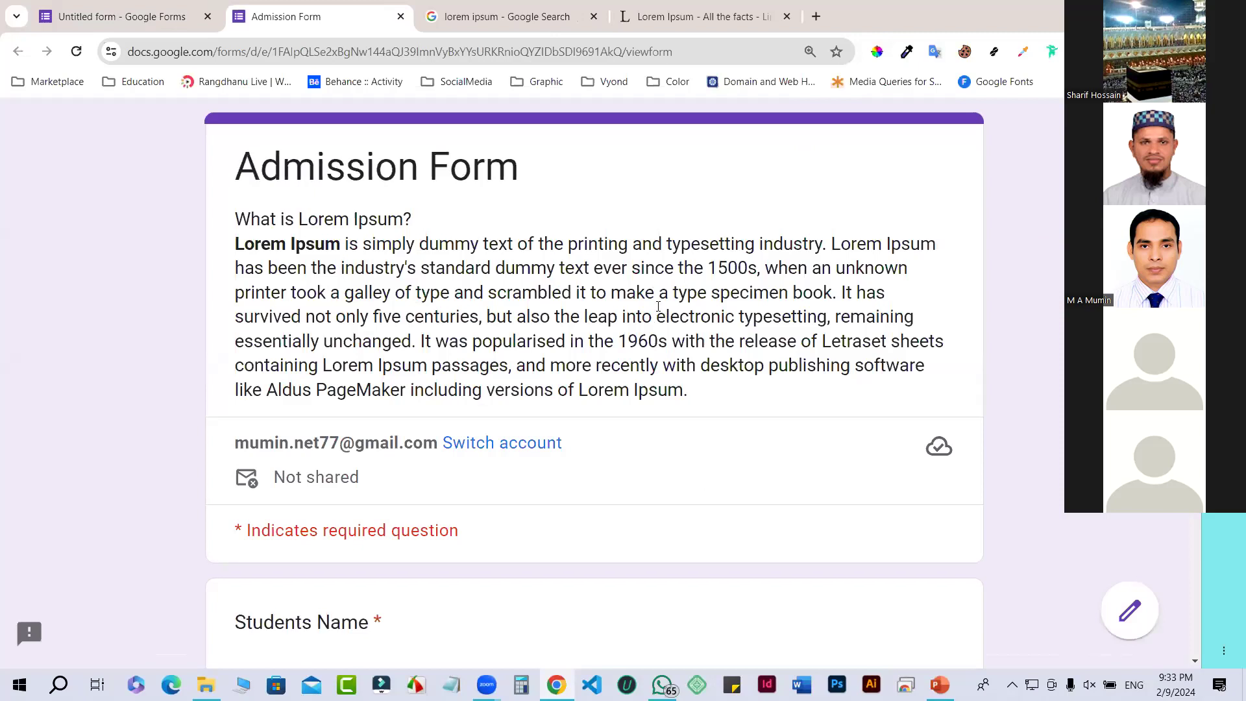
pyautogui.scroll(-1, 657, 310)
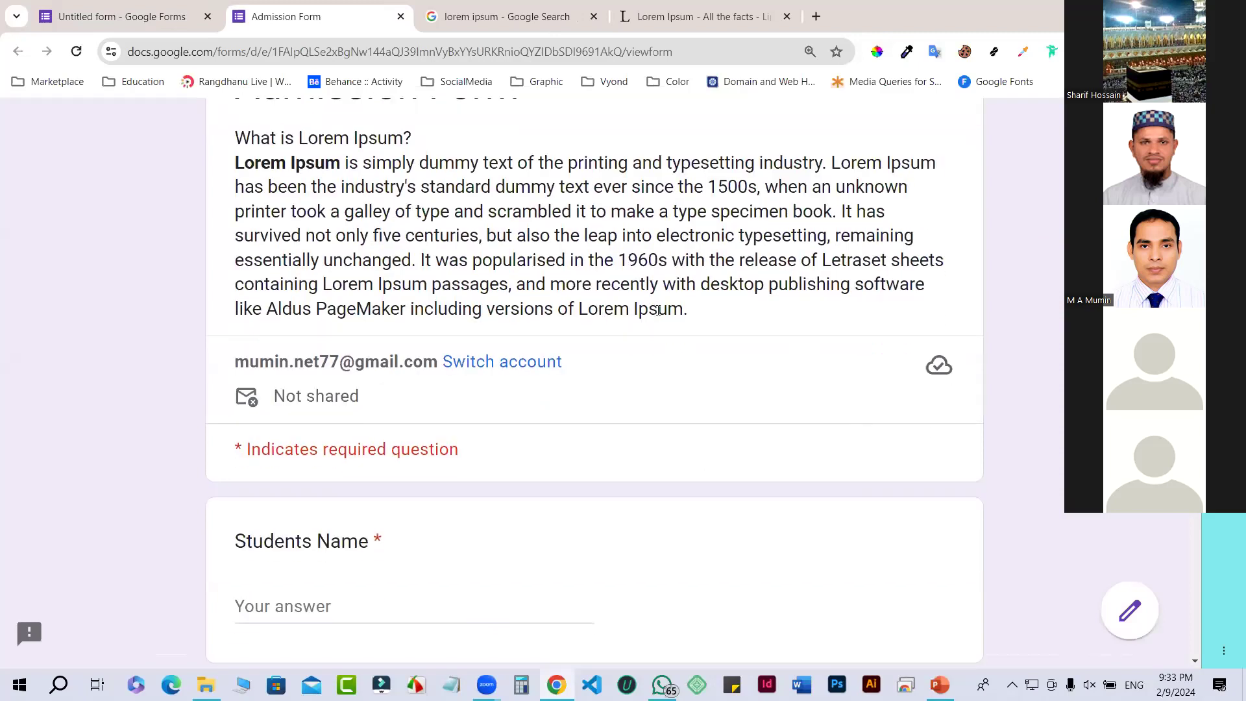
pyautogui.scroll(-3, 657, 312)
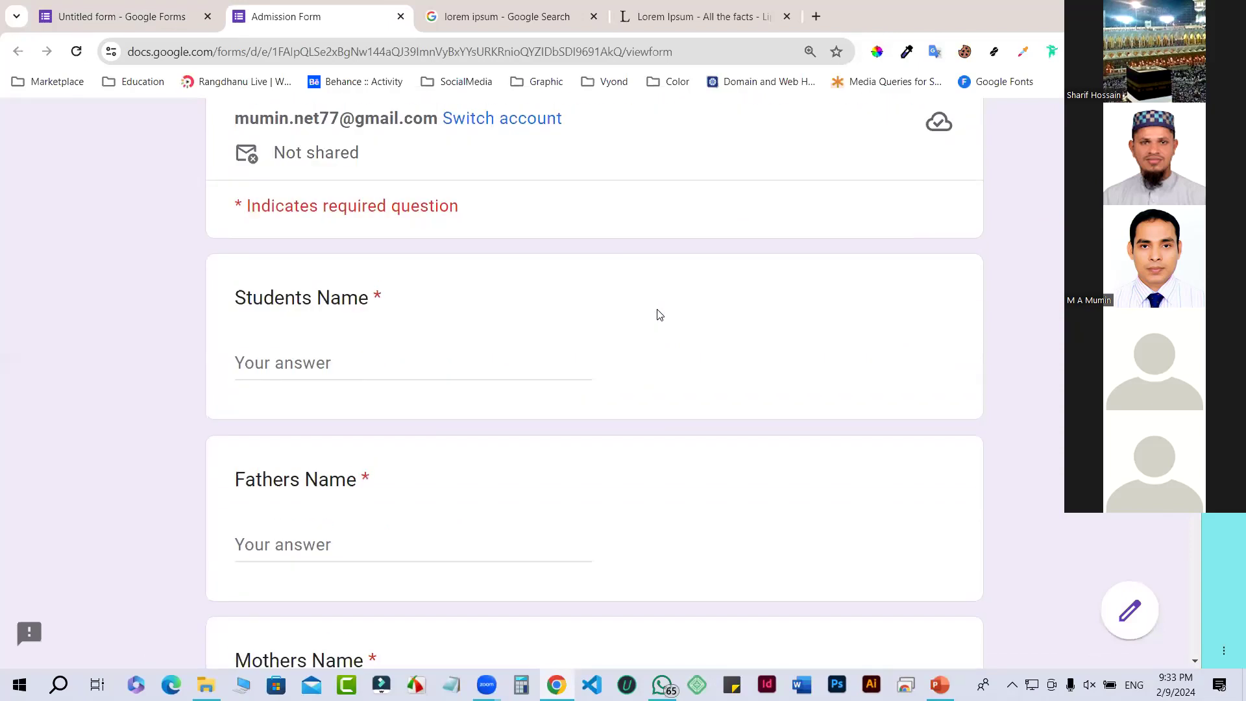
# Step: Test the required check in the preview by moving through the Students, Fathers and Mothers Name answers to Roll, leaving each empty
pyautogui.click(397, 368)
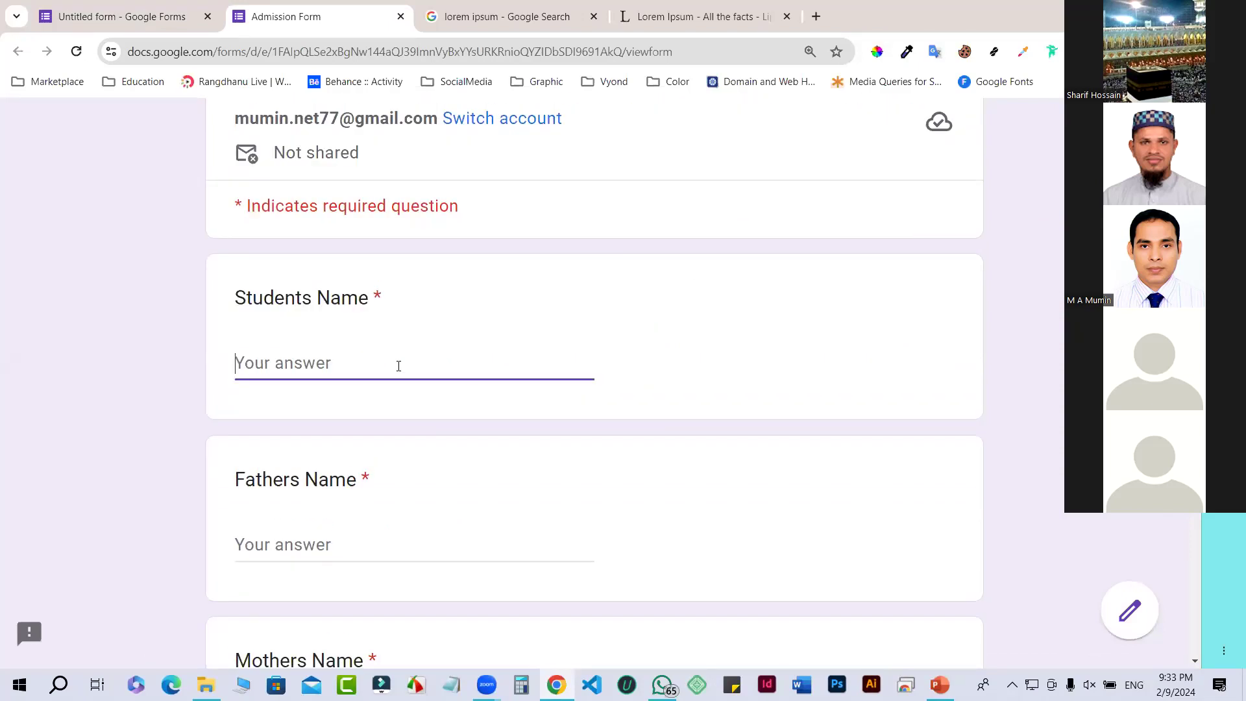
pyautogui.scroll(-3, 399, 366)
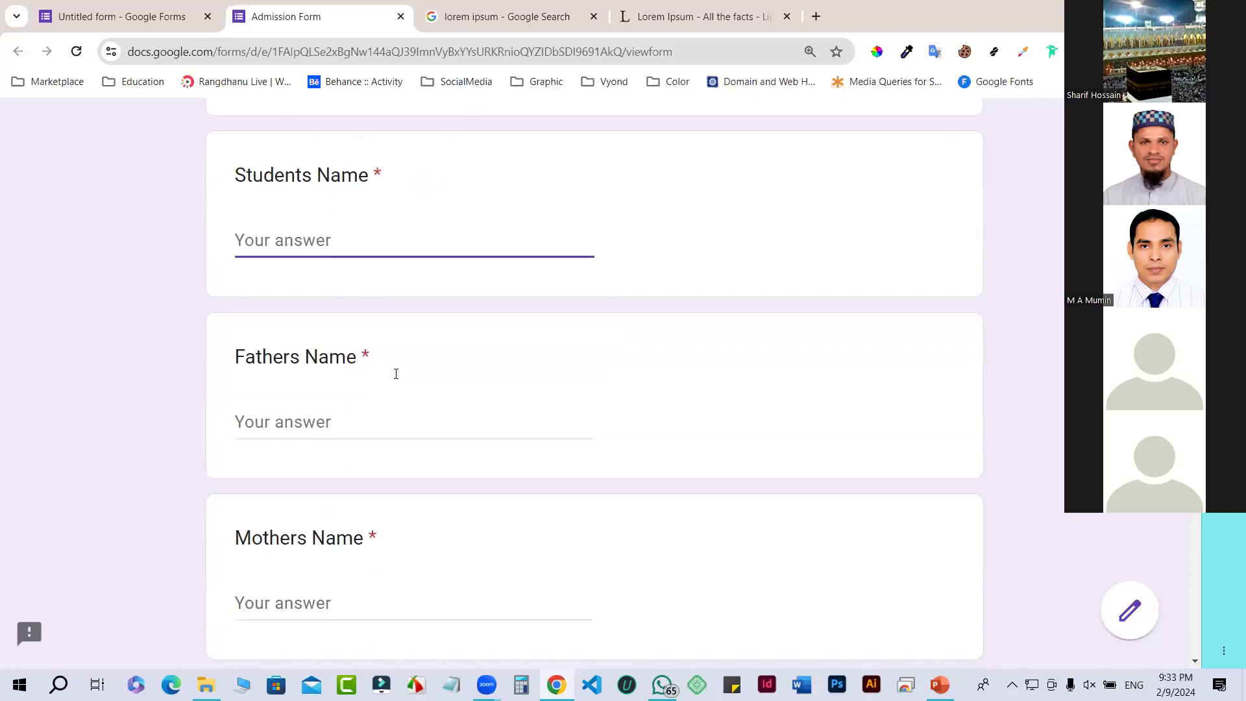
pyautogui.press('Tab')
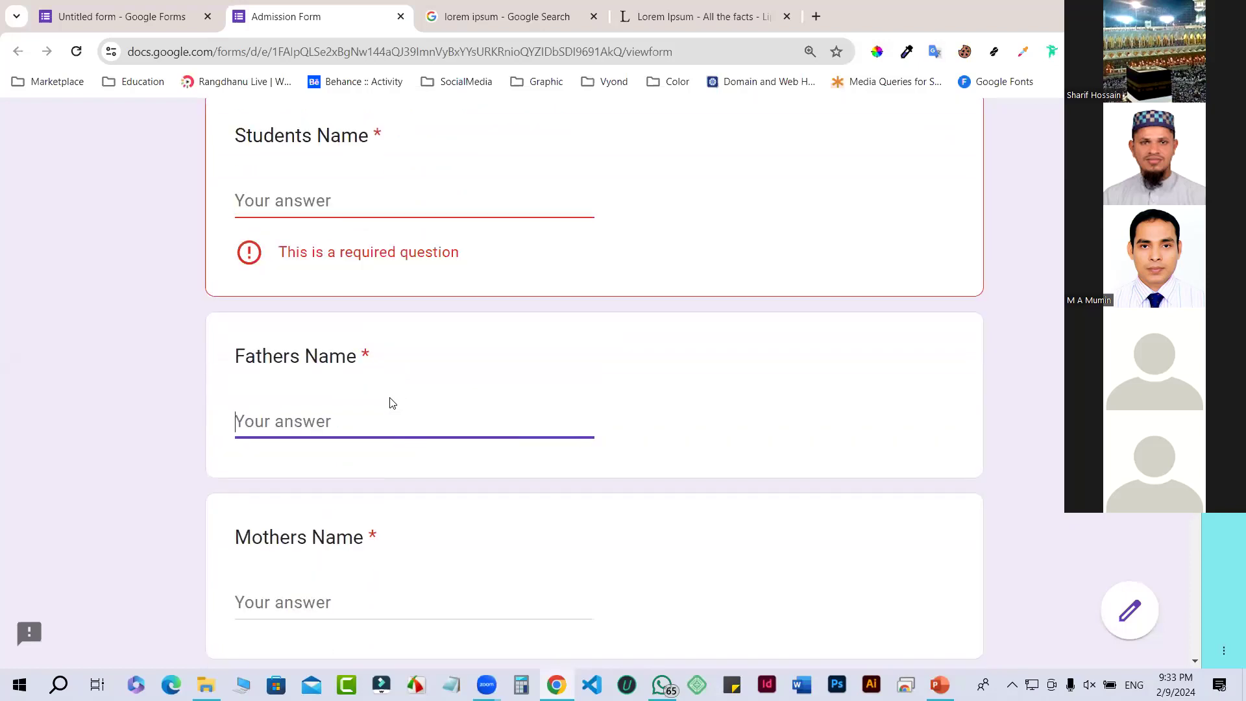
pyautogui.scroll(-2, 389, 409)
pyautogui.press('Tab')
pyautogui.scroll(-4, 380, 440)
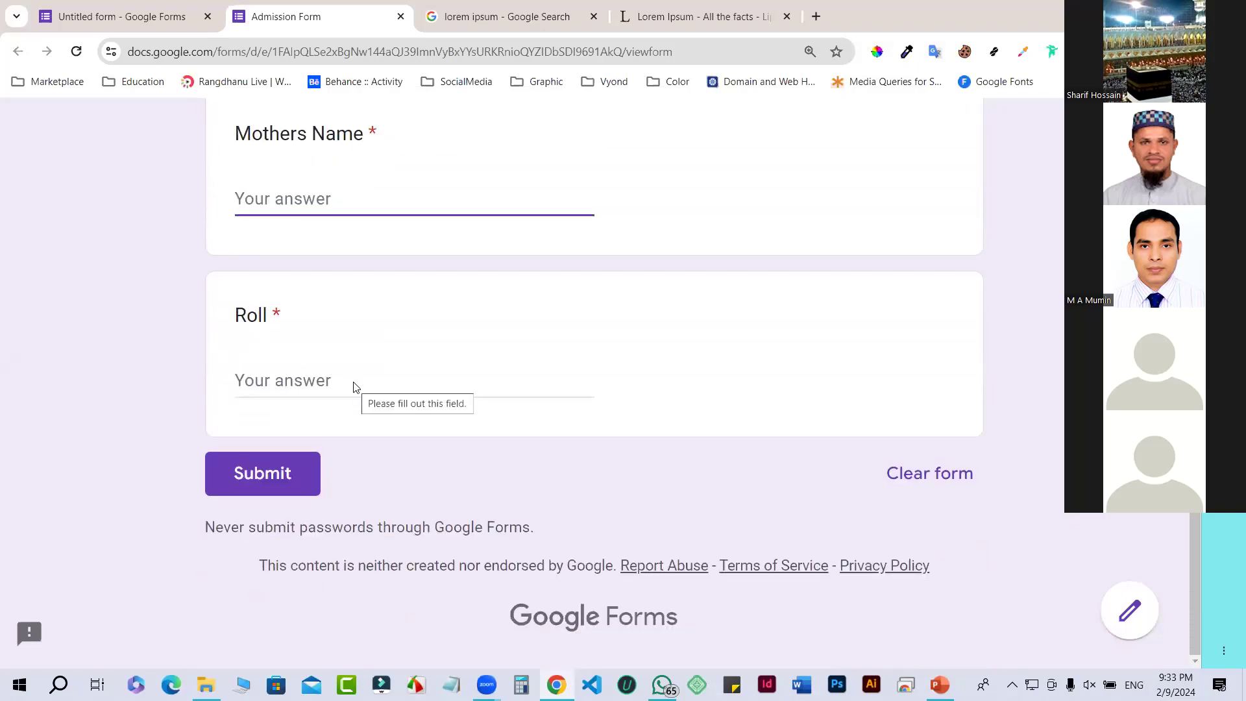
pyautogui.click(354, 384)
pyautogui.scroll(-1, 339, 393)
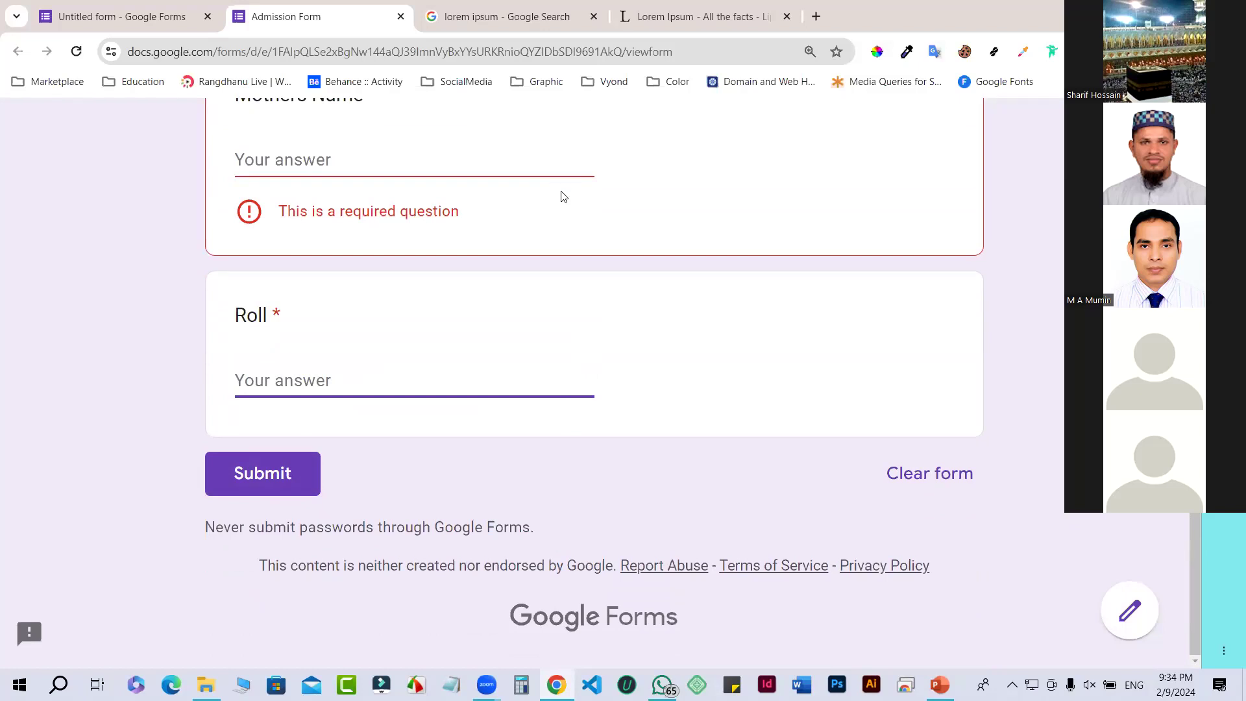
# Step: Review the whole previewed form for required-question marks, leaving the Roll answer empty as well
pyautogui.scroll(10, 361, 350)
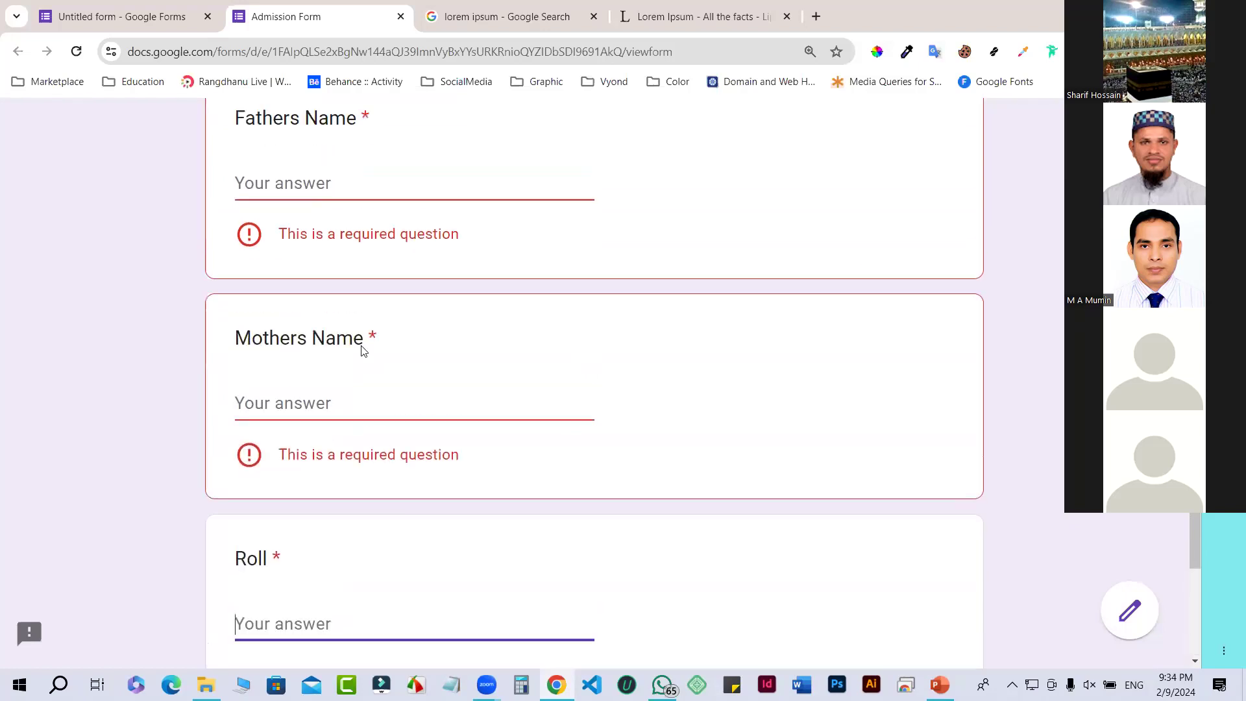
pyautogui.scroll(5, 582, 608)
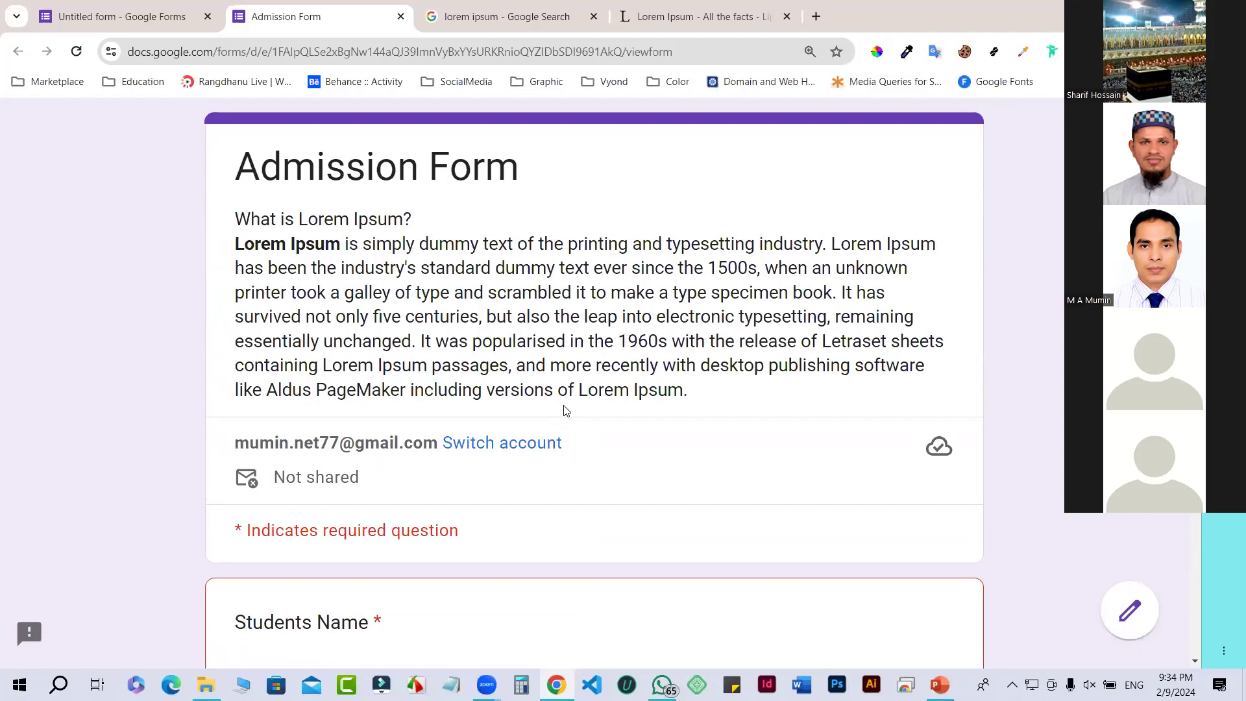
pyautogui.scroll(-8, 564, 410)
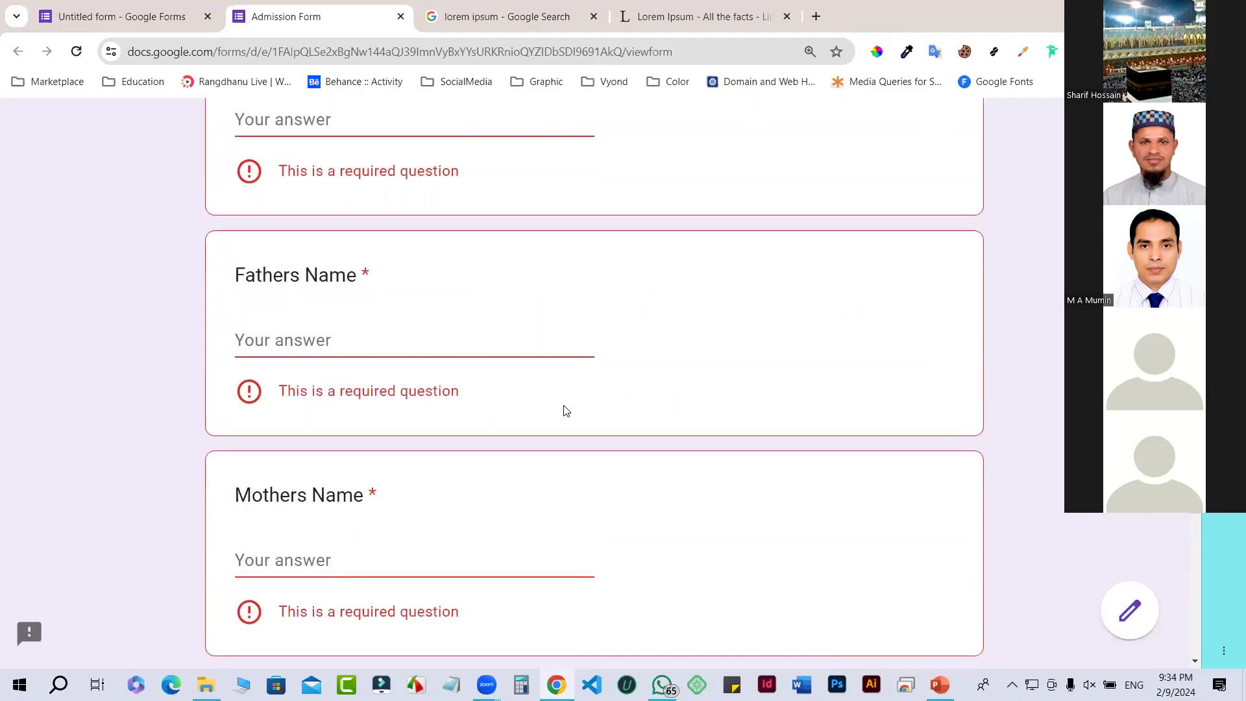
pyautogui.press('Tab')
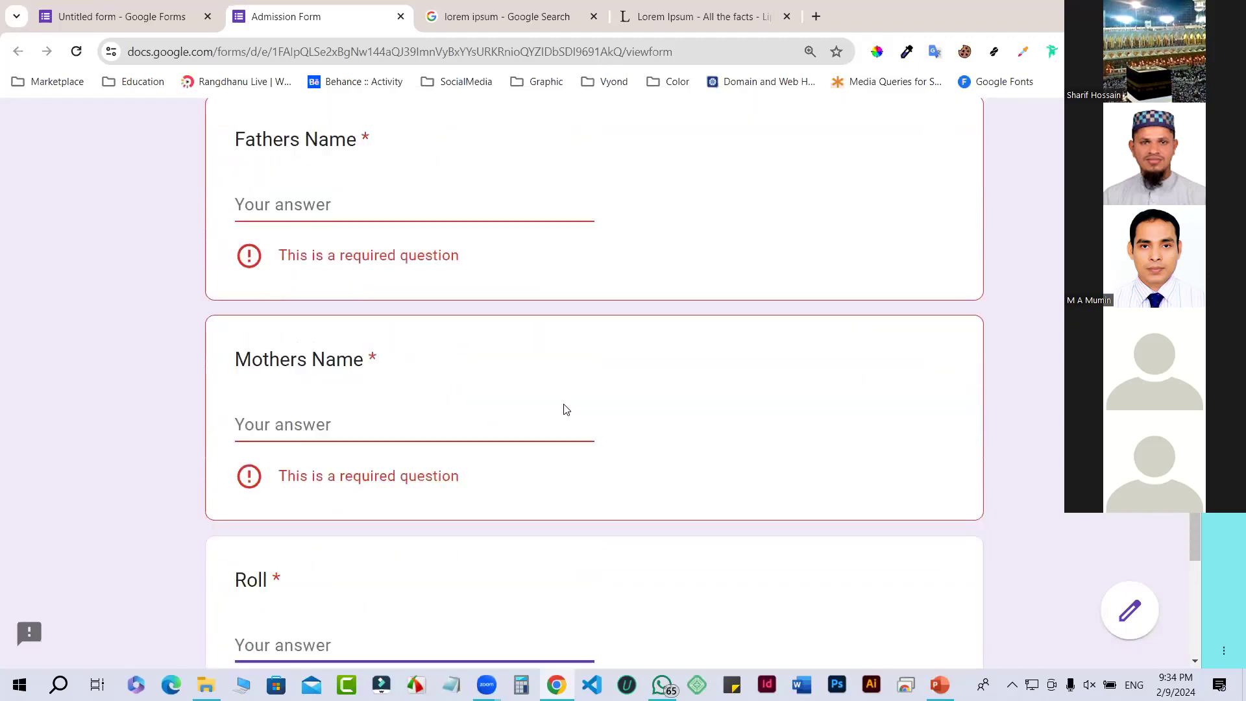
pyautogui.scroll(-1, 566, 405)
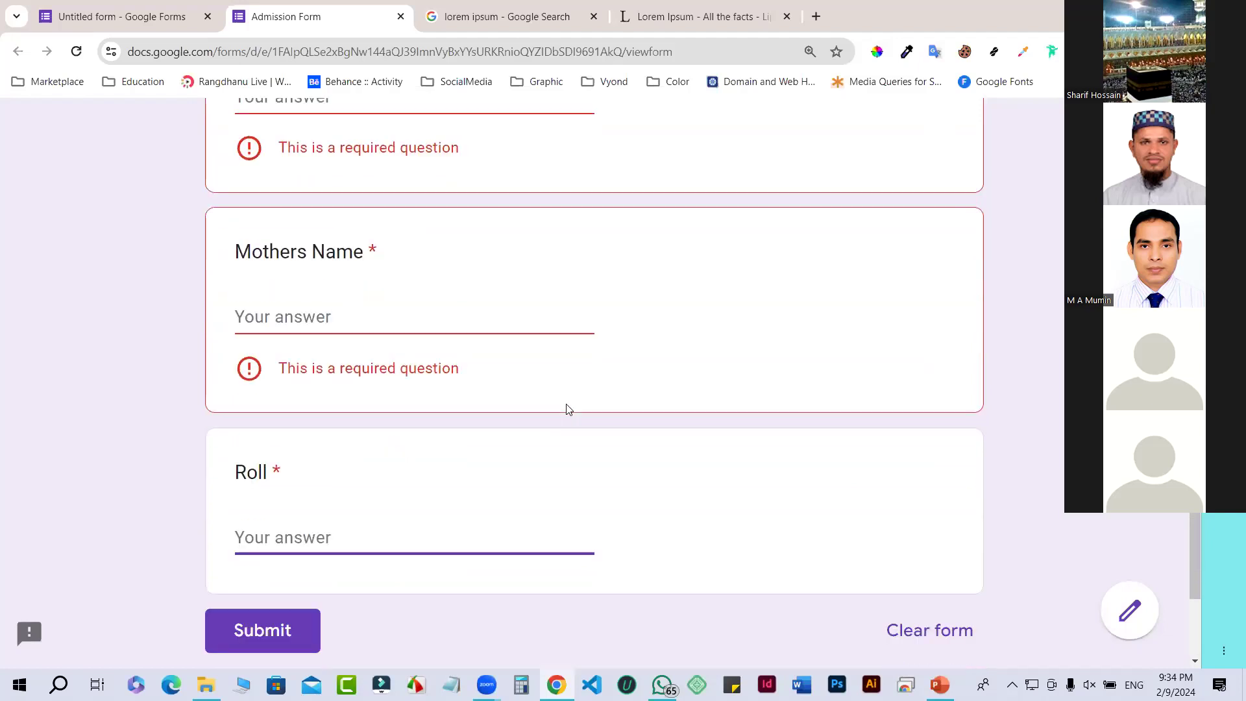
pyautogui.scroll(-2, 566, 409)
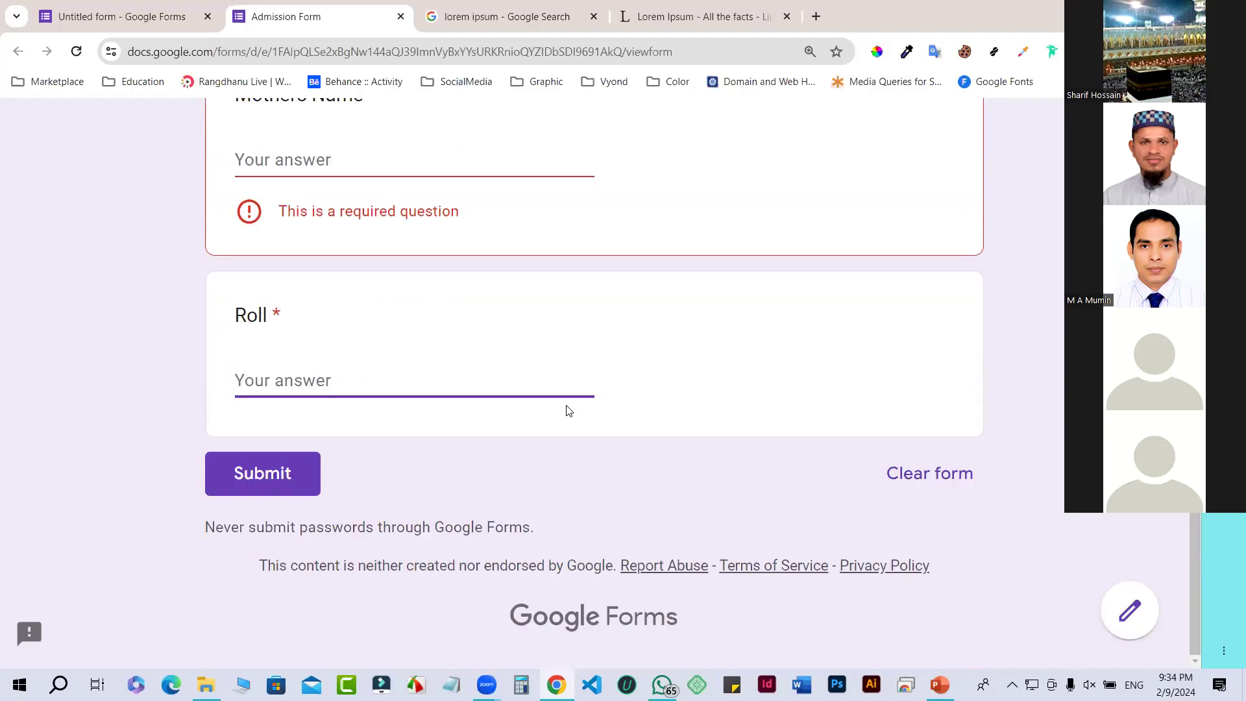
pyautogui.click(577, 596)
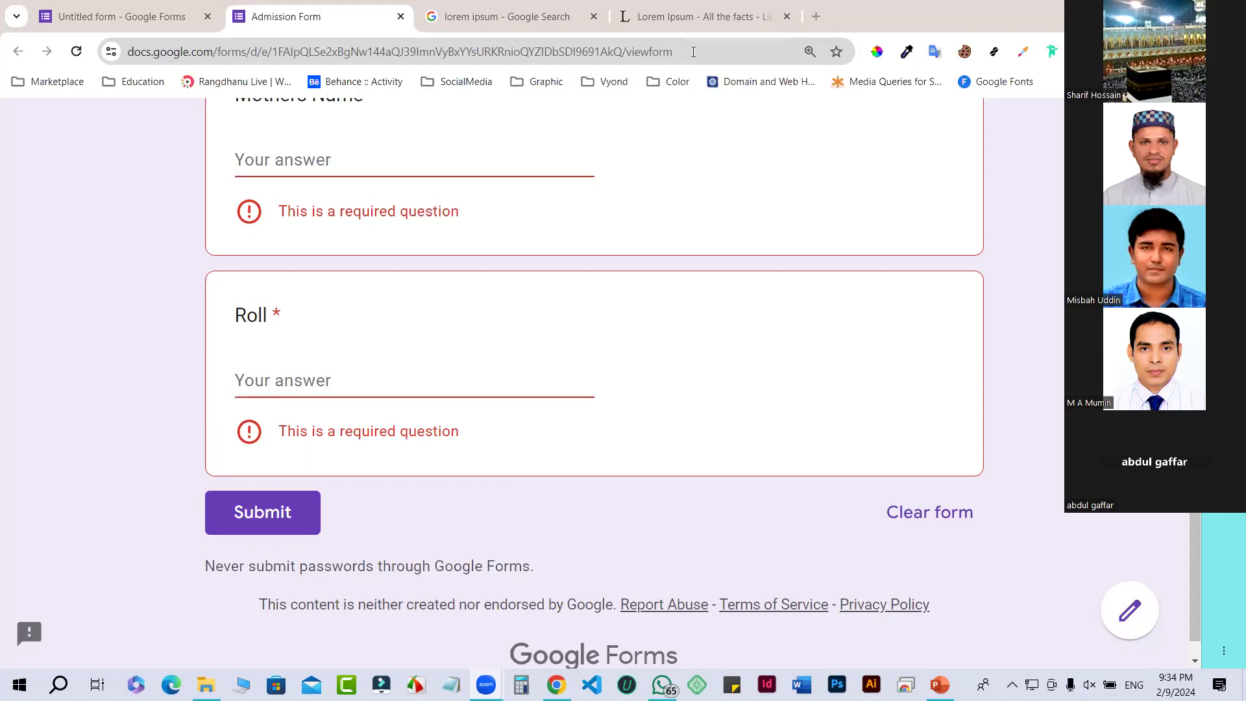
# Step: Select the web address of the previewed form and switch to the Zoom meeting window
pyautogui.click(693, 52)
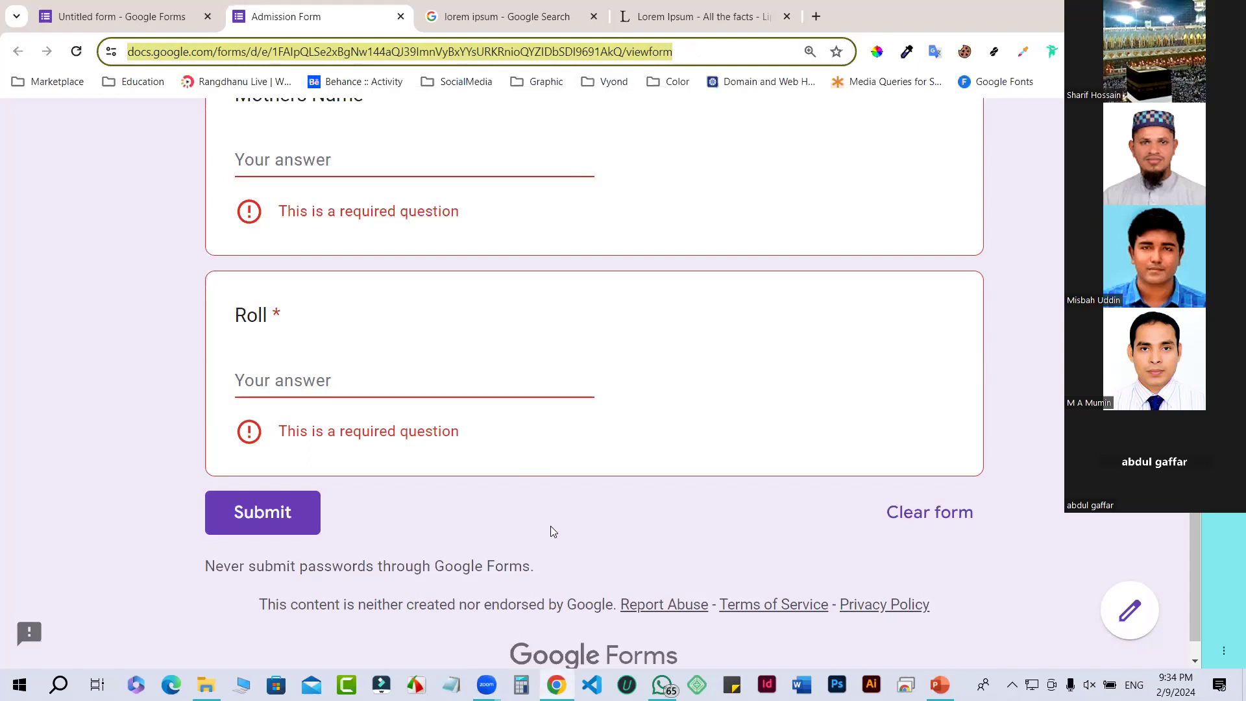
pyautogui.moveTo(487, 685)
pyautogui.click(615, 601)
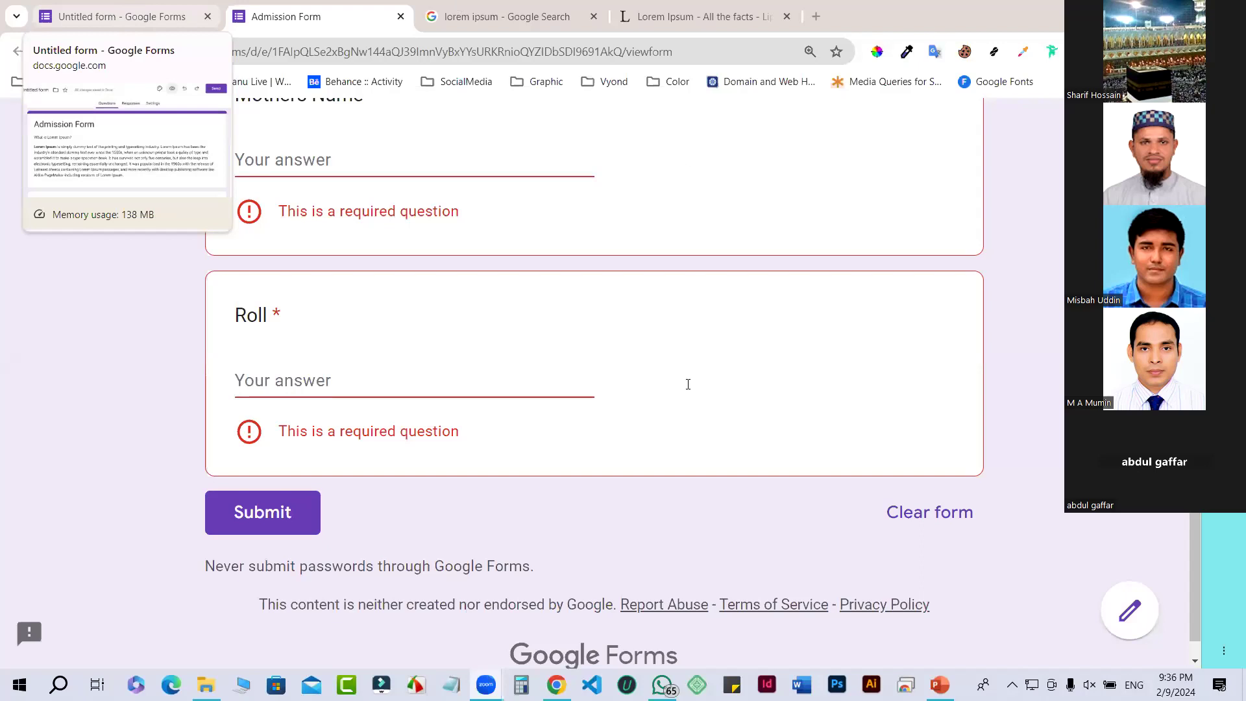
# Step: Return to the form editor and examine the form's settings and the summary of its submitted responses
pyautogui.hotkey('ctrl', 'shift', 'Tab')
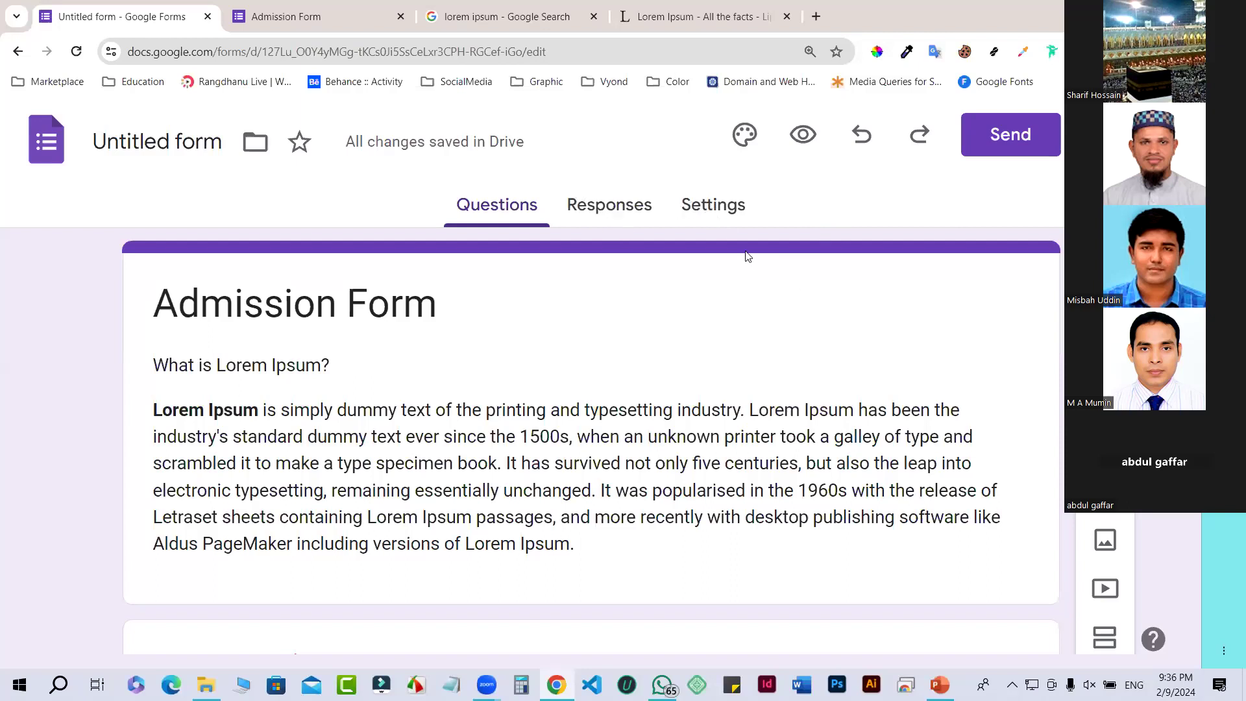
pyautogui.scroll(-4, 736, 382)
pyautogui.scroll(4, 737, 381)
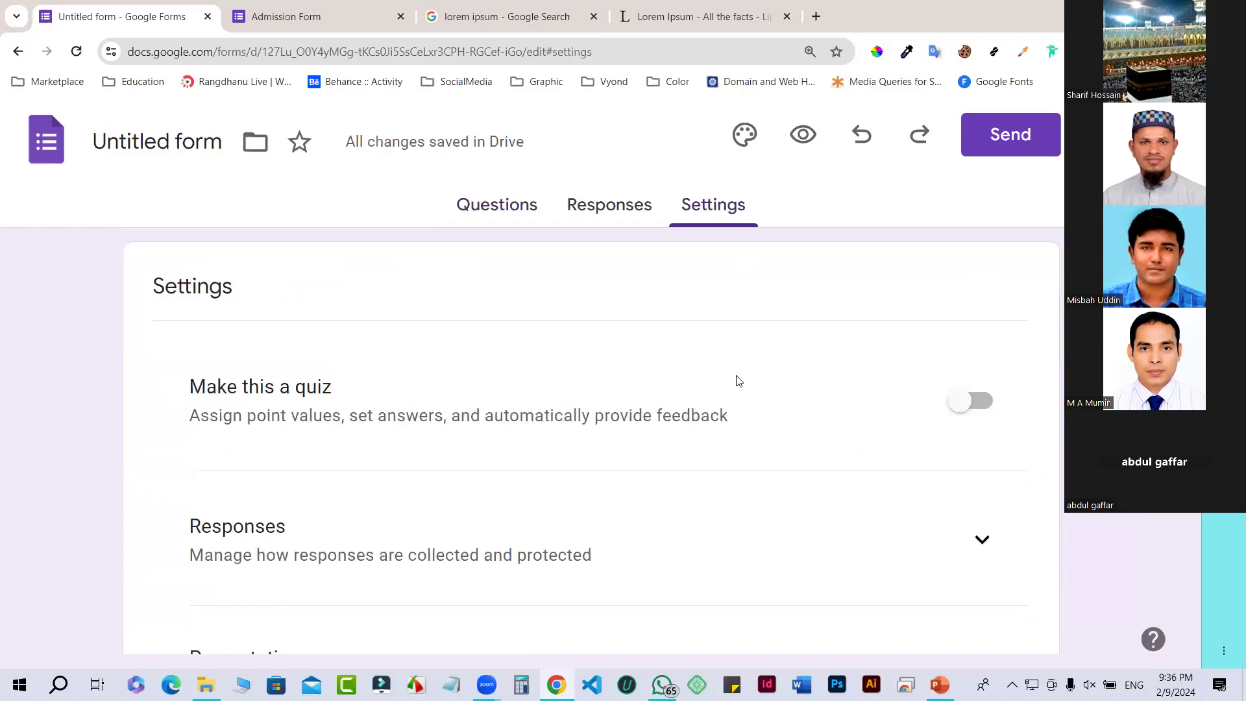
pyautogui.click(609, 218)
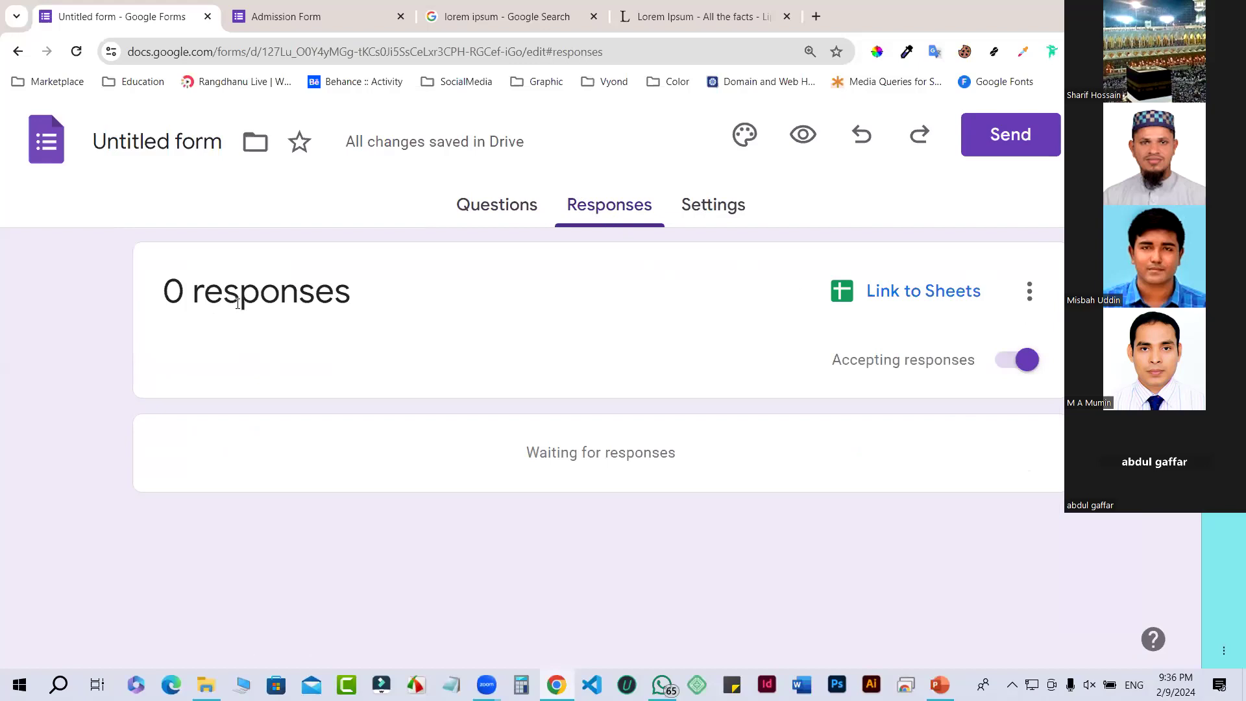
pyautogui.click(500, 208)
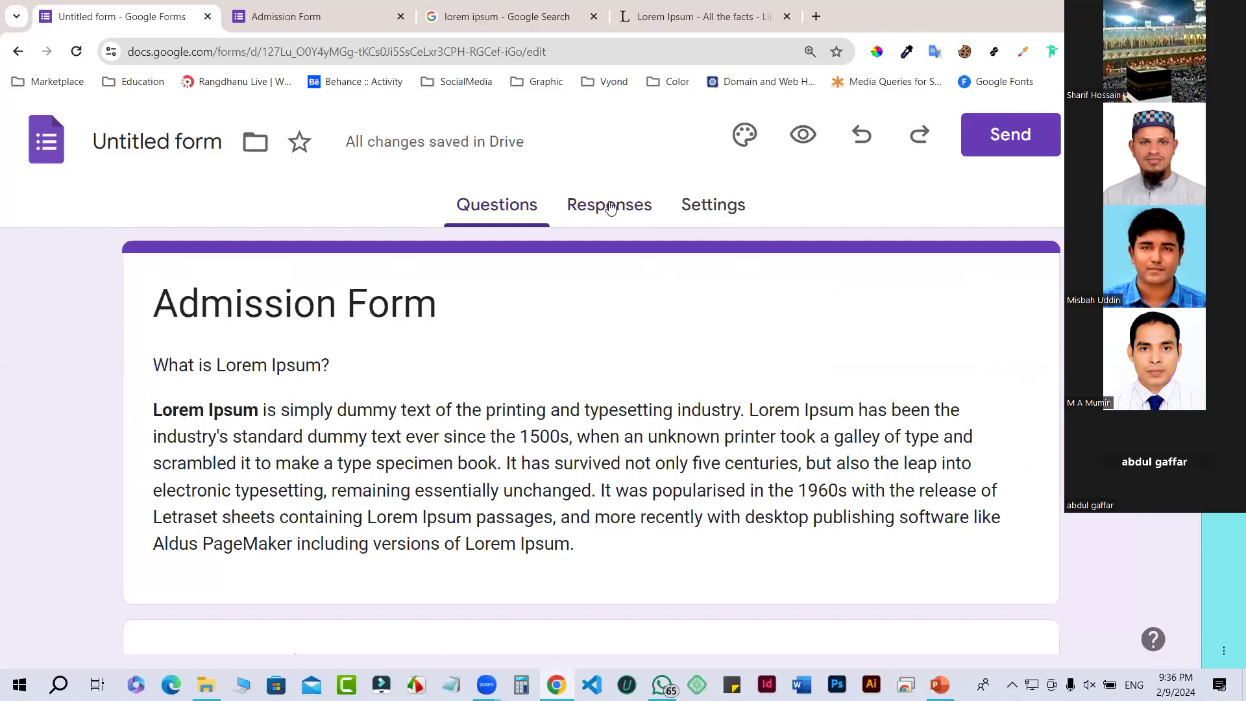
pyautogui.click(610, 208)
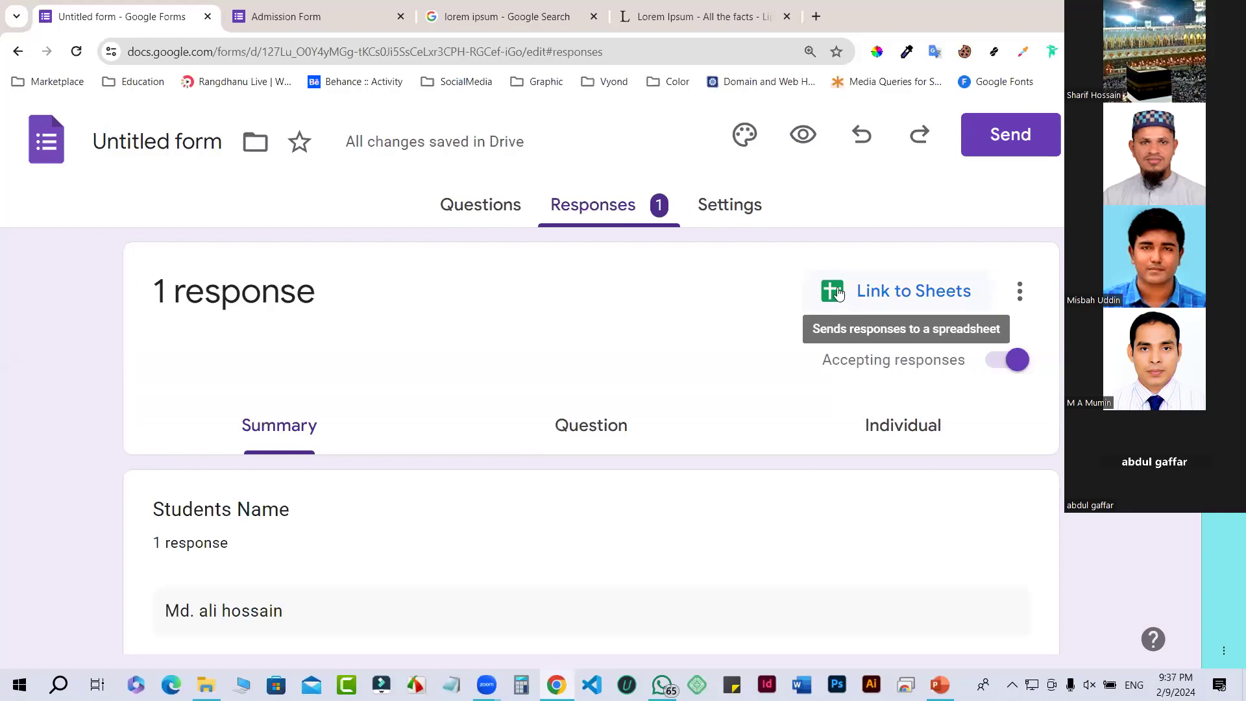
pyautogui.scroll(-1, 735, 379)
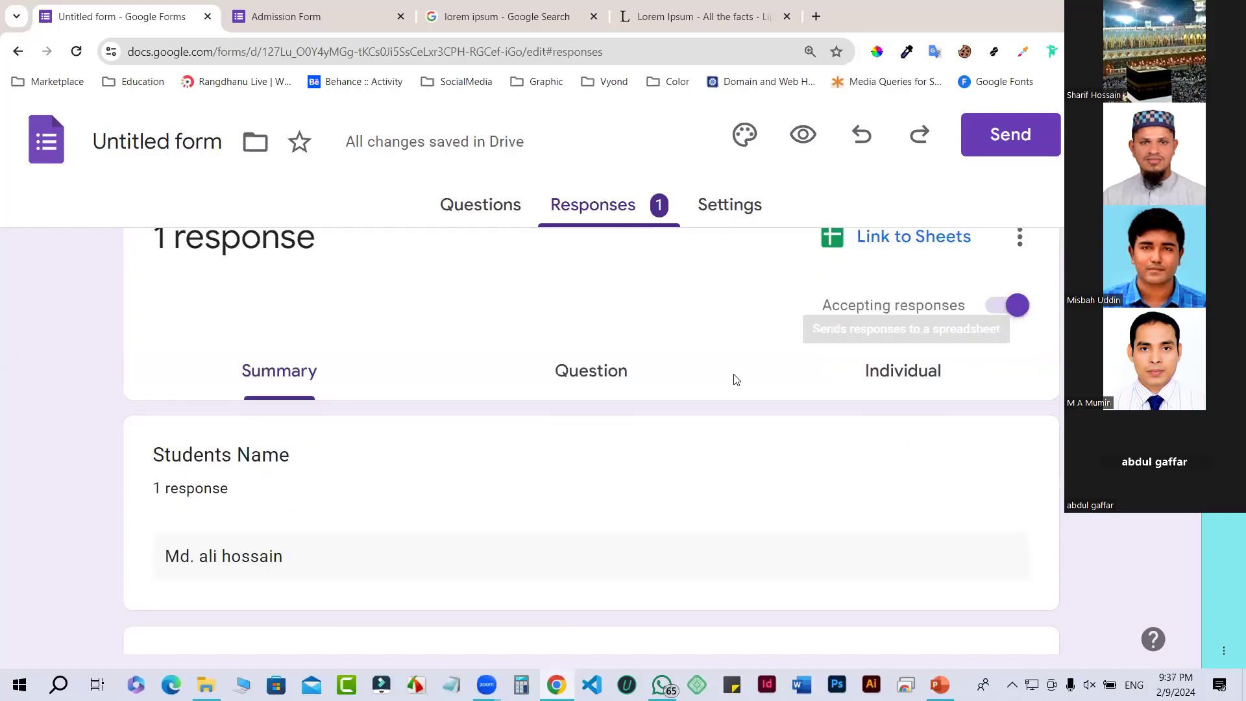
pyautogui.scroll(1, 736, 379)
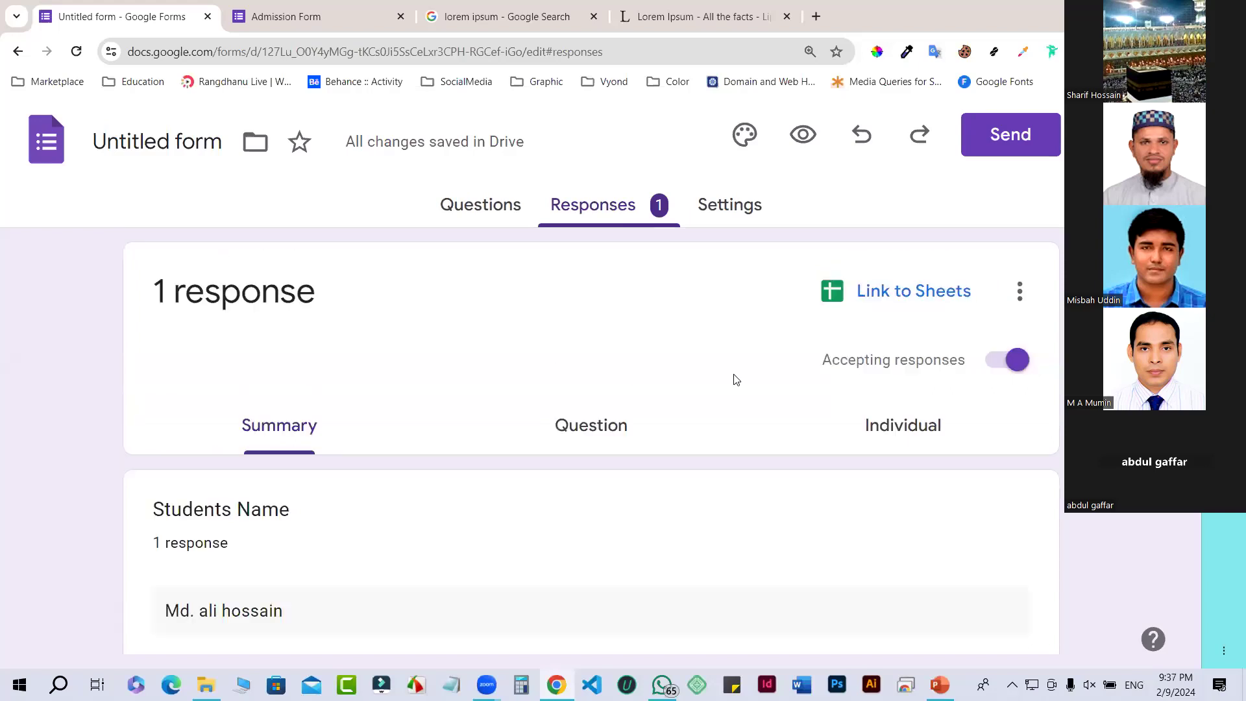
# Step: Link the form's responses to a new spreadsheet named "Admission form (Responses)"
pyautogui.click(839, 287)
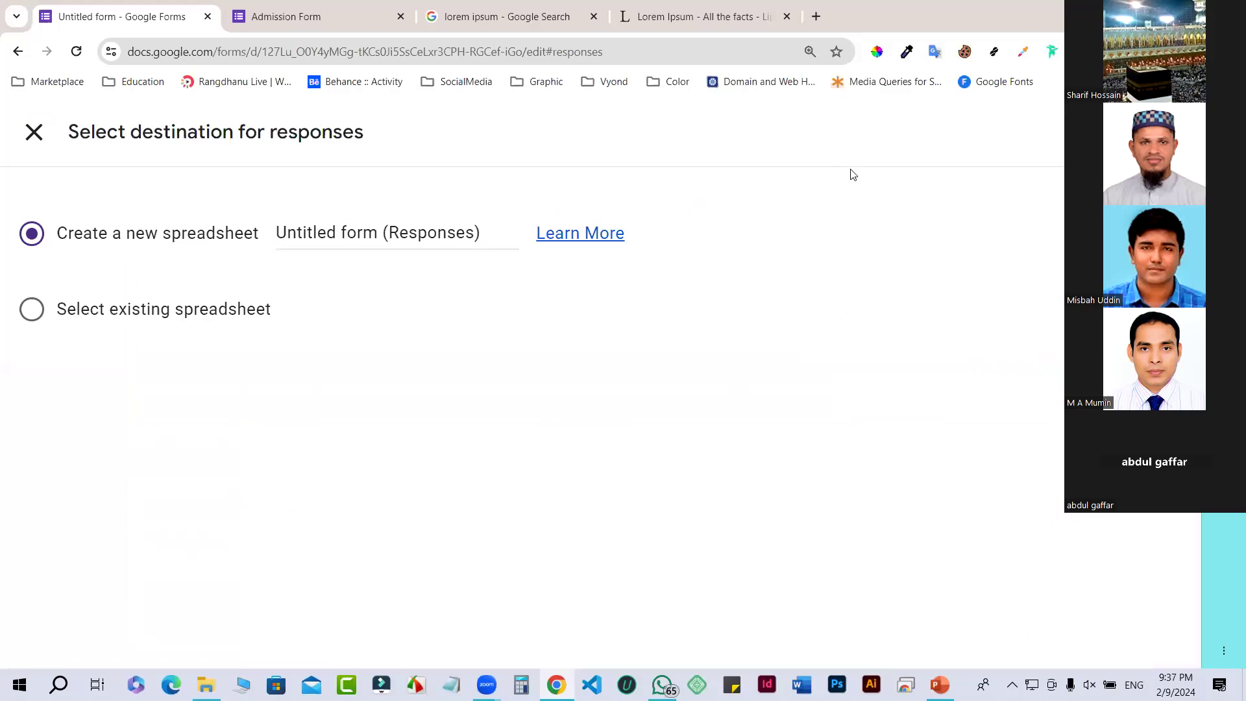
pyautogui.click(340, 233)
pyautogui.press('Left')
pyautogui.hotkey('shift', 'Left')
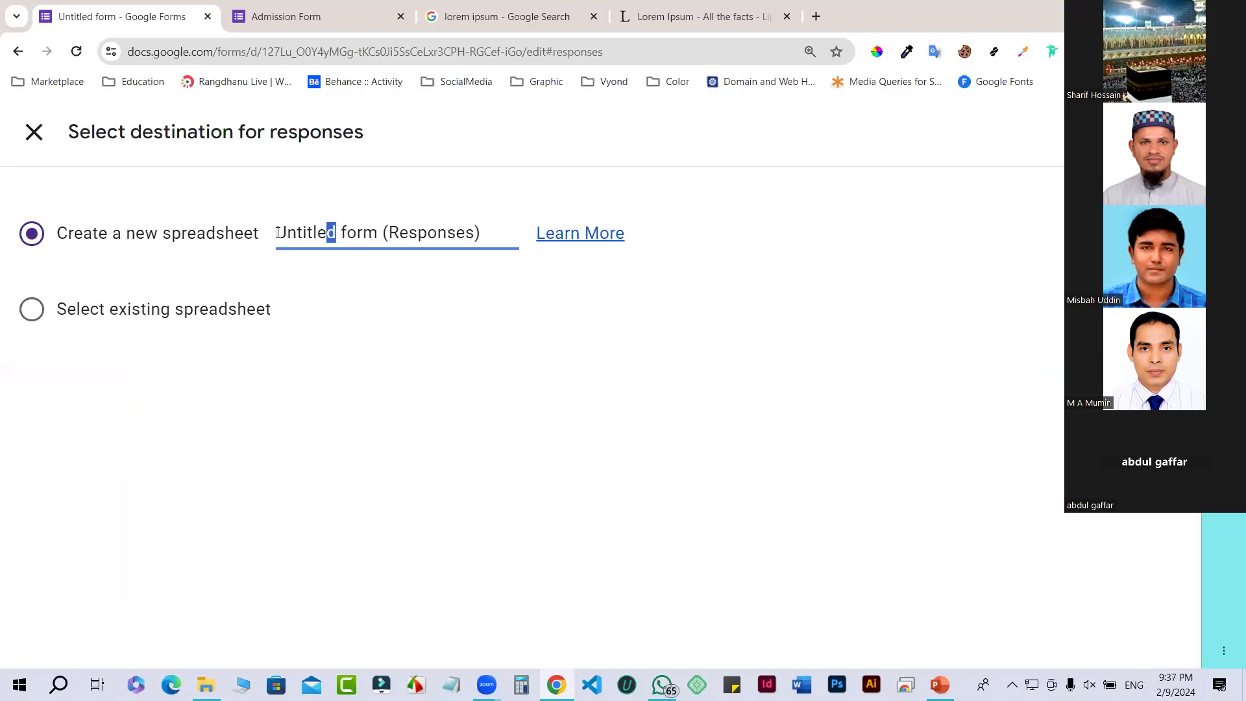
pyautogui.hotkey('ctrl', 'shift', 'Left')
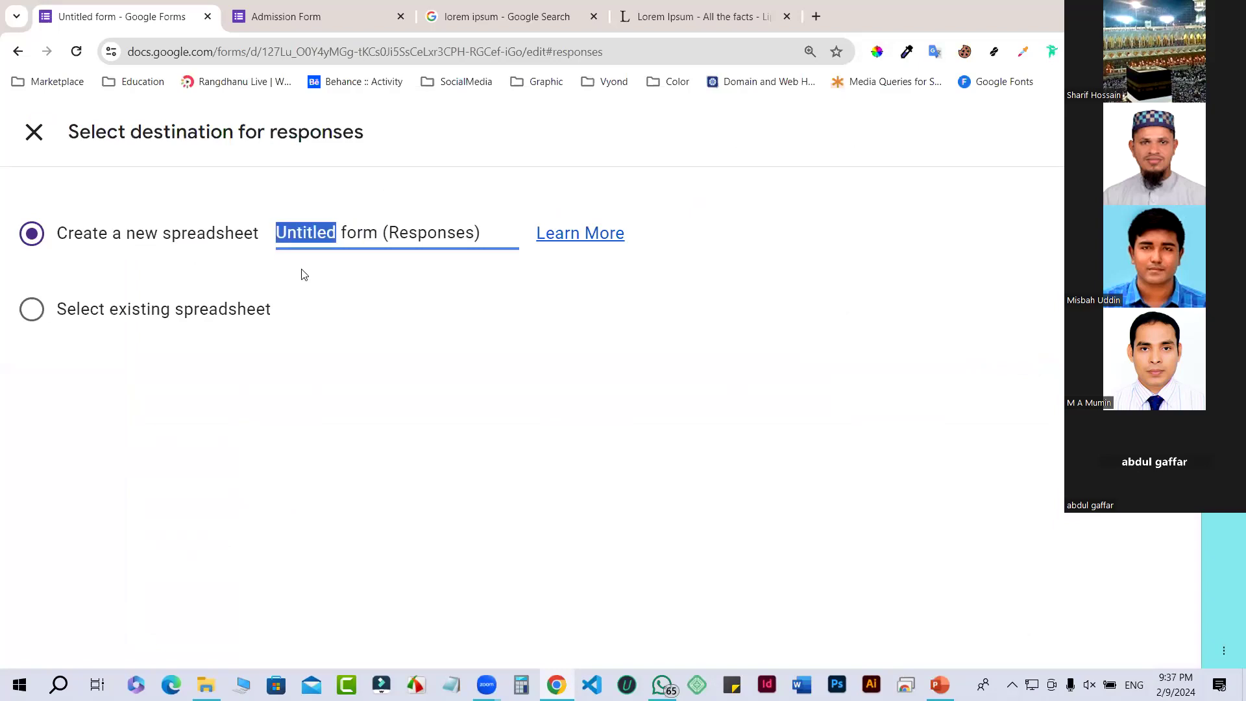
pyautogui.write('A')
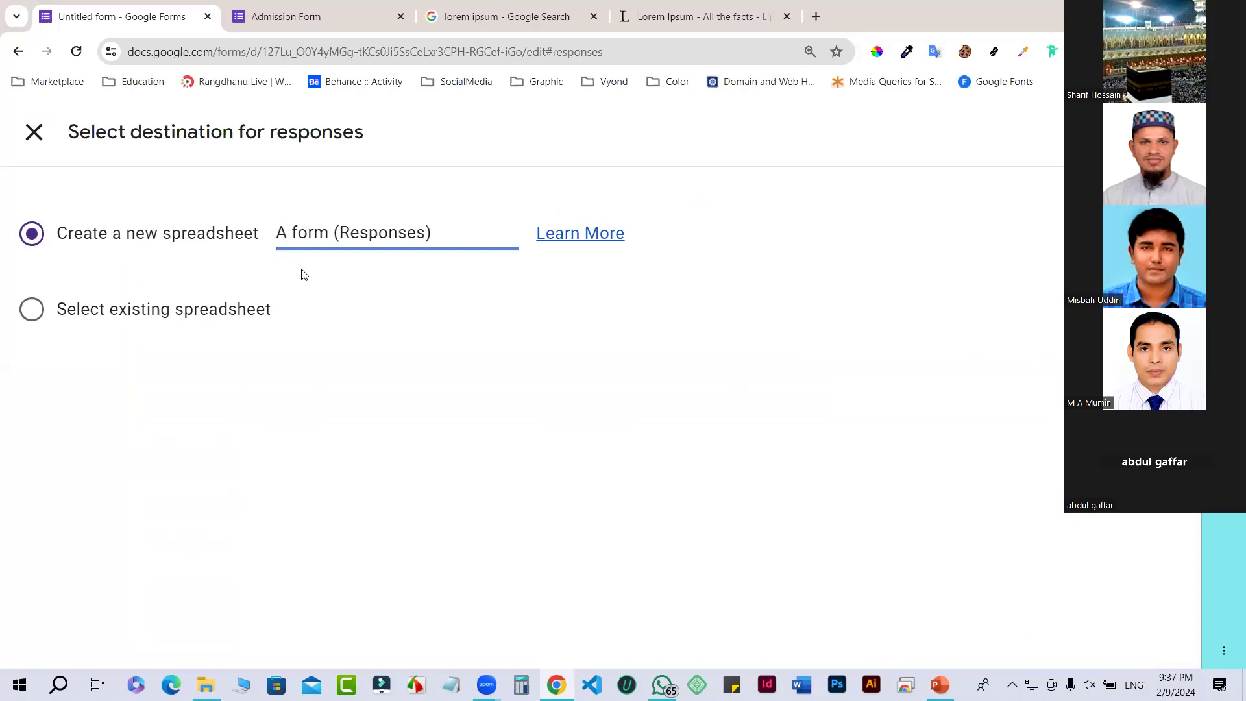
pyautogui.write('ppl')
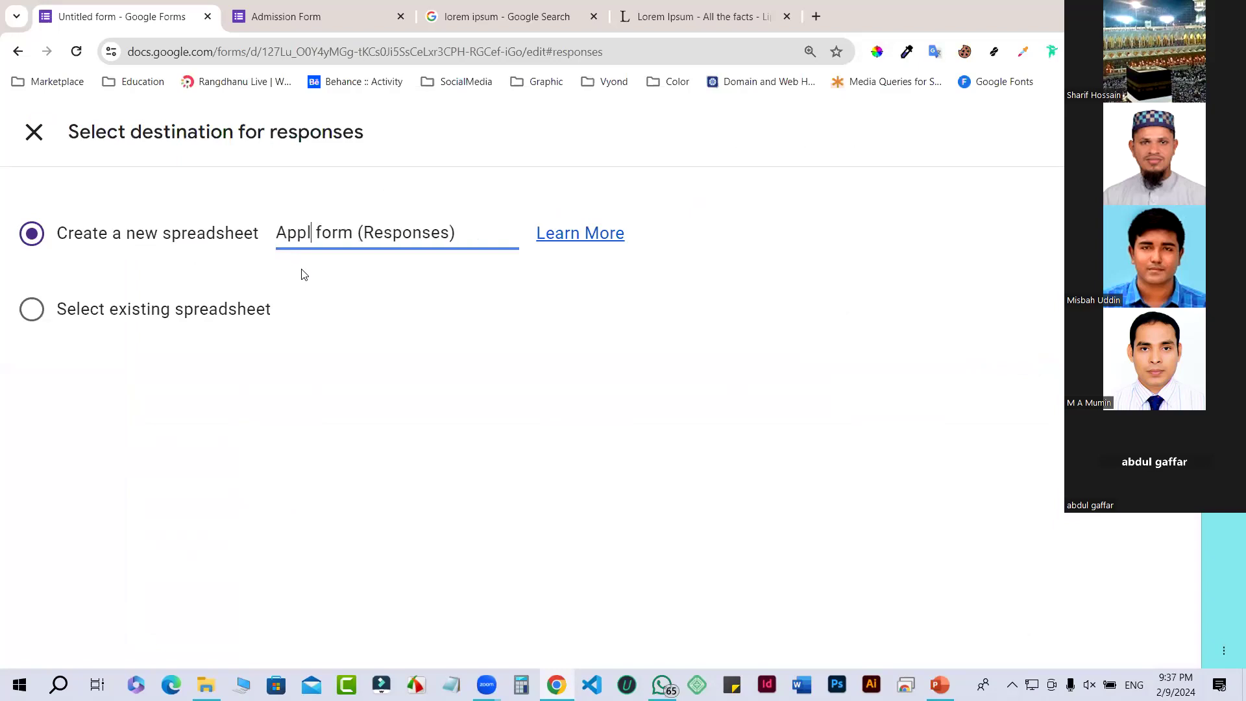
pyautogui.write('icatio')
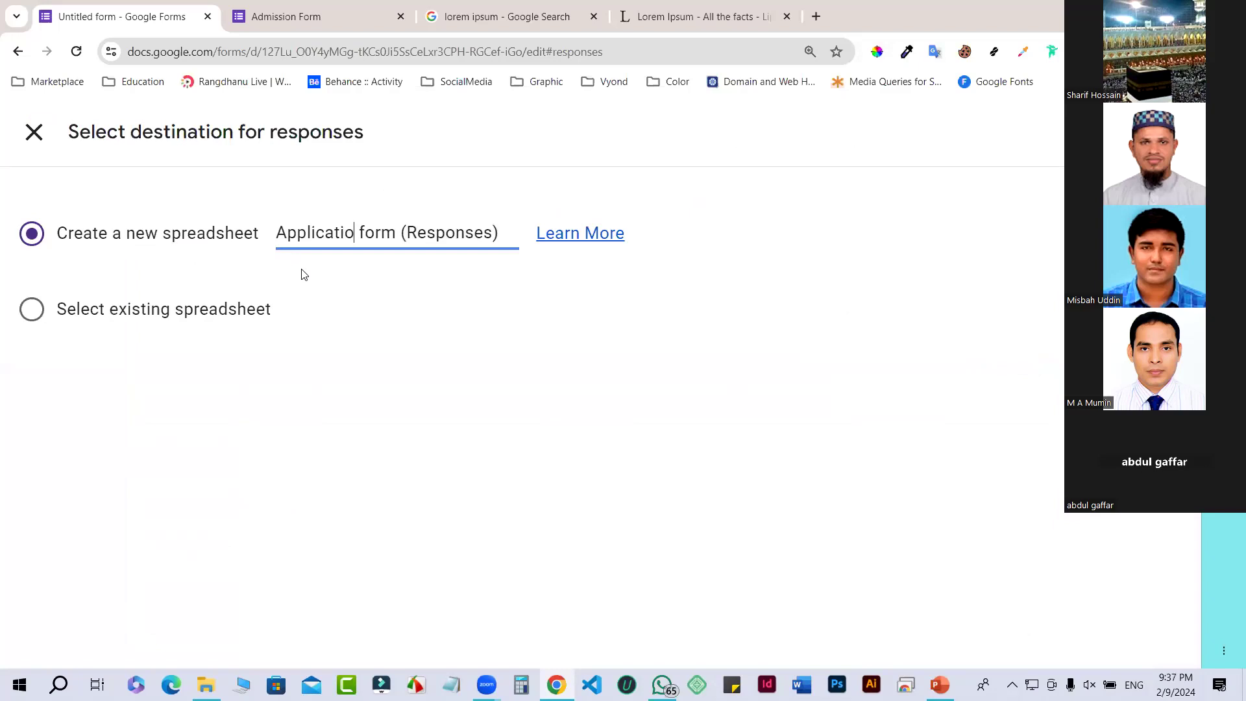
pyautogui.write('n')
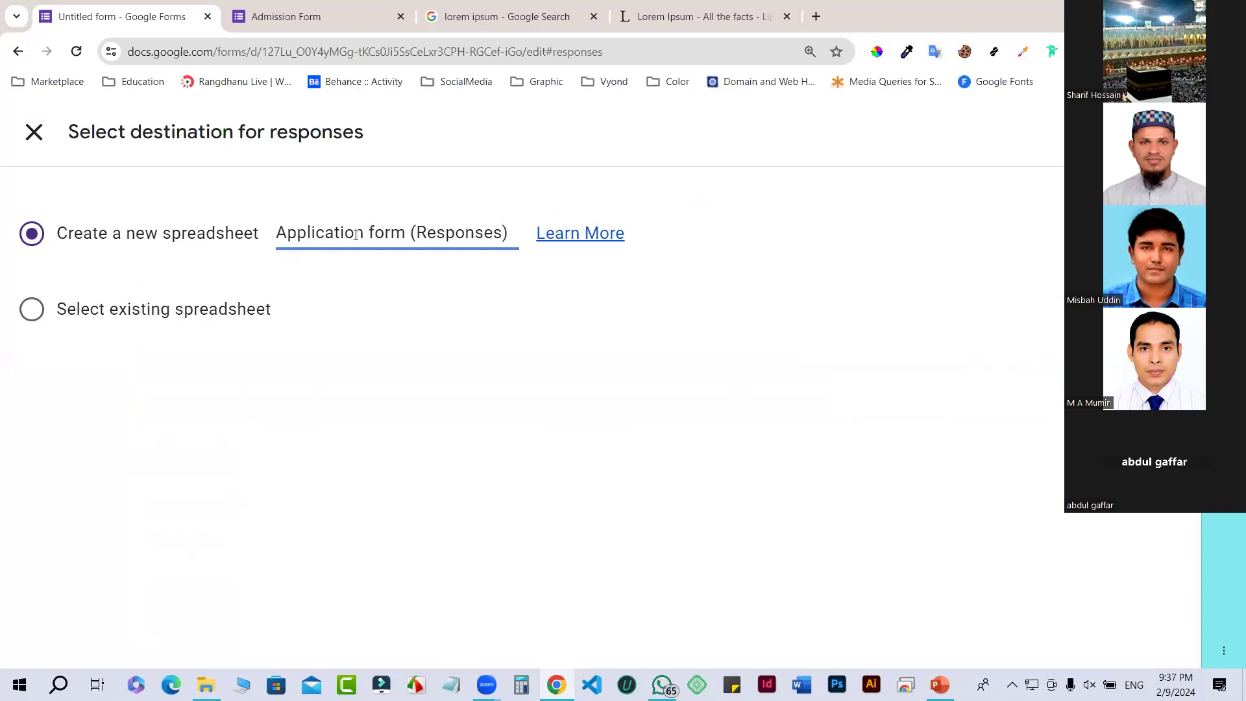
pyautogui.keyDown('shift'); pyautogui.click(292, 240); pyautogui.keyUp('shift')
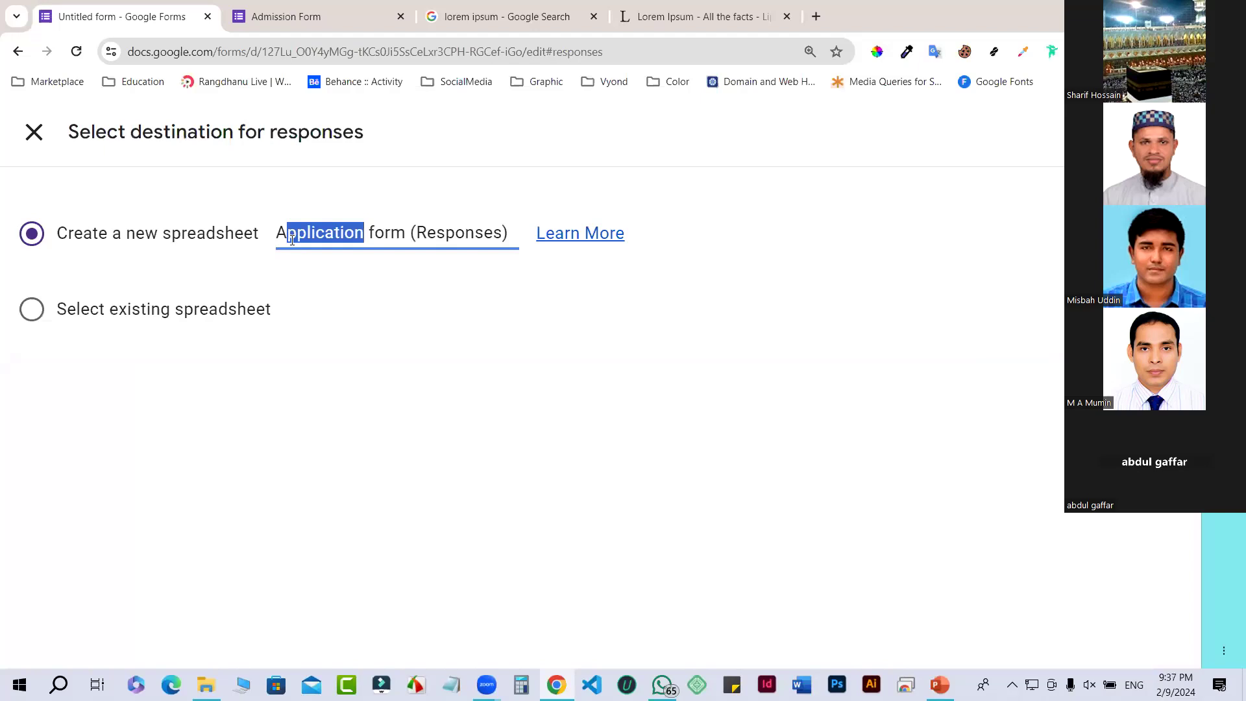
pyautogui.write('dmission')
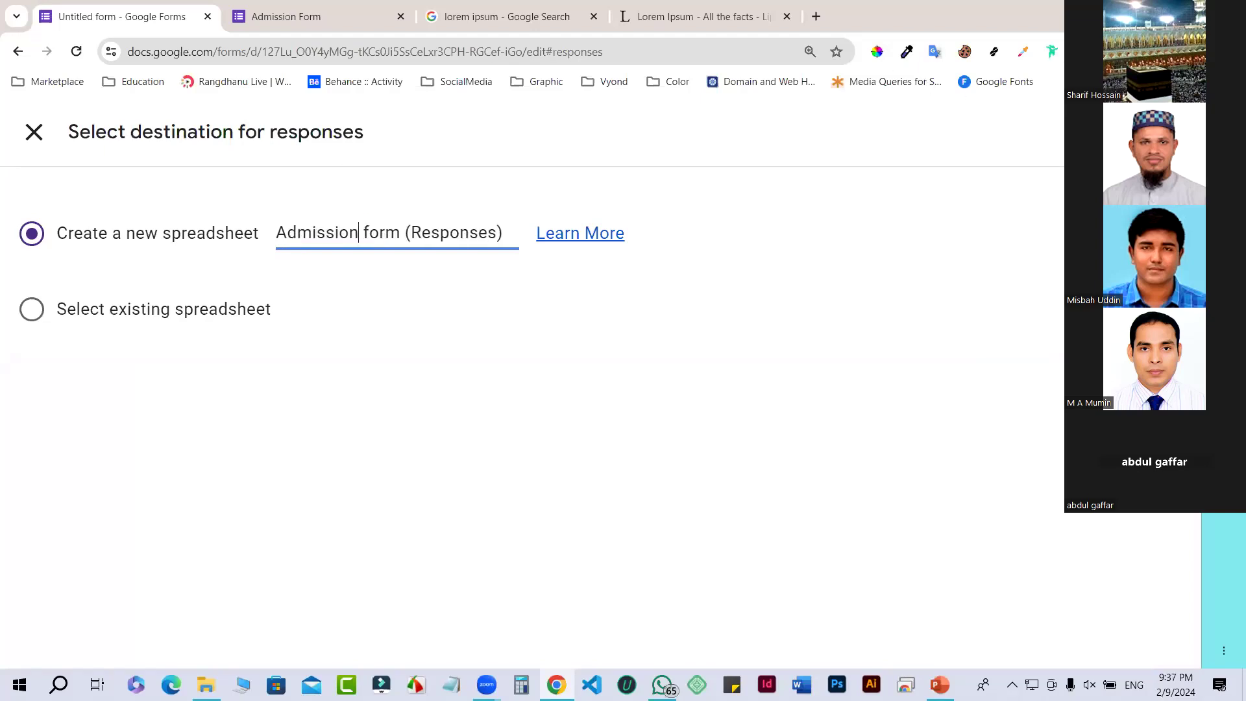
pyautogui.press('Return')
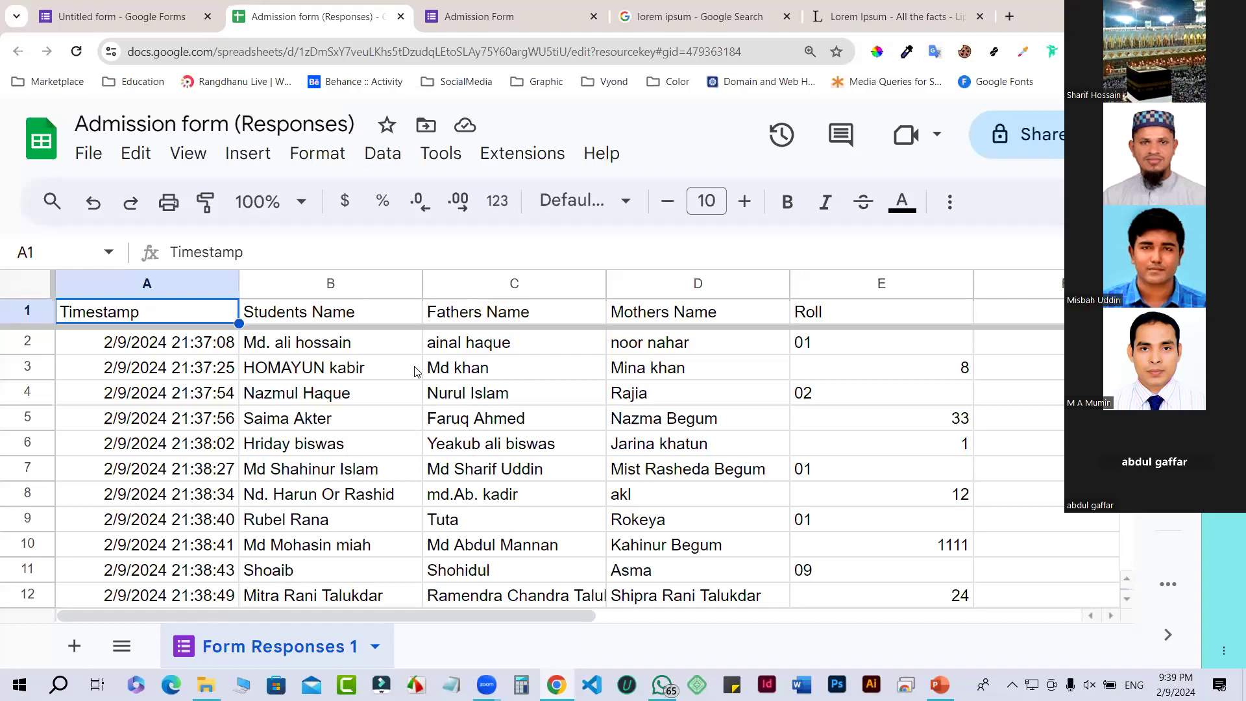
# Step: Examine the submitted answers in the response sheet from the first row to the last filled row
pyautogui.scroll(-2, 415, 393)
pyautogui.scroll(1, 409, 415)
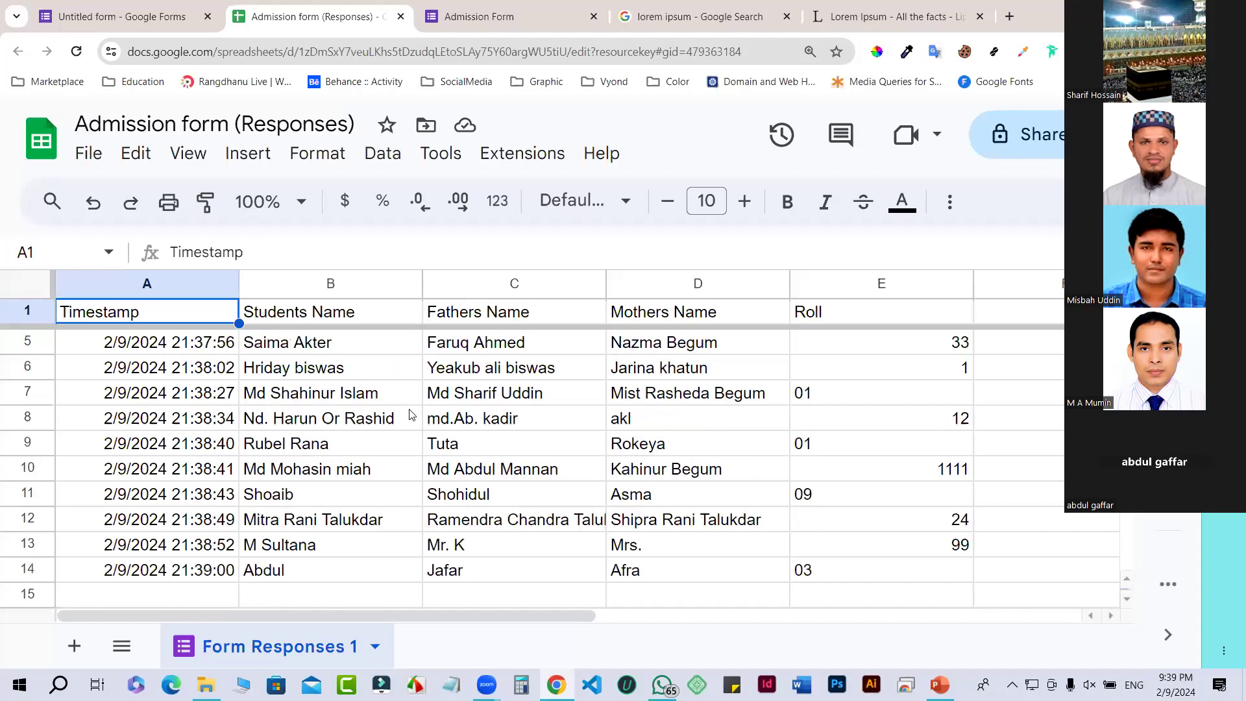
pyautogui.scroll(1, 409, 415)
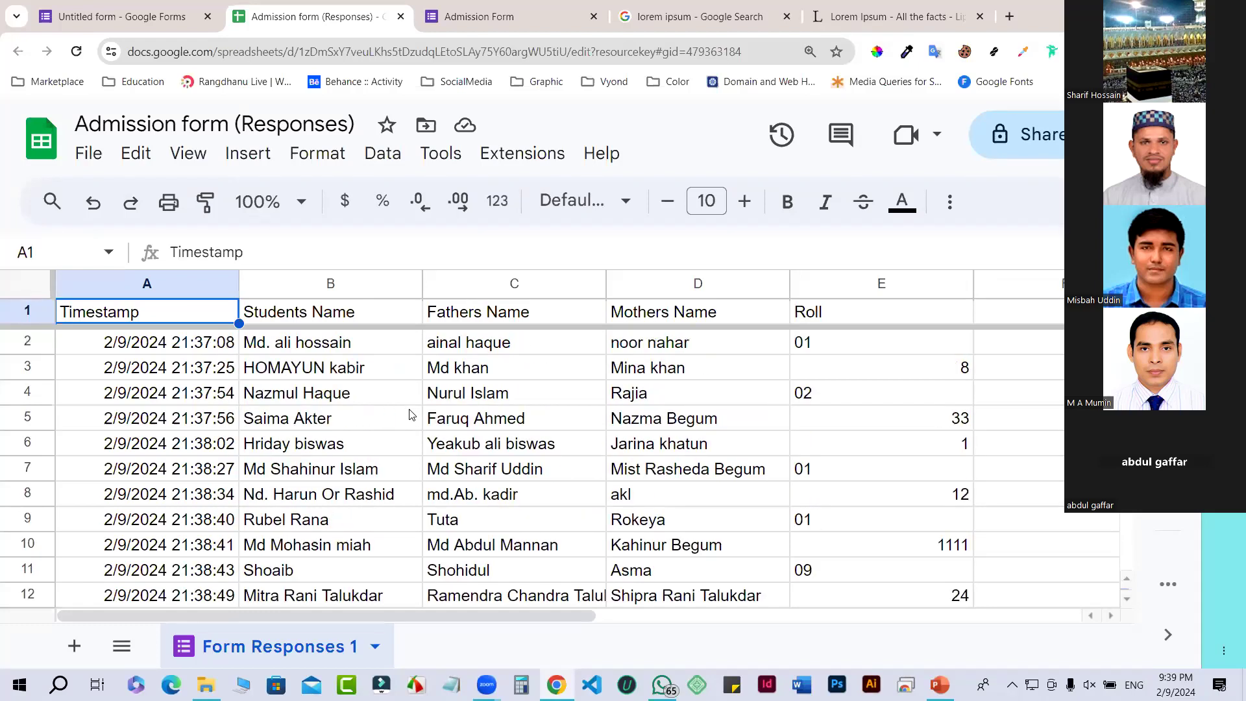
pyautogui.scroll(-3, 410, 414)
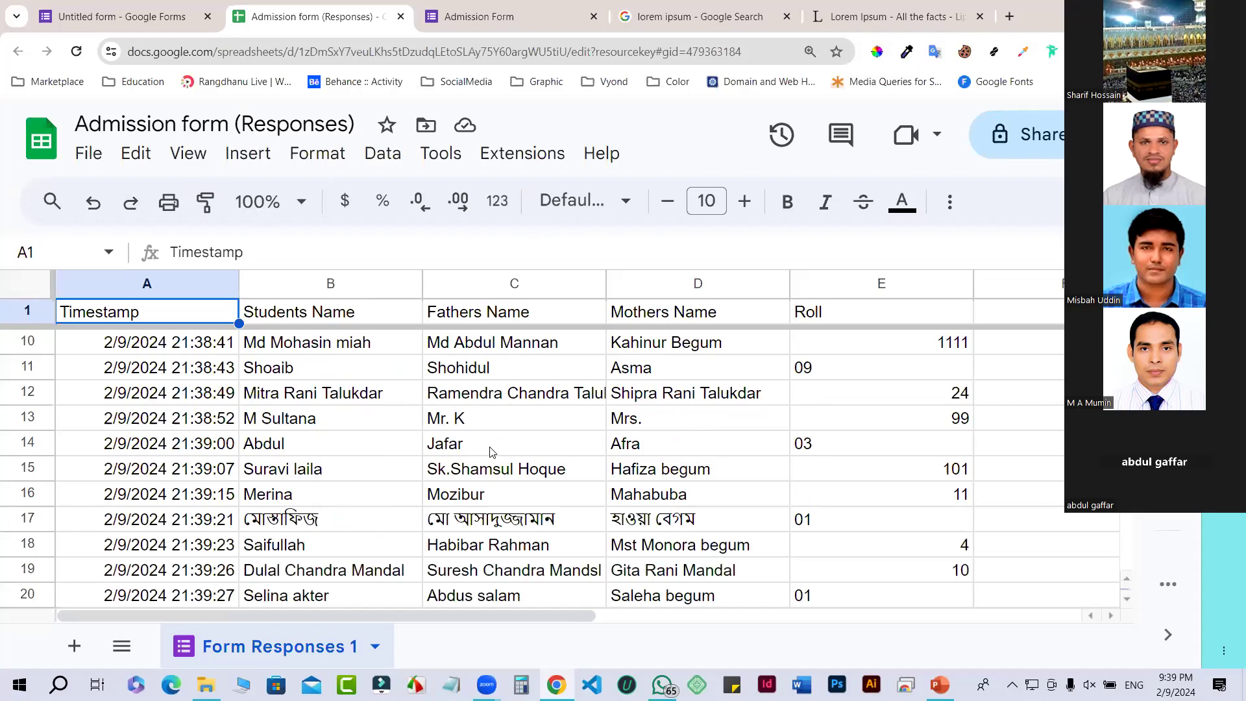
pyautogui.scroll(-2, 498, 451)
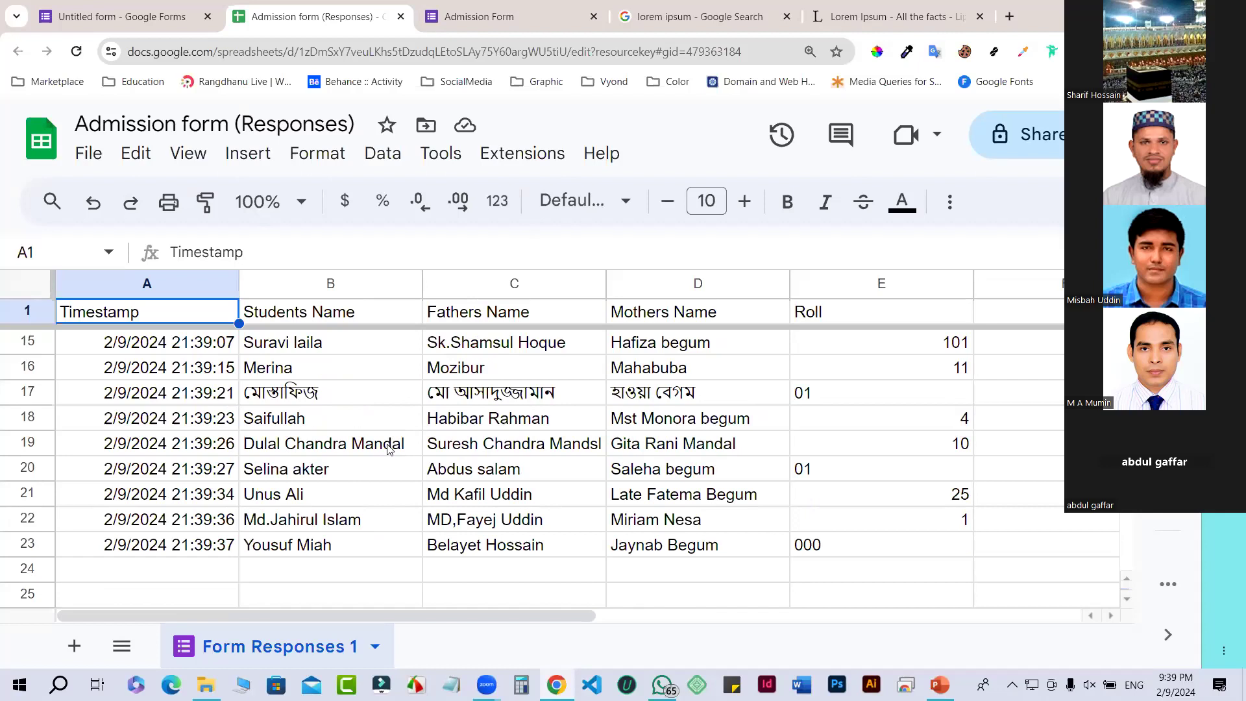
pyautogui.scroll(-1, 390, 451)
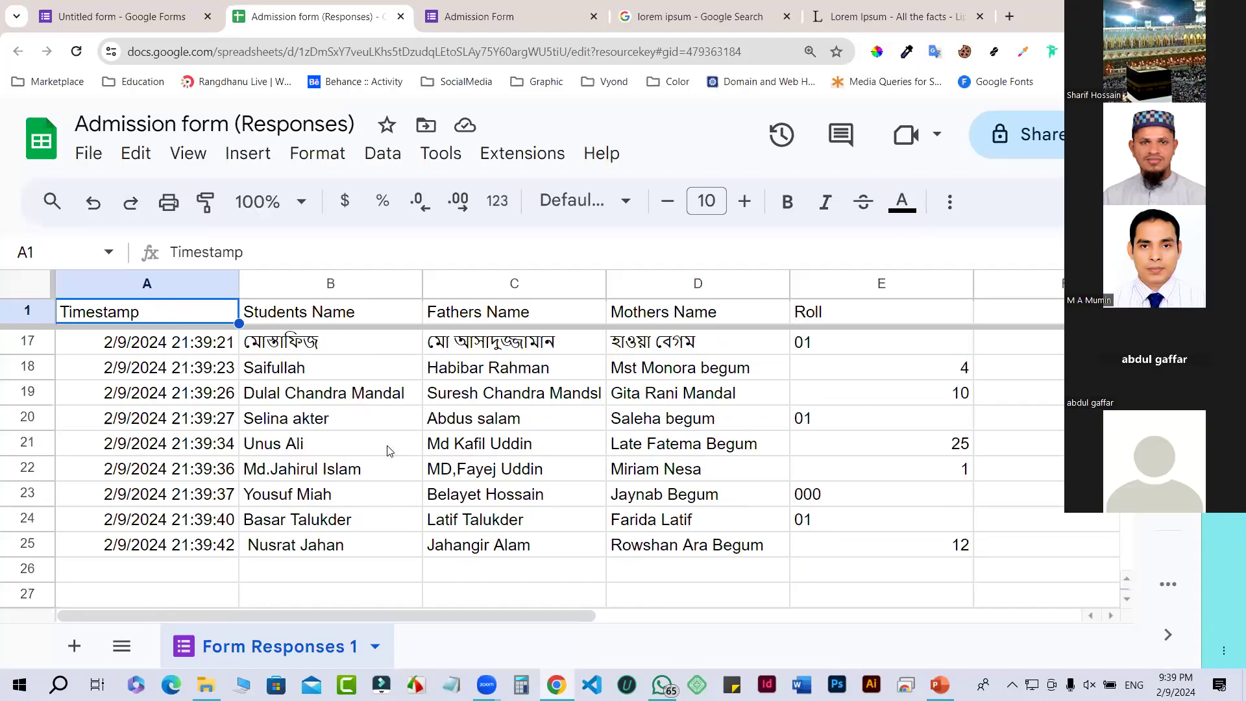
pyautogui.scroll(-1, 390, 451)
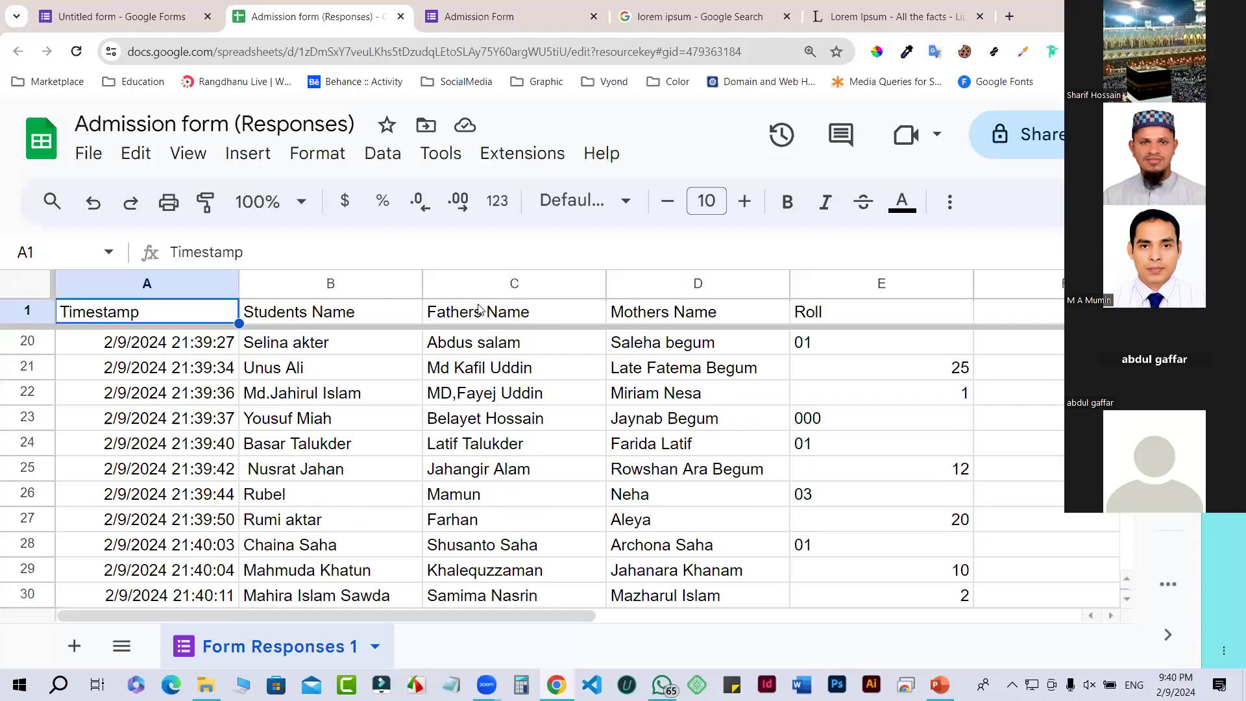
pyautogui.scroll(-1, 479, 309)
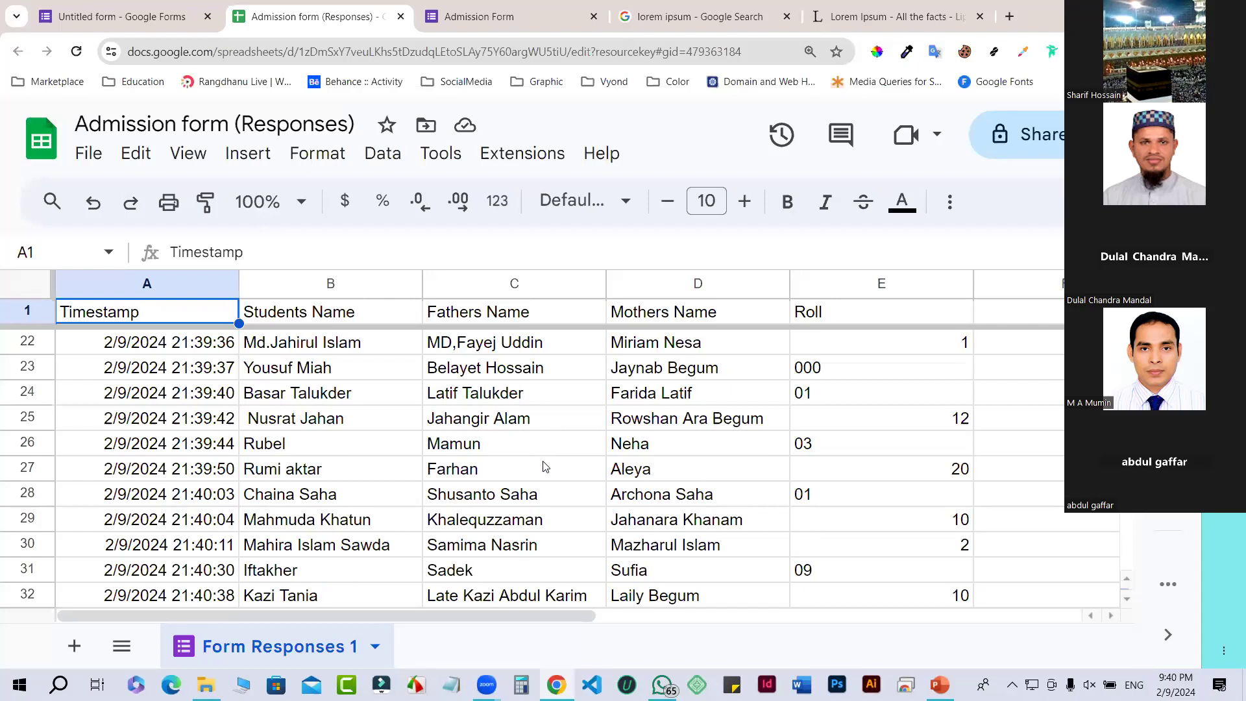
pyautogui.scroll(-3, 544, 468)
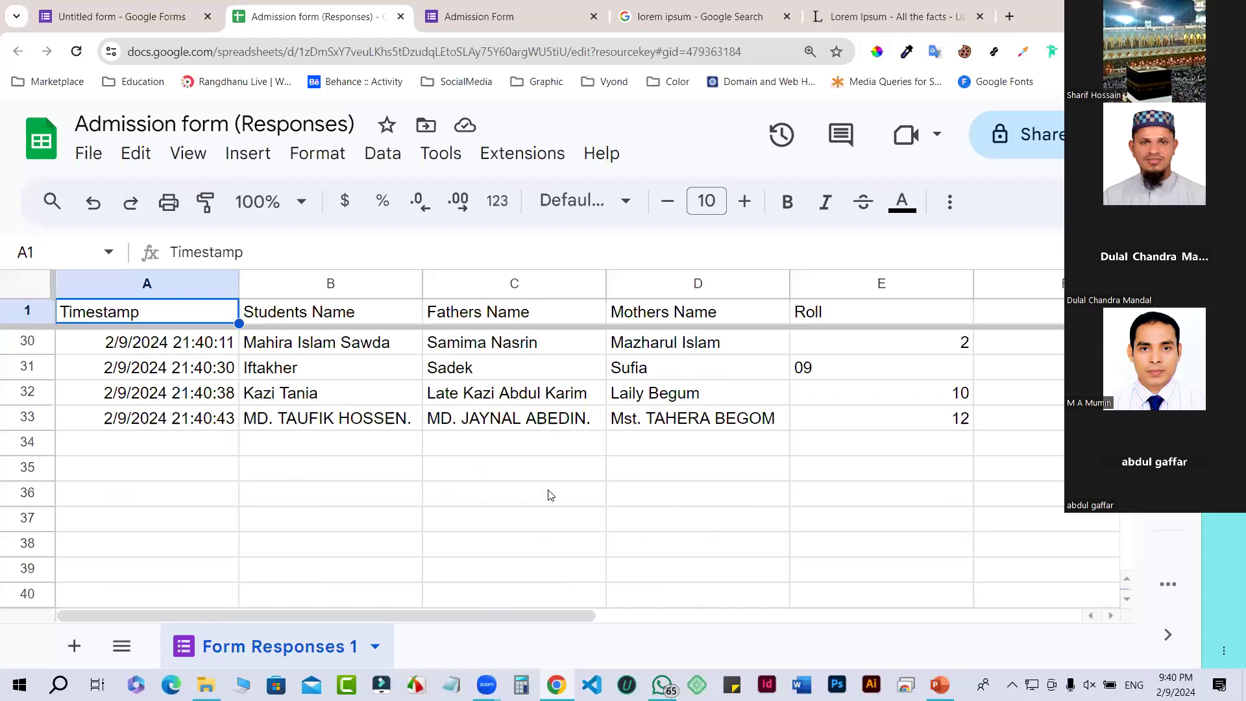
# Step: Recheck the more recent responses from row 18 onward and look for newly arrived entries at the end
pyautogui.scroll(1, 563, 535)
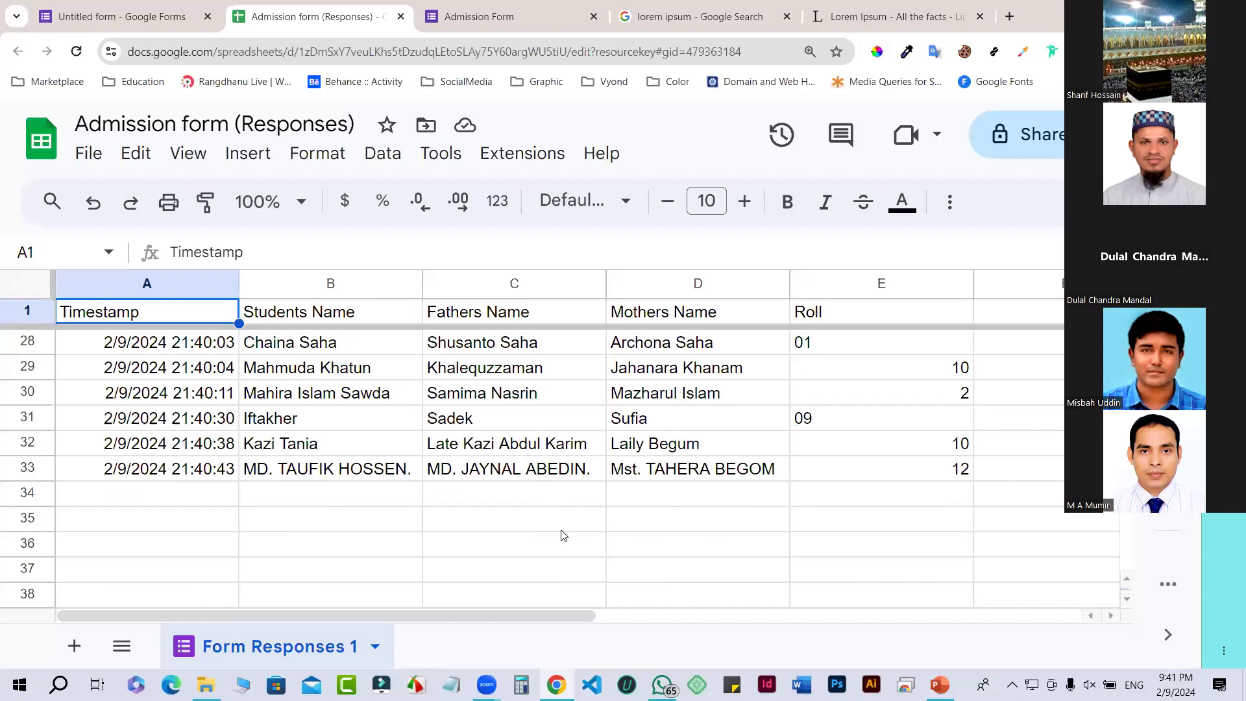
pyautogui.scroll(1, 564, 535)
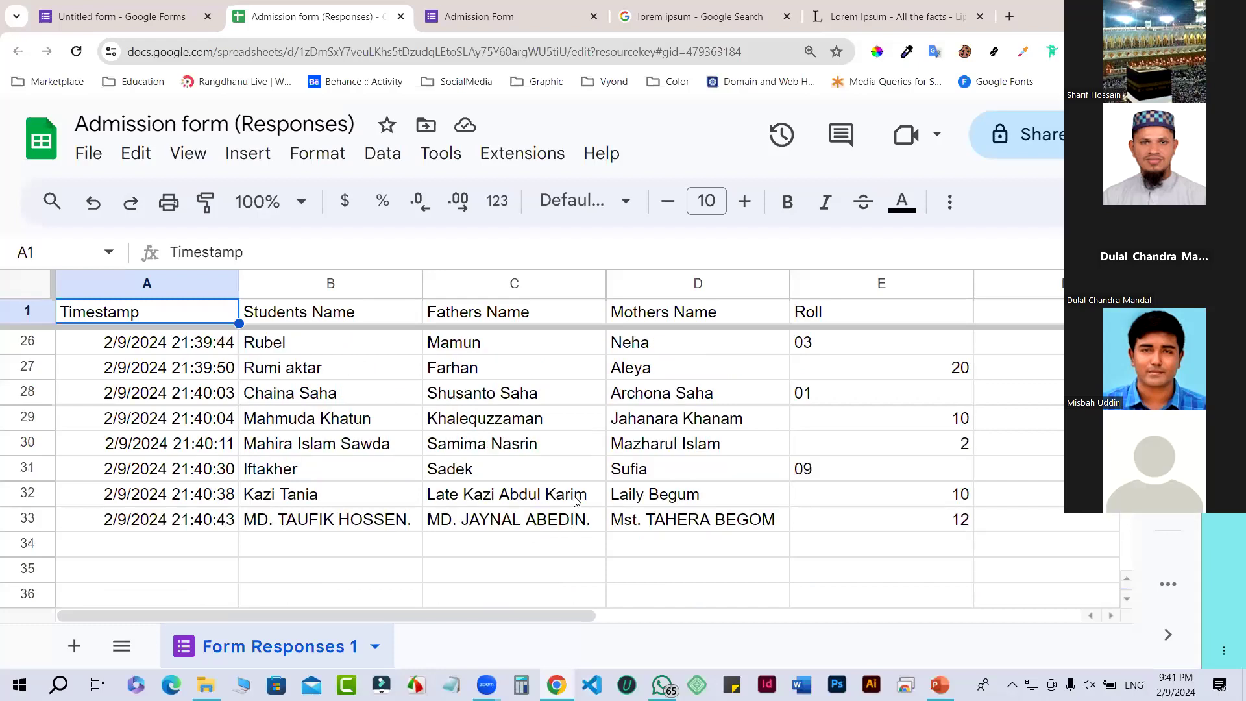
pyautogui.scroll(1, 575, 501)
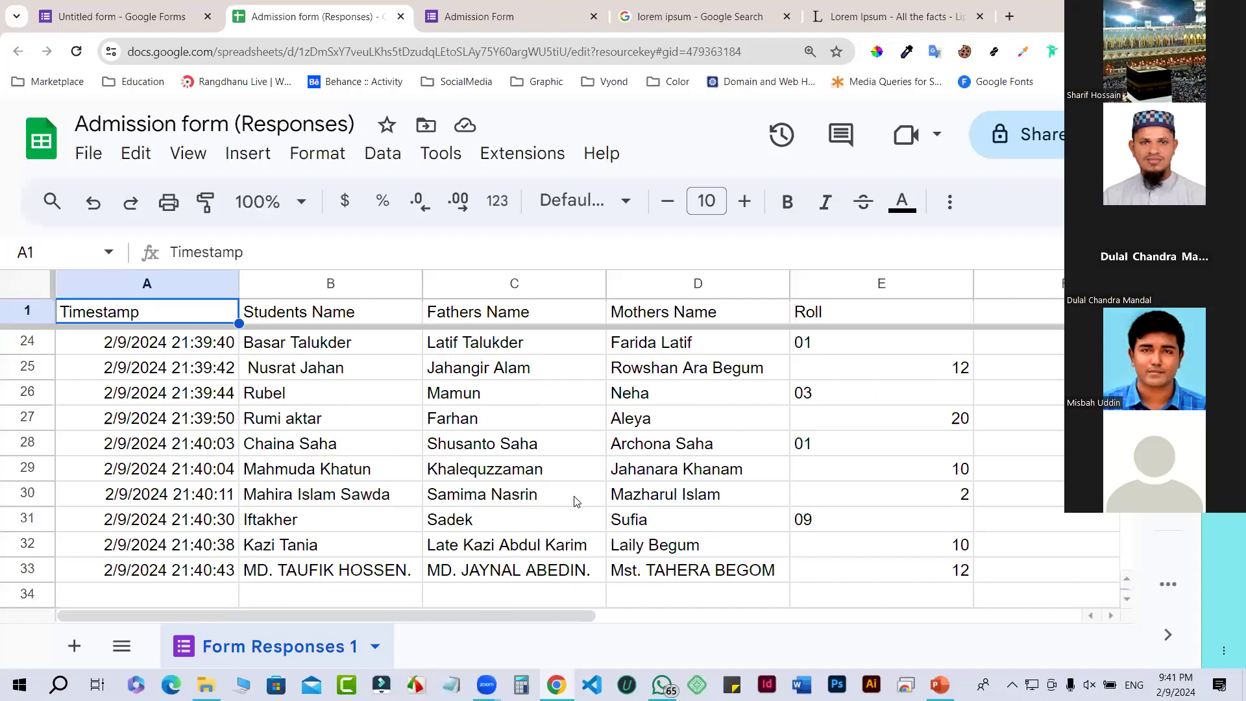
pyautogui.scroll(1, 575, 501)
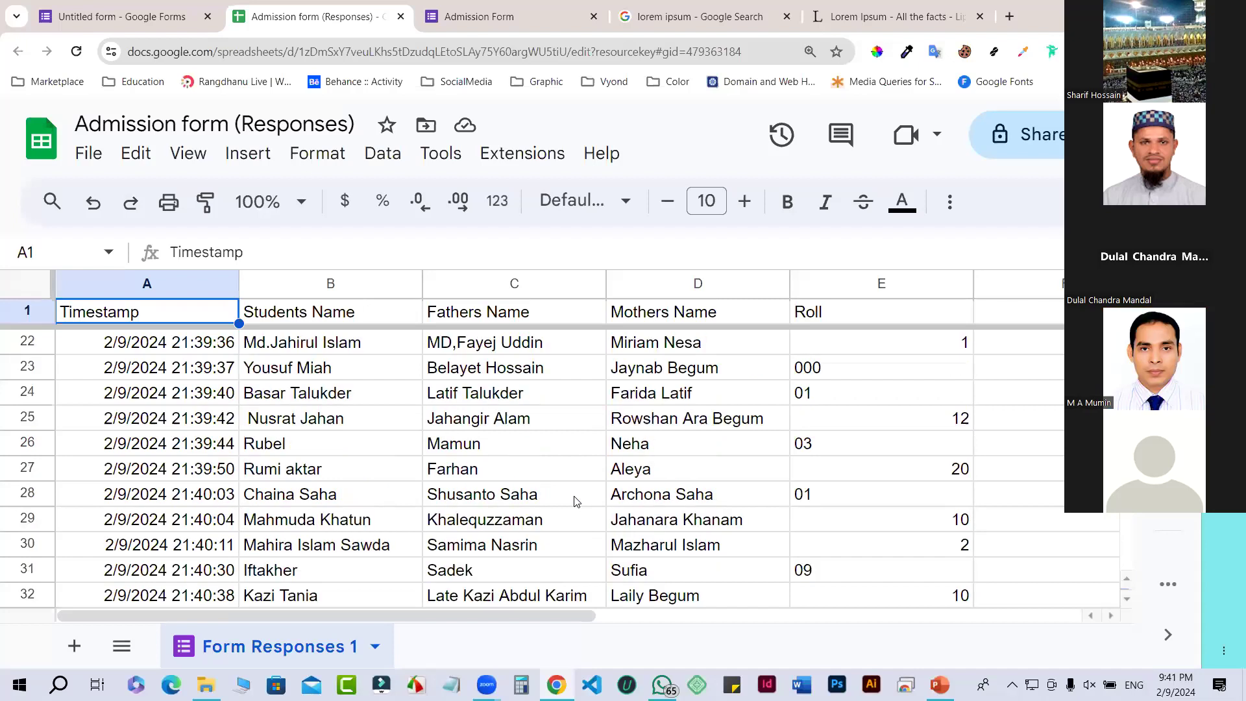
pyautogui.scroll(1, 575, 501)
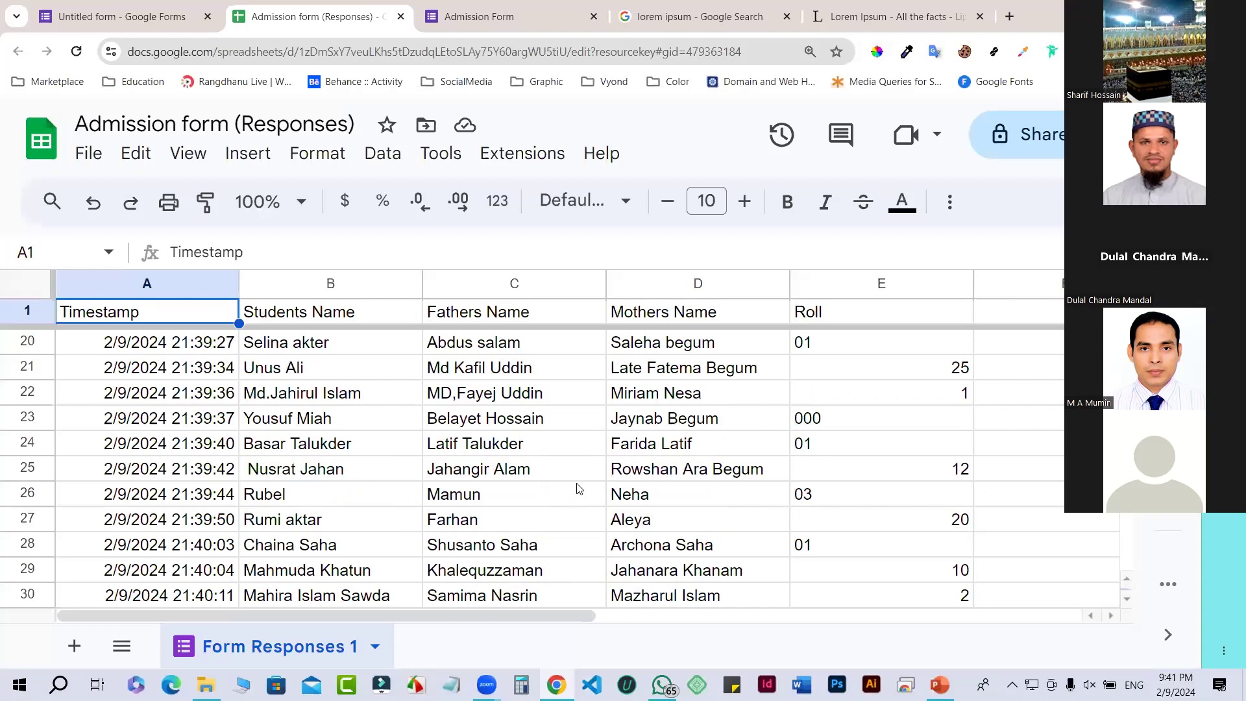
pyautogui.scroll(1, 581, 488)
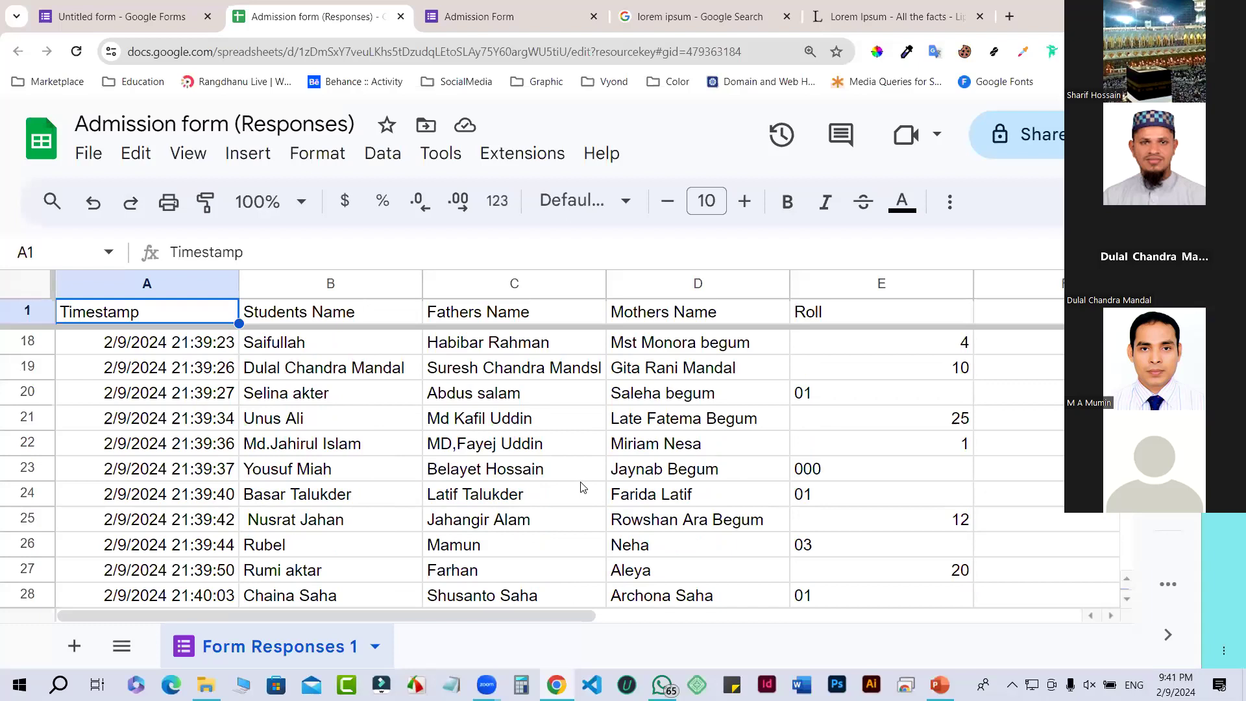
pyautogui.scroll(-3, 592, 410)
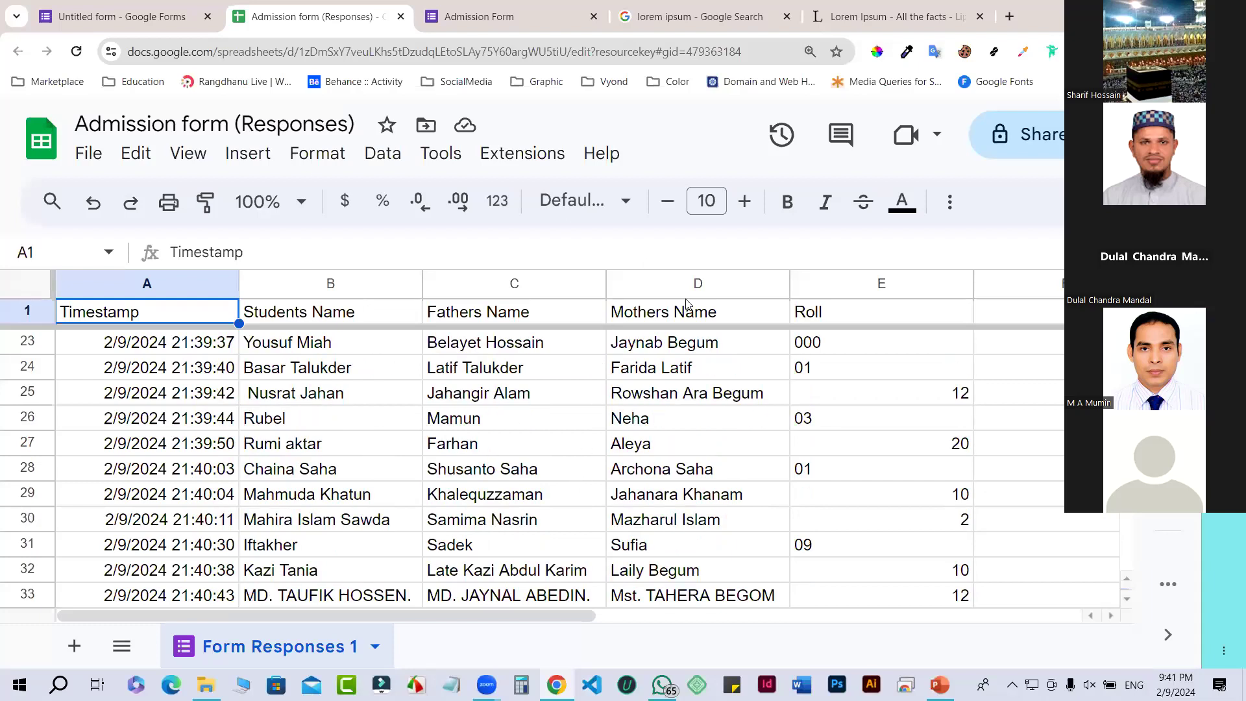
pyautogui.scroll(-3, 555, 425)
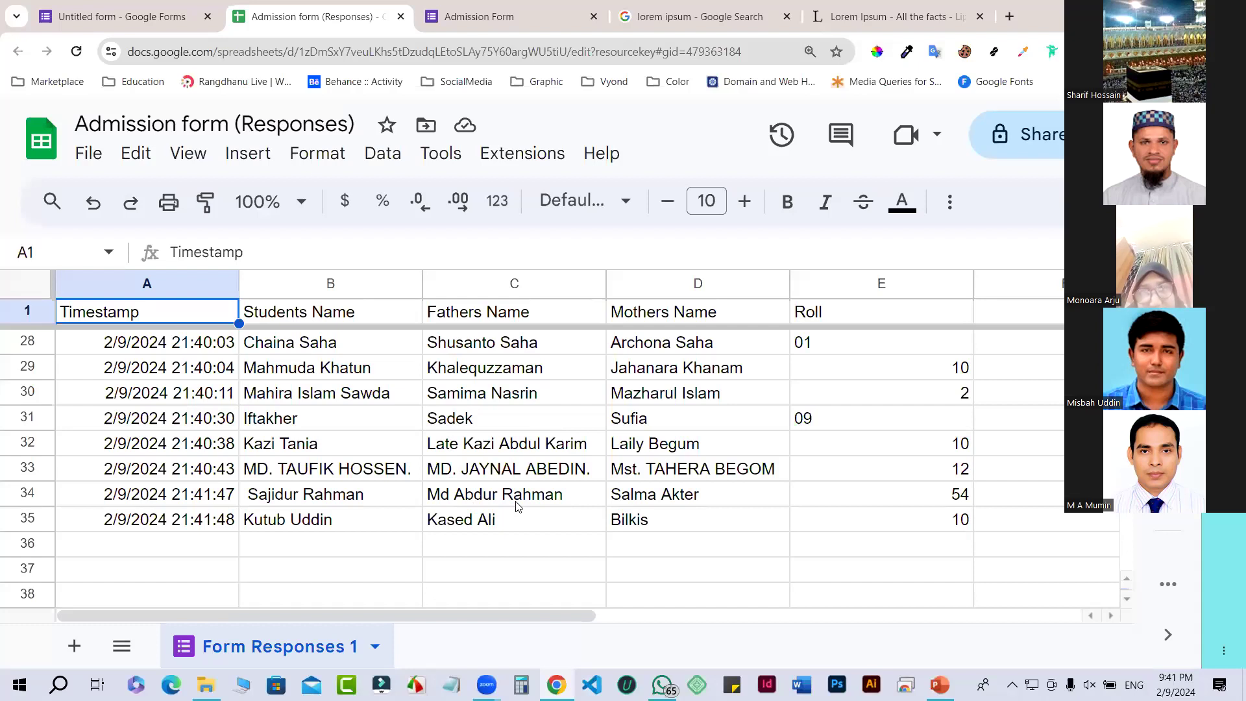
# Step: Review the collected responses in reverse order, from the latest entries back to the first submission
pyautogui.scroll(1, 519, 506)
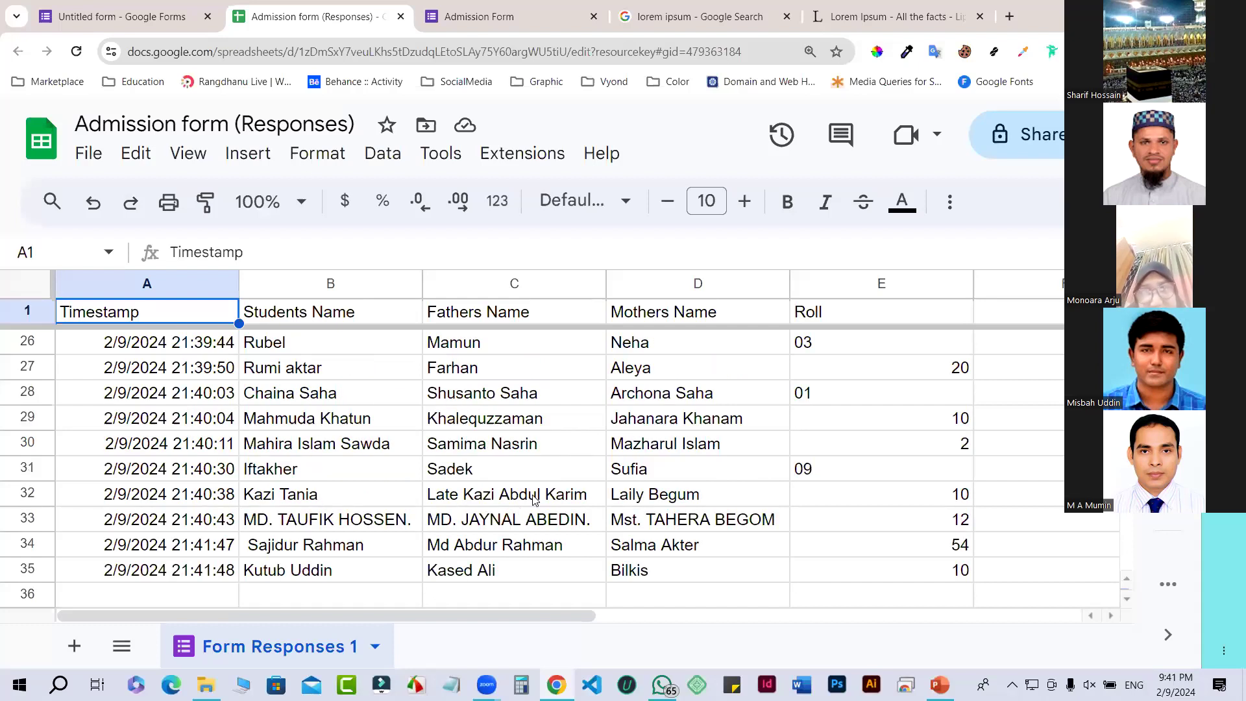
pyautogui.scroll(1, 532, 500)
pyautogui.scroll(1, 533, 500)
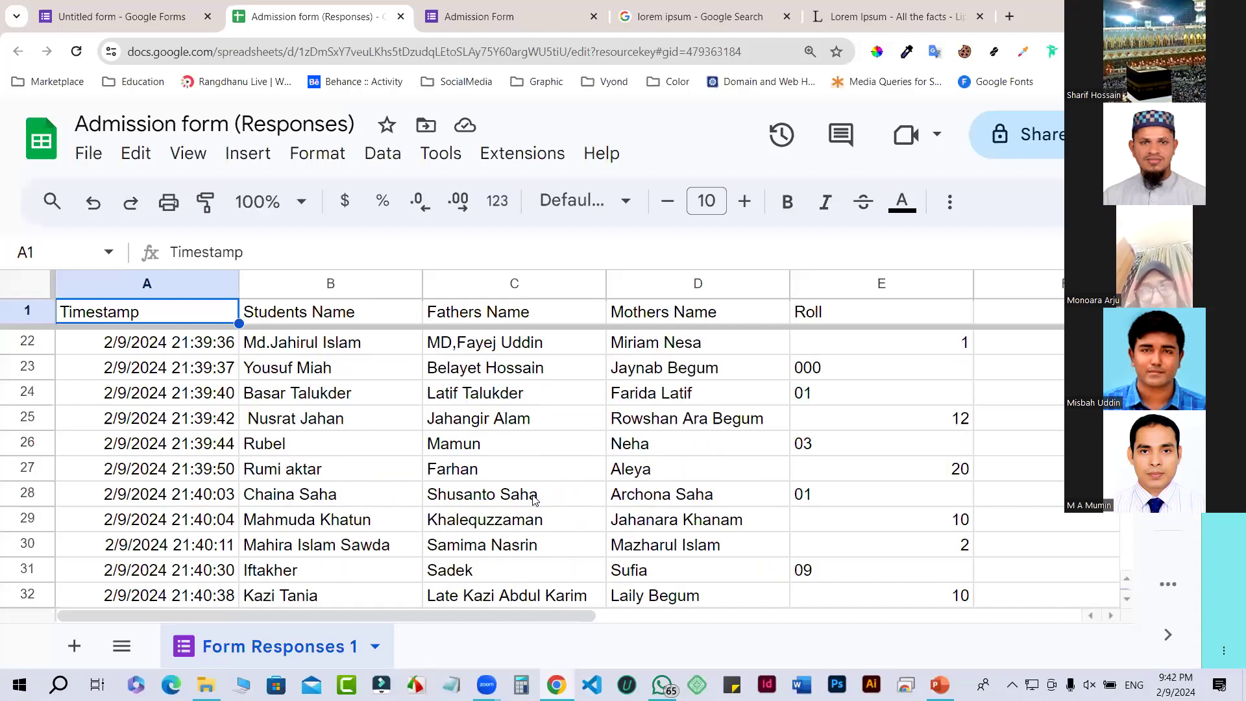
pyautogui.scroll(1, 533, 500)
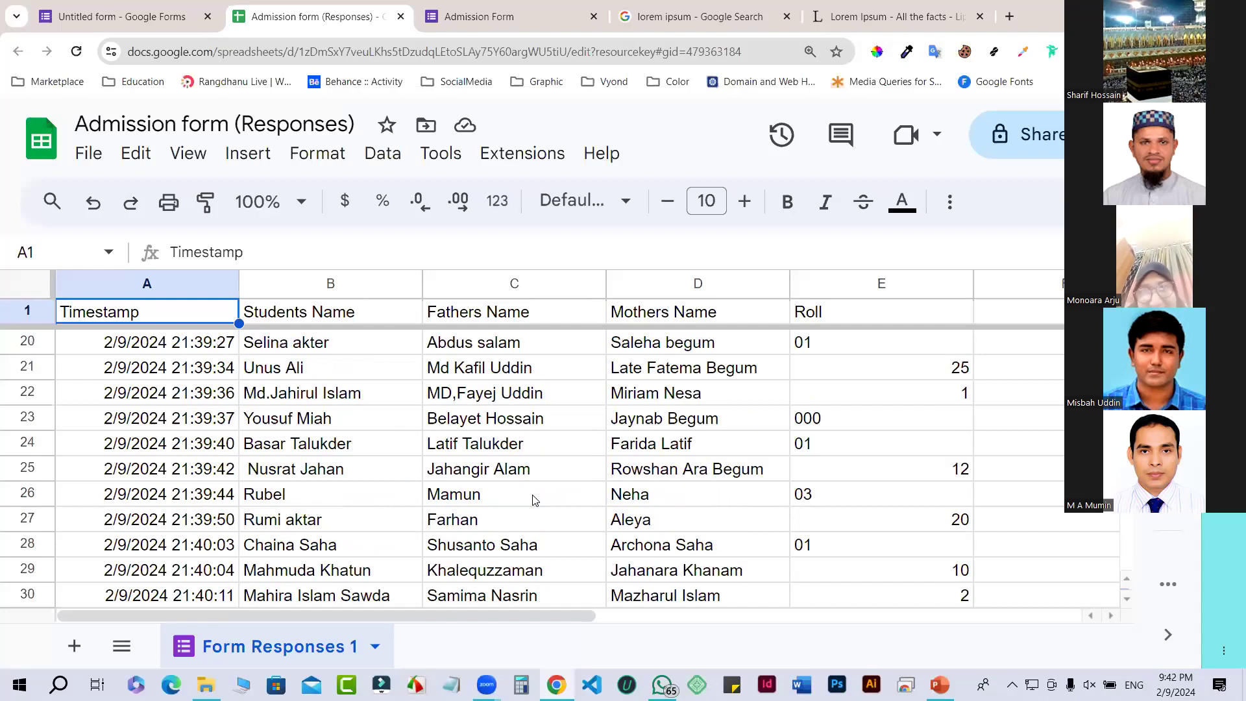
pyautogui.scroll(1, 534, 500)
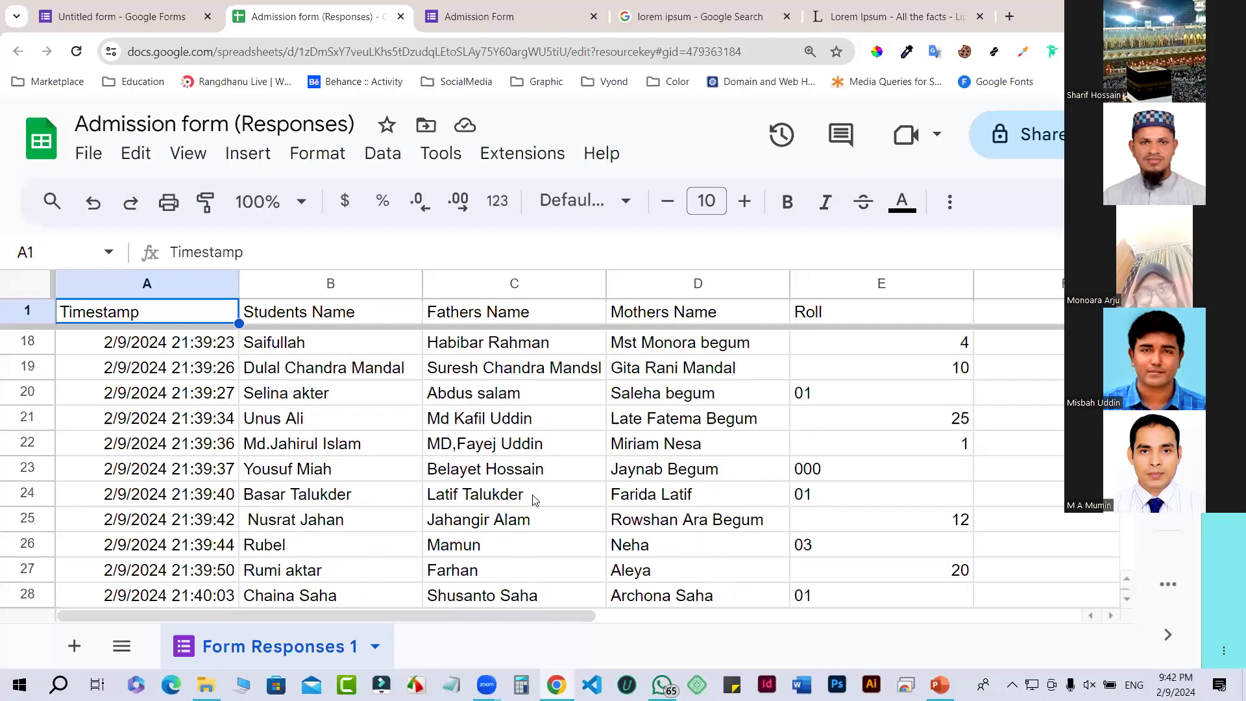
pyautogui.scroll(1, 533, 500)
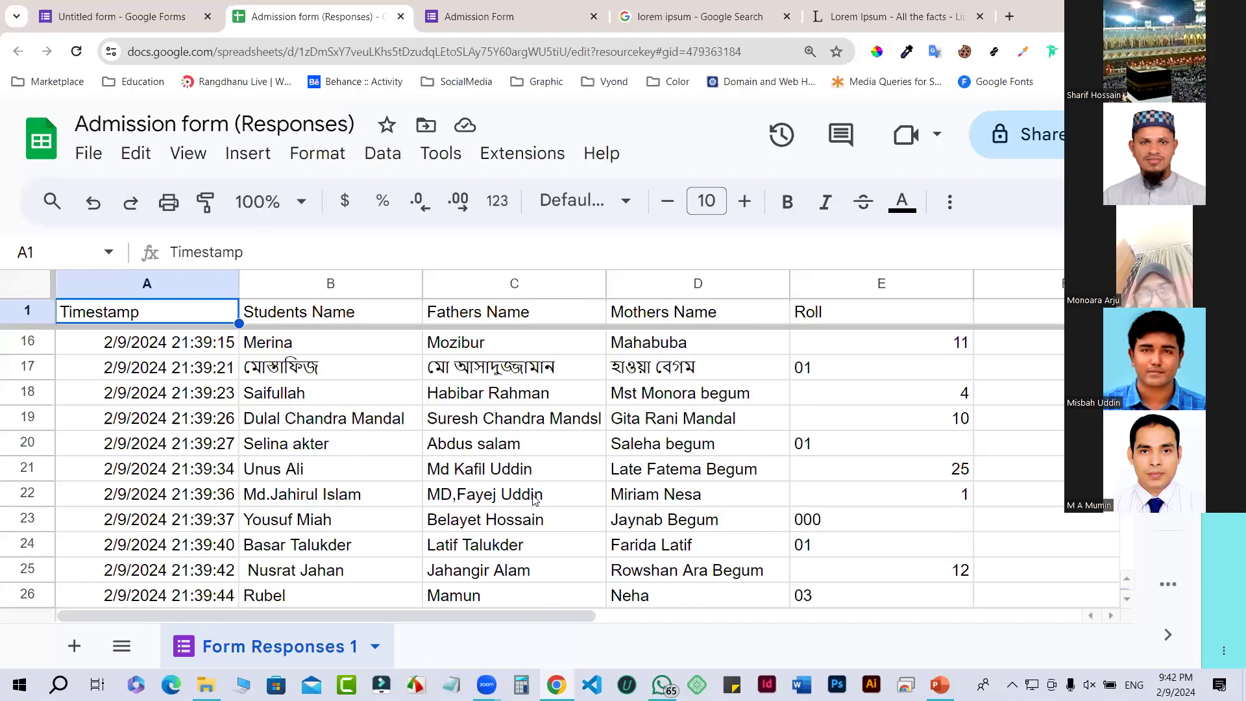
pyautogui.scroll(1, 533, 500)
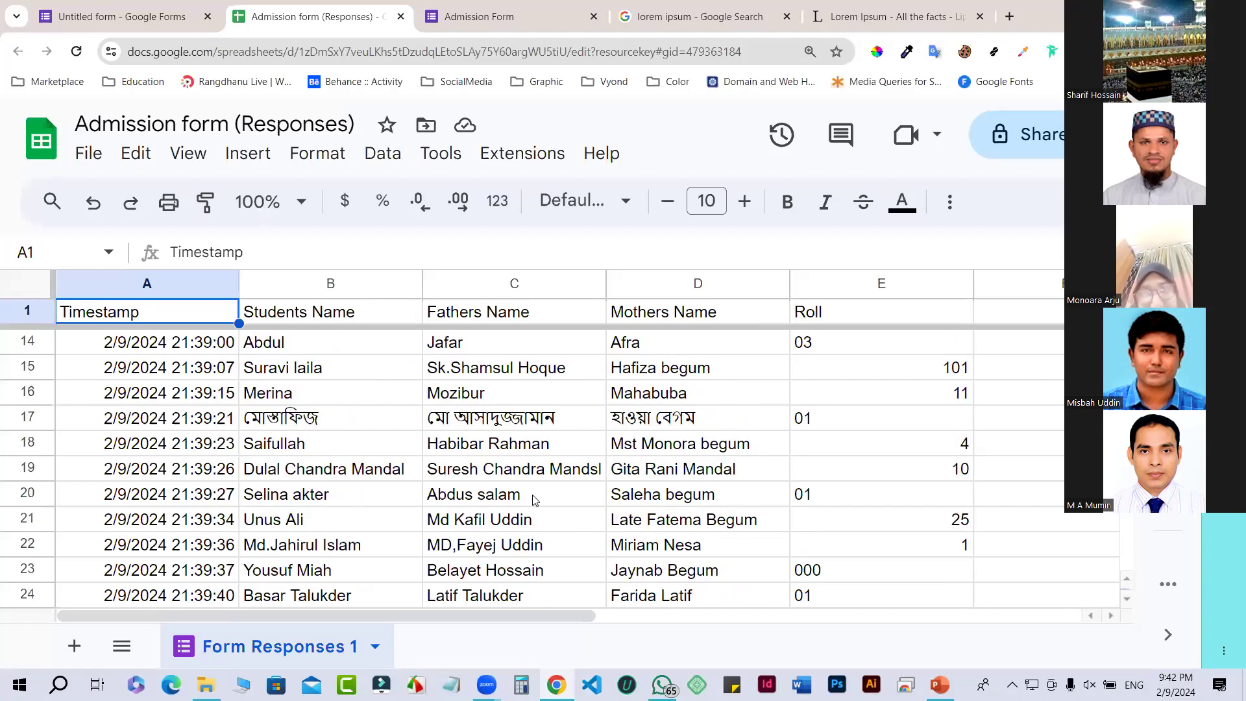
pyautogui.scroll(2, 534, 500)
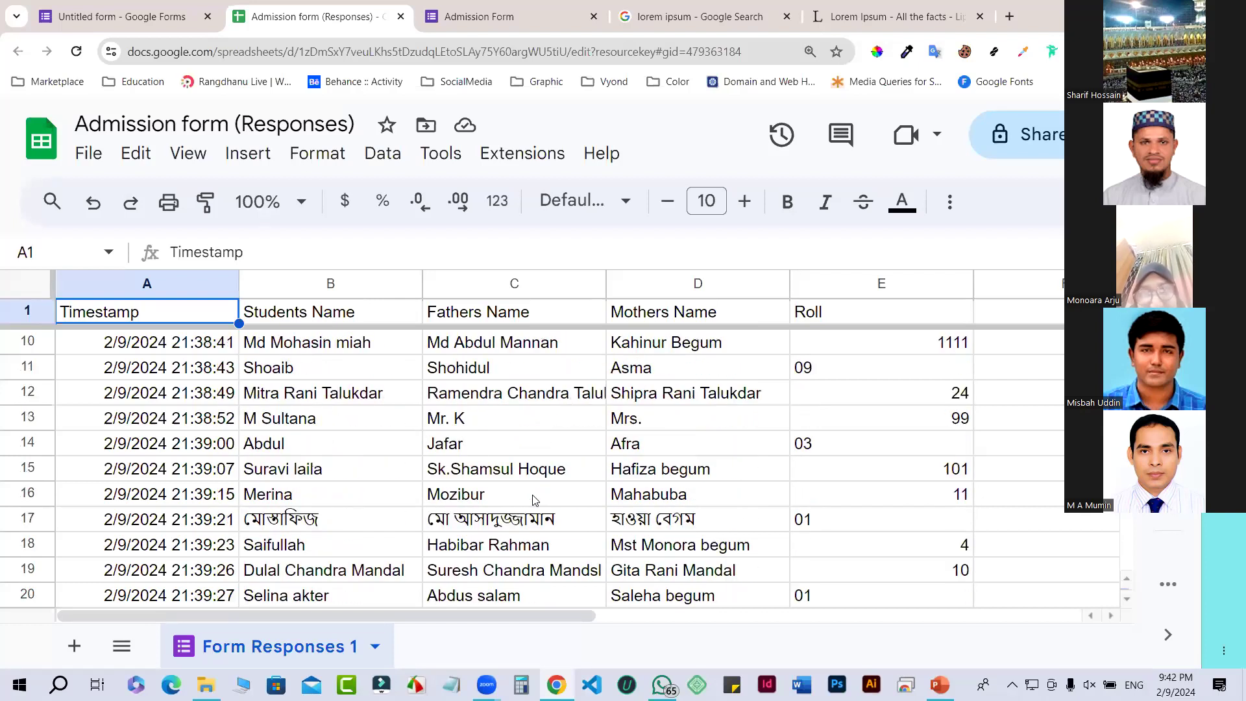
pyautogui.scroll(2, 534, 499)
pyautogui.scroll(1, 533, 500)
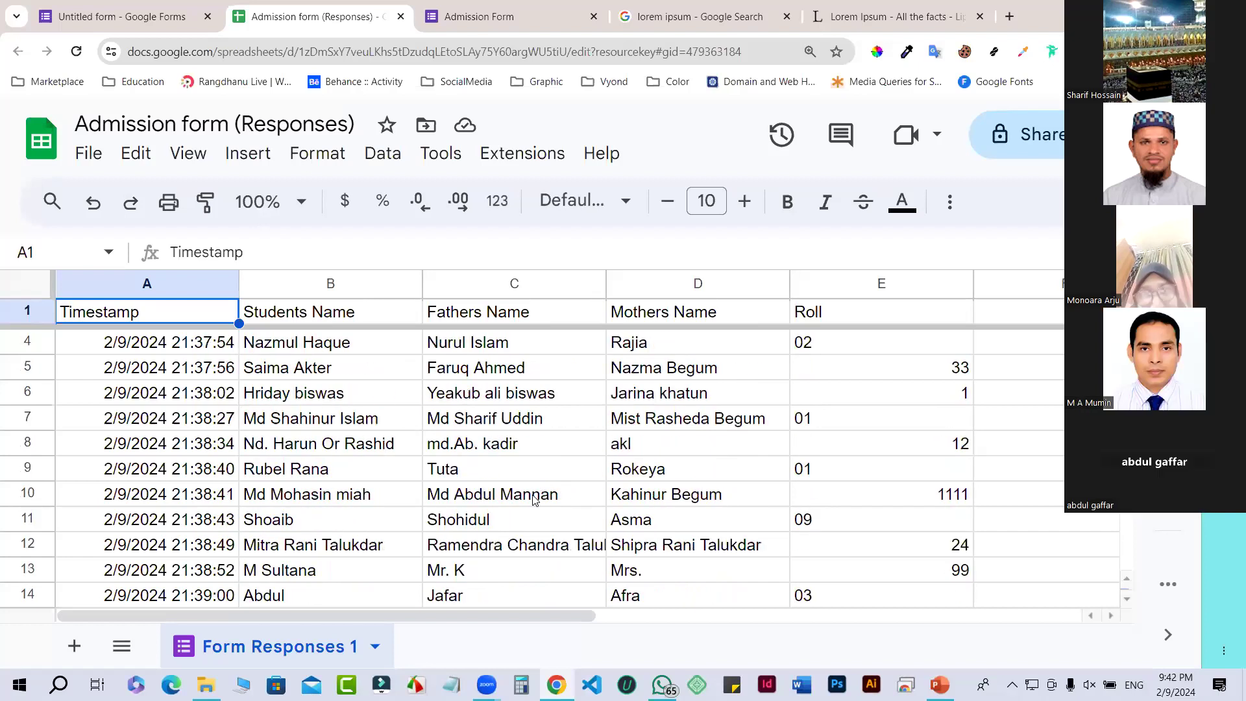
pyautogui.scroll(1, 534, 500)
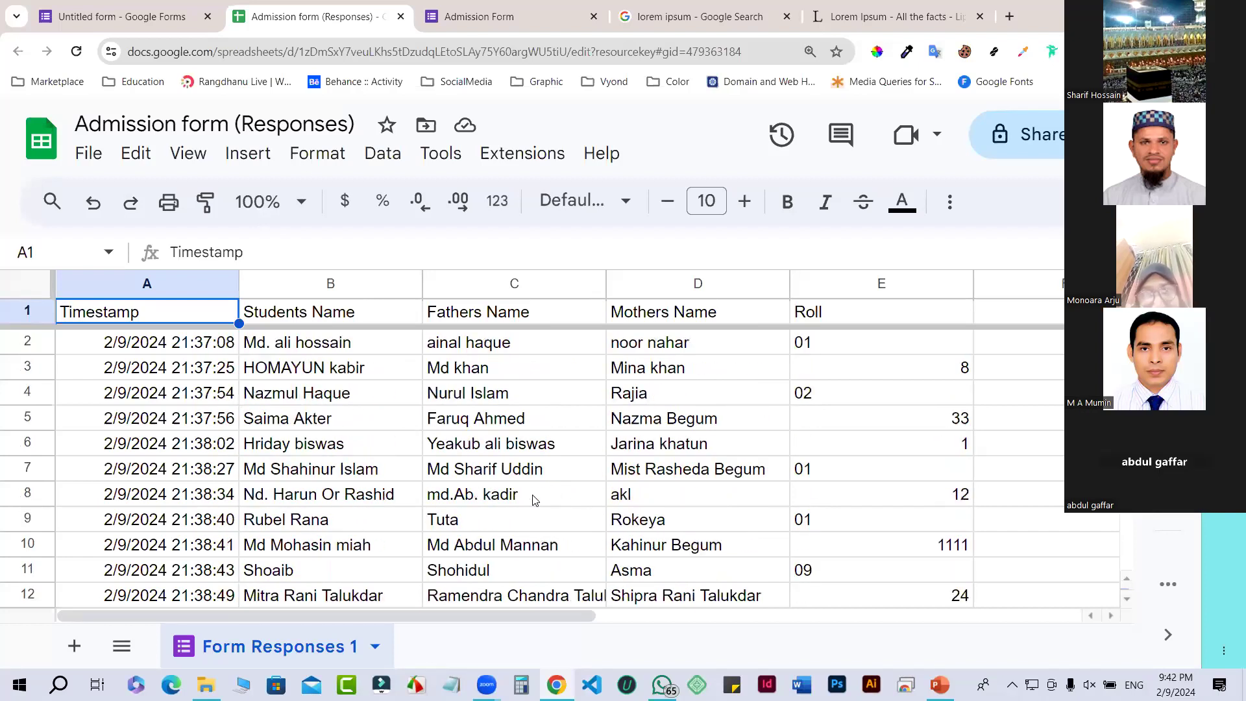
# Step: Read through the response rows once more, from the first submission to the last filled row
pyautogui.scroll(-1, 534, 485)
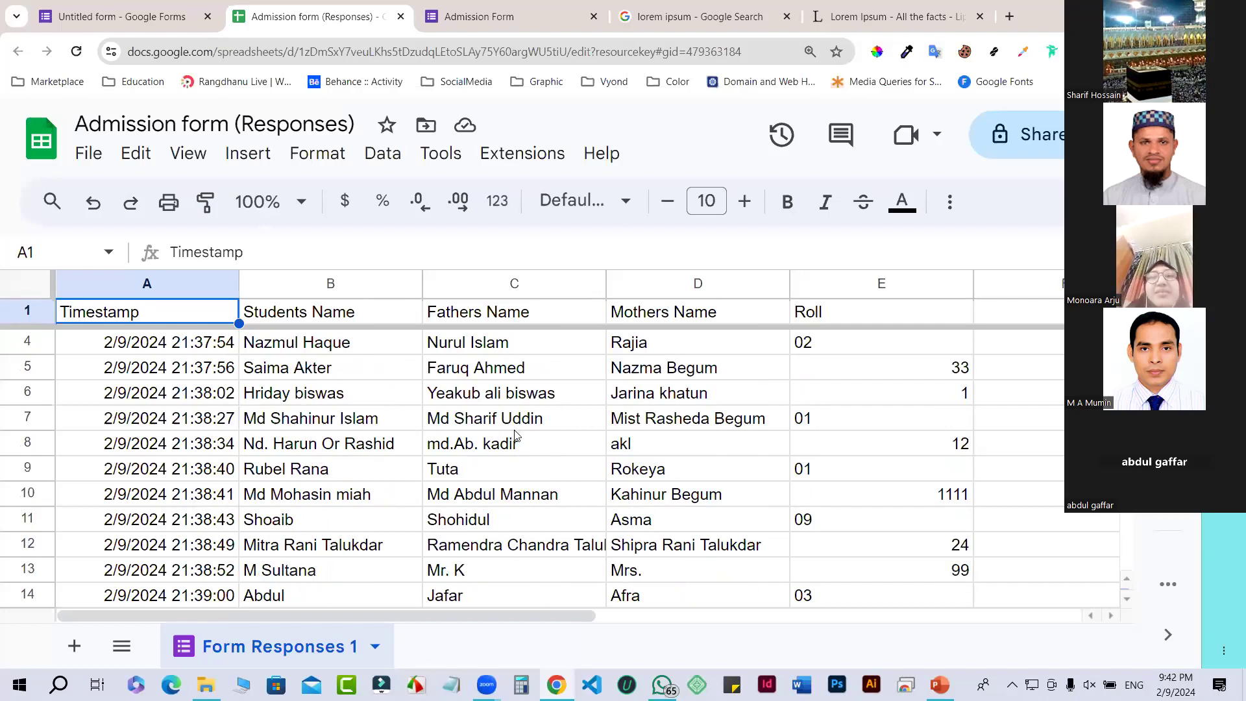
pyautogui.scroll(1, 516, 436)
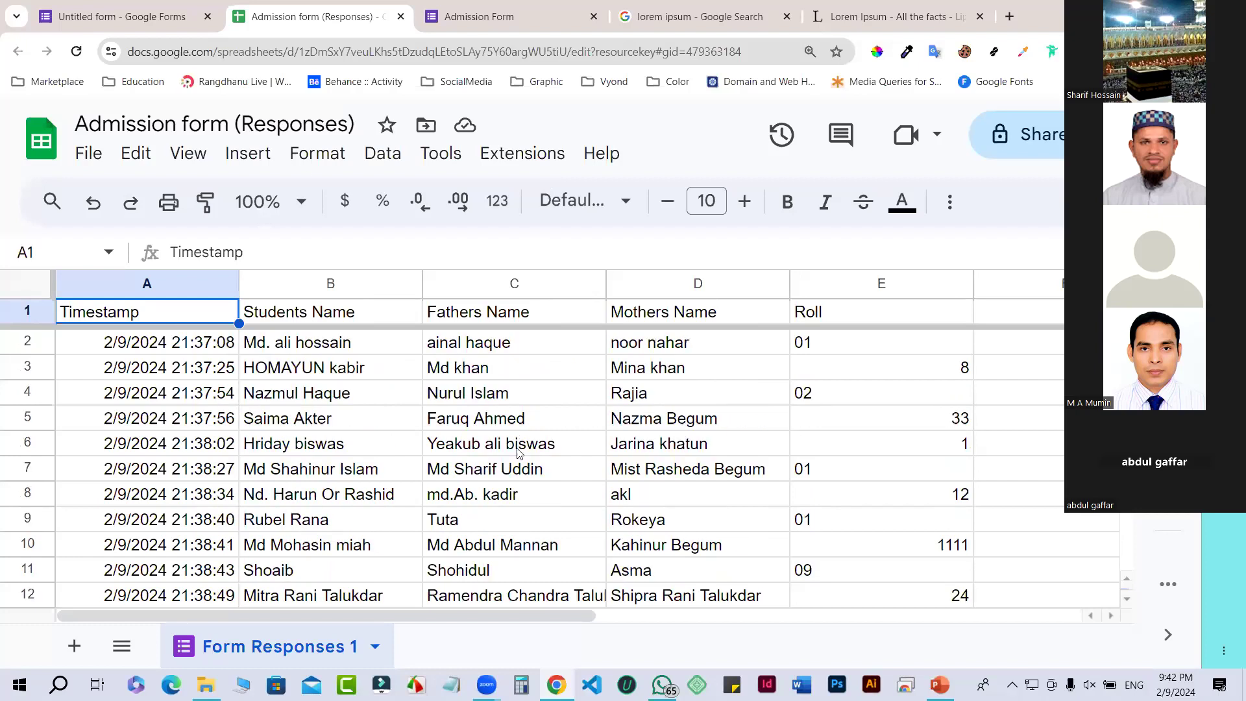
pyautogui.scroll(-4, 517, 452)
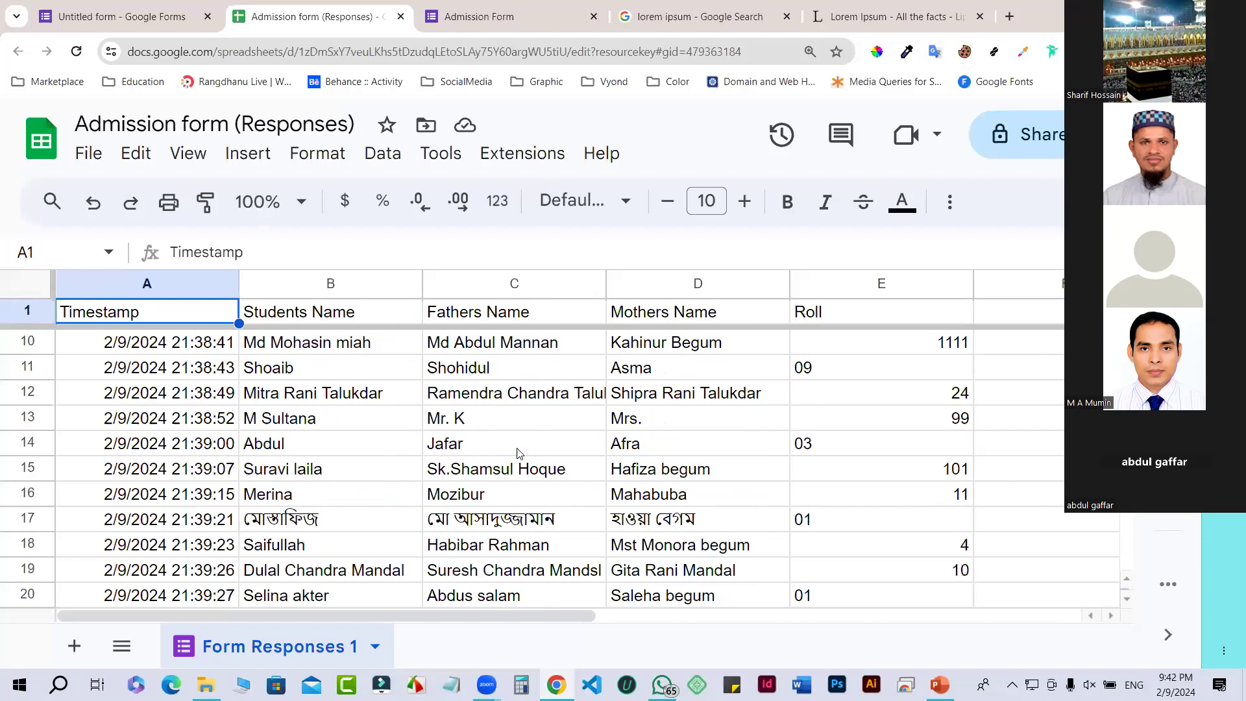
pyautogui.scroll(-1, 517, 452)
pyautogui.scroll(-1, 517, 452)
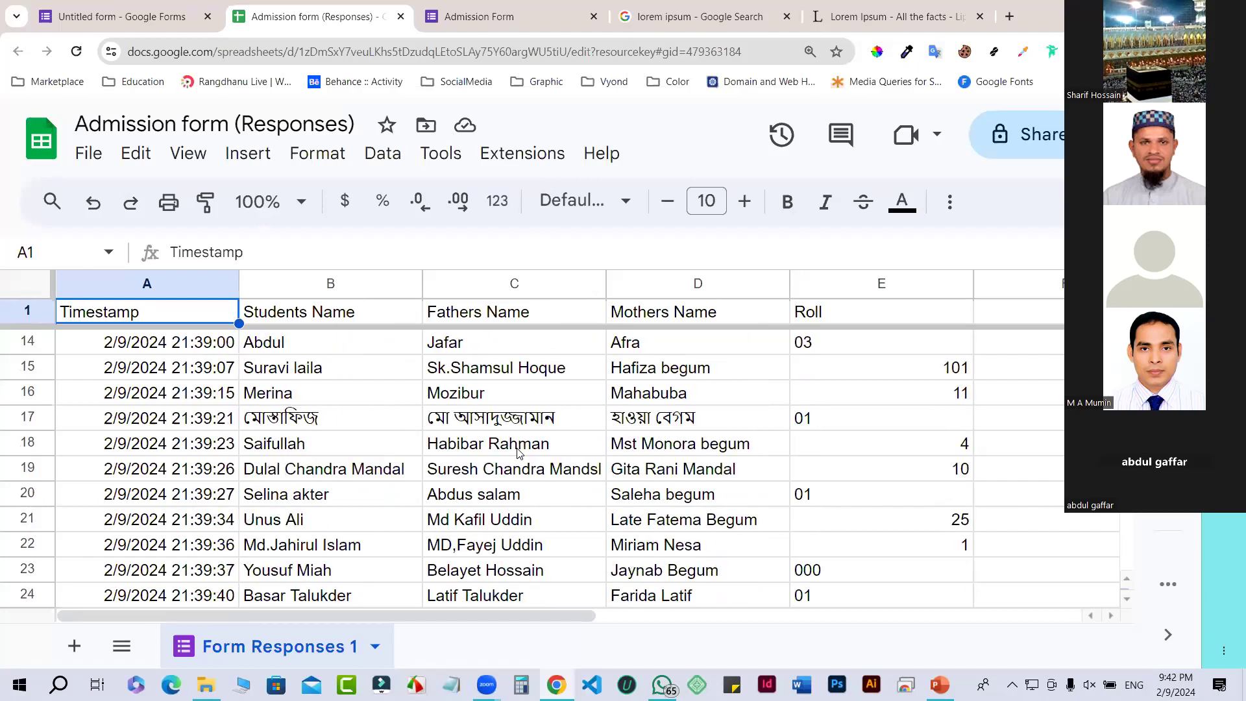
pyautogui.scroll(-3, 517, 453)
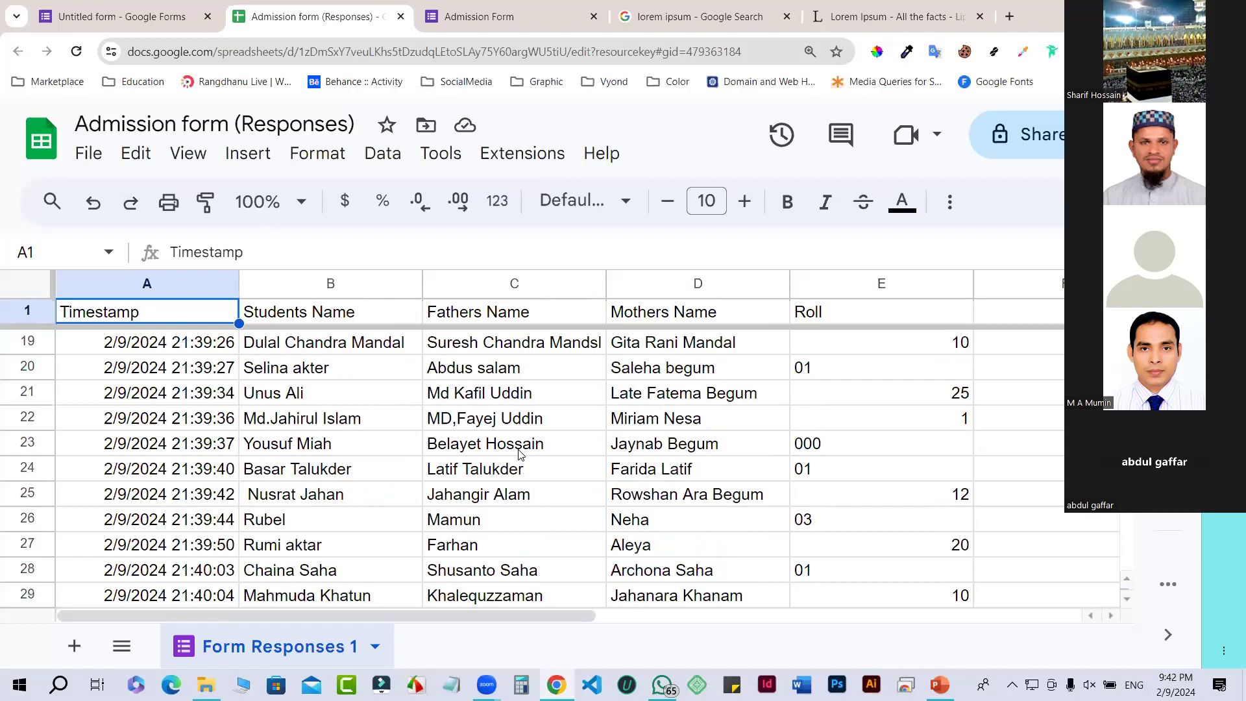
pyautogui.scroll(-4, 519, 452)
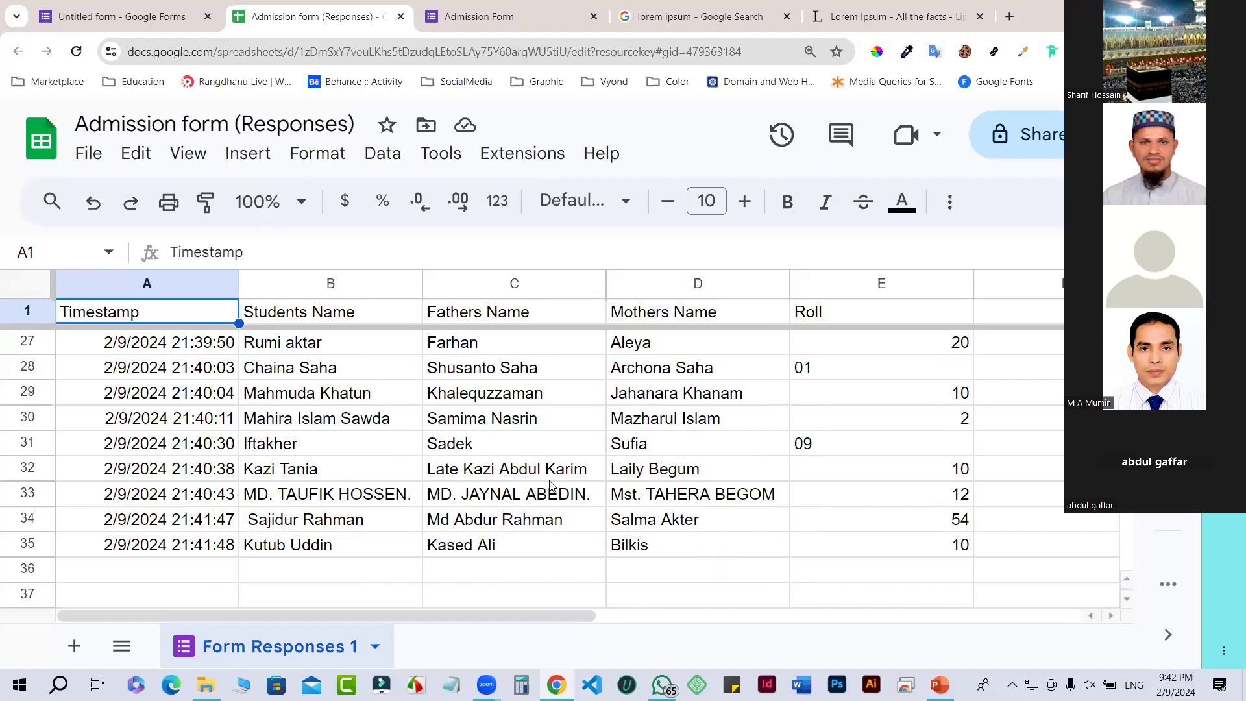
# Step: Recheck the student, father, mother and roll columns from the last submission back to row 2
pyautogui.scroll(1, 550, 484)
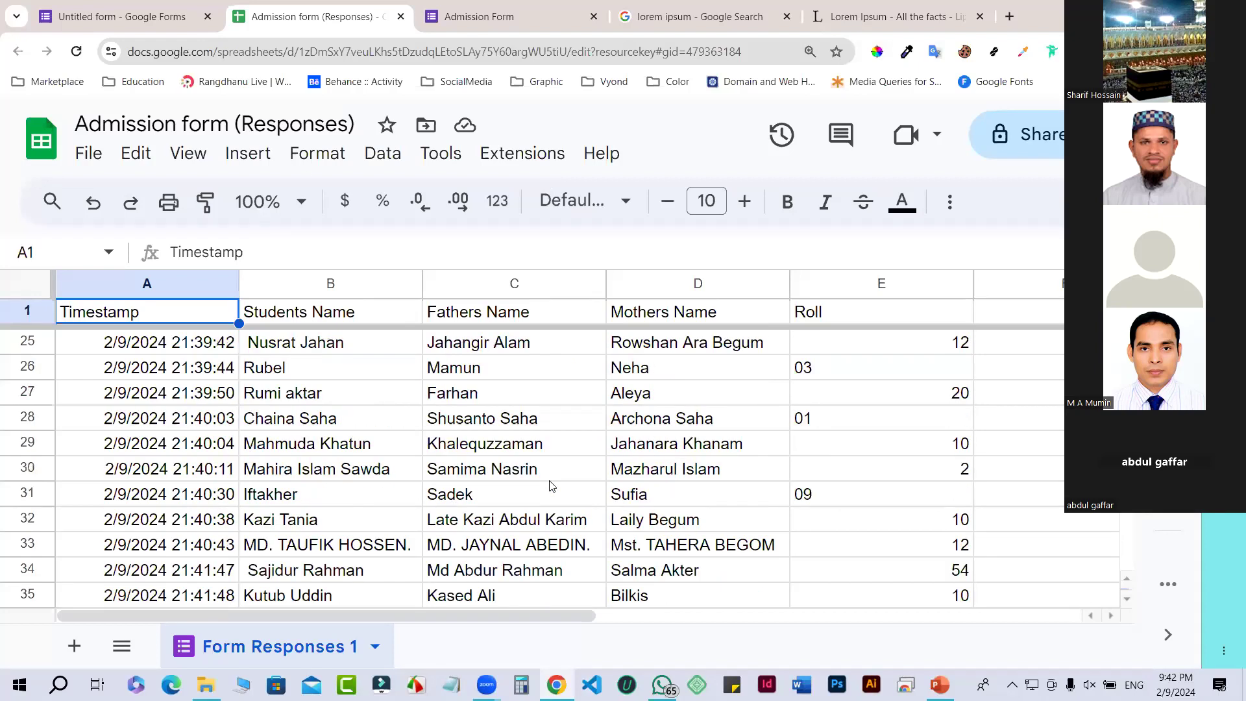
pyautogui.scroll(1, 551, 485)
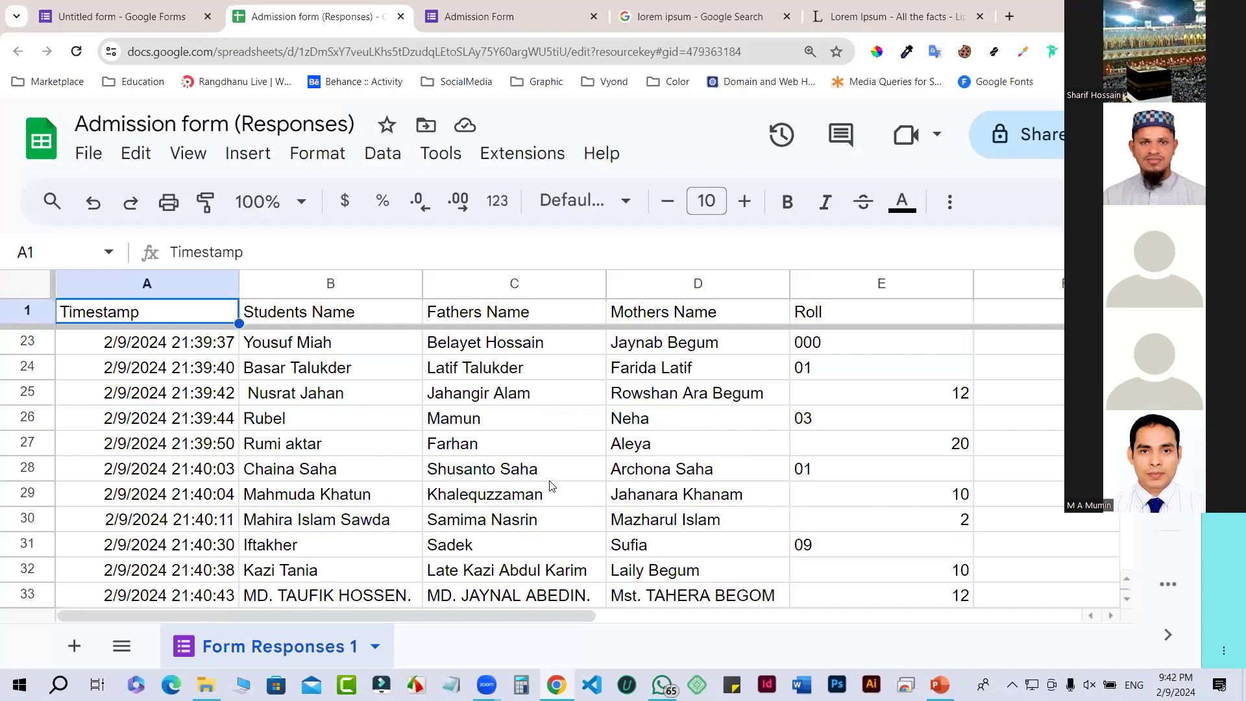
pyautogui.scroll(2, 550, 485)
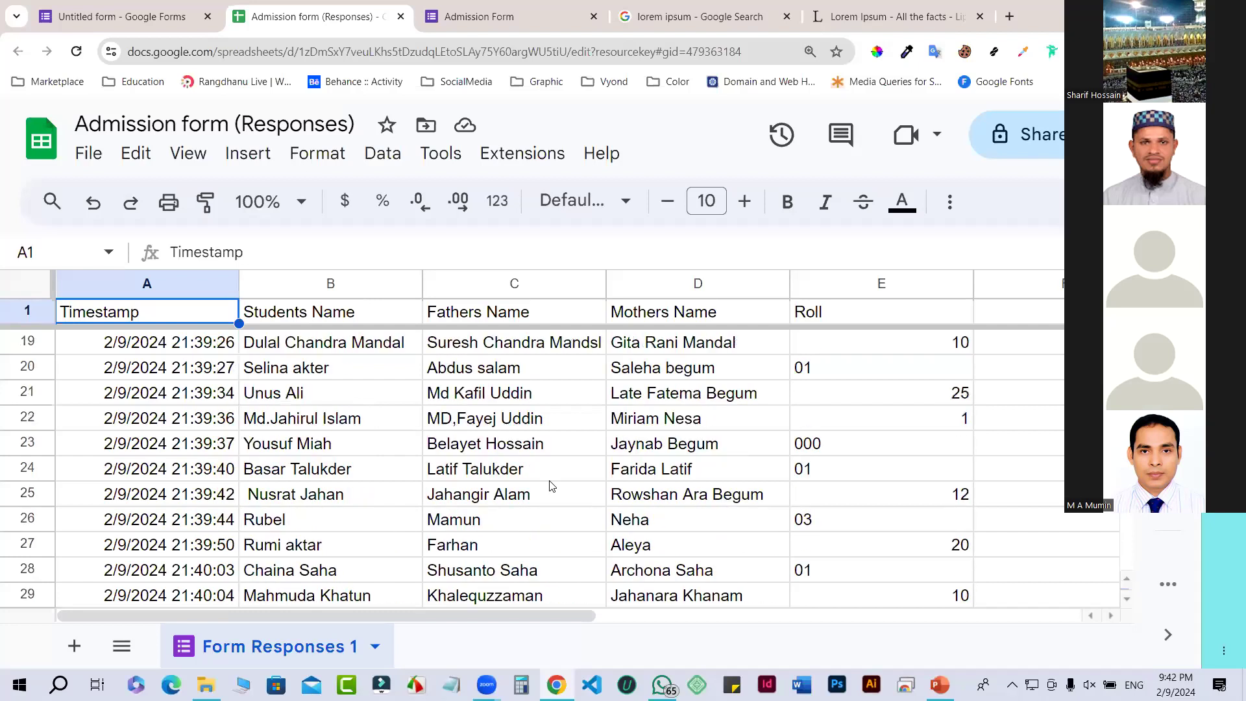
pyautogui.scroll(1, 550, 485)
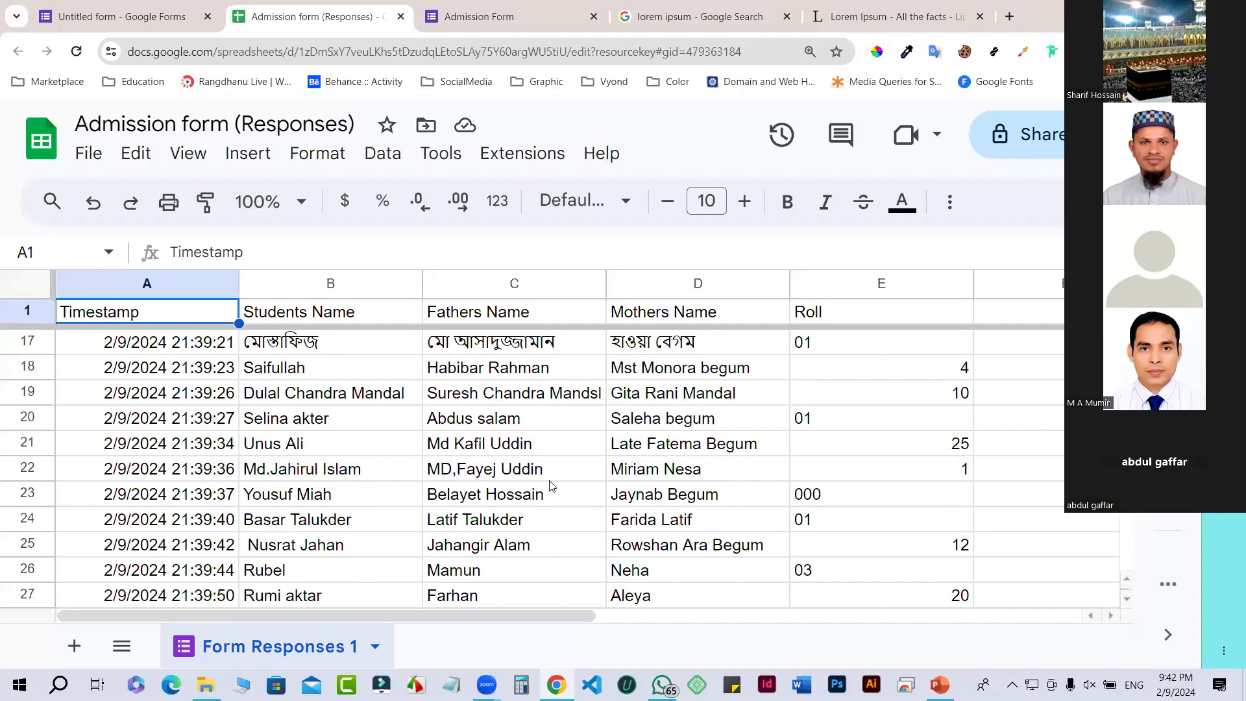
pyautogui.scroll(1, 551, 486)
pyautogui.scroll(3, 551, 485)
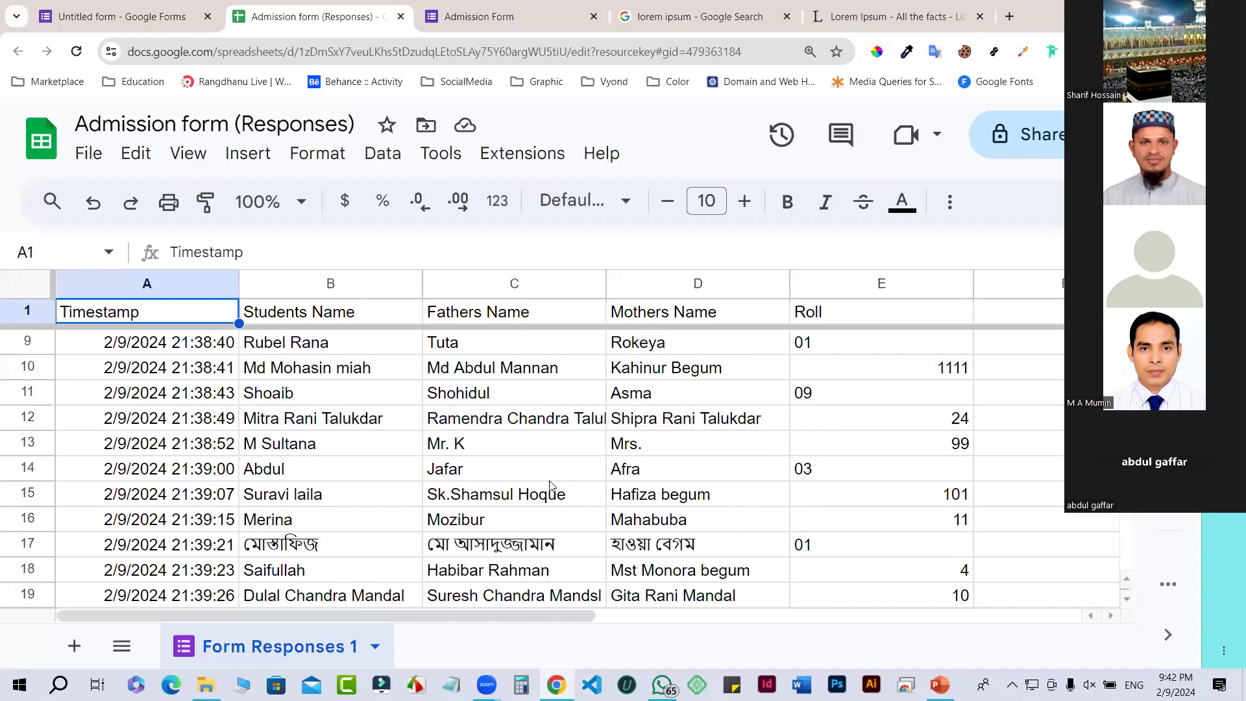
pyautogui.scroll(2, 551, 485)
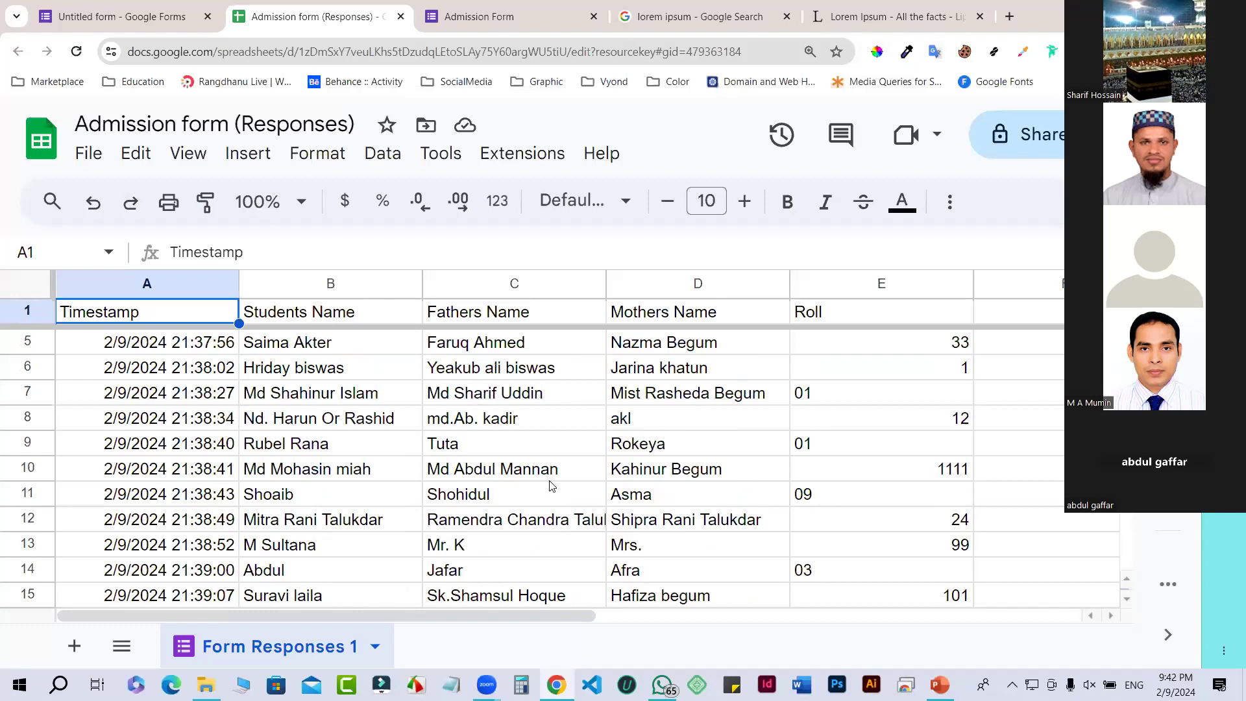
pyautogui.scroll(2, 550, 486)
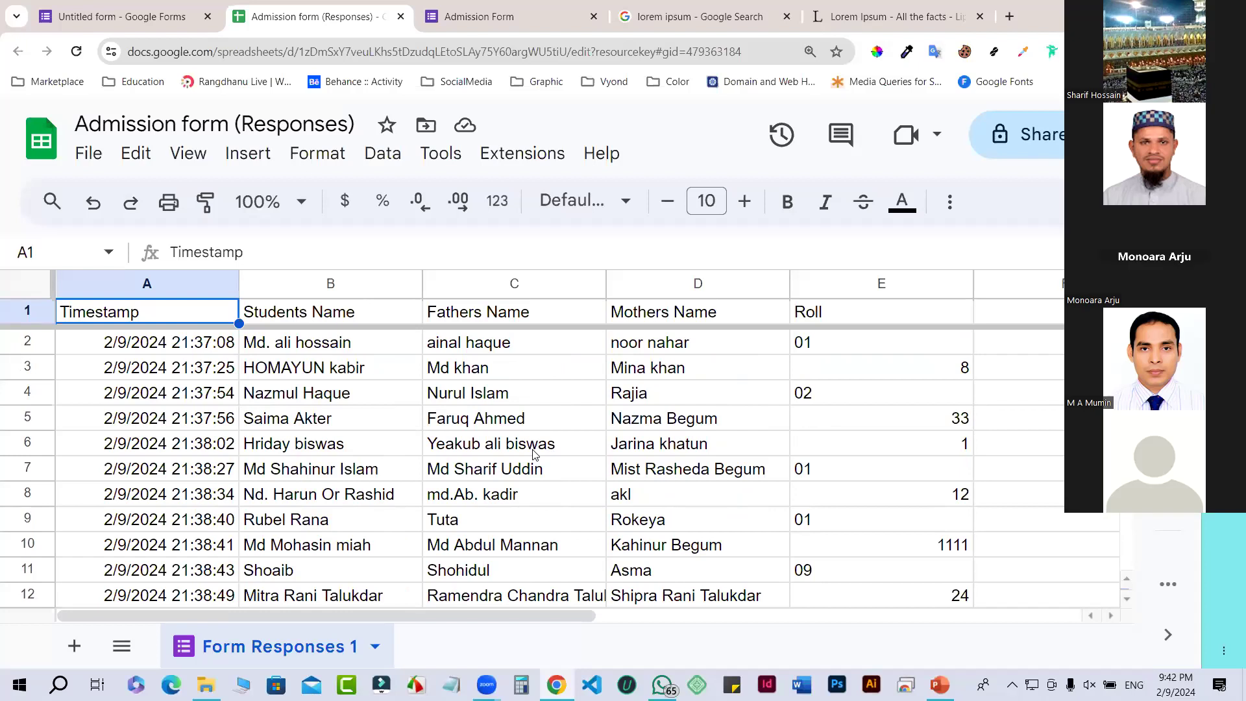
# Step: Examine the Students Name column through all submissions and check below the last filled row for newly arrived responses
pyautogui.scroll(-1, 533, 452)
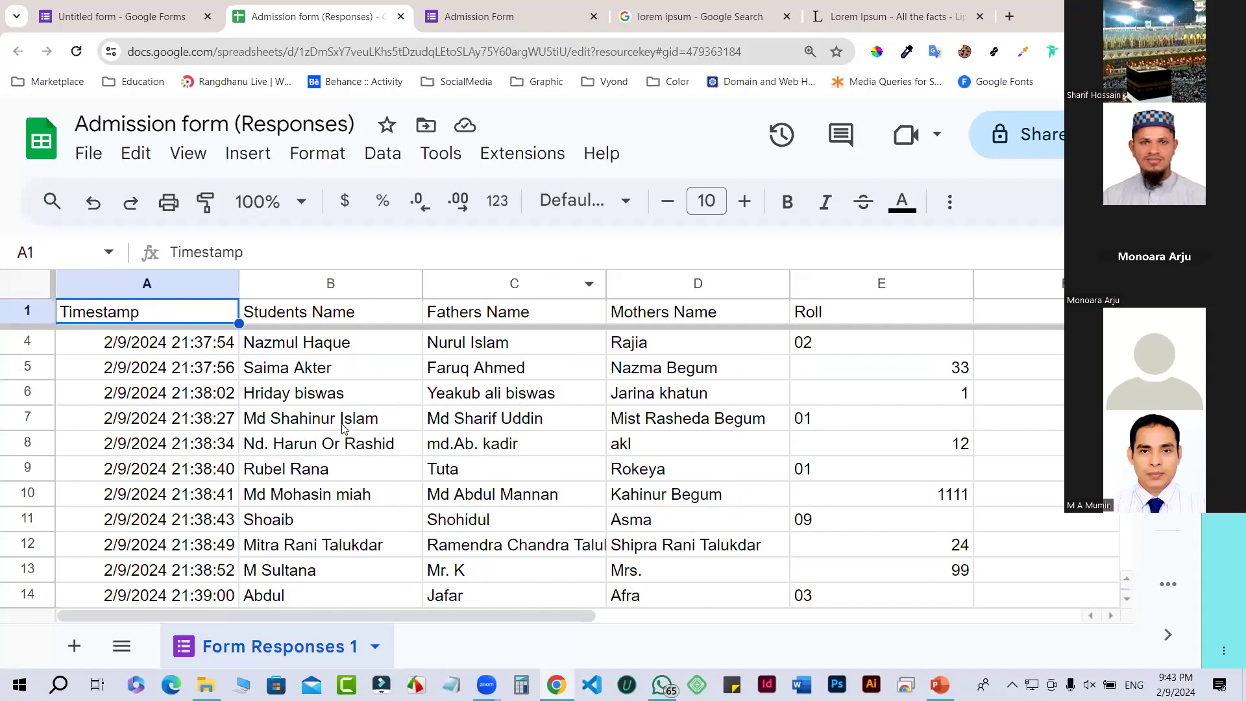
pyautogui.scroll(1, 340, 439)
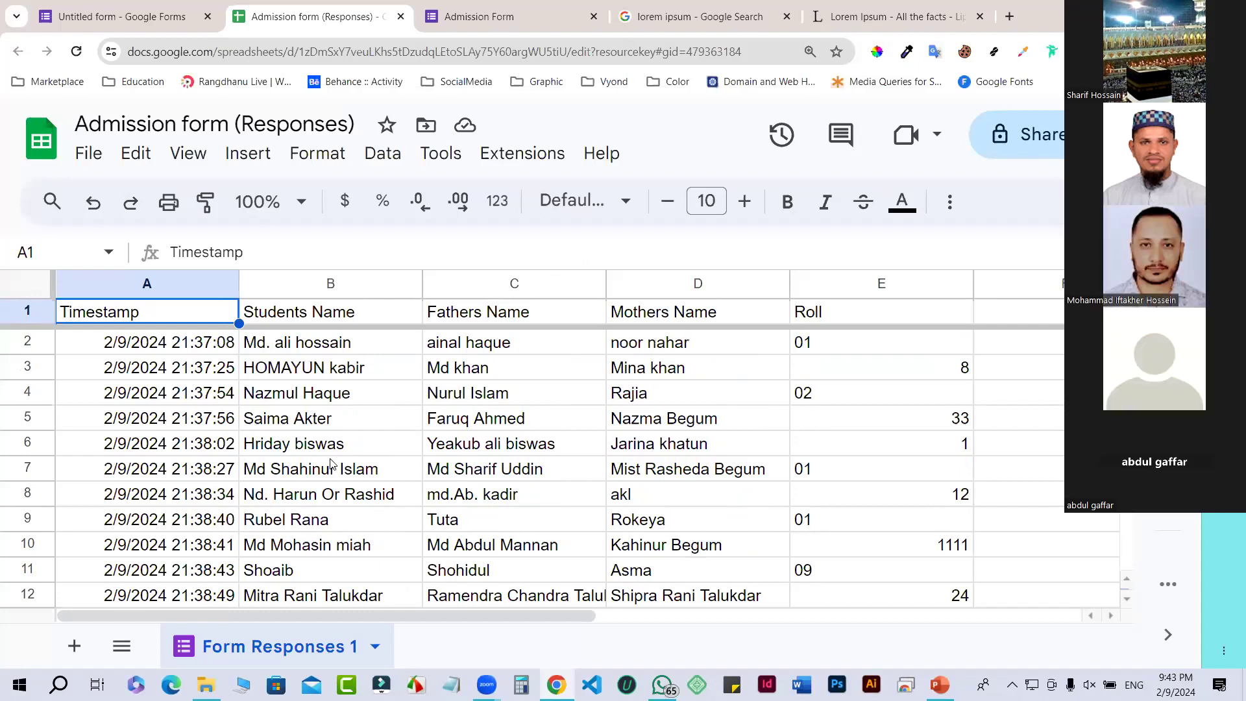
pyautogui.scroll(-1, 331, 464)
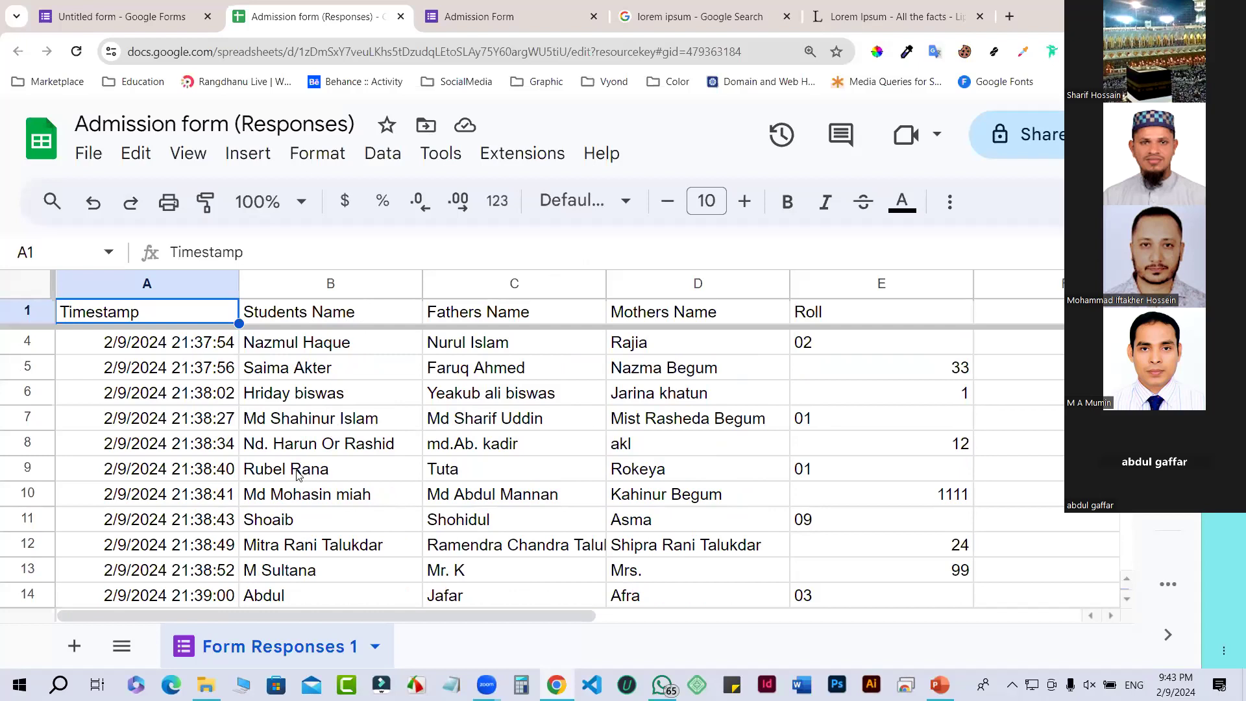
pyautogui.scroll(-1, 298, 470)
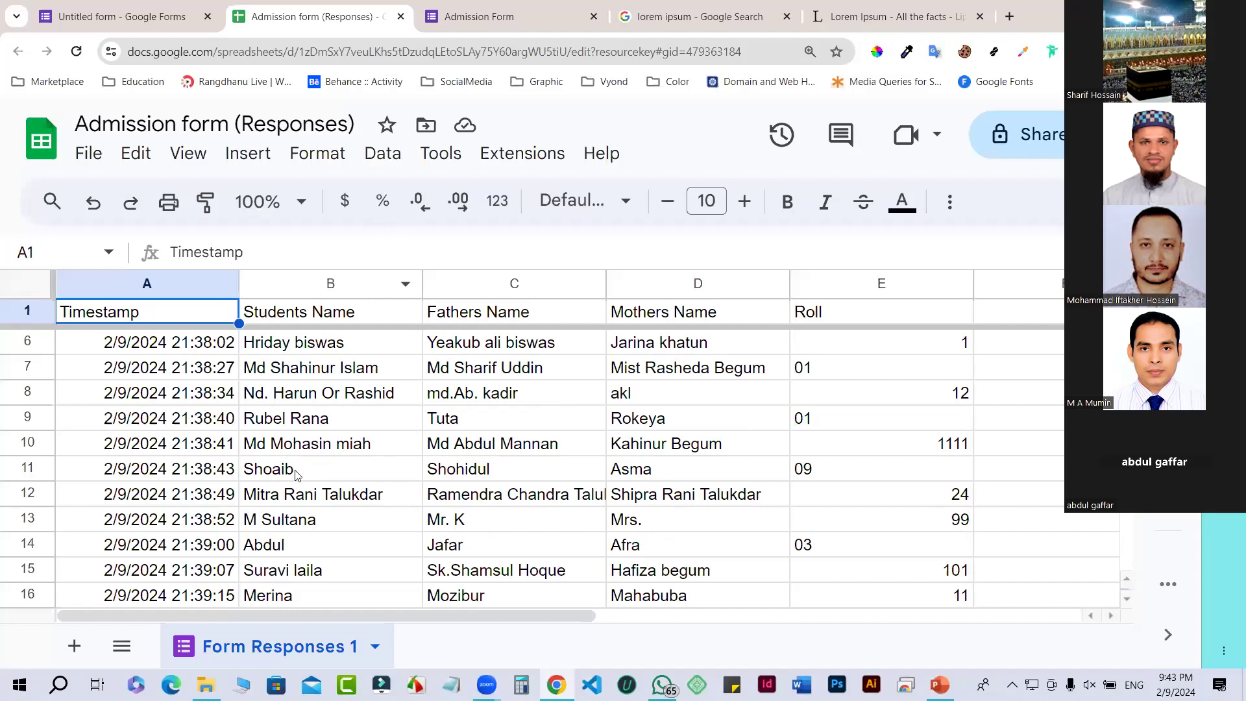
pyautogui.scroll(-2, 296, 476)
pyautogui.scroll(-1, 296, 476)
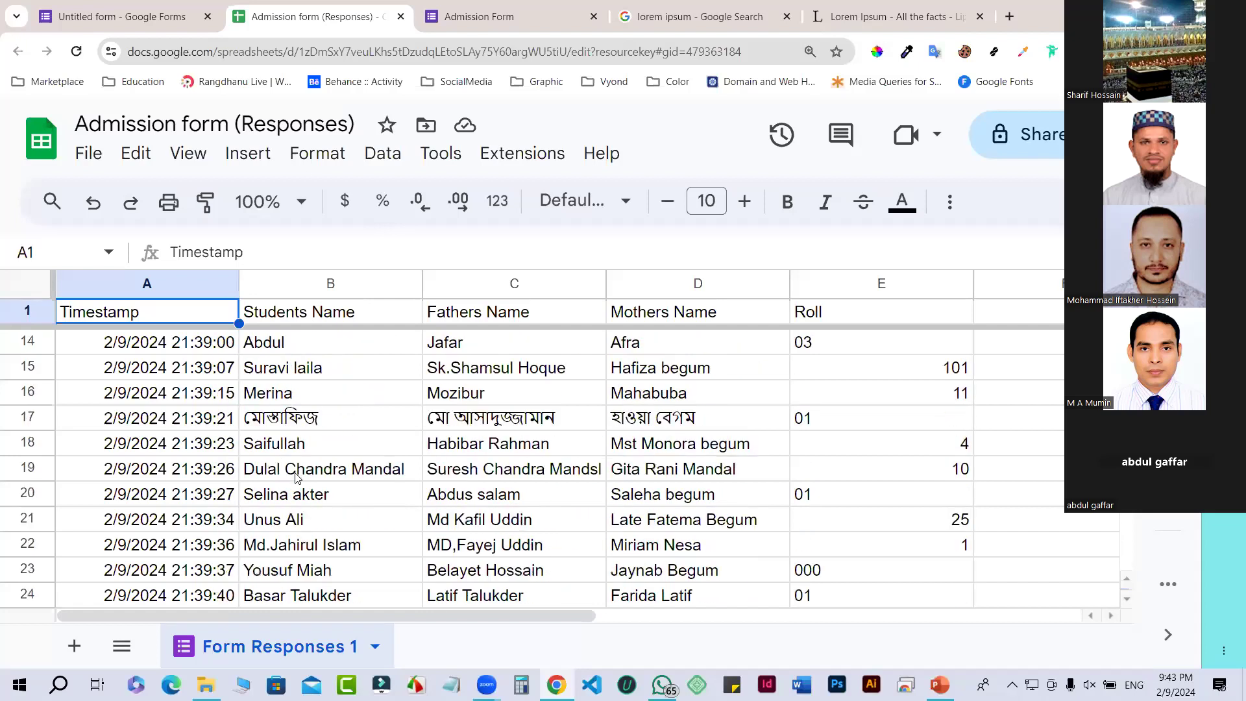
pyautogui.scroll(-2, 295, 476)
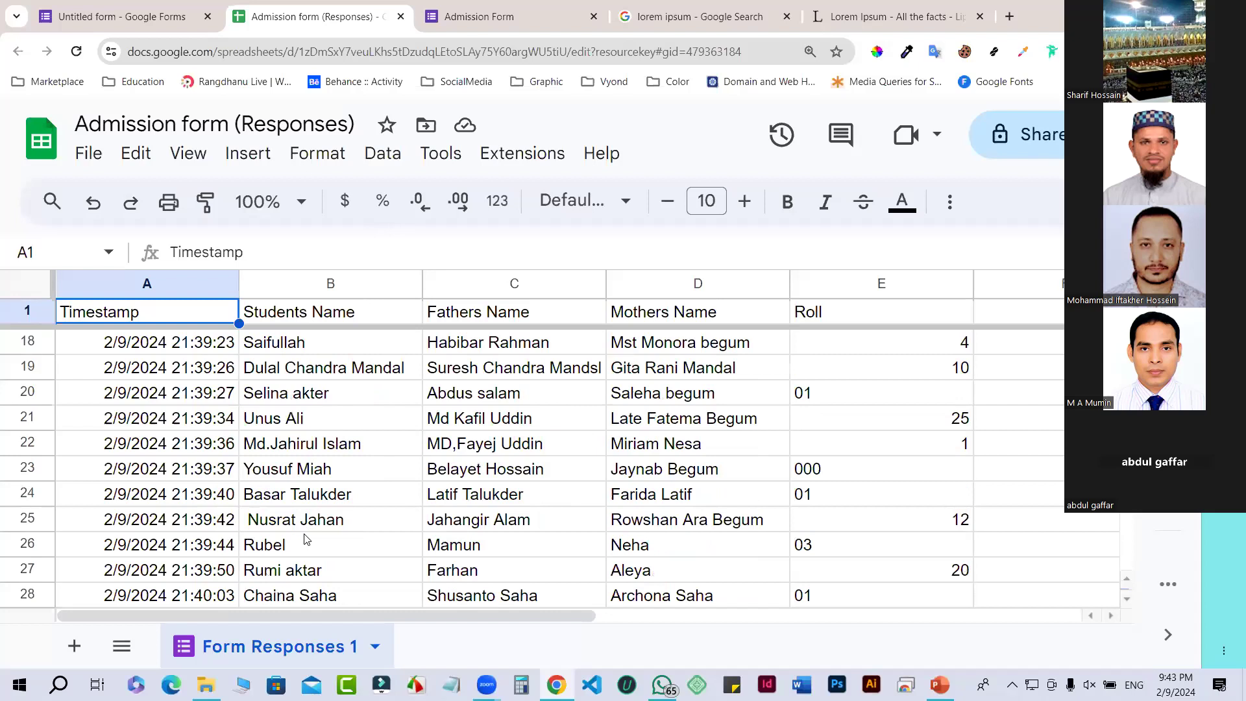
pyautogui.scroll(-1, 305, 538)
pyautogui.scroll(-1, 305, 538)
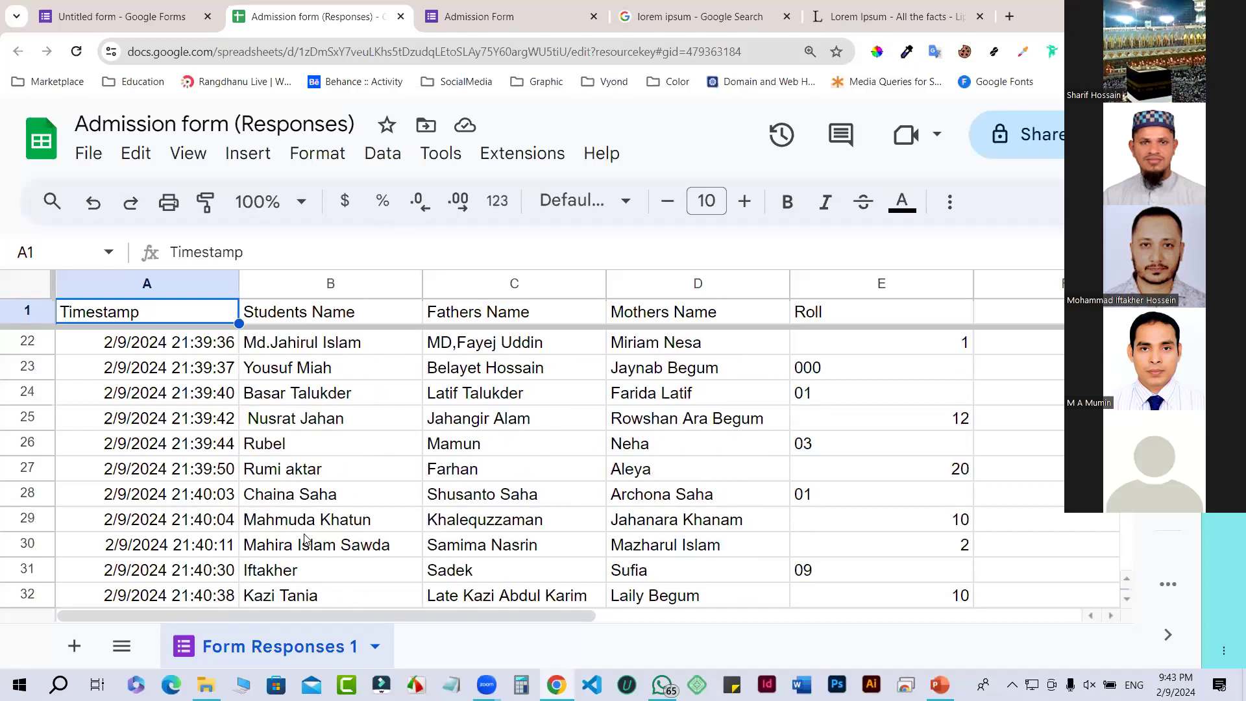
pyautogui.scroll(-2, 305, 539)
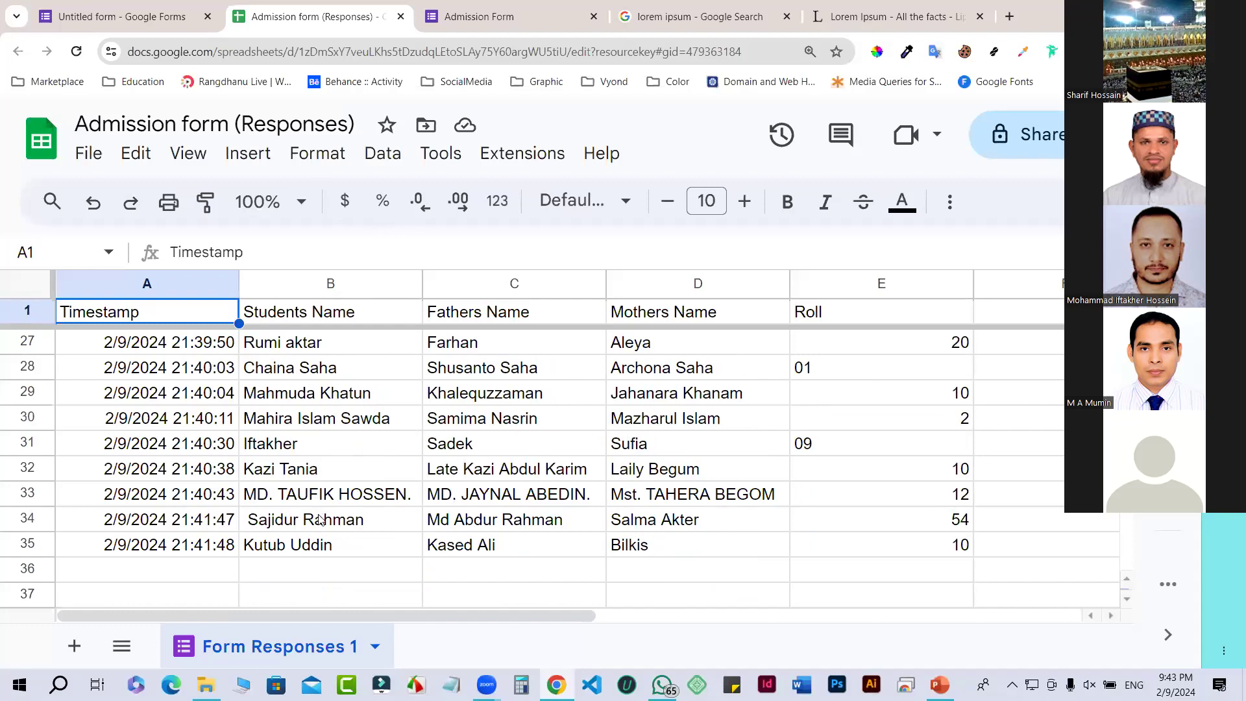
pyautogui.scroll(-1, 320, 519)
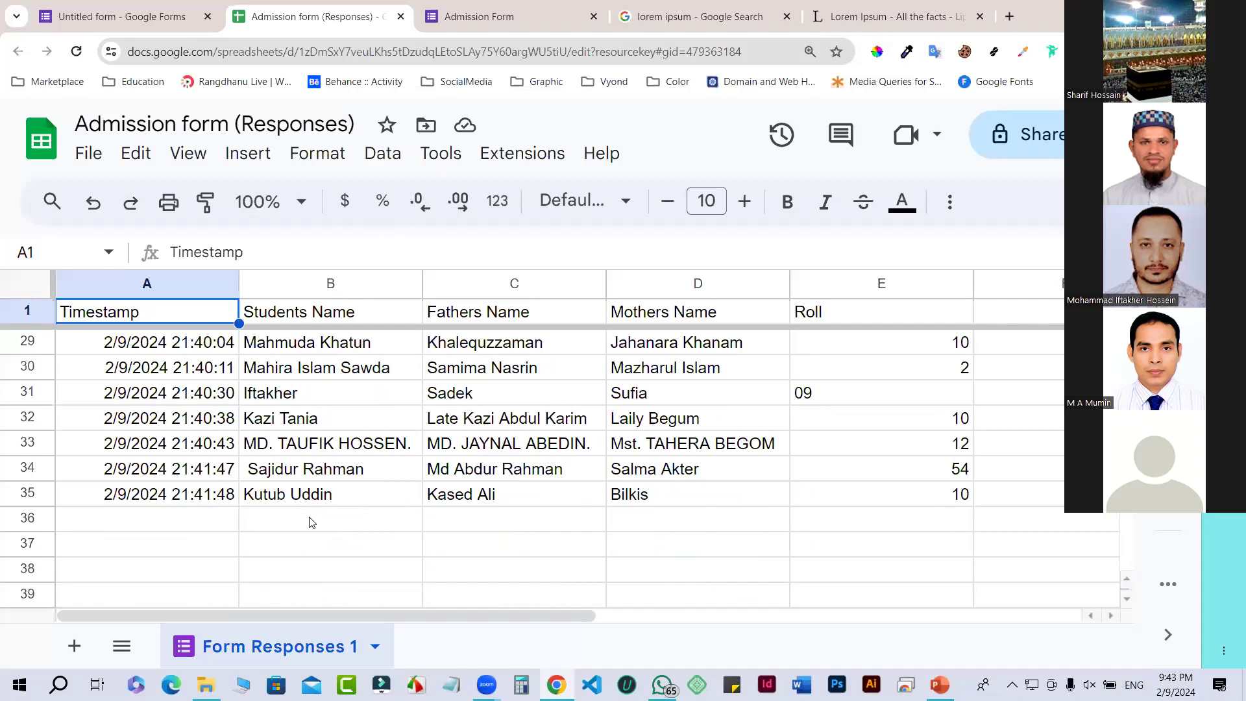
pyautogui.scroll(1, 310, 523)
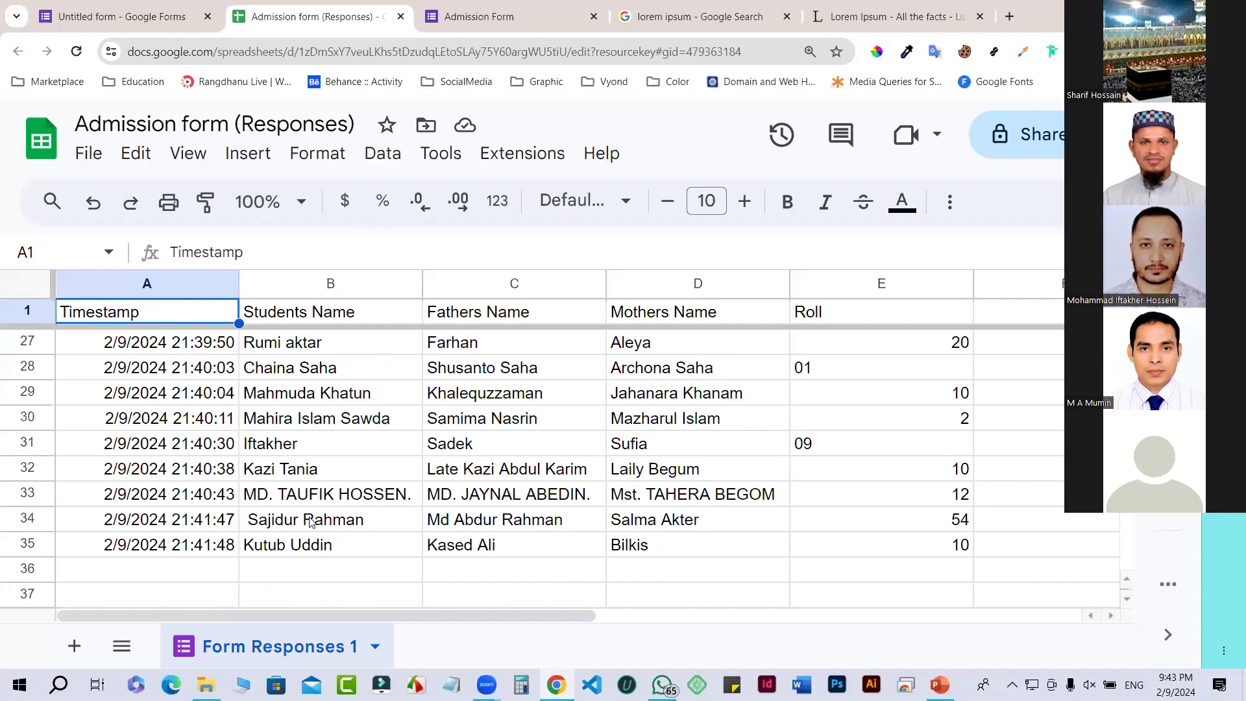
pyautogui.scroll(1, 310, 523)
pyautogui.scroll(-4, 315, 500)
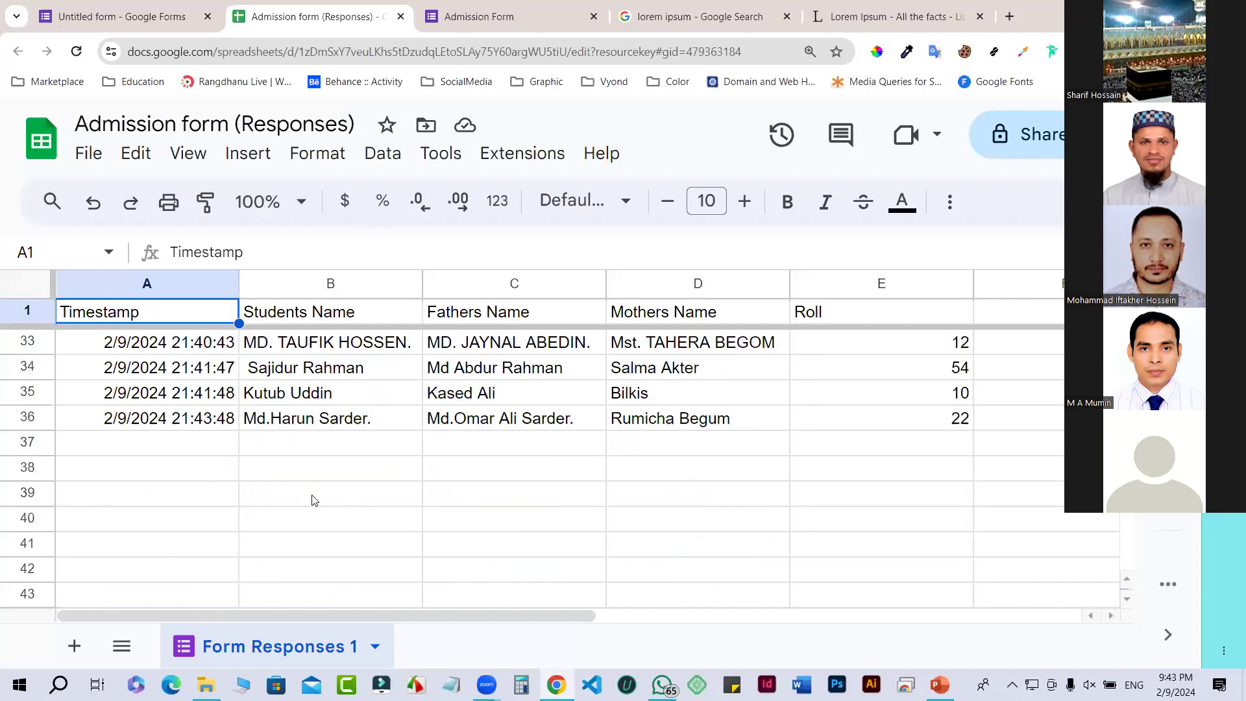
# Step: Compare the first rows of the response sheet with the form's own response overview in Google Forms
pyautogui.scroll(5, 319, 497)
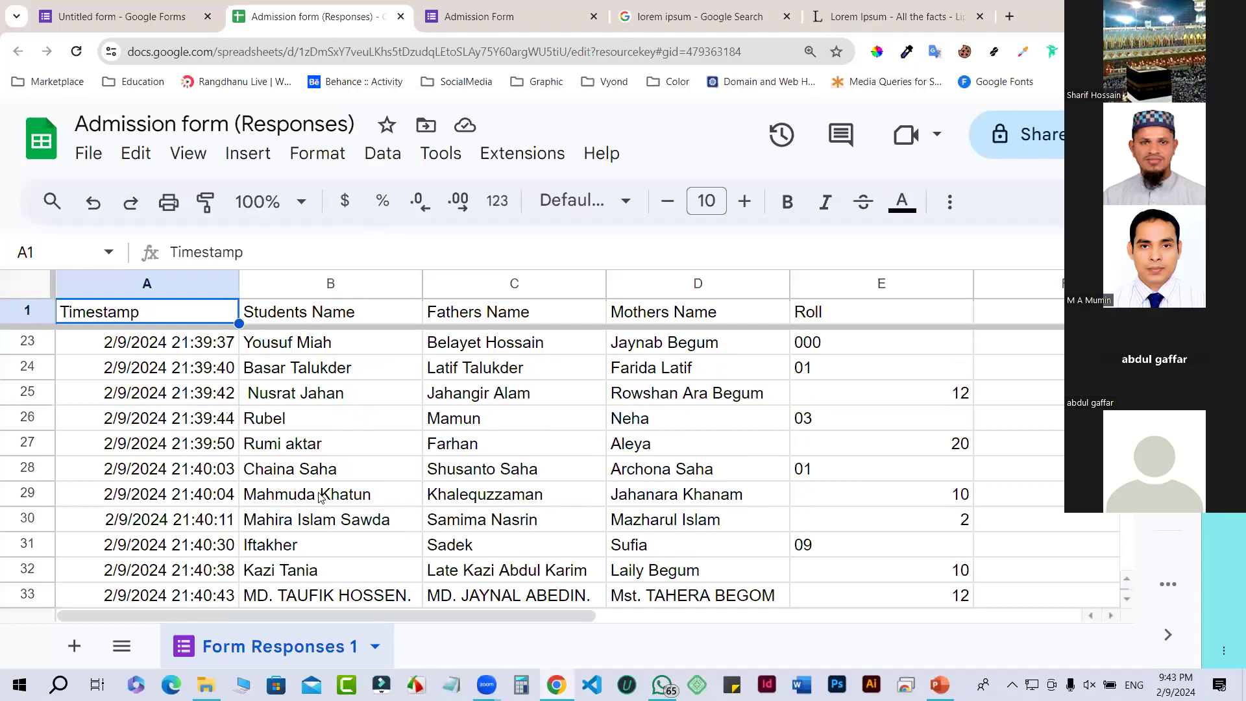
pyautogui.scroll(9, 314, 501)
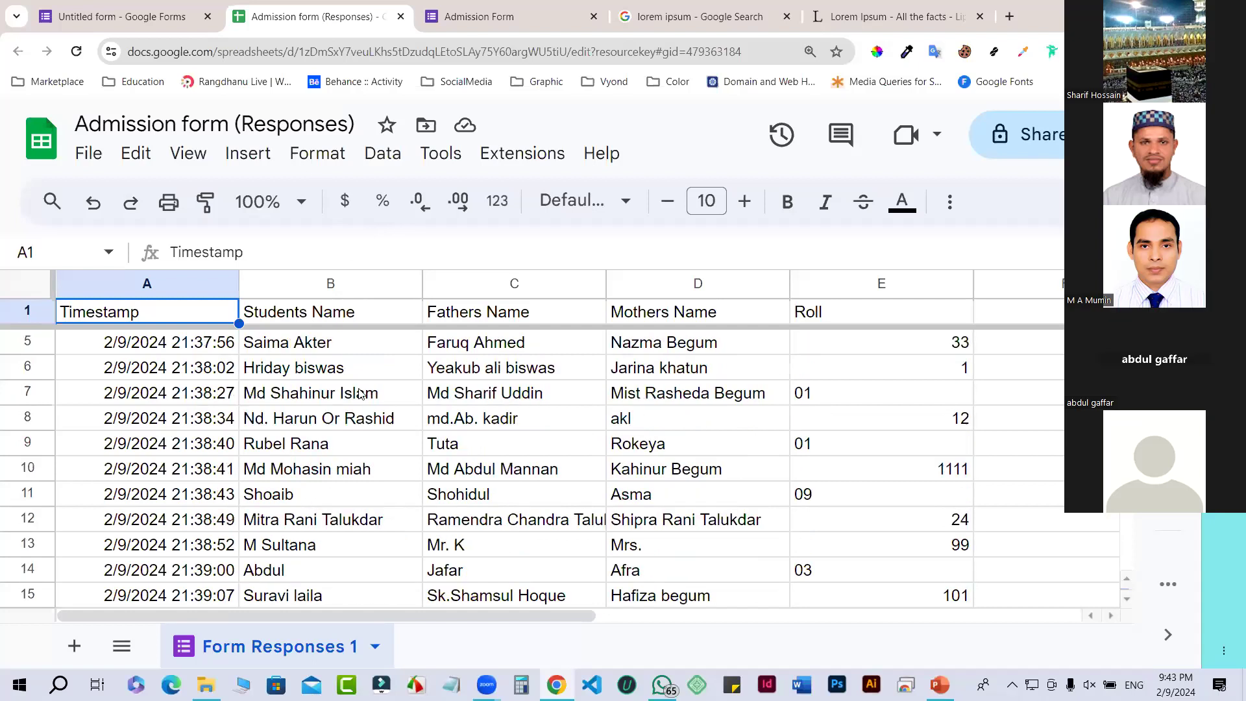
pyautogui.scroll(2, 355, 278)
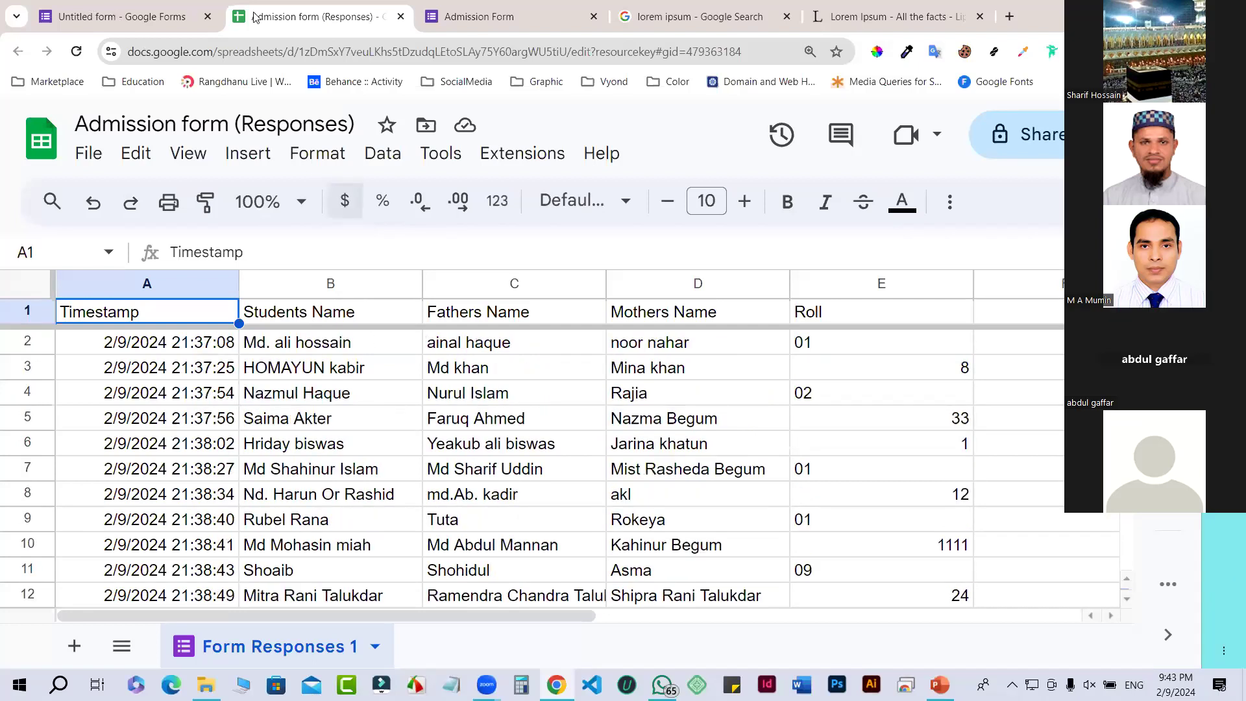
pyautogui.click(120, 16)
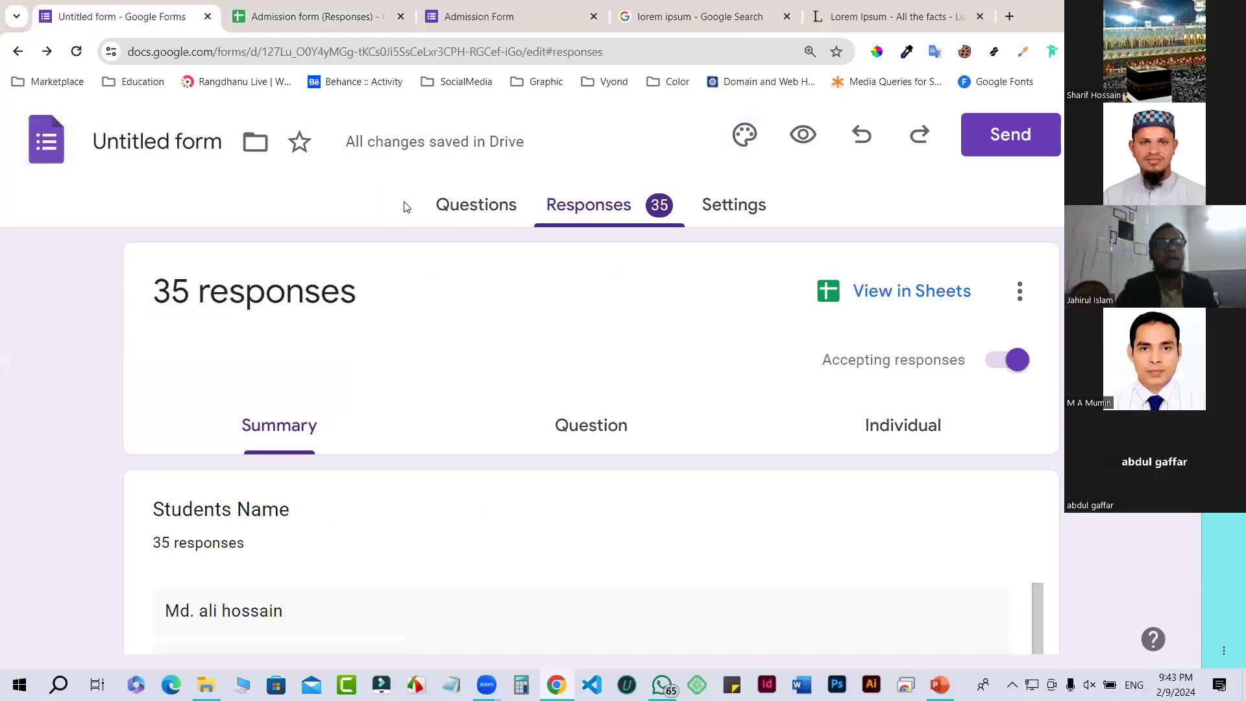
pyautogui.click(288, 21)
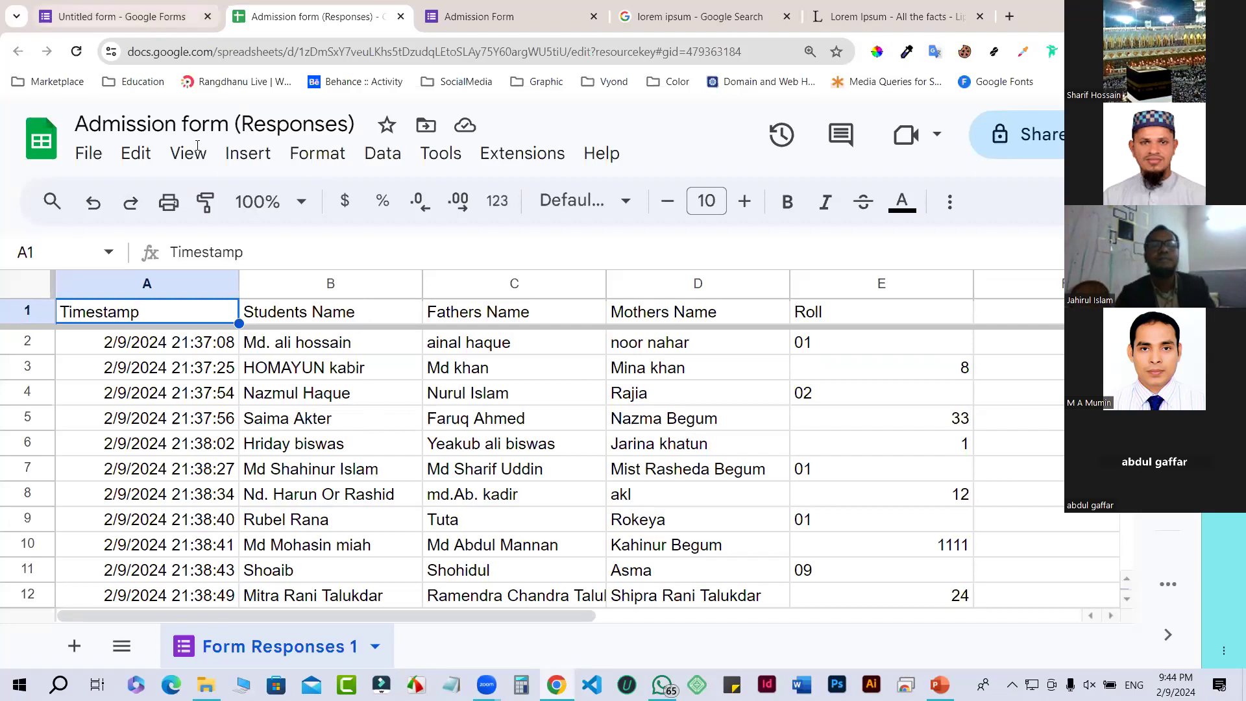
pyautogui.click(130, 17)
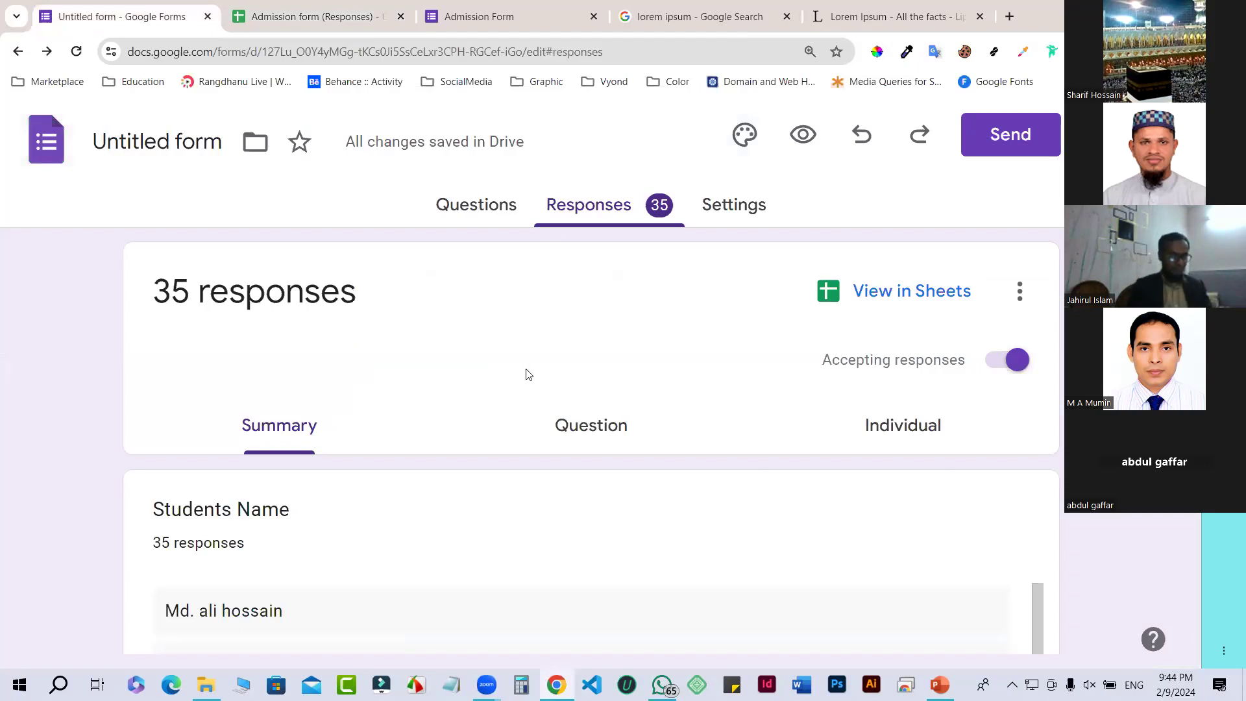
# Step: Examine the answers listed under Students Name in the form's response summary
pyautogui.scroll(-1, 528, 376)
pyautogui.scroll(-2, 529, 377)
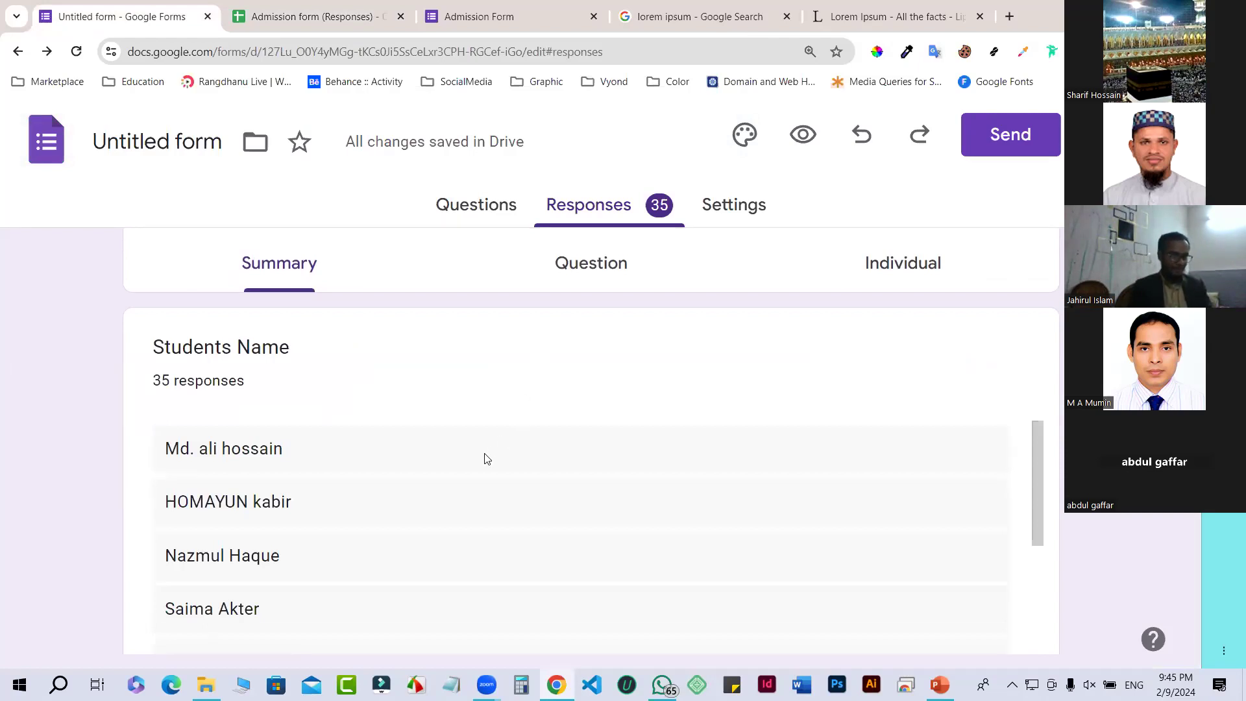
pyautogui.scroll(-2, 487, 458)
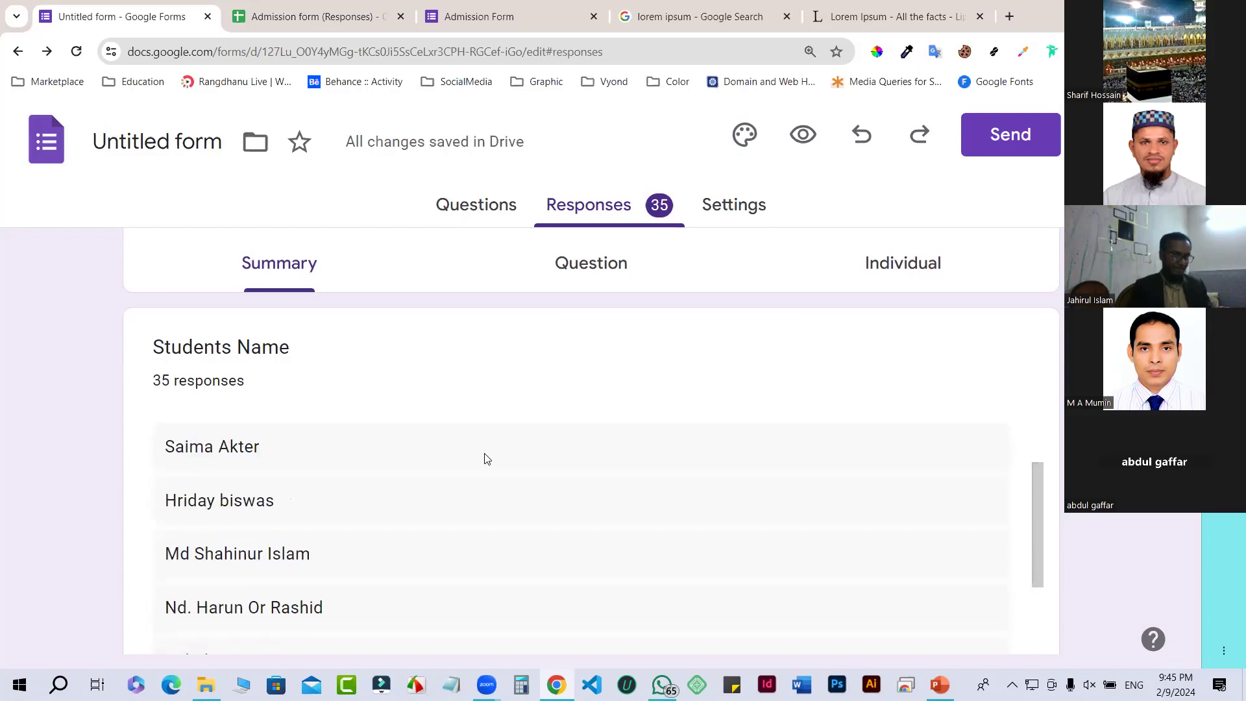
pyautogui.scroll(-1, 486, 458)
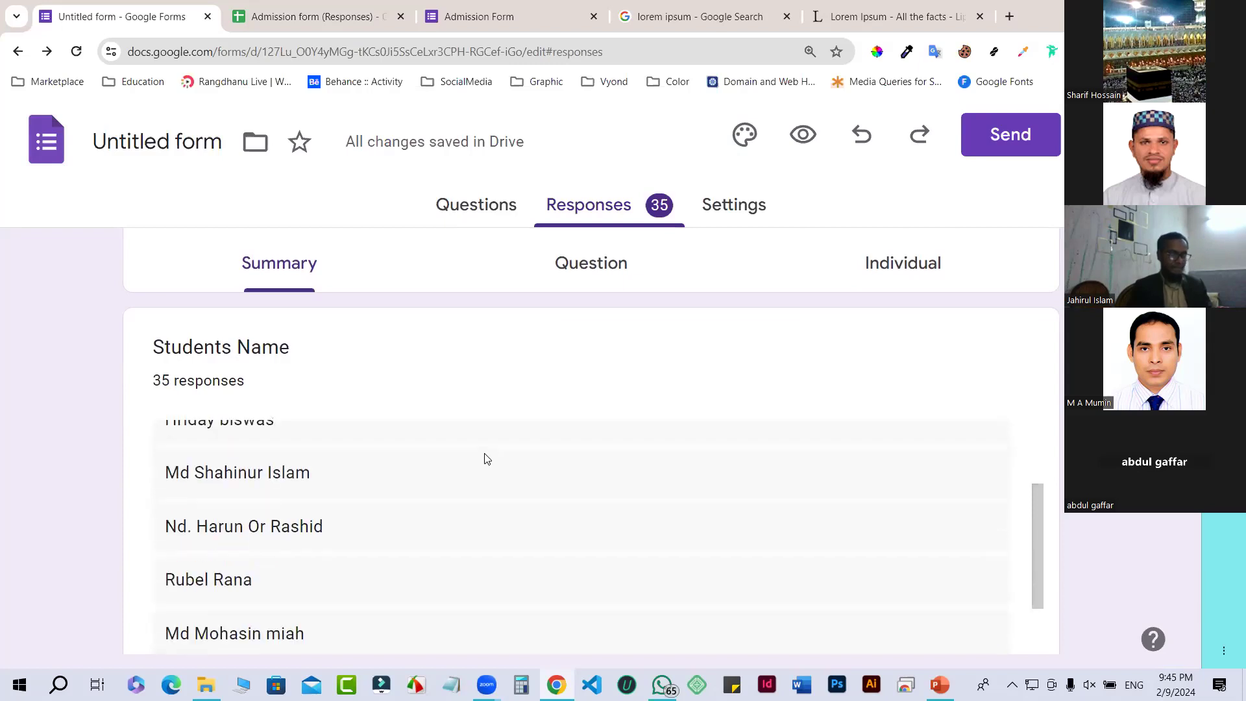
pyautogui.scroll(-3, 487, 459)
pyautogui.scroll(2, 487, 459)
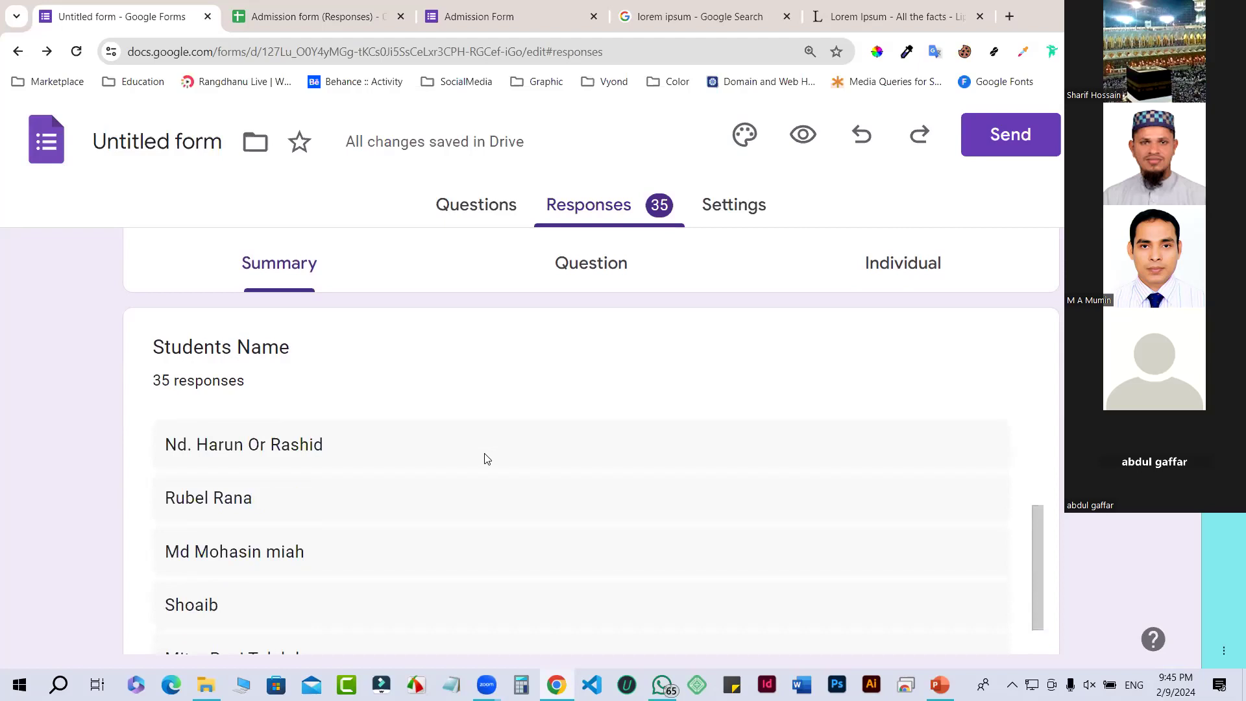
pyautogui.scroll(5, 487, 459)
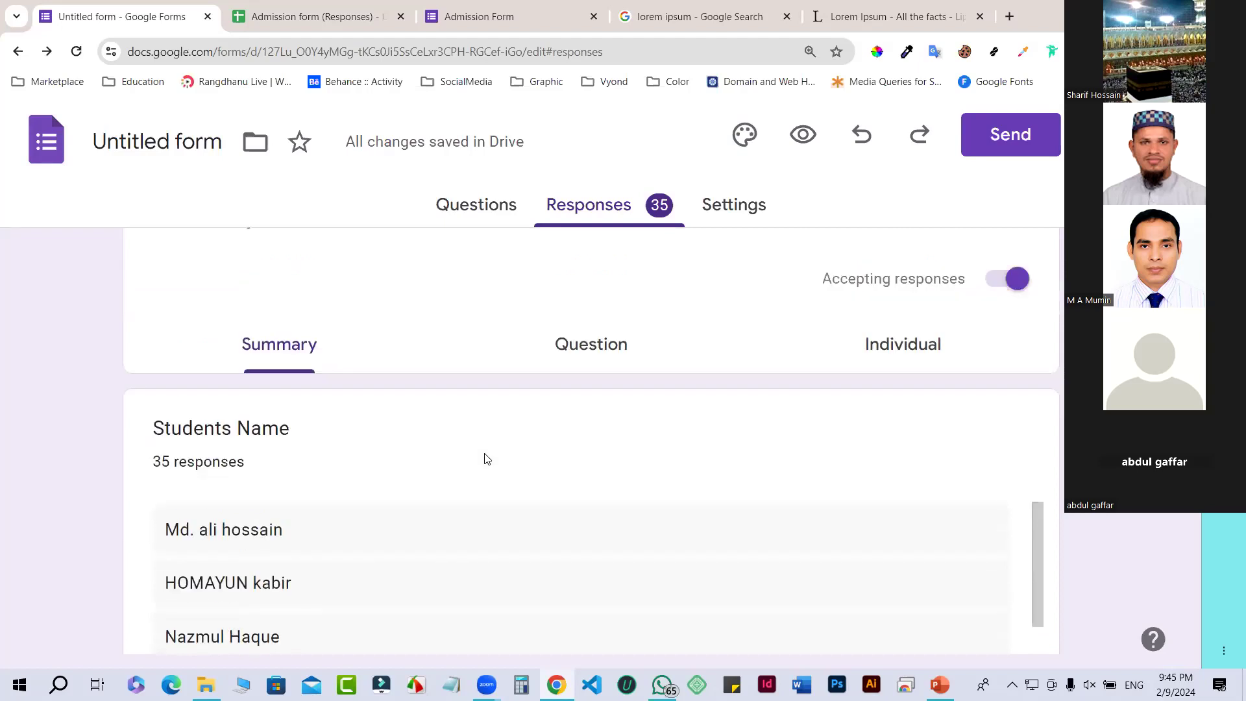
# Step: Review the response summary from its heading through the first answers under Students Name once more
pyautogui.scroll(1, 487, 459)
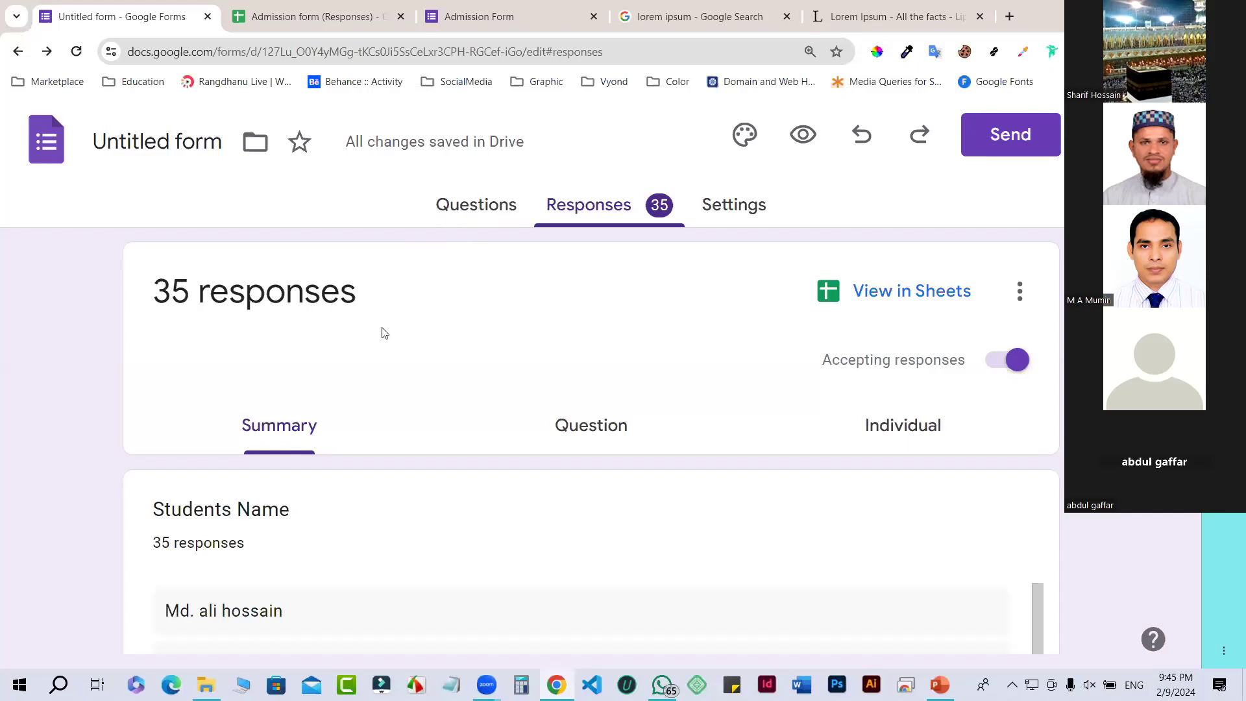
pyautogui.scroll(-3, 392, 342)
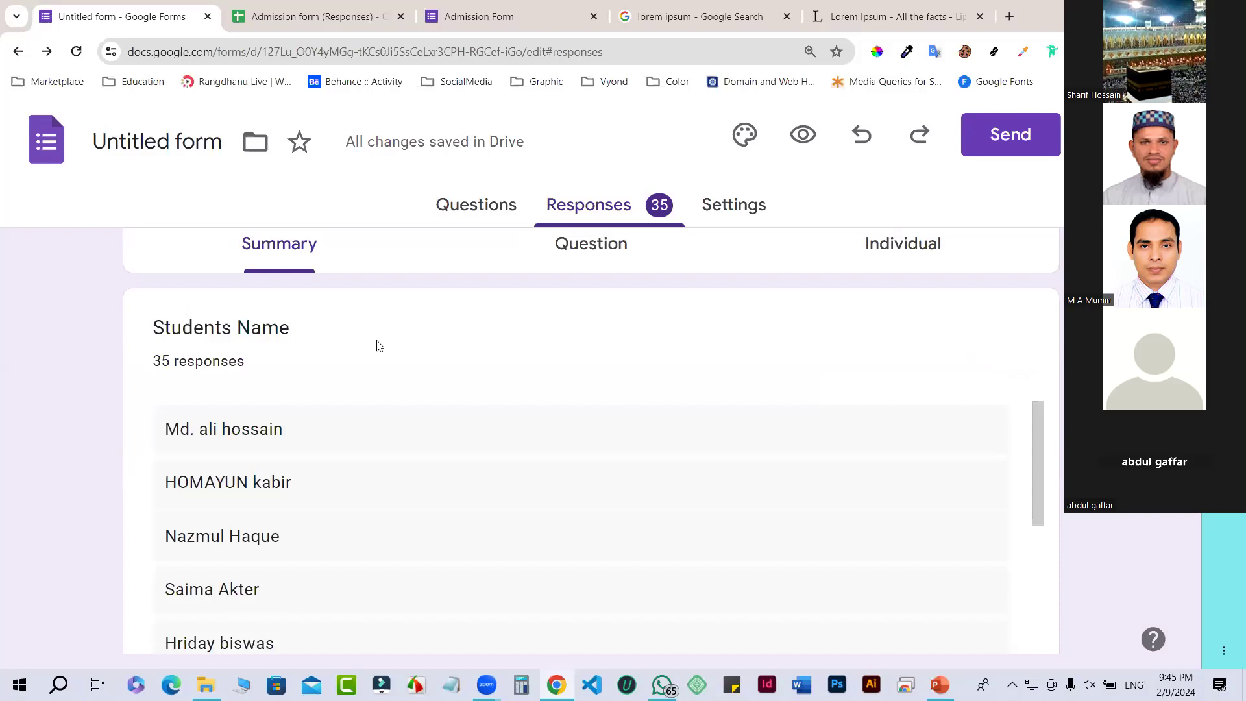
pyautogui.scroll(-4, 376, 344)
pyautogui.scroll(7, 459, 254)
# Step: Duplicate the required Roll question at the end of the form and title the copy "Mobile Number"
pyautogui.click(468, 209)
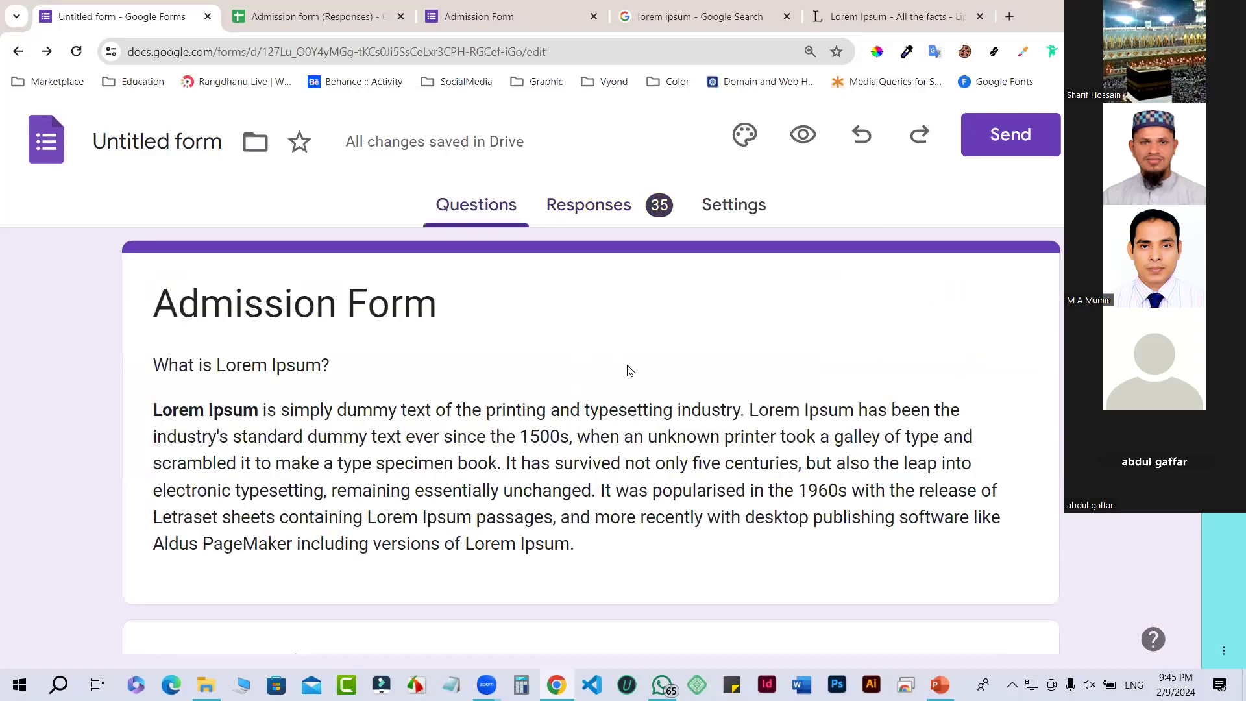
pyautogui.scroll(-5, 571, 396)
pyautogui.scroll(-5, 570, 392)
pyautogui.click(571, 398)
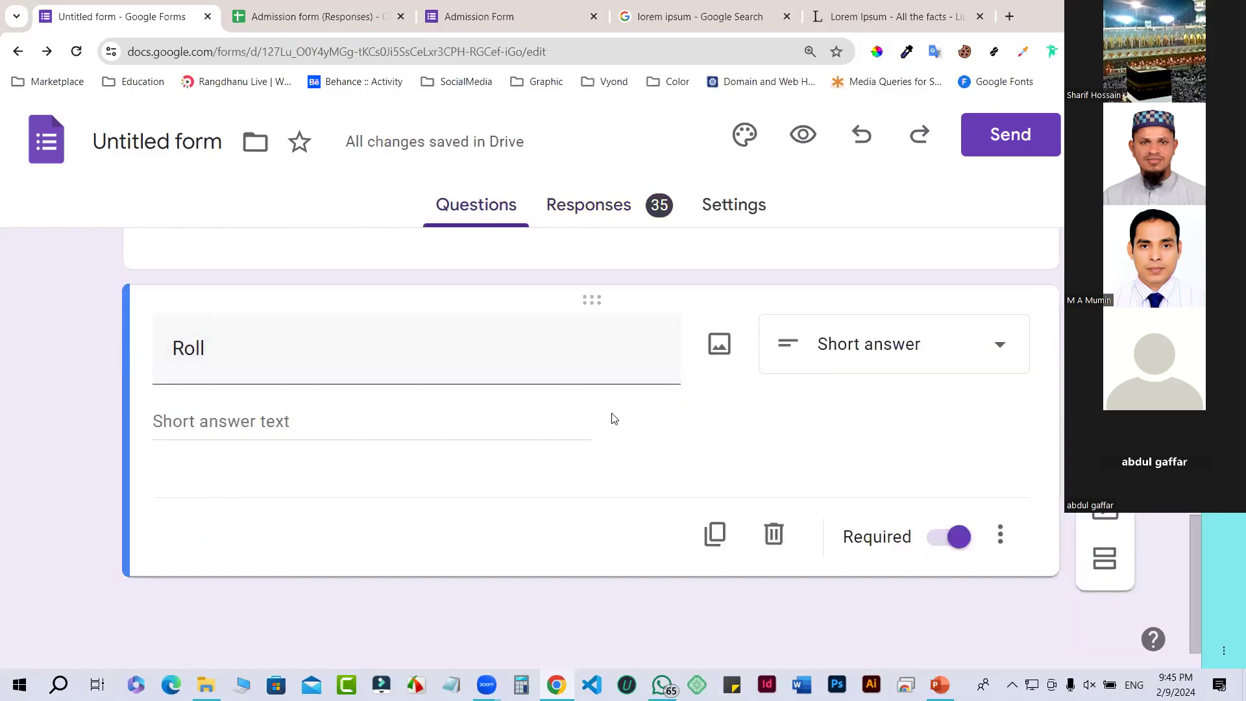
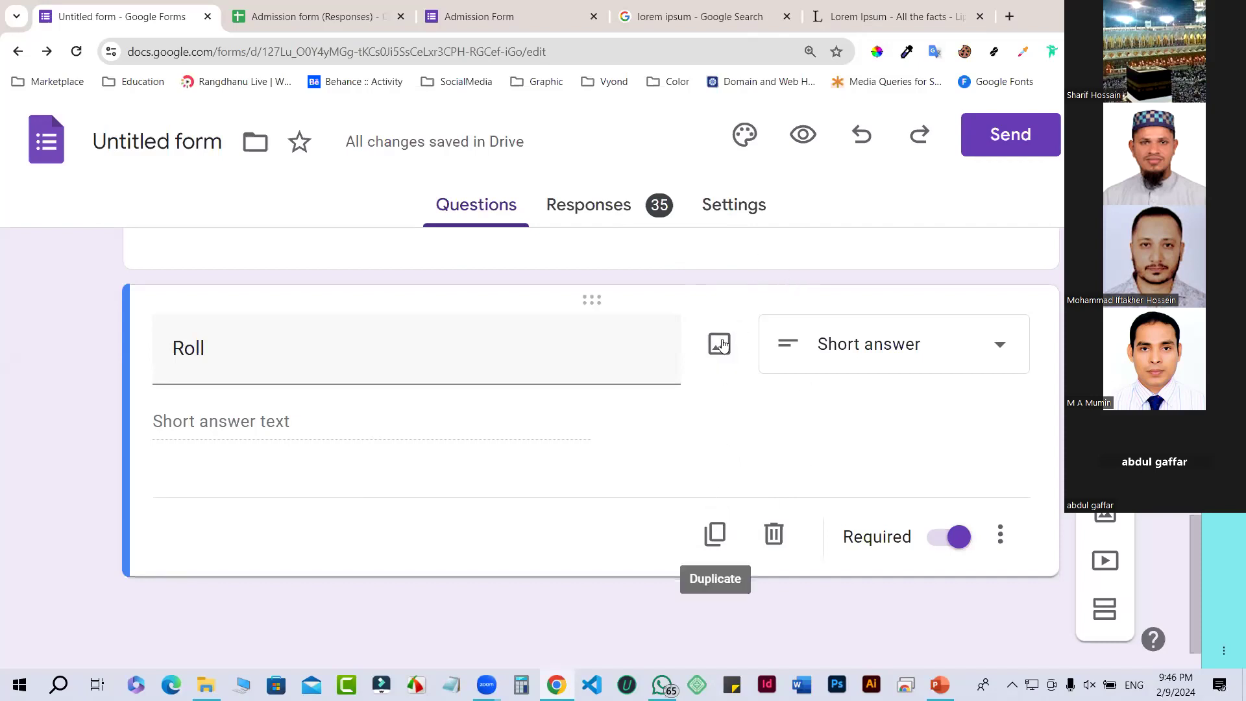
pyautogui.click(717, 533)
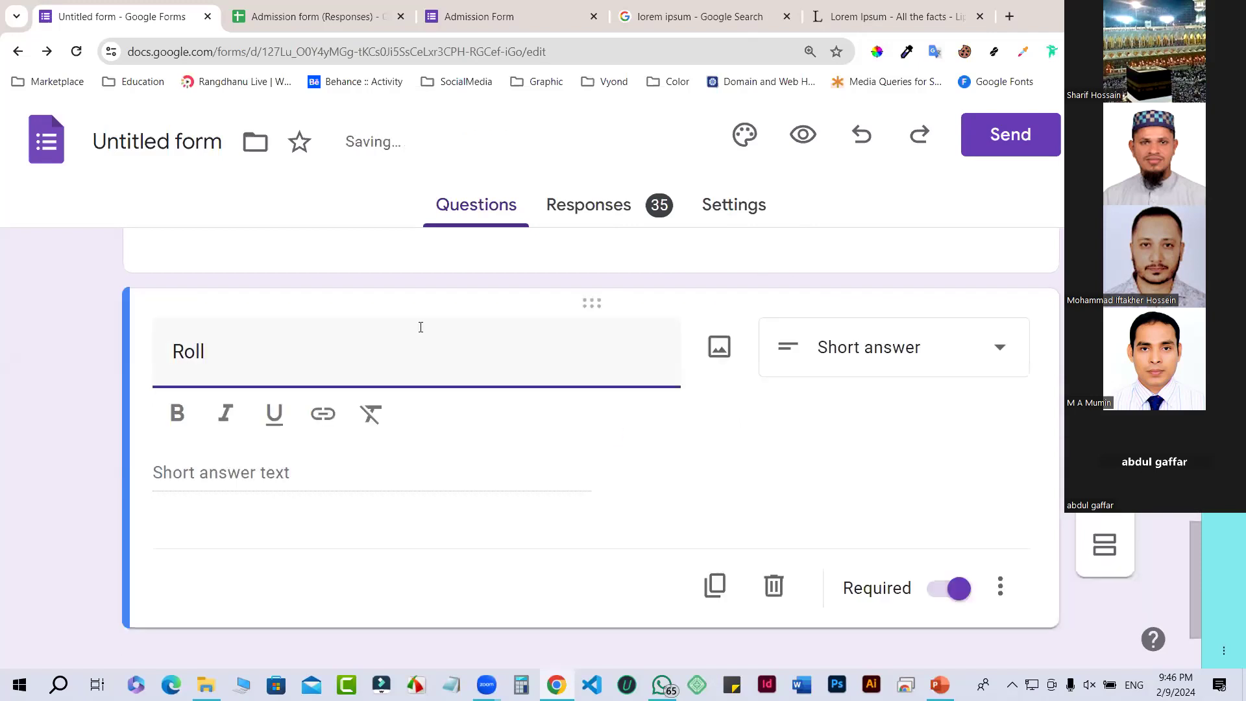
pyautogui.scroll(-1, 351, 386)
pyautogui.moveTo(226, 298); pyautogui.dragTo(172, 305)
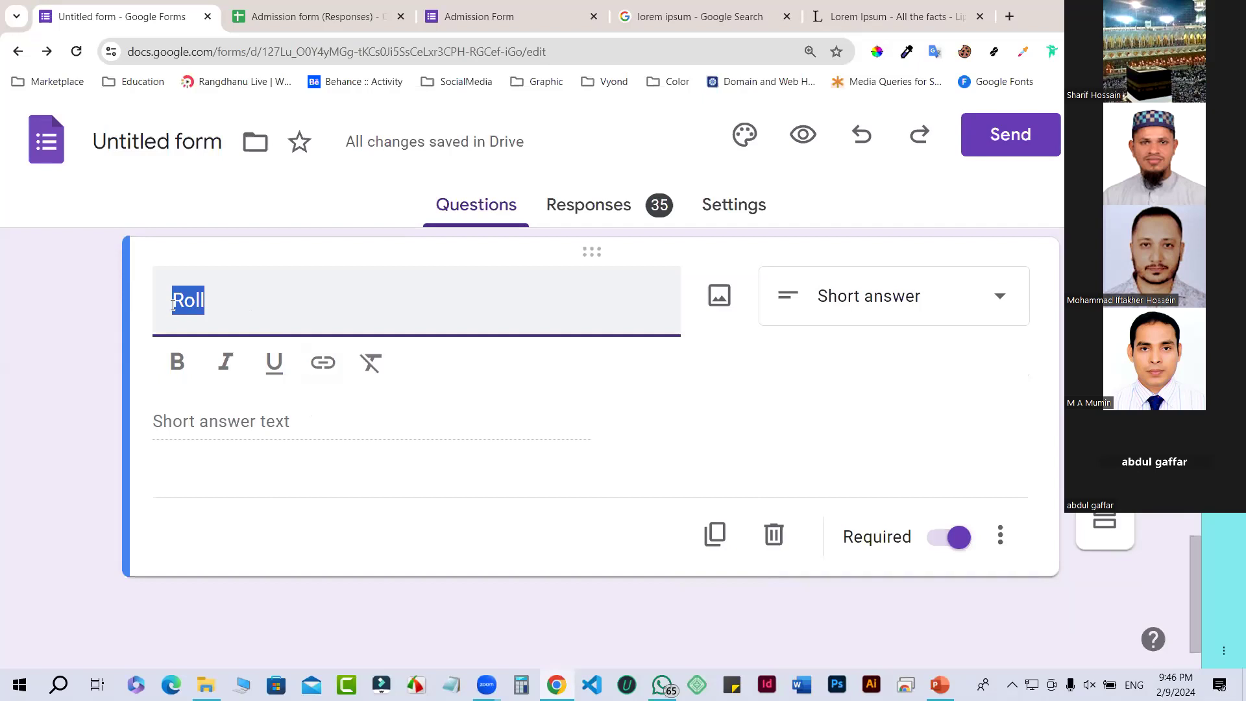
pyautogui.write('M')
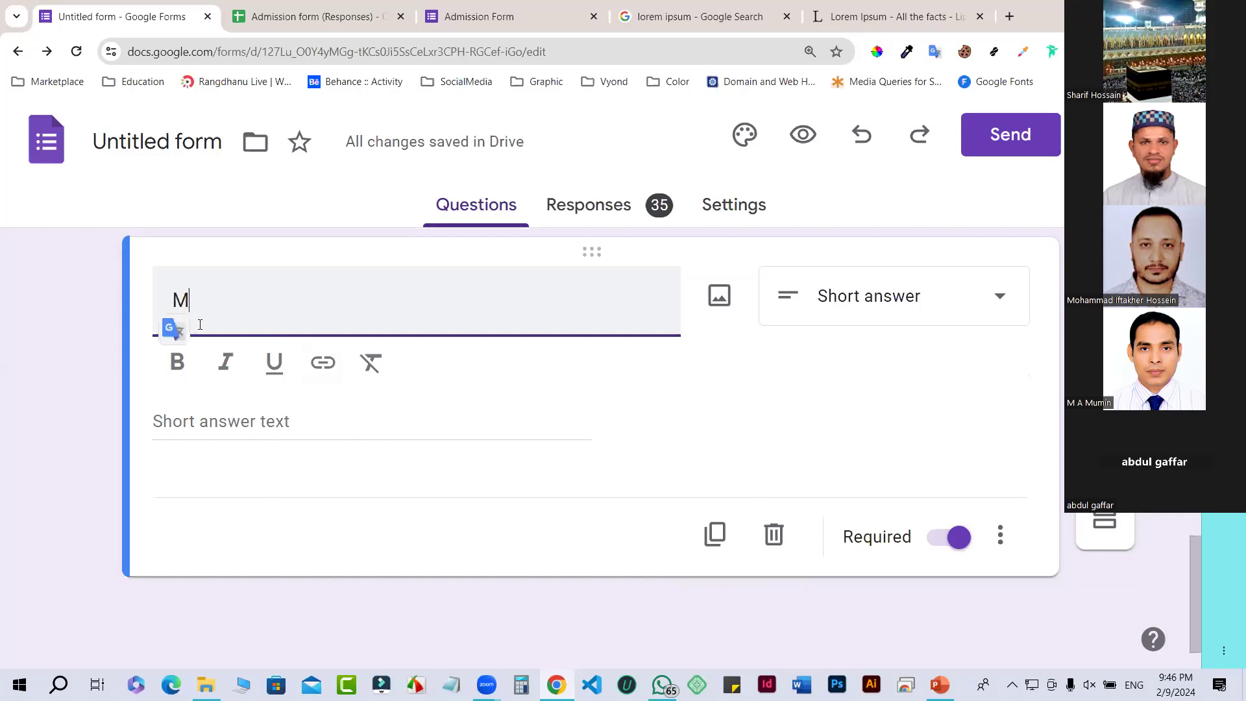
pyautogui.write('obile ')
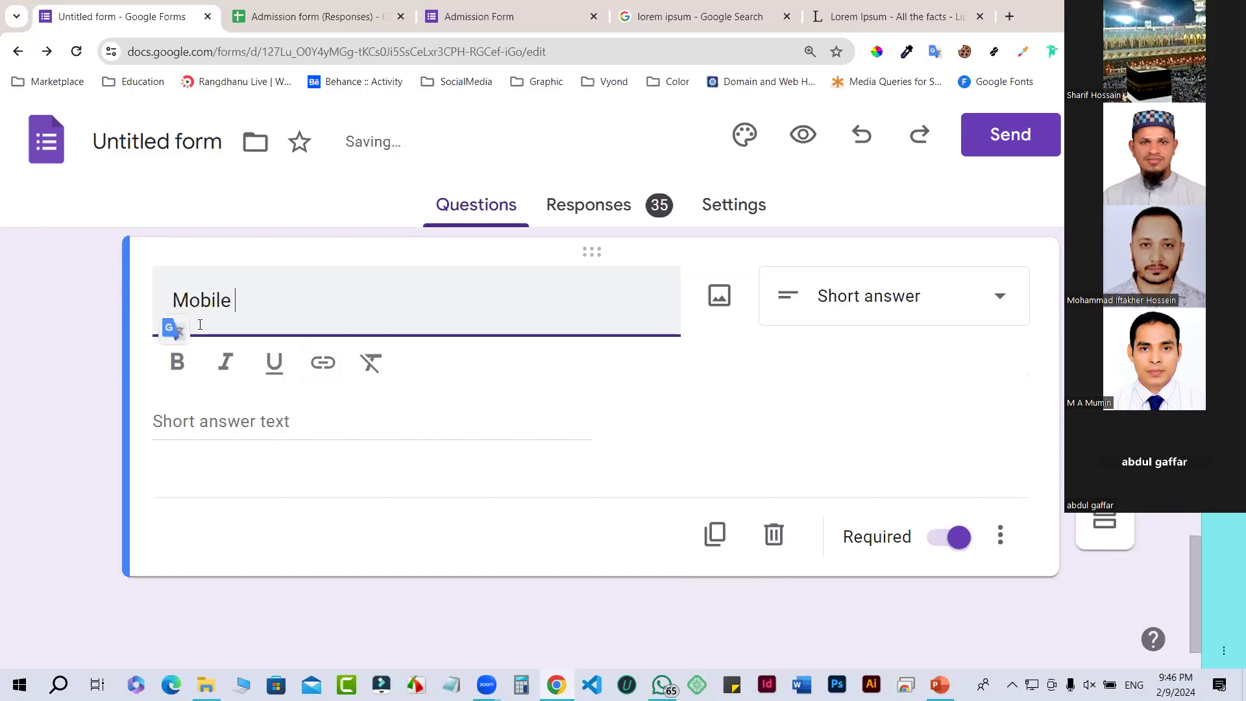
pyautogui.write('Num')
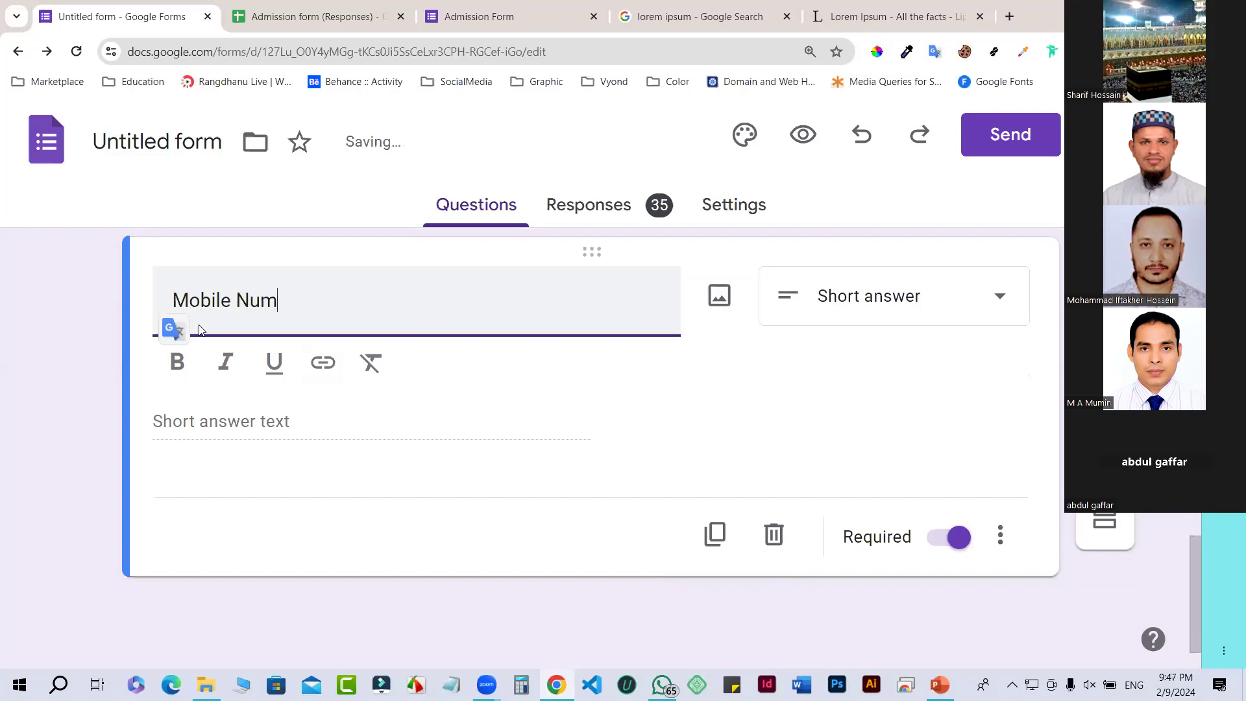
pyautogui.write('ber')
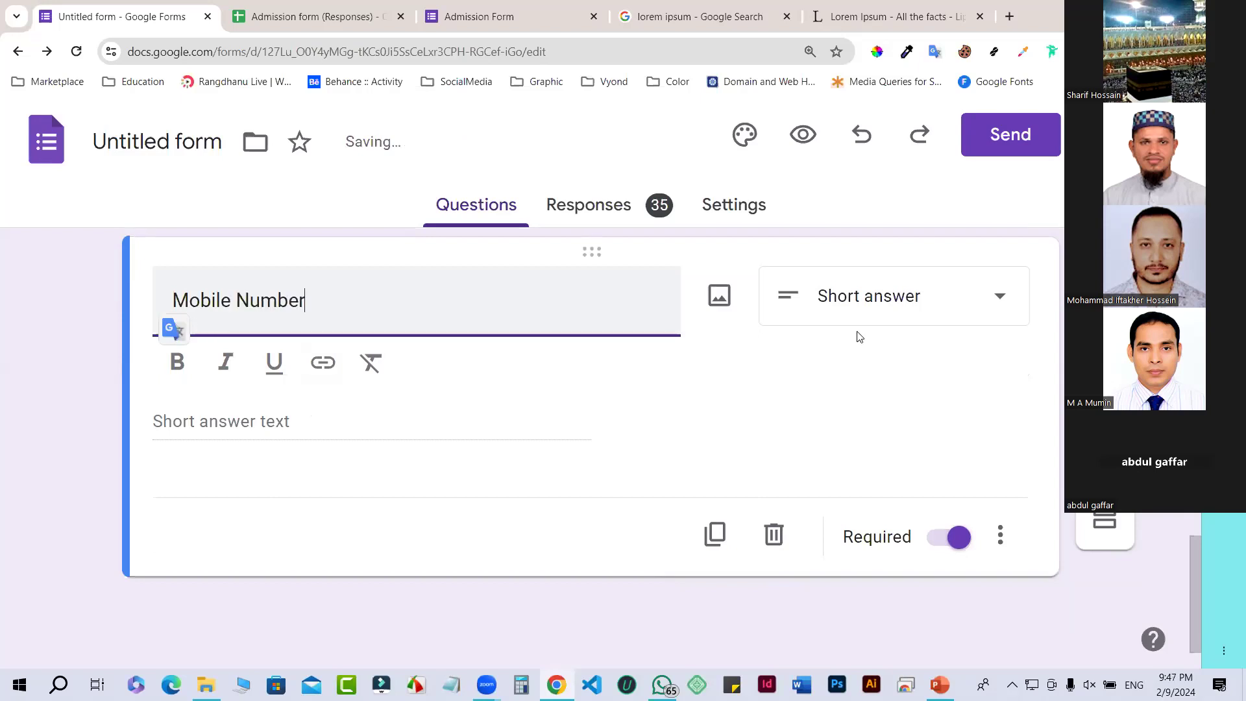
pyautogui.click(1000, 299)
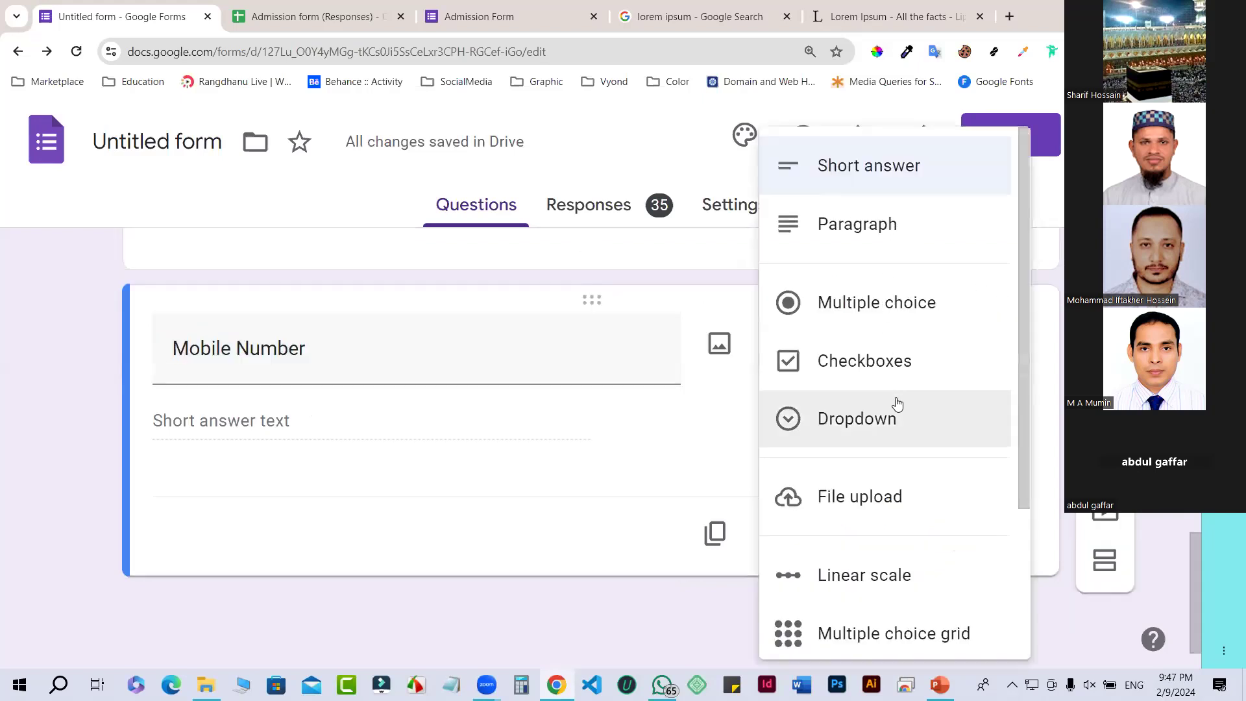
pyautogui.scroll(-3, 899, 407)
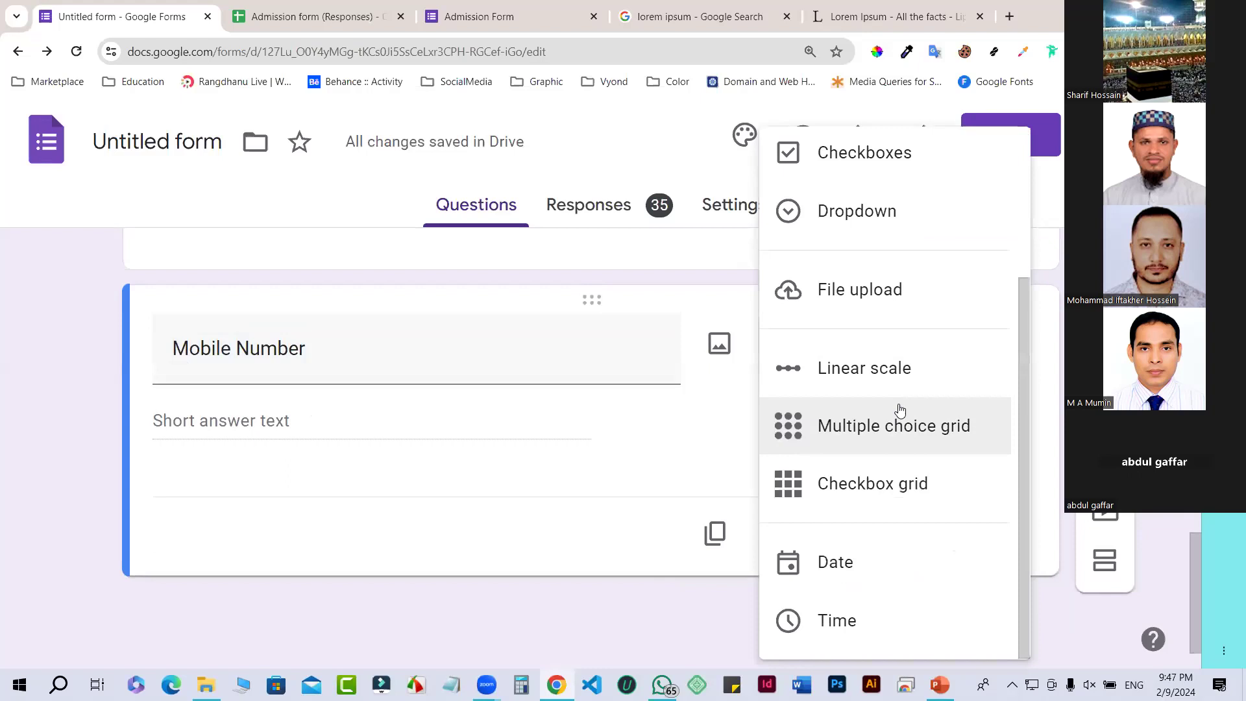
pyautogui.scroll(3, 835, 323)
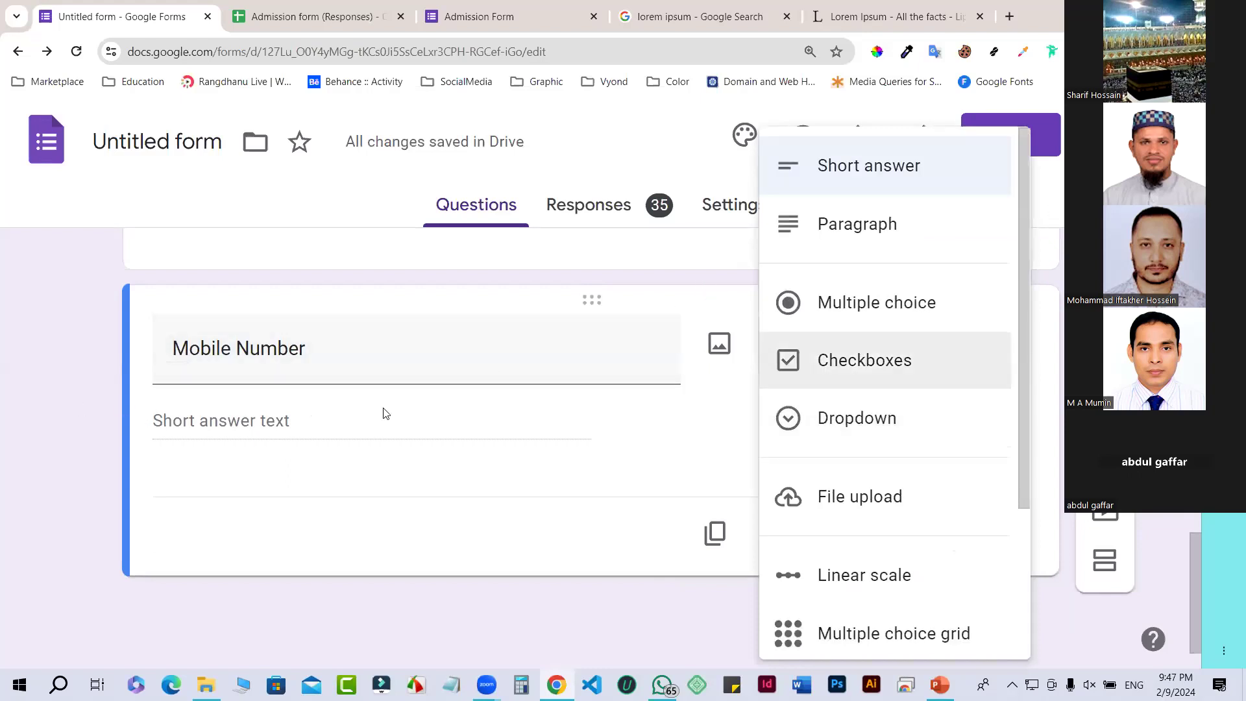
pyautogui.click(785, 468)
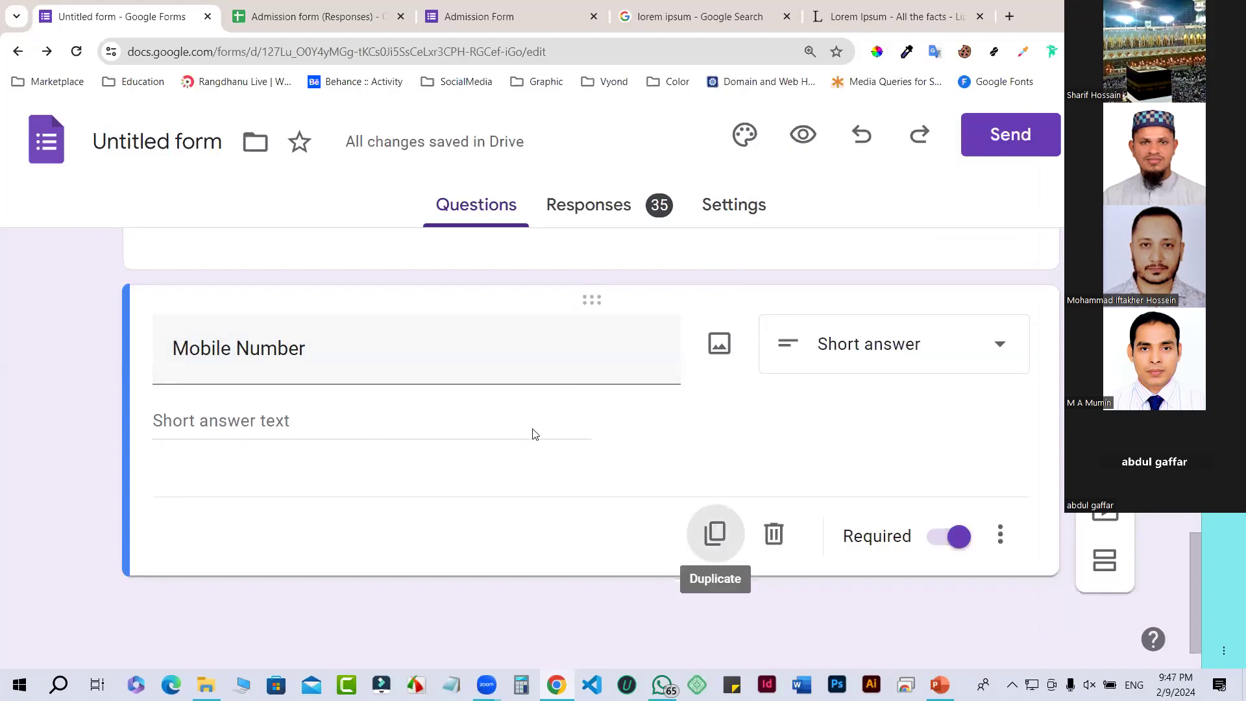
# Step: Duplicate the Mobile Number question and title the copy "Date of Birth"
pyautogui.click(351, 376)
pyautogui.keyDown('shift'); pyautogui.click(194, 379); pyautogui.keyUp('shift')
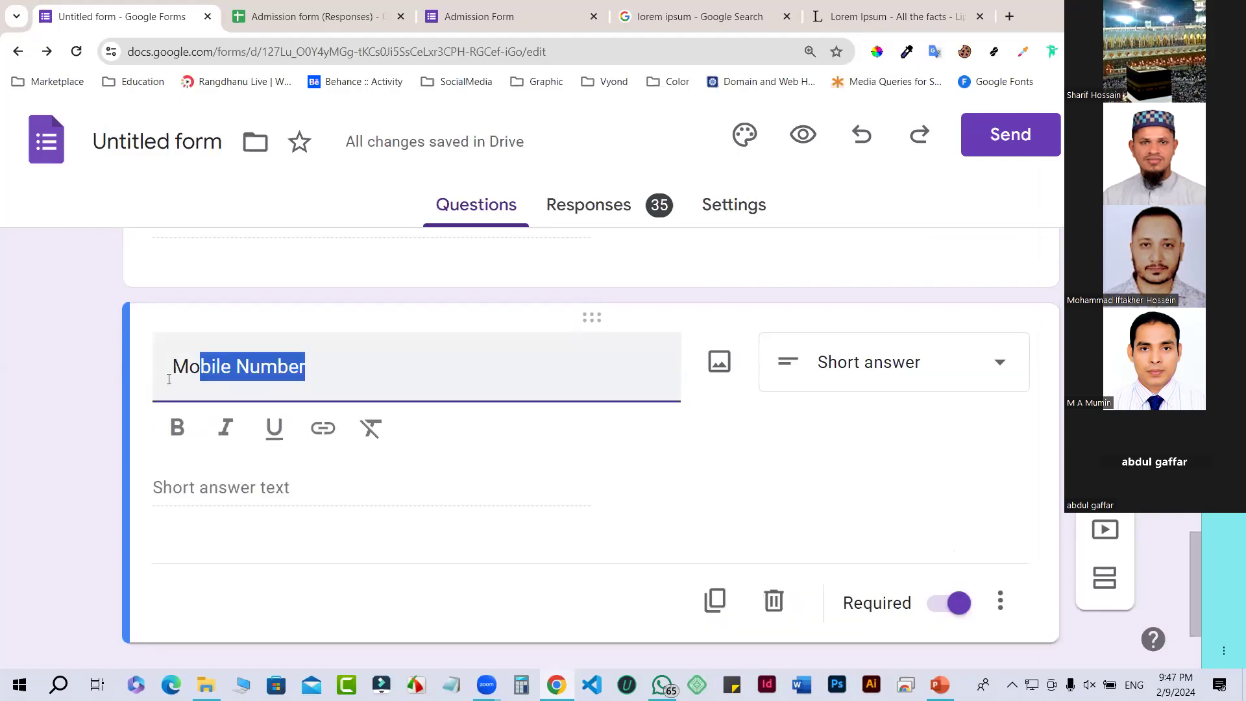
pyautogui.keyDown('shift'); pyautogui.click(171, 384); pyautogui.keyUp('shift')
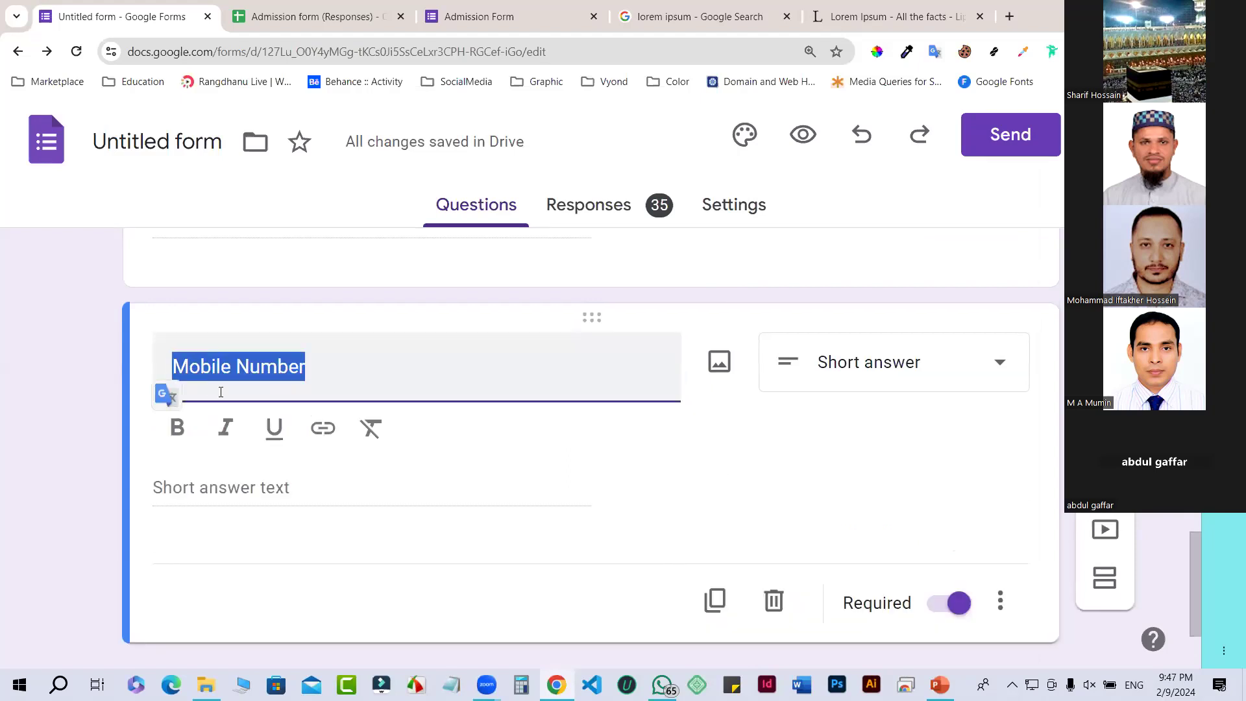
pyautogui.write('Dat')
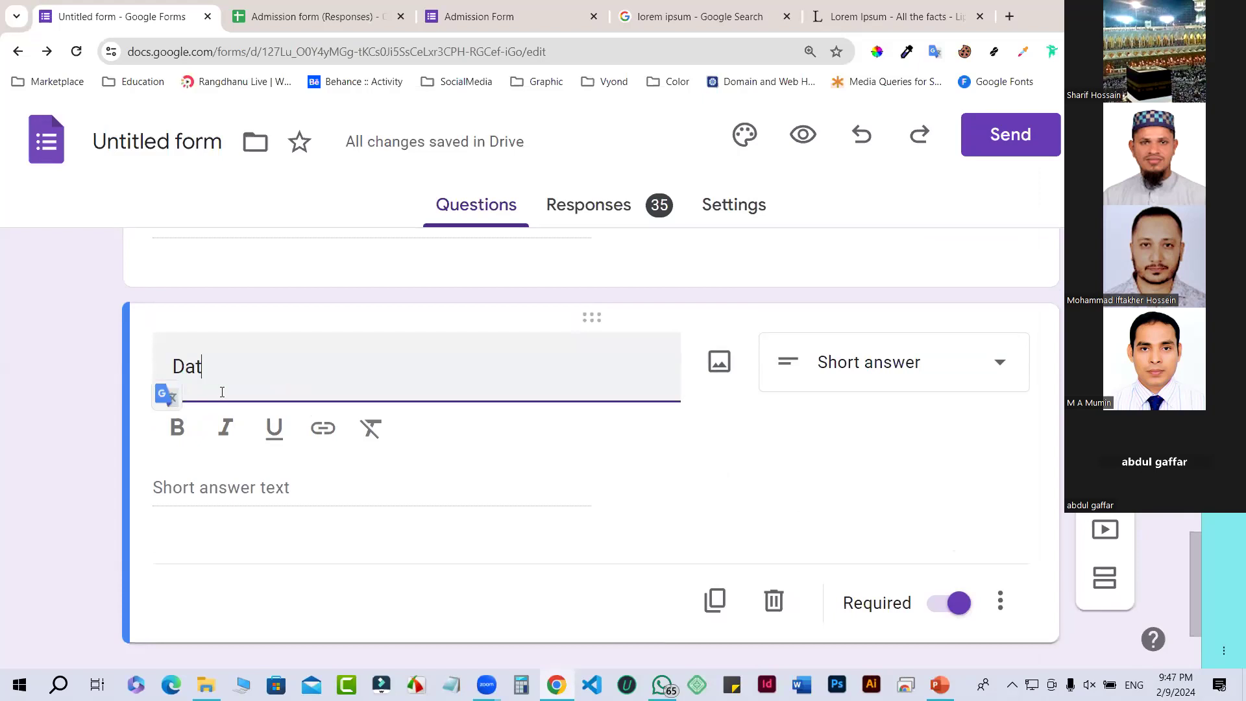
pyautogui.write('e o')
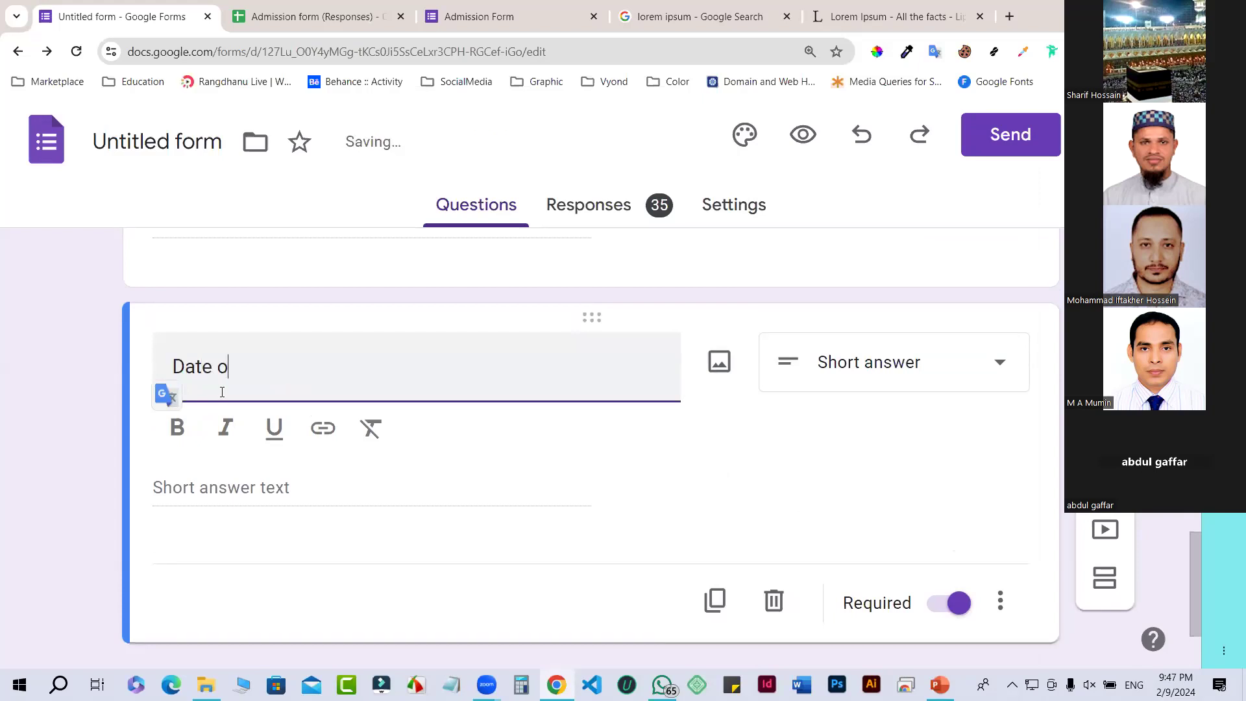
pyautogui.write('f Birthe')
pyautogui.press('BackSpace')
pyautogui.press('BackSpace')
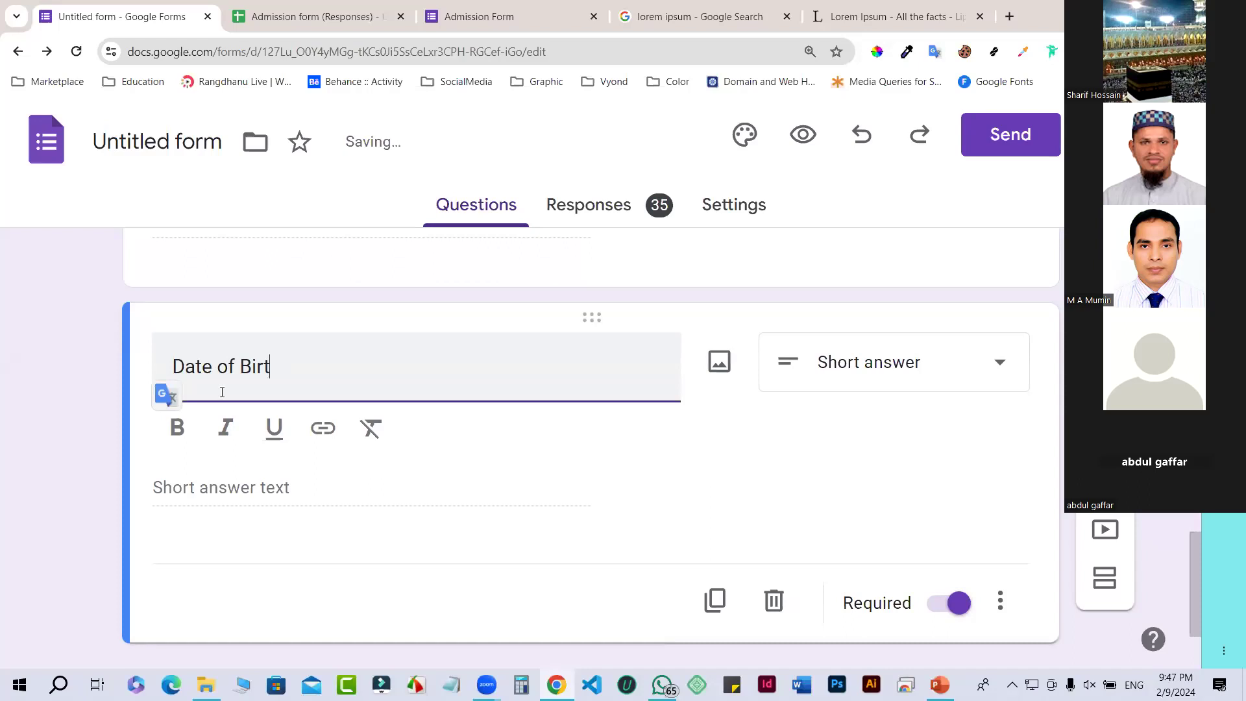
pyautogui.write('h')
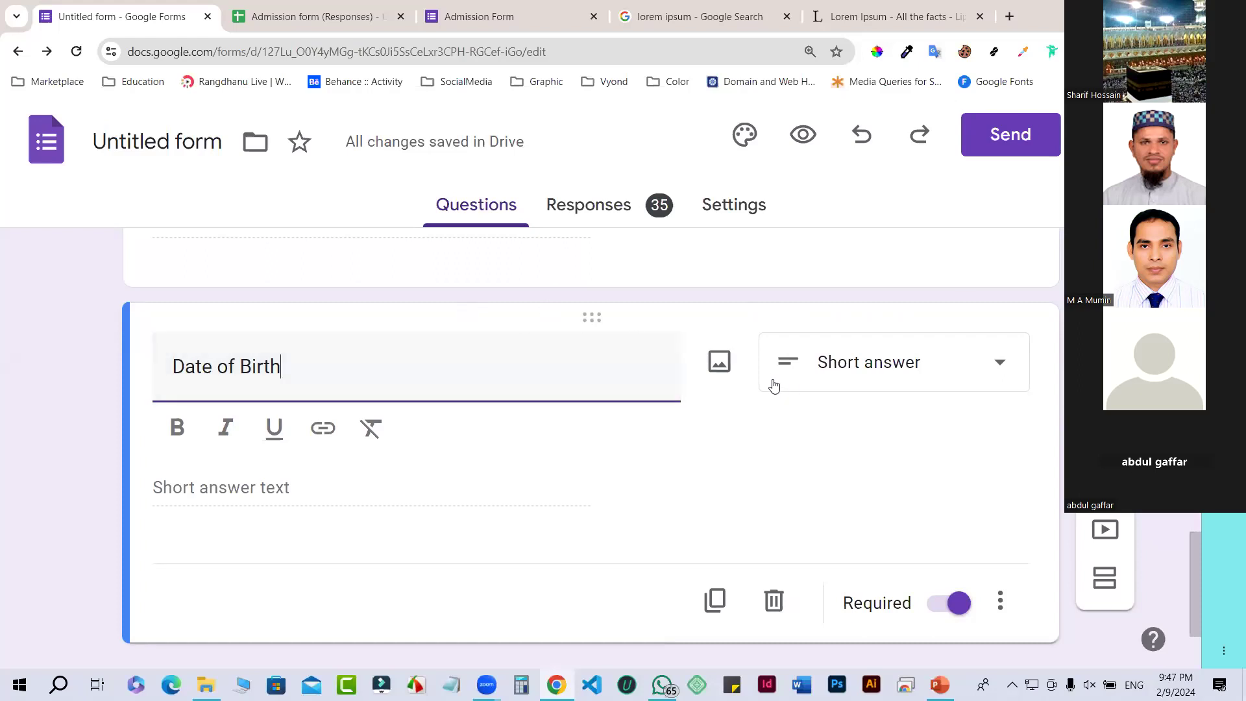
# Step: Change the Date of Birth question's answer type to Date
pyautogui.click(1002, 368)
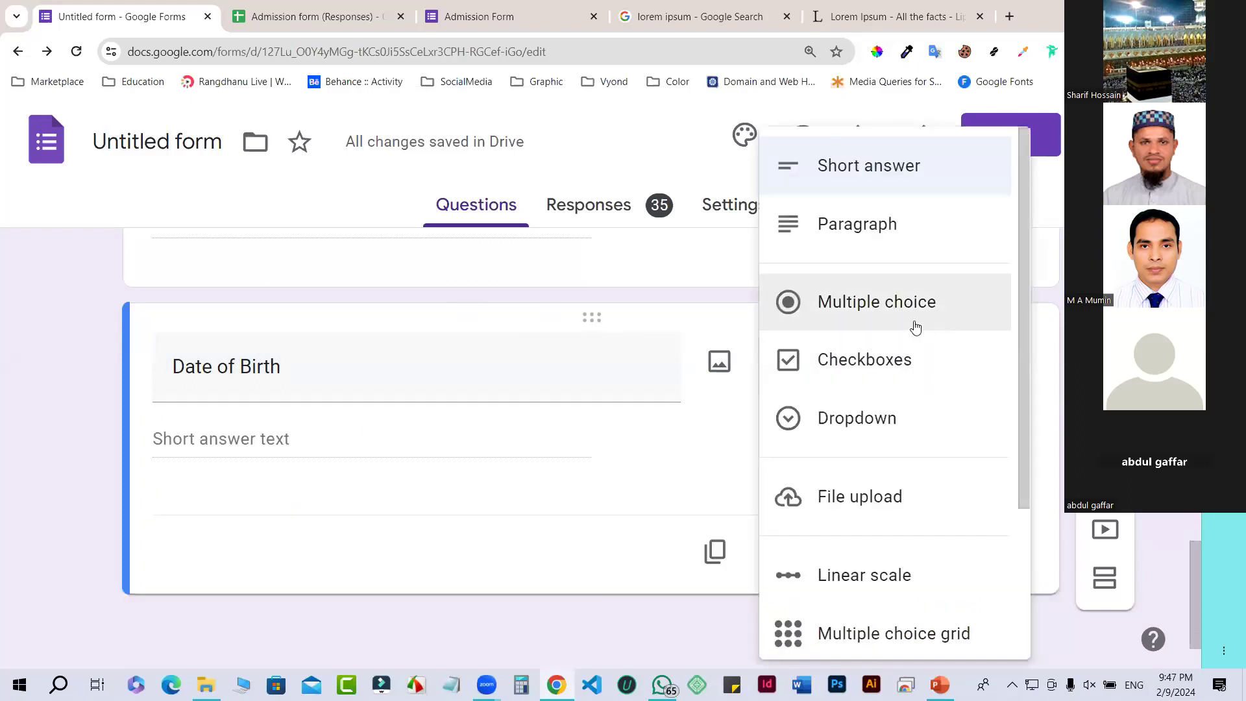
pyautogui.scroll(-1, 909, 318)
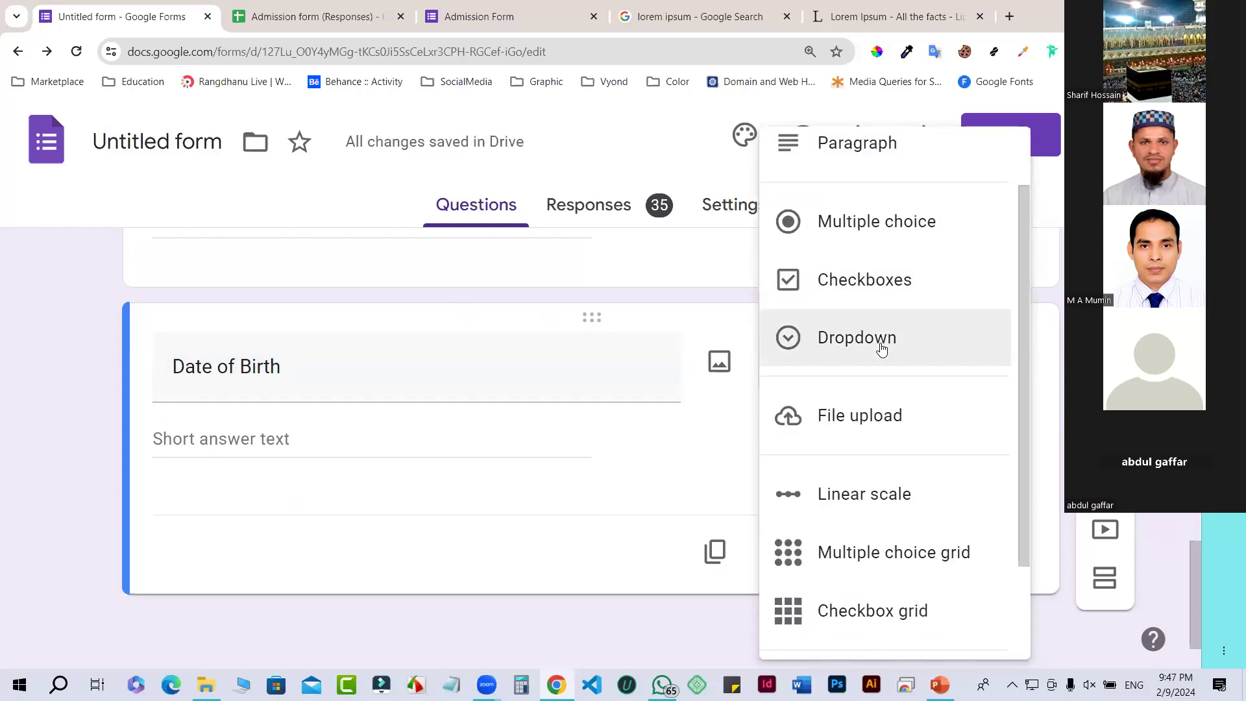
pyautogui.scroll(-1, 875, 431)
pyautogui.scroll(-1, 874, 432)
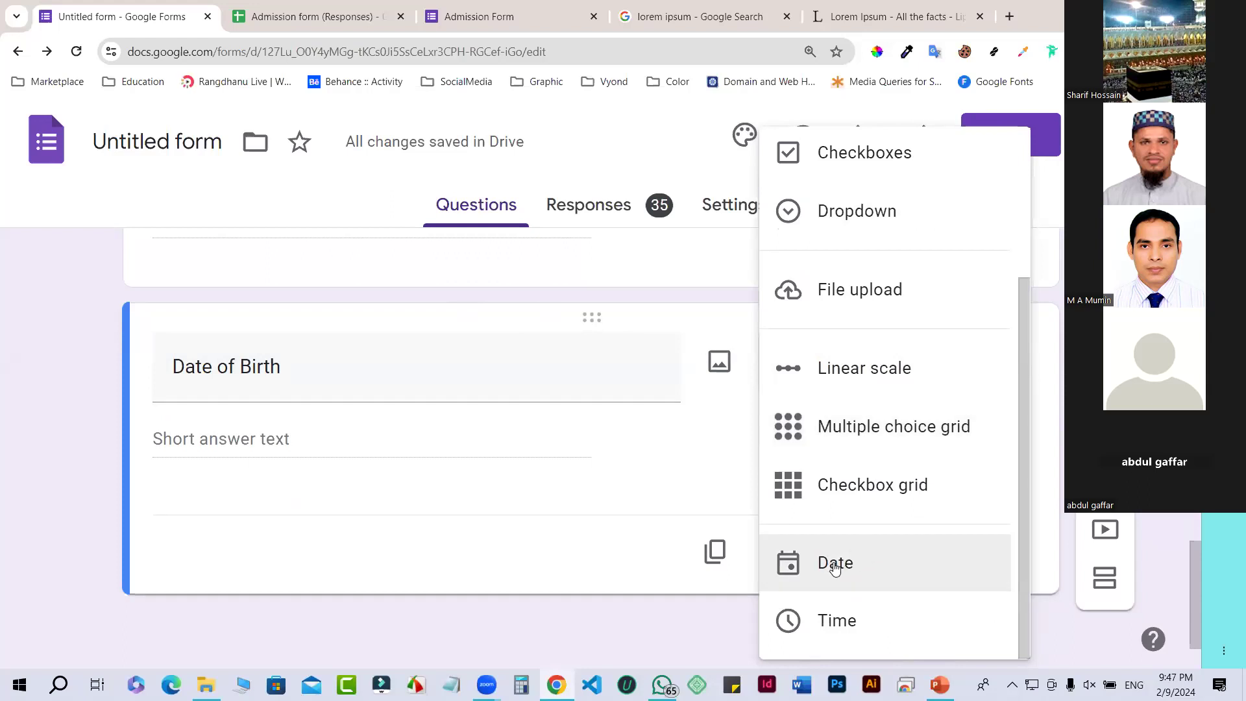
pyautogui.click(837, 564)
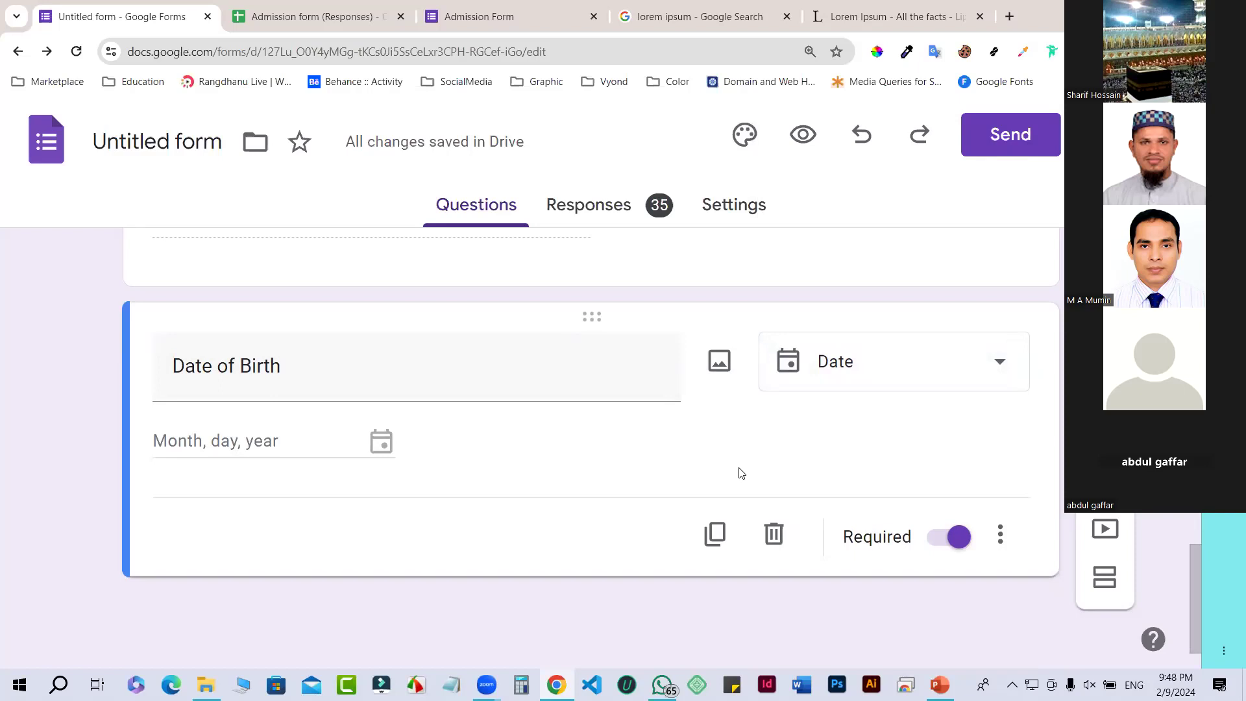
# Step: Duplicate the Date of Birth question and title the copy "Picture"
pyautogui.click(715, 534)
pyautogui.scroll(-2, 308, 370)
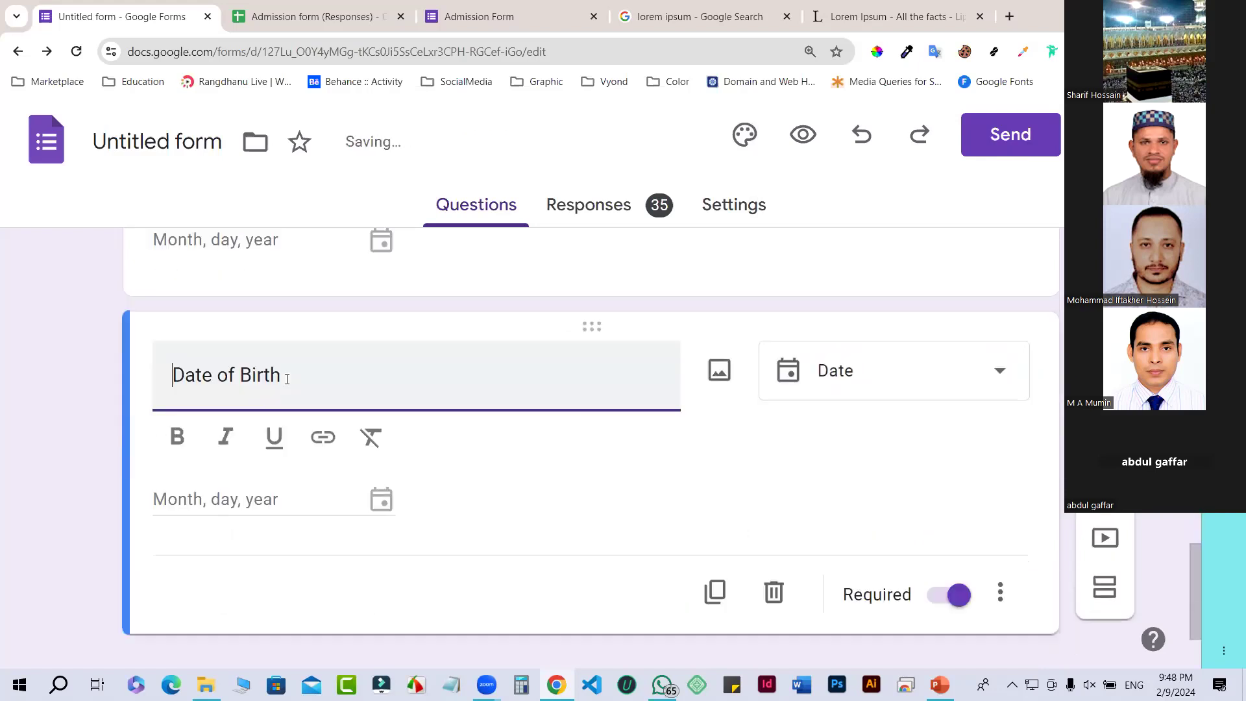
pyautogui.click(286, 376)
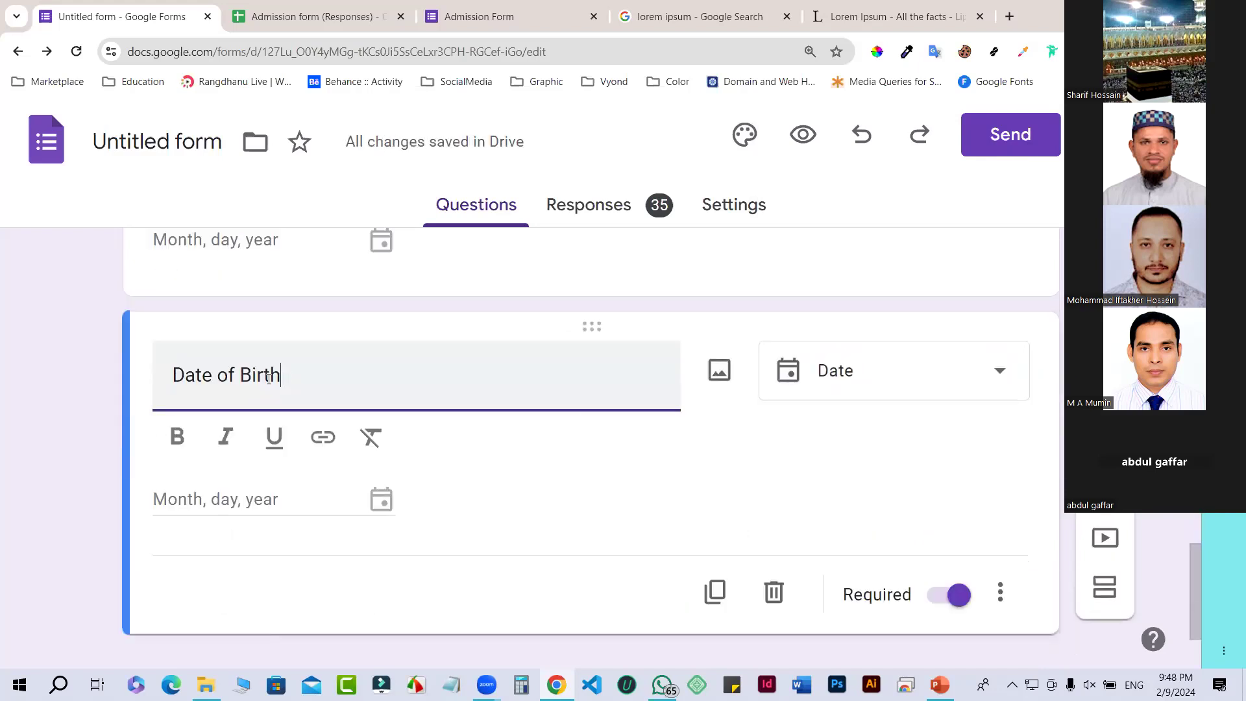
pyautogui.tripleClick(179, 383)
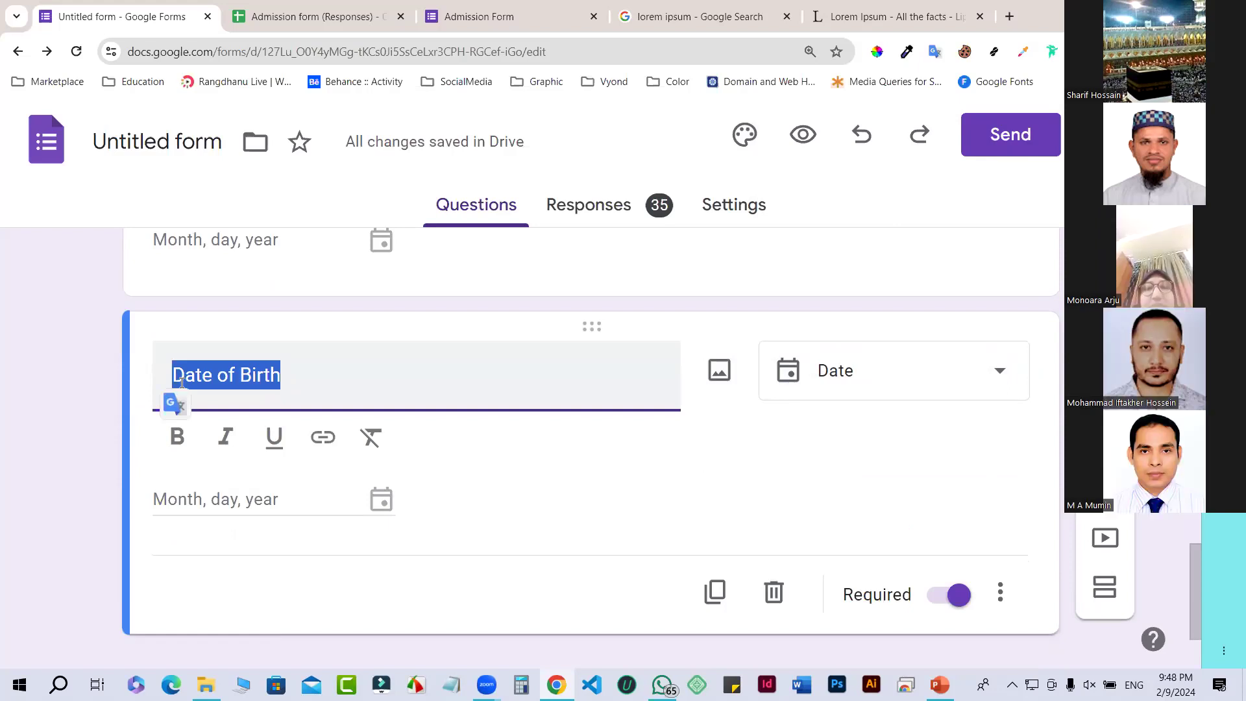
pyautogui.write('Pi')
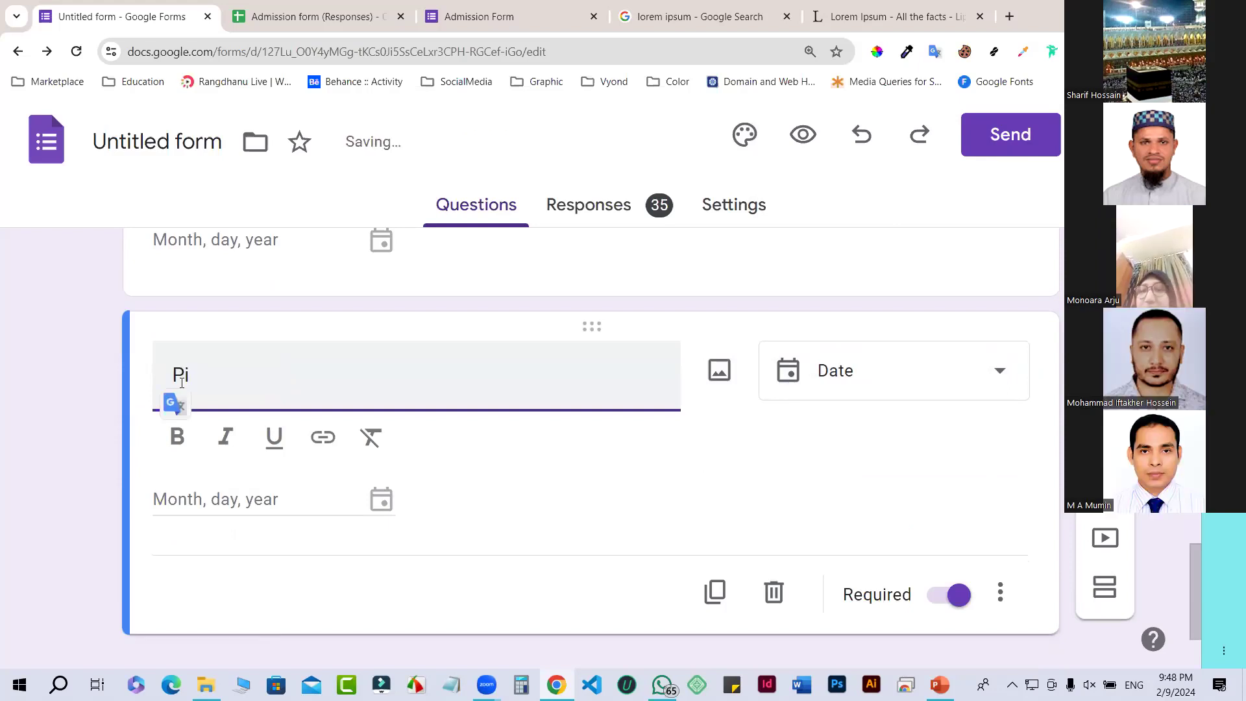
pyautogui.write('cture')
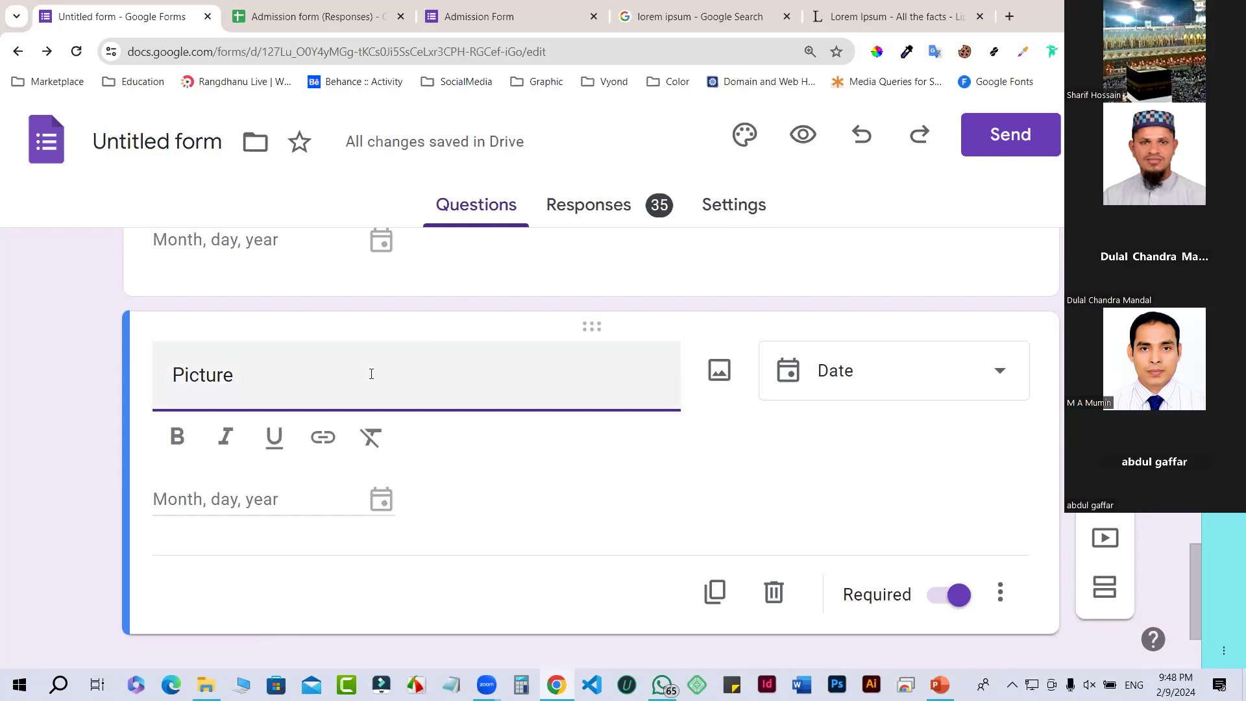
# Step: Change the Picture question's answer type to File upload
pyautogui.click(1001, 372)
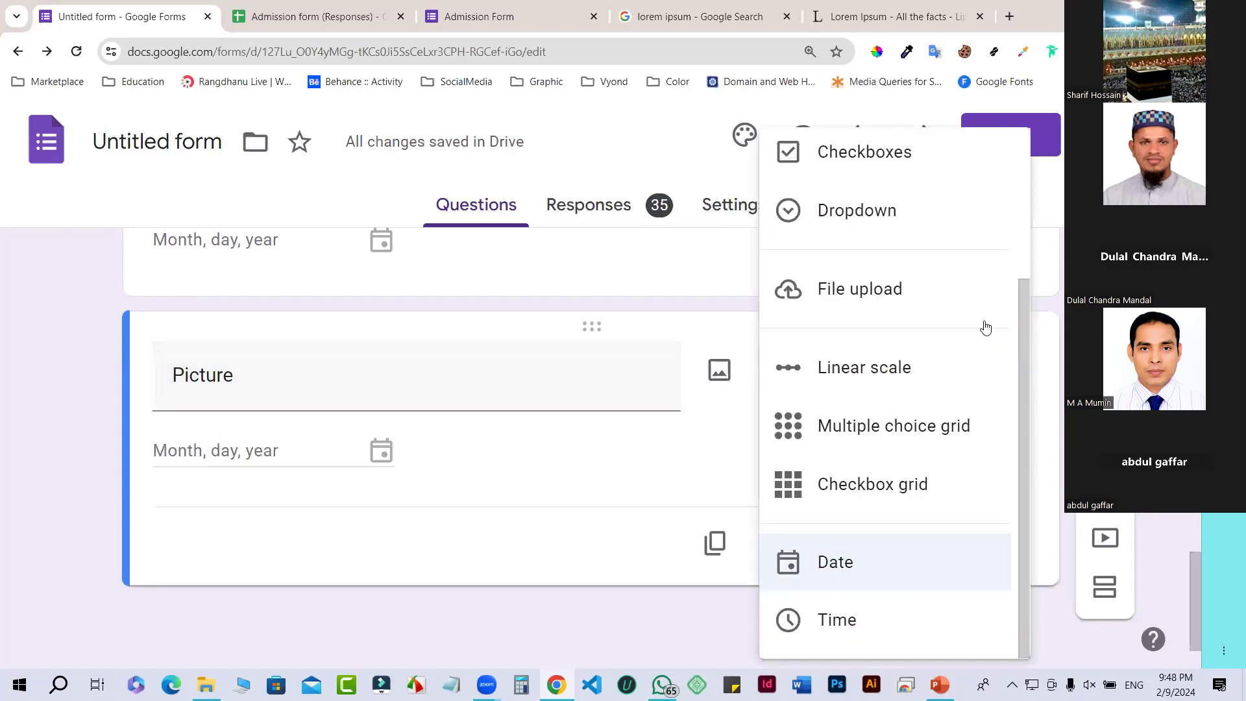
pyautogui.click(857, 292)
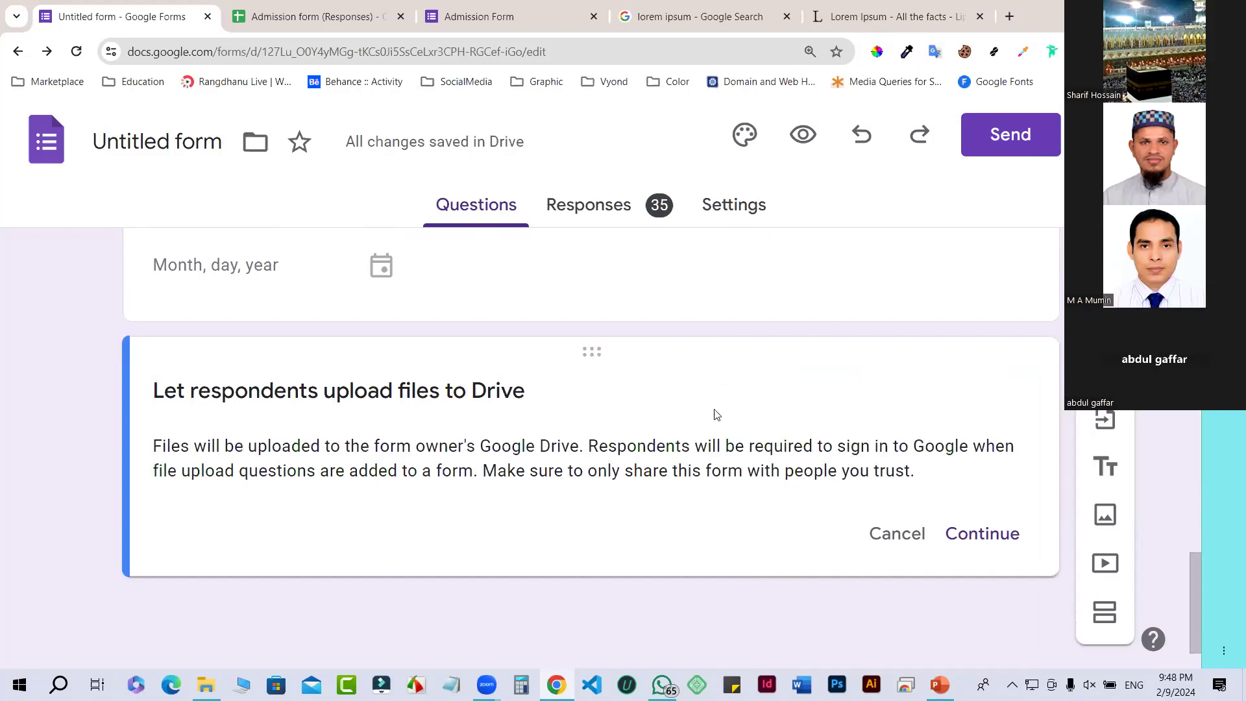
pyautogui.scroll(1, 704, 417)
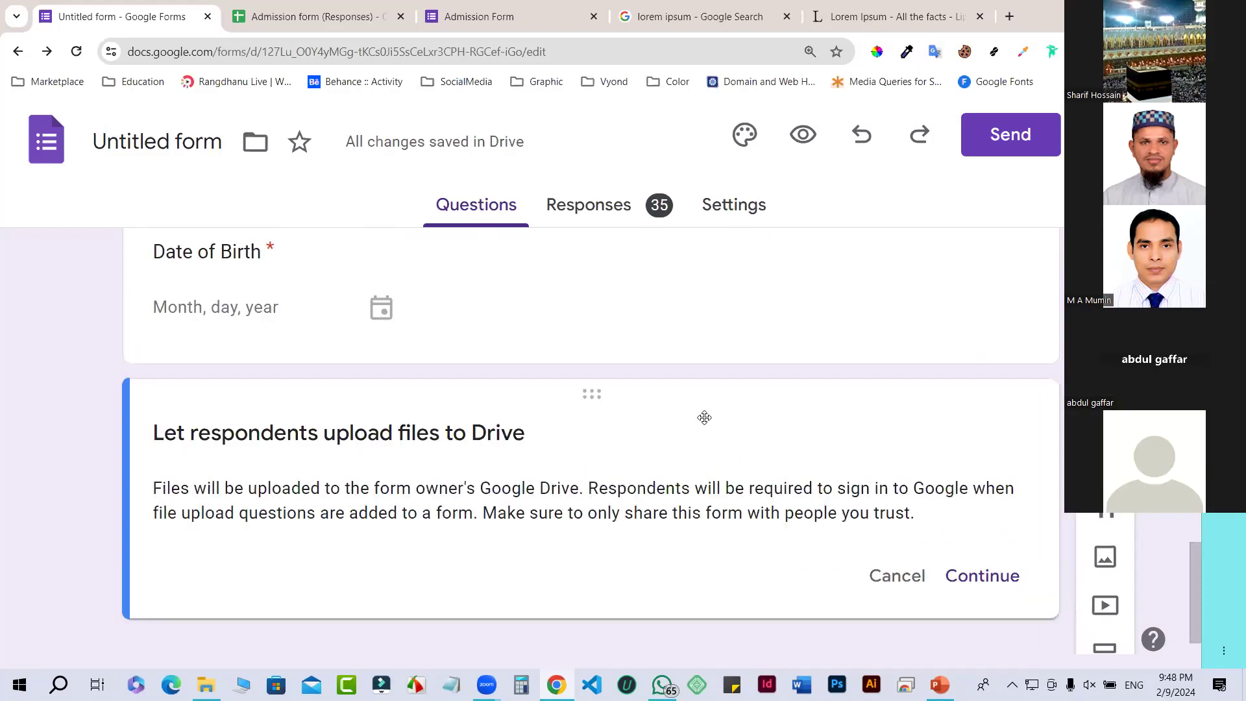
pyautogui.scroll(-1, 705, 417)
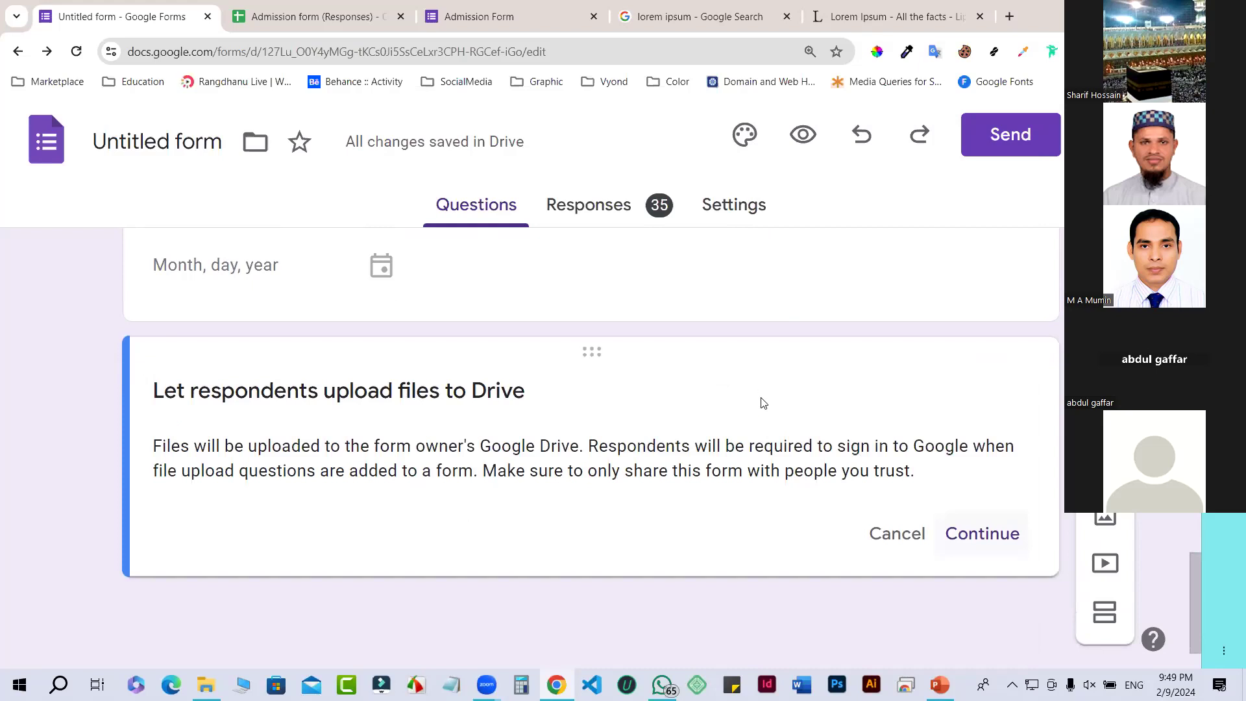
pyautogui.scroll(3, 763, 402)
pyautogui.scroll(-2, 763, 402)
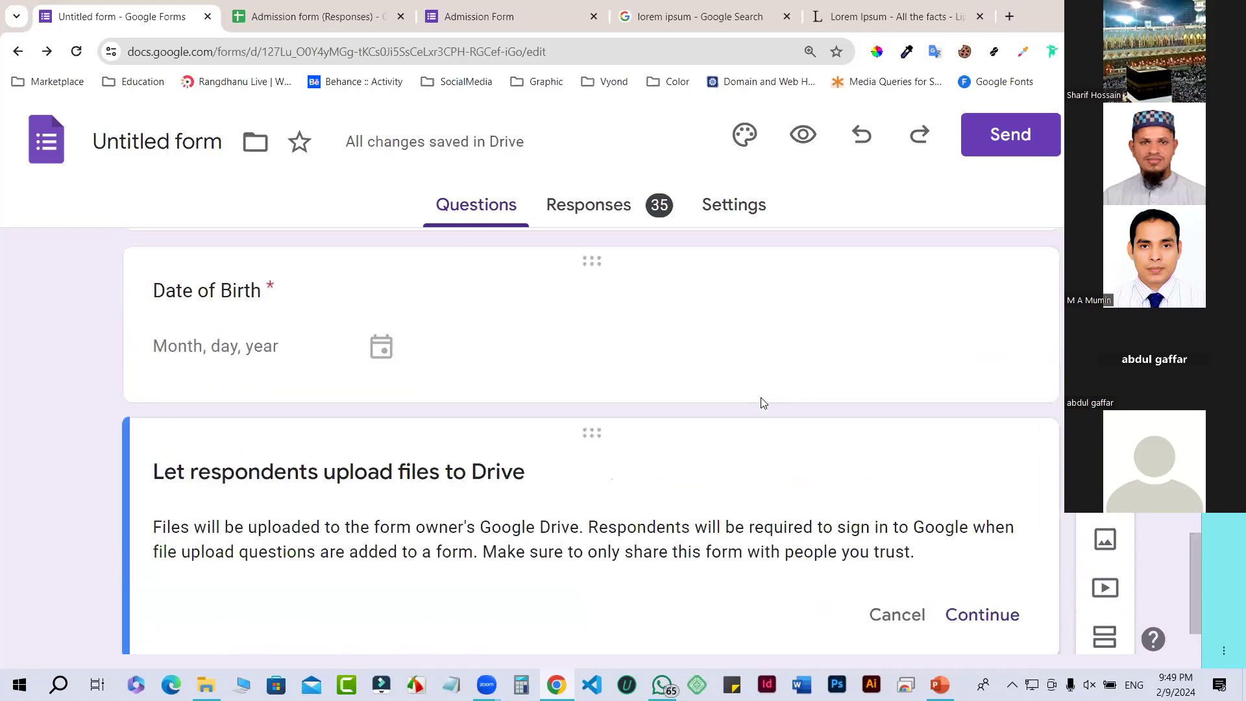
pyautogui.scroll(3, 763, 402)
pyautogui.scroll(-4, 762, 402)
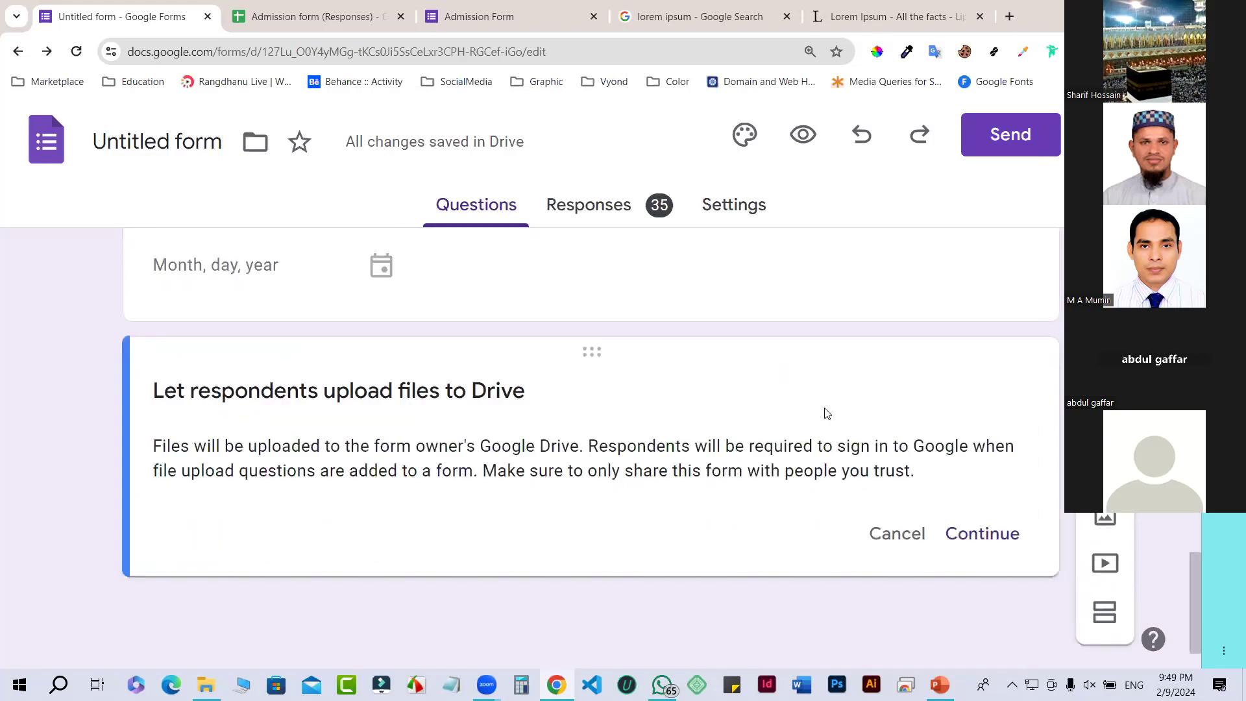
pyautogui.click(909, 530)
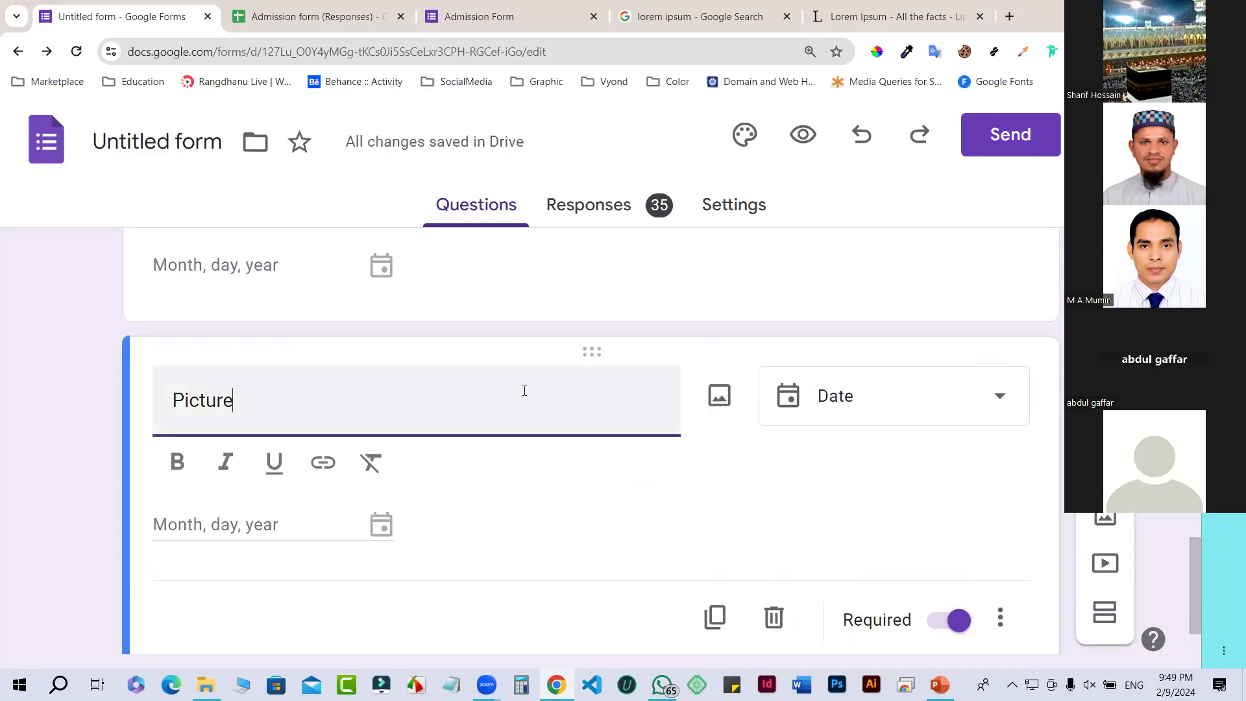
pyautogui.click(722, 409)
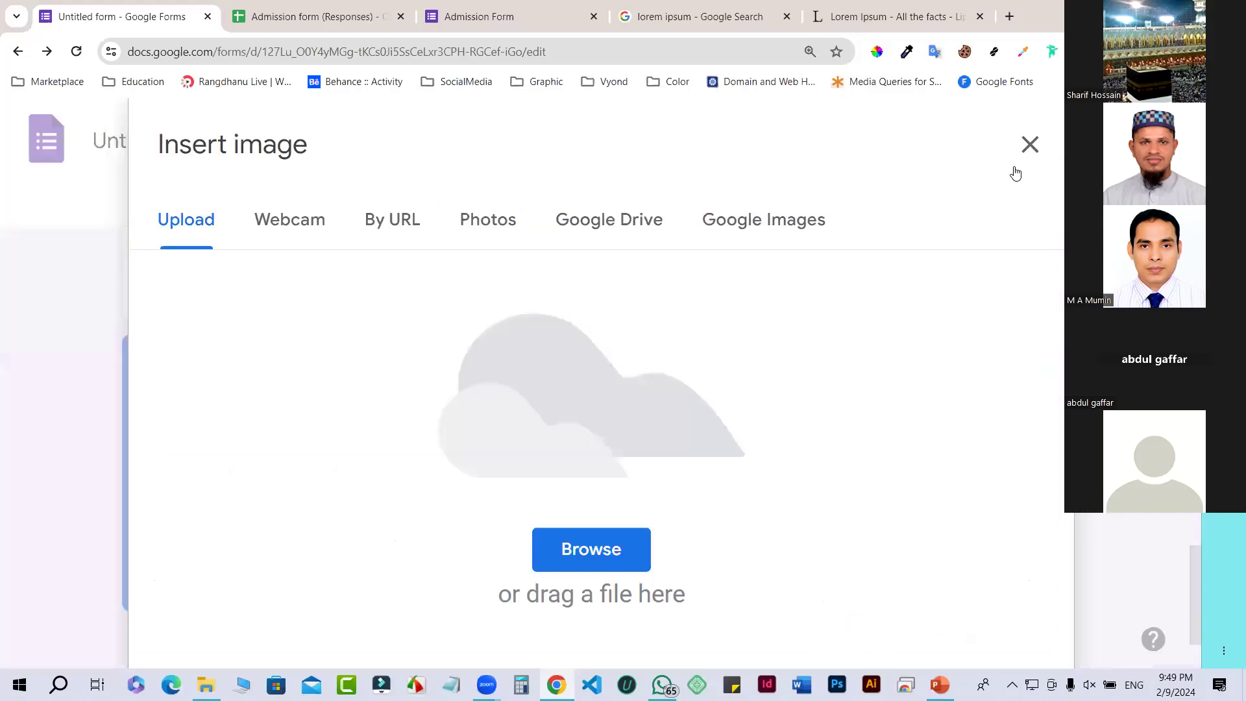
pyautogui.click(1027, 148)
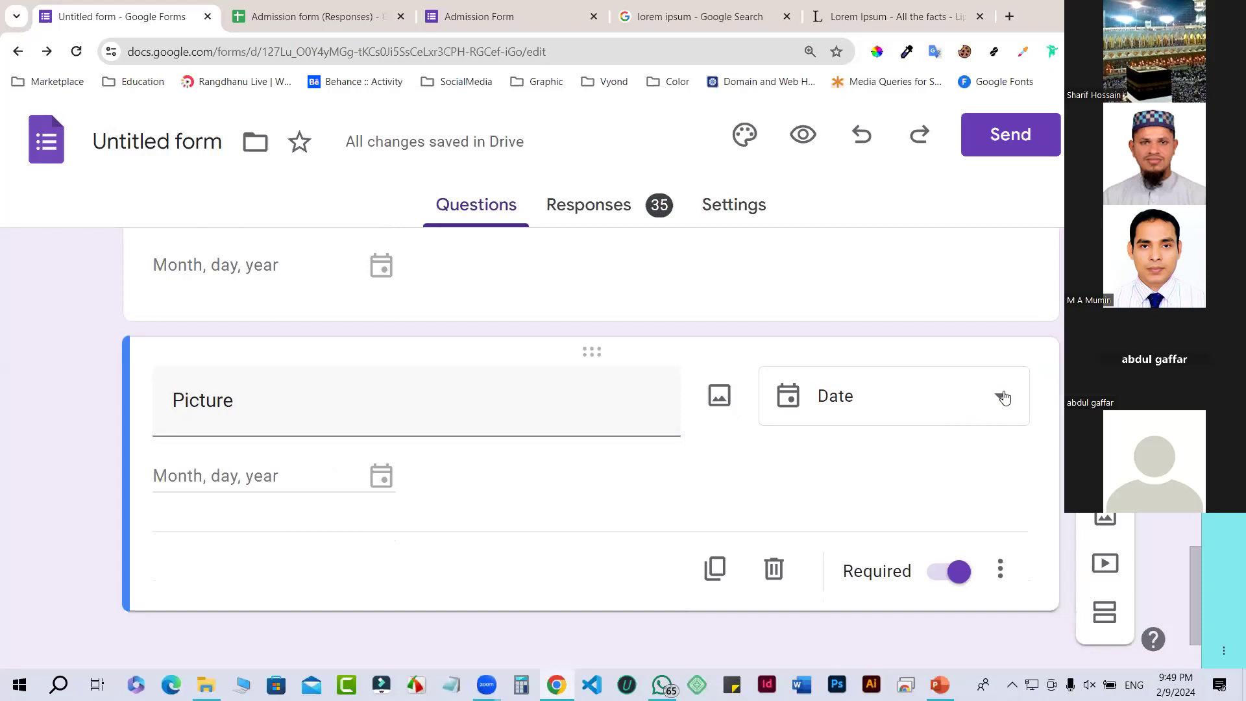
pyautogui.click(1004, 398)
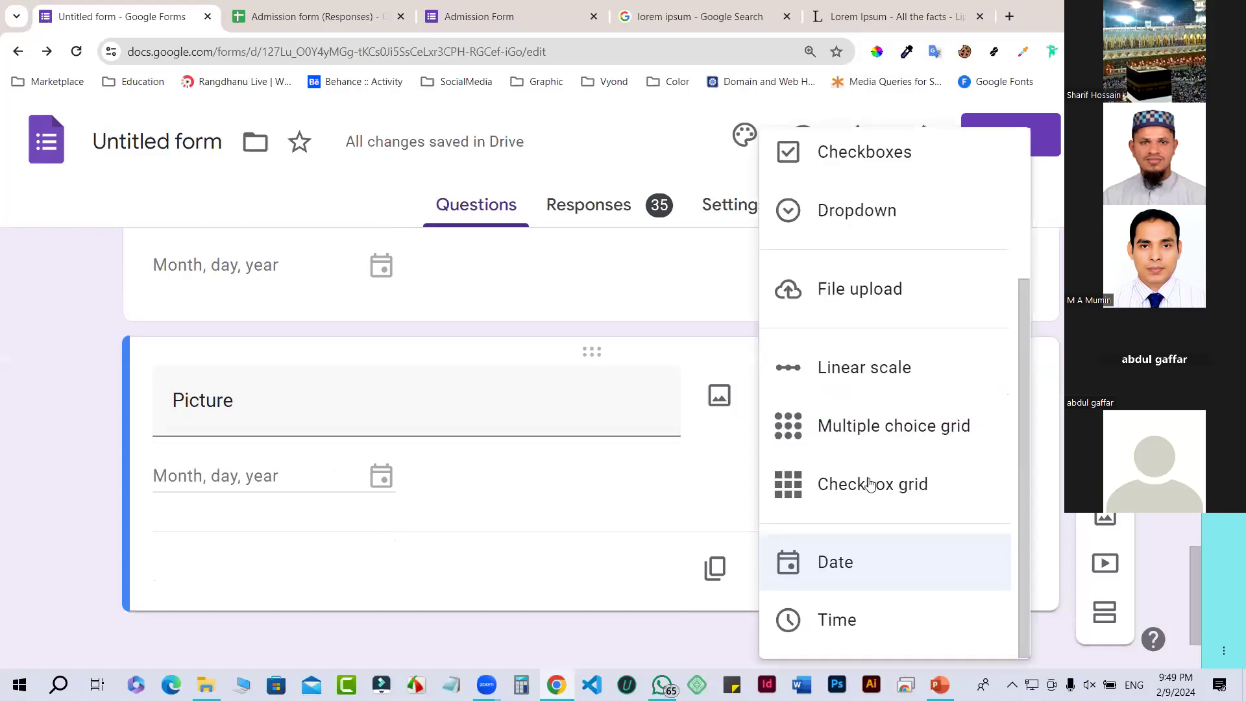
pyautogui.click(850, 305)
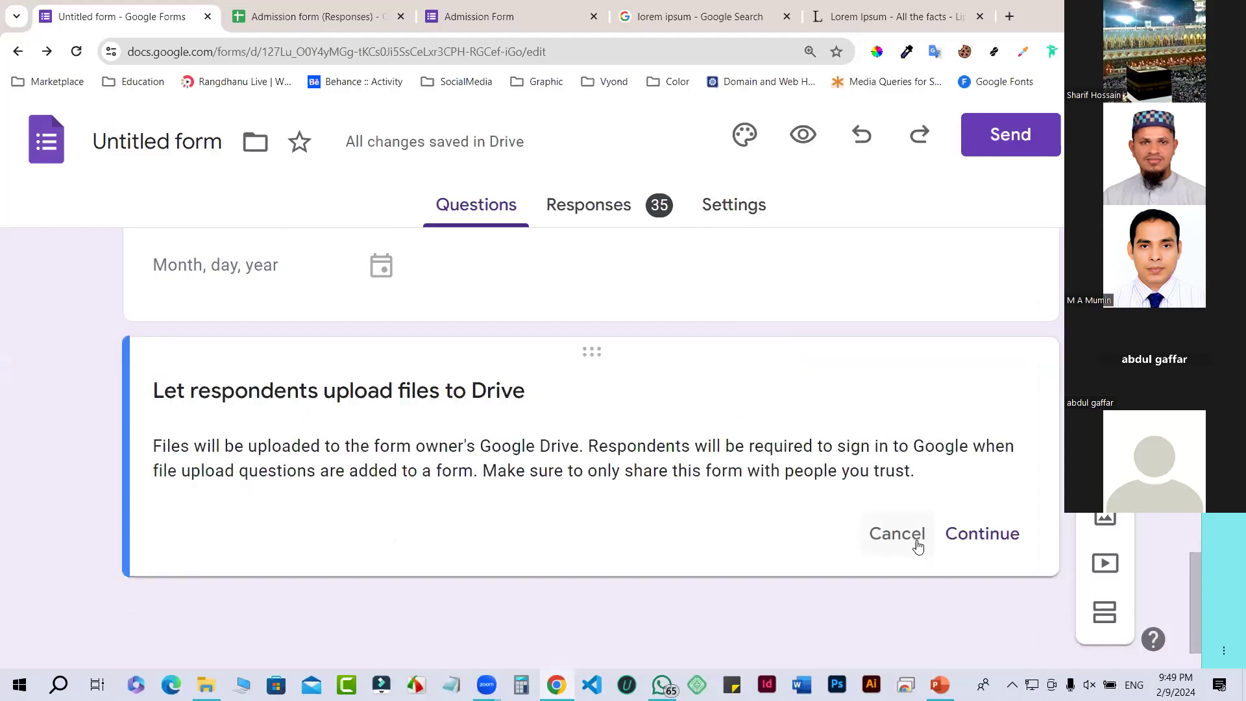
pyautogui.click(897, 533)
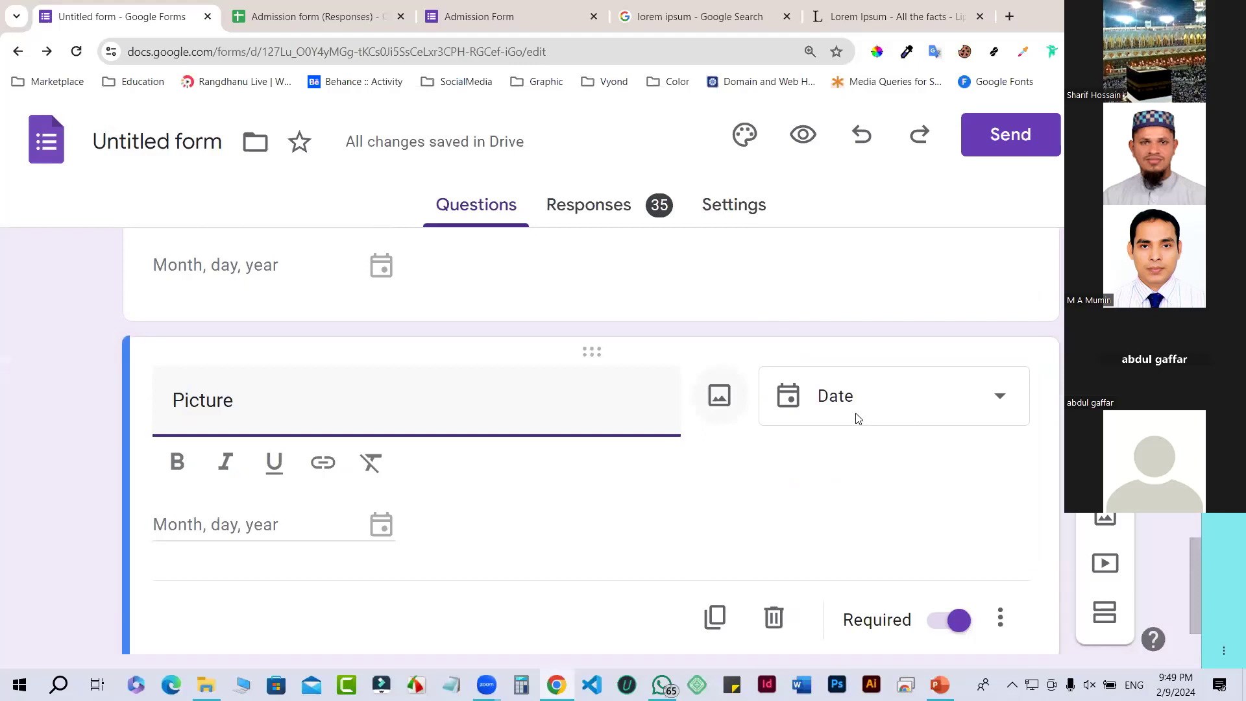
# Step: Delete the Picture date question below the Date of Birth question
pyautogui.scroll(-2, 812, 481)
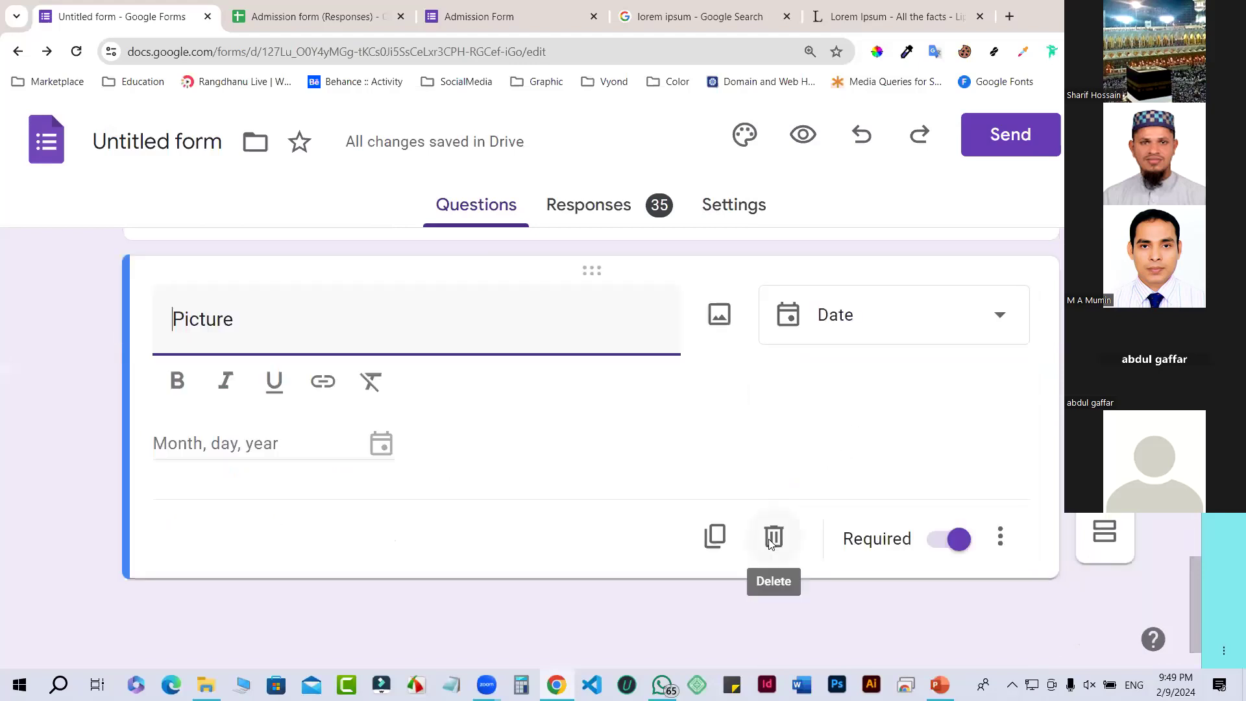
pyautogui.click(772, 538)
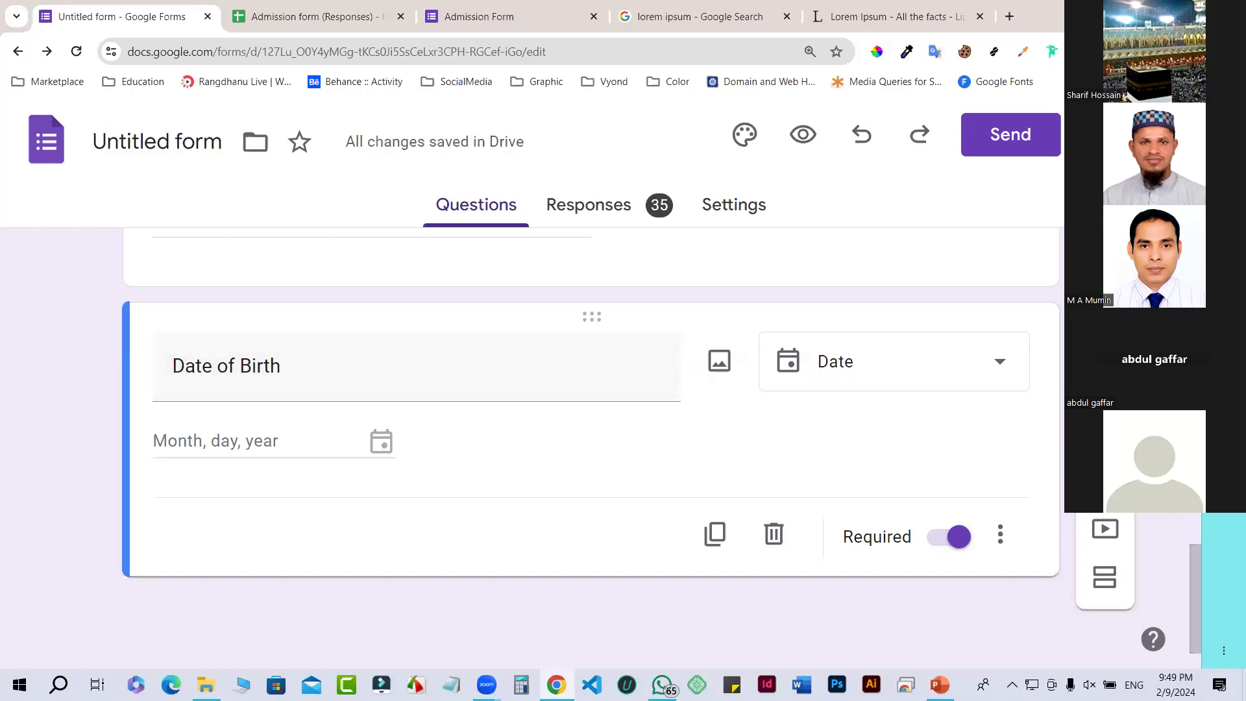
# Step: Add a new File upload question after Date of Birth, agree to respondents uploading to Drive, and title it Picture
pyautogui.click(1105, 339)
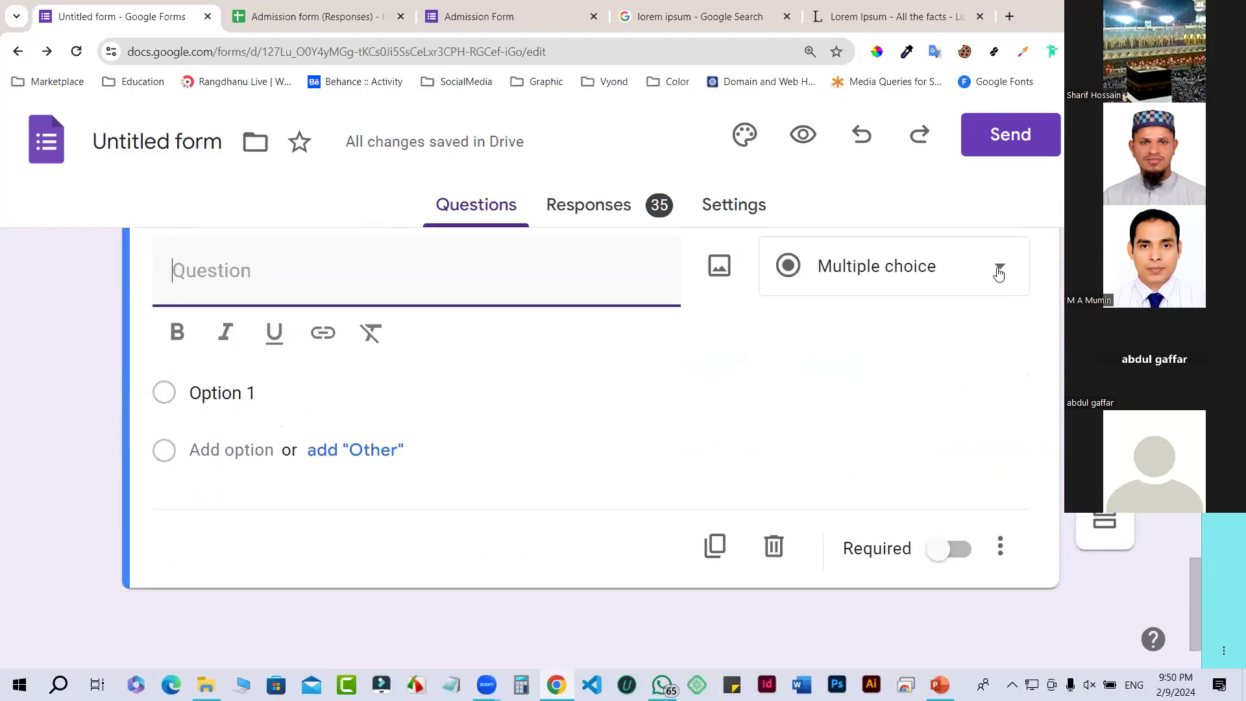
pyautogui.click(999, 273)
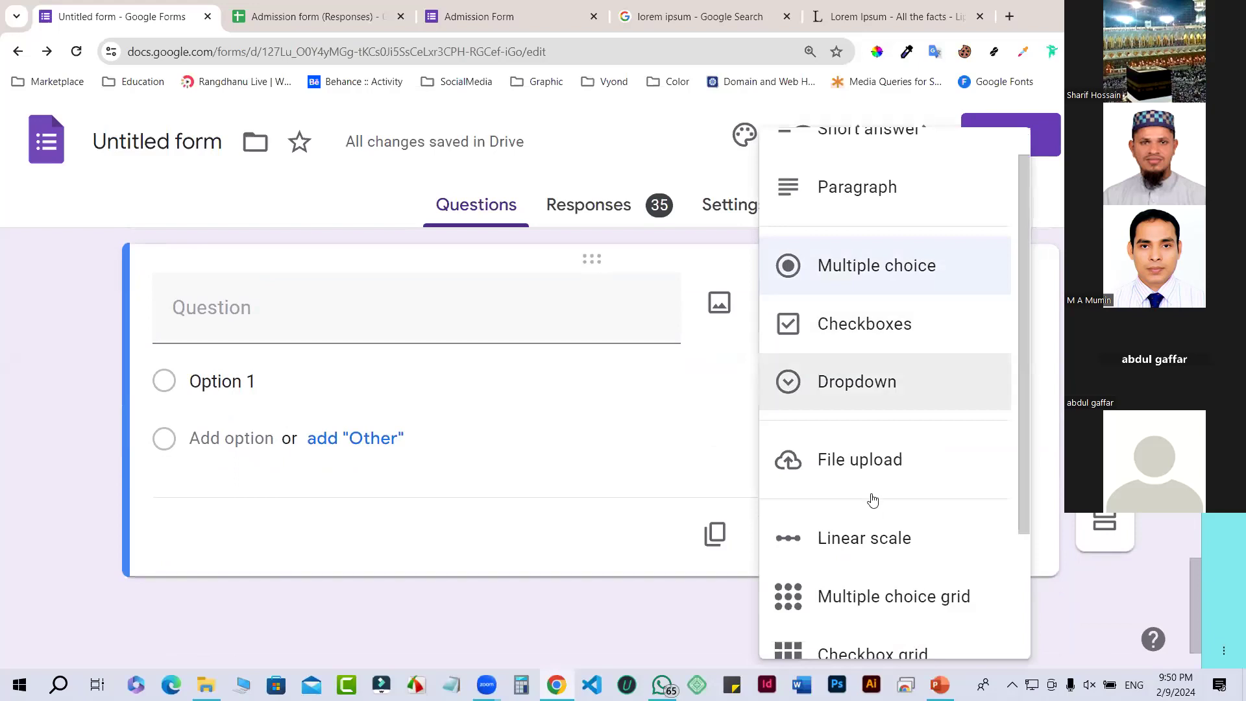
pyautogui.scroll(-3, 882, 370)
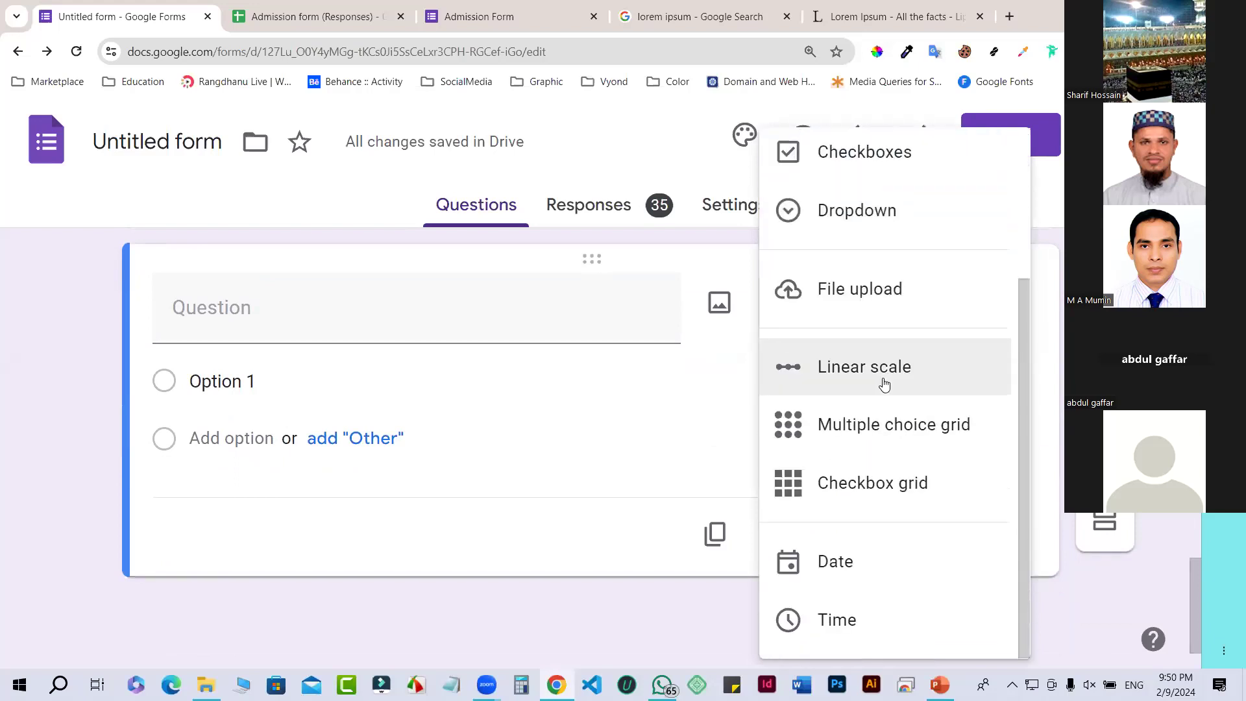
pyautogui.click(856, 292)
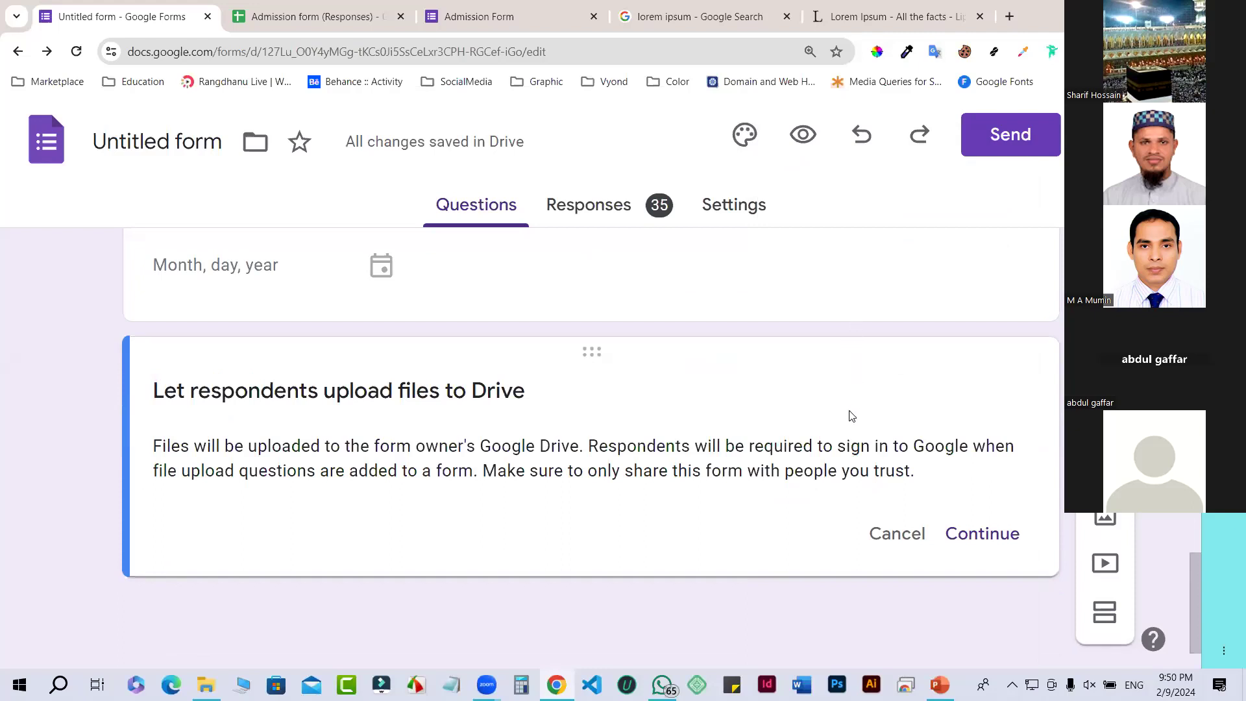
pyautogui.scroll(1, 802, 432)
pyautogui.scroll(-1, 803, 433)
pyautogui.click(982, 535)
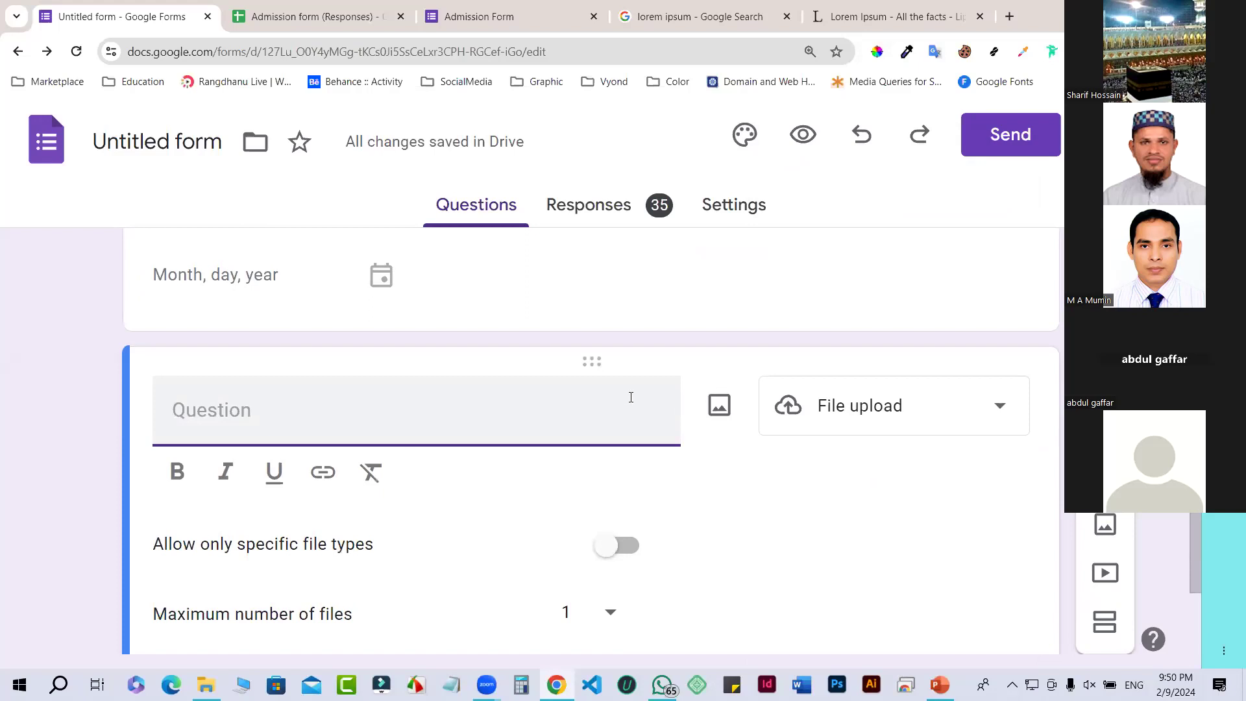
pyautogui.scroll(-1, 572, 417)
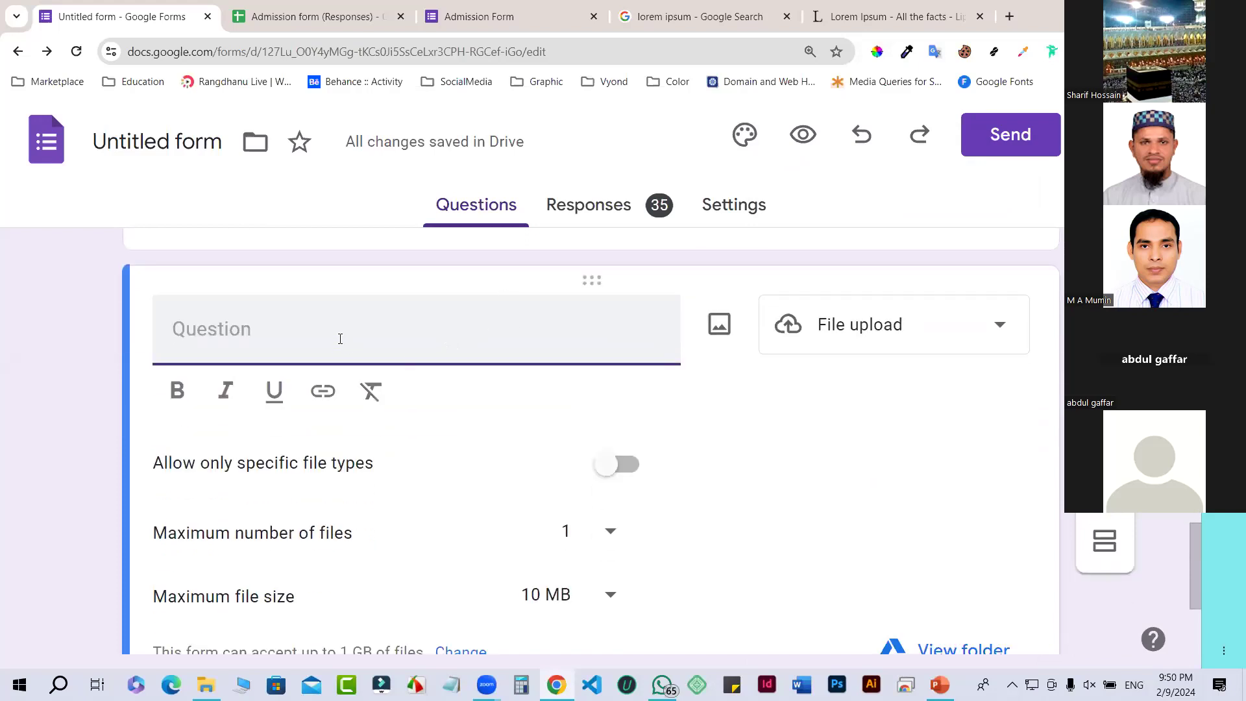
pyautogui.write('Picture')
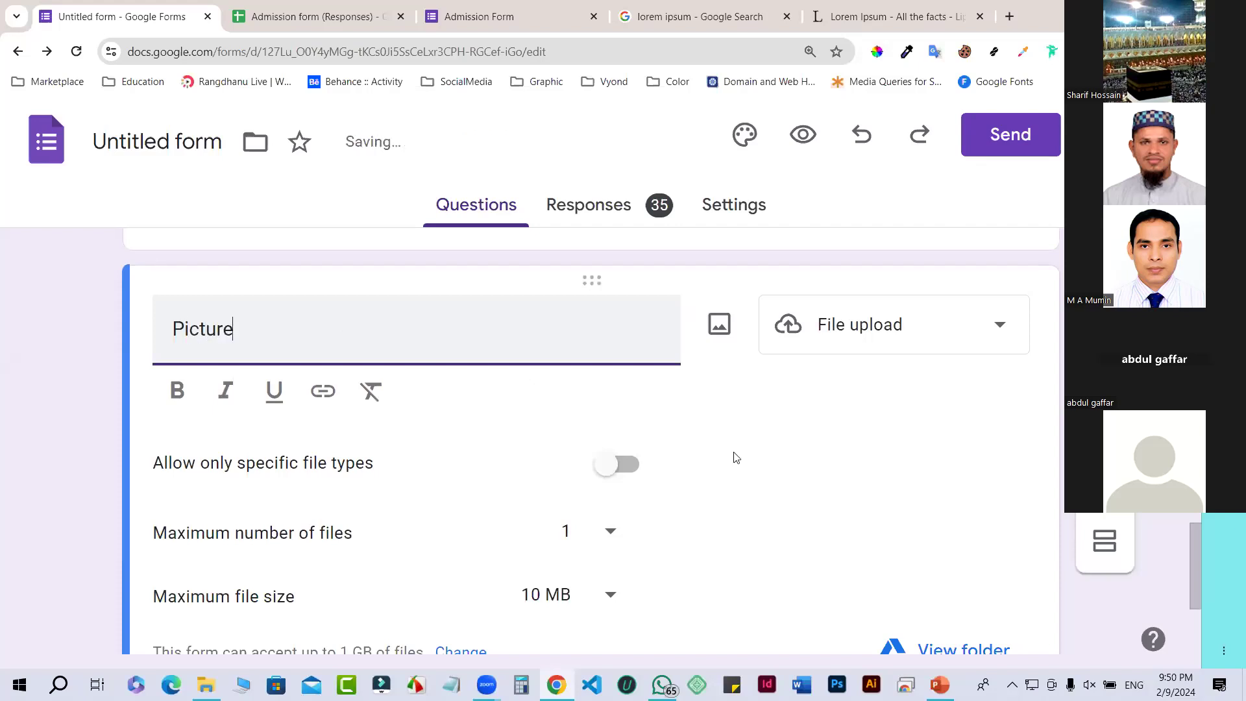
# Step: Restrict the Picture question's uploads to specific file types, allowing only Image
pyautogui.scroll(-1, 742, 458)
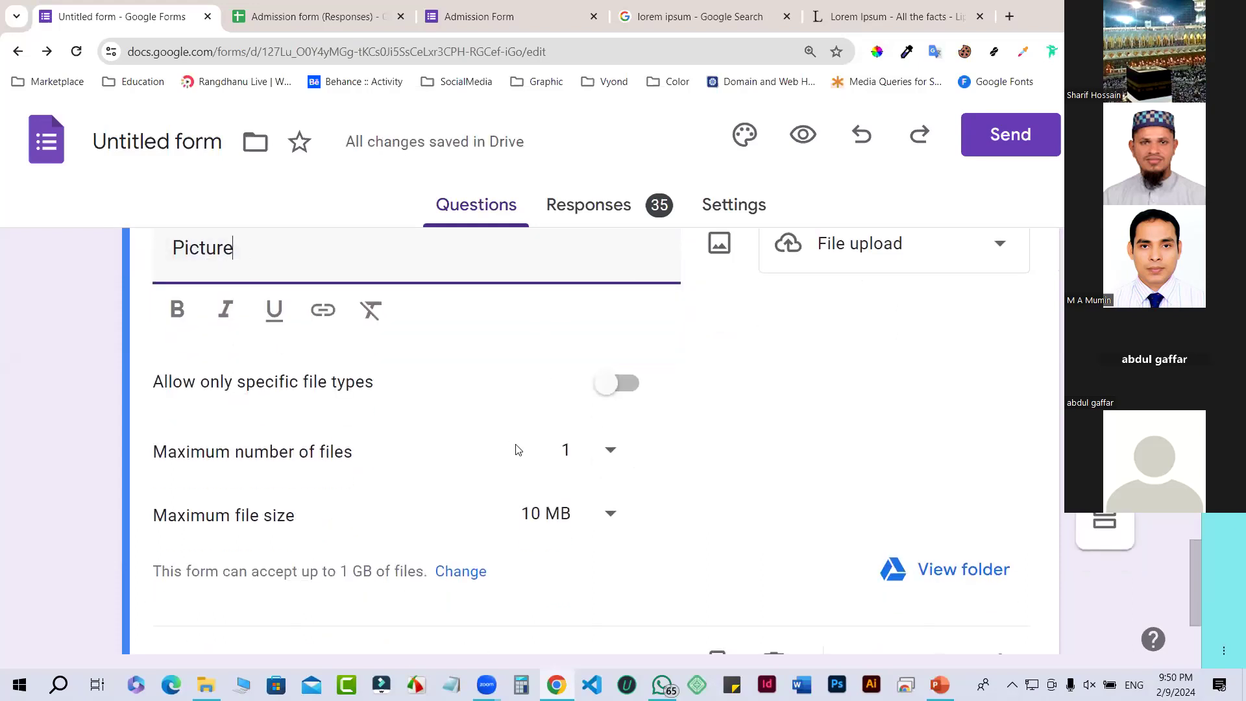
pyautogui.scroll(1, 517, 449)
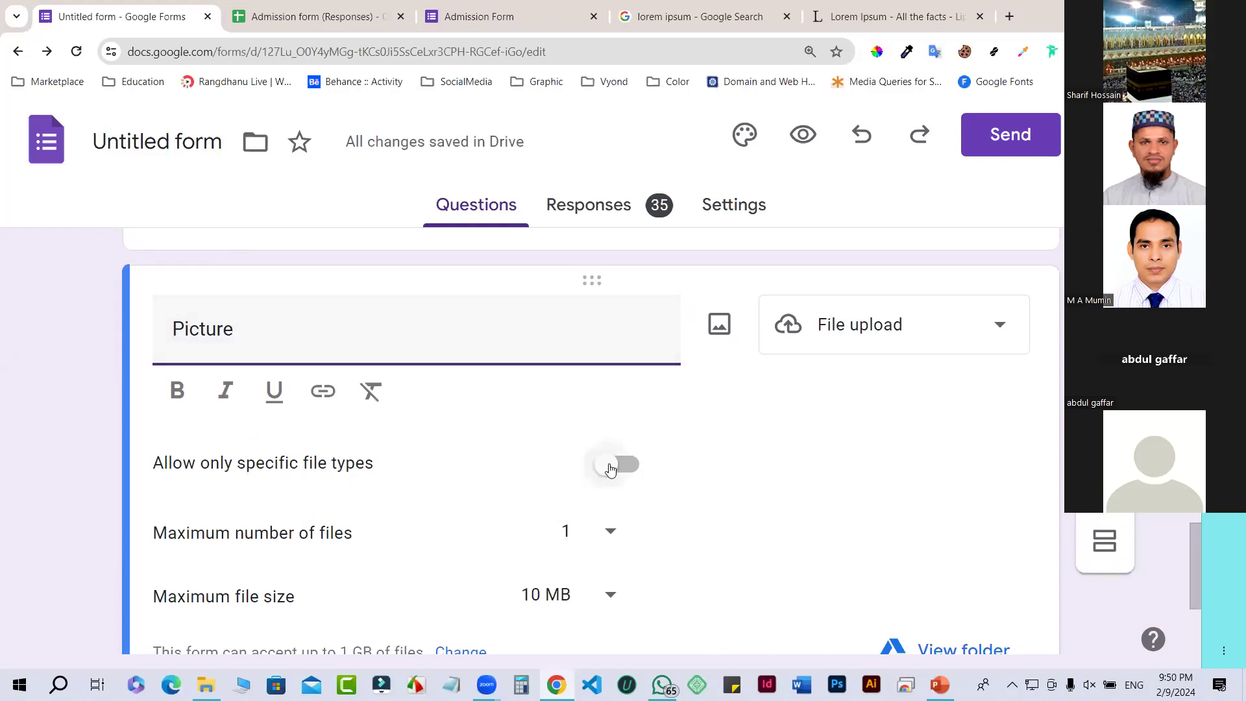
pyautogui.scroll(-1, 679, 467)
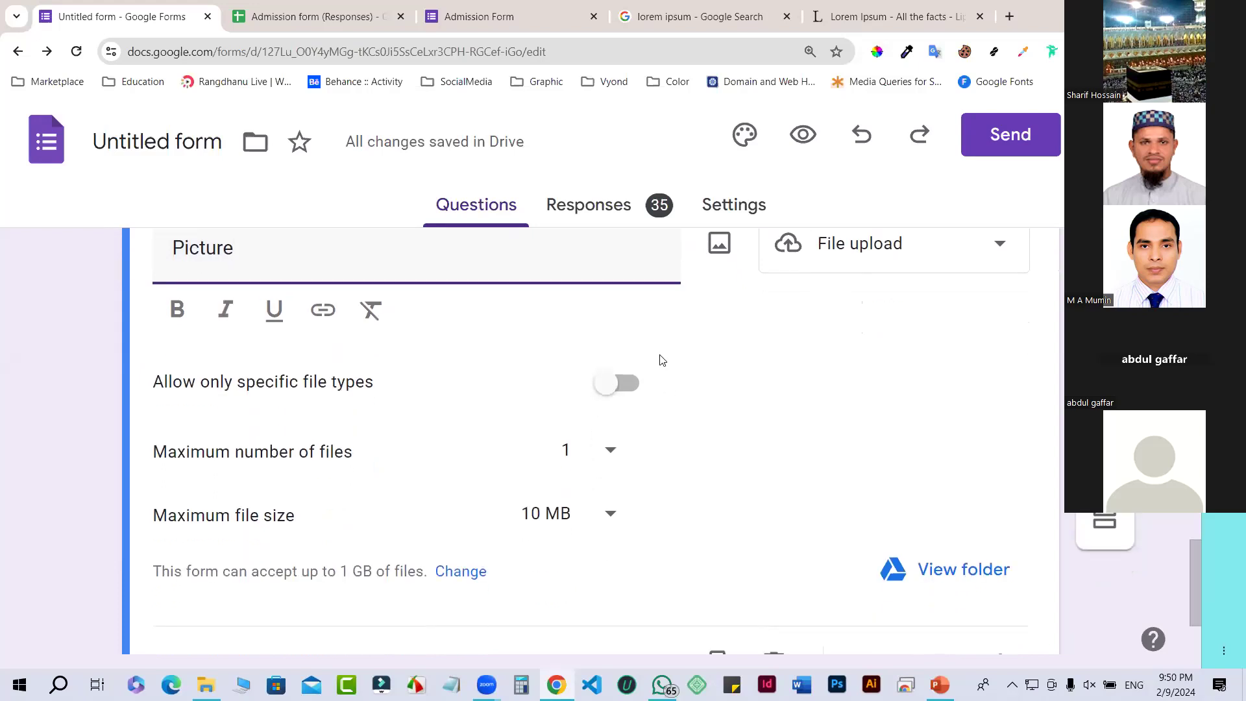
pyautogui.click(612, 388)
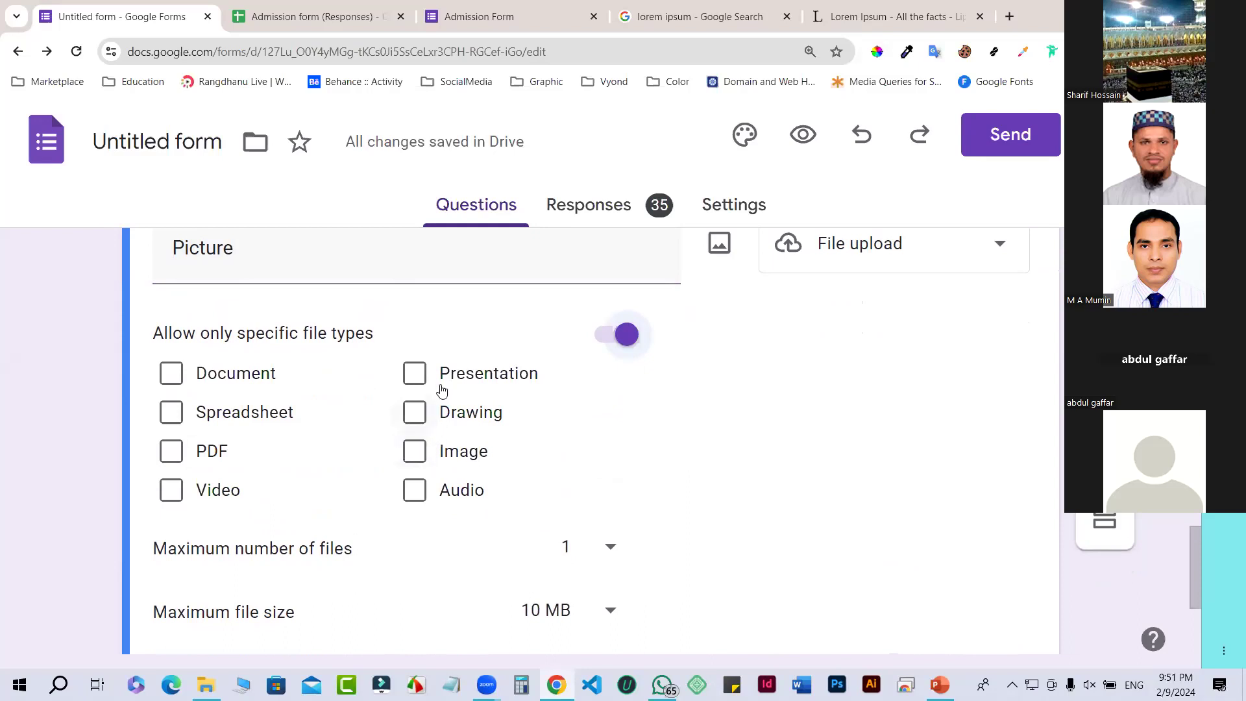
pyautogui.click(416, 452)
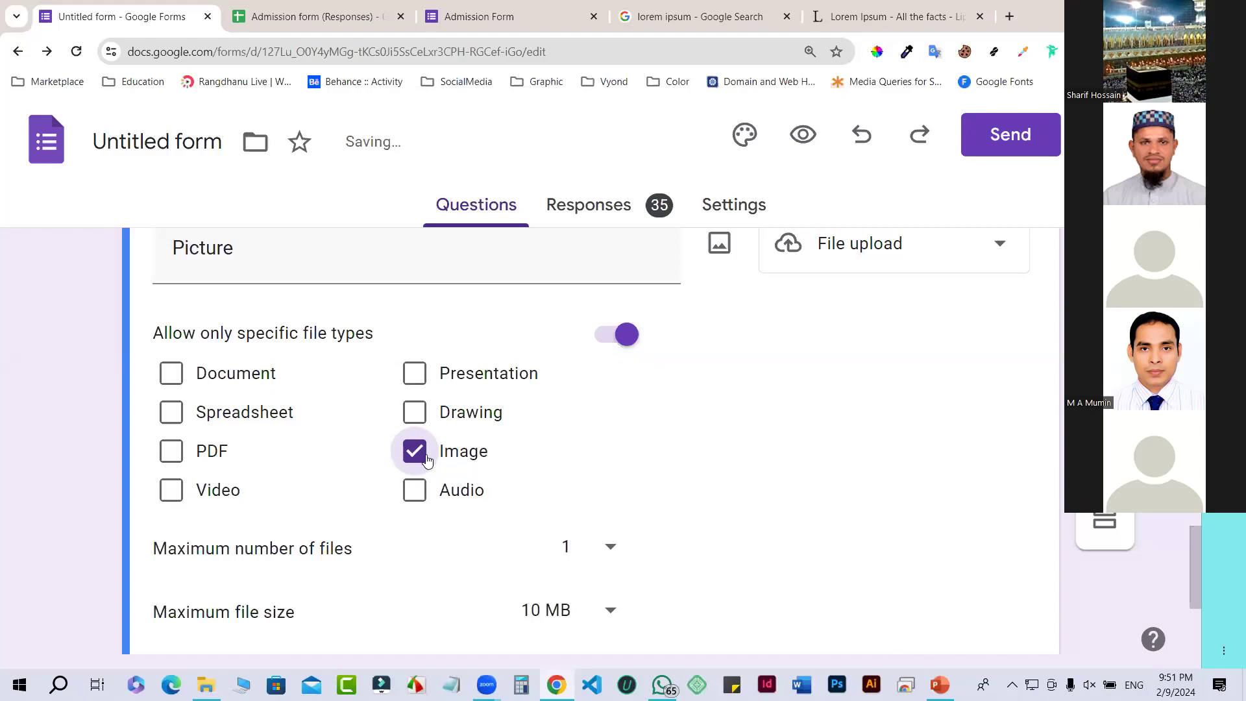
# Step: Keep the Picture question's maximum number of files at 1 and set its maximum file size to 1 MB
pyautogui.scroll(-1, 427, 459)
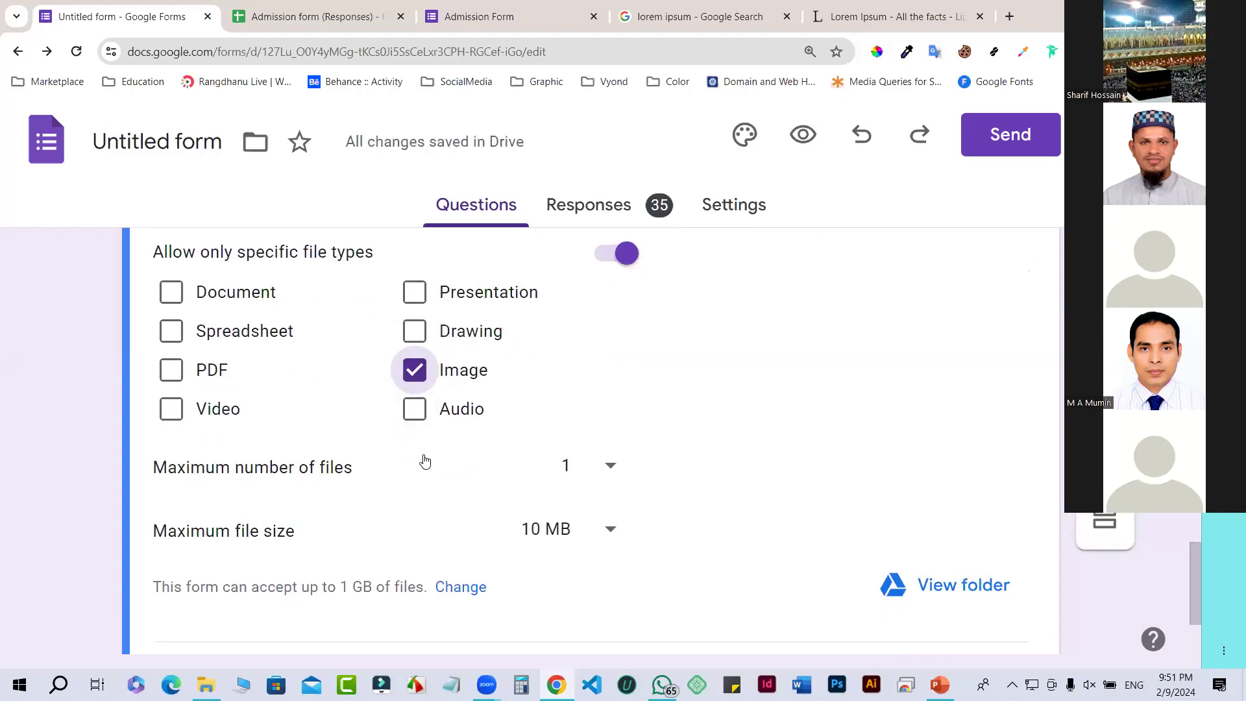
pyautogui.scroll(1, 606, 390)
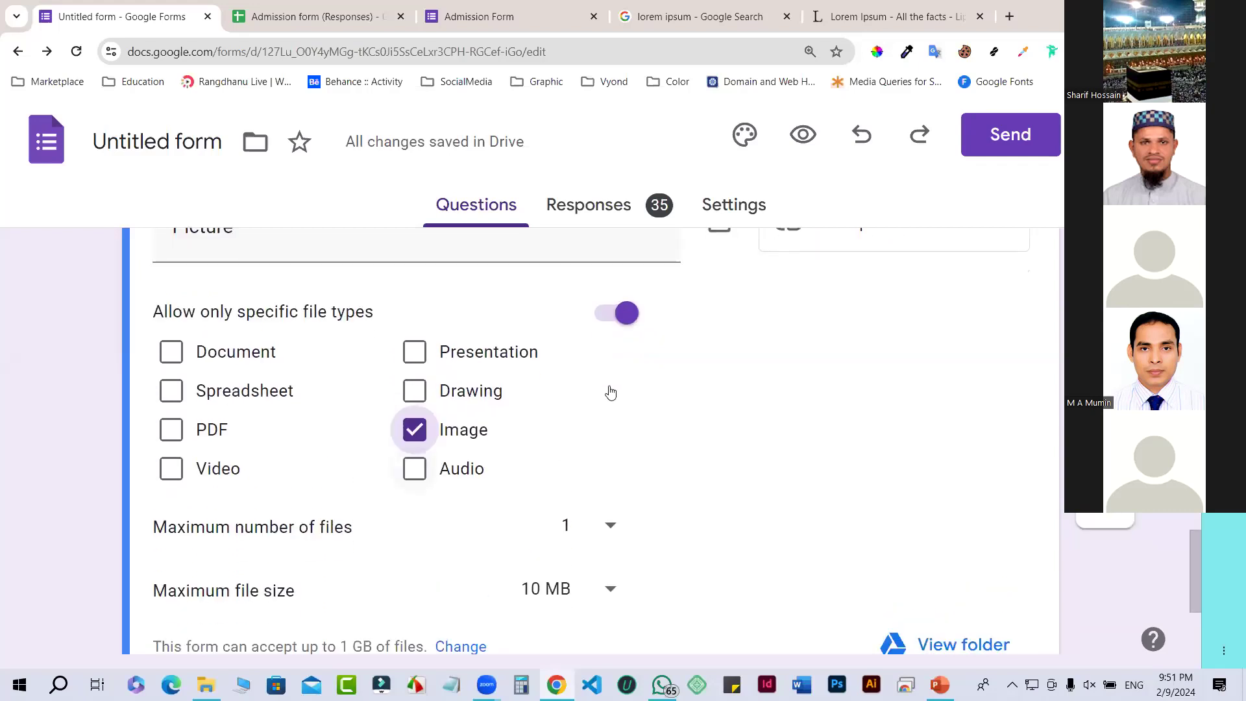
pyautogui.scroll(-2, 610, 389)
pyautogui.click(610, 388)
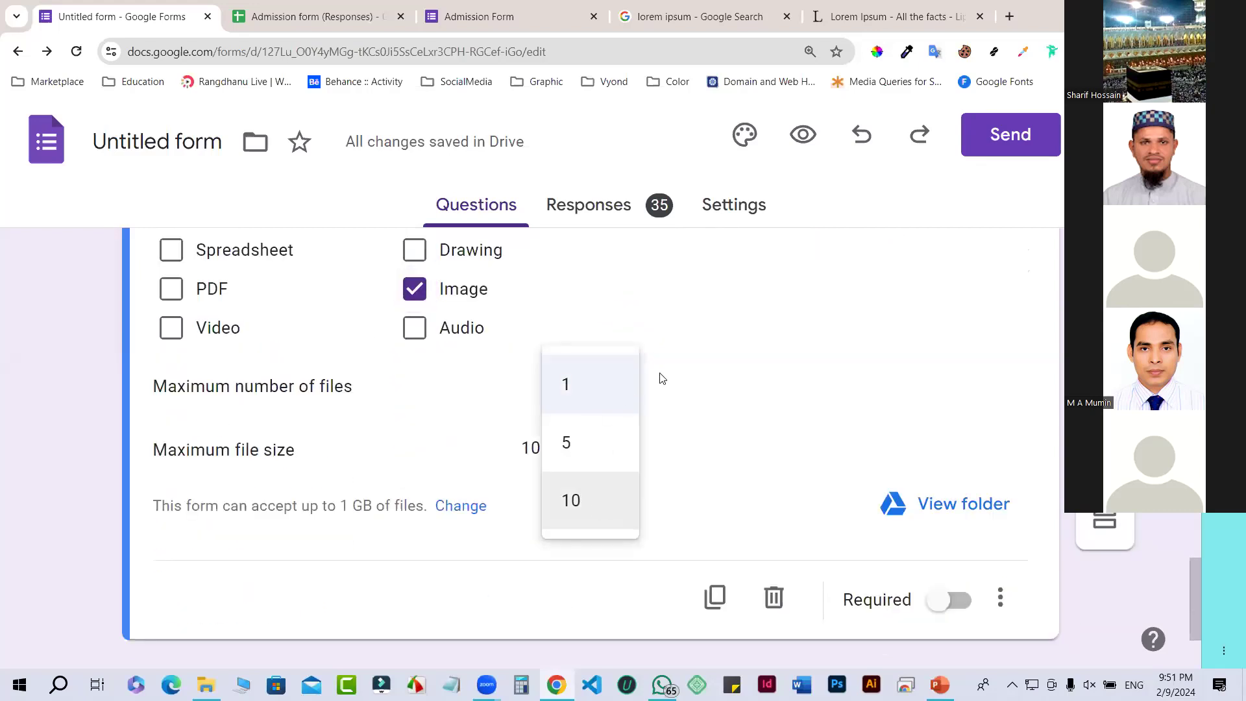
pyautogui.click(614, 392)
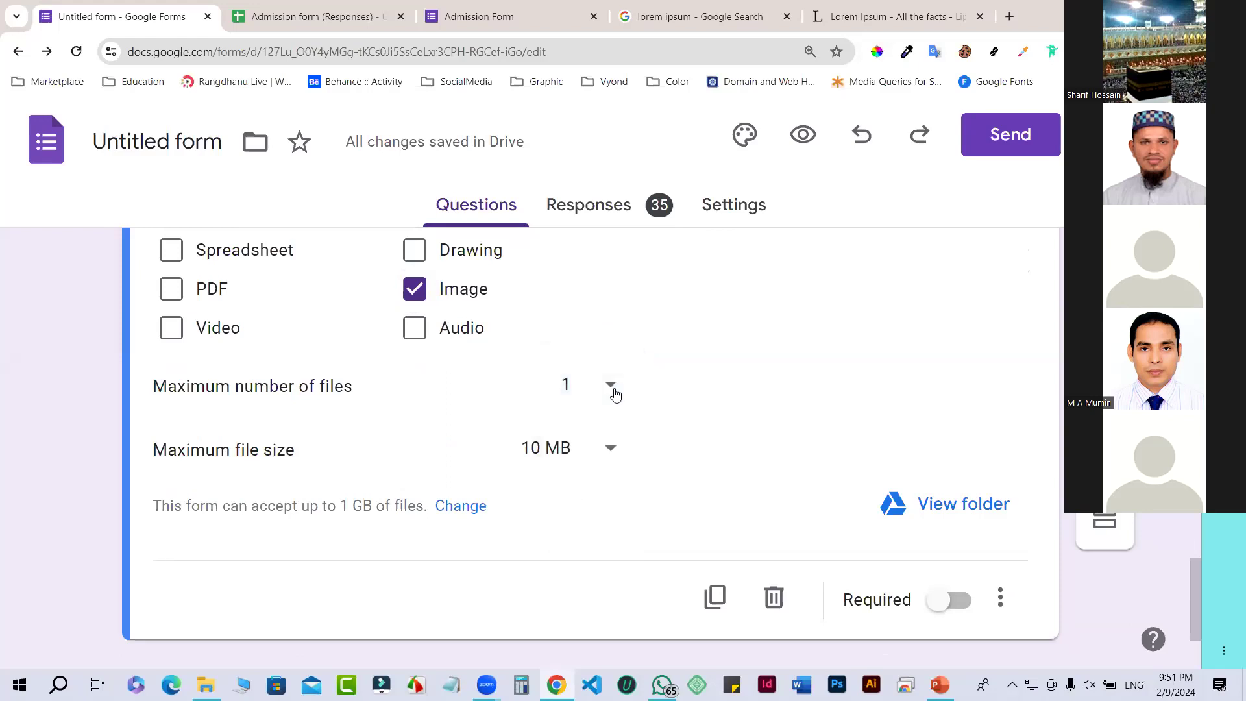
pyautogui.click(610, 453)
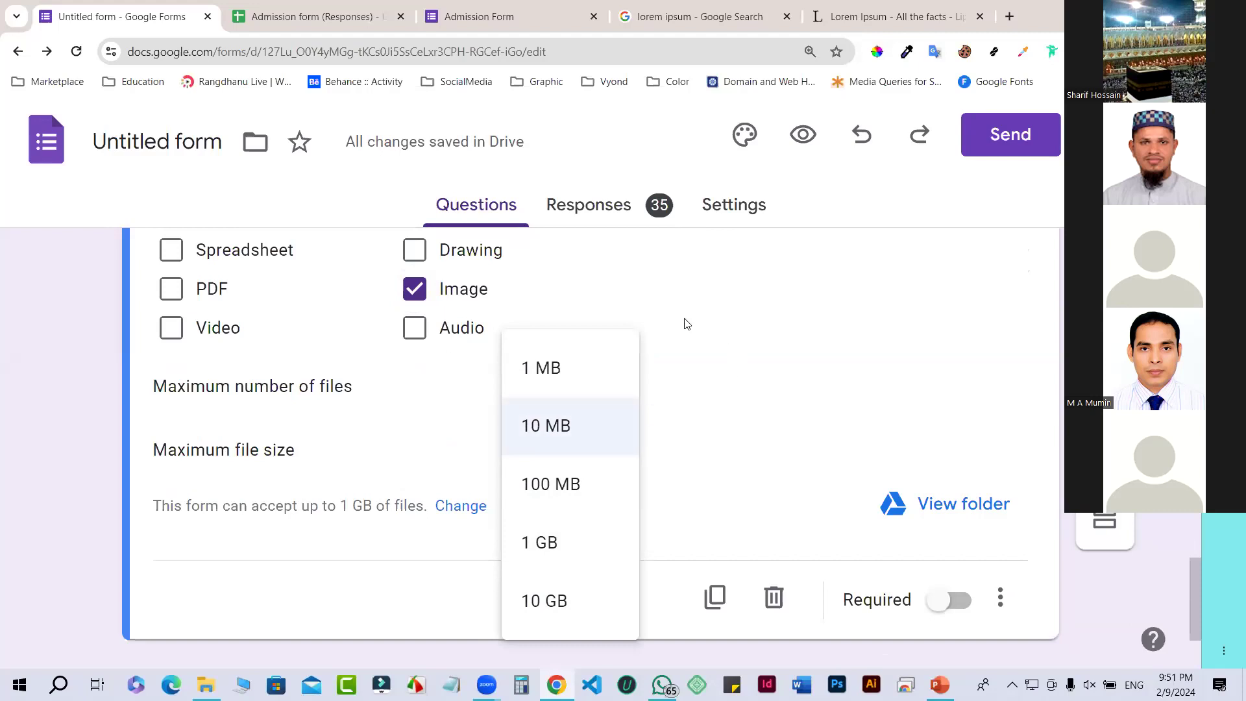
pyautogui.click(563, 367)
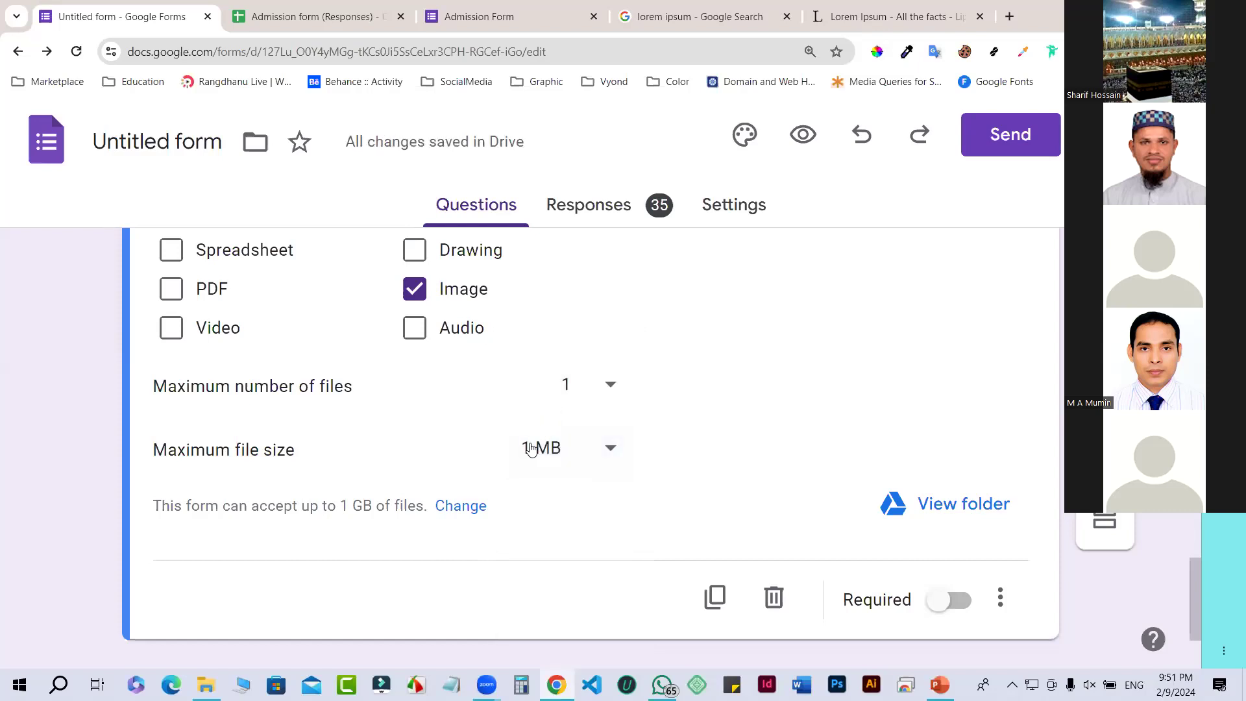
pyautogui.click(531, 449)
pyautogui.click(541, 367)
pyautogui.click(611, 449)
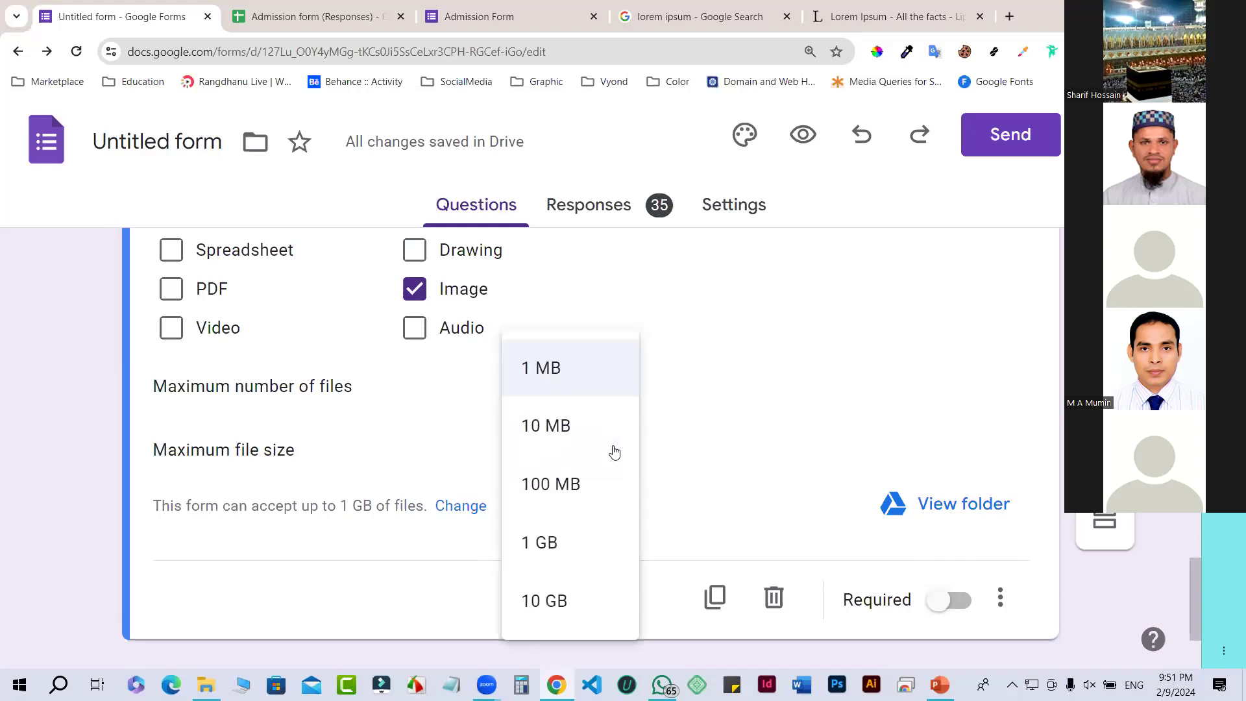
pyautogui.click(562, 371)
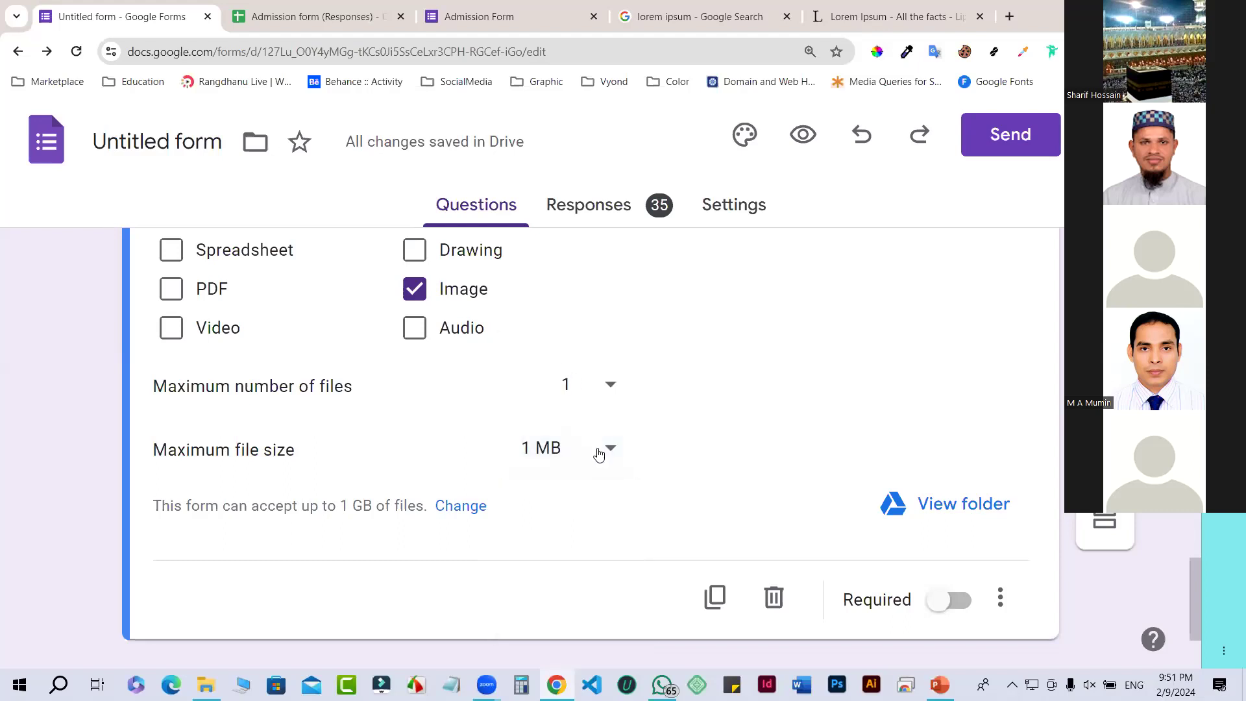
pyautogui.scroll(-1, 688, 477)
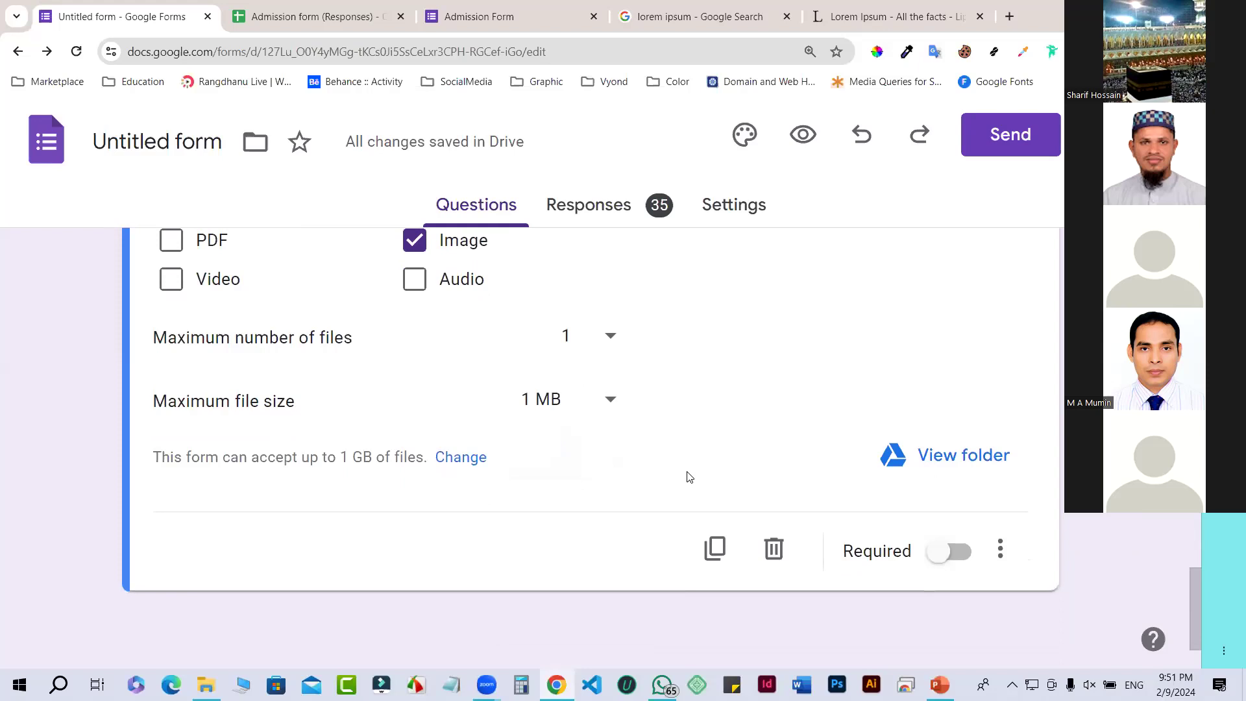
pyautogui.scroll(-1, 690, 477)
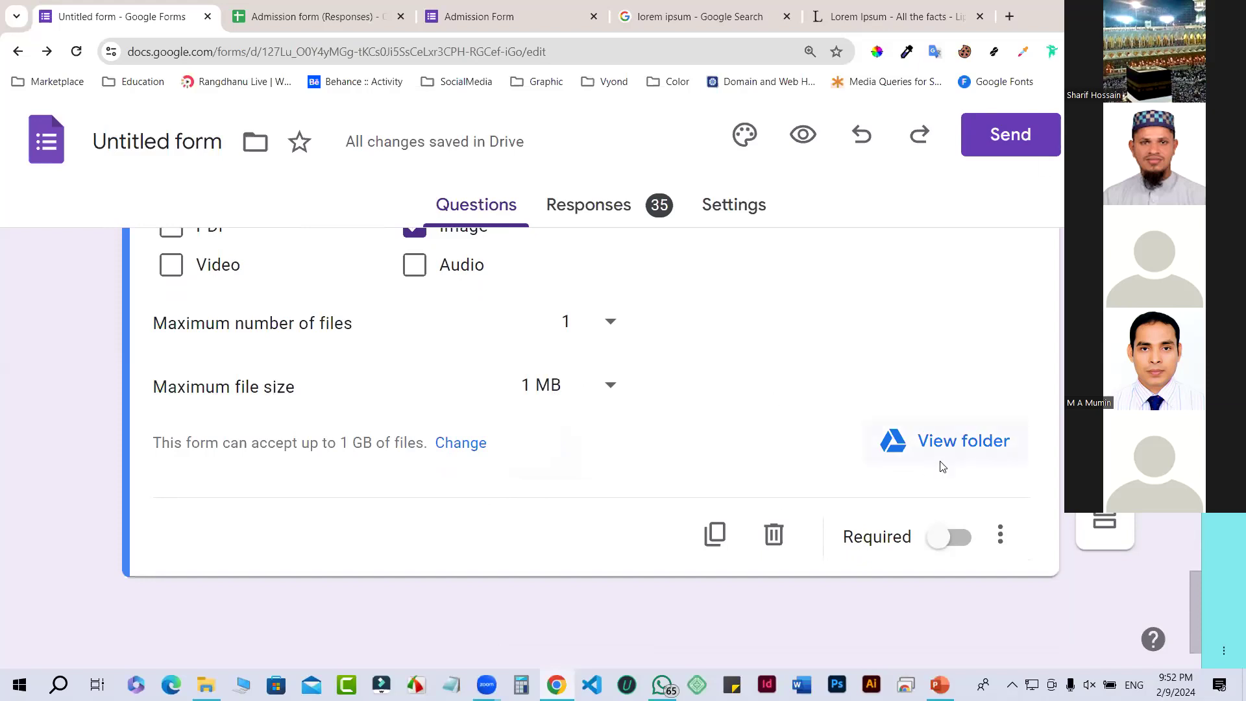
pyautogui.scroll(1, 947, 521)
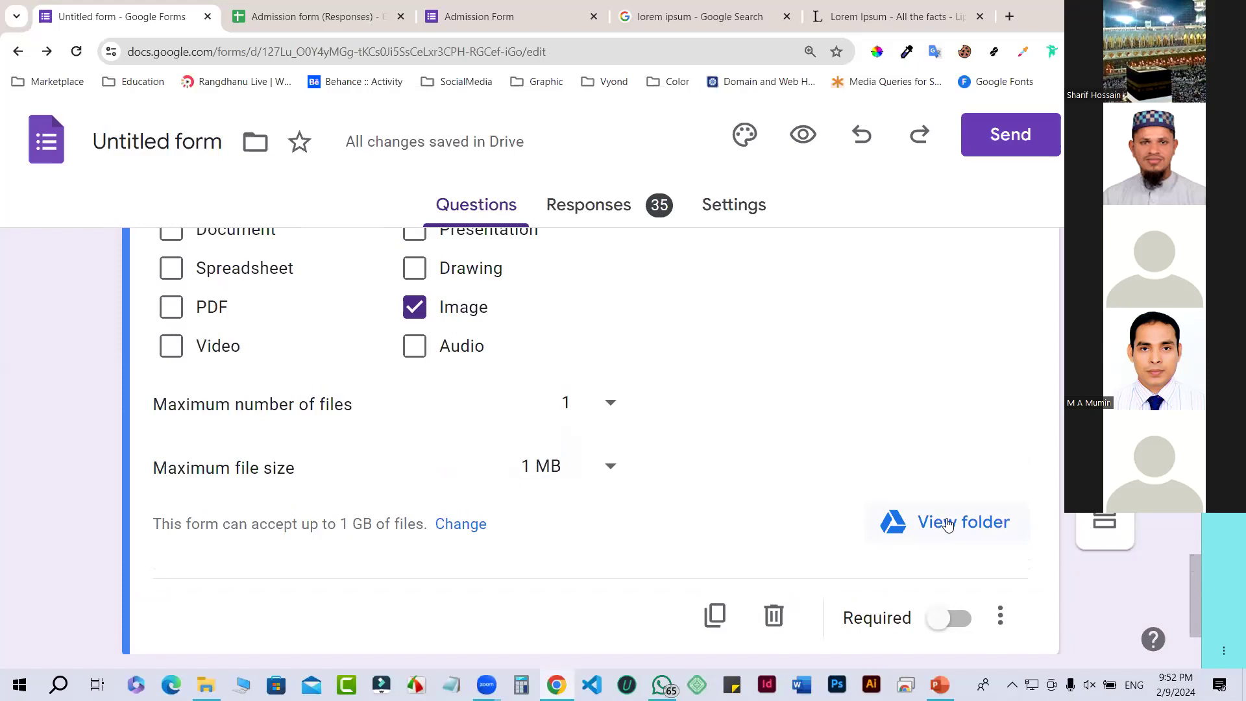
# Step: View the Drive folder holding the Picture question's uploads, return to the form, and look over its existing questions
pyautogui.click(948, 523)
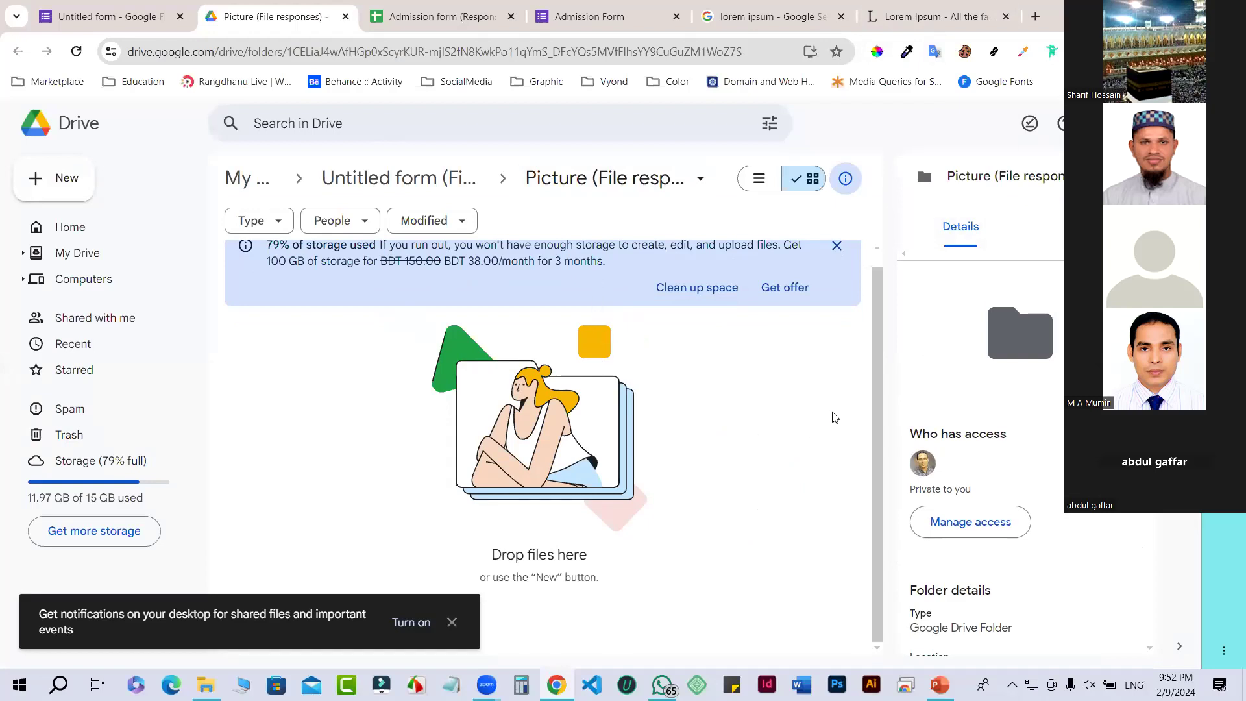
pyautogui.click(138, 15)
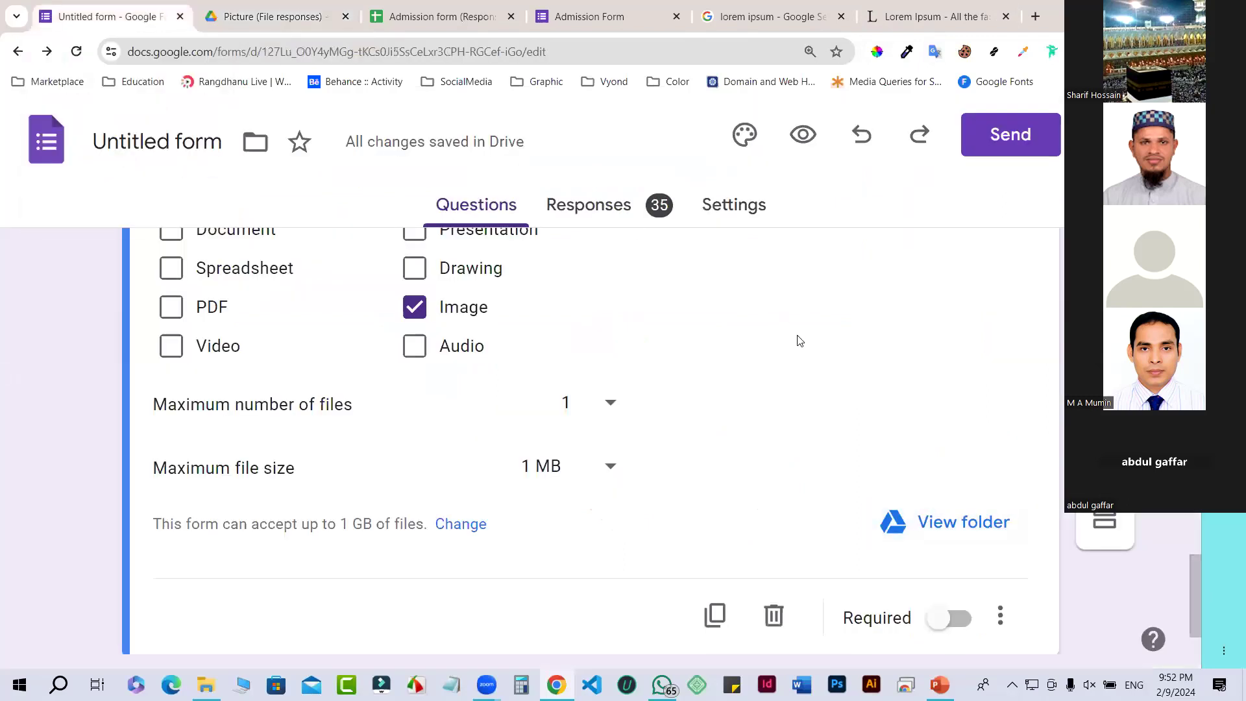
pyautogui.scroll(-1, 835, 393)
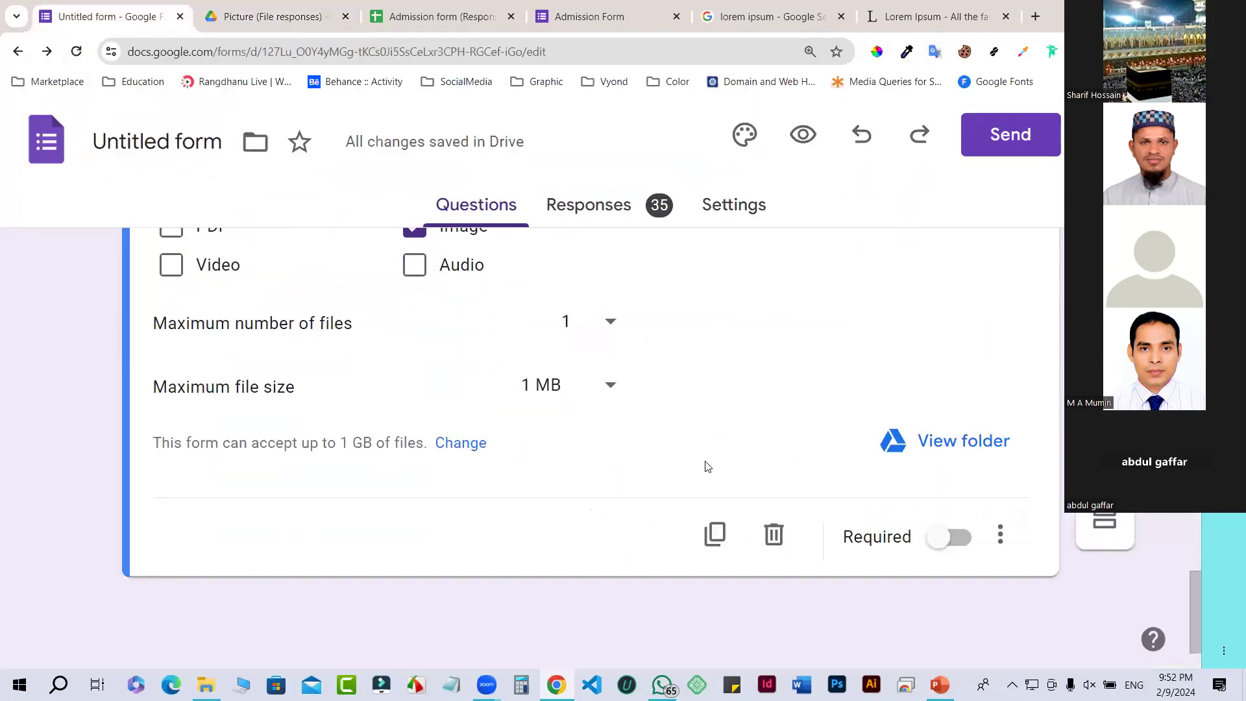
pyautogui.scroll(3, 708, 466)
pyautogui.scroll(10, 708, 466)
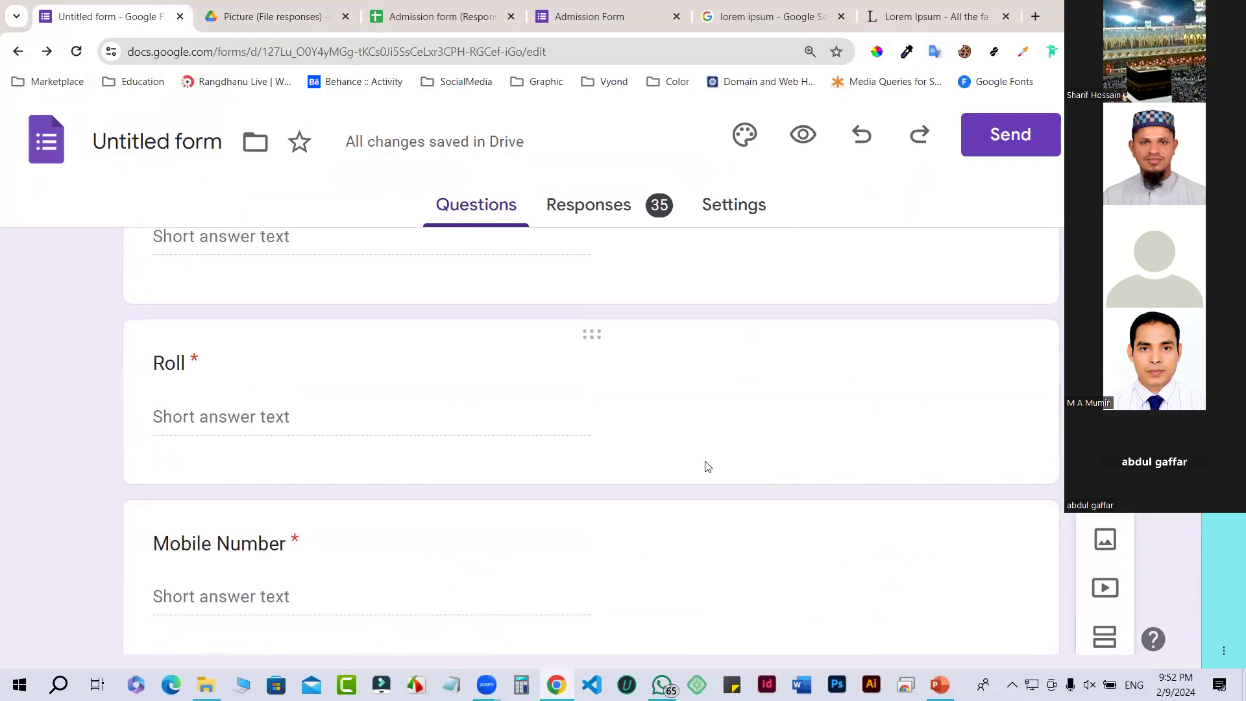
pyautogui.scroll(-3, 706, 461)
pyautogui.scroll(-5, 707, 454)
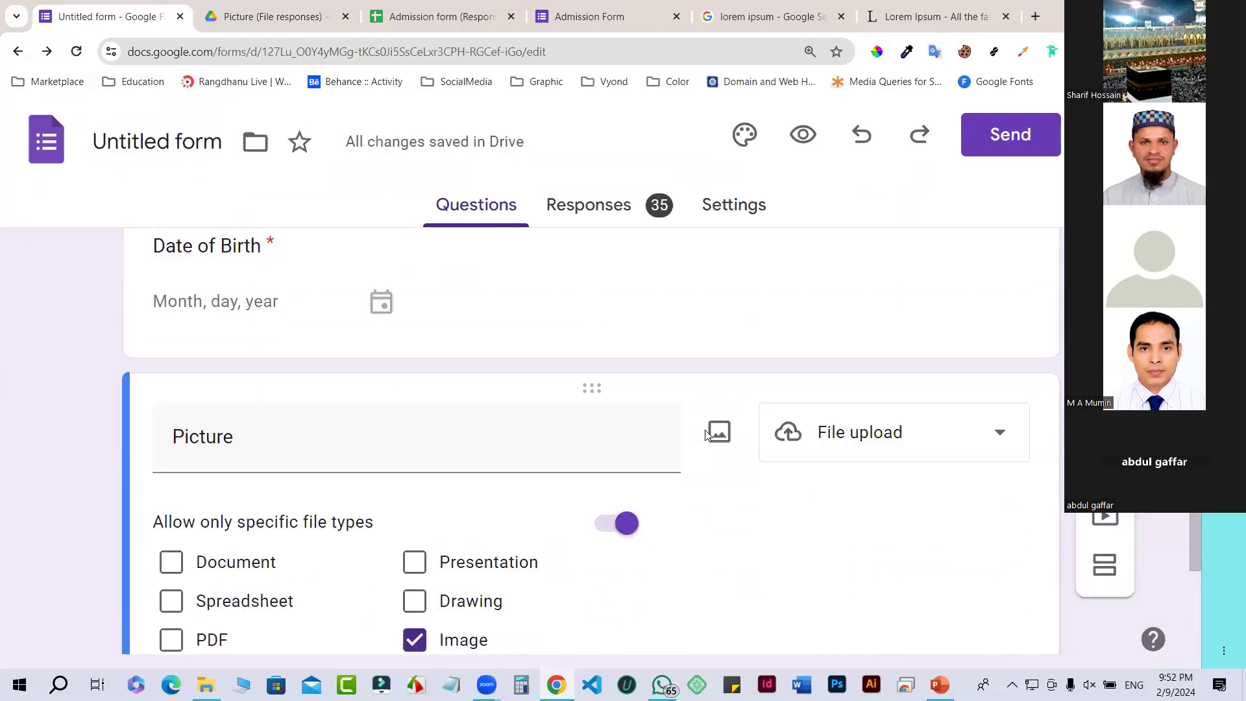
pyautogui.scroll(-5, 708, 435)
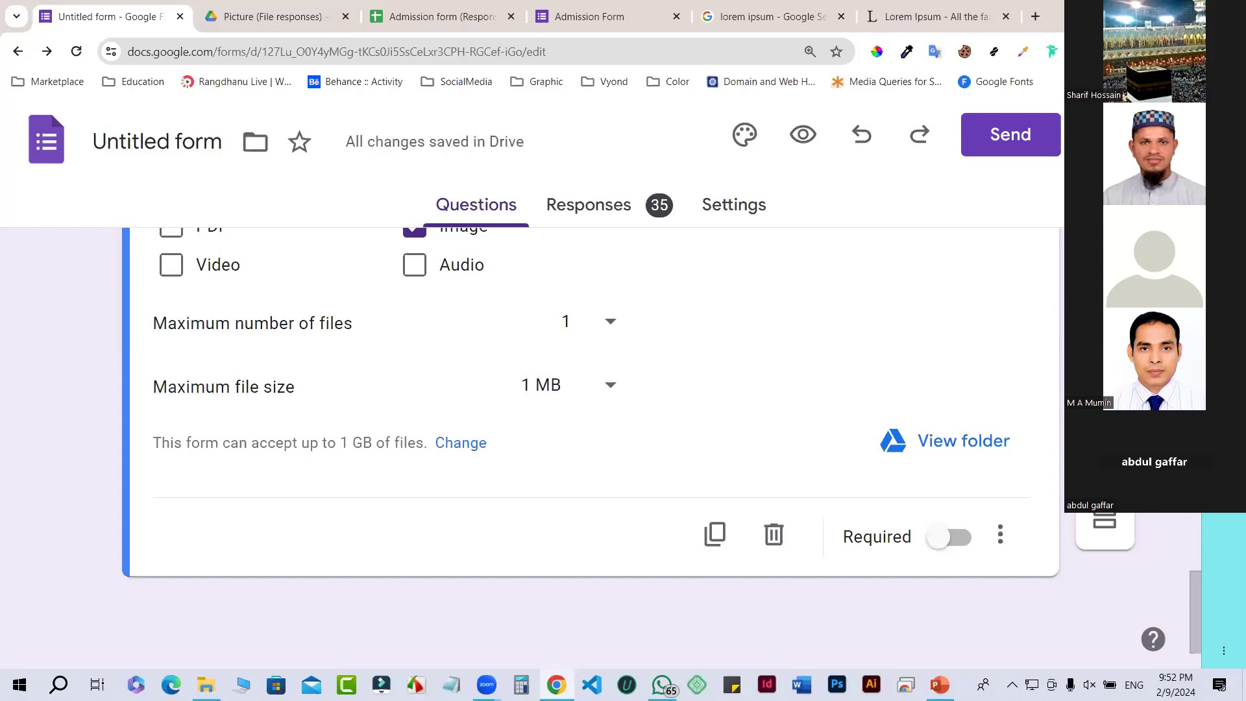
# Step: Add a new Short answer question below the Picture question and title it "Payment Ref."
pyautogui.click(1105, 364)
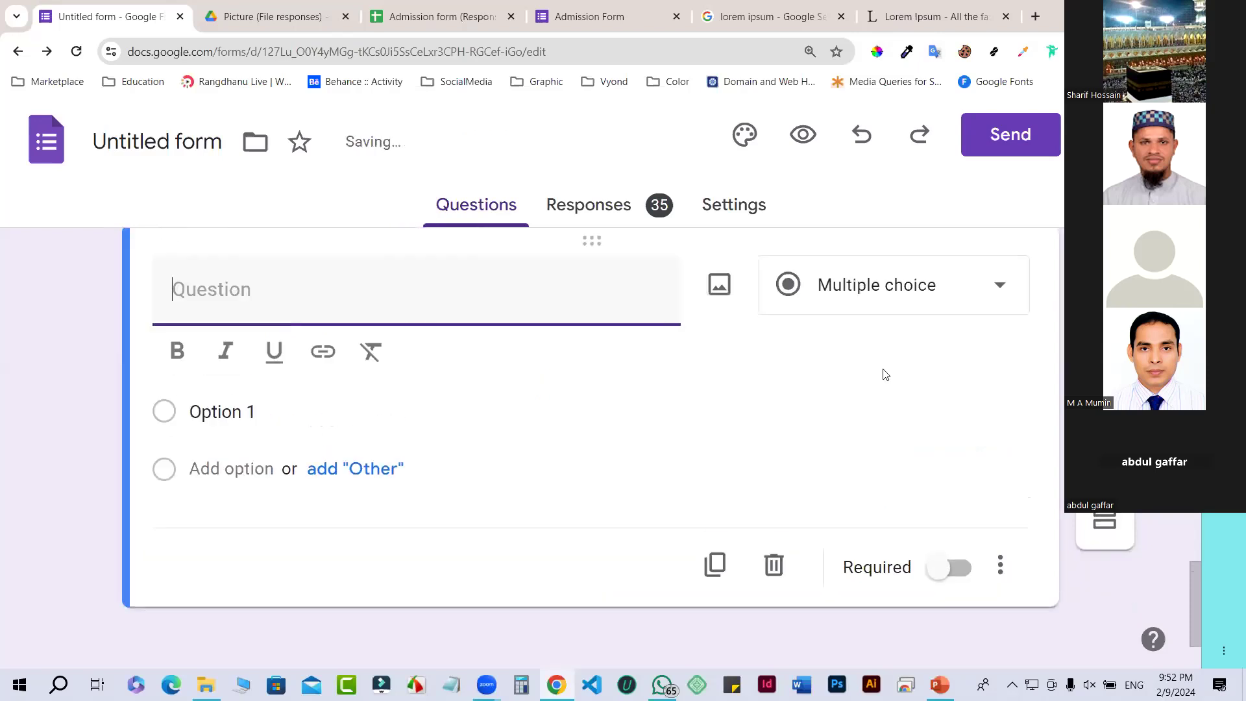
pyautogui.click(1000, 287)
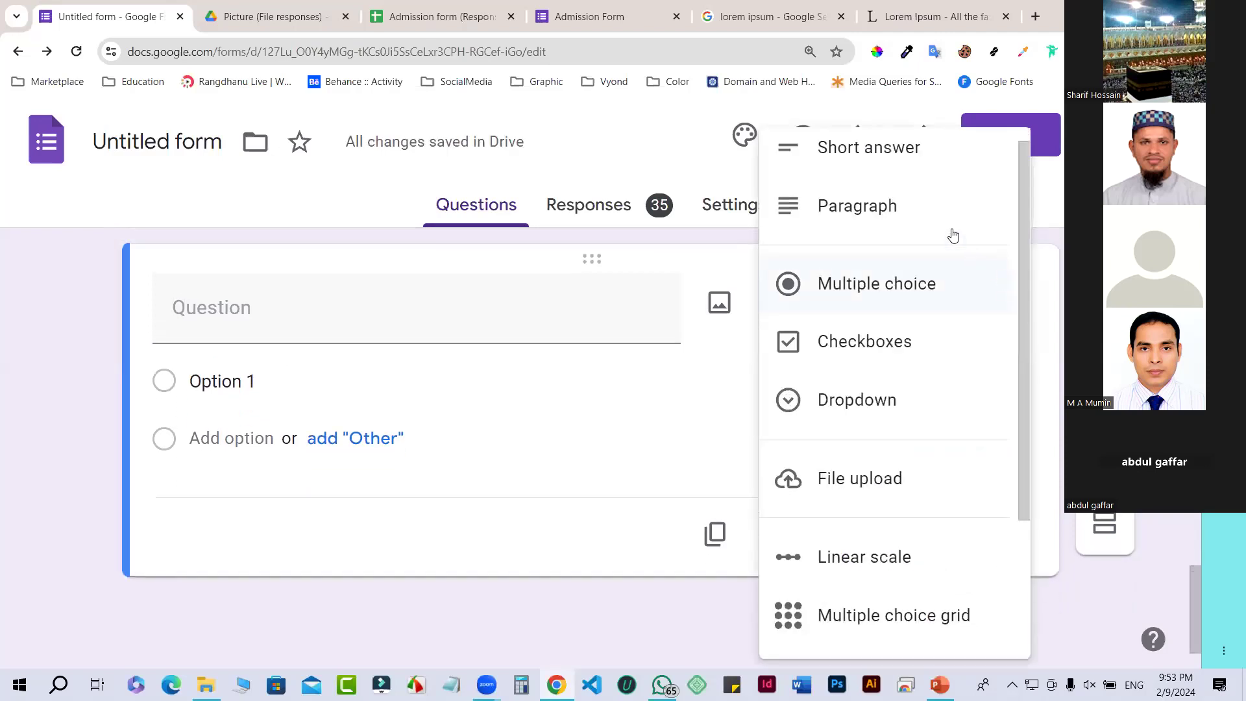
pyautogui.click(885, 159)
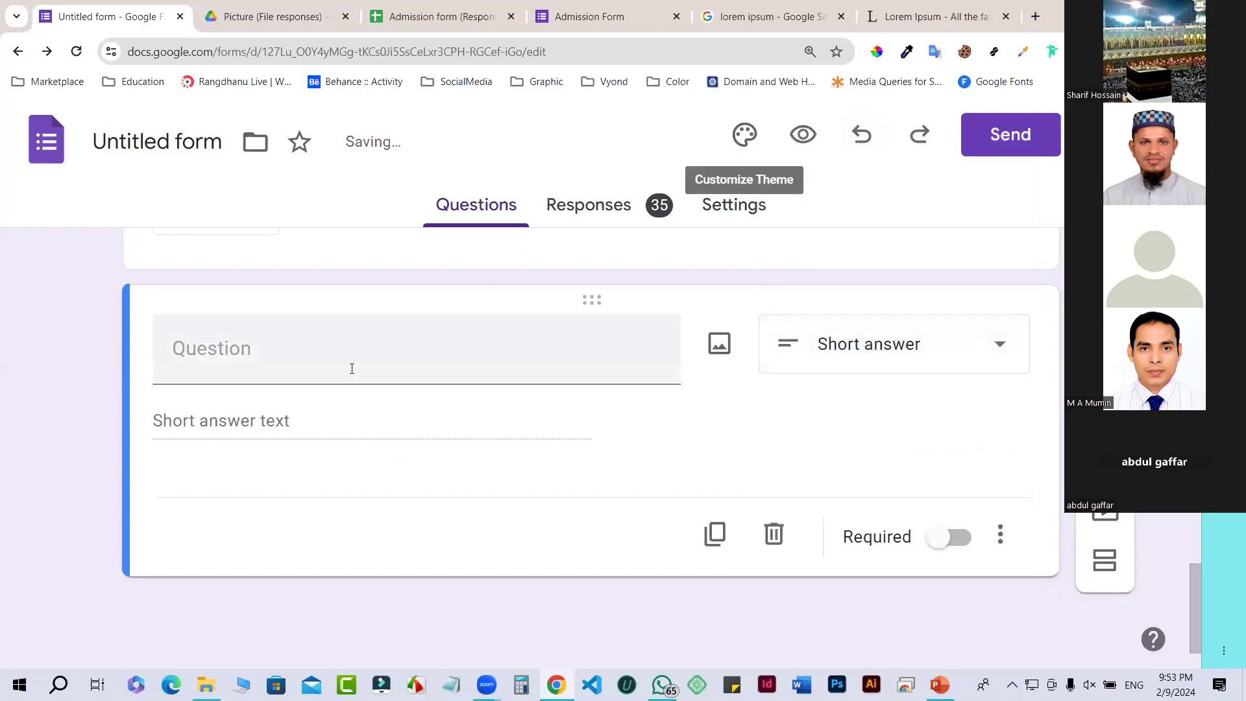
pyautogui.click(352, 369)
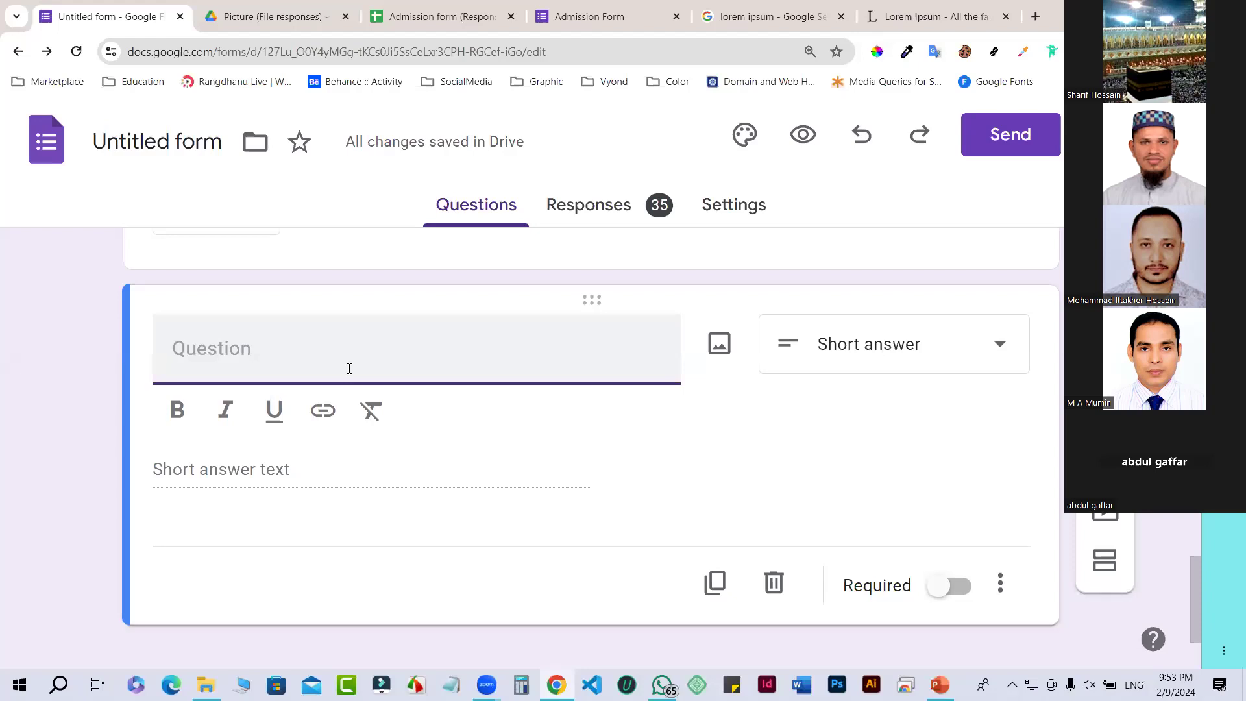
pyautogui.write('Pa')
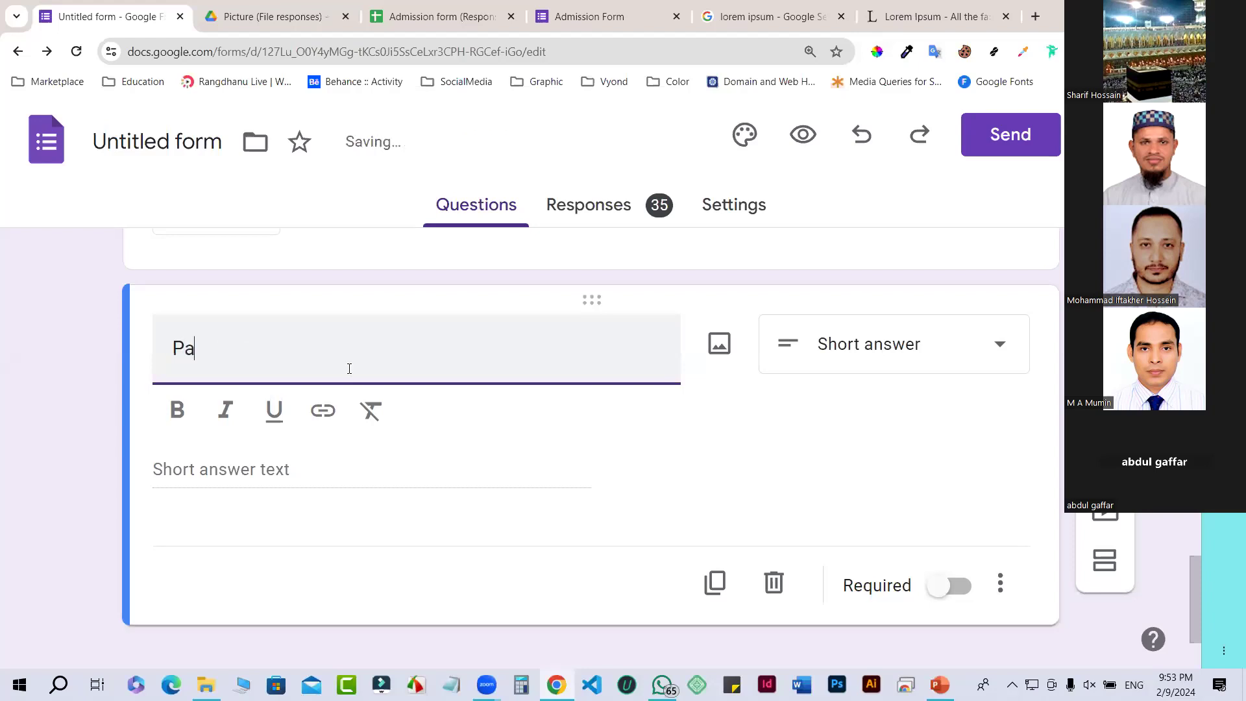
pyautogui.write('yment')
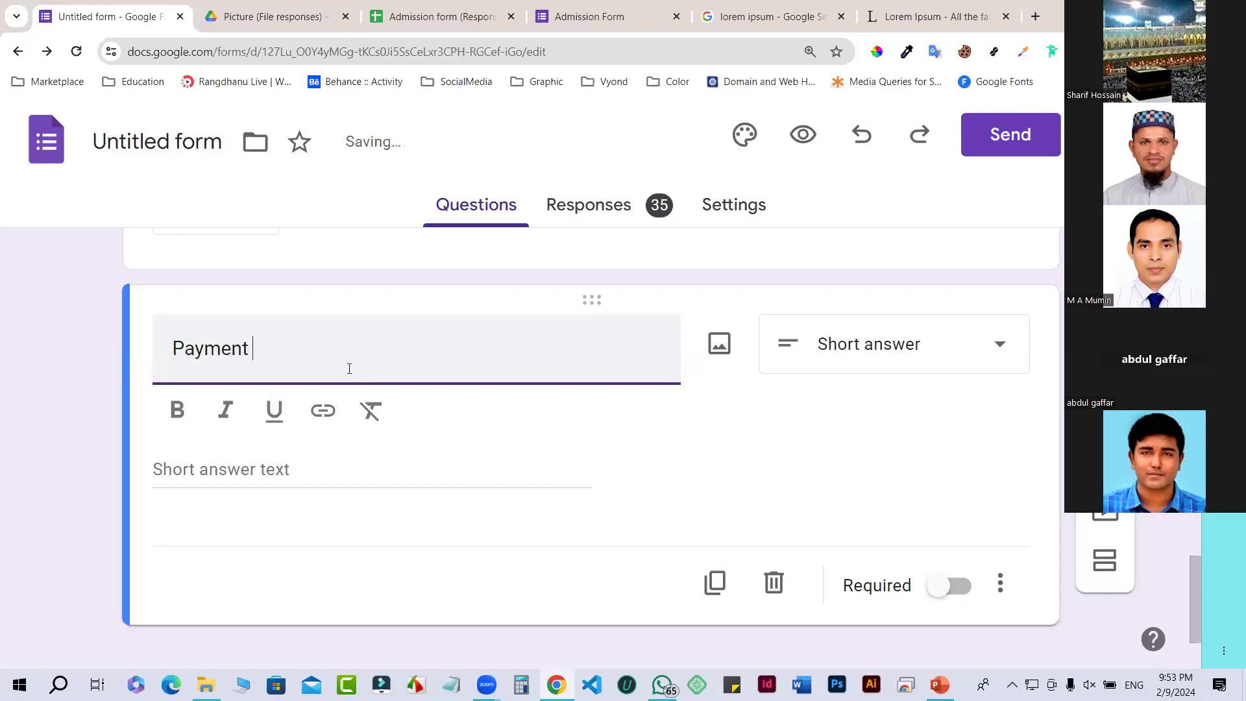
pyautogui.write(' Ref.')
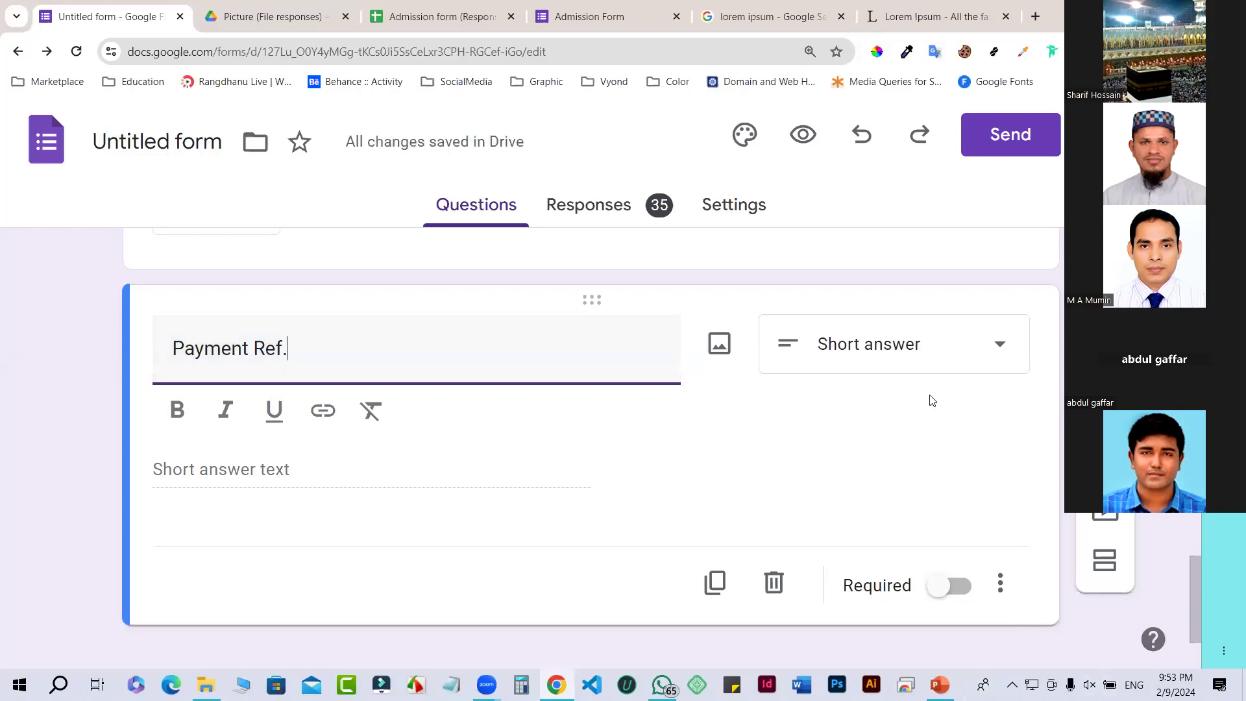
pyautogui.click(1002, 354)
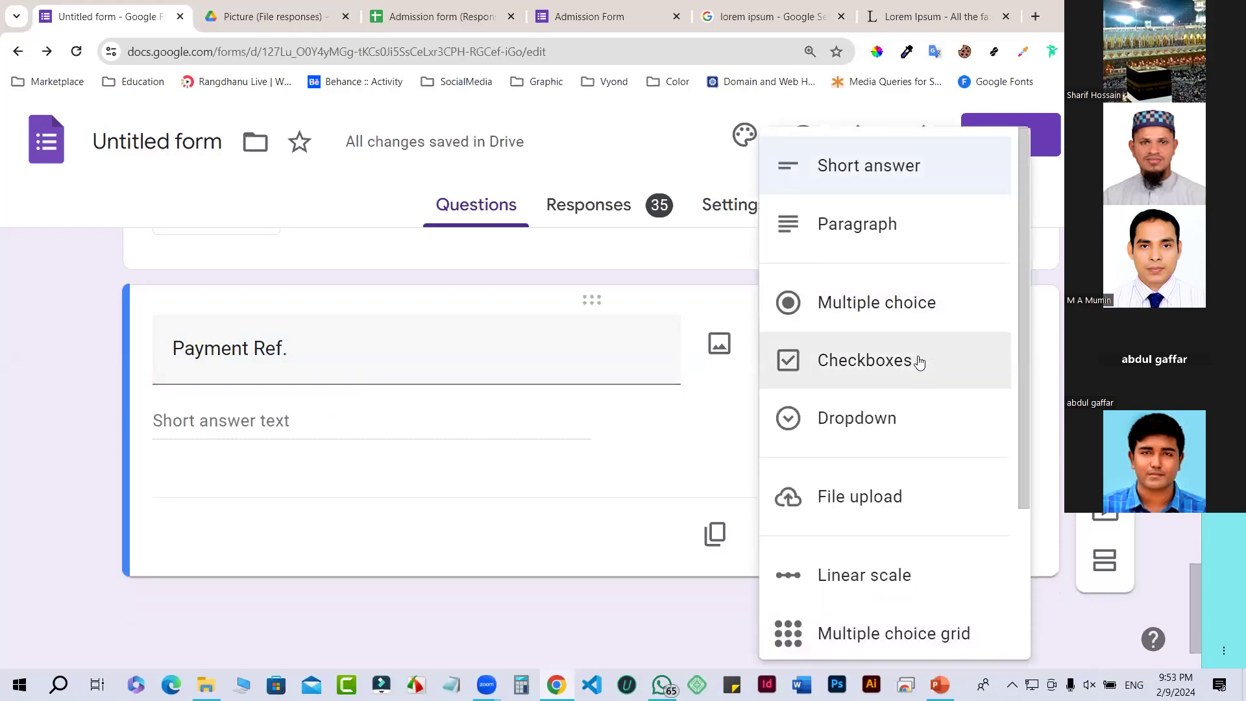
pyautogui.scroll(-1, 893, 451)
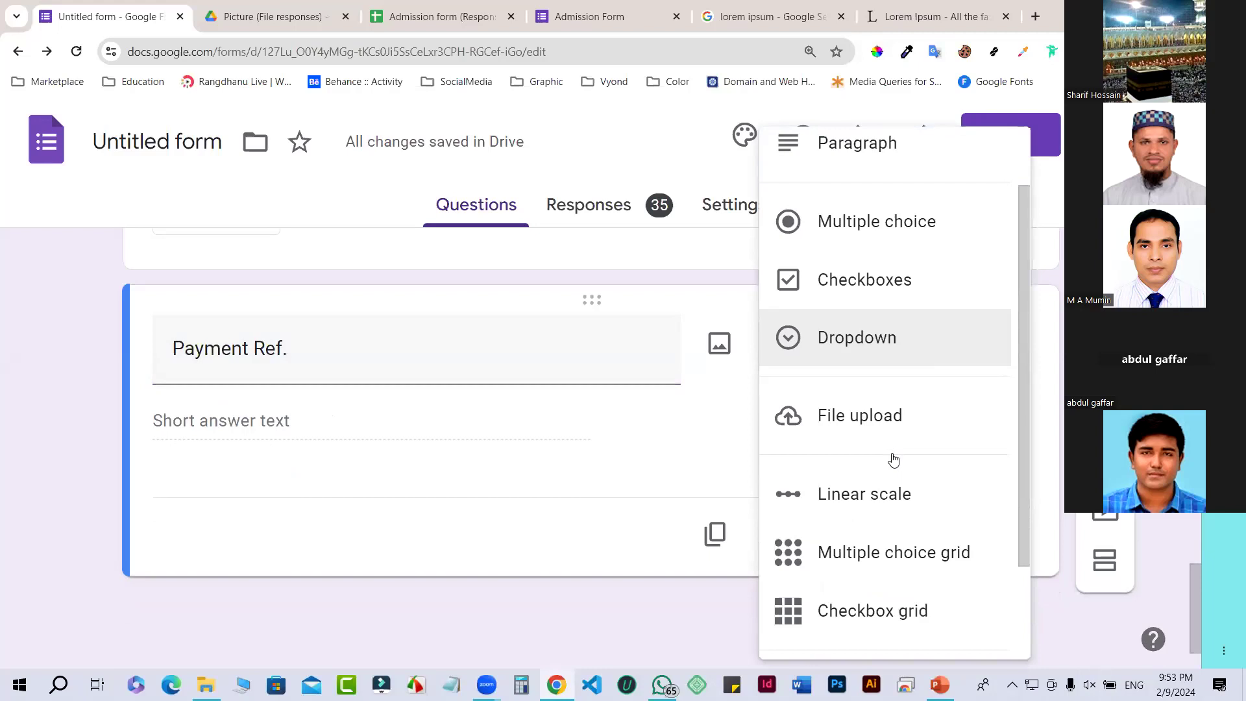
pyautogui.scroll(-1, 893, 460)
pyautogui.scroll(-1, 893, 460)
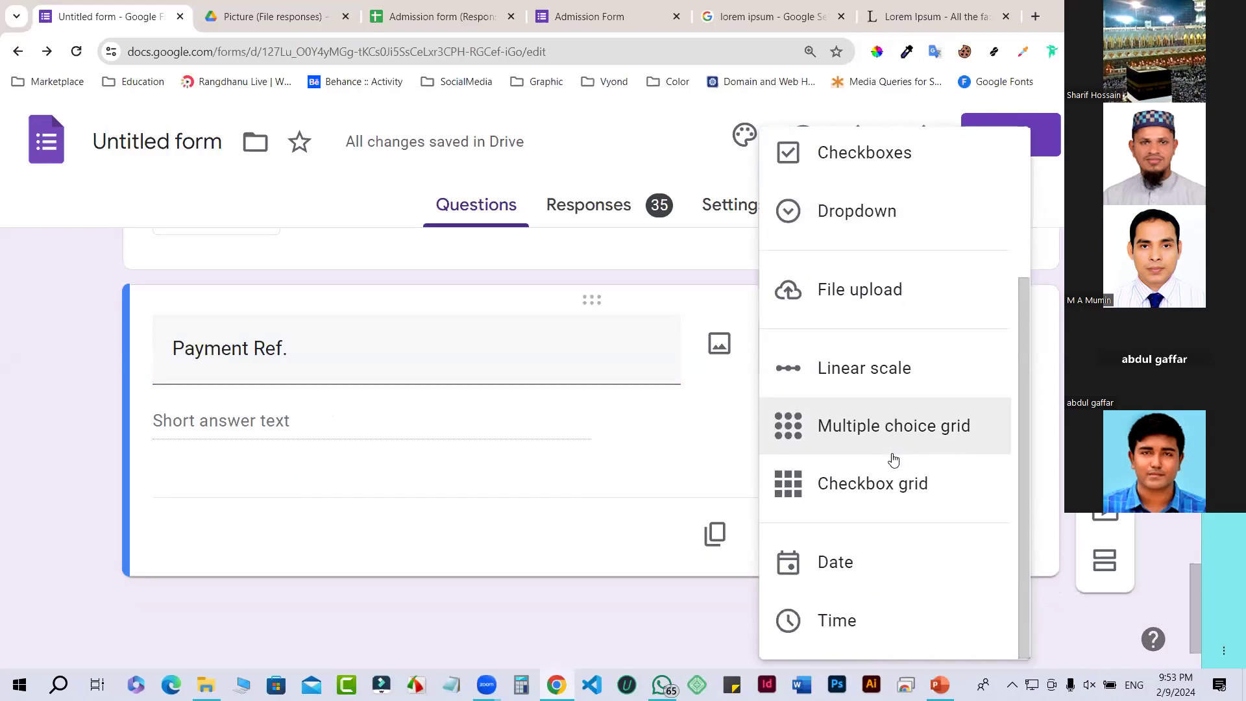
pyautogui.scroll(2, 893, 460)
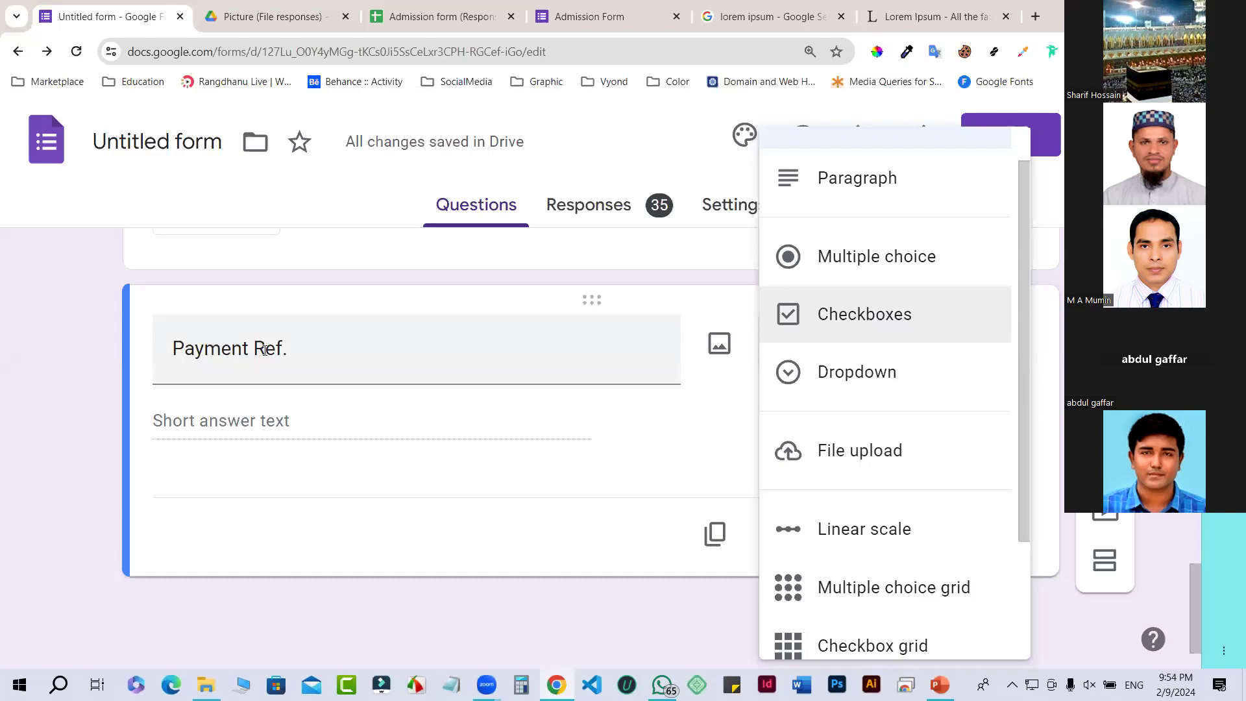
# Step: Extend the payment question's title to "Payment Ref. Code"
pyautogui.click(294, 348)
pyautogui.click(302, 351)
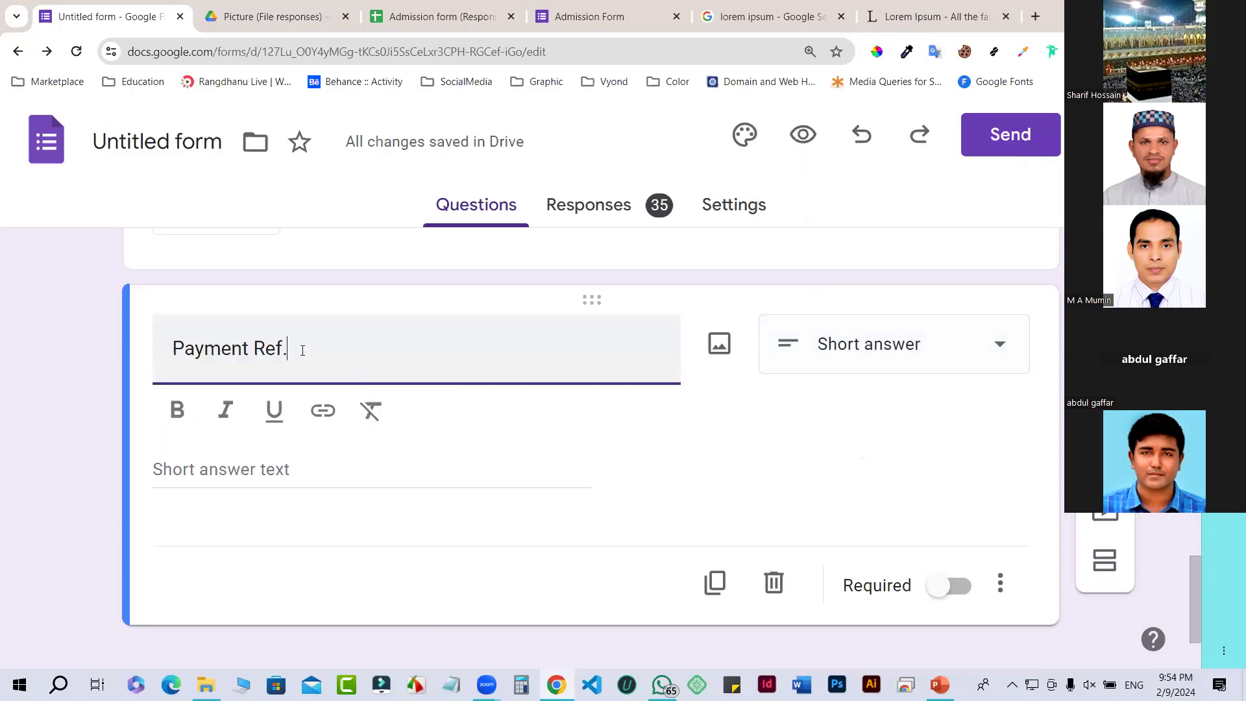
pyautogui.write('Co')
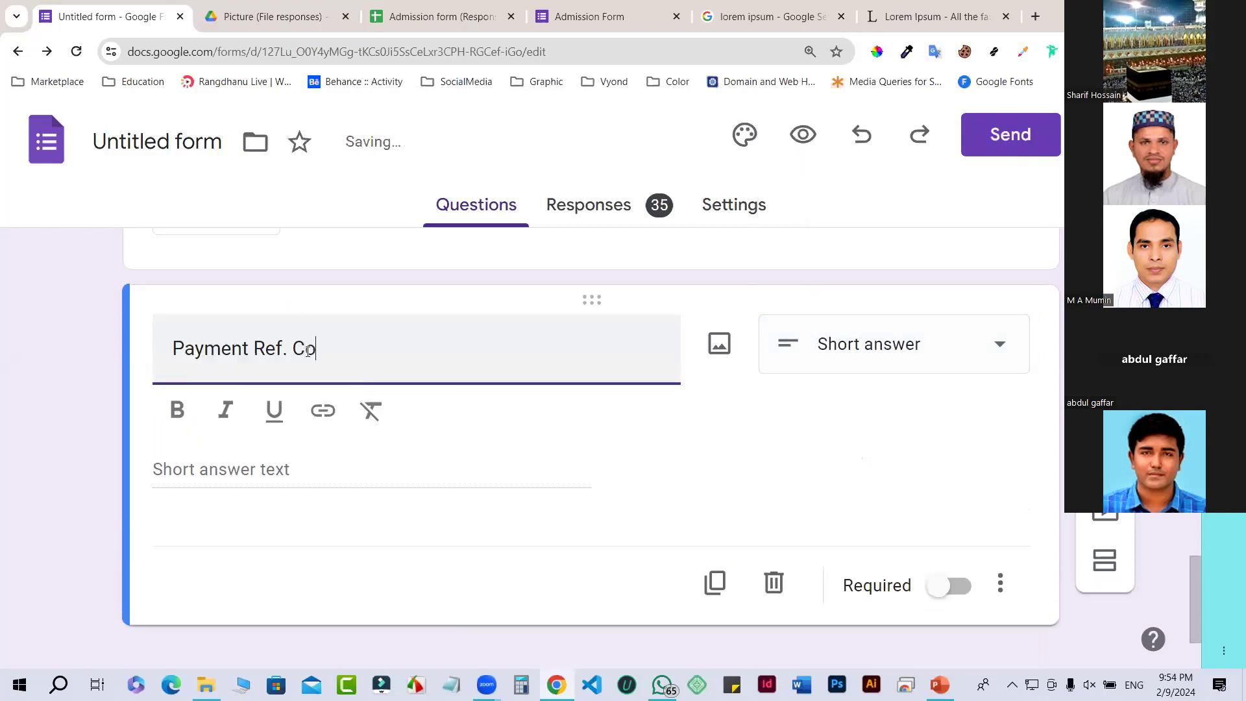
pyautogui.write('de')
pyautogui.press('BackSpace')
pyautogui.click(1000, 346)
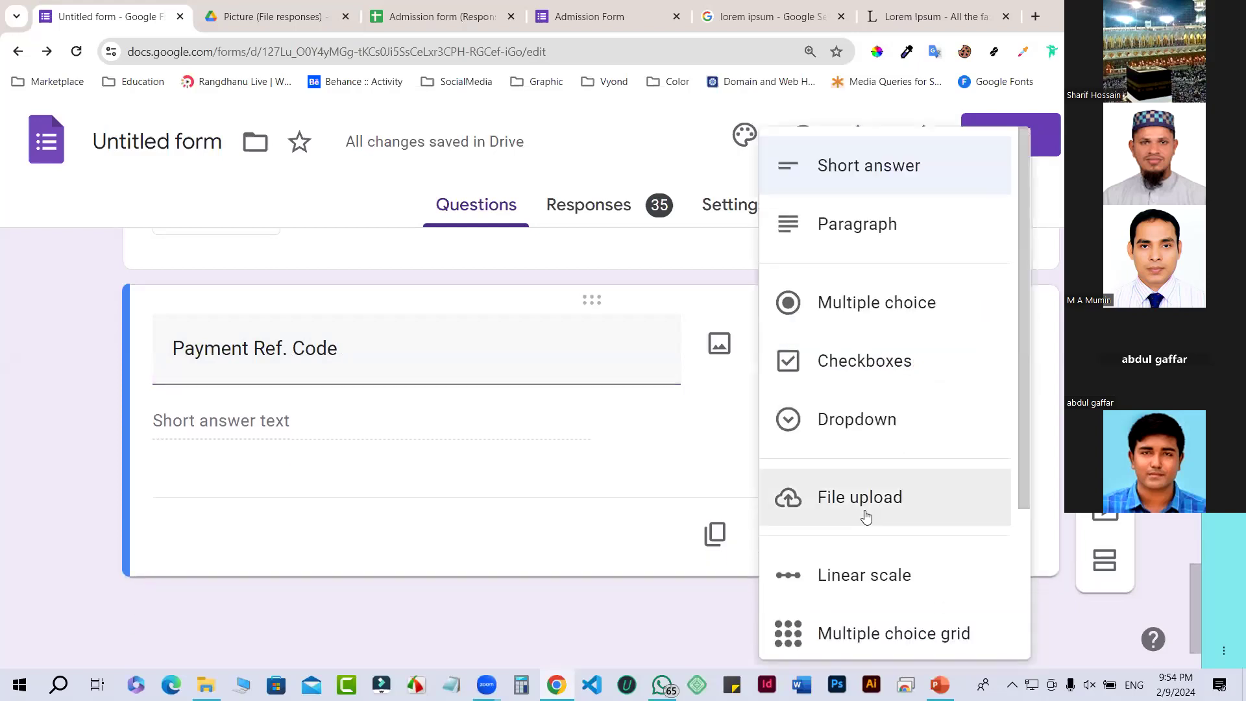
pyautogui.scroll(-1, 866, 500)
pyautogui.scroll(-2, 873, 480)
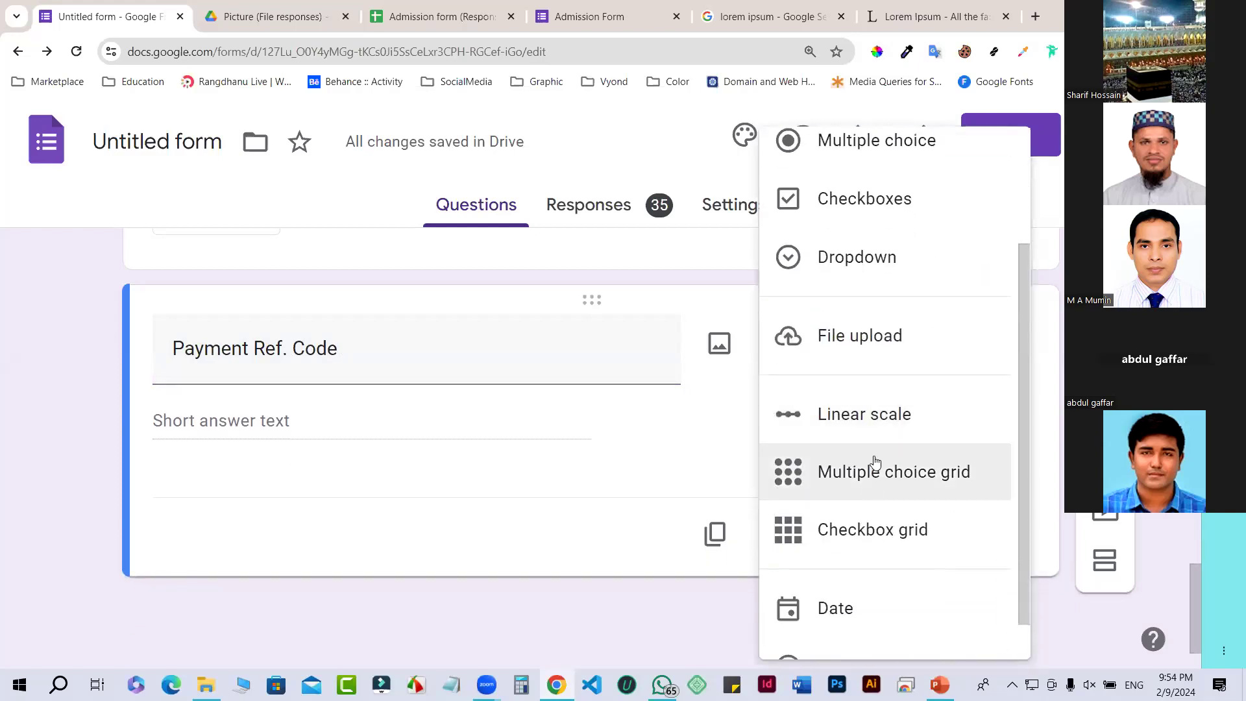
pyautogui.scroll(3, 873, 448)
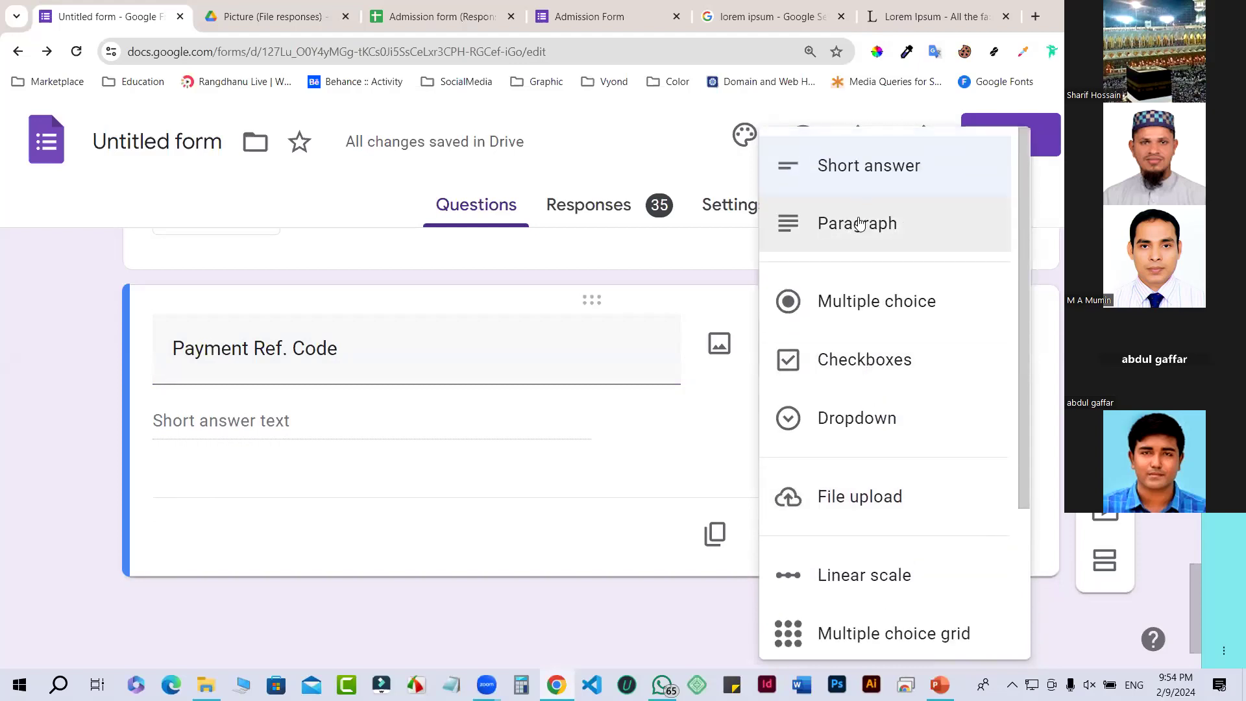
pyautogui.click(731, 274)
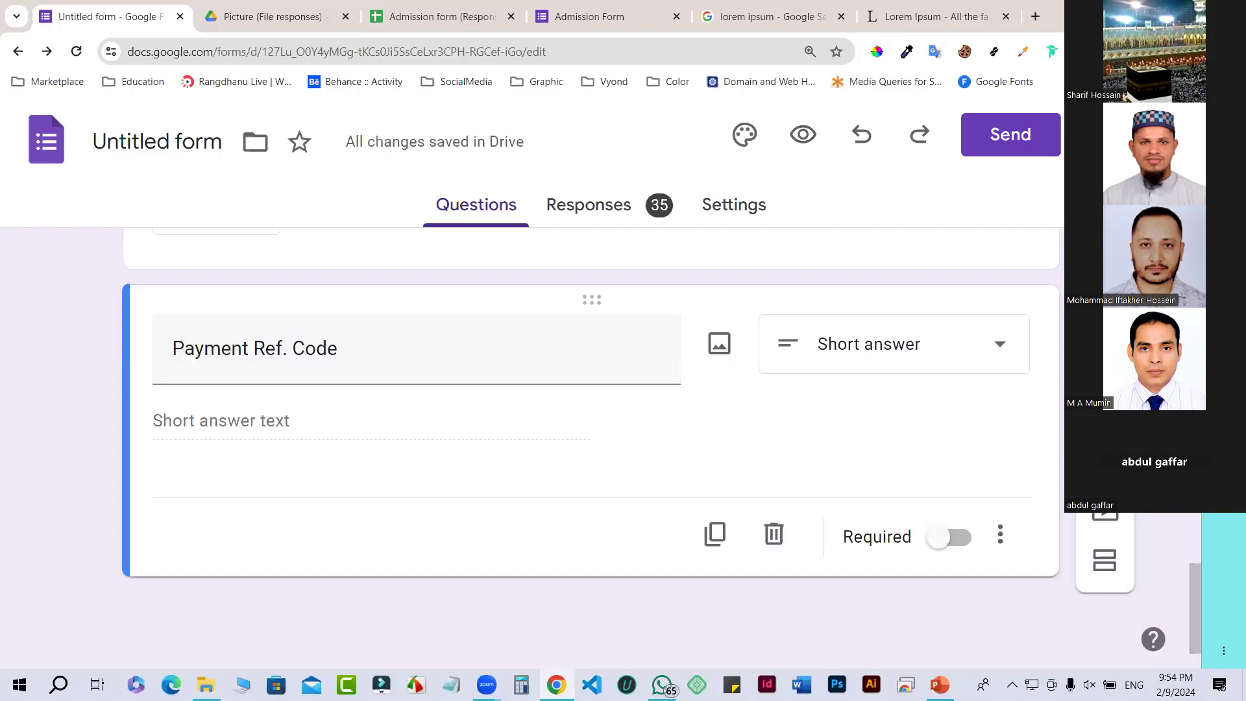
# Step: Add a new File upload question below Payment Ref. Code and title it "Documents"
pyautogui.click(1105, 360)
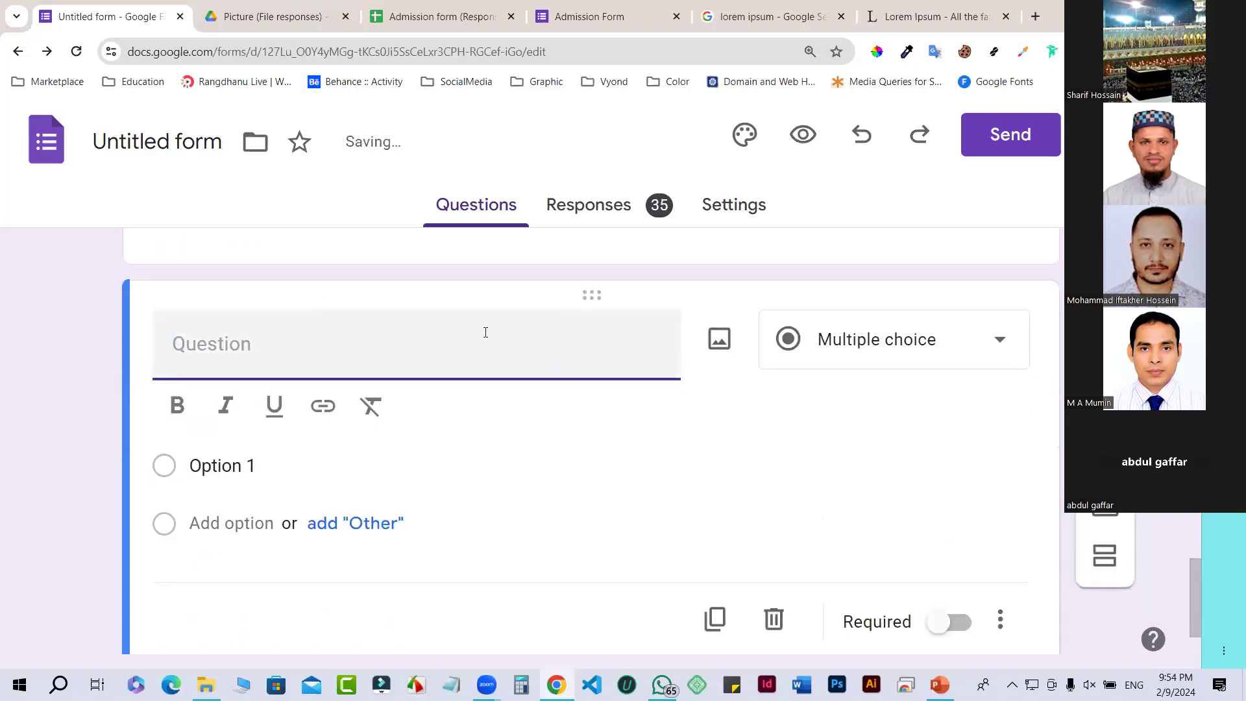
pyautogui.click(997, 342)
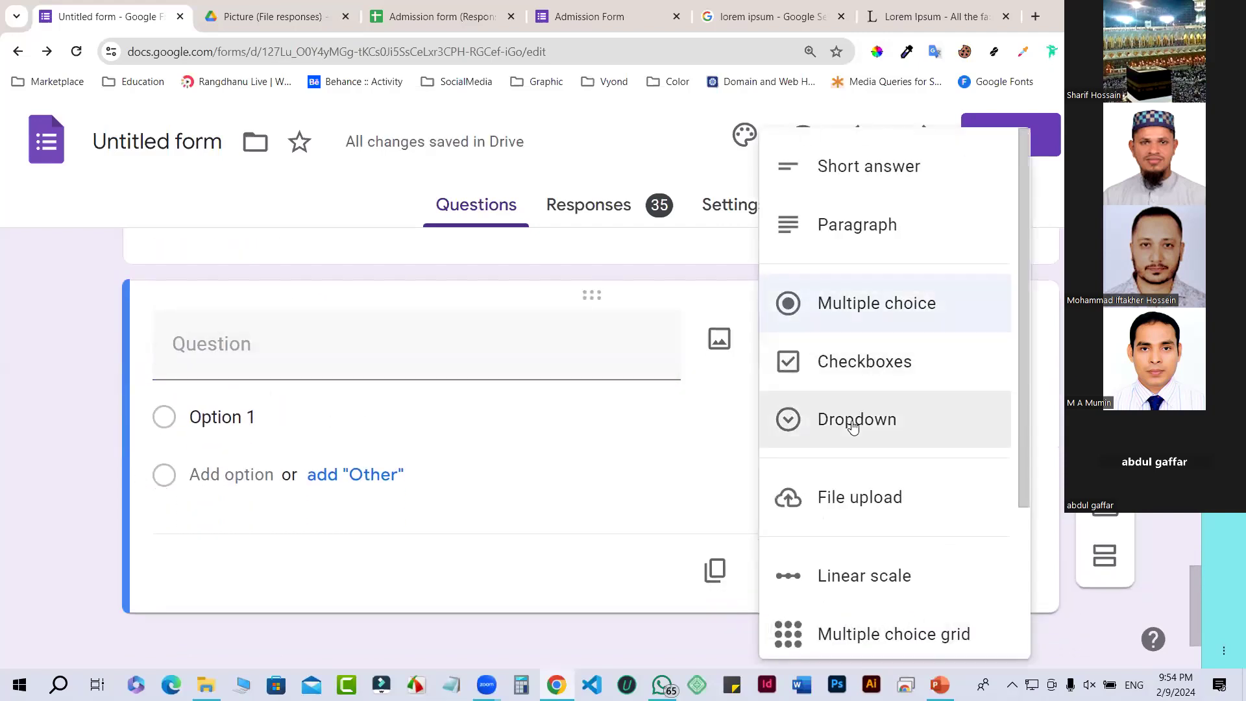
pyautogui.scroll(-1, 871, 480)
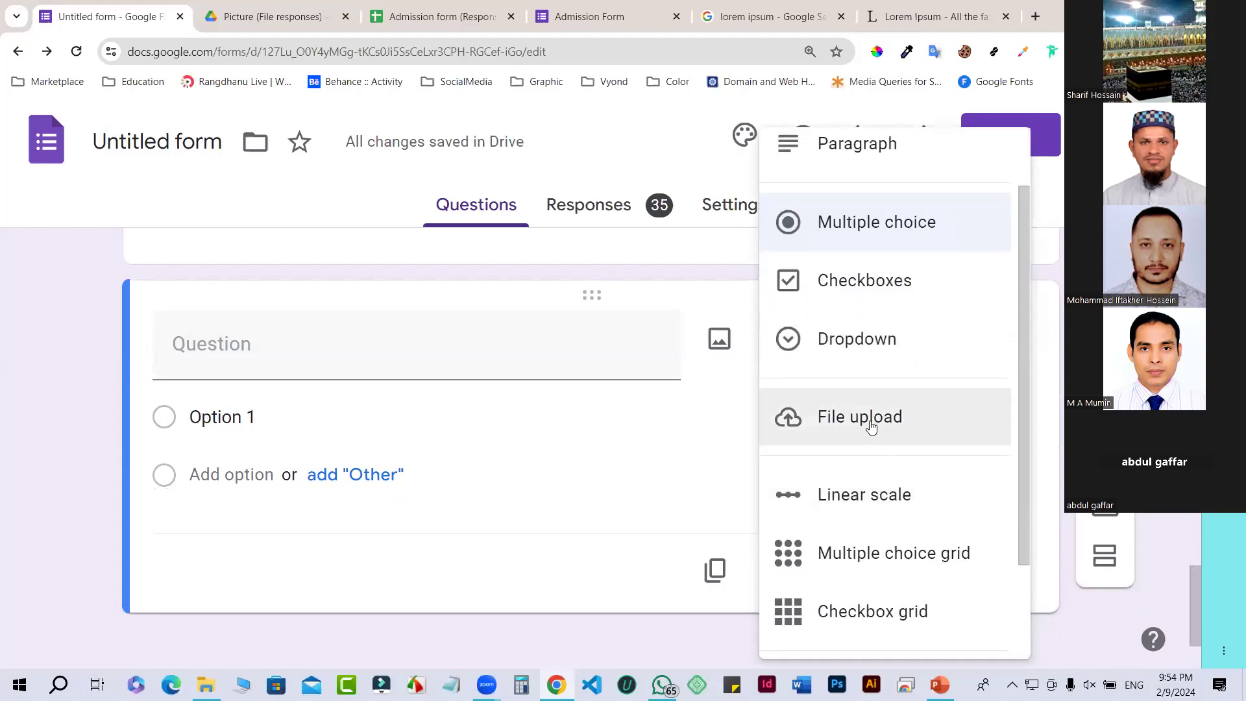
pyautogui.click(872, 427)
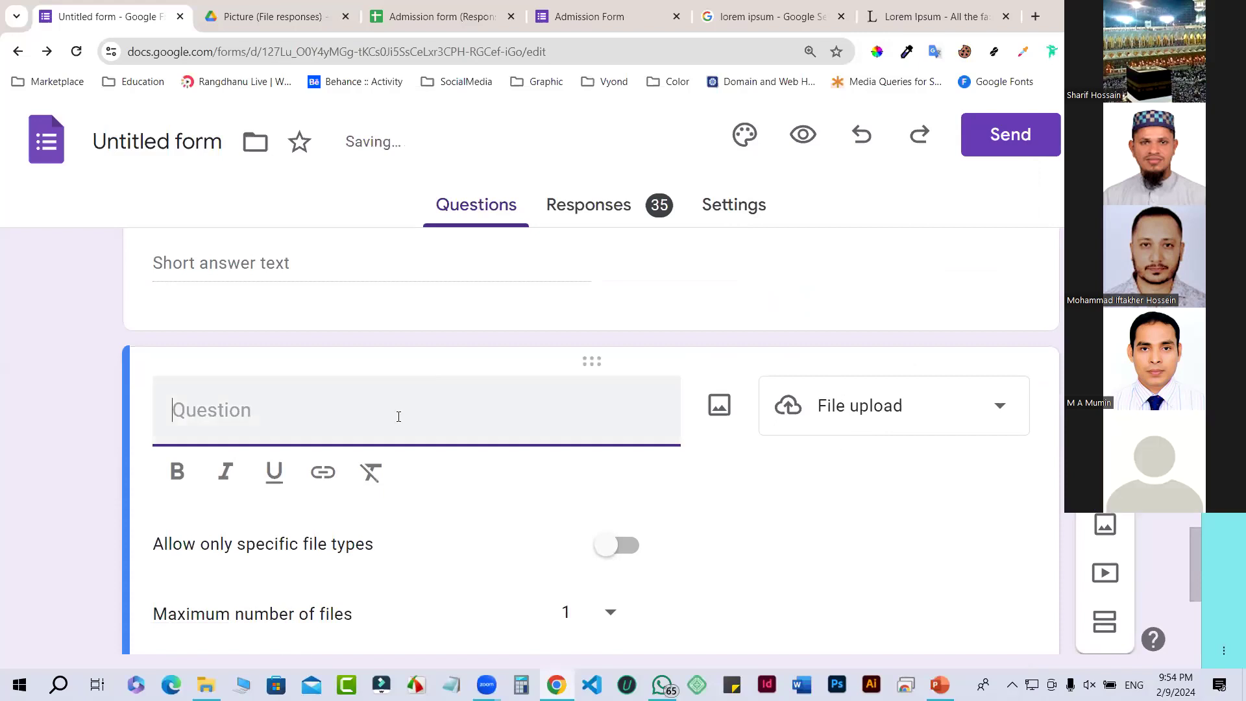
pyautogui.write('D')
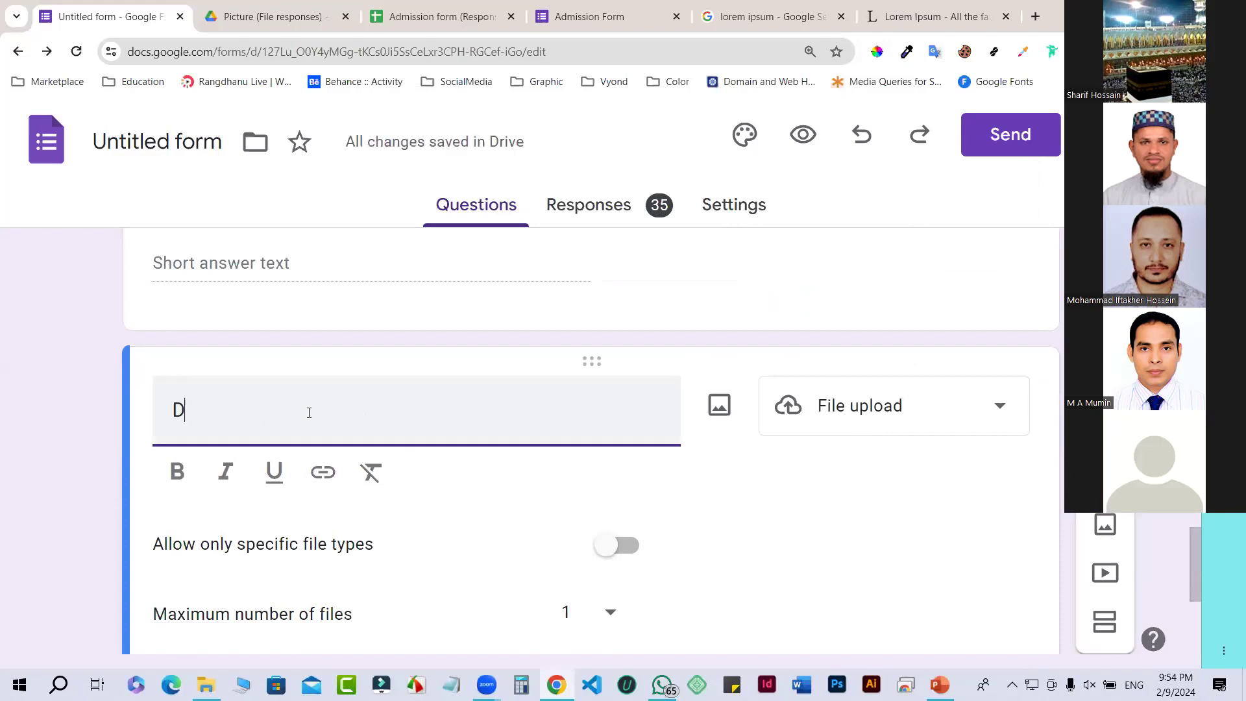
pyautogui.write('ocu')
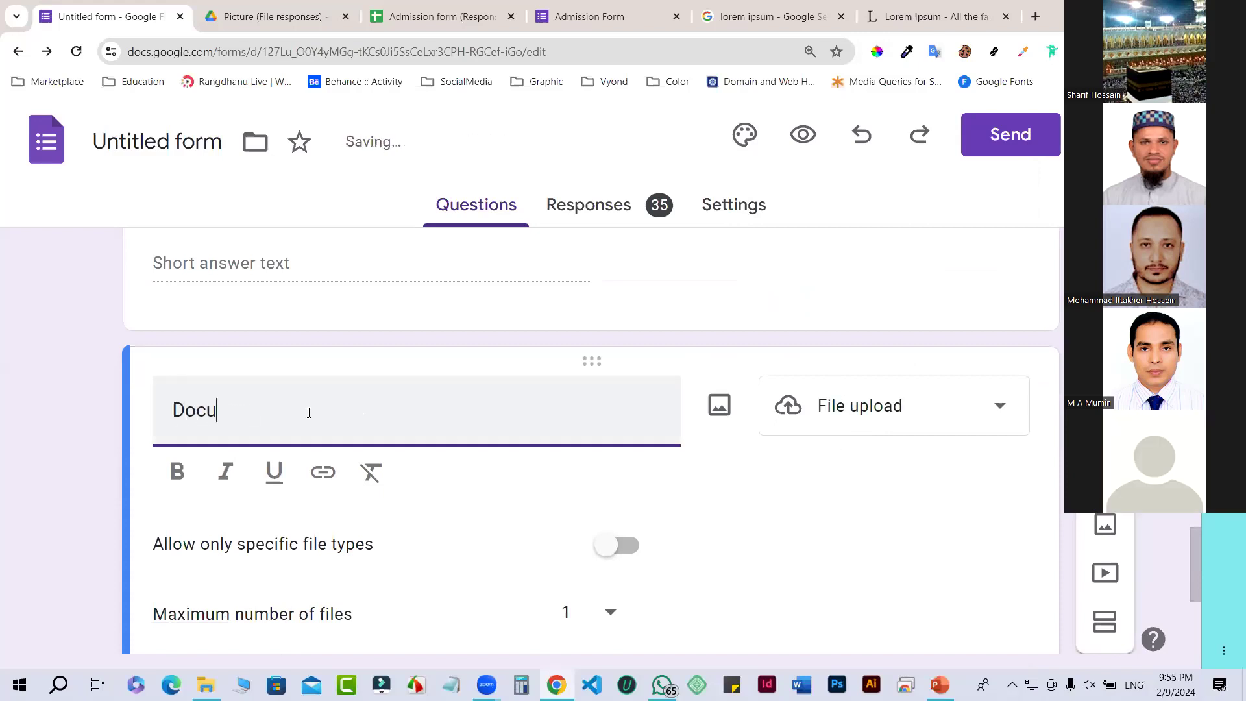
pyautogui.write('ment')
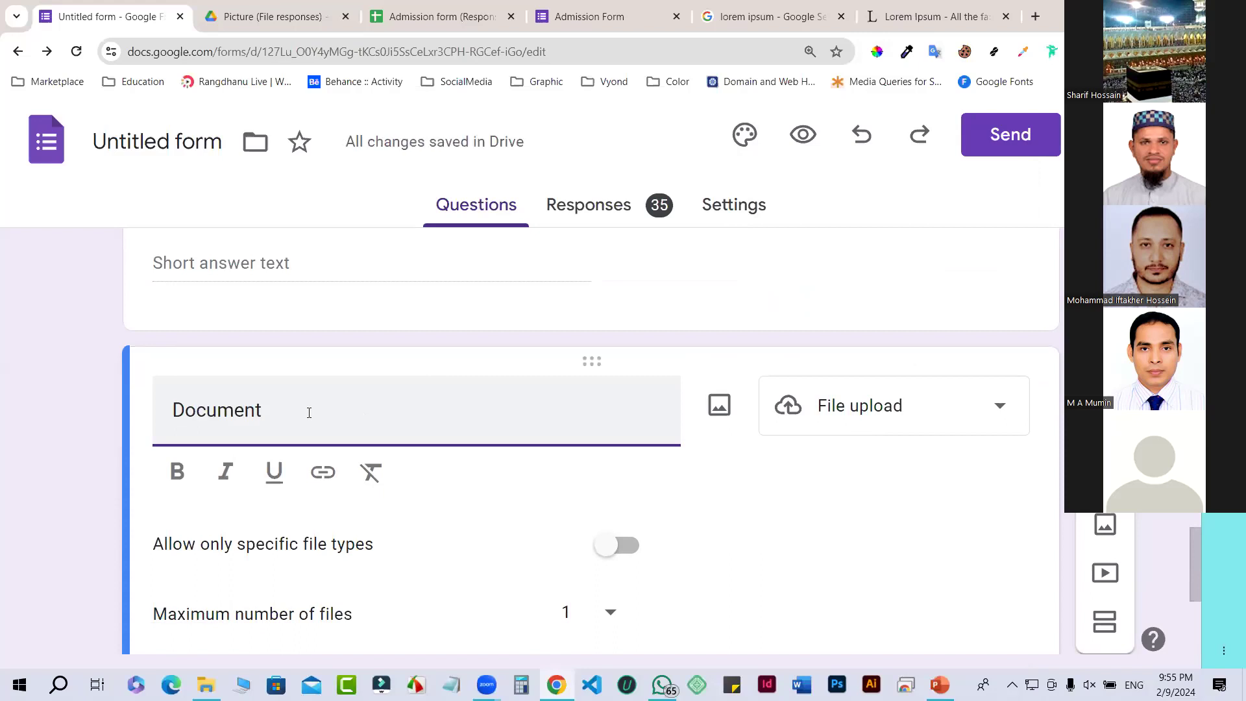
pyautogui.write('s')
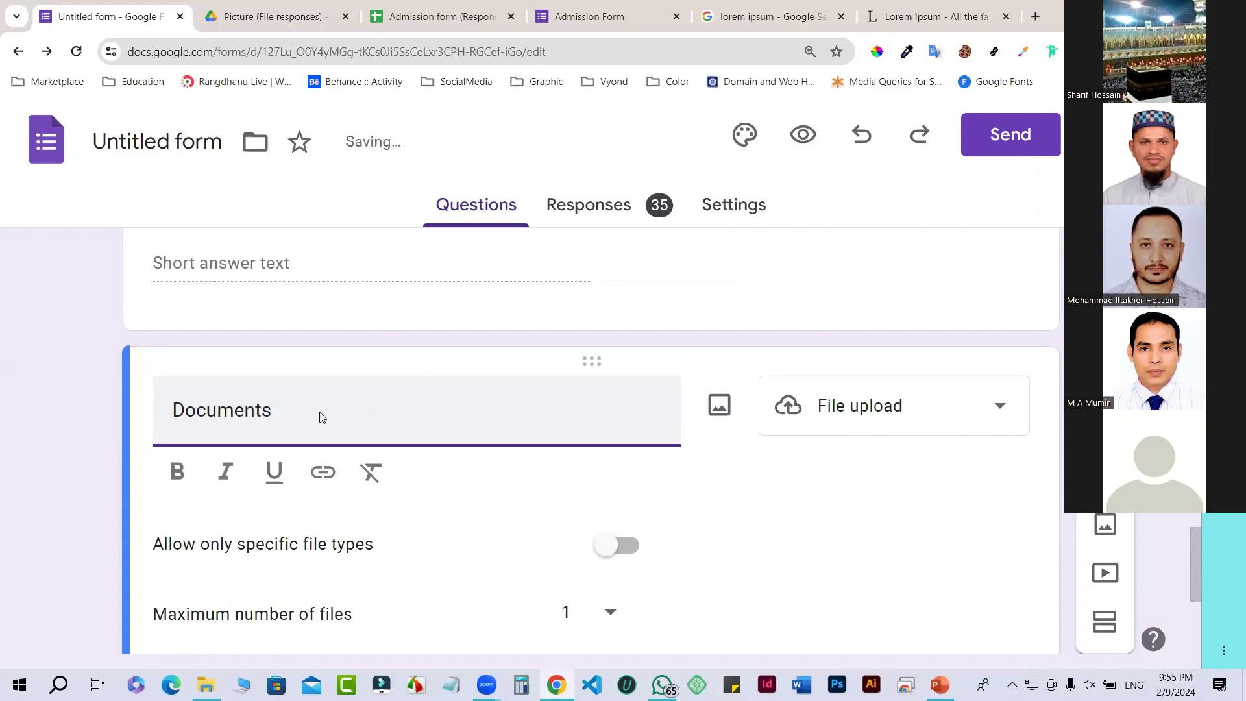
# Step: Restrict the Documents question's uploads to specific file types, allowing PDF and Image
pyautogui.scroll(-3, 775, 415)
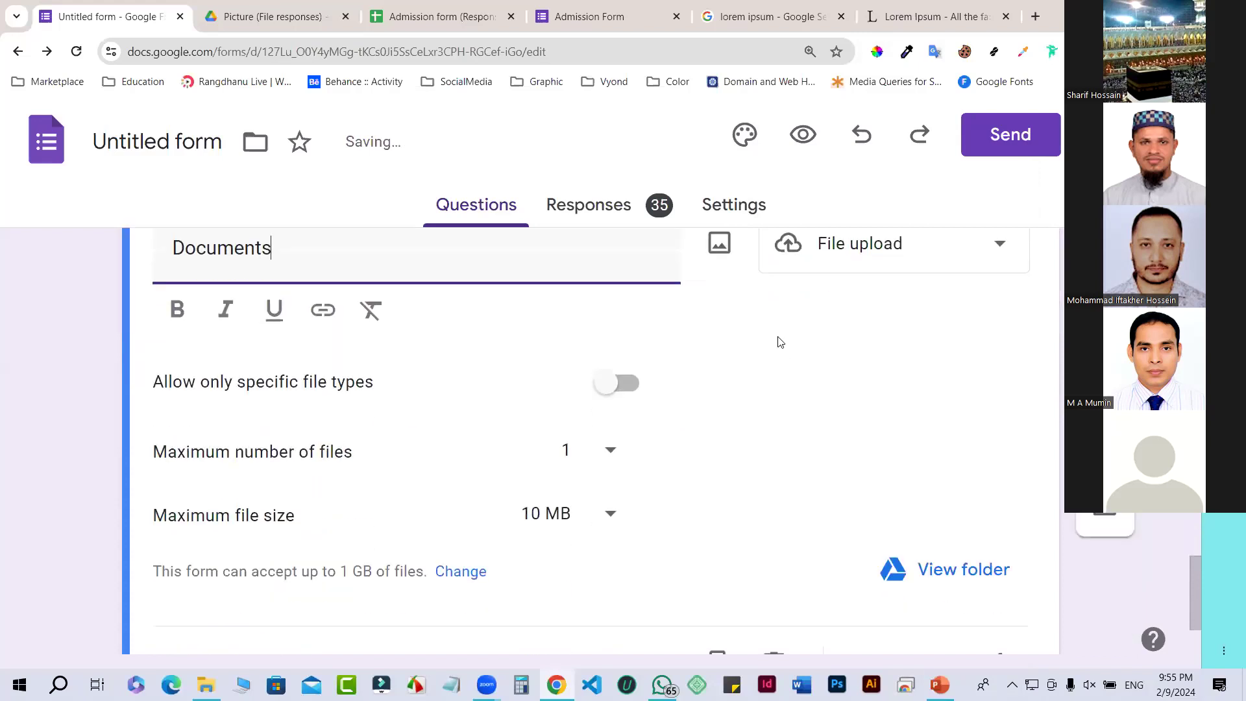
pyautogui.click(616, 384)
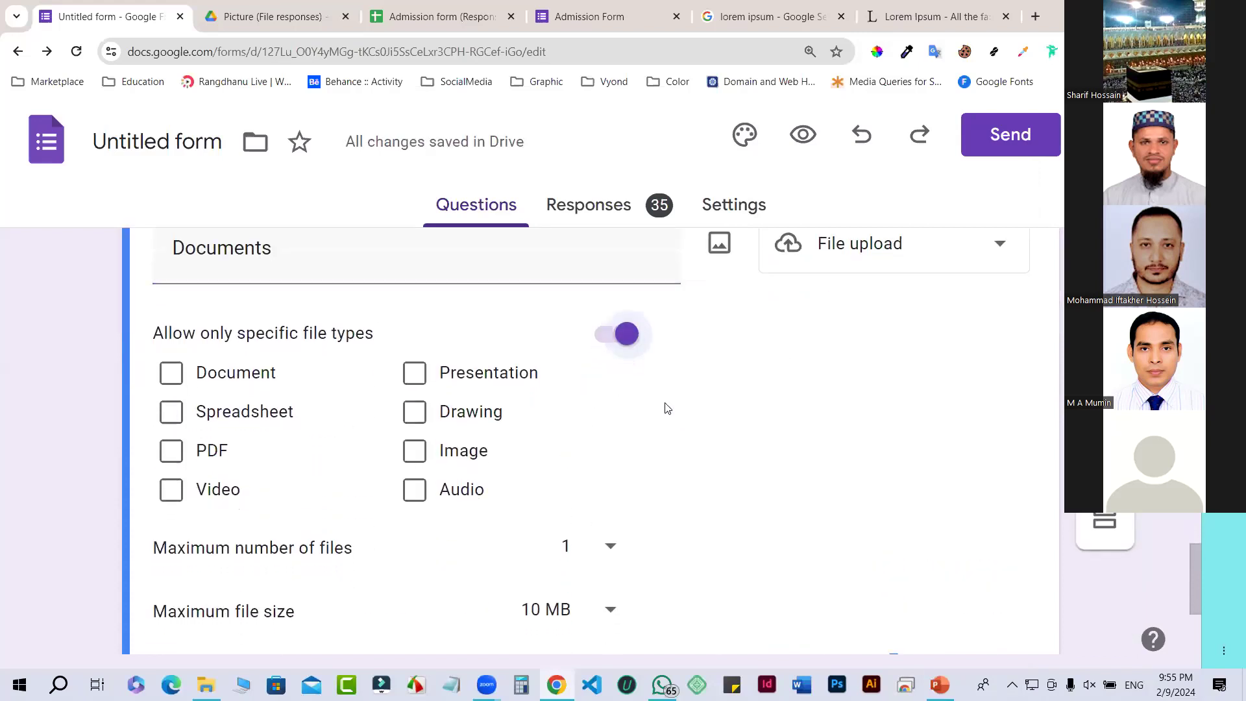
pyautogui.click(171, 450)
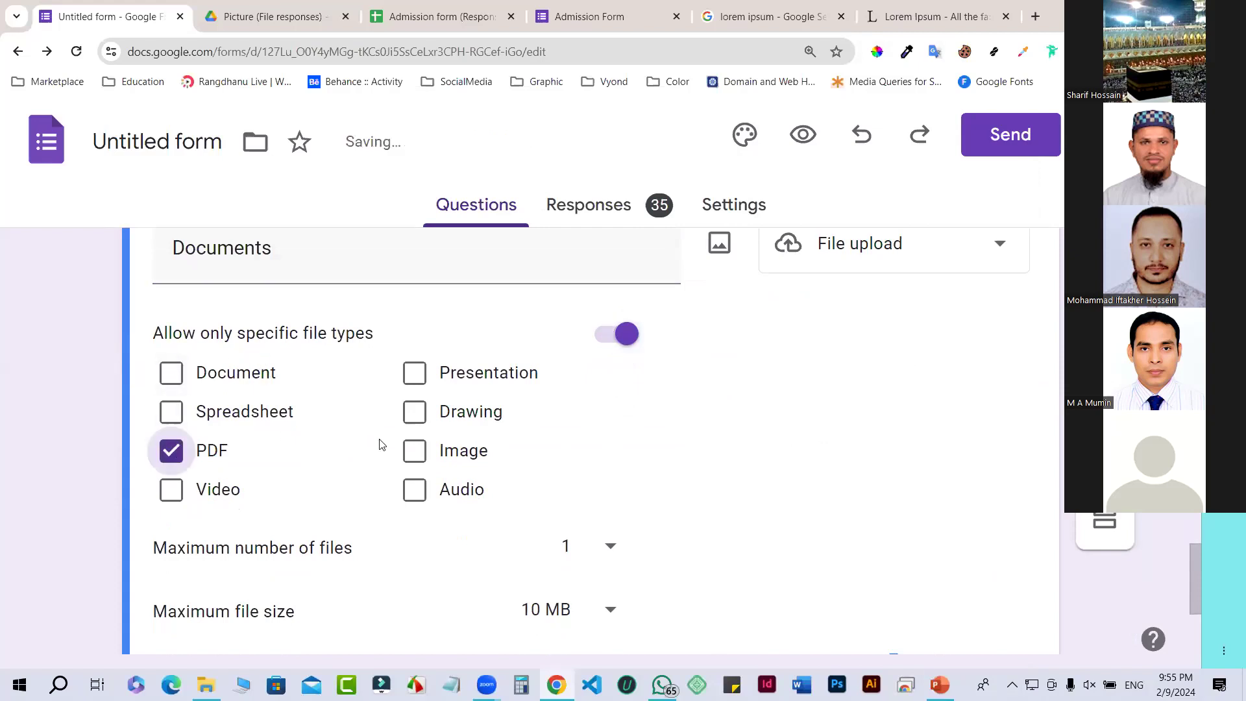
pyautogui.click(414, 458)
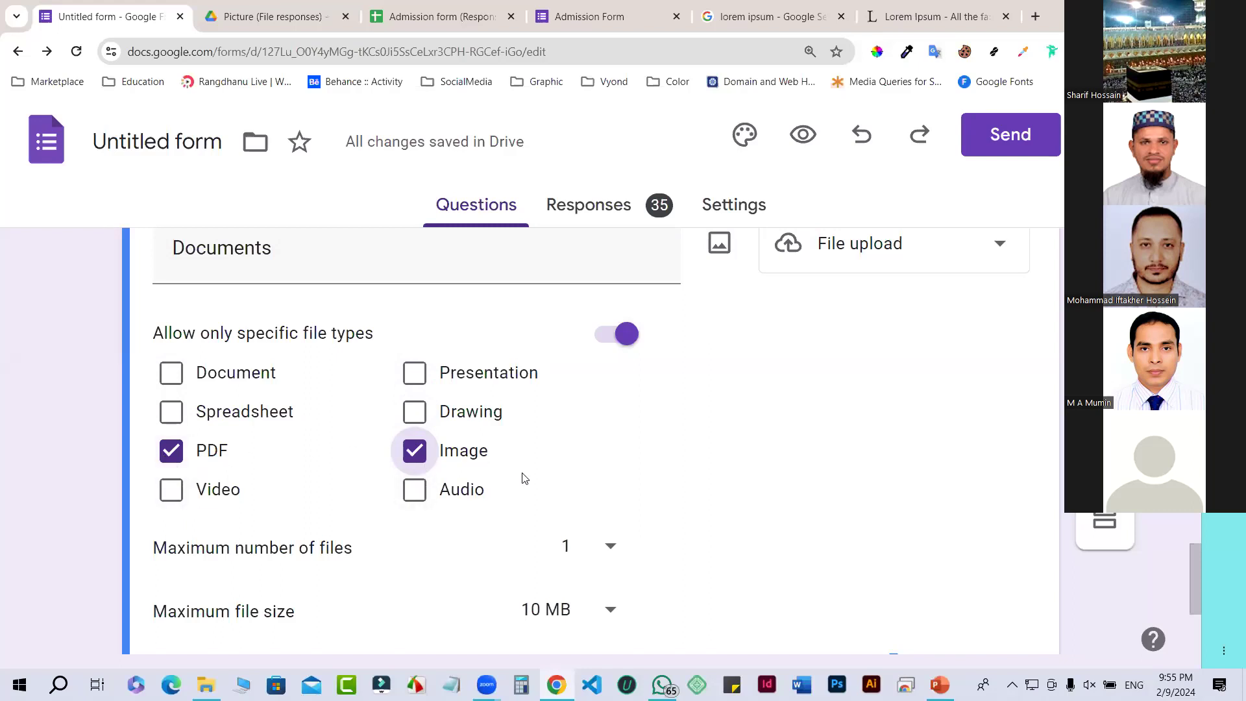
# Step: Set the Documents question's maximum number of files to 5
pyautogui.scroll(-2, 523, 479)
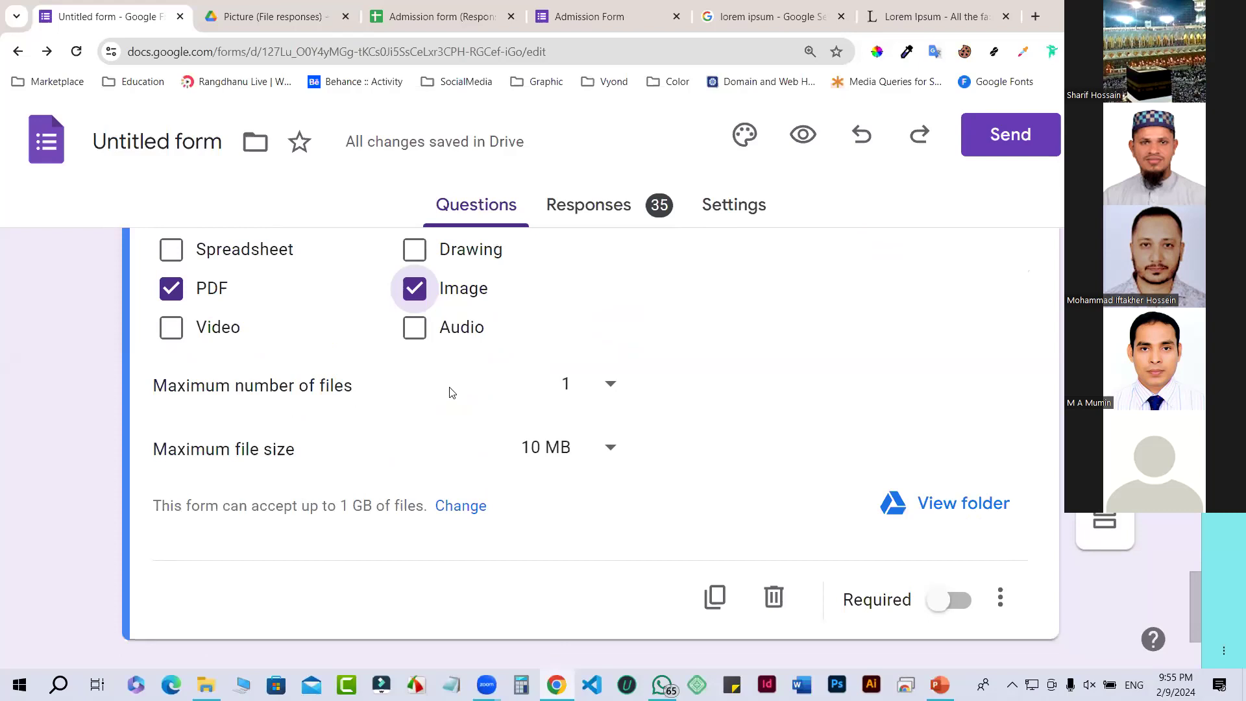
pyautogui.click(608, 389)
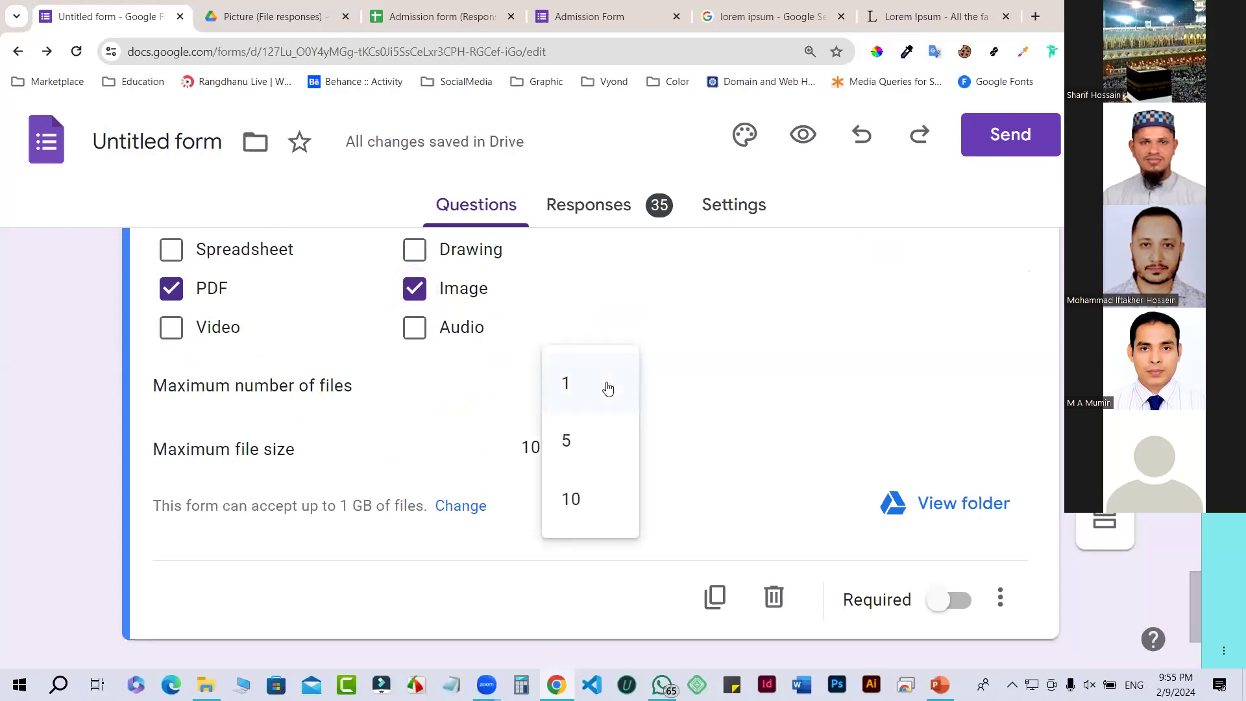
pyautogui.click(571, 448)
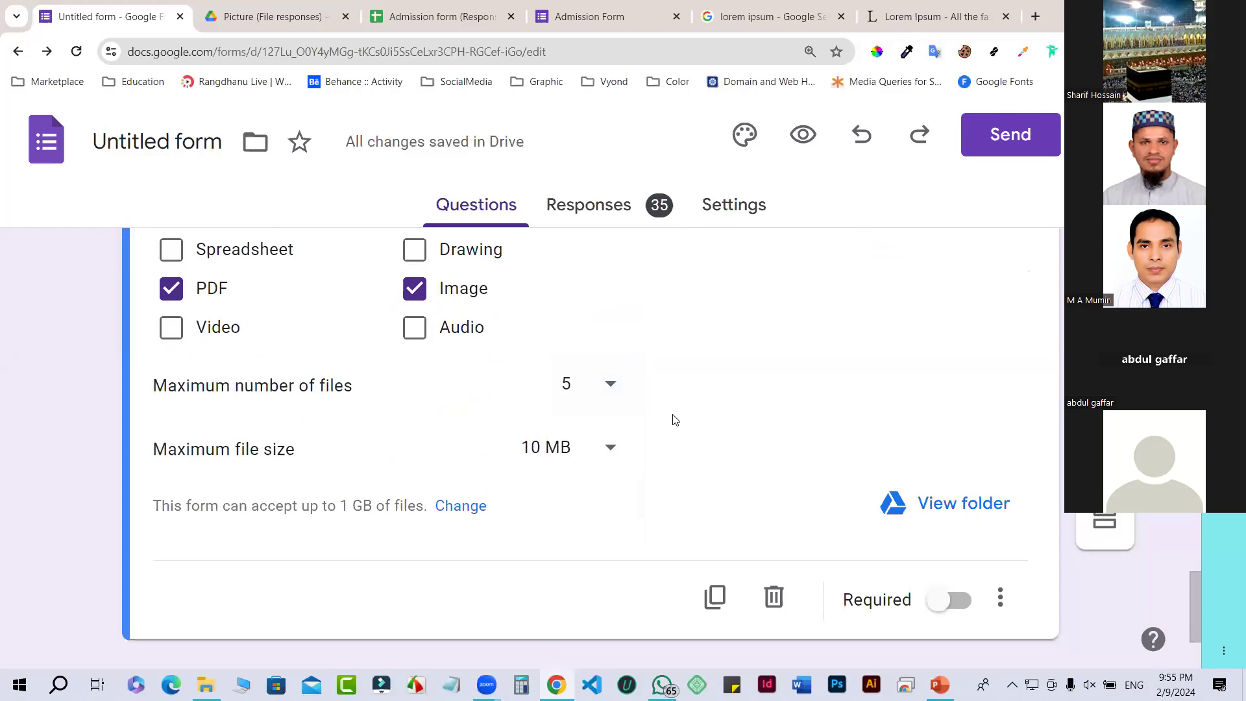
# Step: View the Documents question's upload folder in Google Drive and return to the form editor
pyautogui.click(939, 507)
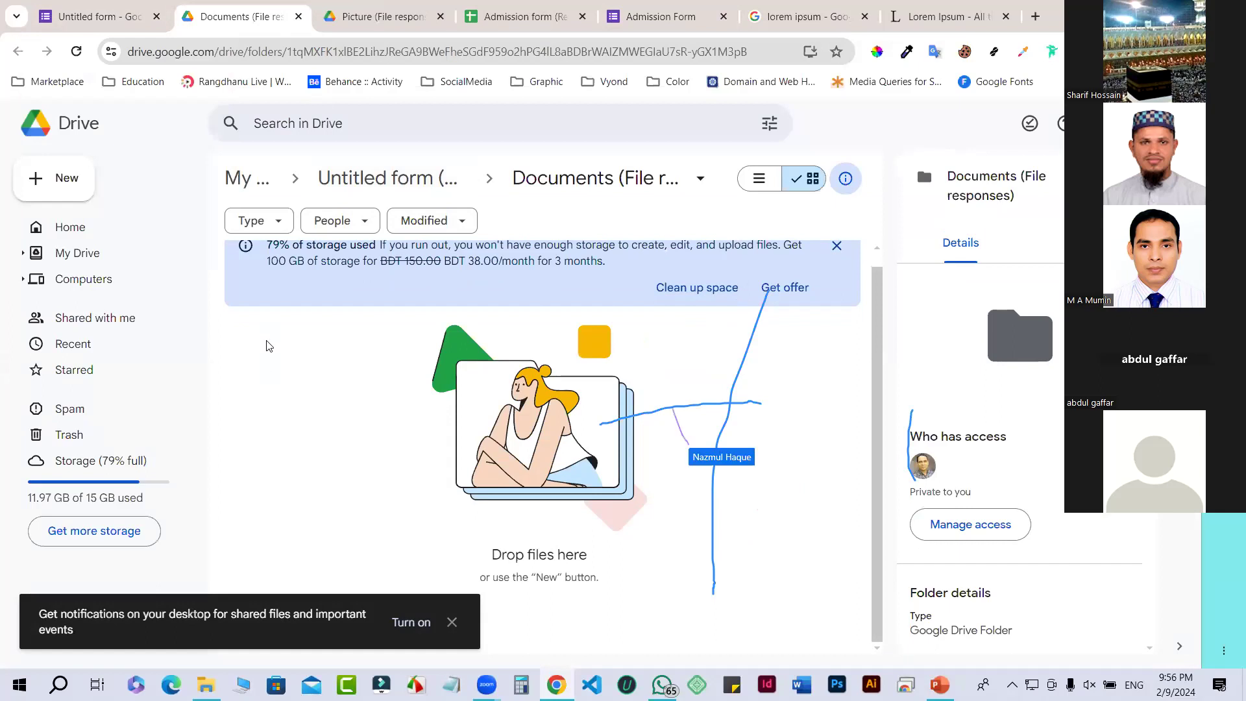
pyautogui.click(111, 19)
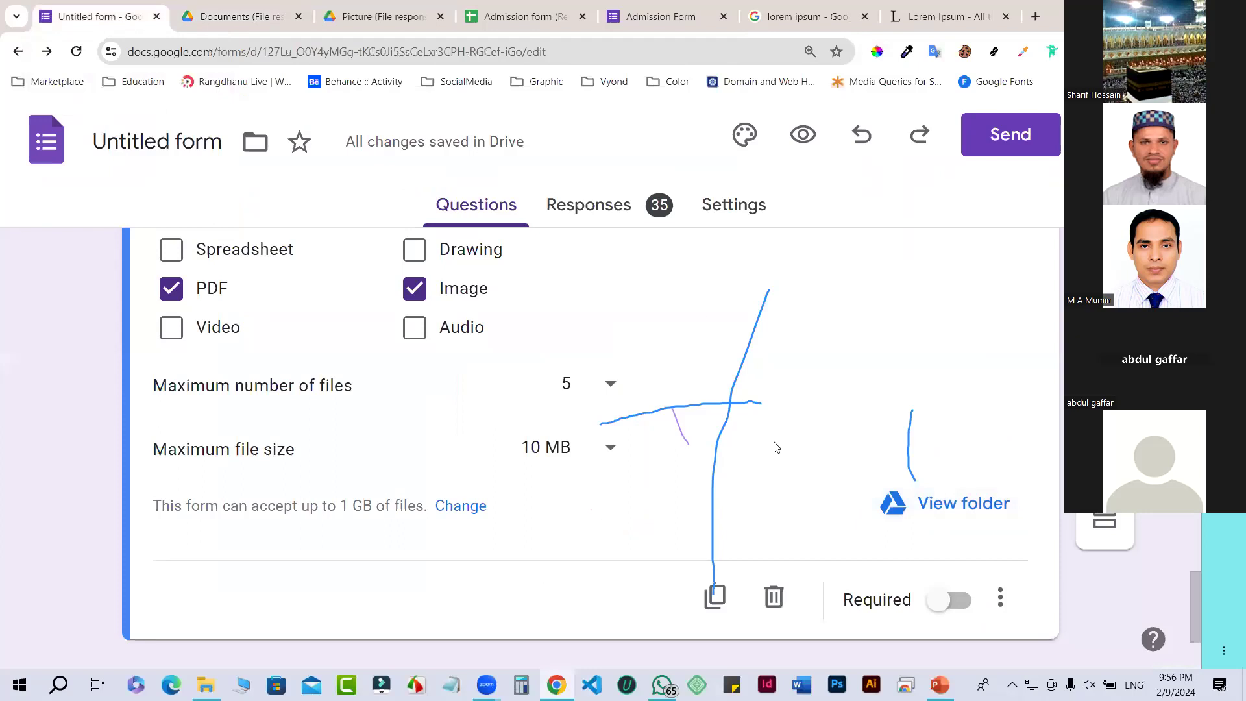
# Step: Review the form's questions from the Documents upload settings up to the Admission Form header and back down
pyautogui.scroll(-1, 776, 407)
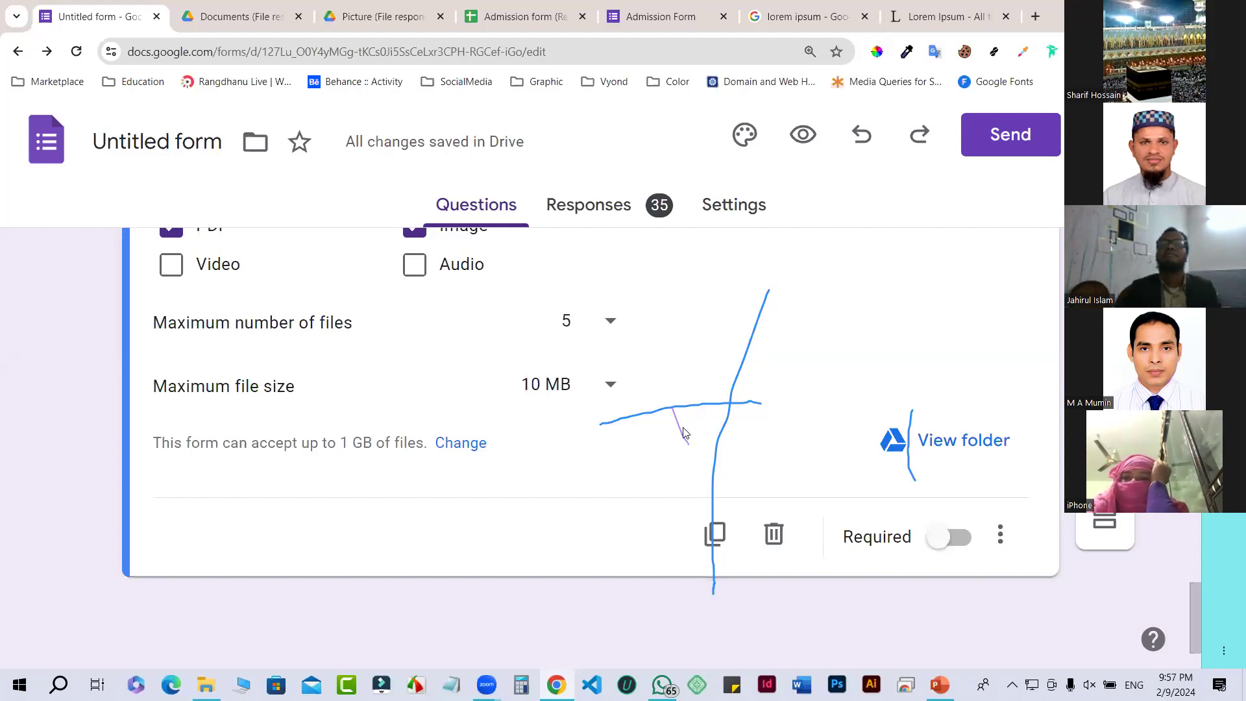
pyautogui.scroll(3, 683, 433)
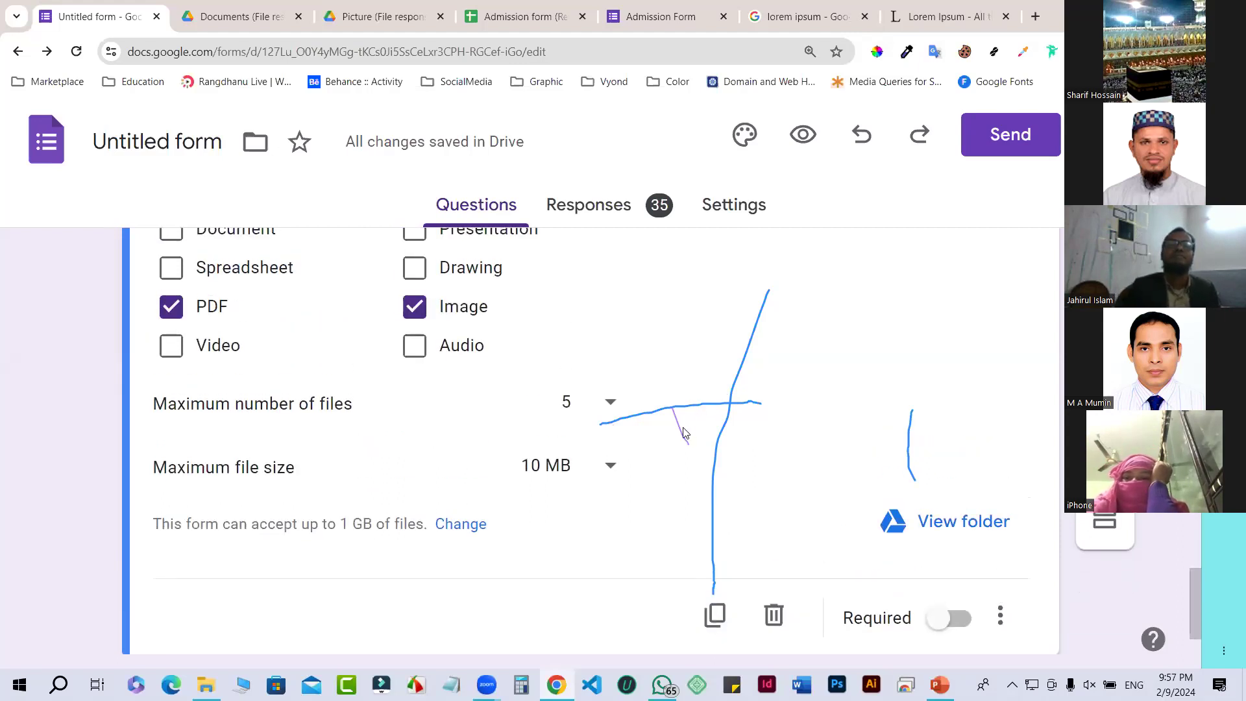
pyautogui.scroll(-3, 683, 437)
pyautogui.scroll(6, 682, 431)
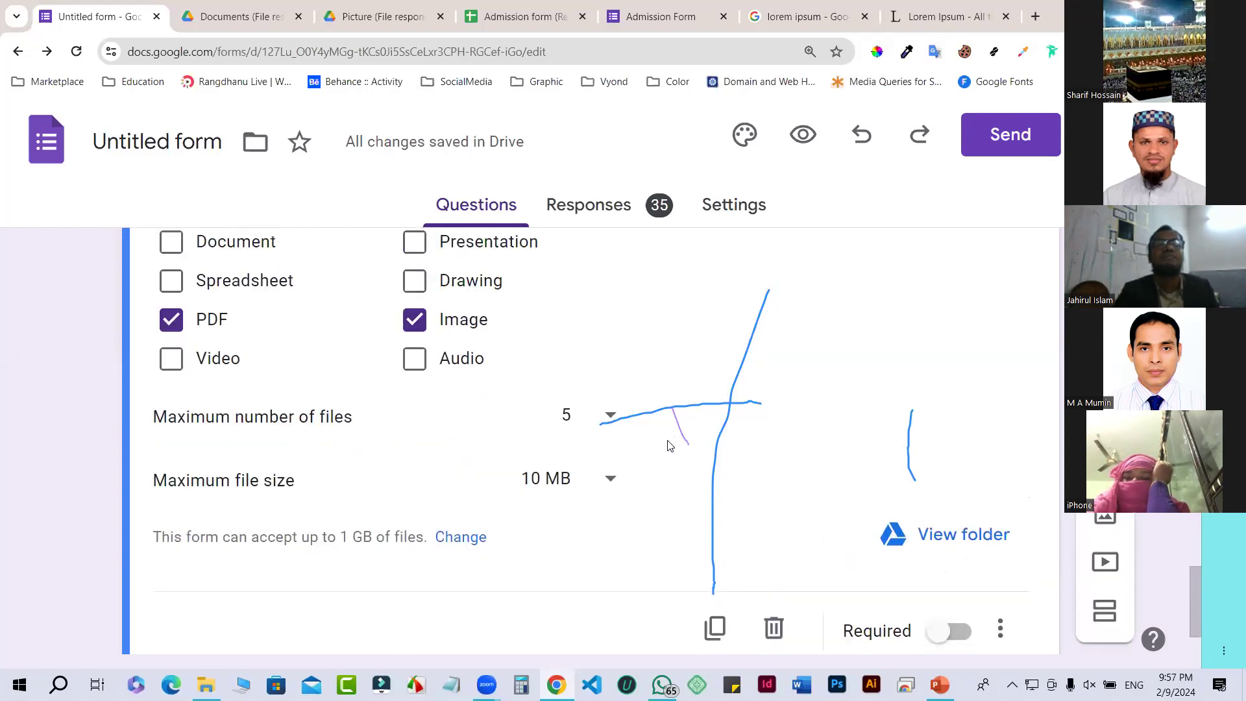
pyautogui.scroll(20, 664, 441)
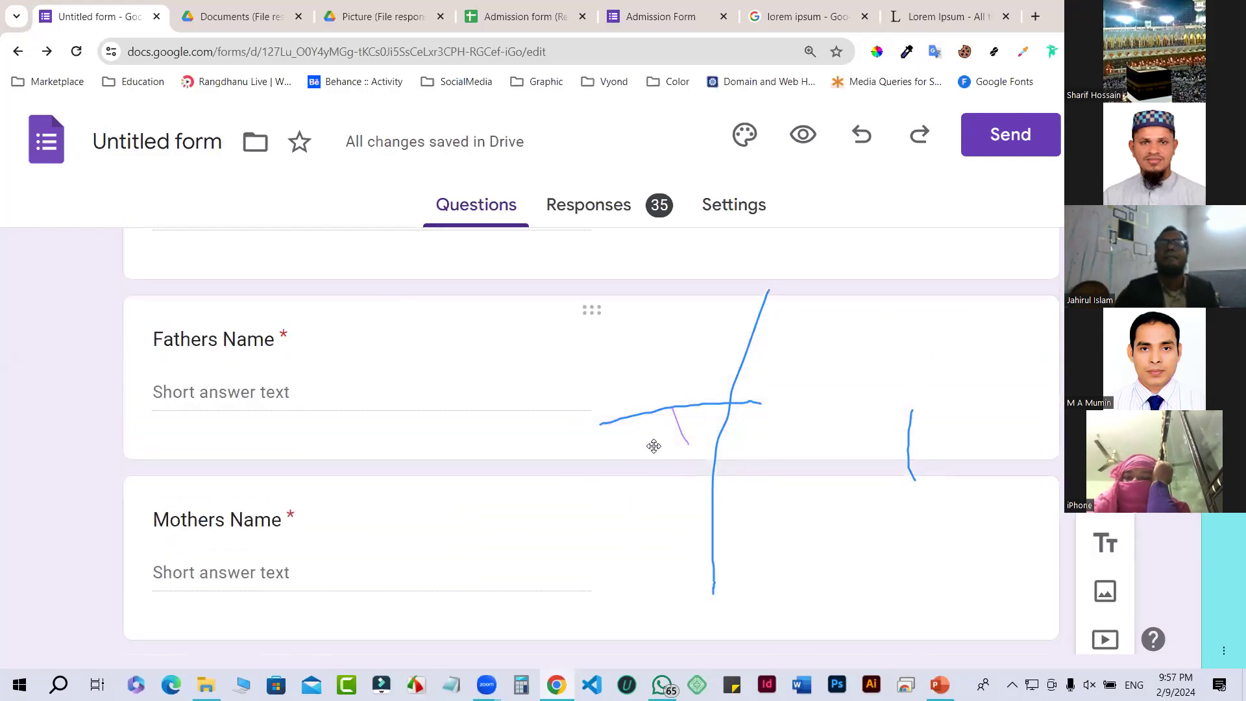
pyautogui.scroll(3, 653, 447)
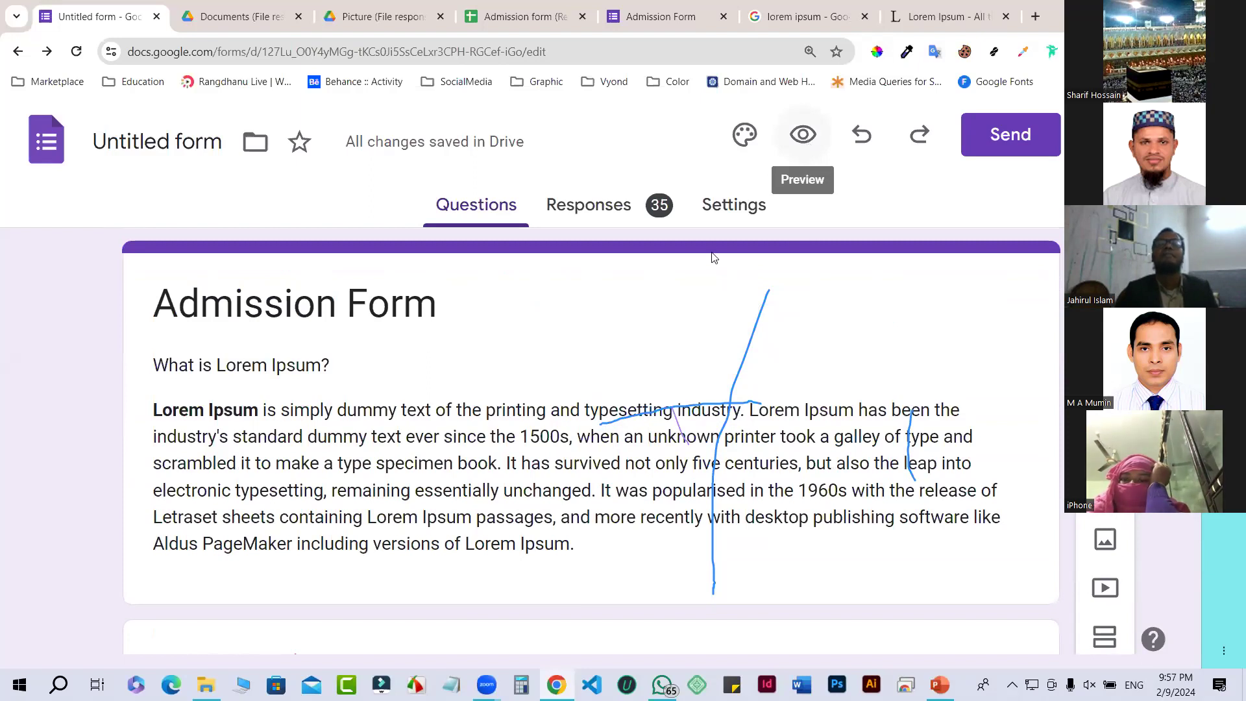
pyautogui.scroll(-3, 612, 426)
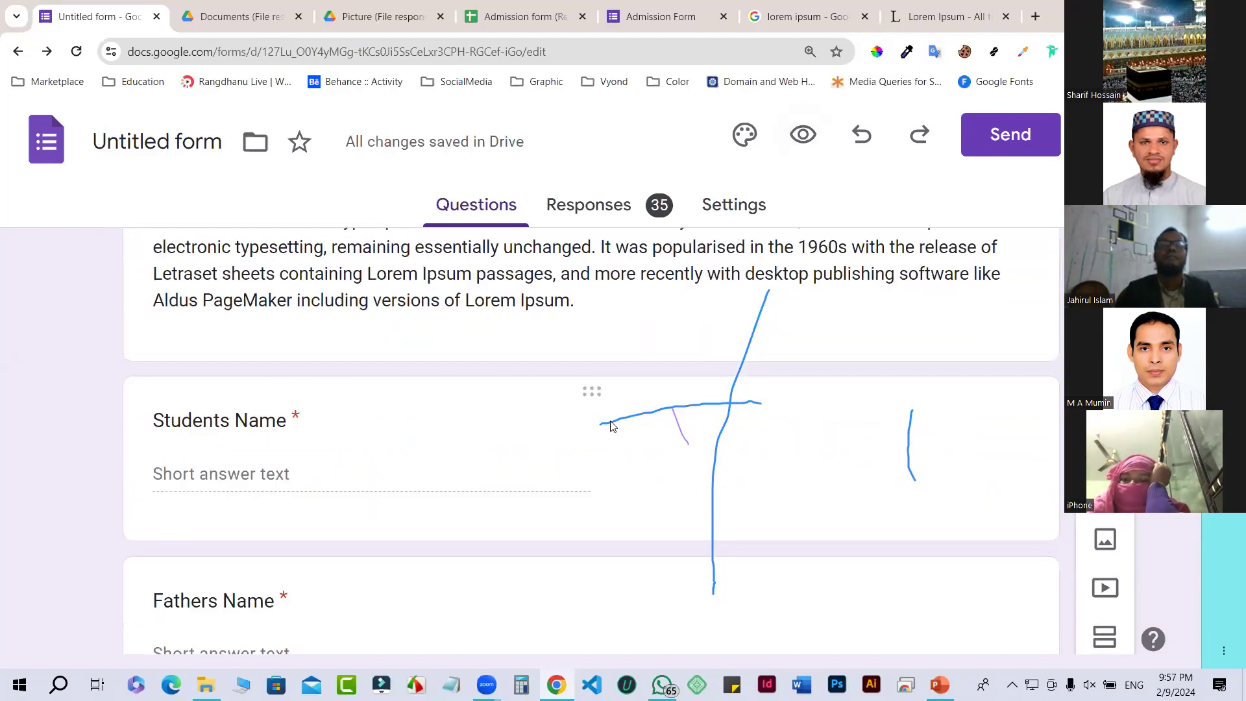
pyautogui.scroll(-20, 612, 426)
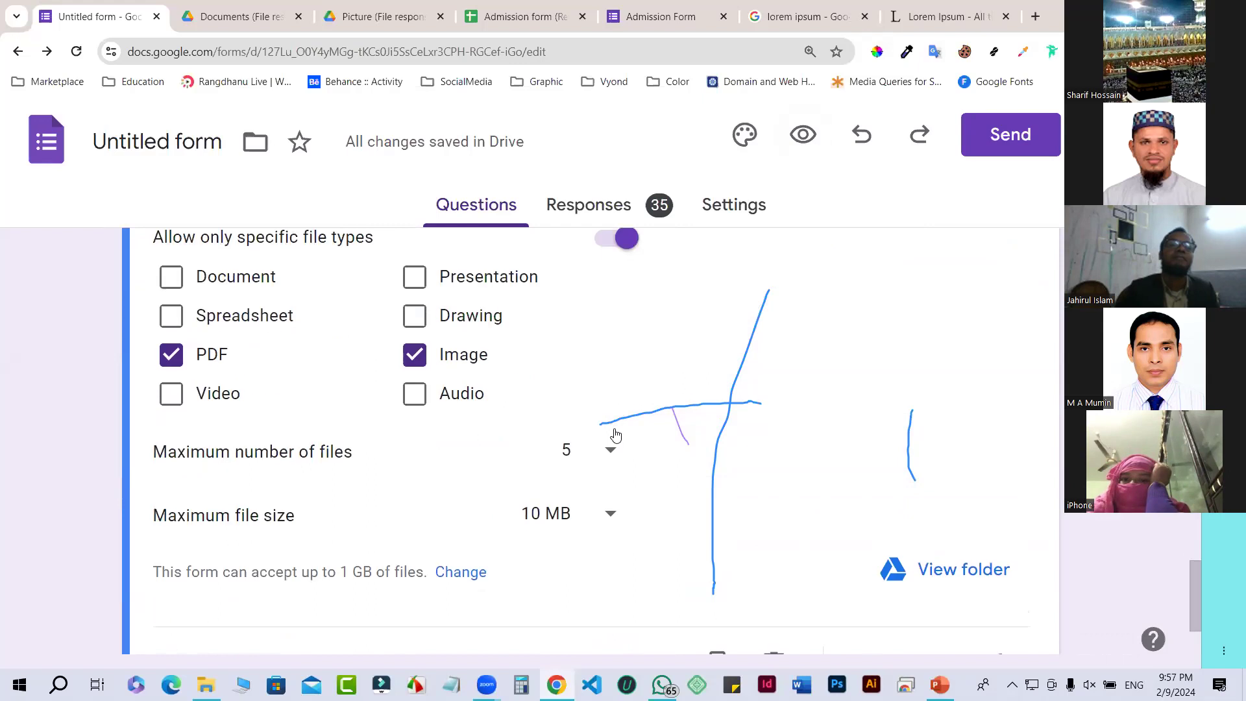
pyautogui.scroll(-2, 616, 435)
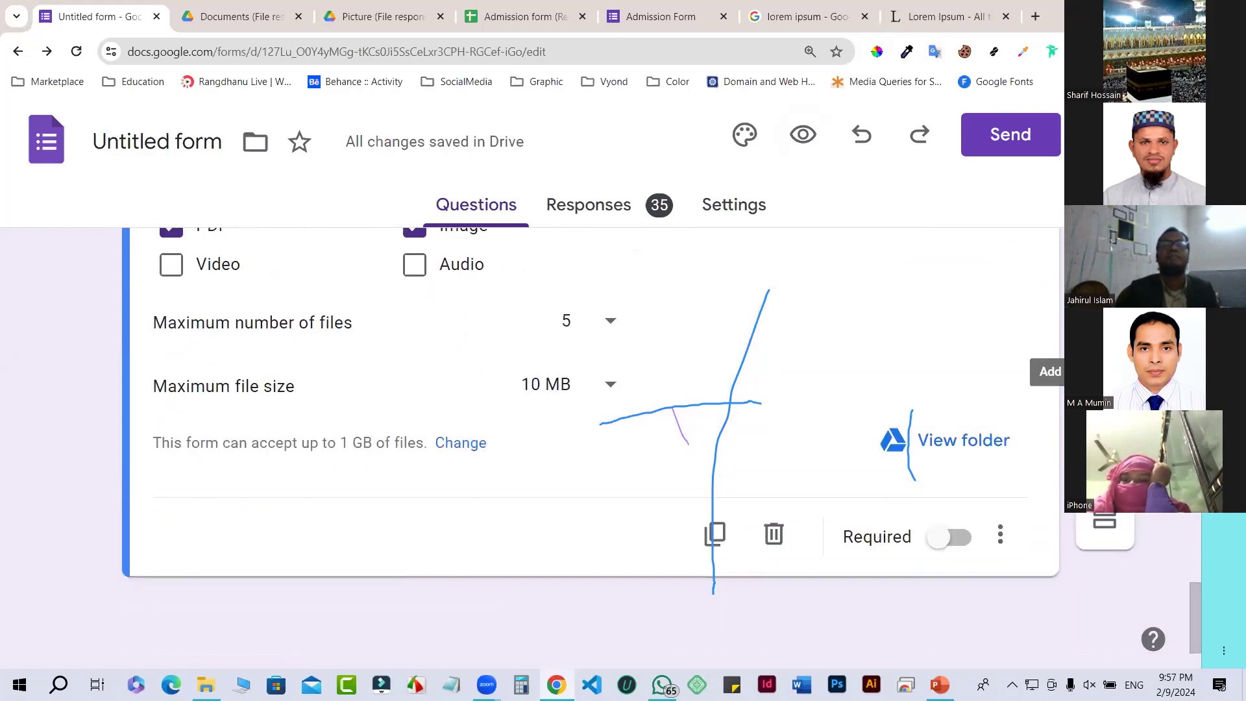
pyautogui.click(1104, 377)
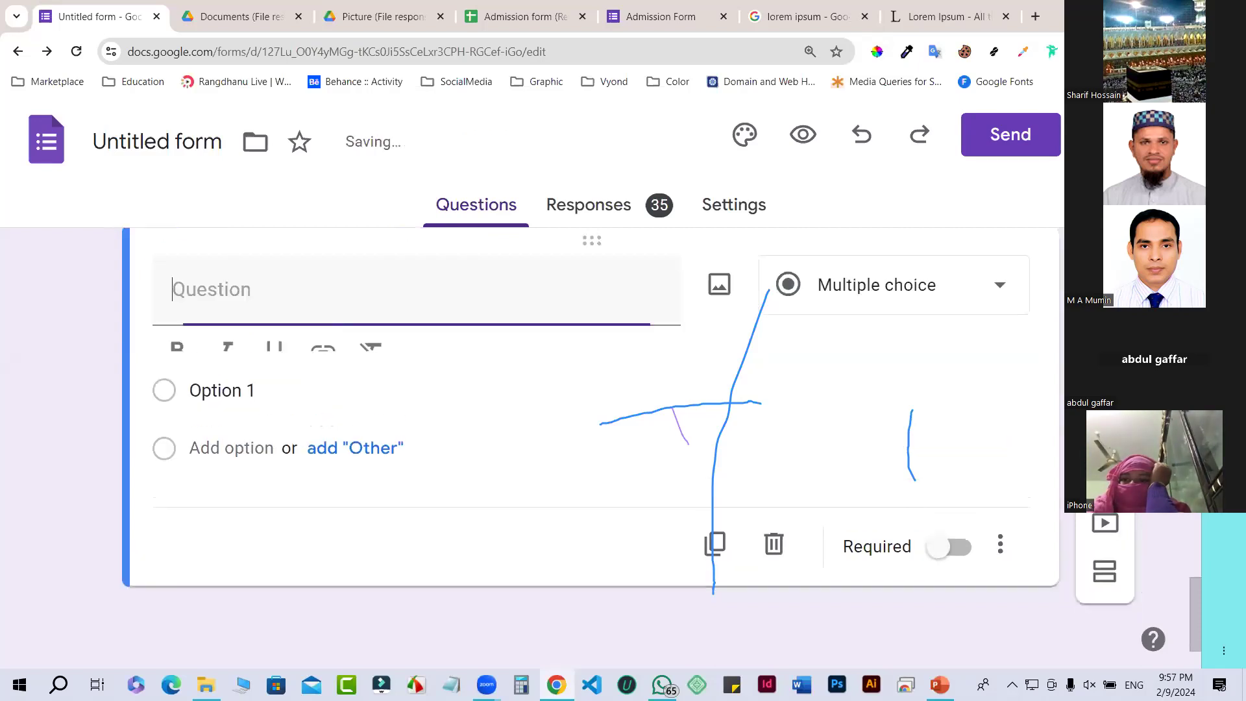
pyautogui.click(999, 287)
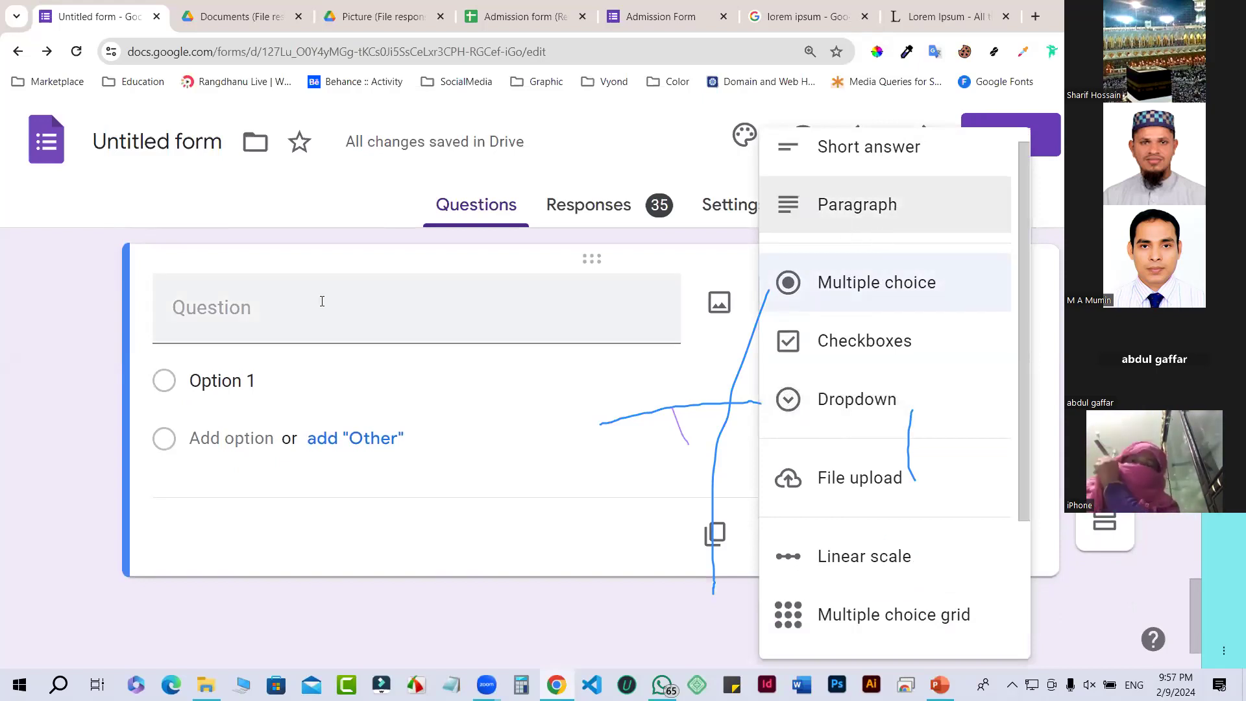
pyautogui.click(58, 353)
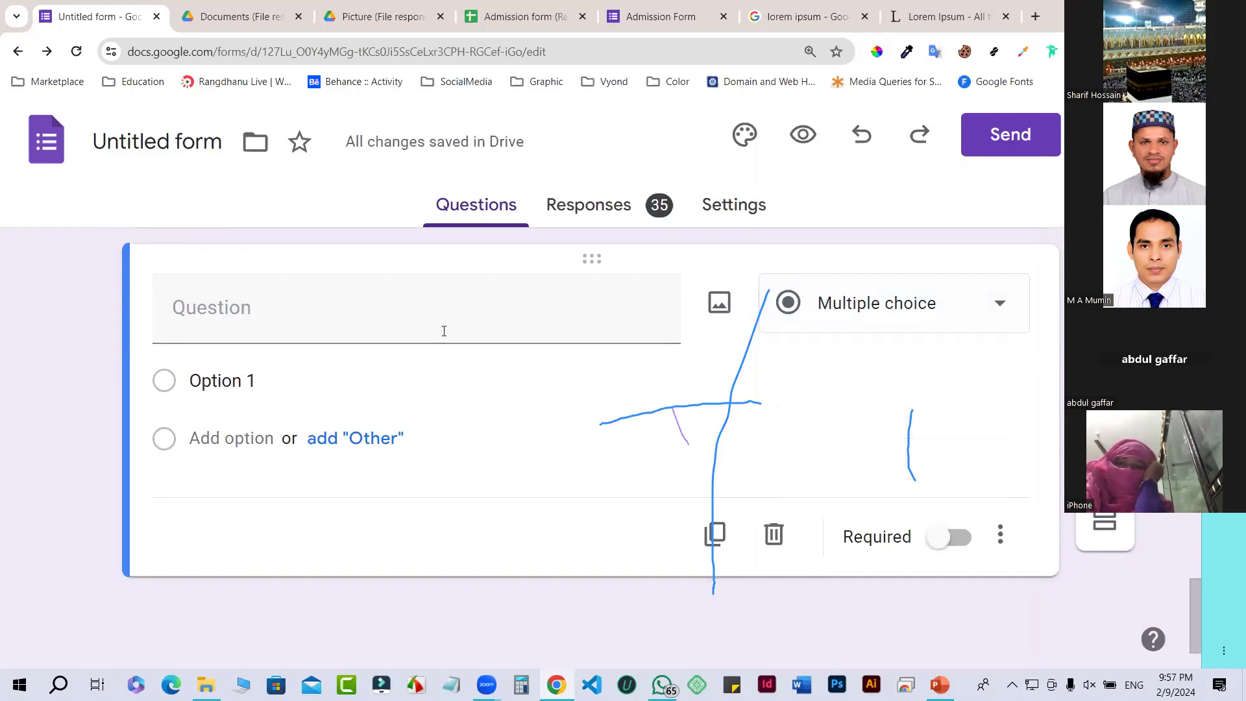
pyautogui.click(773, 534)
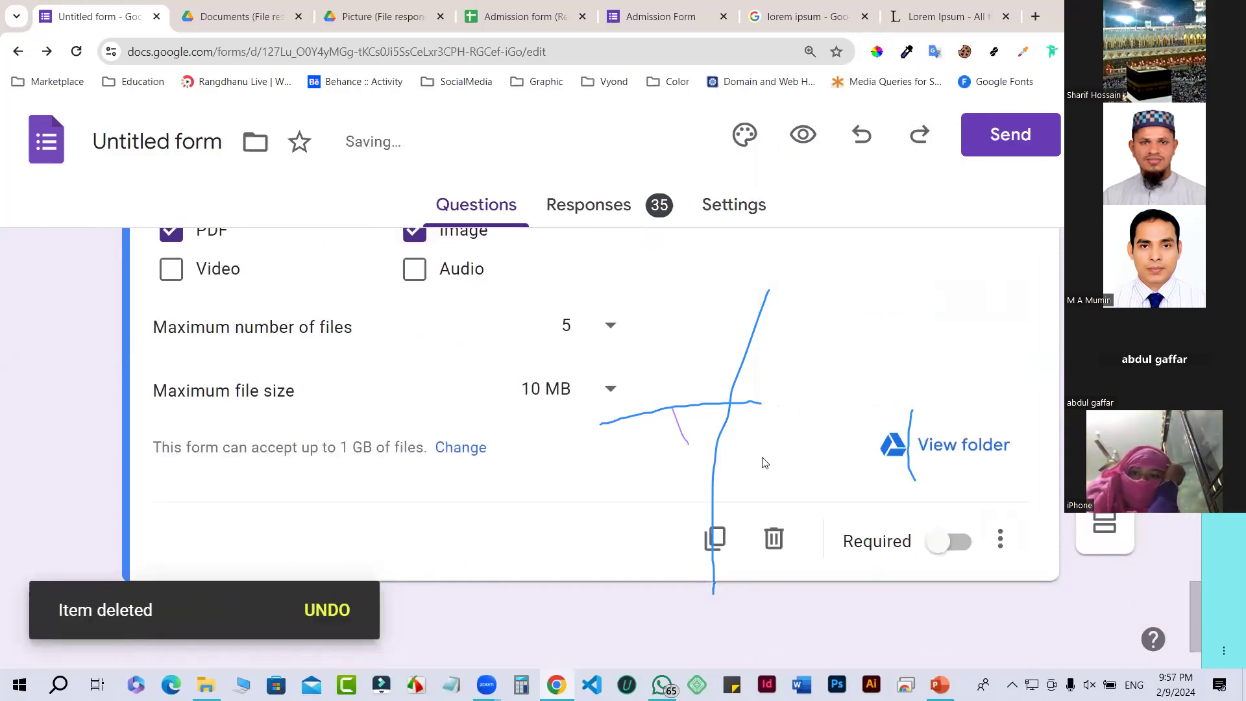
# Step: Preview the form, check its questions through Documents, and select the previewed form's web address
pyautogui.click(802, 135)
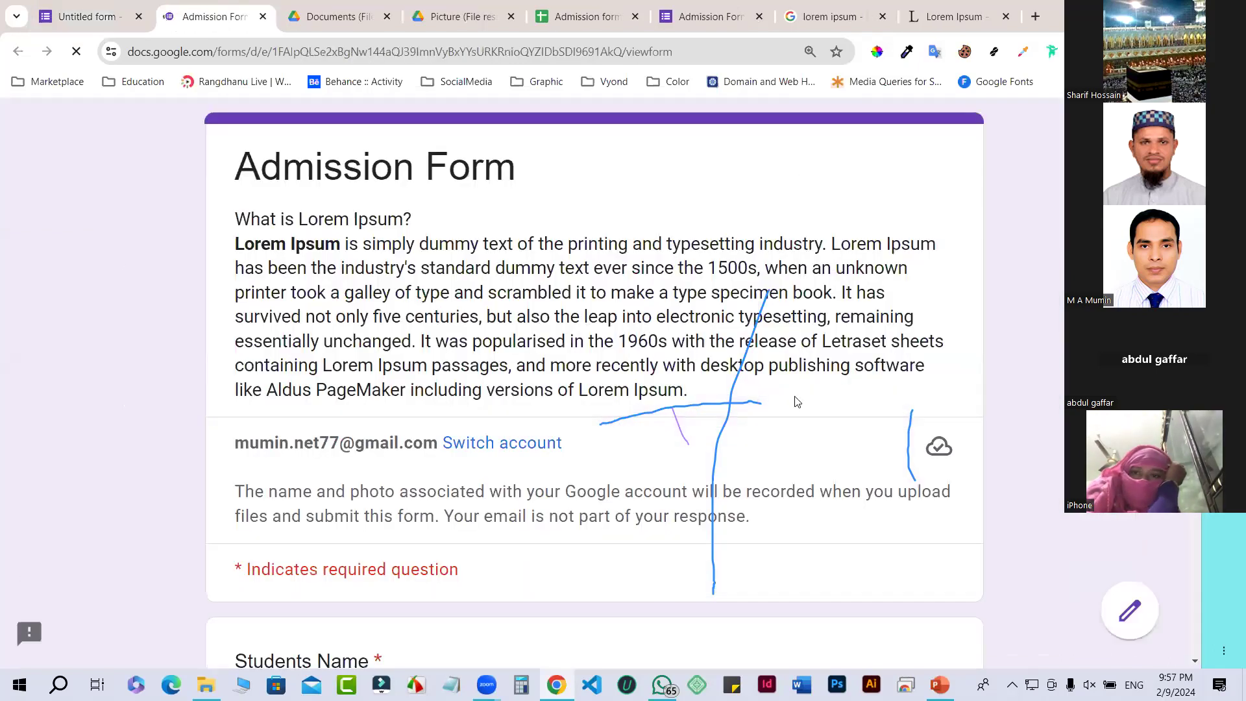
pyautogui.scroll(-10, 805, 406)
pyautogui.scroll(-15, 807, 408)
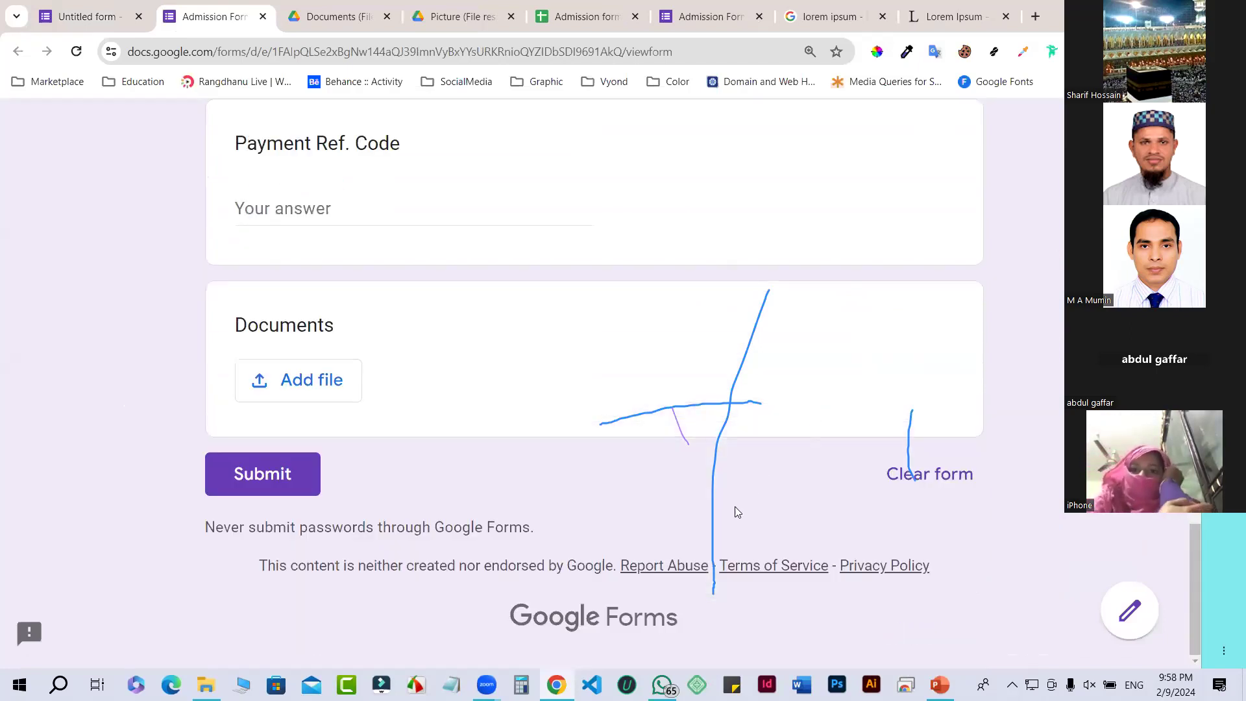
pyautogui.scroll(1, 717, 524)
pyautogui.scroll(2, 717, 523)
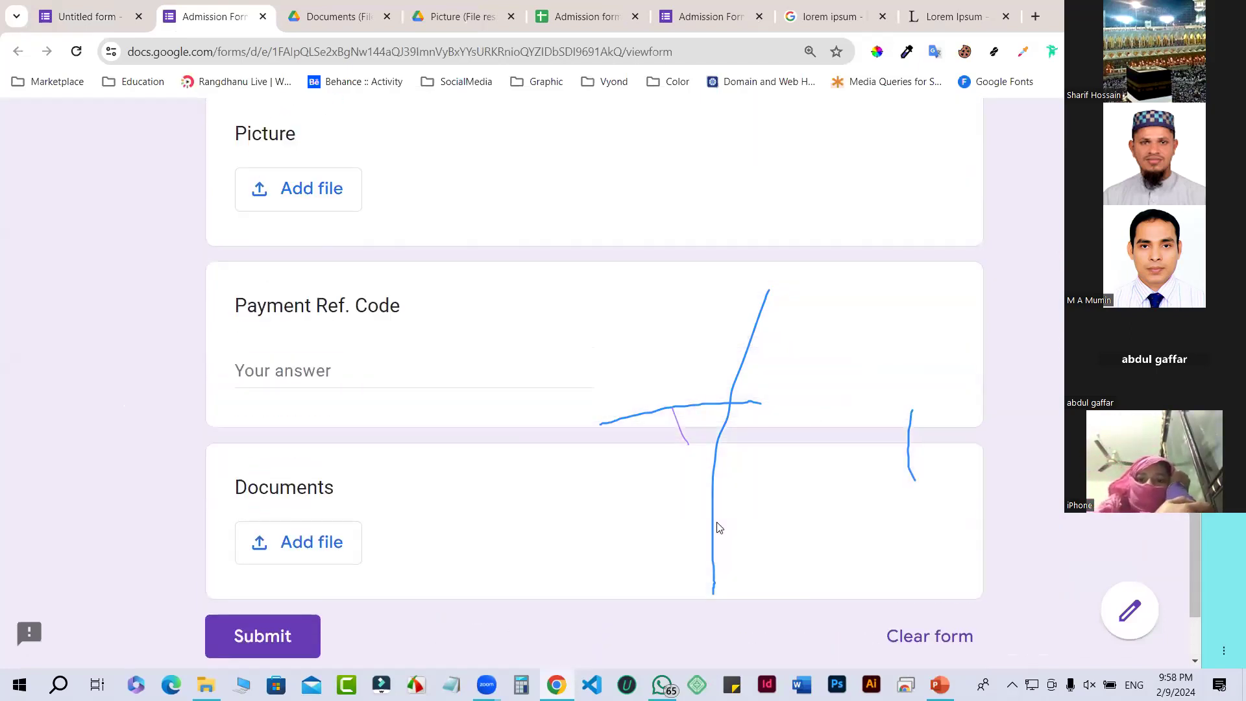
pyautogui.scroll(4, 718, 527)
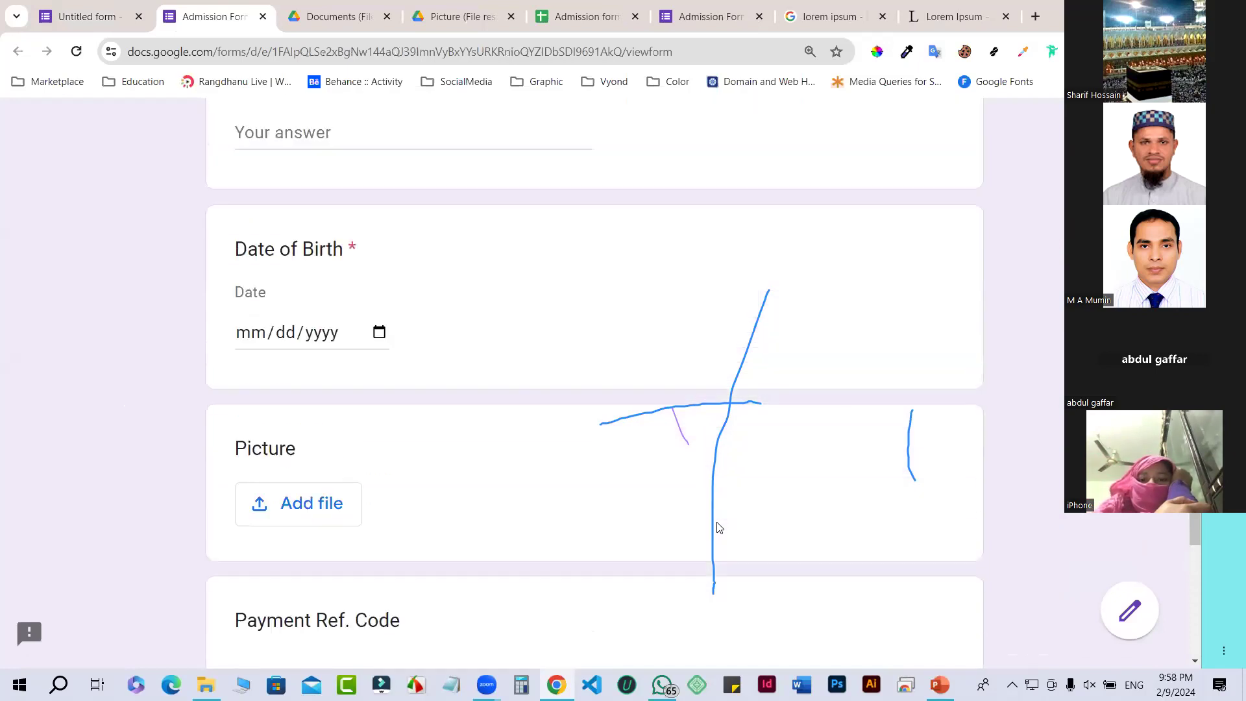
pyautogui.scroll(4, 718, 527)
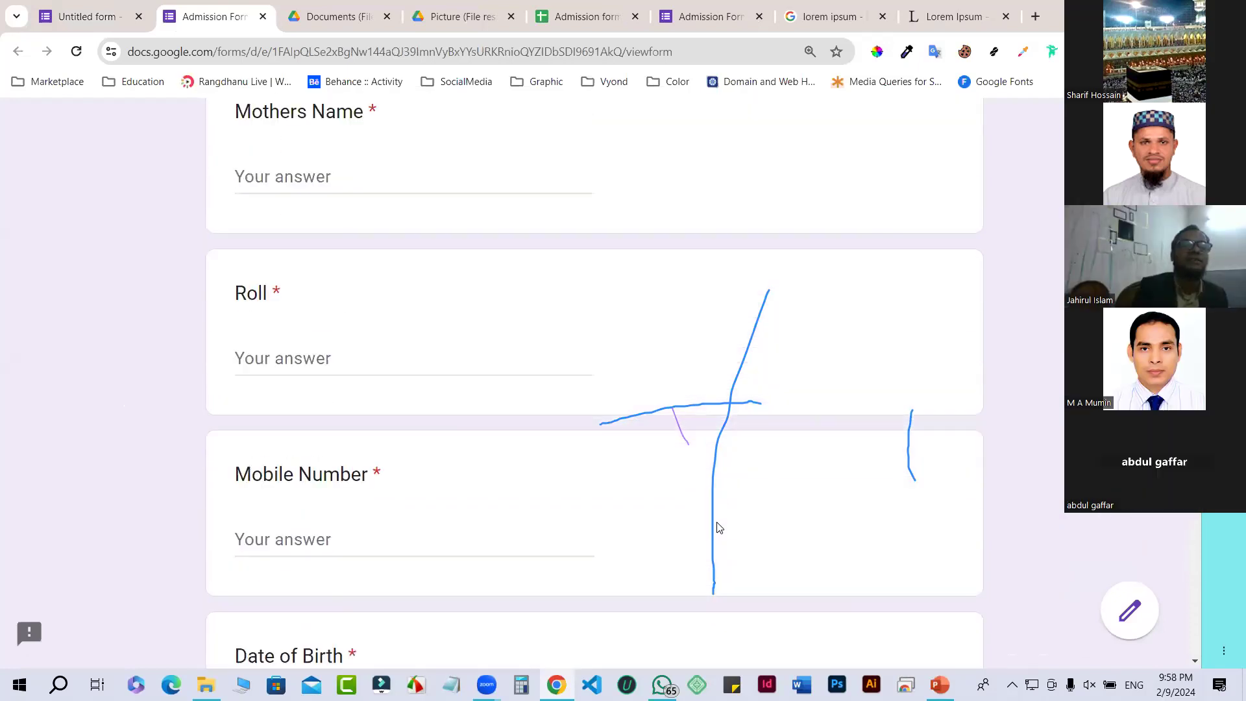
pyautogui.scroll(-4, 620, 423)
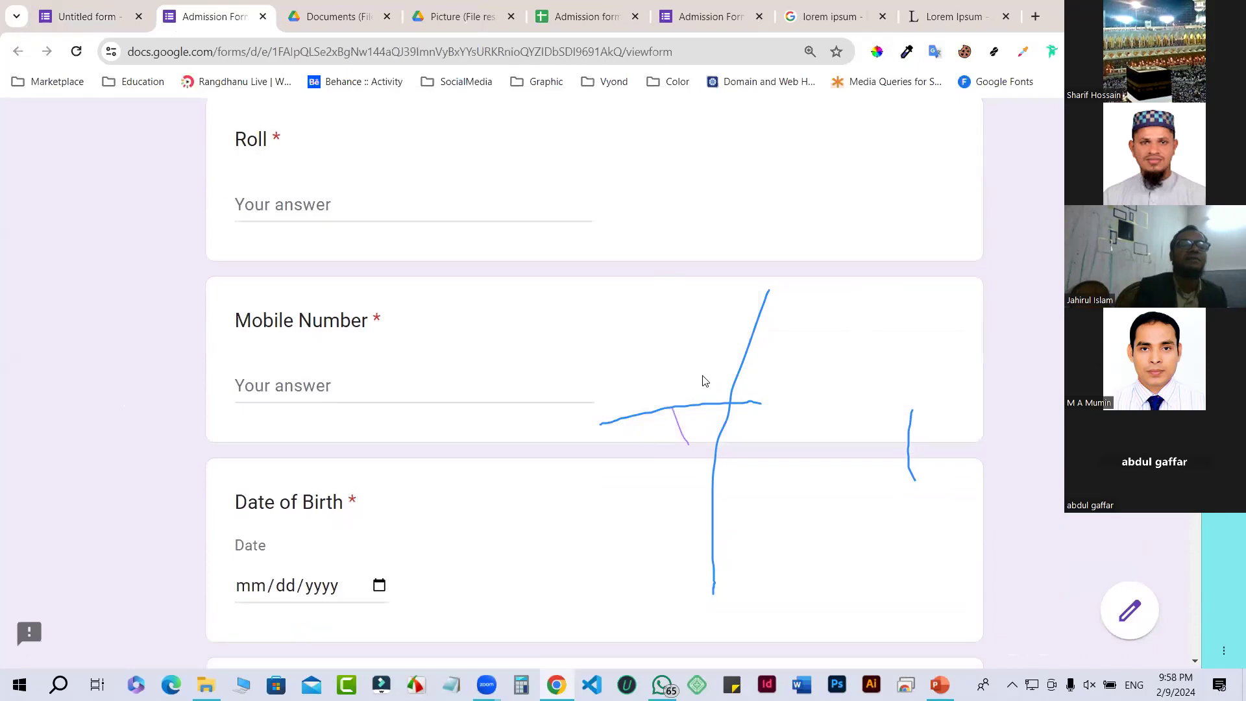
pyautogui.scroll(-3, 476, 439)
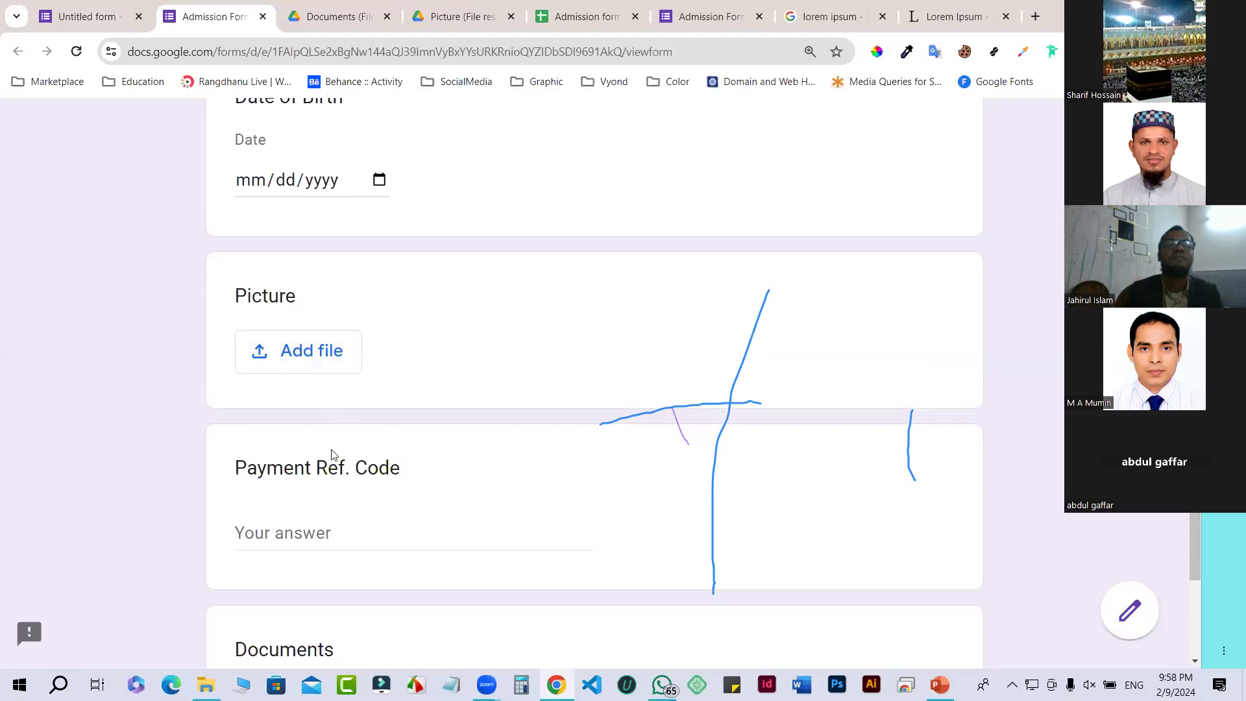
pyautogui.scroll(-4, 328, 448)
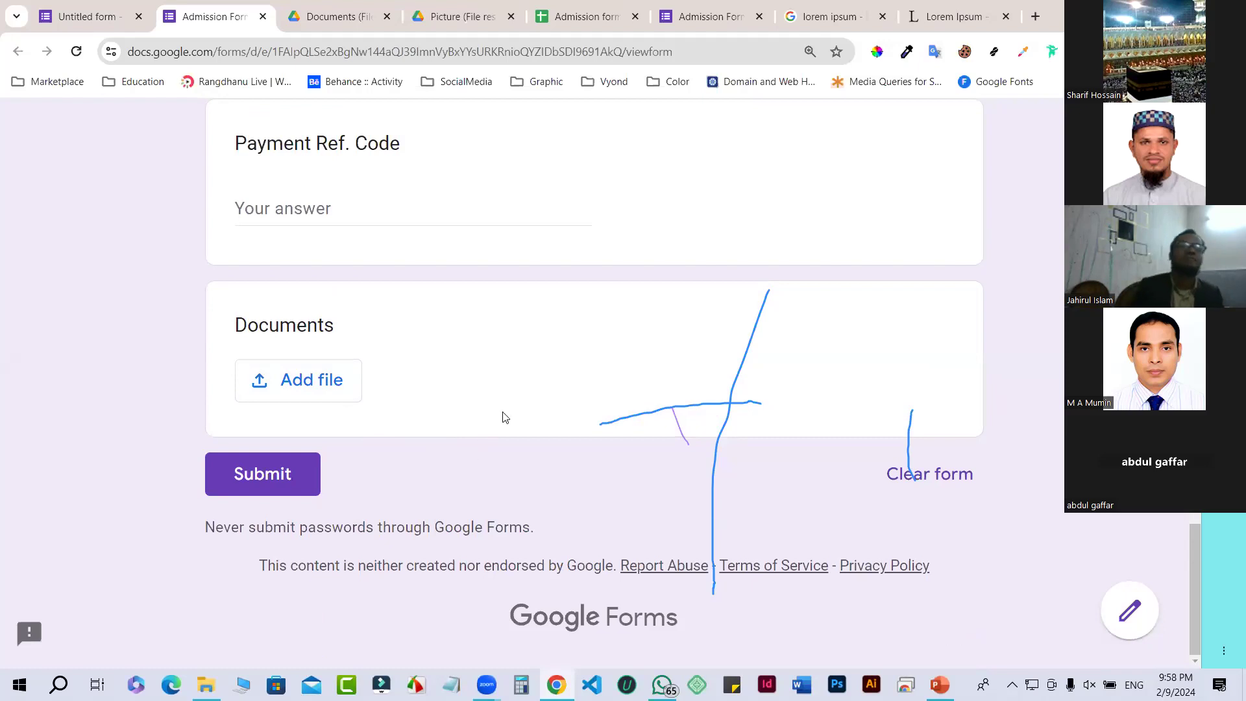
pyautogui.click(684, 53)
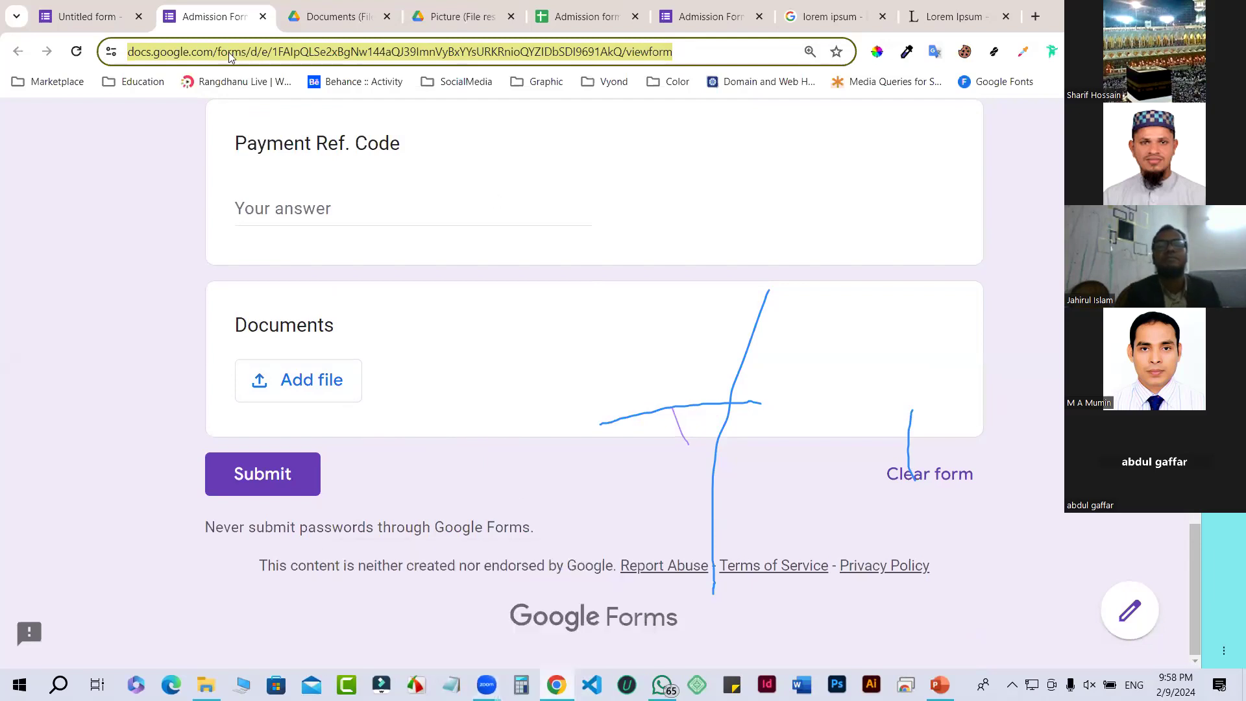
# Step: Look over the questions in the form editor again and open the form's responses summary
pyautogui.click(88, 16)
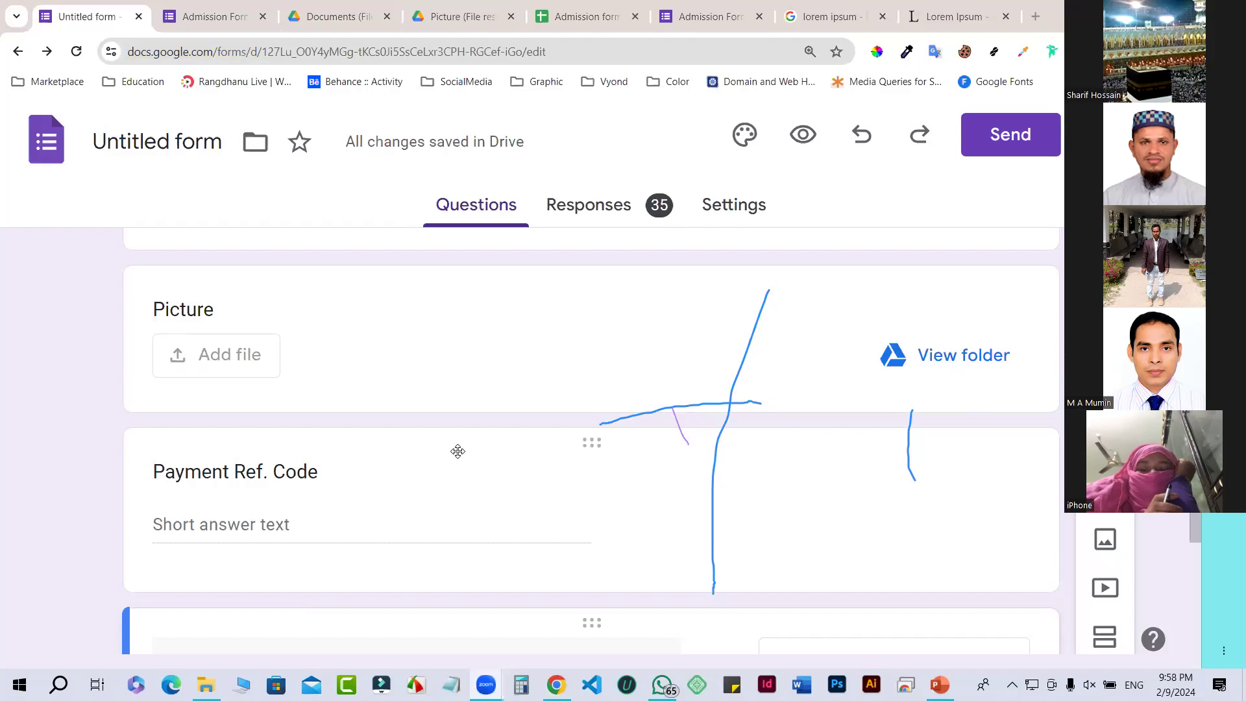
pyautogui.scroll(-6, 461, 453)
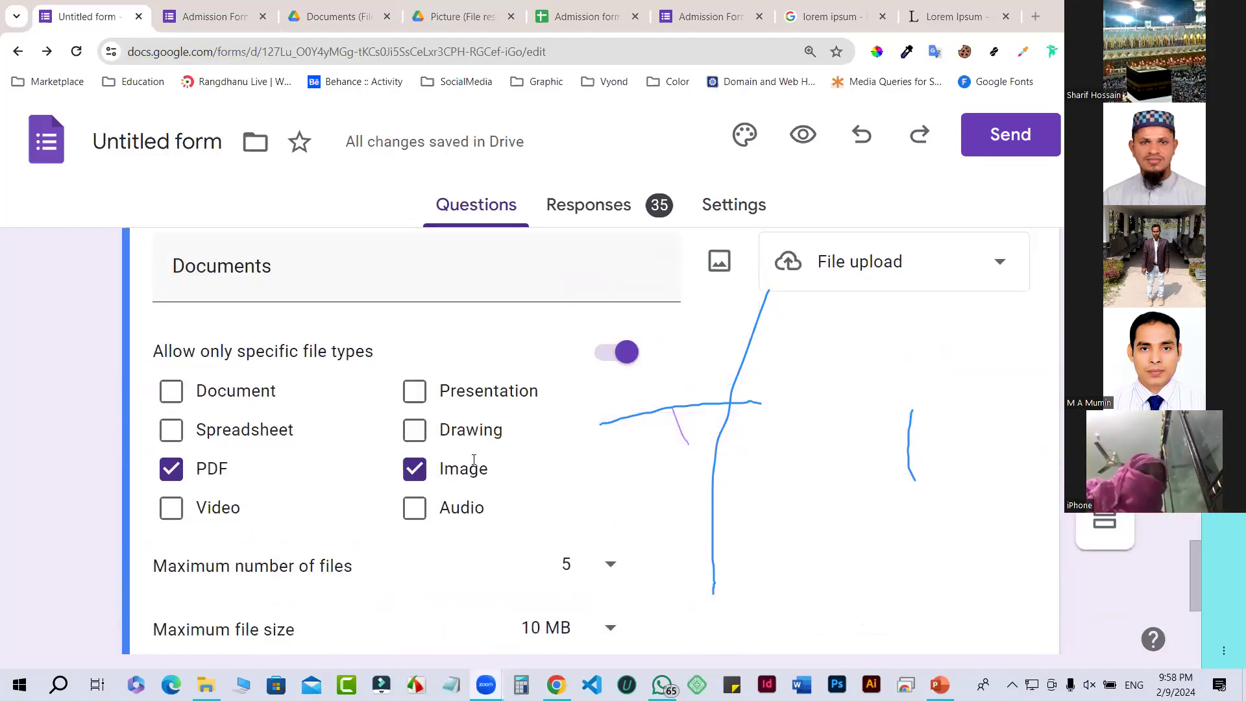
pyautogui.scroll(-3, 474, 459)
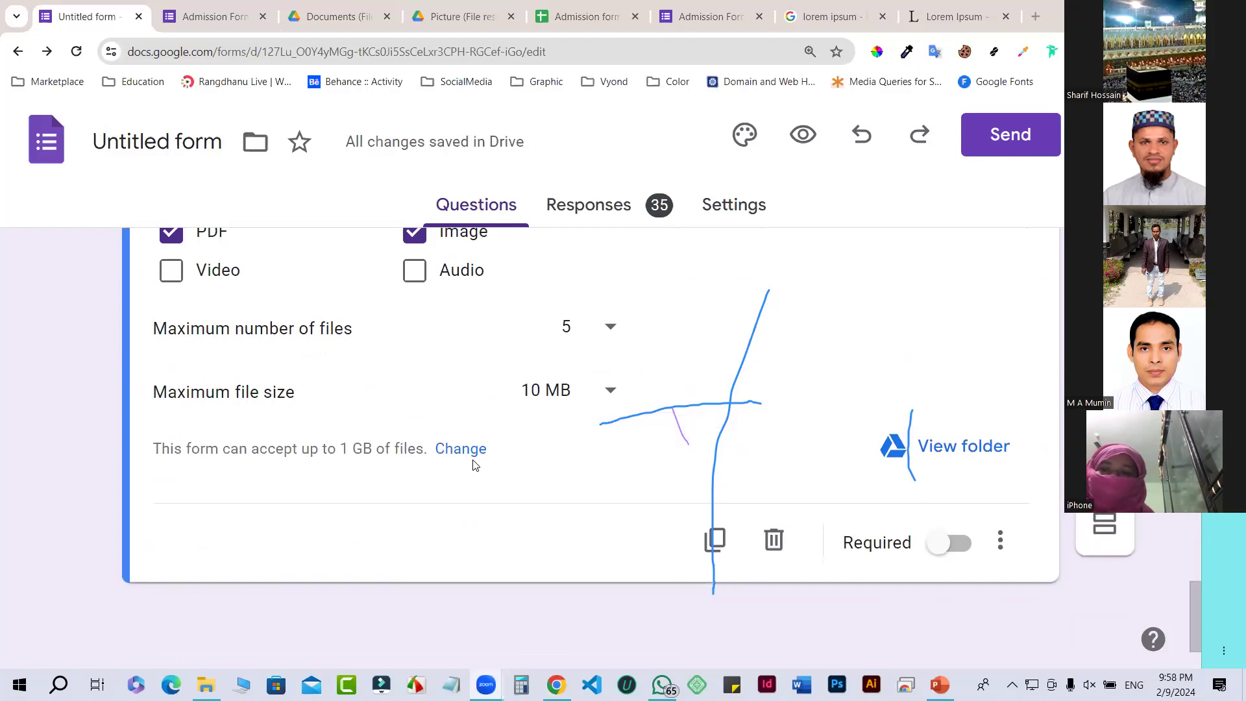
pyautogui.scroll(5, 473, 465)
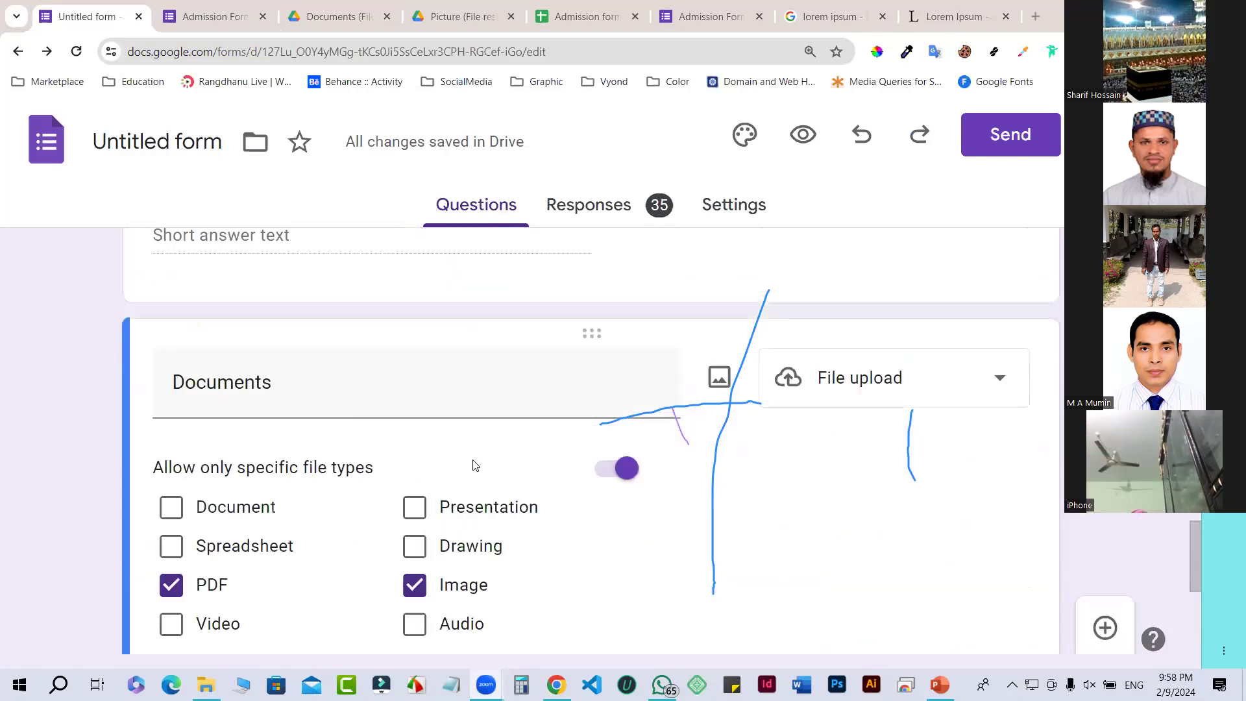
pyautogui.scroll(15, 473, 460)
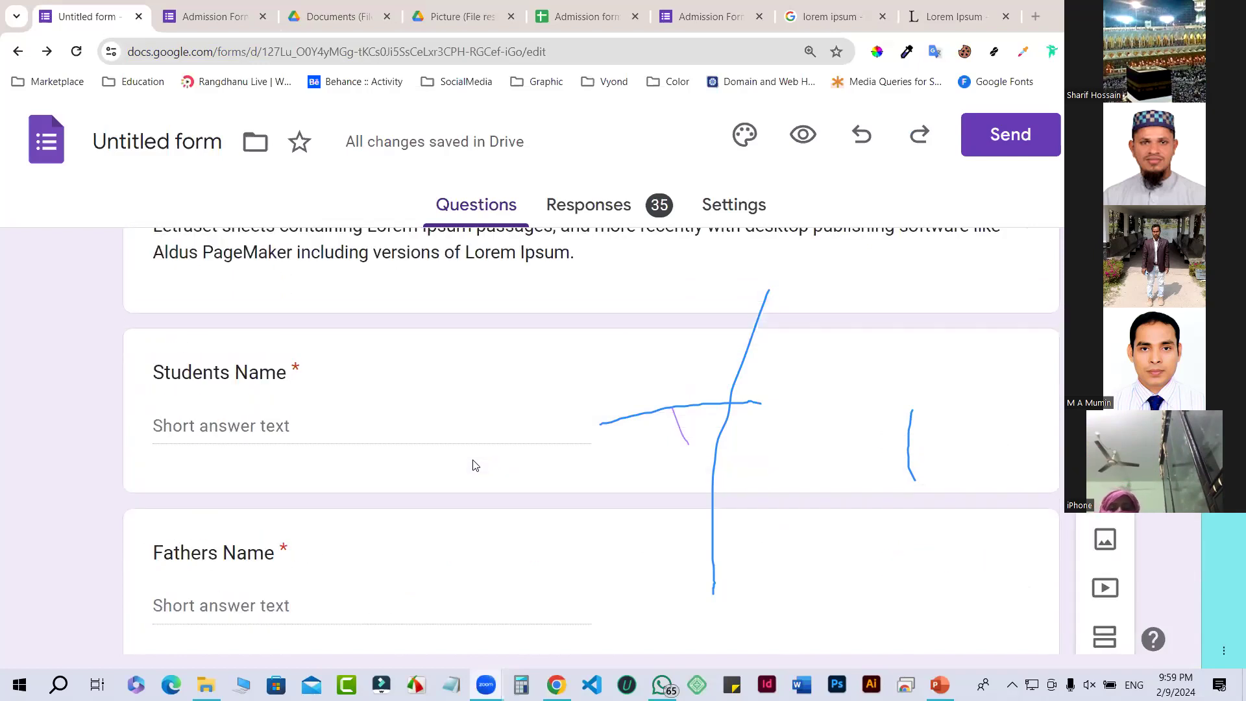
pyautogui.scroll(-1, 474, 464)
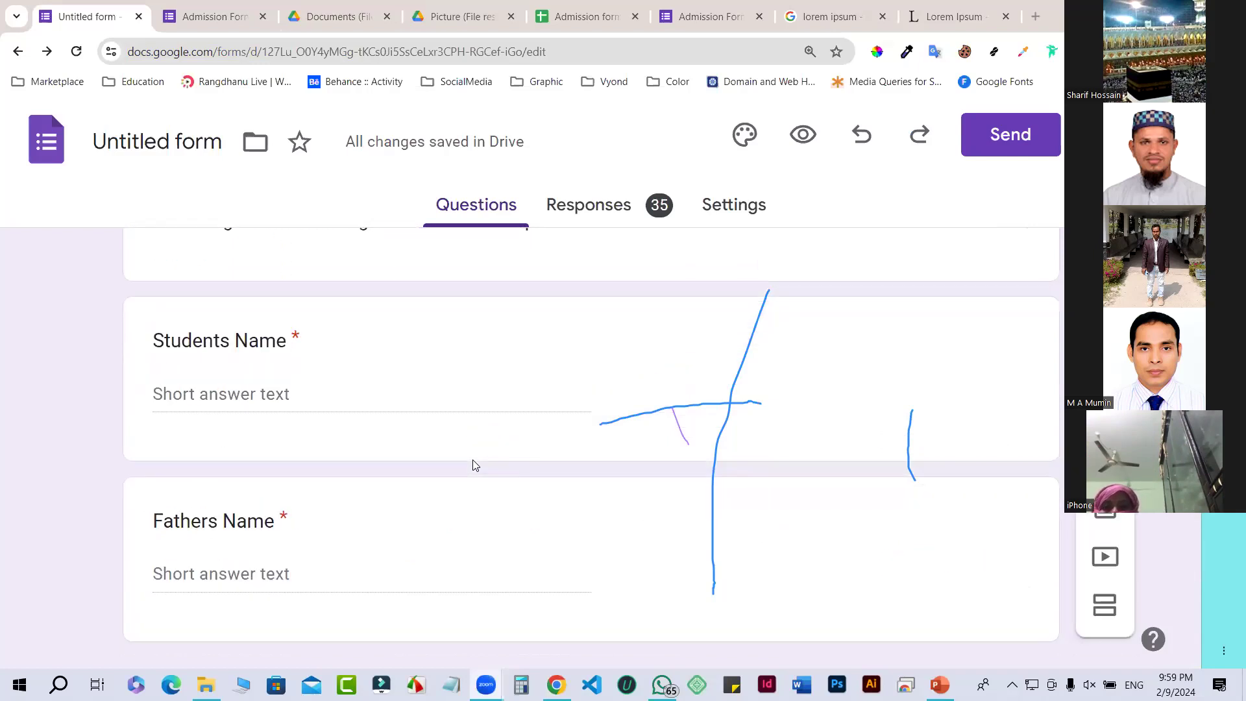
pyautogui.scroll(-1, 474, 465)
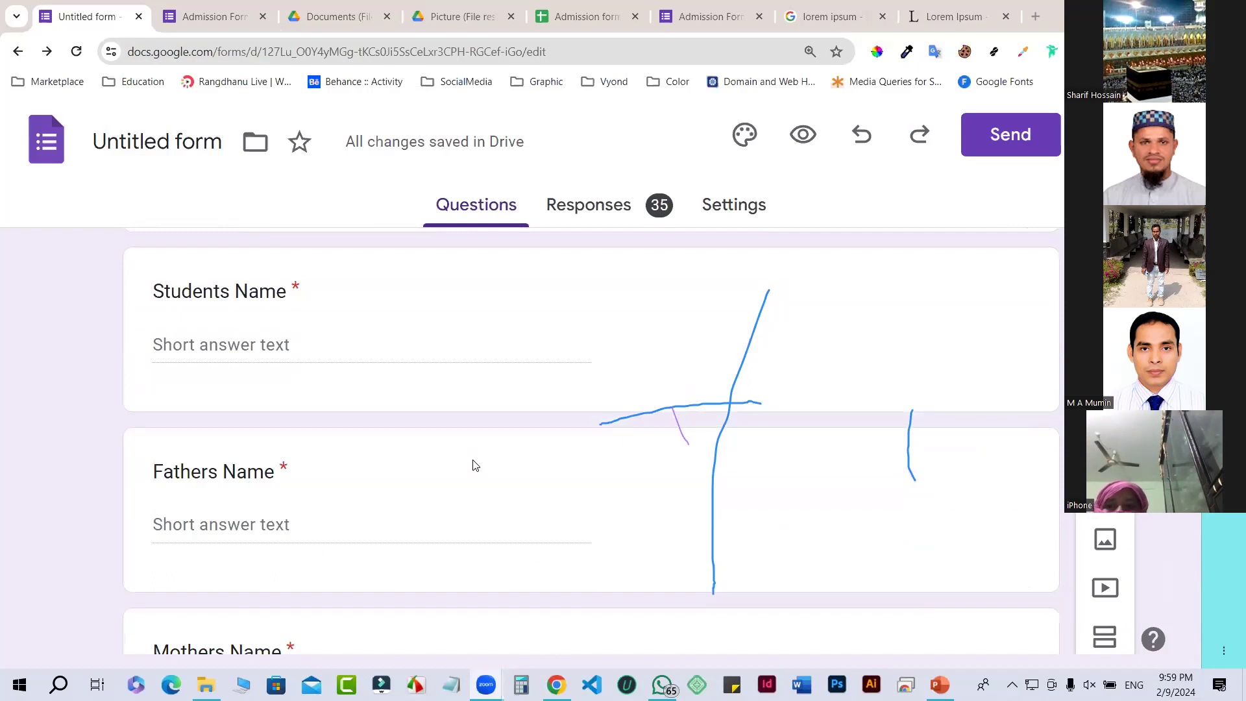
pyautogui.scroll(5, 568, 270)
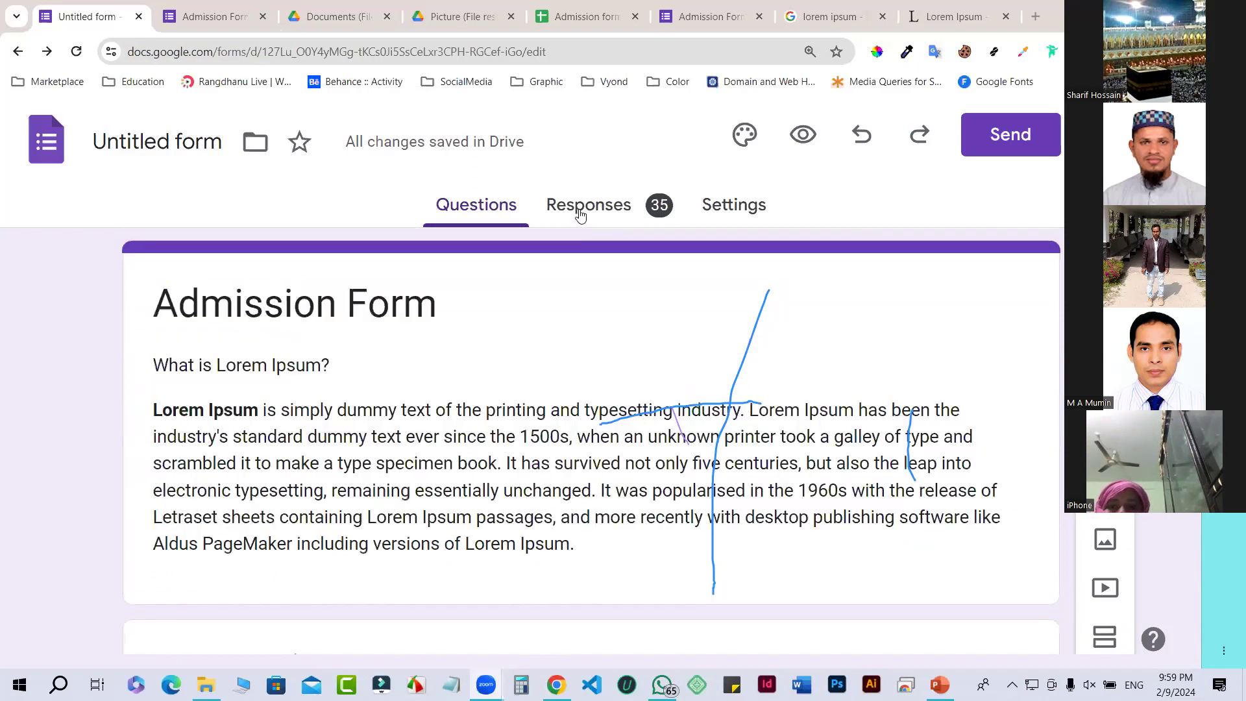
pyautogui.click(580, 209)
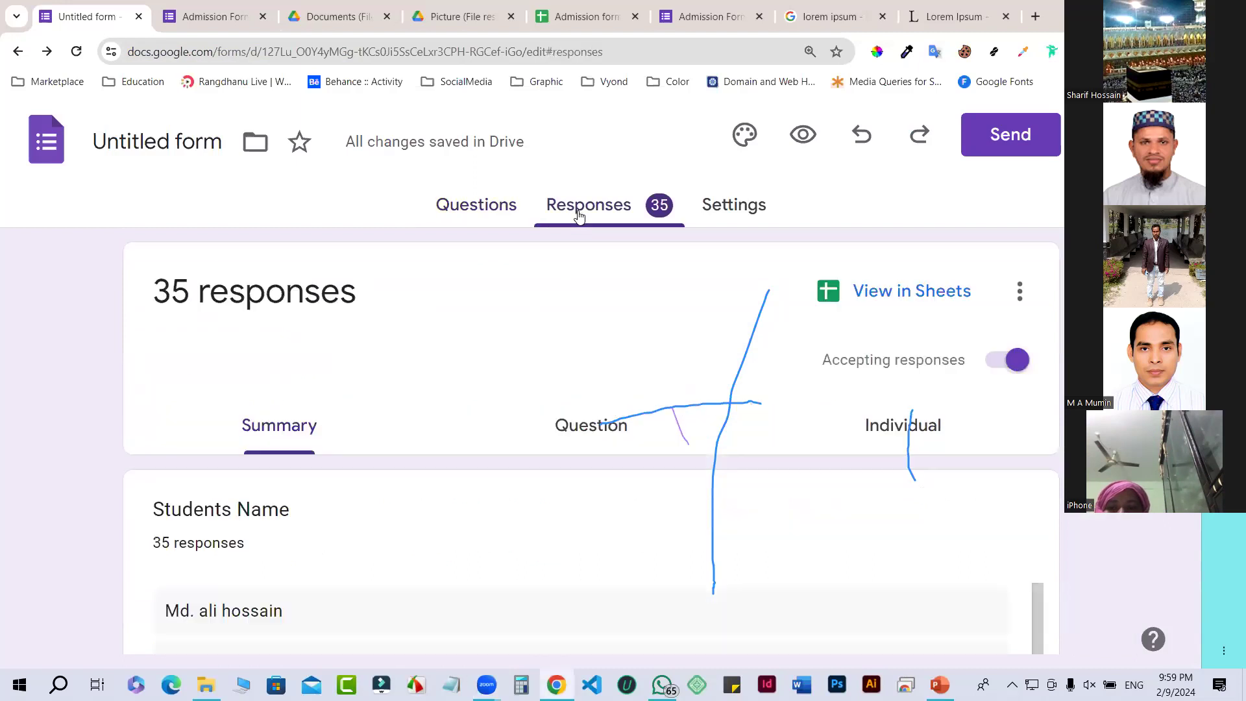
# Step: Look over the form's settings, including the quiz and response options, and return to its questions
pyautogui.click(732, 213)
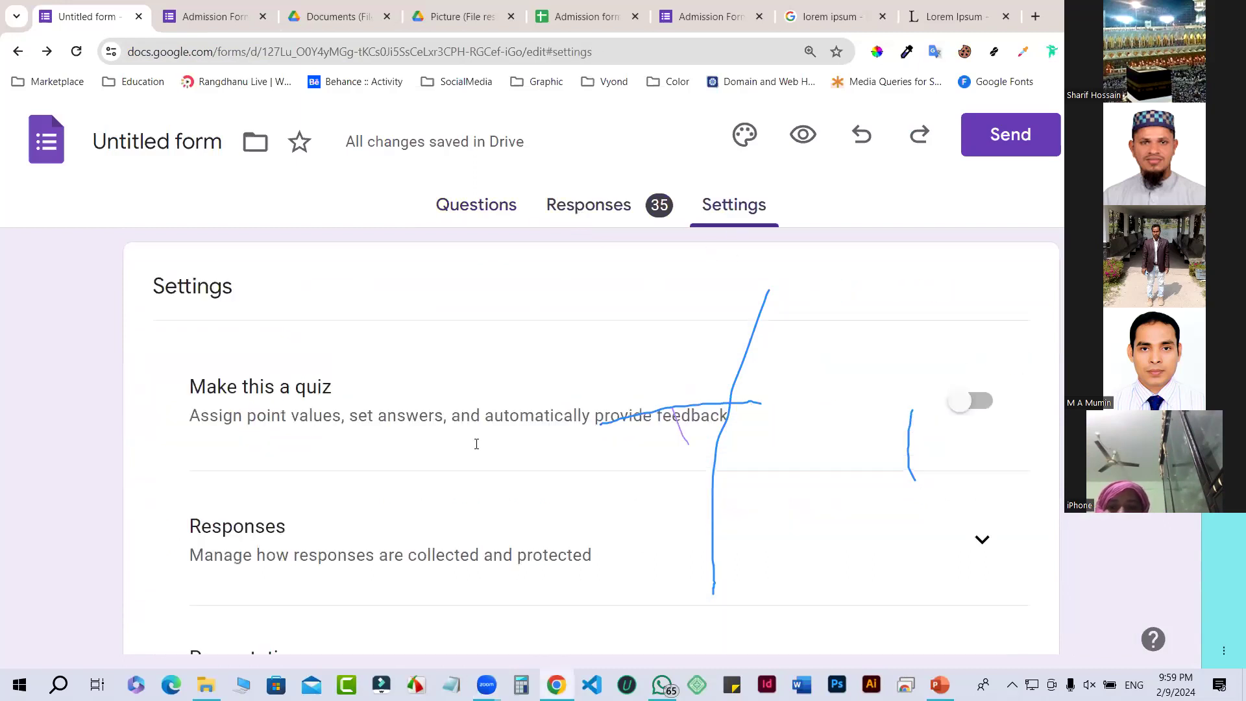
pyautogui.scroll(-8, 477, 444)
pyautogui.scroll(8, 477, 444)
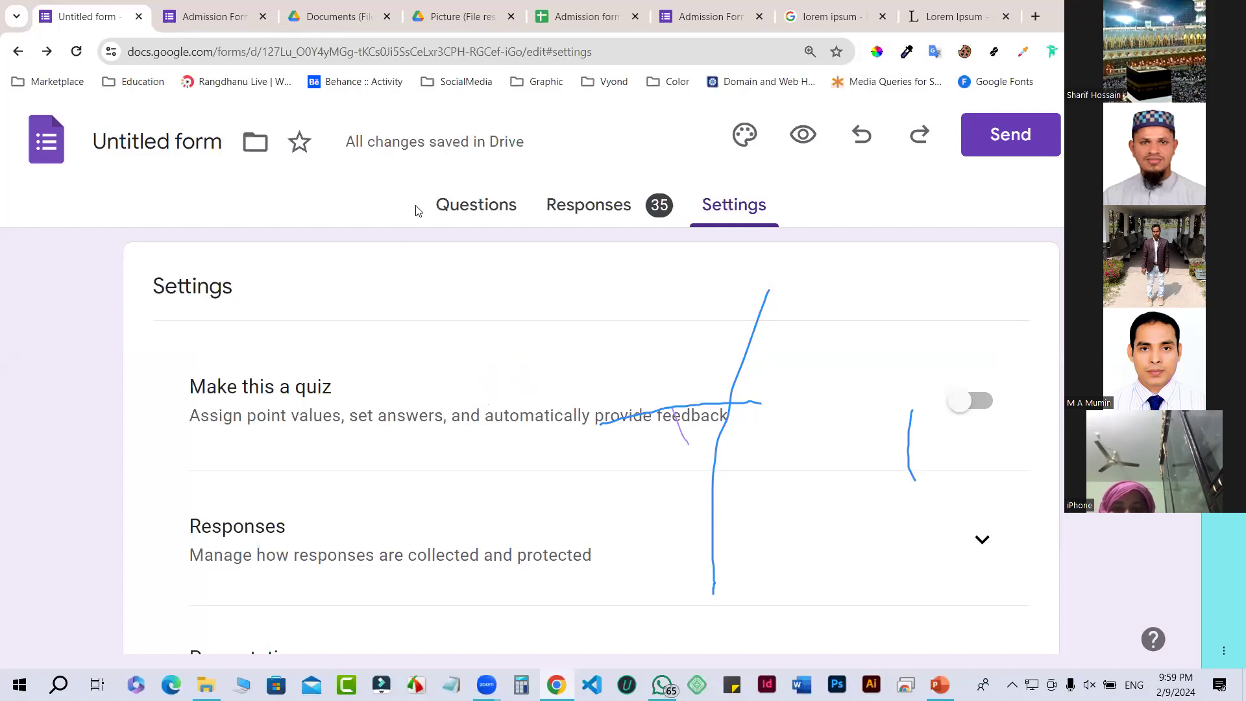
pyautogui.click(448, 215)
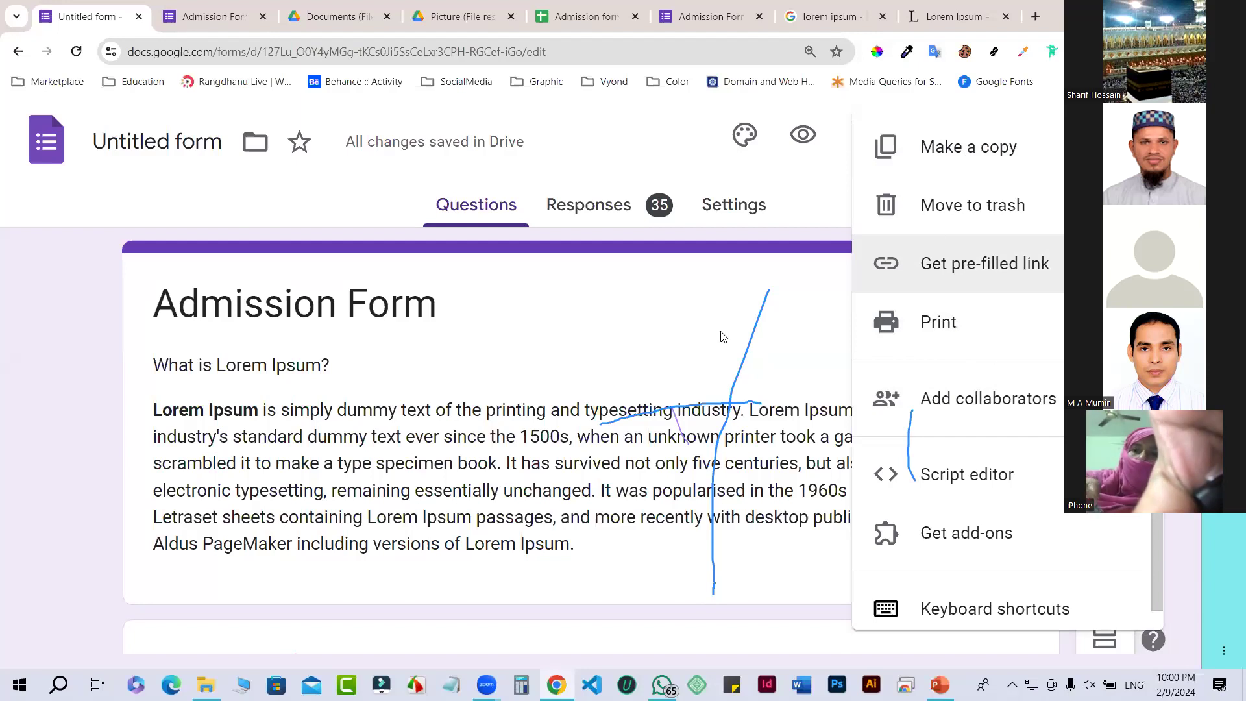
# Step: Open the form's collaborator sharing dialog and check the suggested people and the general access options
pyautogui.click(861, 311)
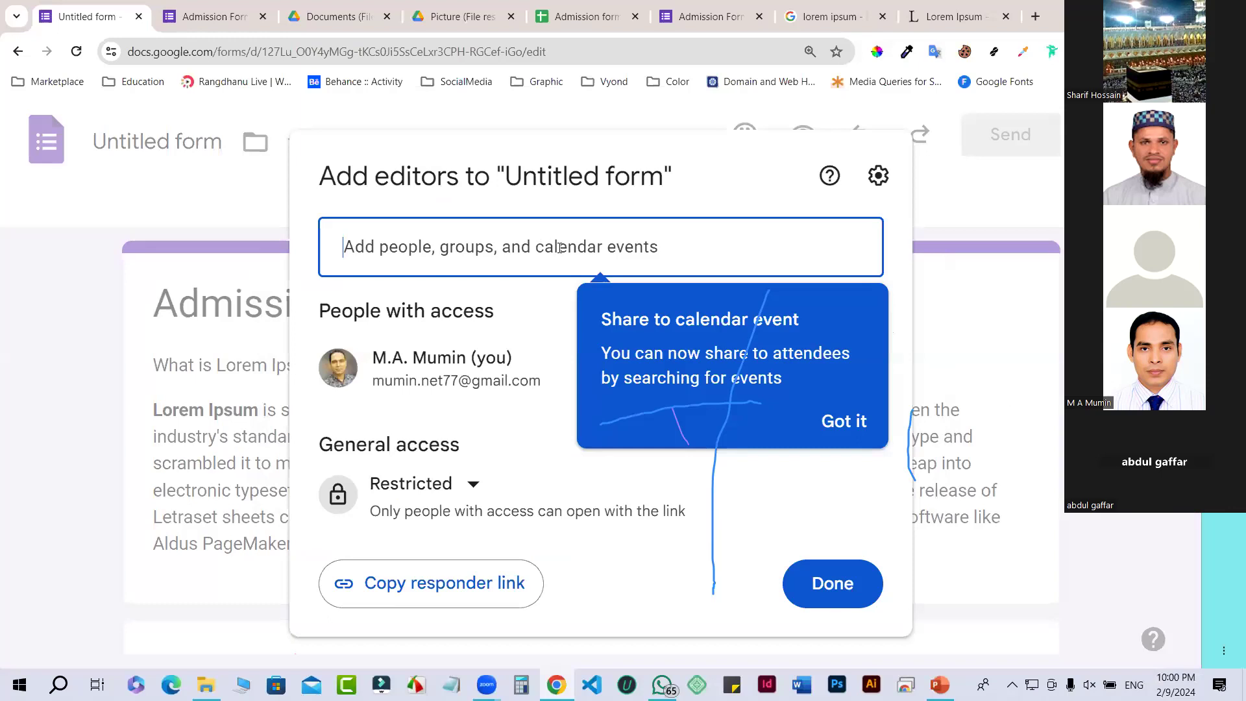
pyautogui.click(517, 259)
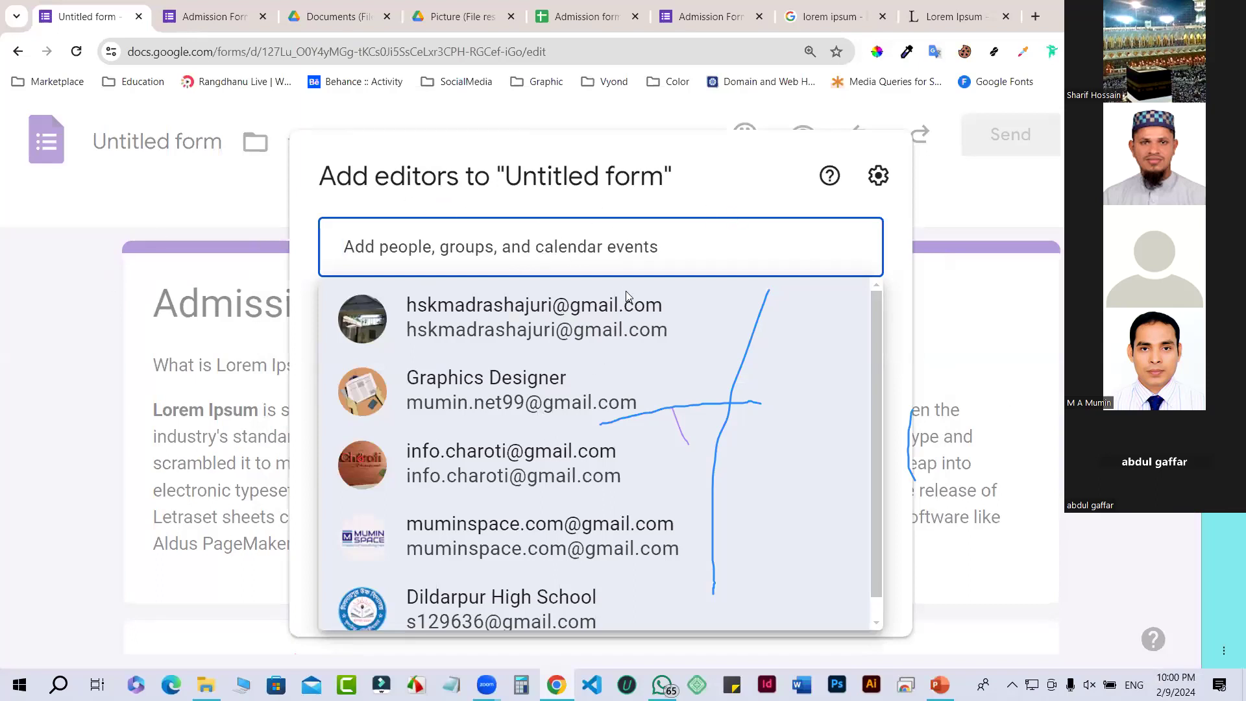
pyautogui.press('Escape')
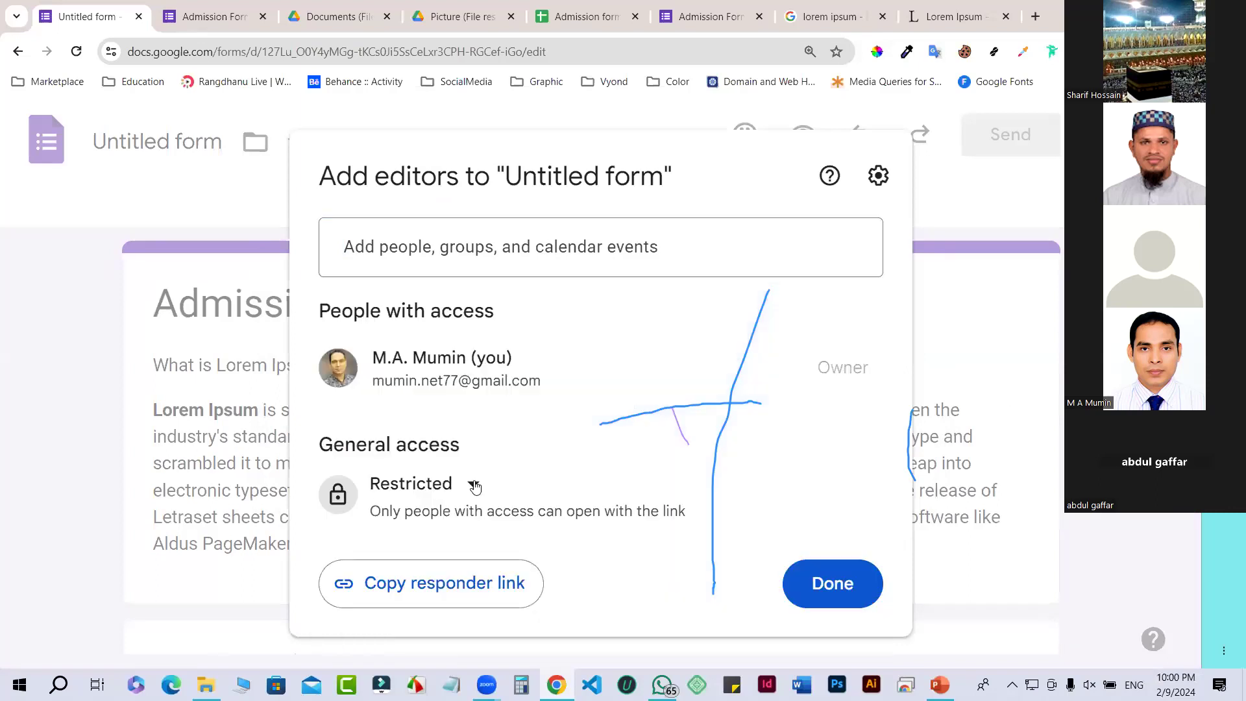
pyautogui.click(474, 488)
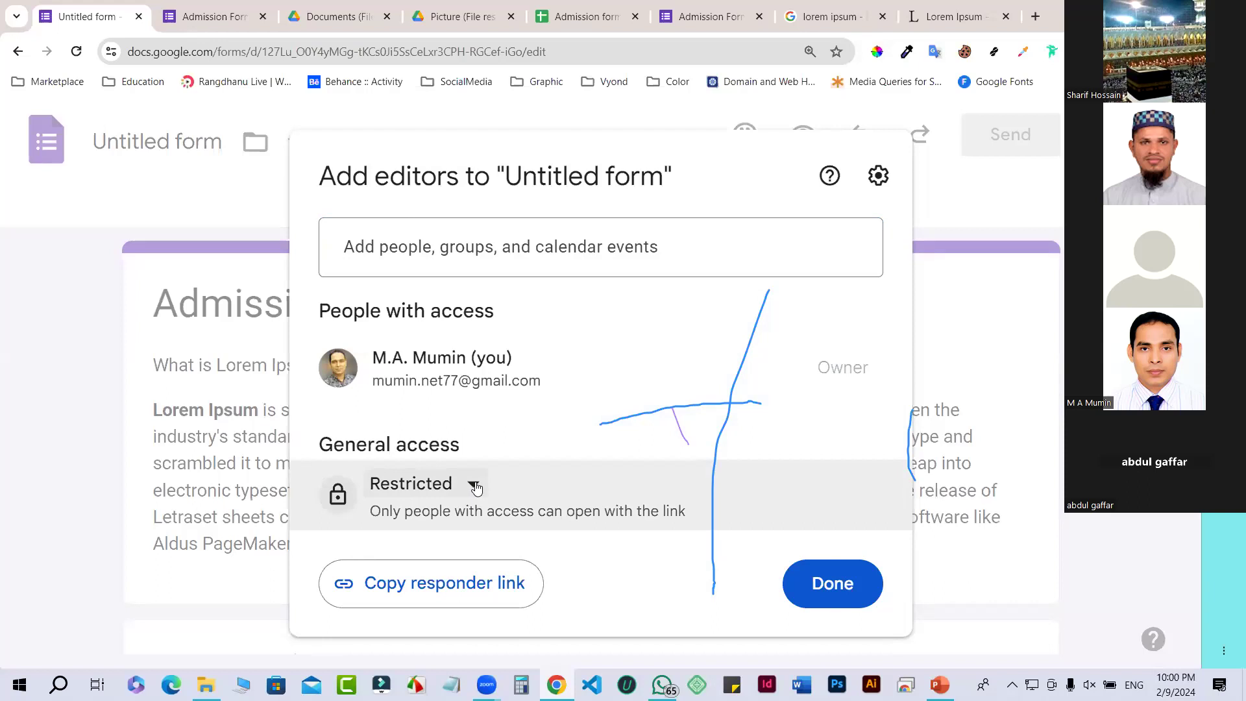
pyautogui.click(475, 487)
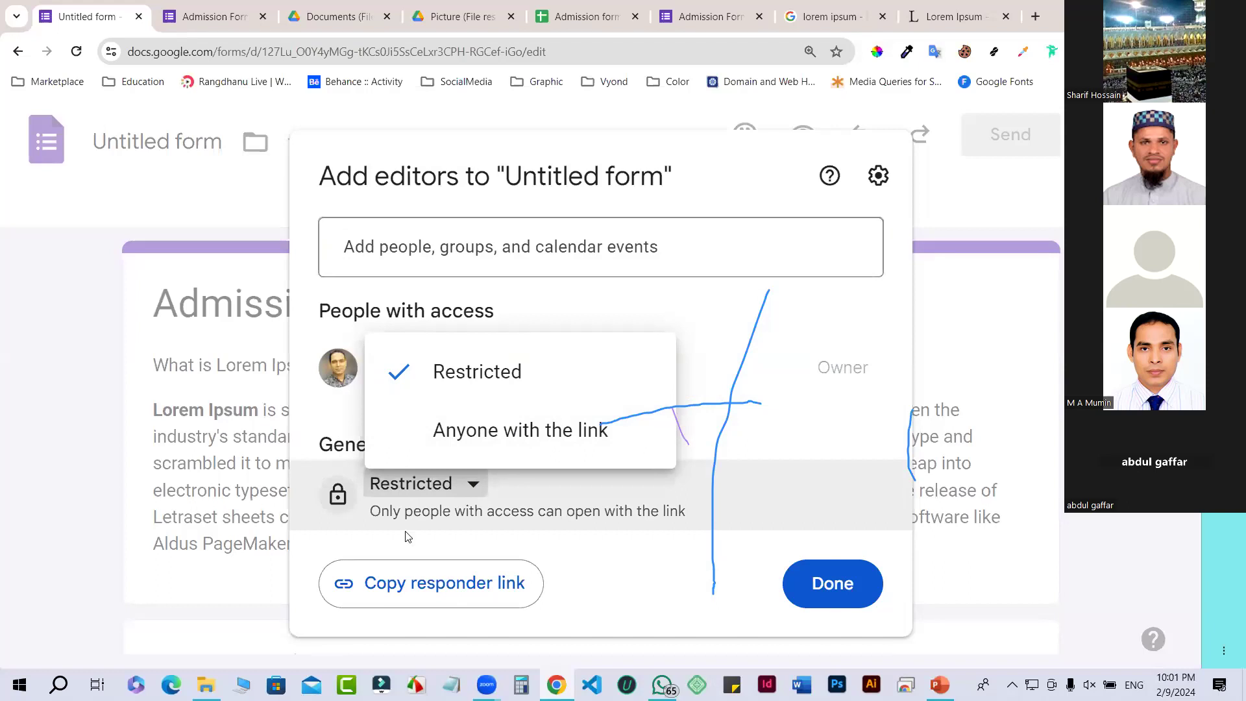
pyautogui.click(351, 589)
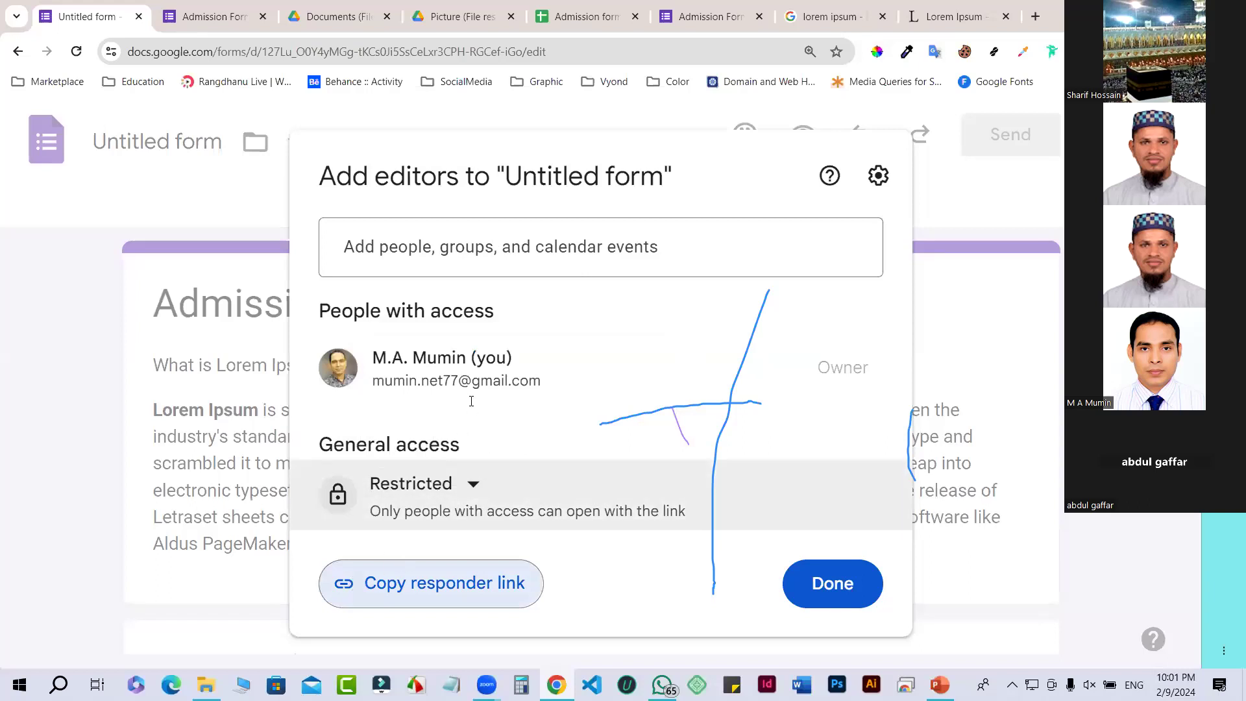
# Step: Draft an editor invitation to the suggested Graphics Designer contact with the message "Test"
pyautogui.click(492, 253)
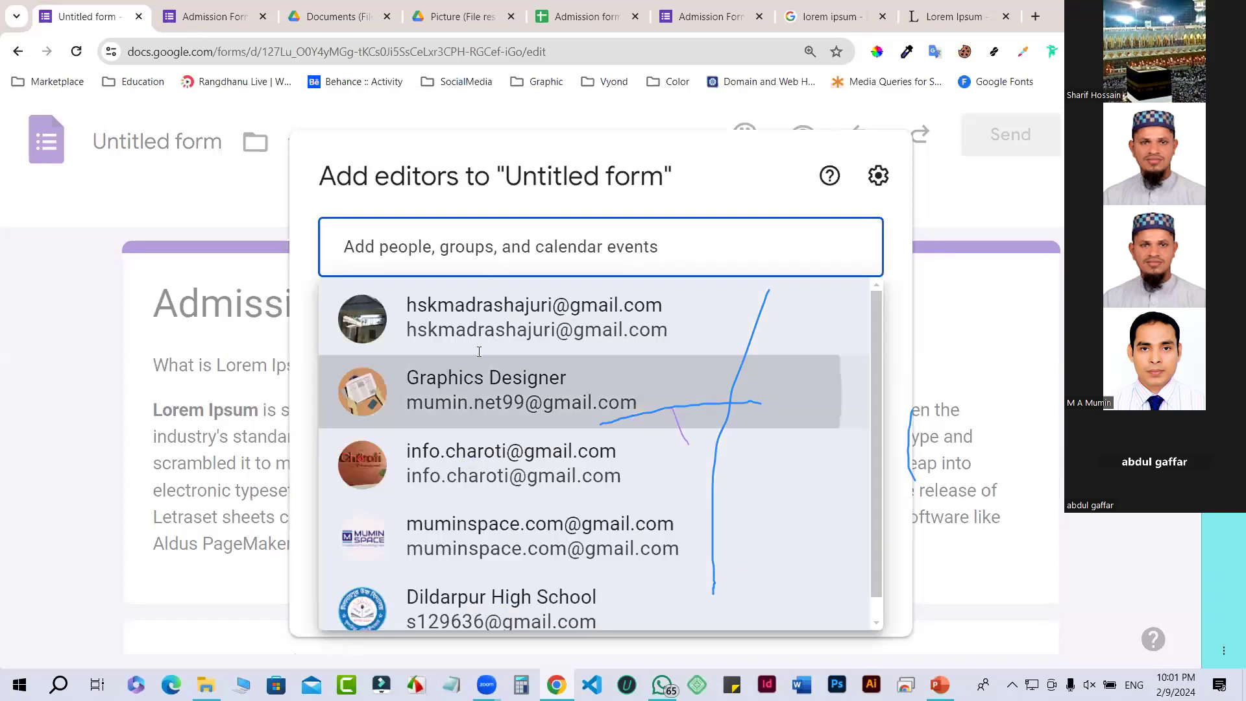
pyautogui.click(478, 384)
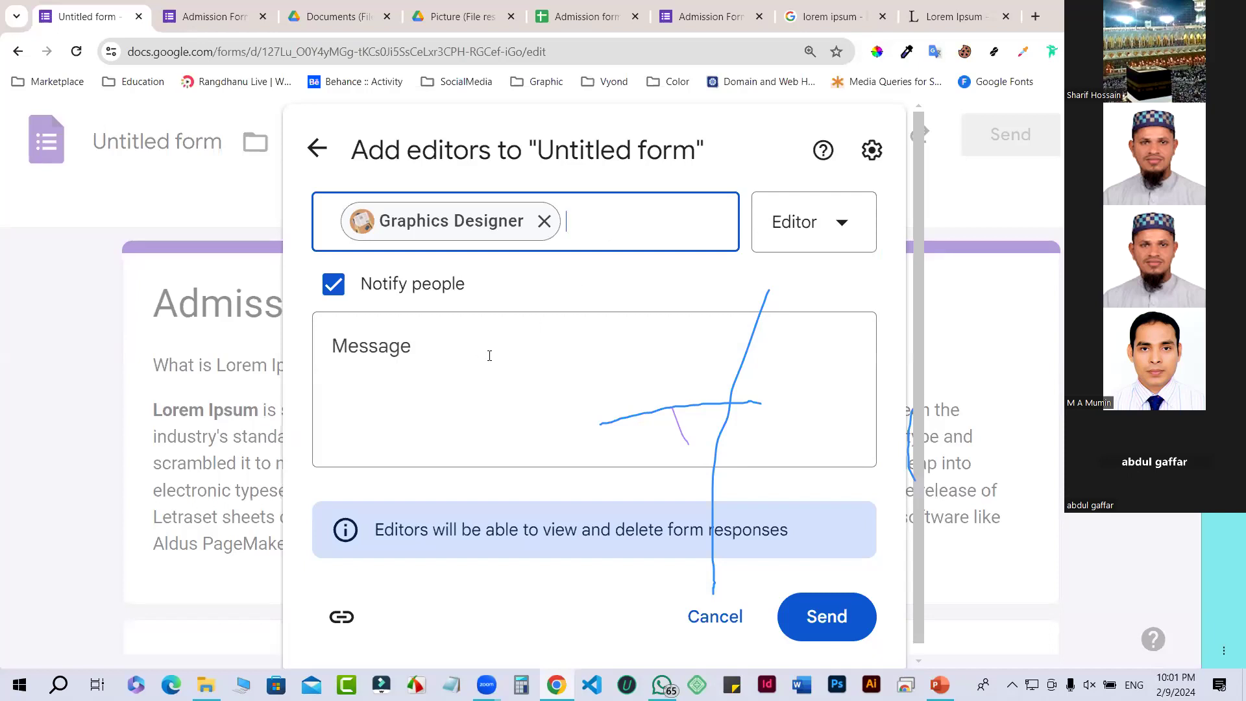
pyautogui.click(462, 355)
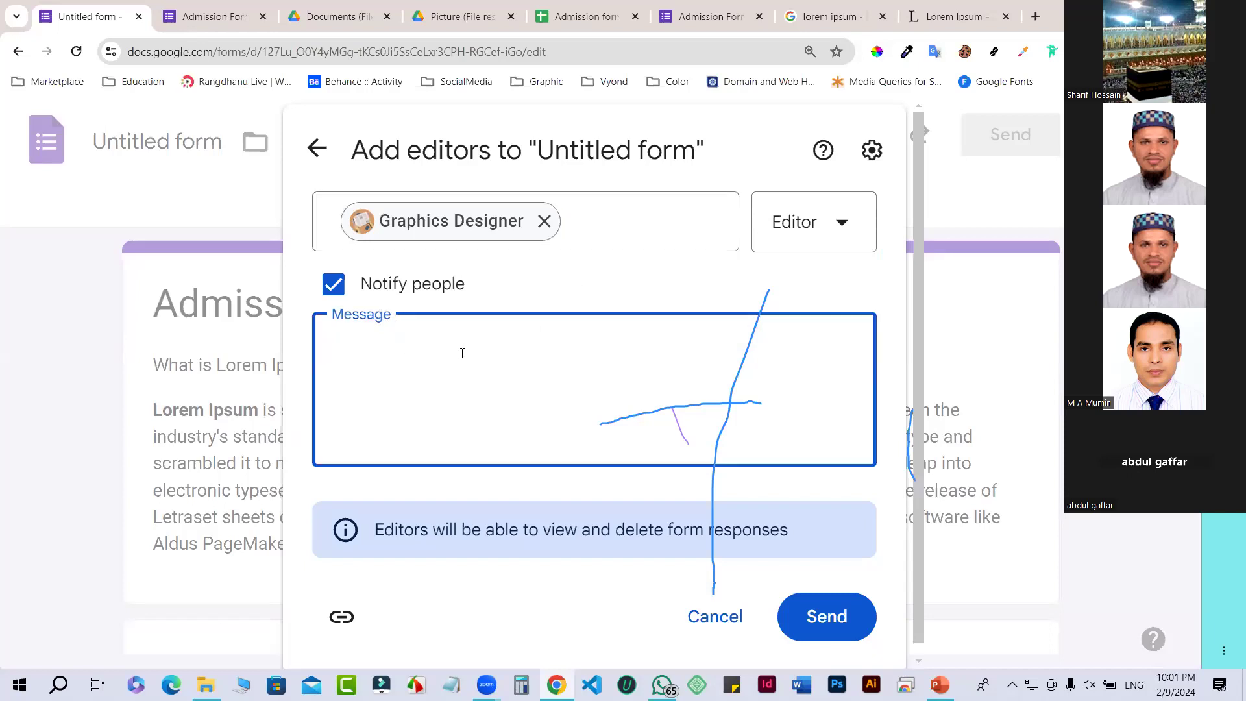
pyautogui.write('Test')
pyautogui.scroll(-1, 585, 364)
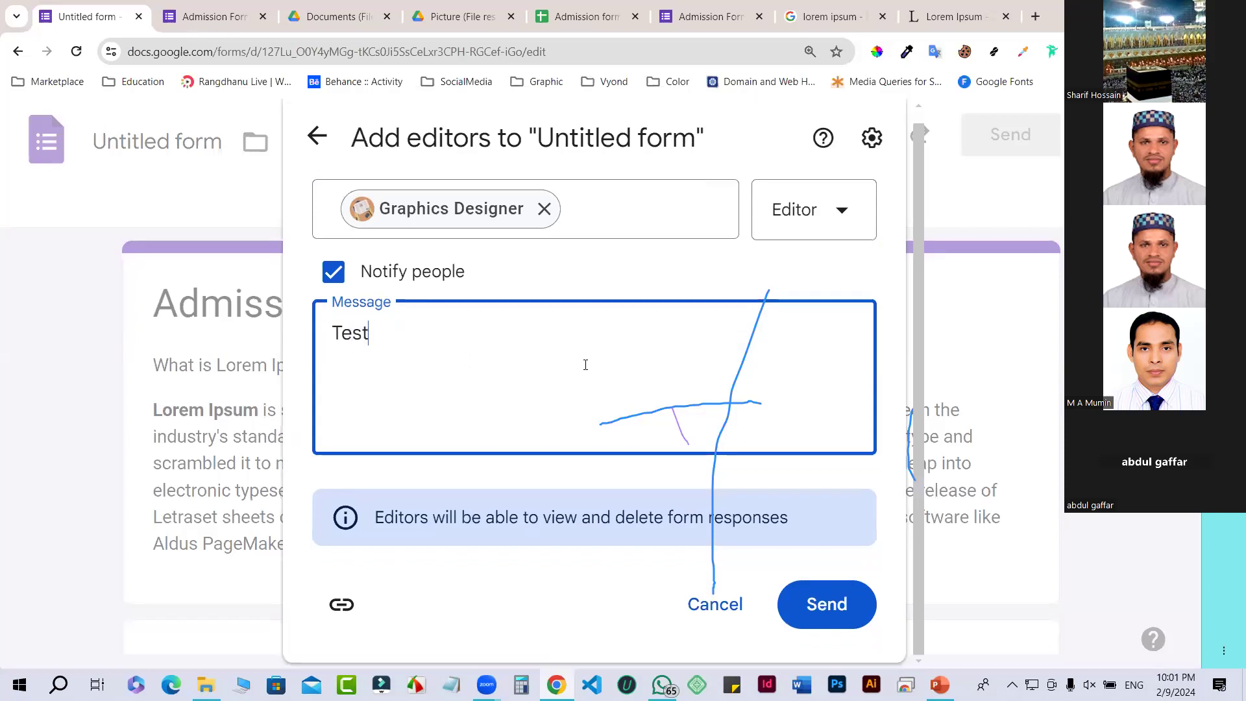
pyautogui.scroll(1, 586, 365)
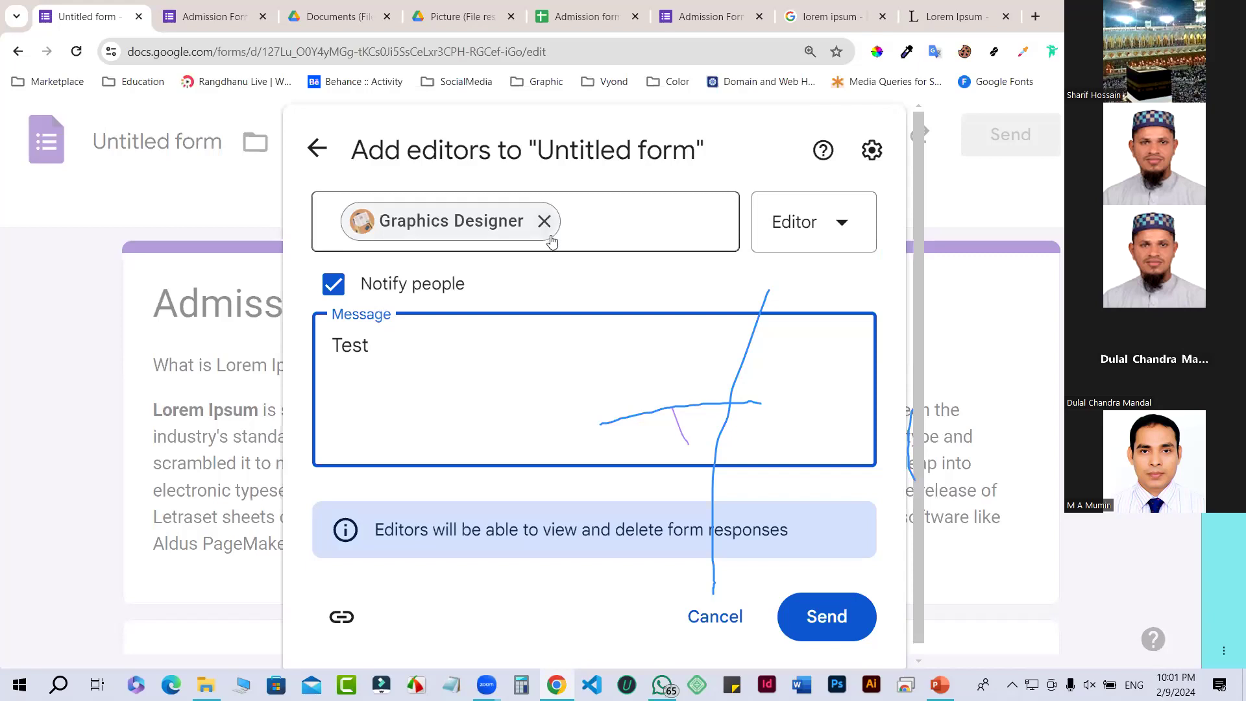
# Step: Check the invitation's available roles, discard the draft unsent, and leave the collaborator sharing dialog
pyautogui.moveTo(549, 240)
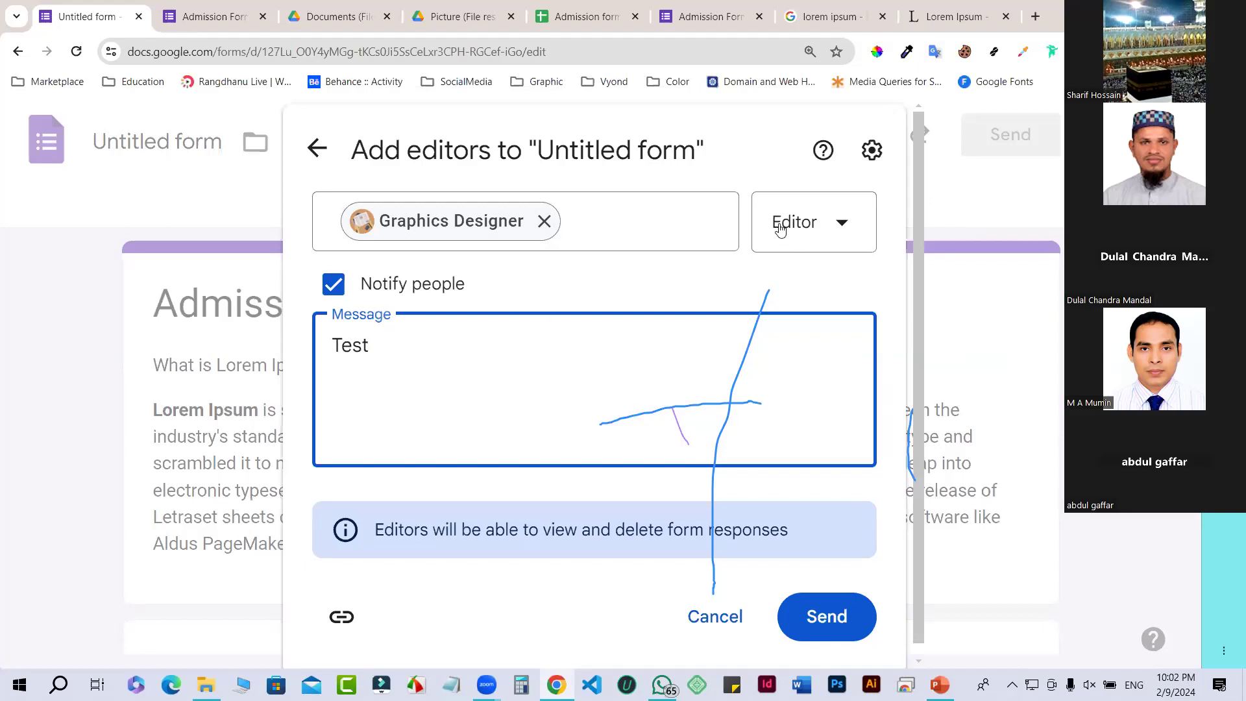
pyautogui.click(843, 224)
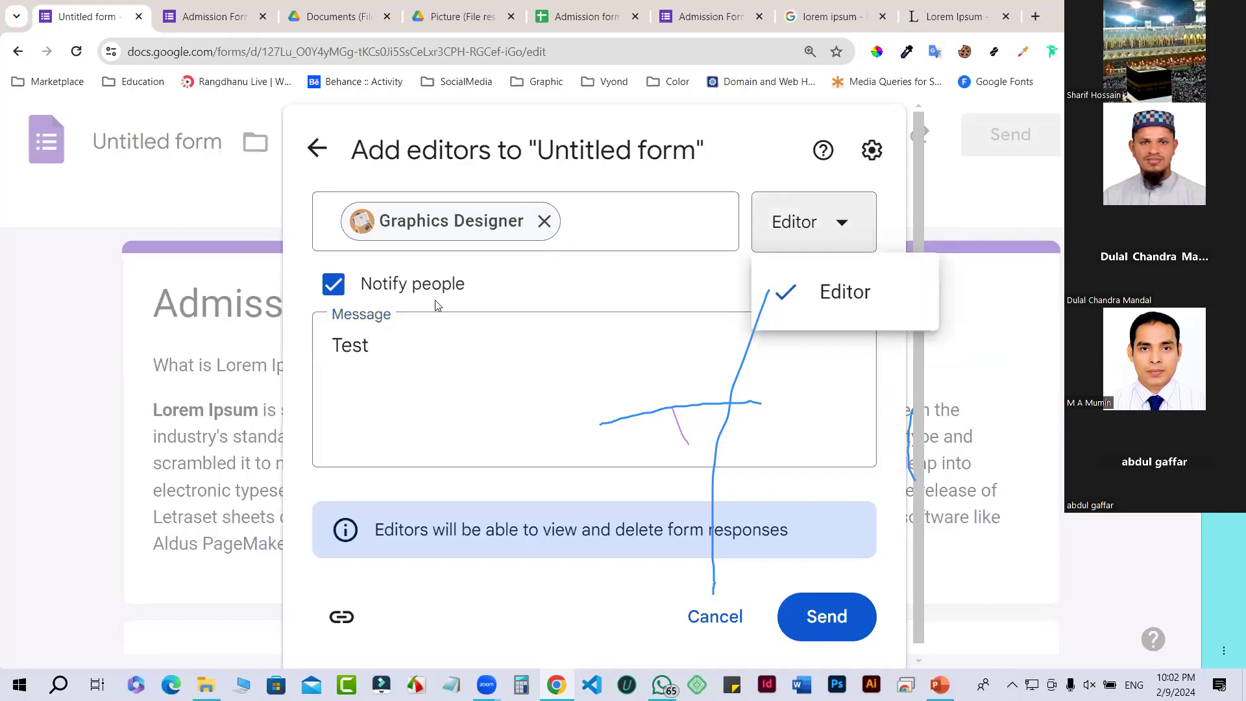
pyautogui.click(457, 267)
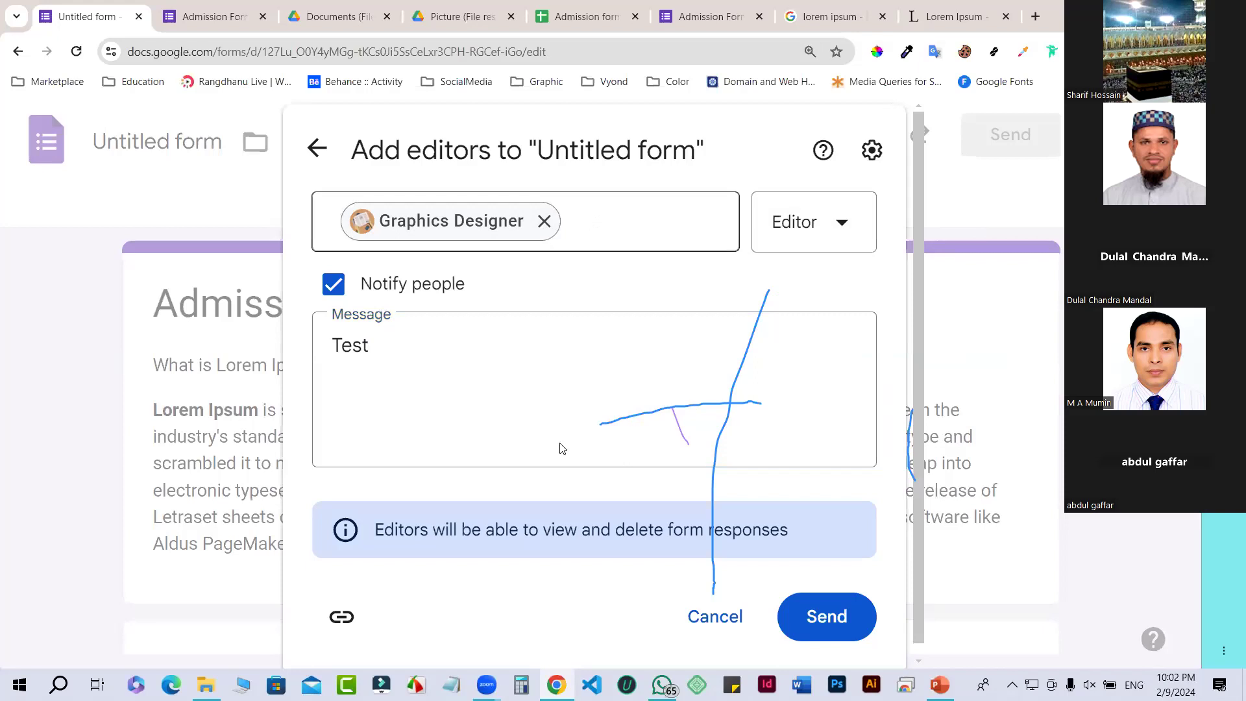
pyautogui.scroll(-1, 562, 448)
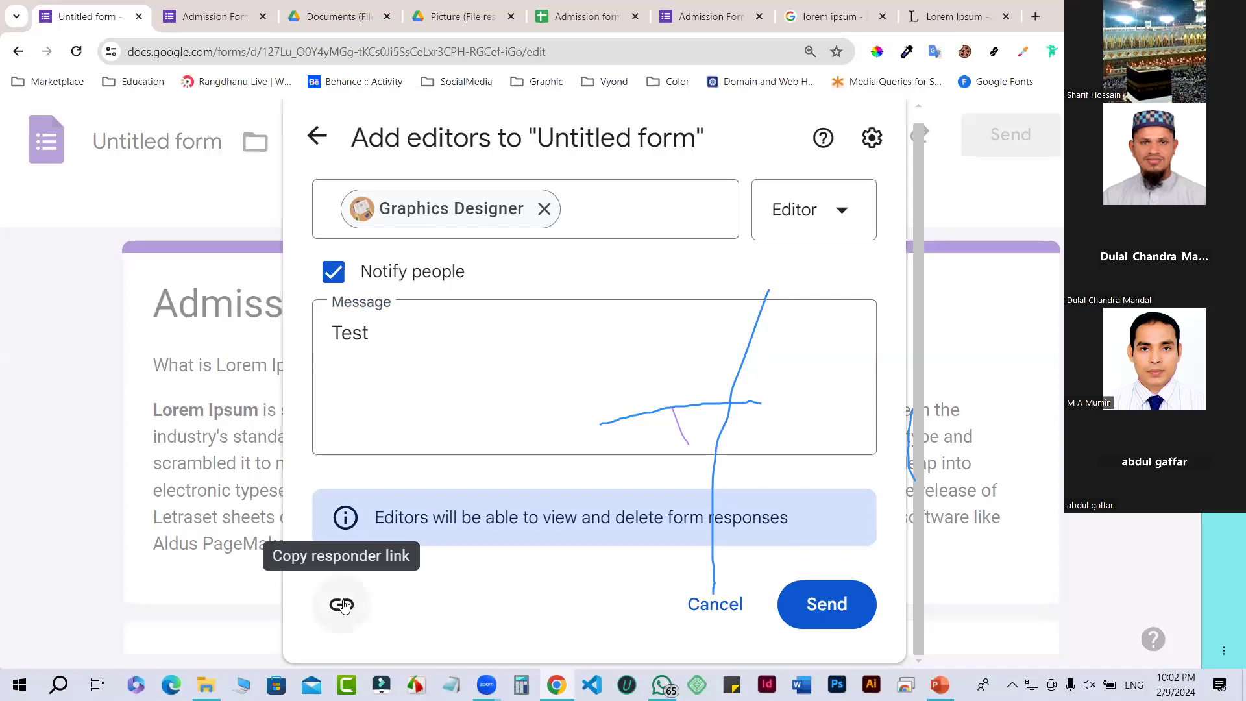
pyautogui.click(318, 140)
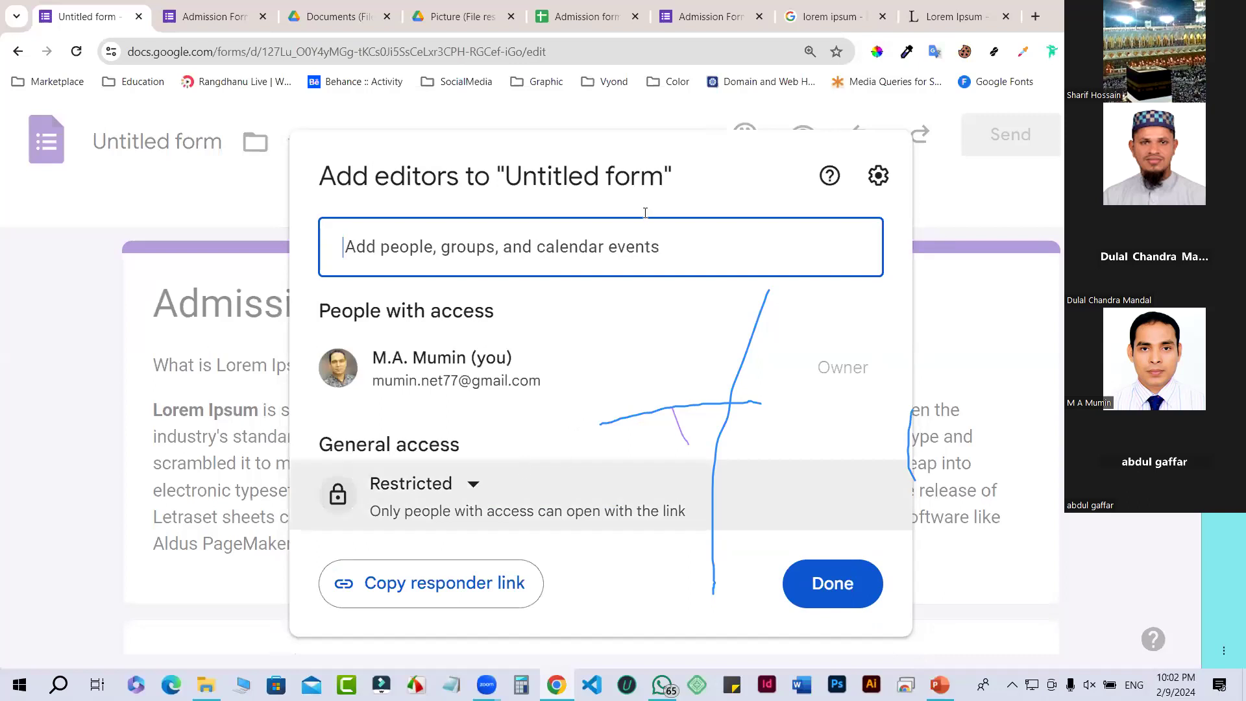
pyautogui.click(495, 246)
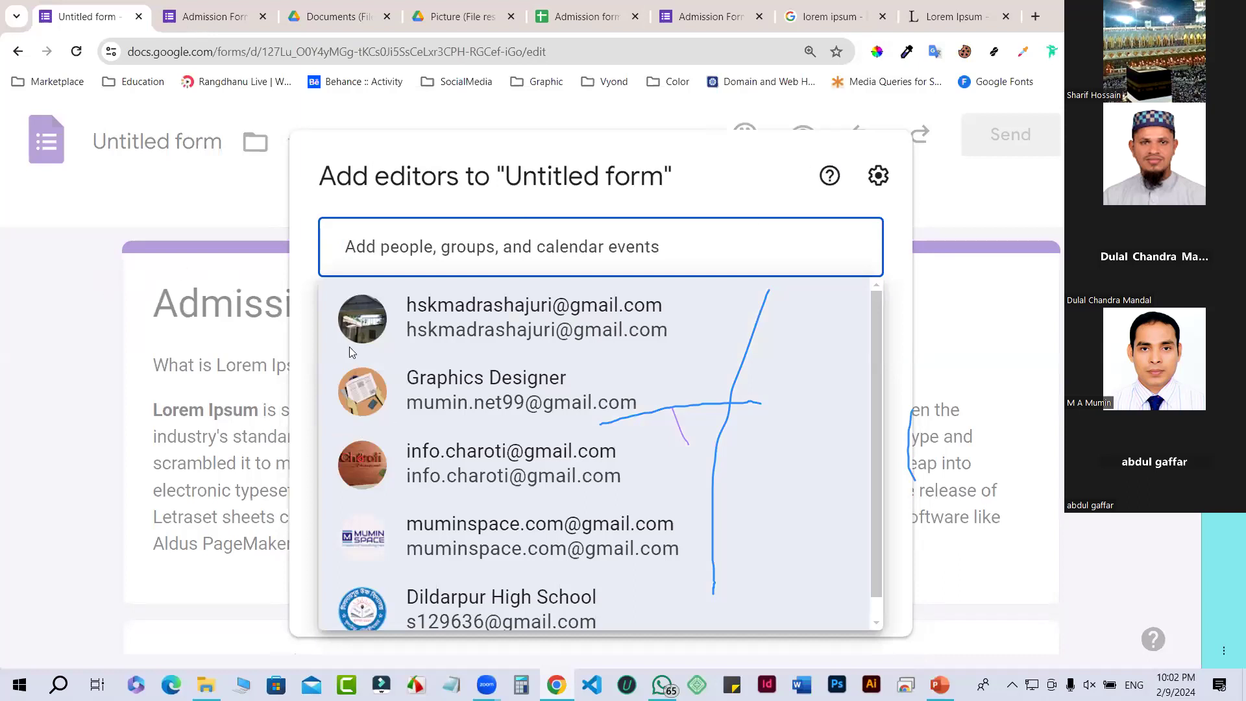
pyautogui.press('Escape')
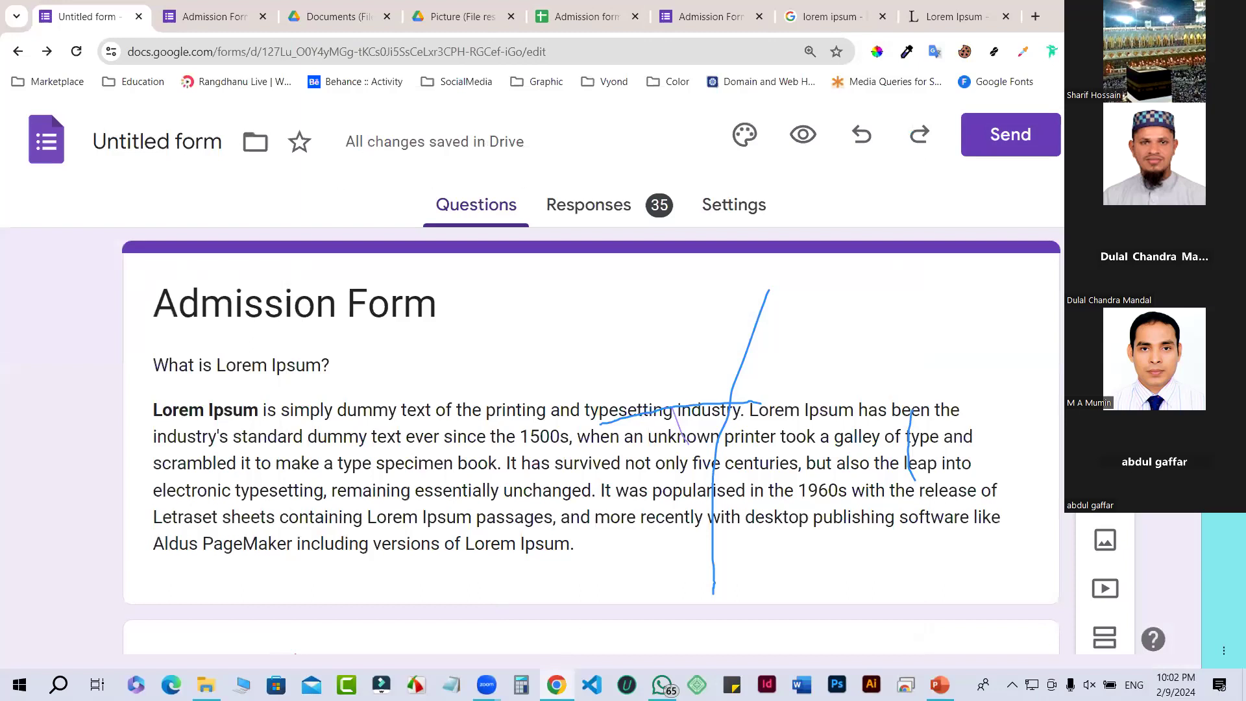
# Step: Open the form's pre-filled link page and copy its web address
pyautogui.click(1091, 134)
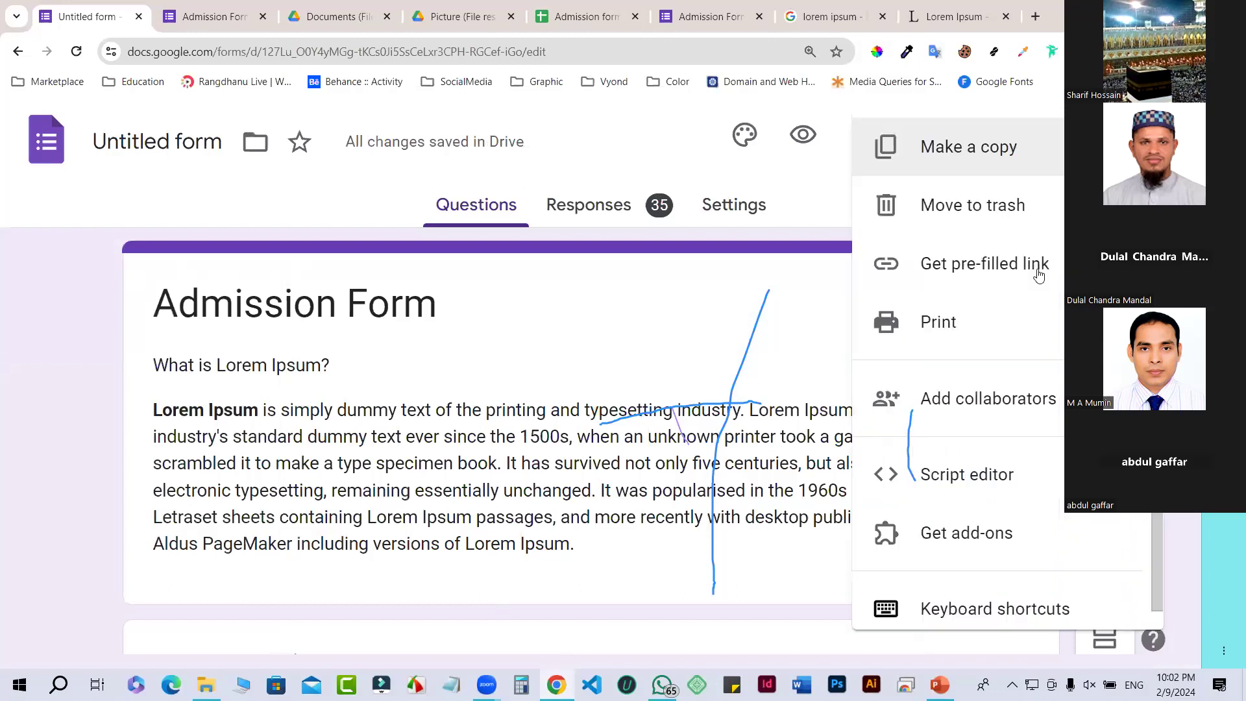
pyautogui.click(987, 266)
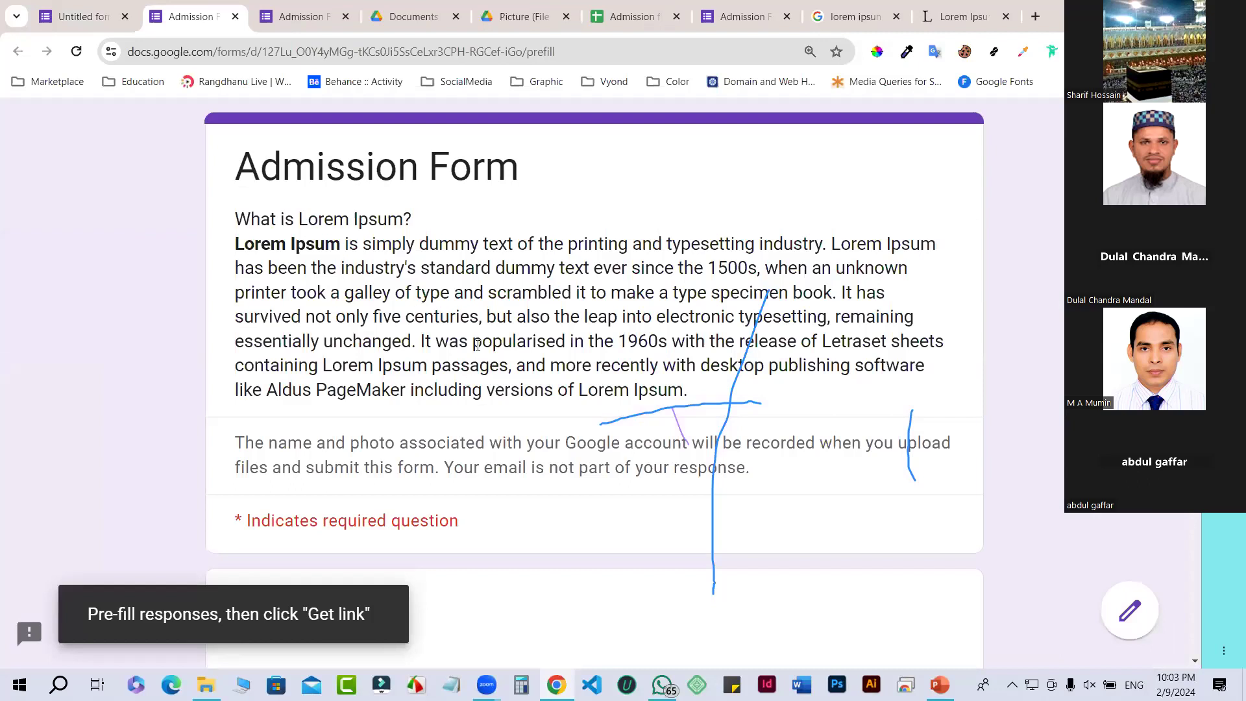
pyautogui.click(571, 45)
pyautogui.hotkey('ctrl', 'c')
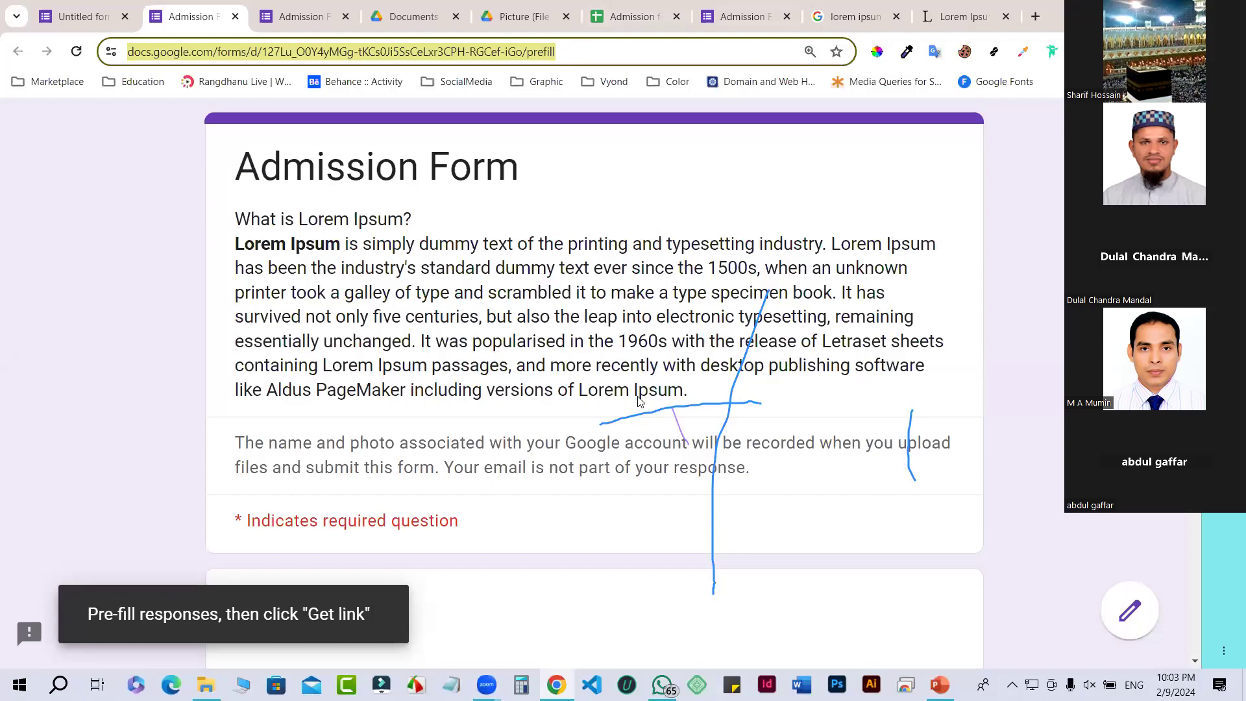
# Step: Test the copied pre-fill address in an incognito window and return to the form editor
pyautogui.hotkey('ctrl', 'shift', 'n')
pyautogui.hotkey('ctrl', 'v')
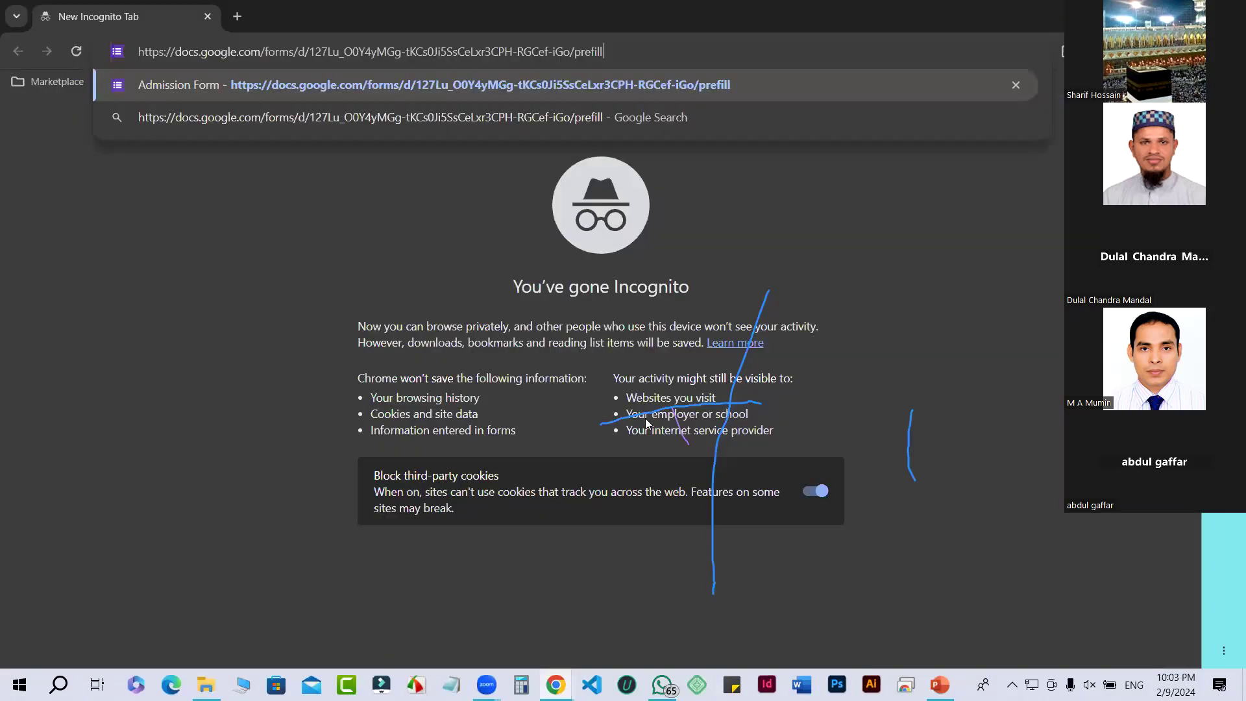
pyautogui.press('Return')
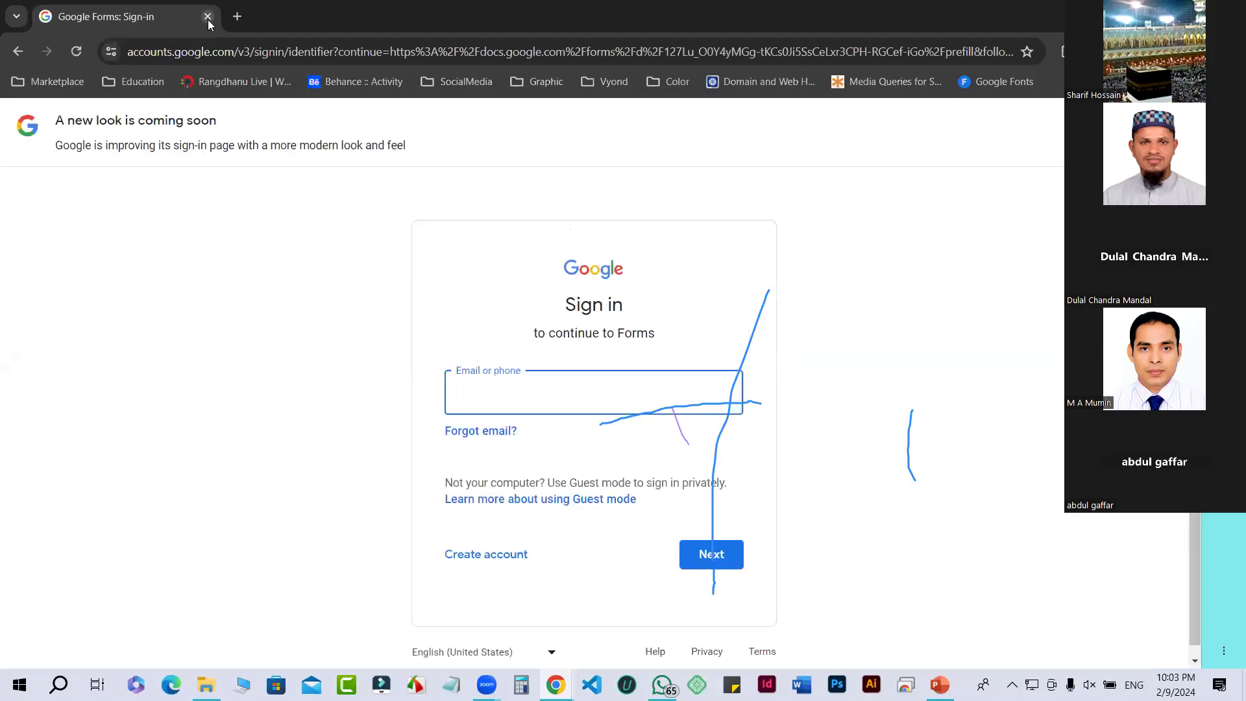
pyautogui.hotkey('alt', 'Tab')
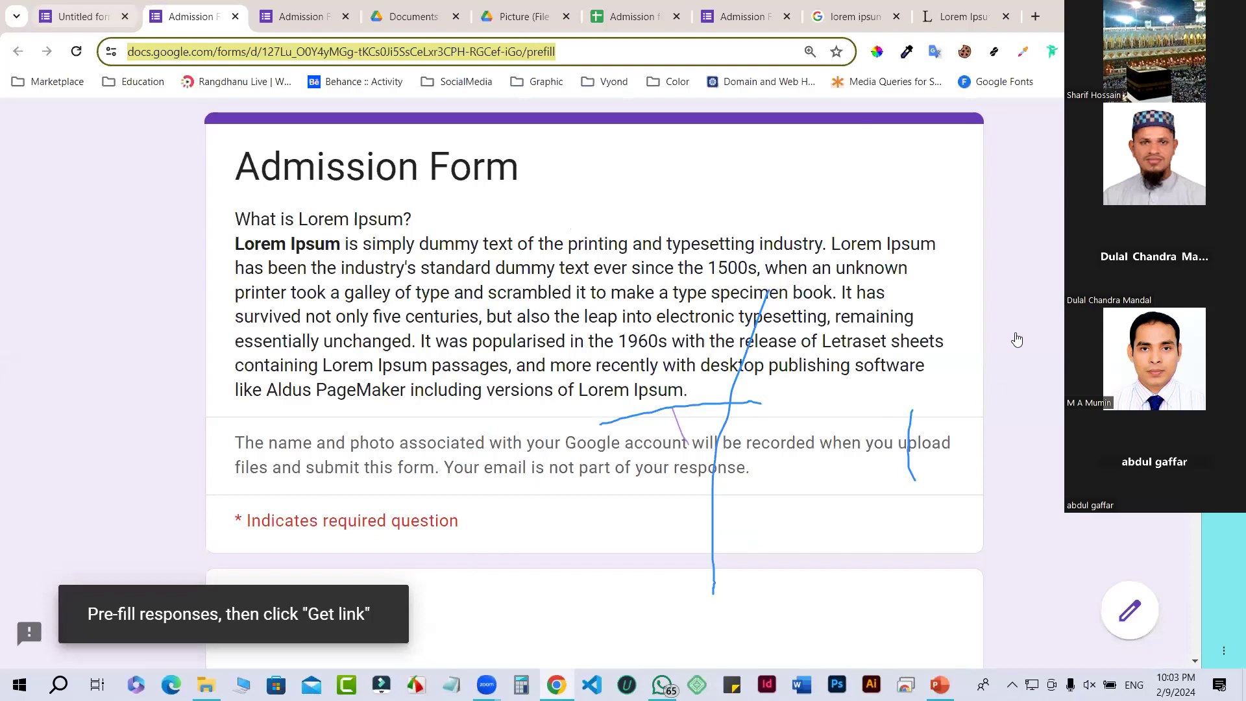
pyautogui.hotkey('ctrl', 'shift', 'Tab')
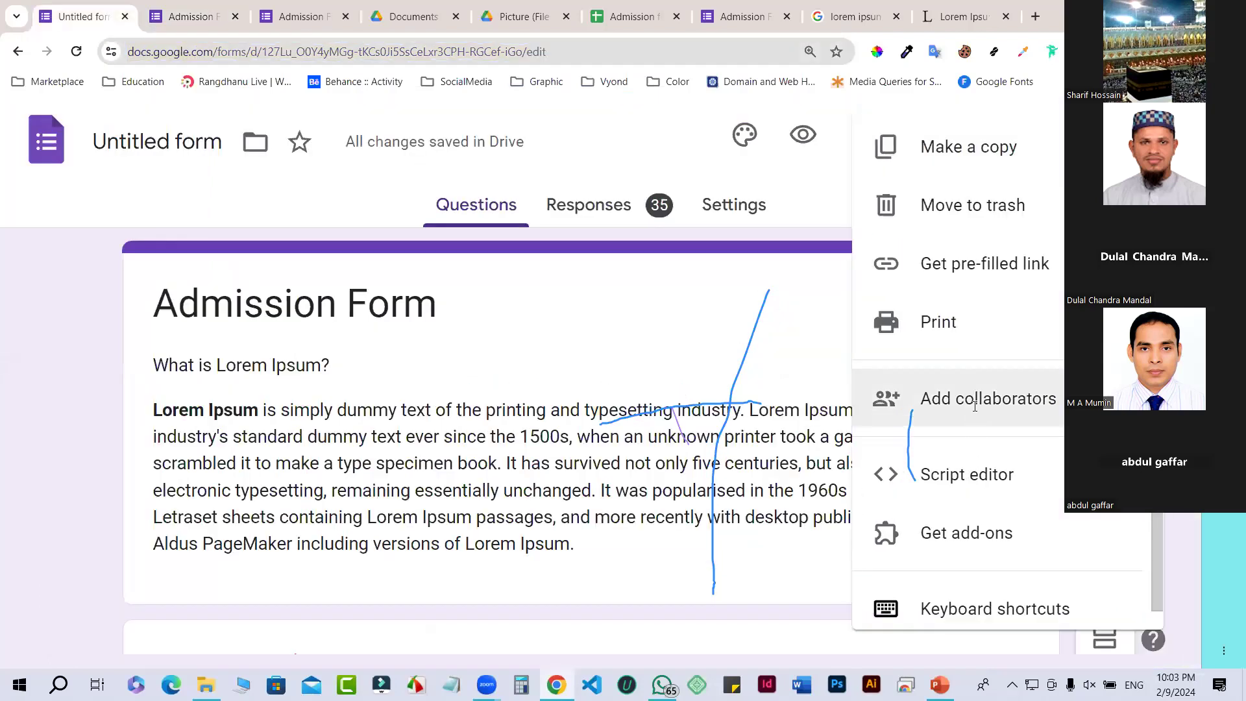
# Step: Copy the form's responder link from the collaborator sharing dialog and close the dialog
pyautogui.click(973, 405)
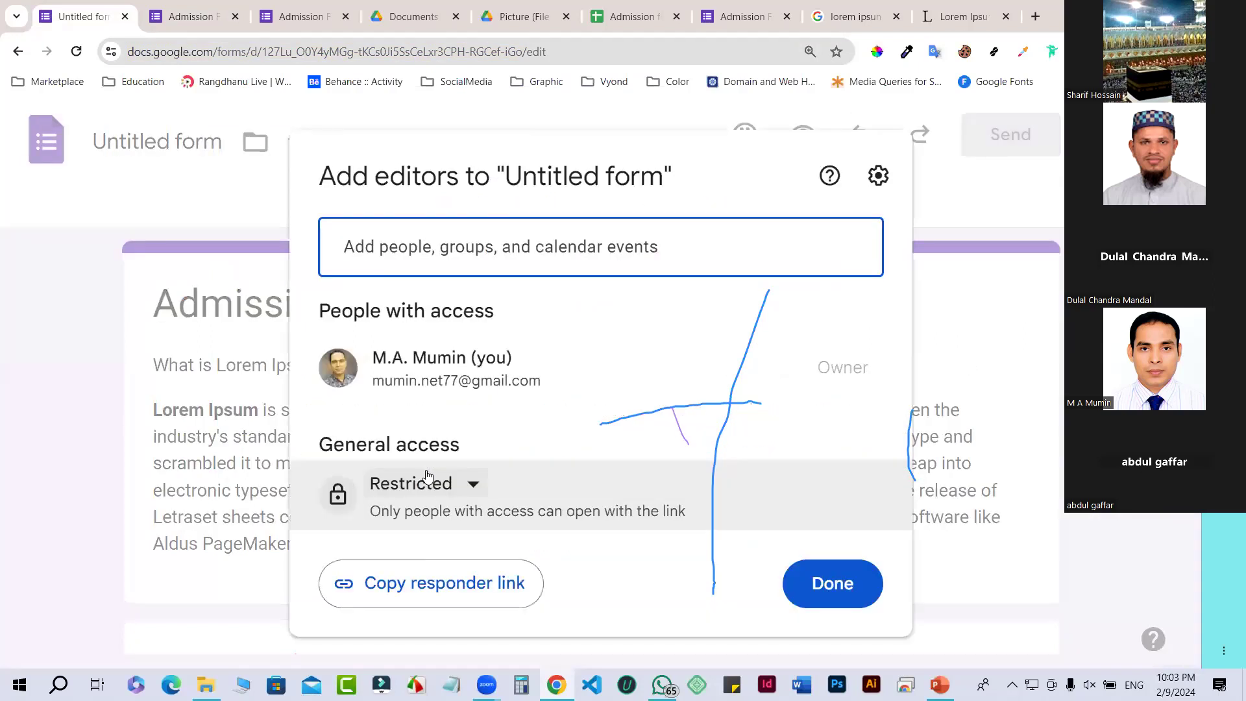
pyautogui.click(448, 581)
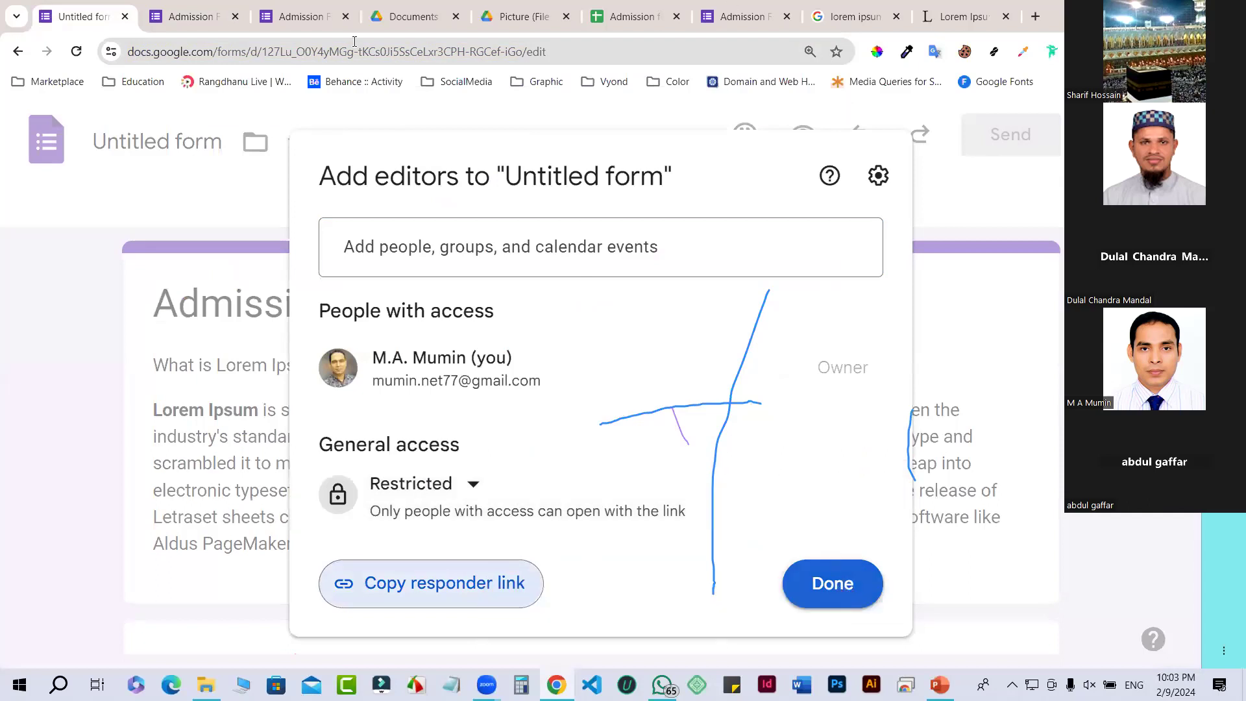
pyautogui.click(431, 96)
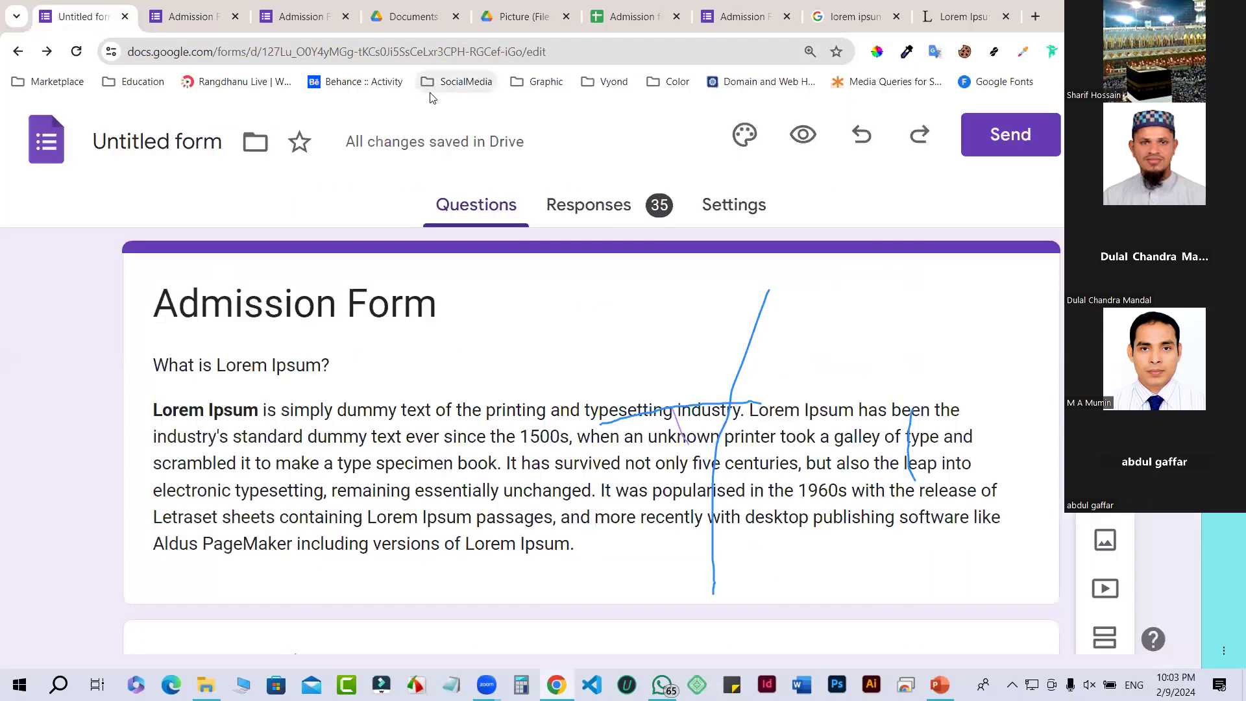
# Step: Test the copied responder link in an incognito window and return to the form editor
pyautogui.hotkey('ctrl', 'shift', 'n')
pyautogui.hotkey('ctrl', 'v')
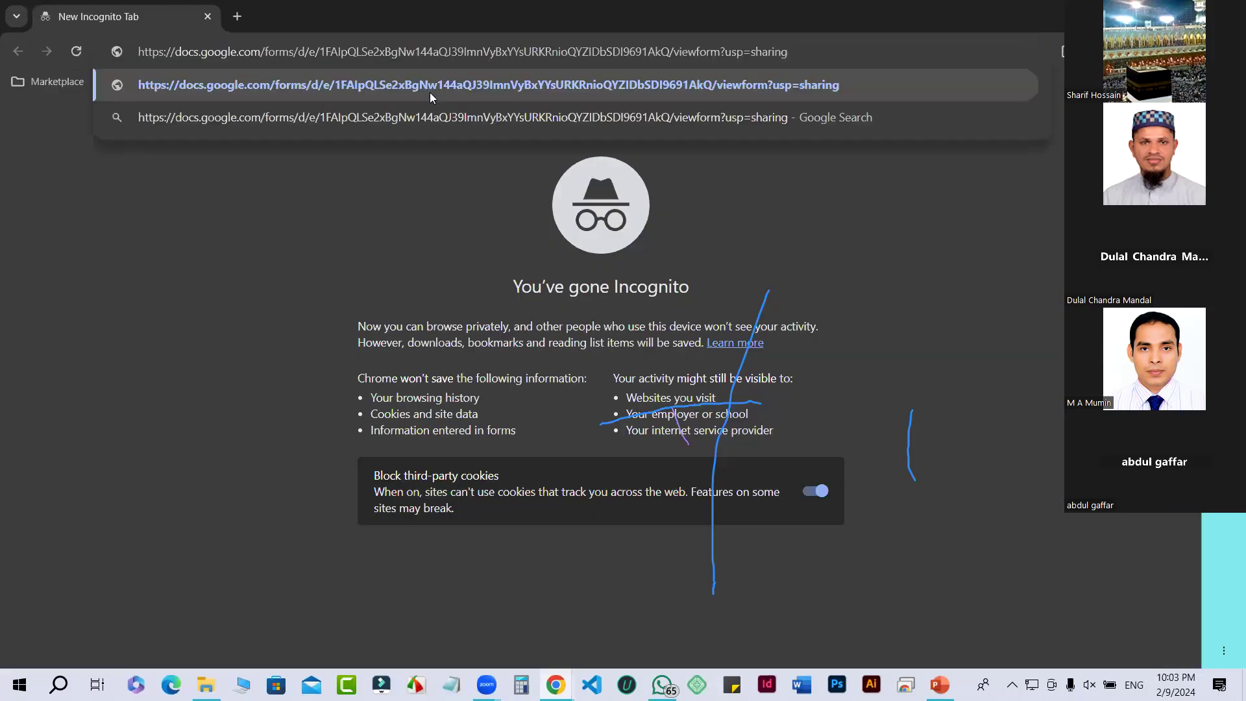
pyautogui.press('Return')
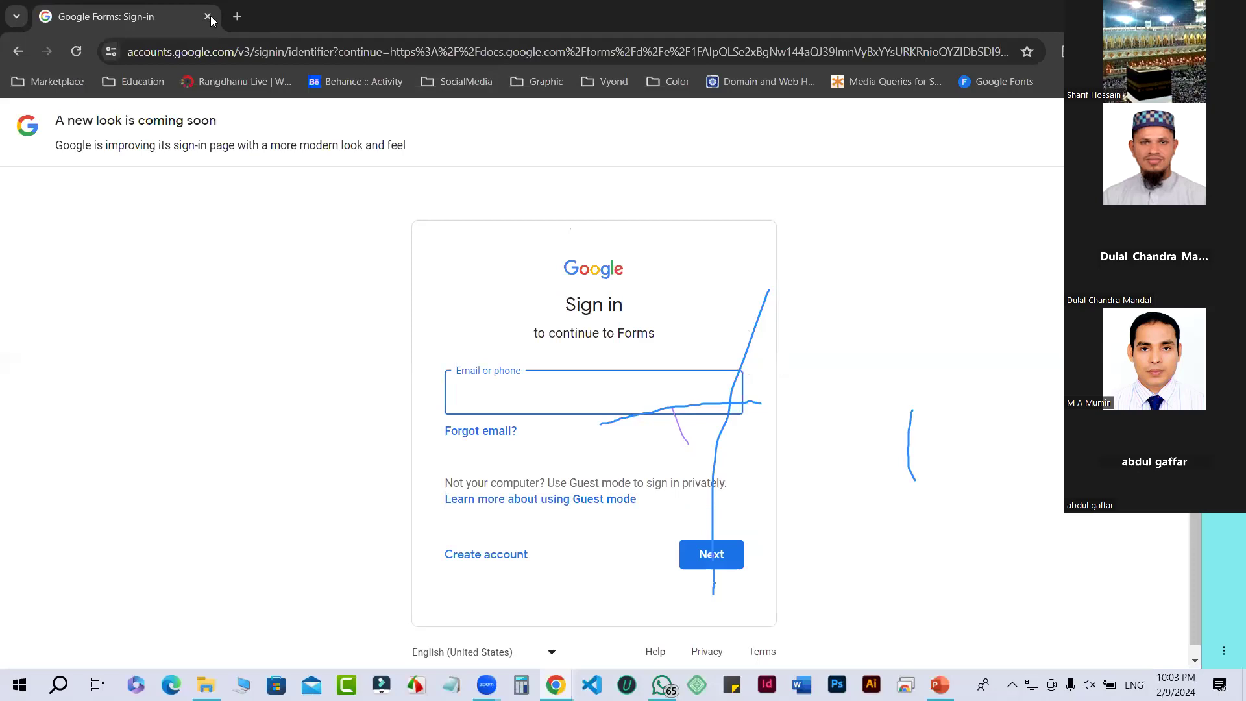
pyautogui.hotkey('alt', 'Tab')
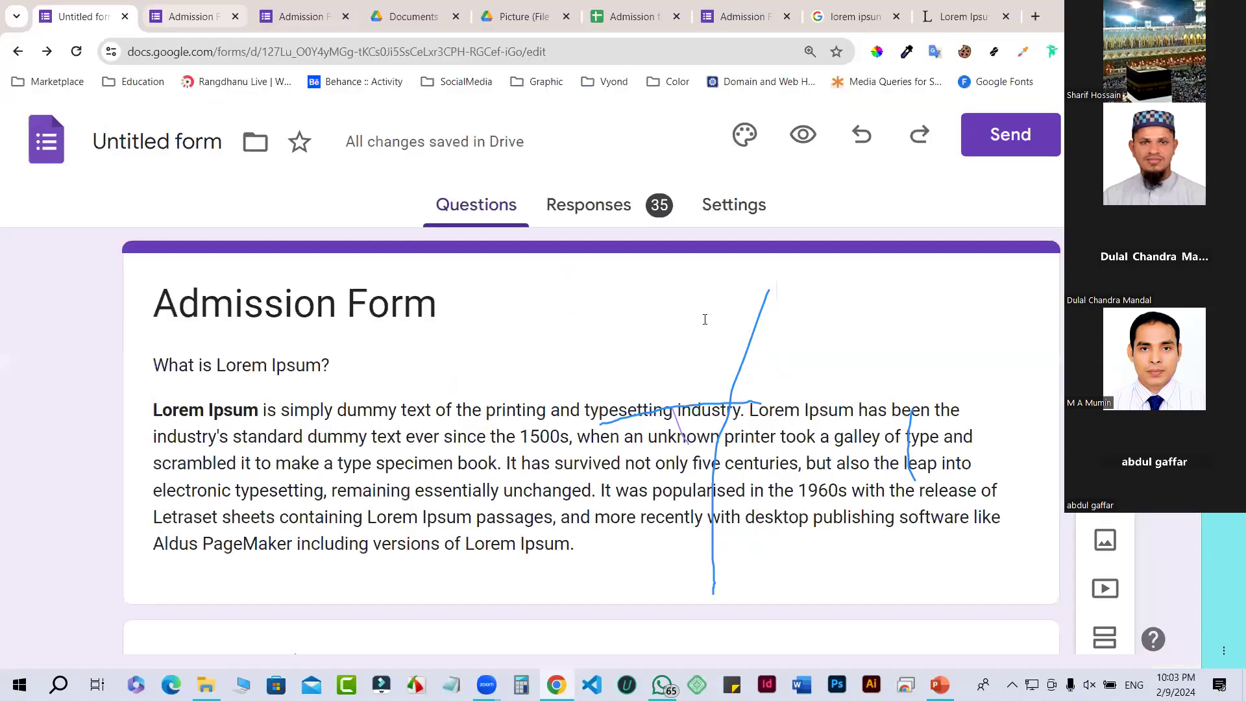
# Step: Copy the form's full link from the link option of the send dialog, leaving the URL unshortened
pyautogui.click(1016, 139)
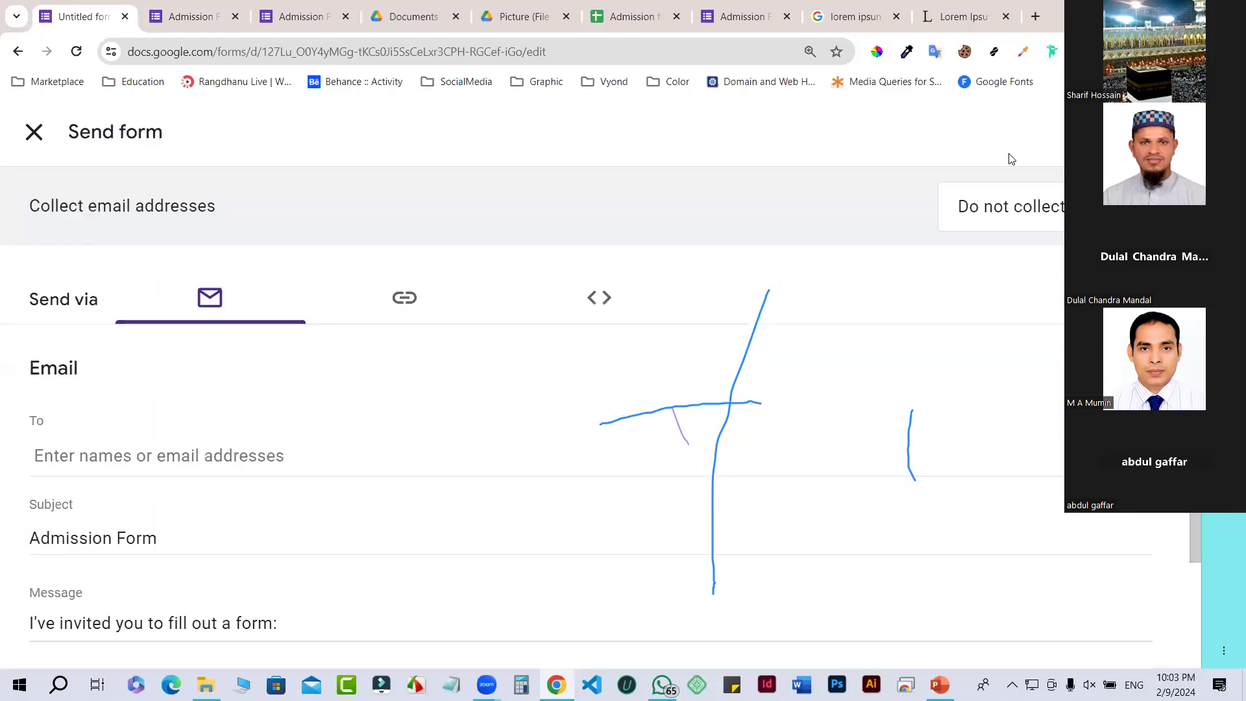
pyautogui.click(404, 303)
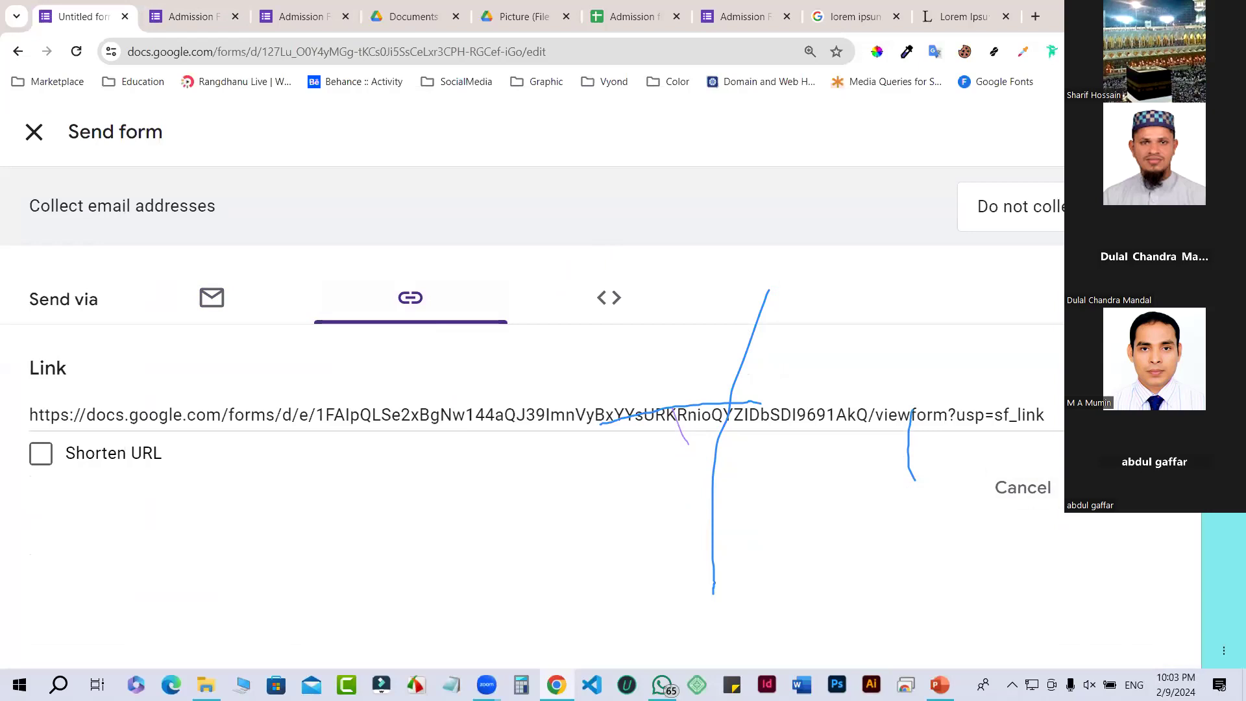
pyautogui.click(1103, 488)
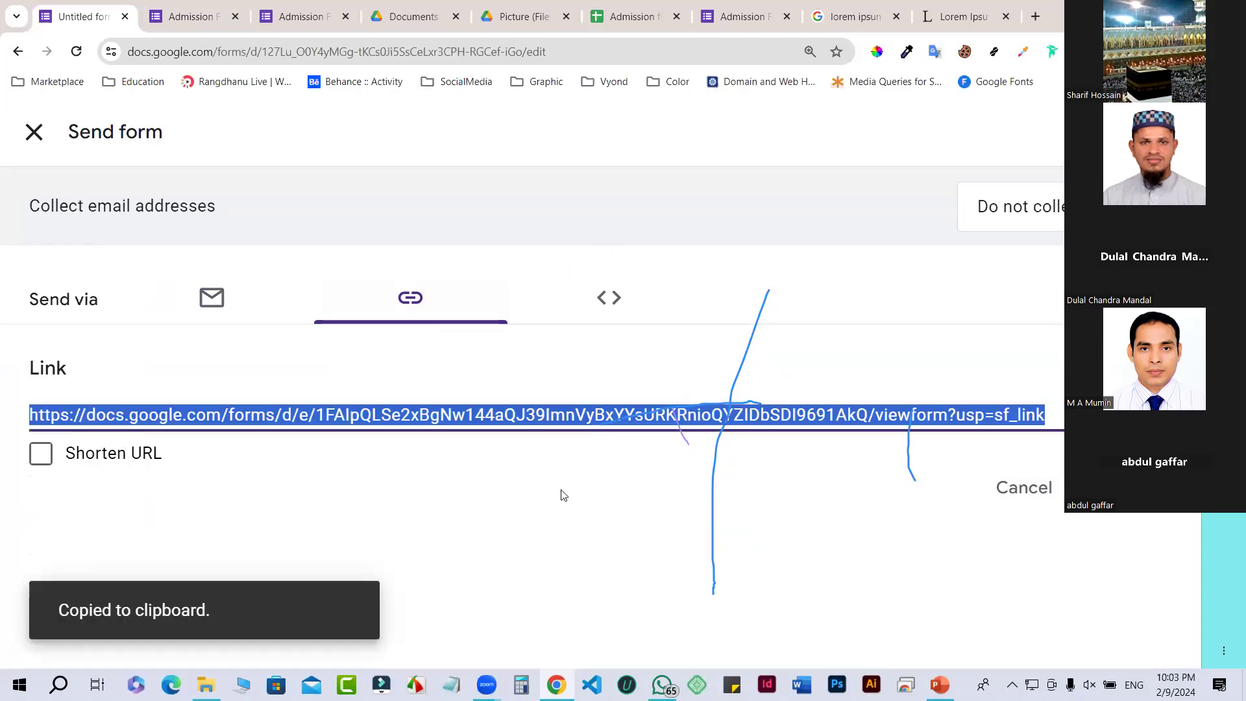
# Step: Test the link copied from the send dialog in an incognito window and close that window
pyautogui.hotkey('ctrl', 'shift', 'n')
pyautogui.hotkey('ctrl', 'v')
pyautogui.press('Return')
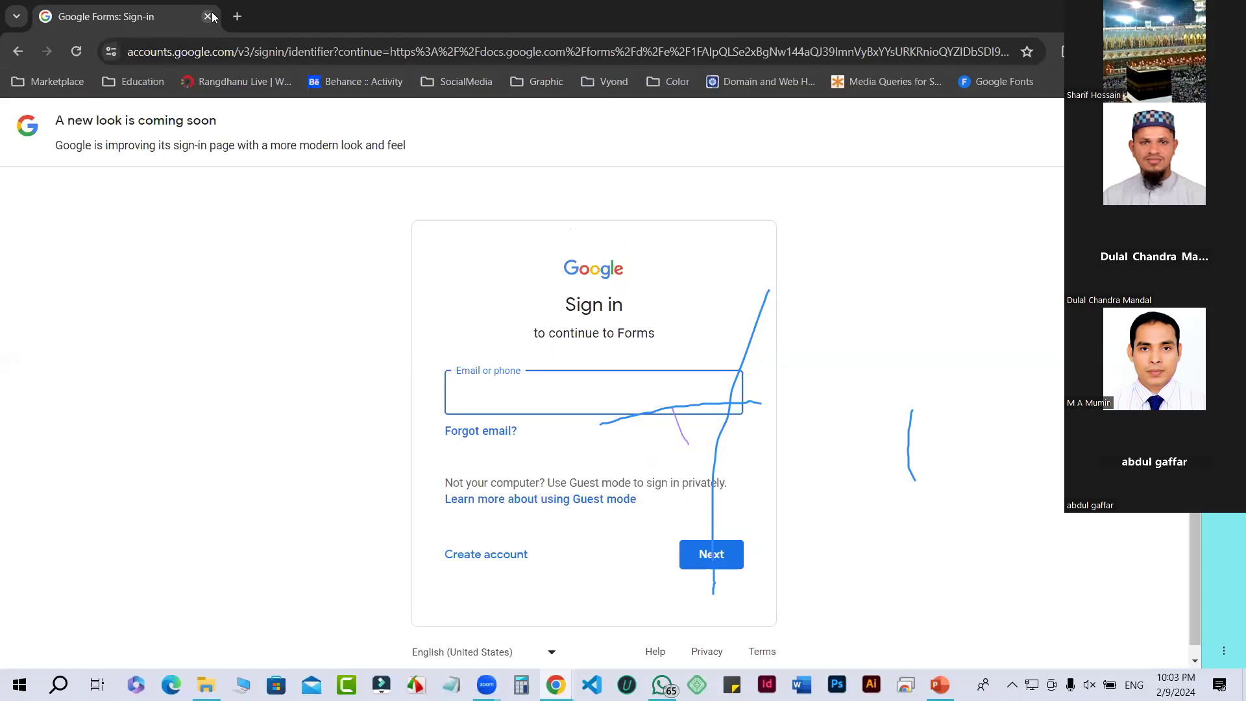
pyautogui.click(208, 17)
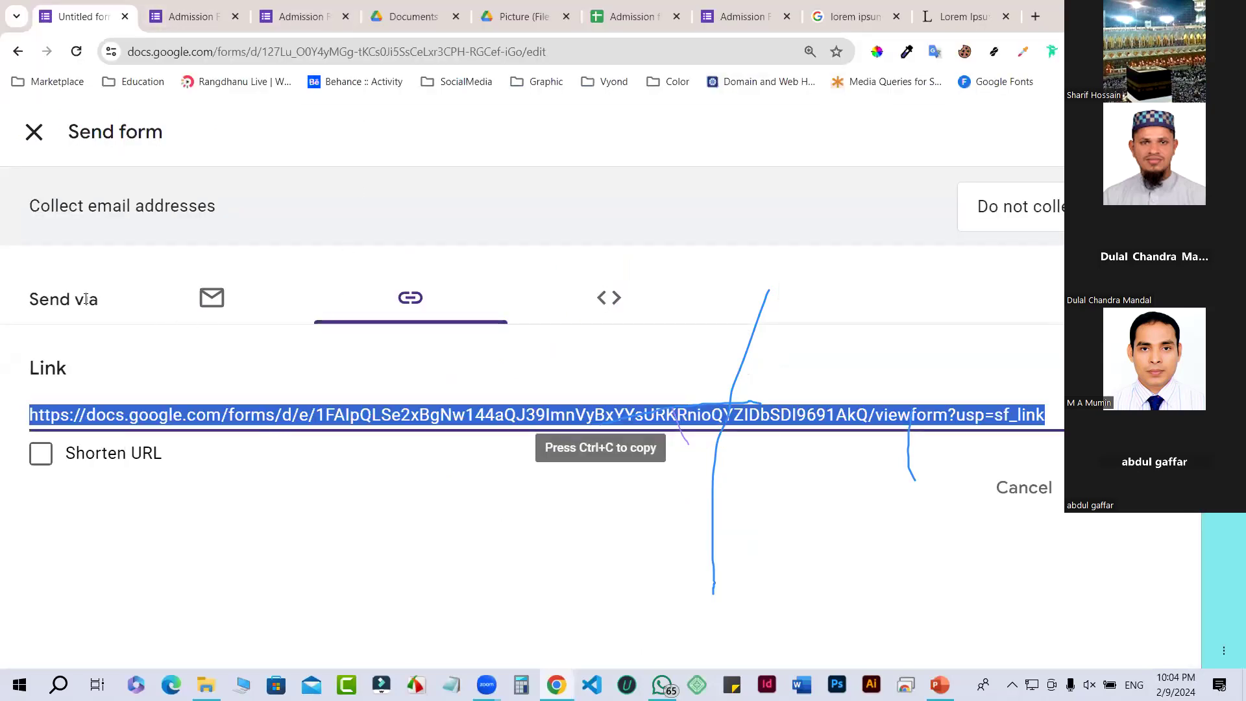
# Step: Examine the form's email sending fields and the choices for collecting email addresses, and close the send dialog
pyautogui.click(209, 311)
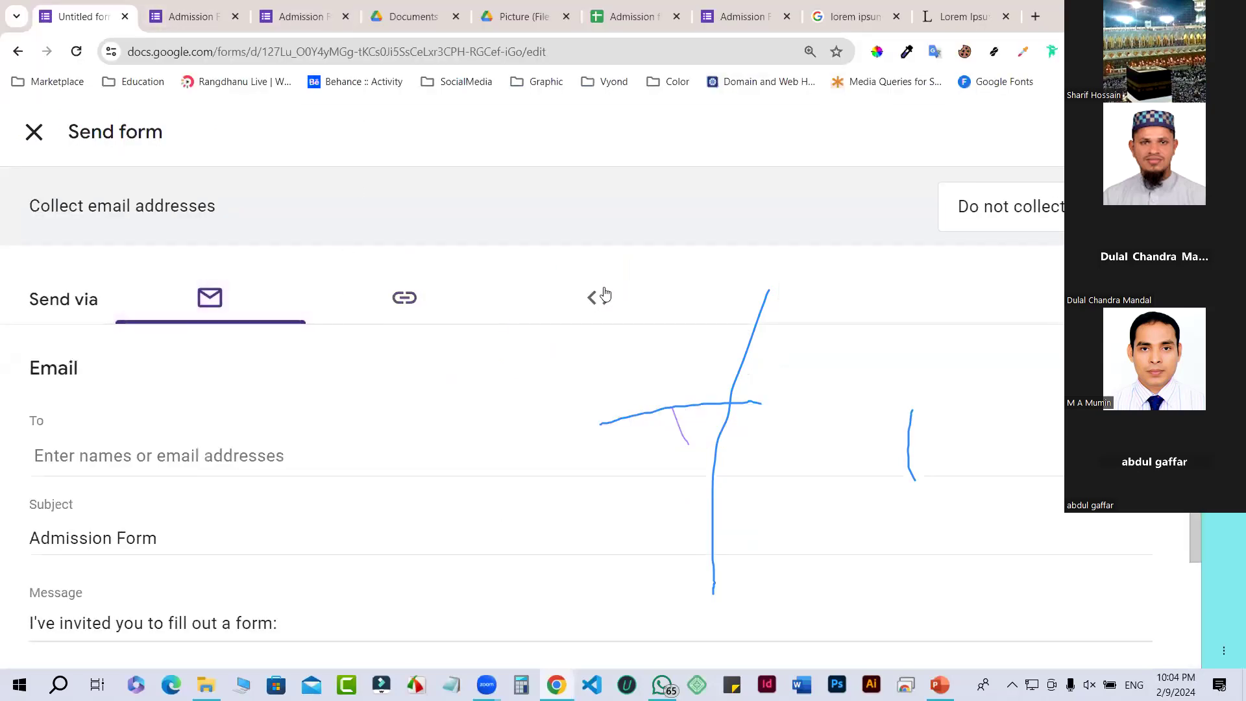
pyautogui.click(1009, 208)
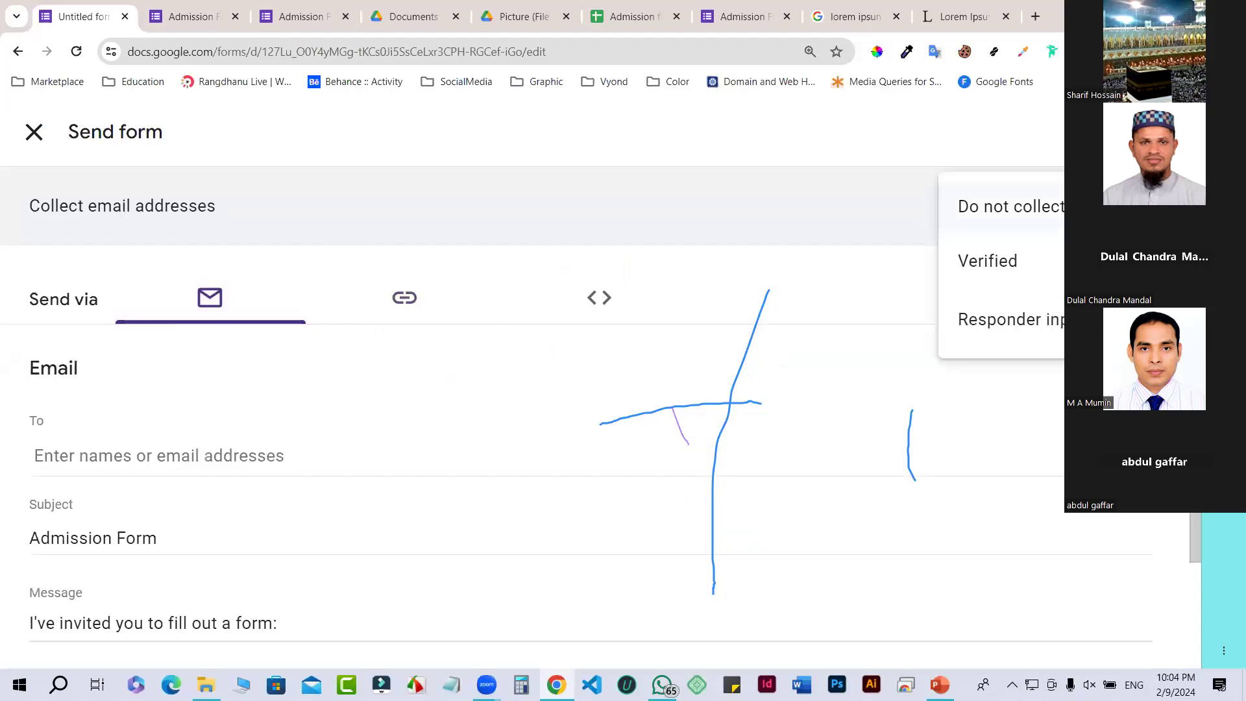
pyautogui.click(460, 223)
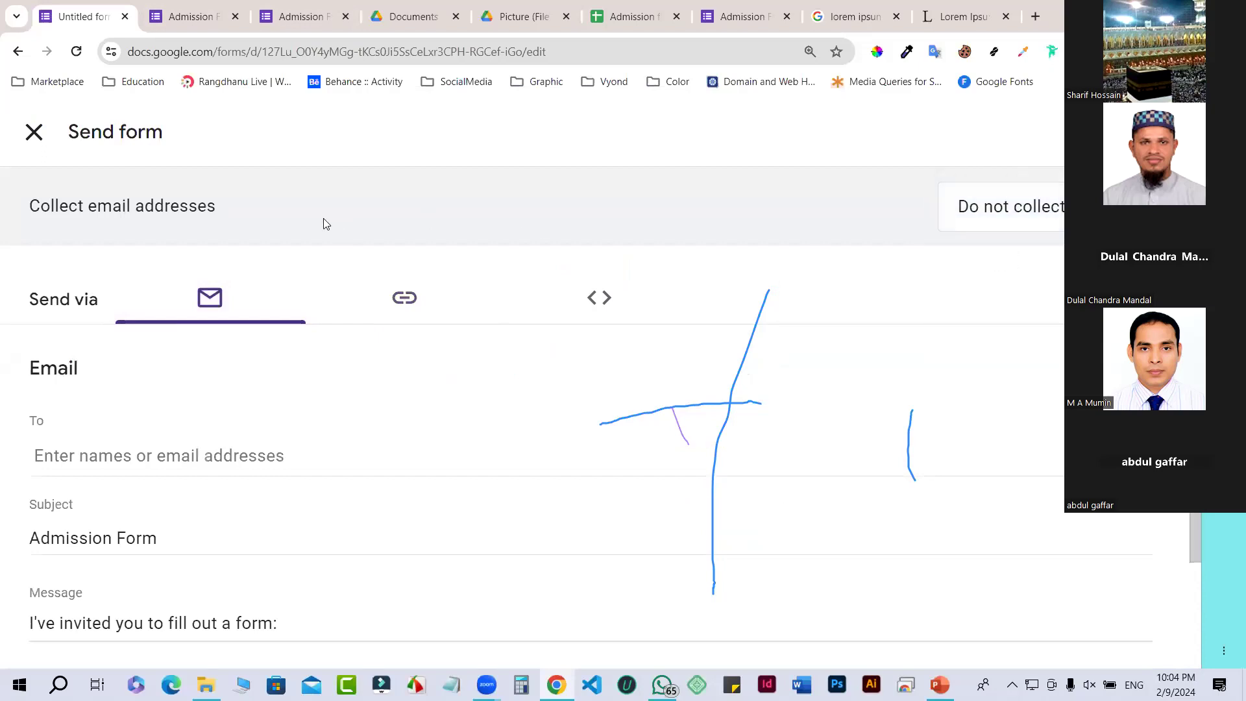
pyautogui.scroll(-2, 186, 433)
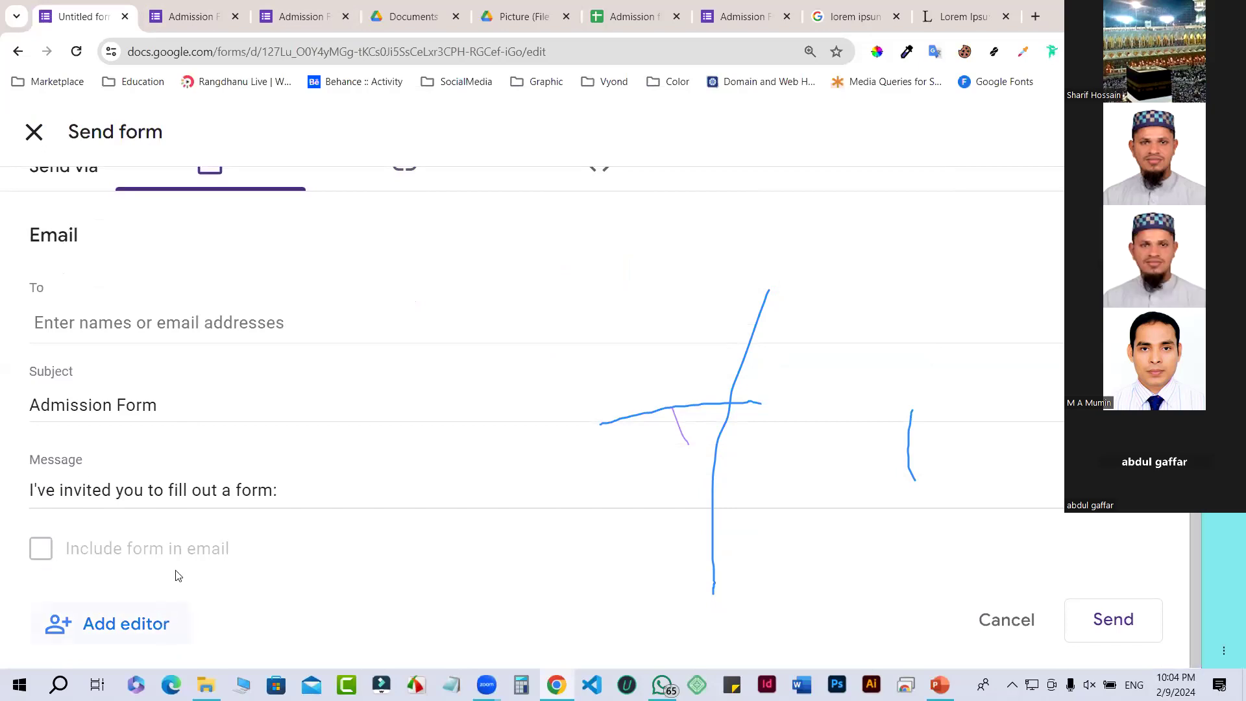
pyautogui.scroll(2, 183, 441)
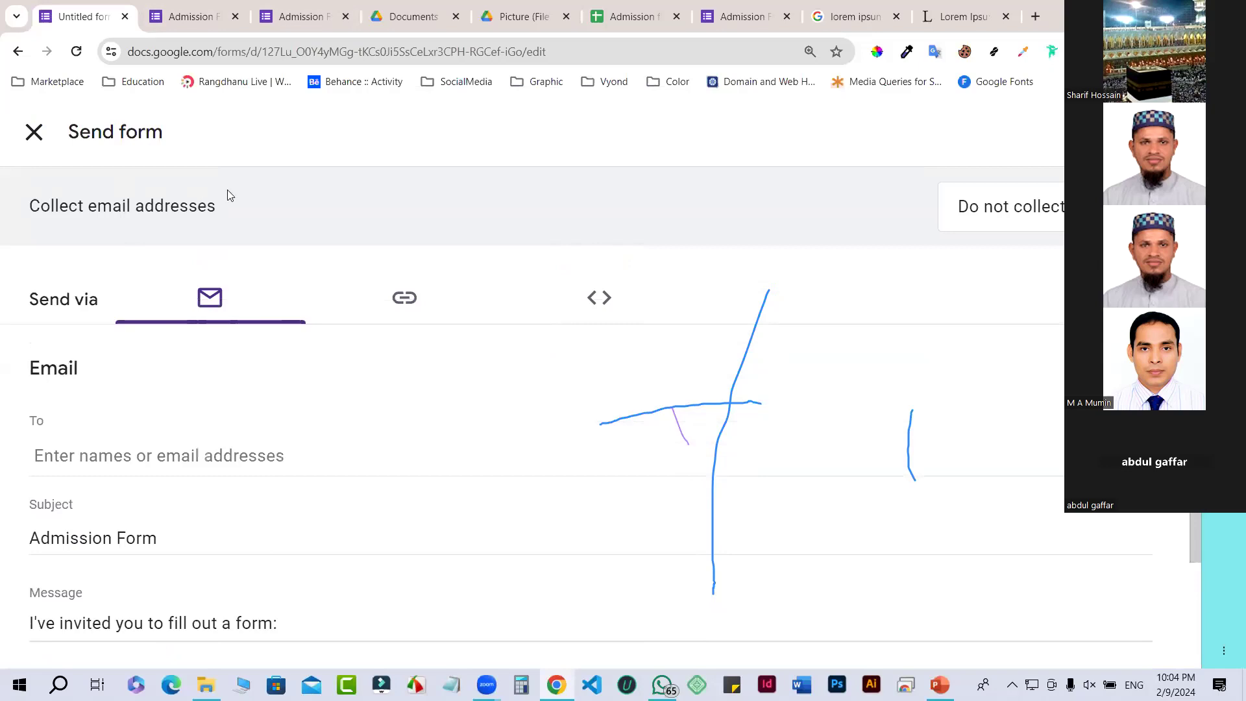
pyautogui.click(33, 132)
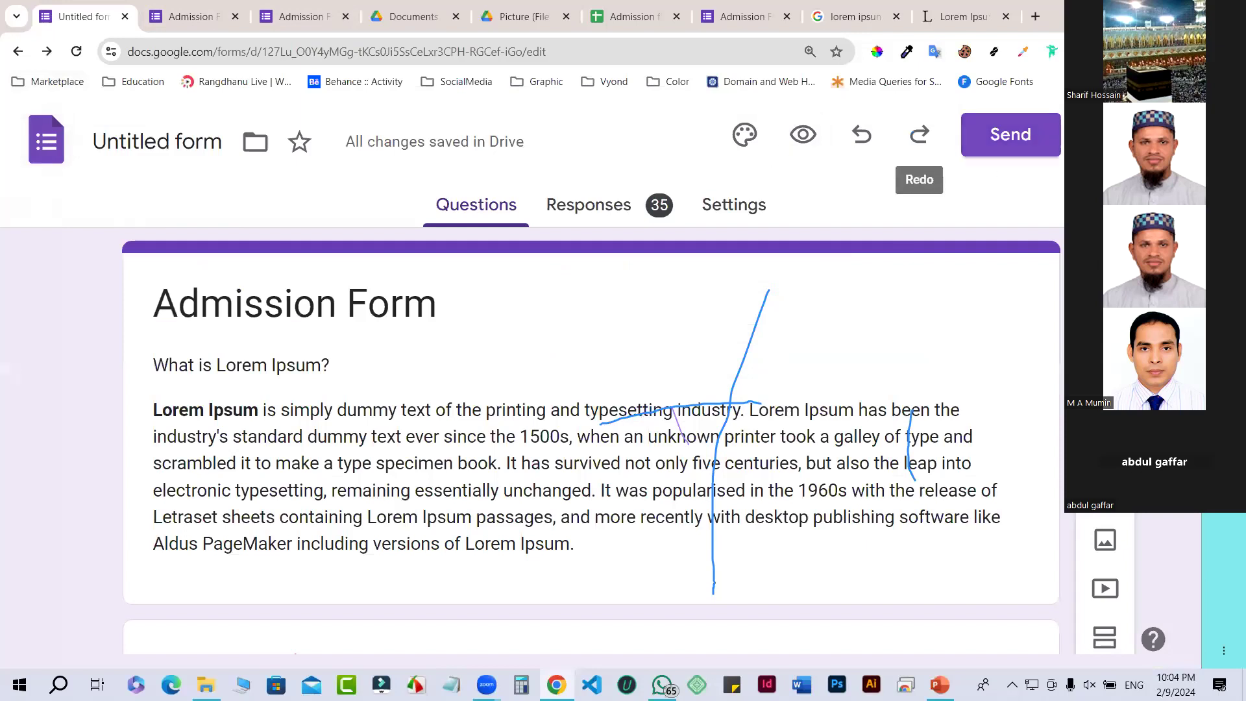
pyautogui.click(1082, 134)
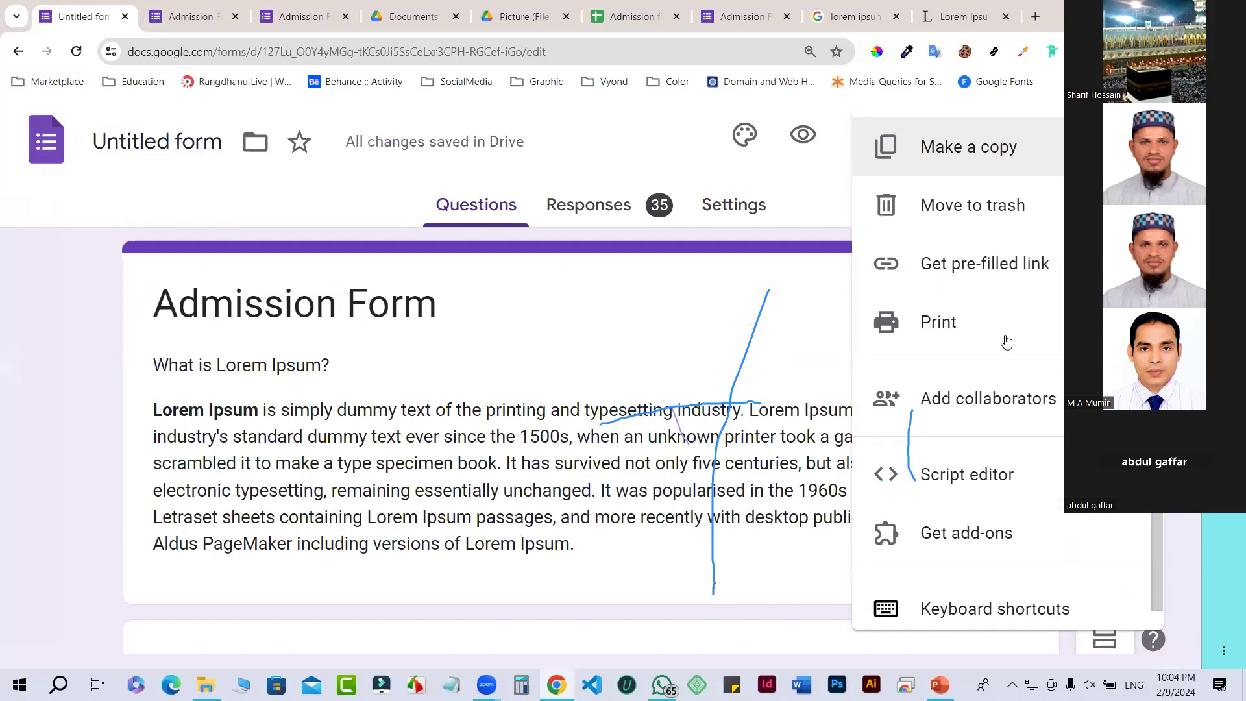
pyautogui.scroll(-1, 1005, 342)
pyautogui.scroll(1, 1005, 342)
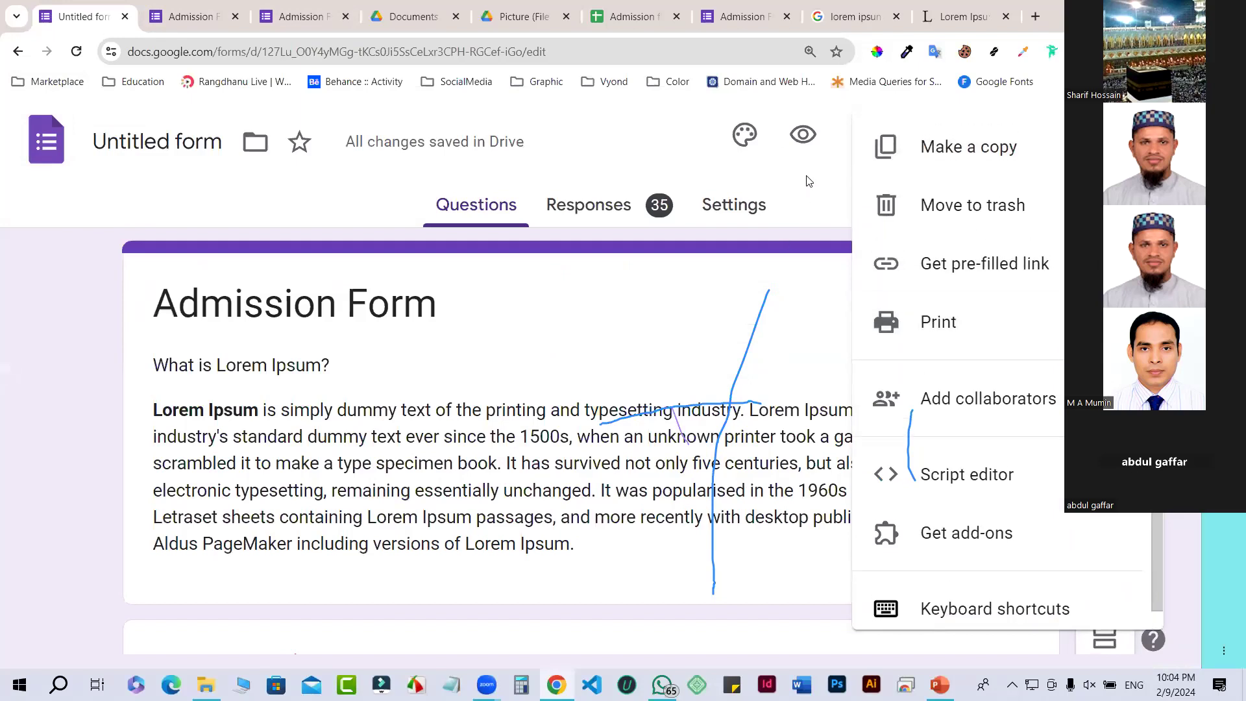
pyautogui.click(617, 302)
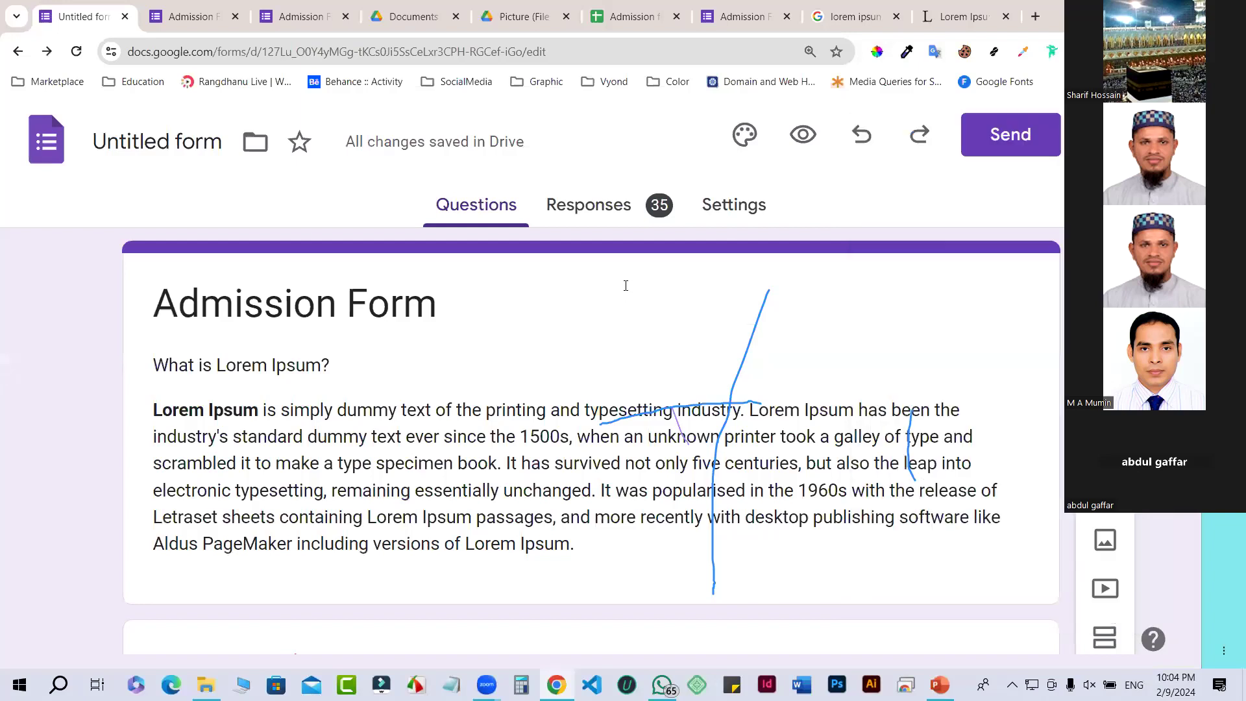
# Step: Preview the Admission Form and copy the web address of the preview page
pyautogui.click(805, 136)
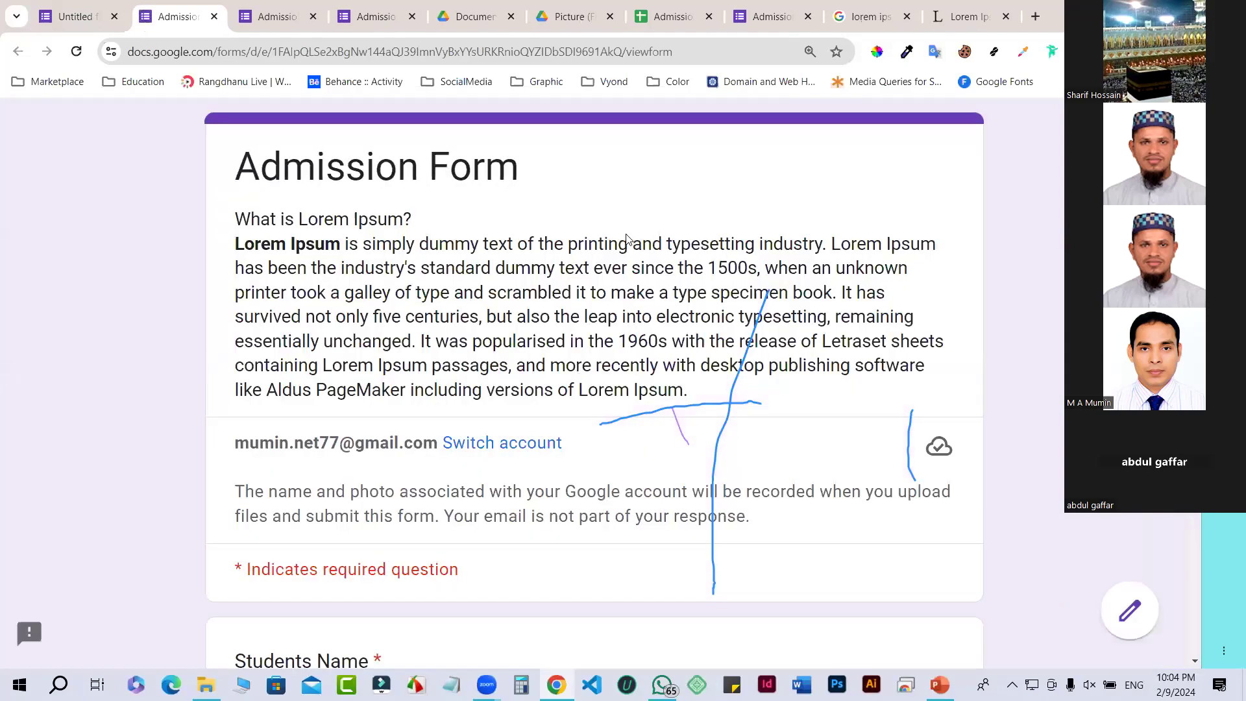
pyautogui.click(698, 56)
pyautogui.hotkey('ctrl', 'c')
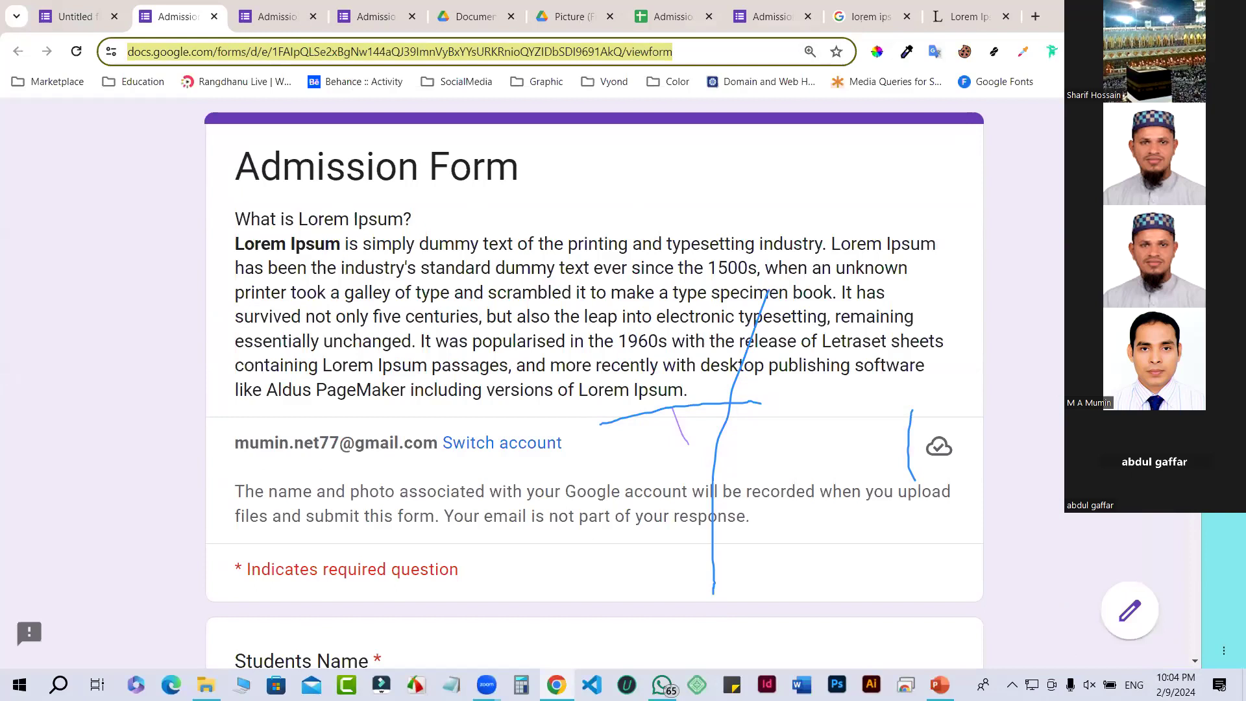
# Step: Test the copied preview address in an incognito window and return to the form editor
pyautogui.hotkey('ctrl', 'shift', 'n')
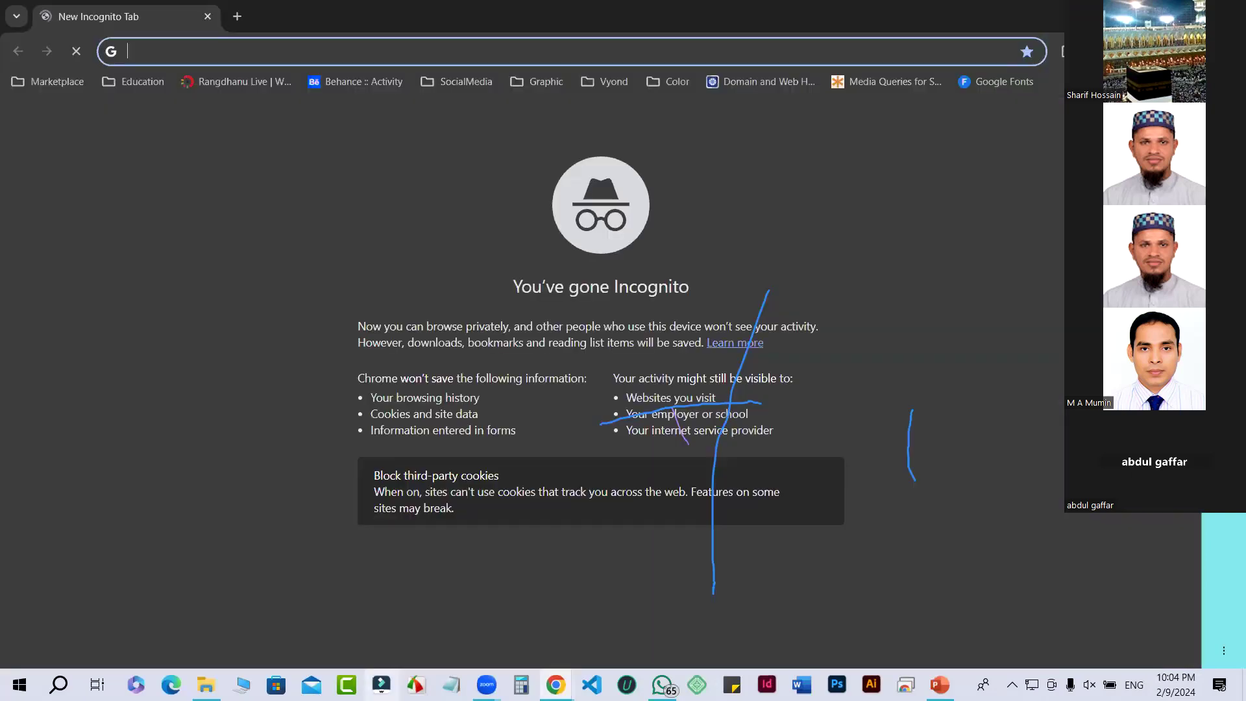
pyautogui.hotkey('ctrl', 'v')
pyautogui.press('Return')
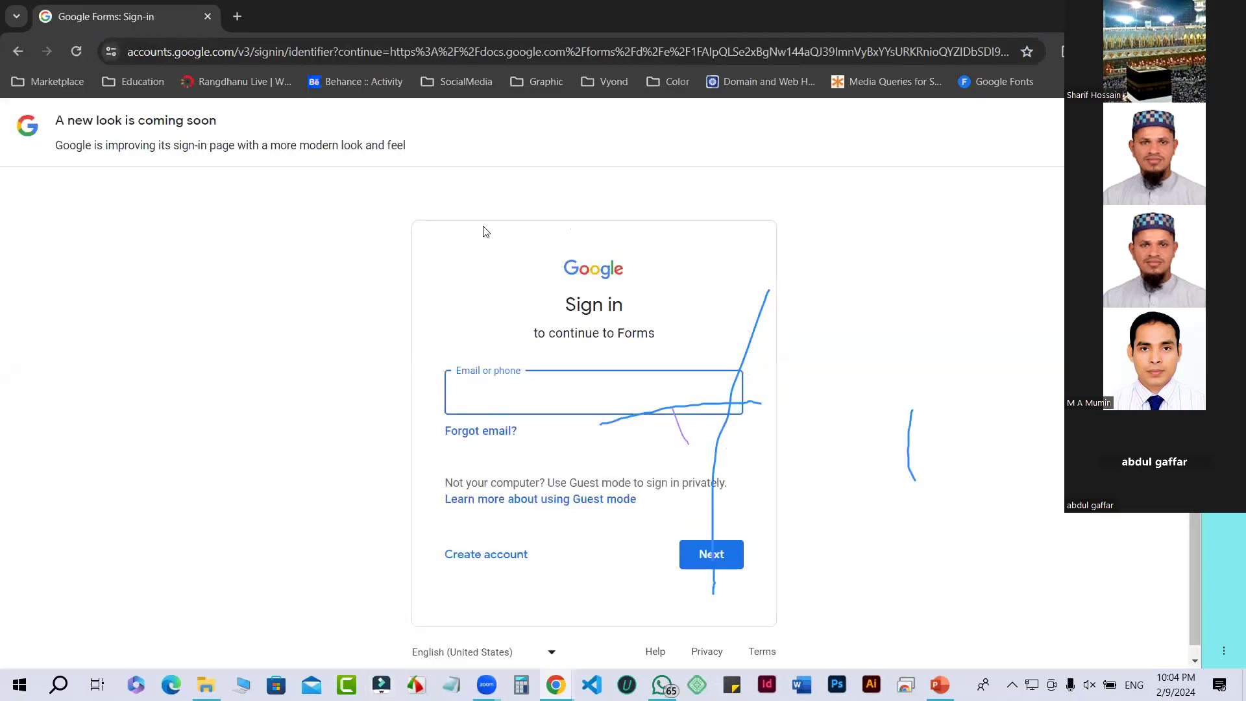
pyautogui.click(207, 18)
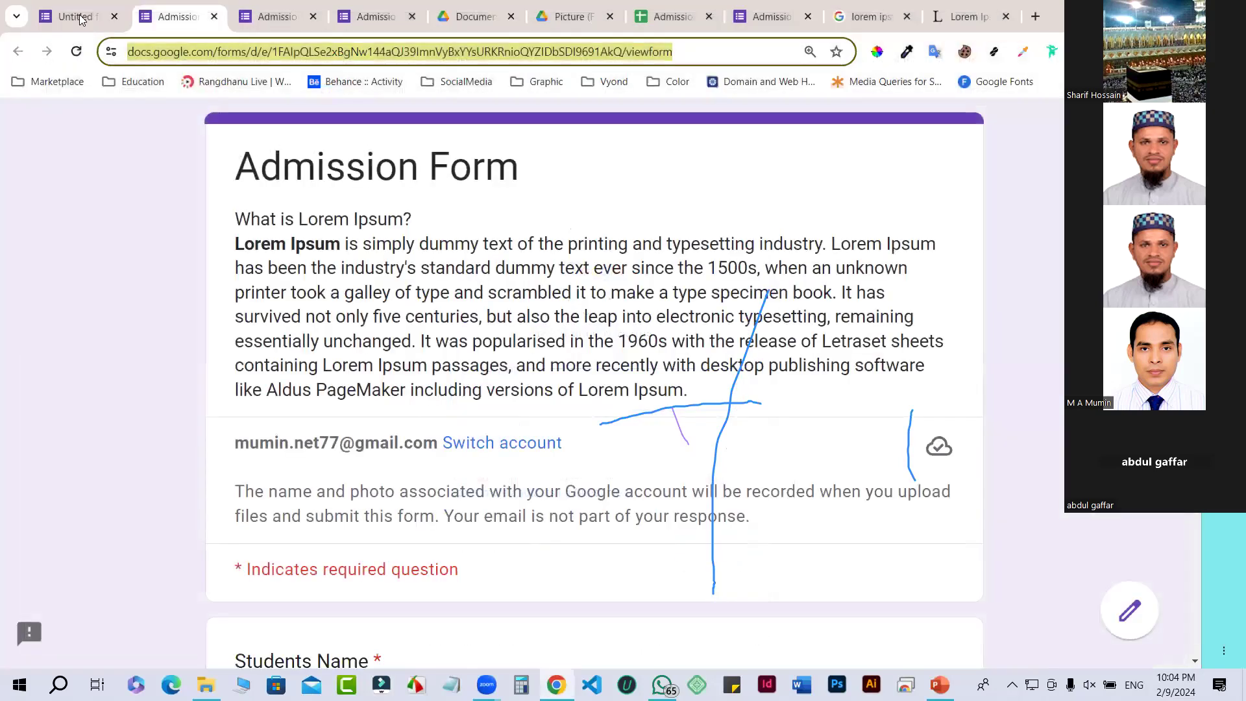
pyautogui.click(81, 17)
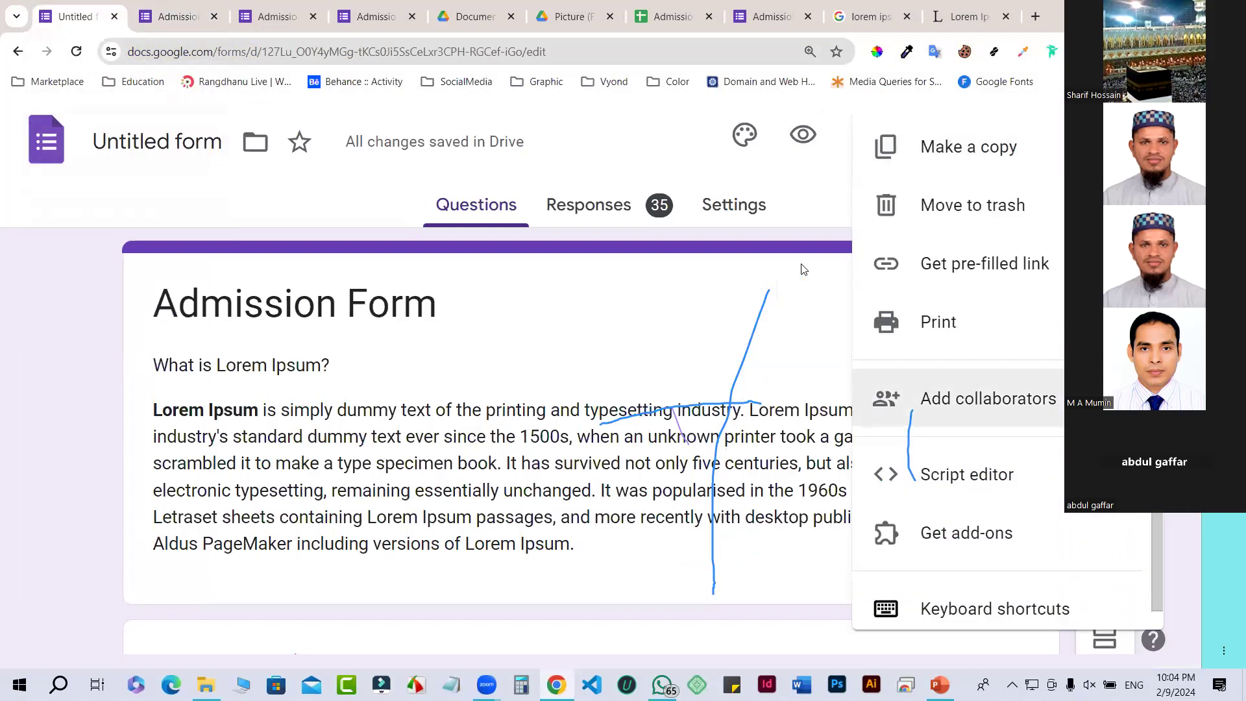
# Step: Change the form's general editor access to Anyone with the link and close the collaborator sharing dialog
pyautogui.click(511, 486)
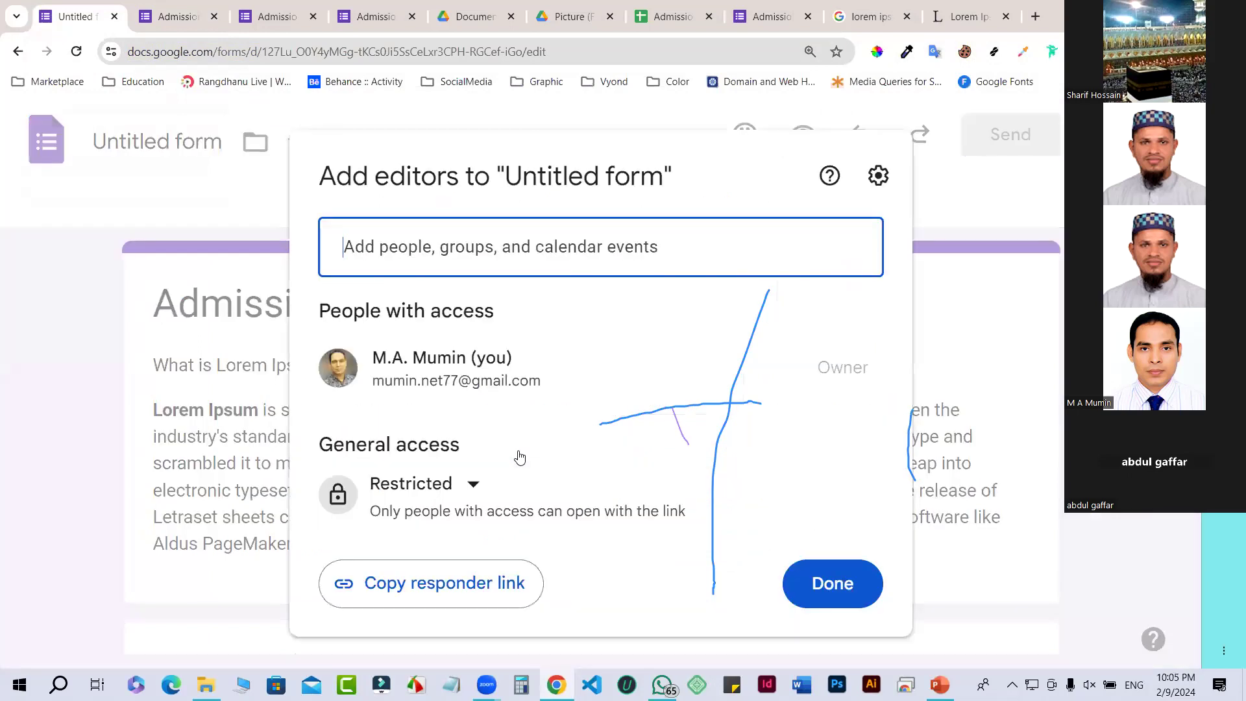
pyautogui.press('Tab')
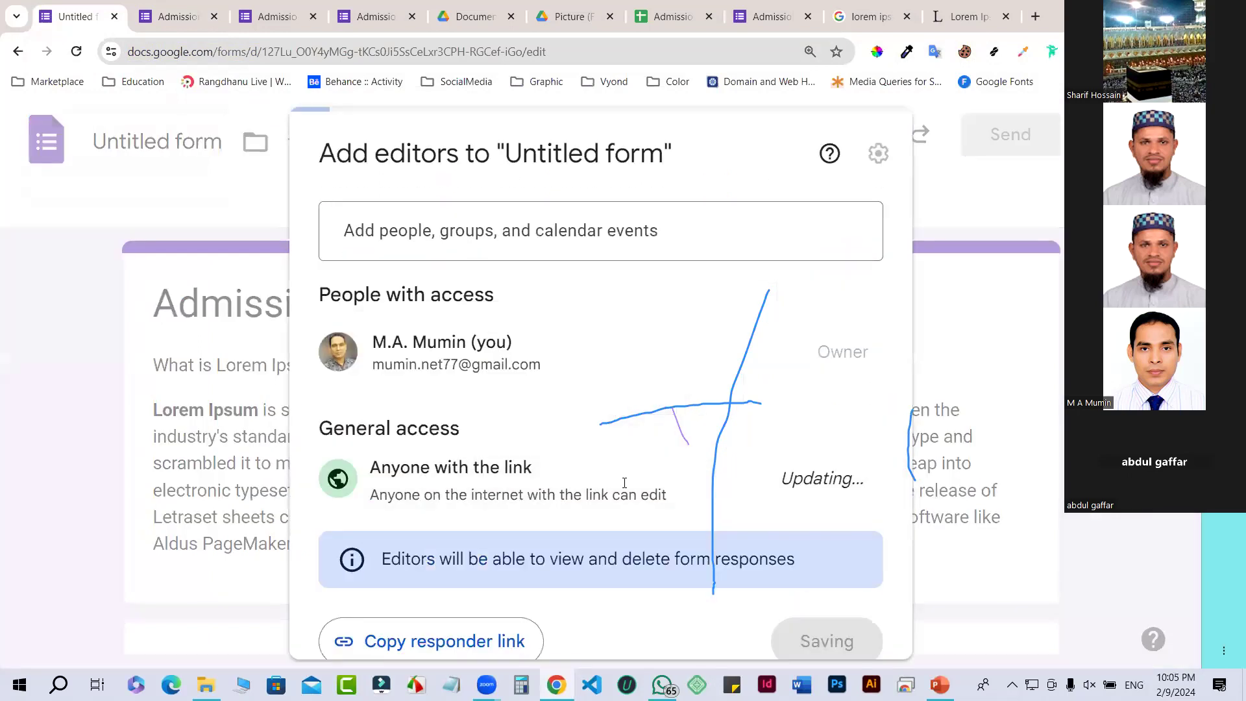
pyautogui.scroll(-1, 829, 571)
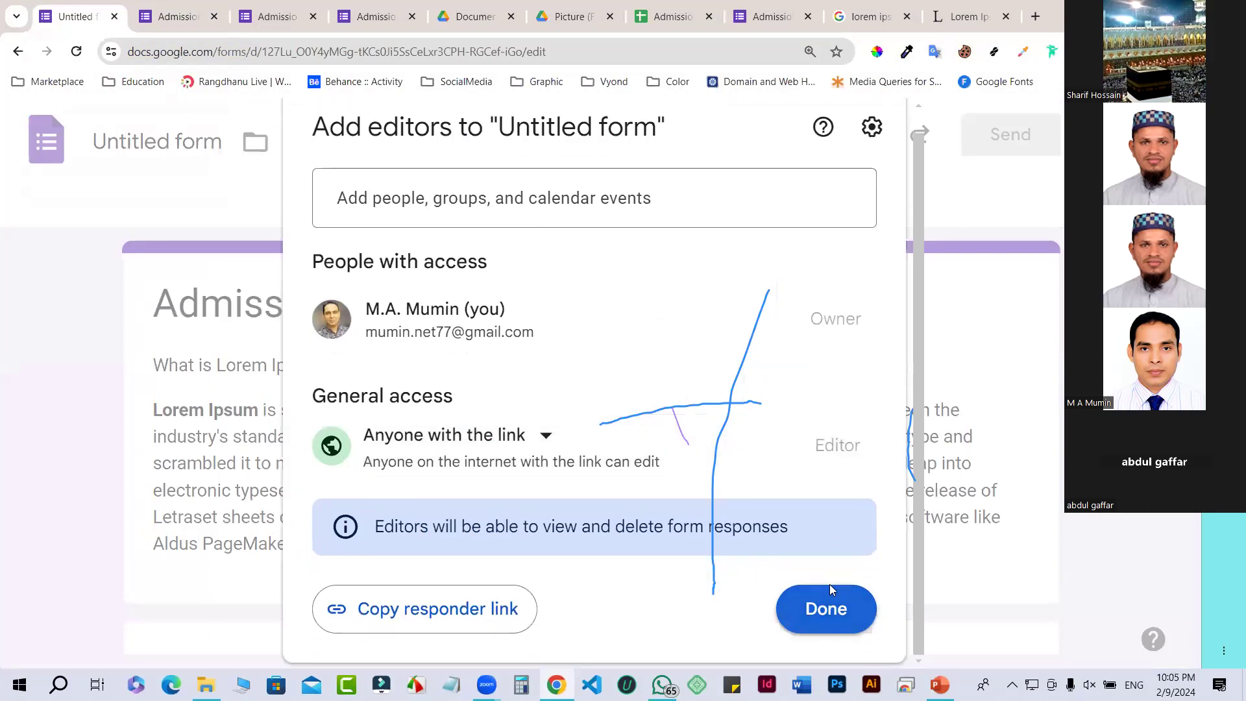
pyautogui.click(828, 605)
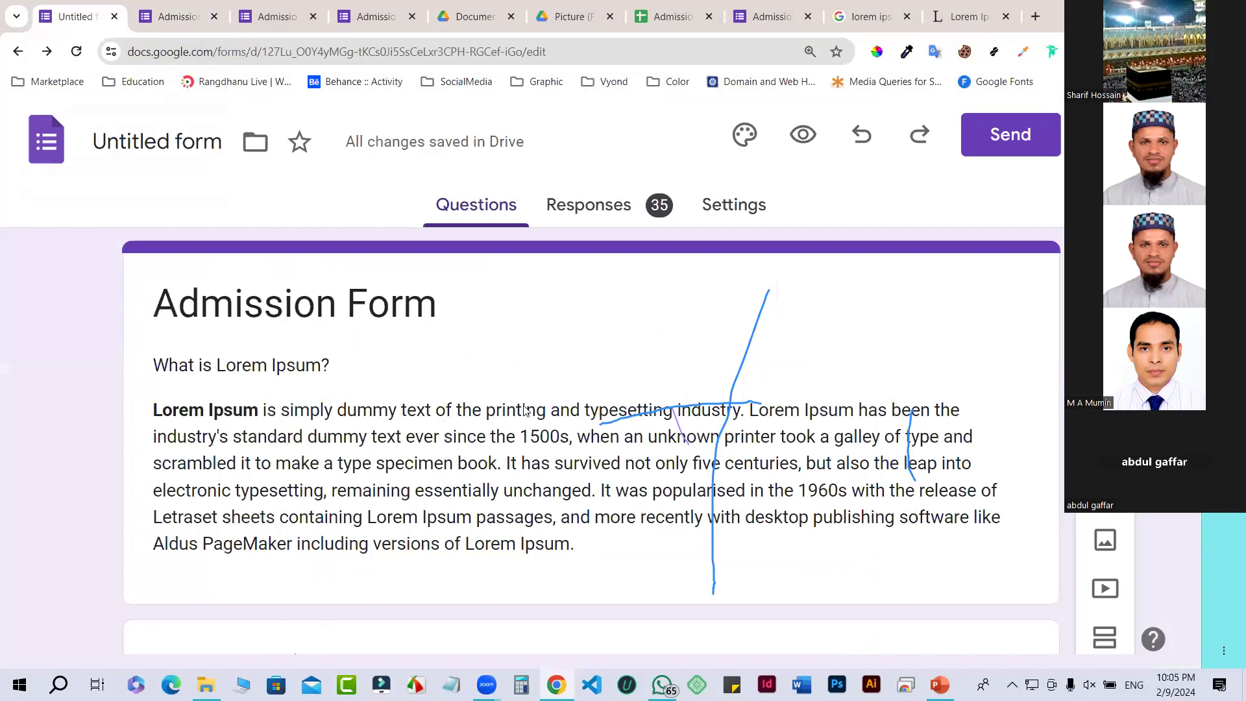
# Step: Retest the copied form address in an incognito window with the changed sharing access and close that window
pyautogui.hotkey('ctrl', 'shift', 'n')
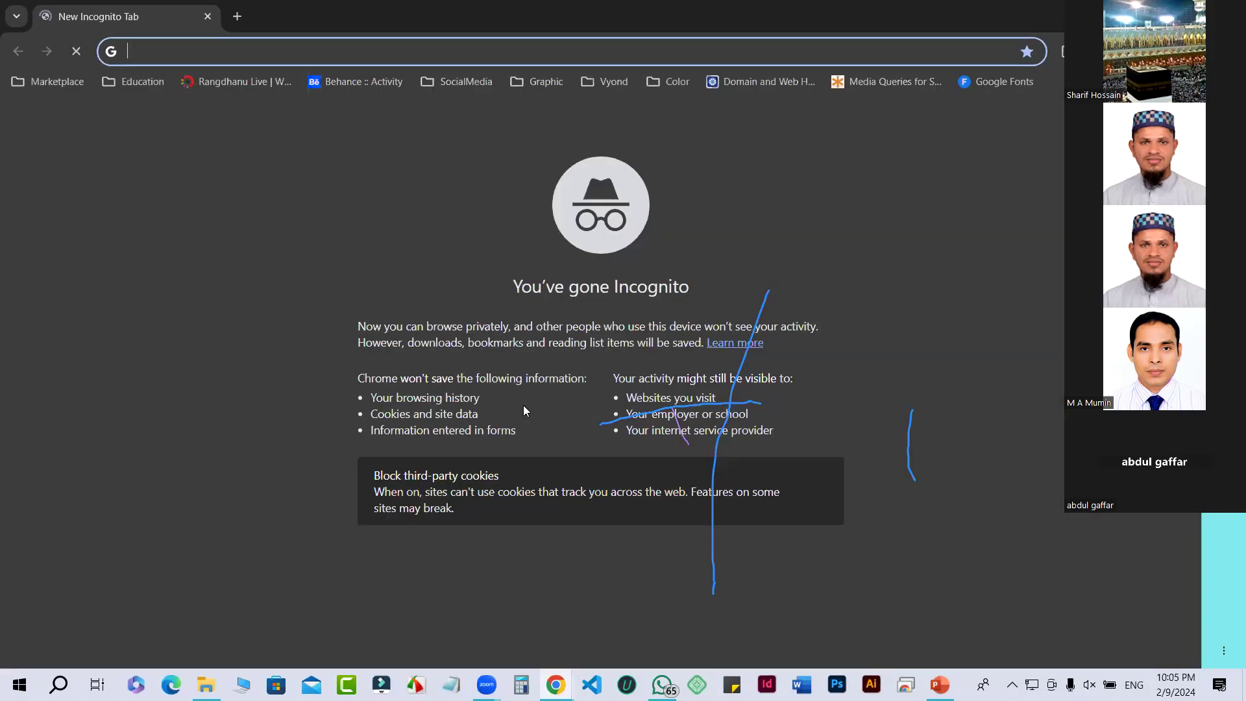
pyautogui.hotkey('ctrl', 'v')
pyautogui.press('Return')
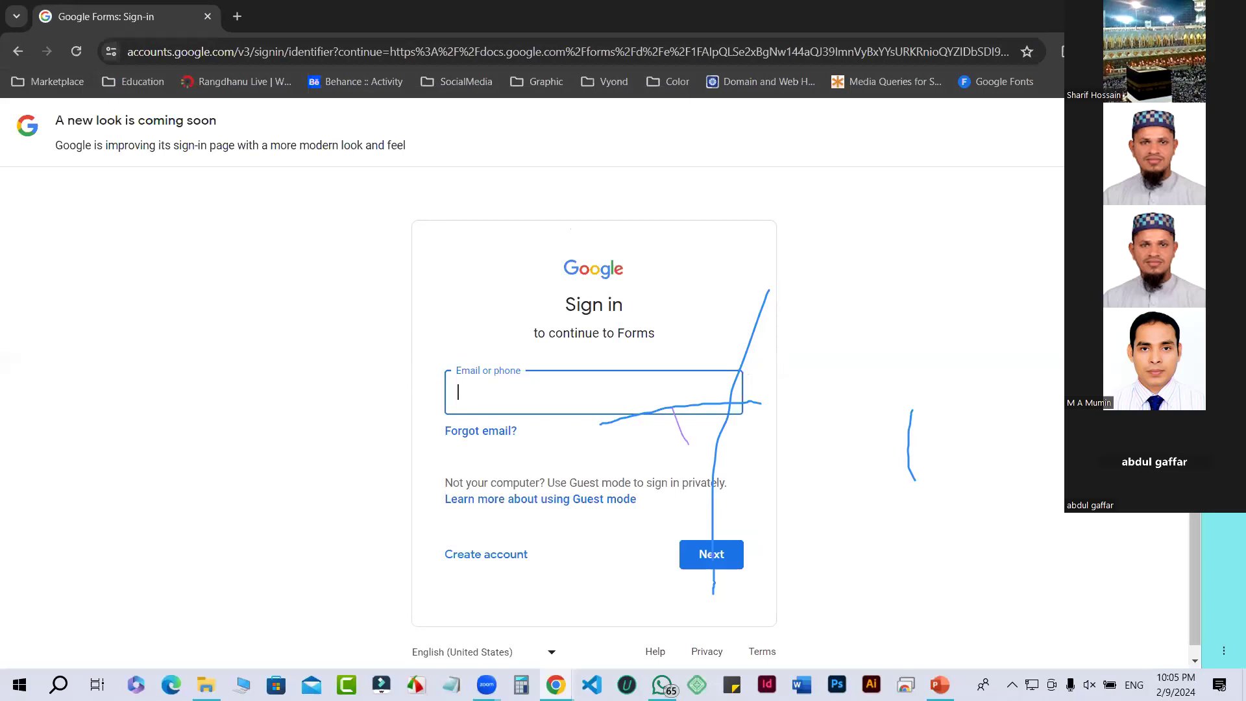
pyautogui.click(207, 17)
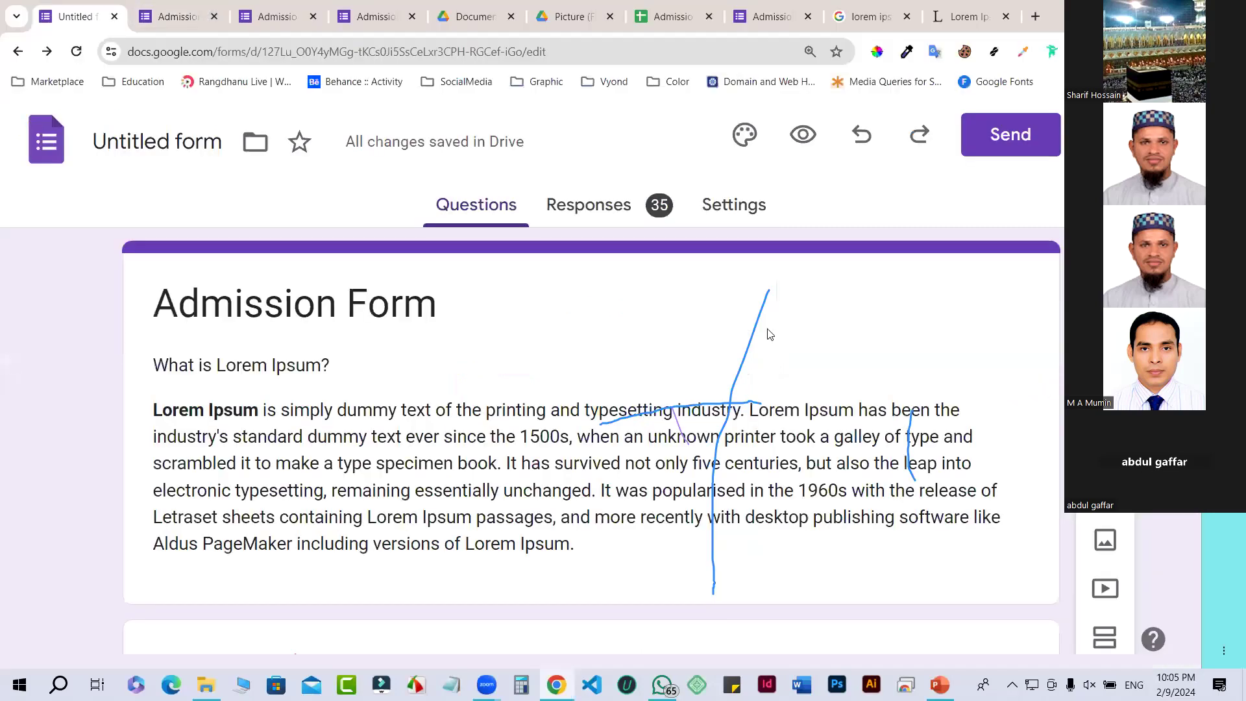
# Step: Reopen the collaborator sharing dialog and check the form's general access setting
pyautogui.click(1086, 135)
pyautogui.press('Return')
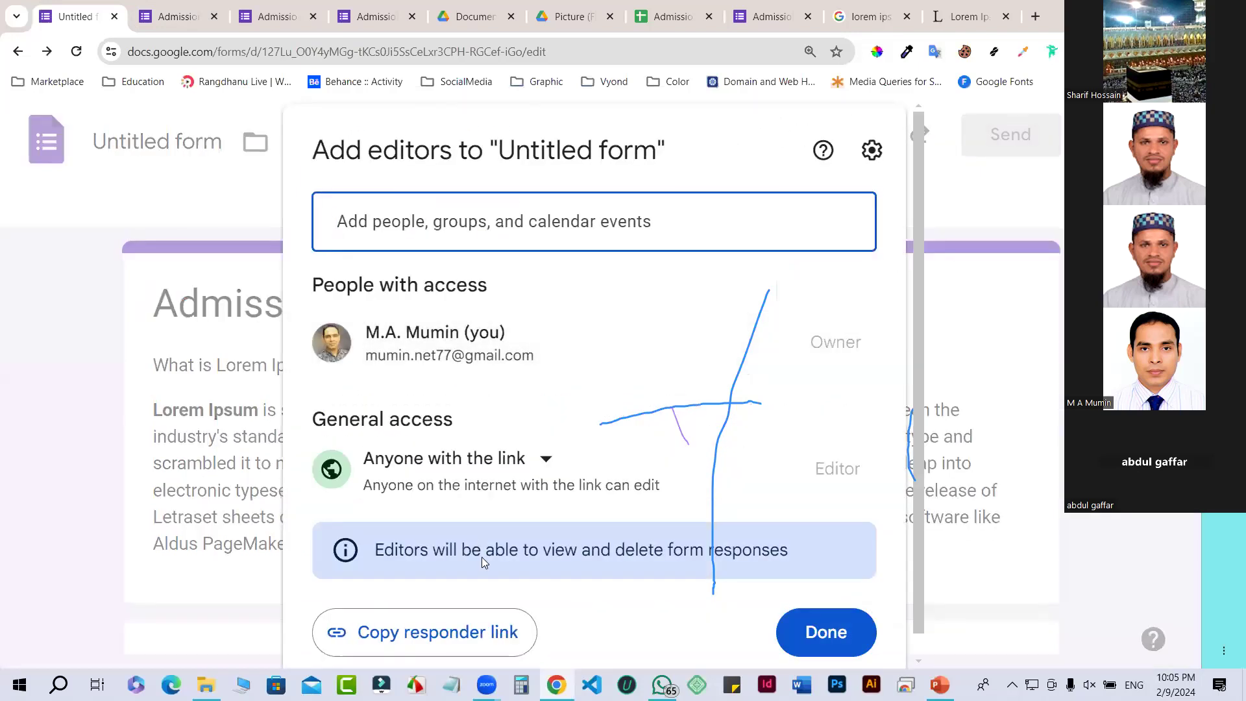
pyautogui.scroll(-1, 580, 527)
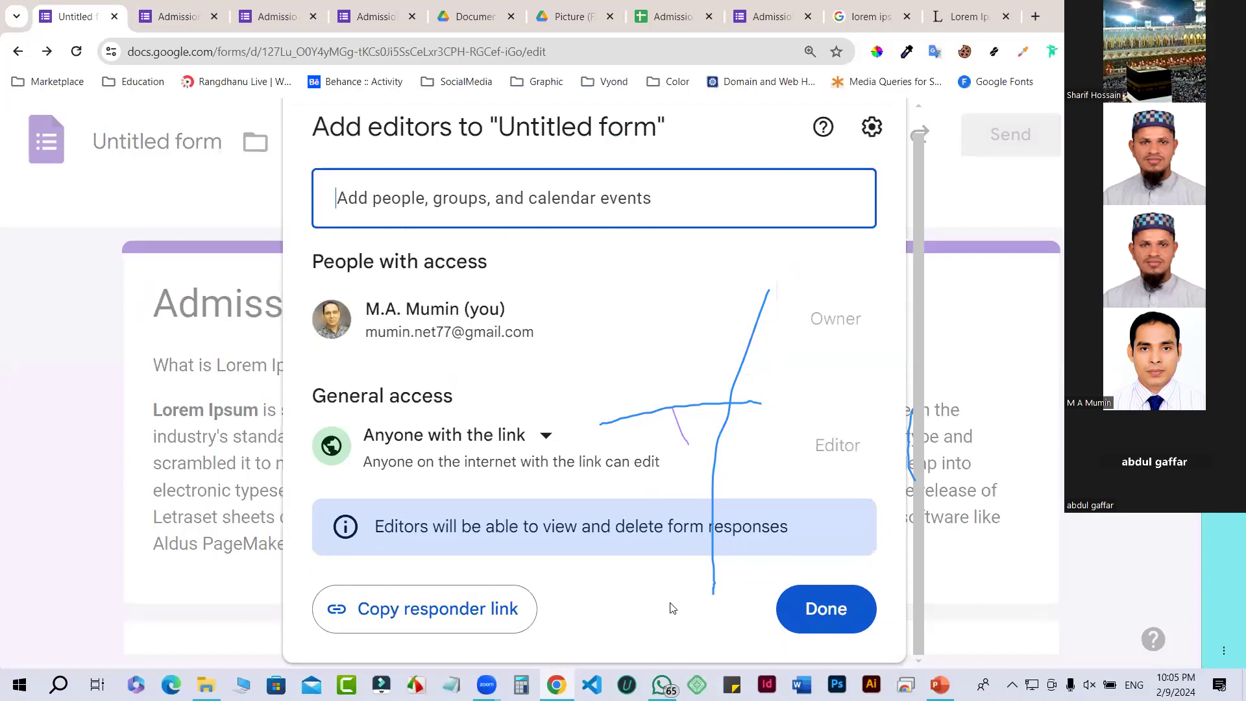
# Step: Leave the sharing dialog, go back to the Forms home page and reopen the Admission Form from the recent forms
pyautogui.click(1030, 111)
pyautogui.hotkey('alt', 'Left')
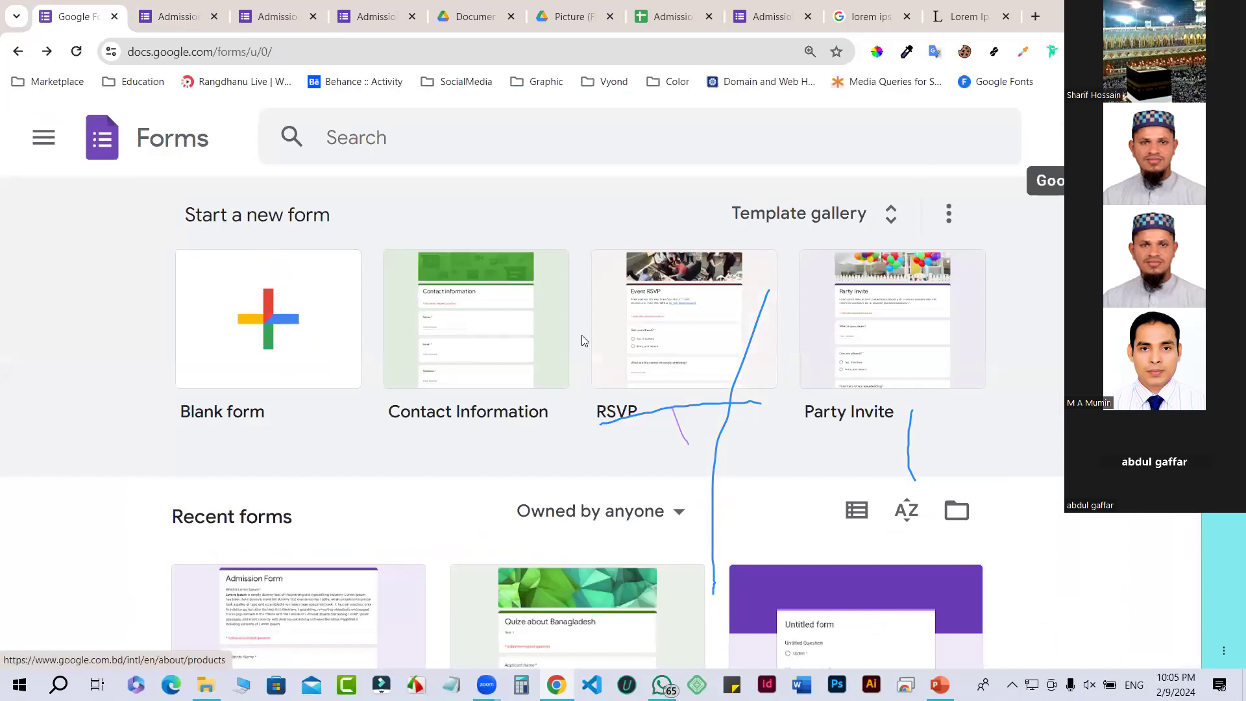
pyautogui.scroll(-1, 493, 242)
pyautogui.click(281, 548)
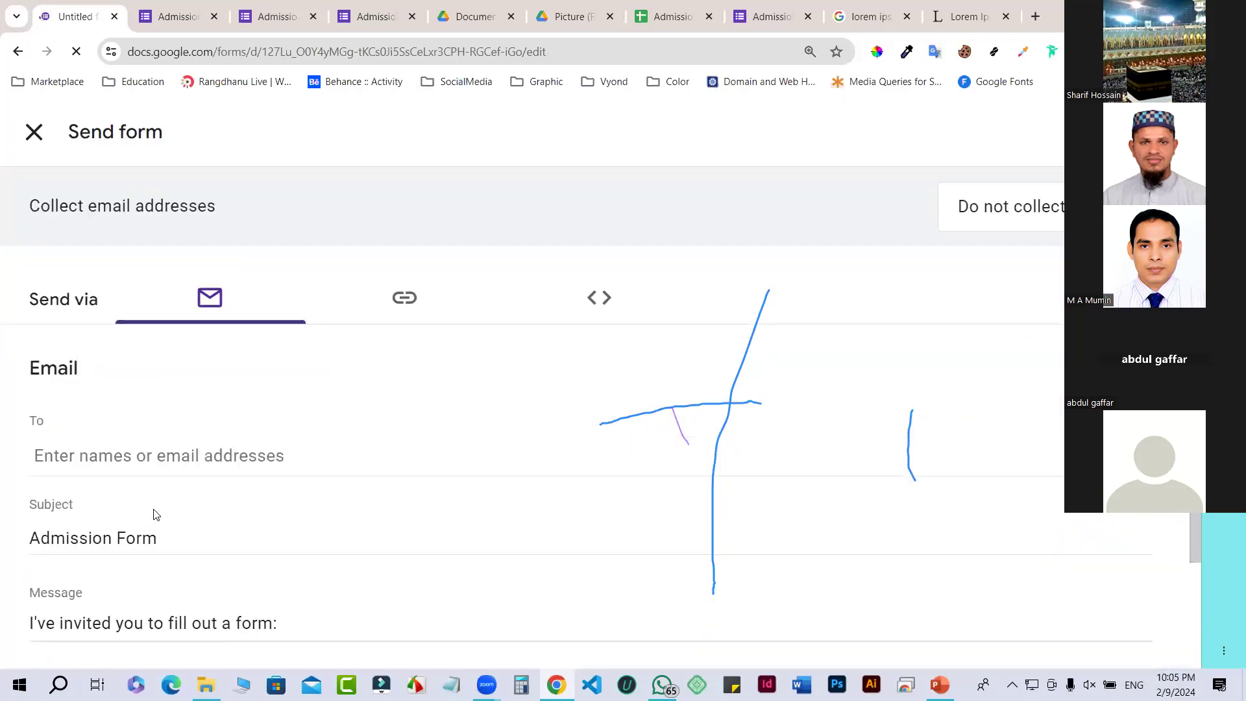
# Step: Look over the recipient, subject and message fields for emailing the form and close the send dialog
pyautogui.scroll(-2, 170, 504)
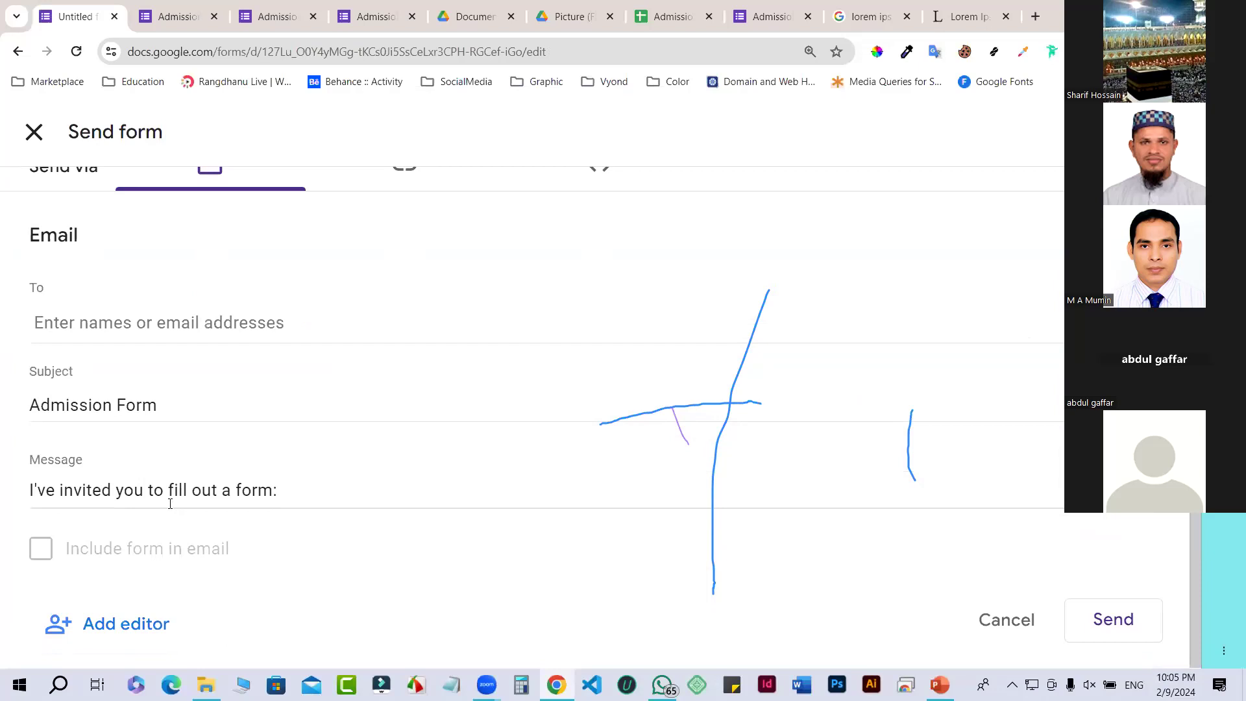
pyautogui.scroll(2, 170, 504)
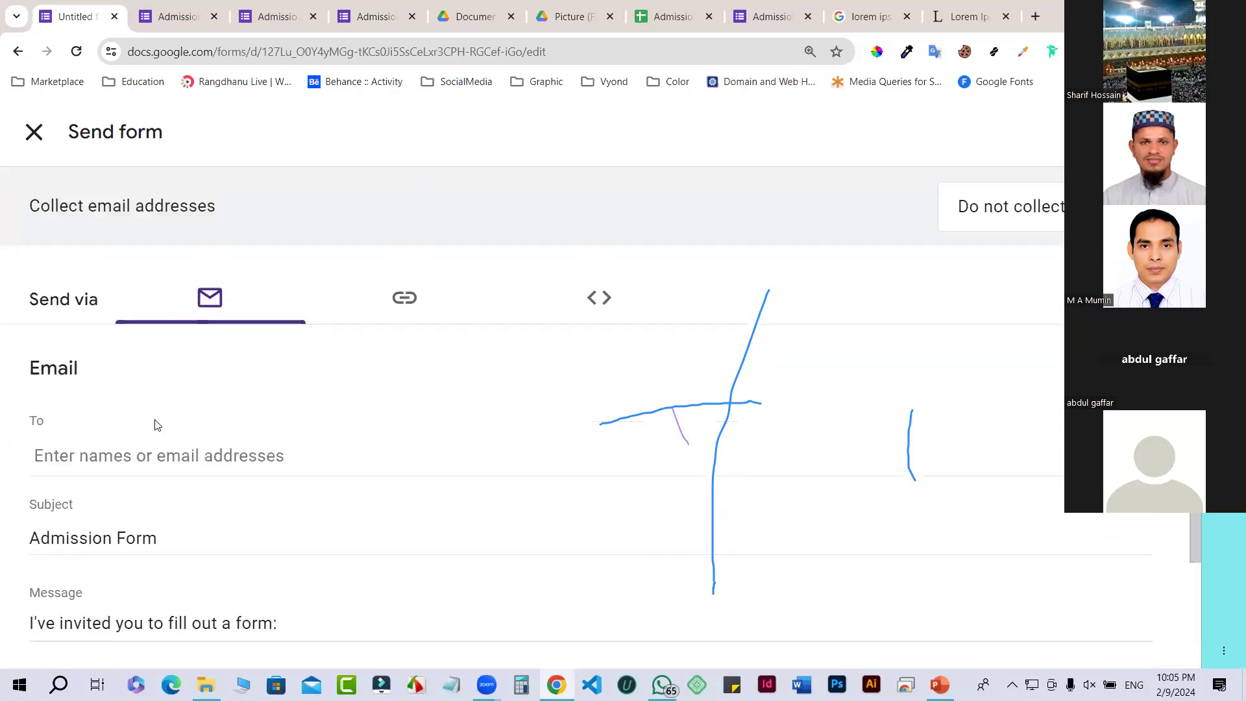
pyautogui.click(33, 135)
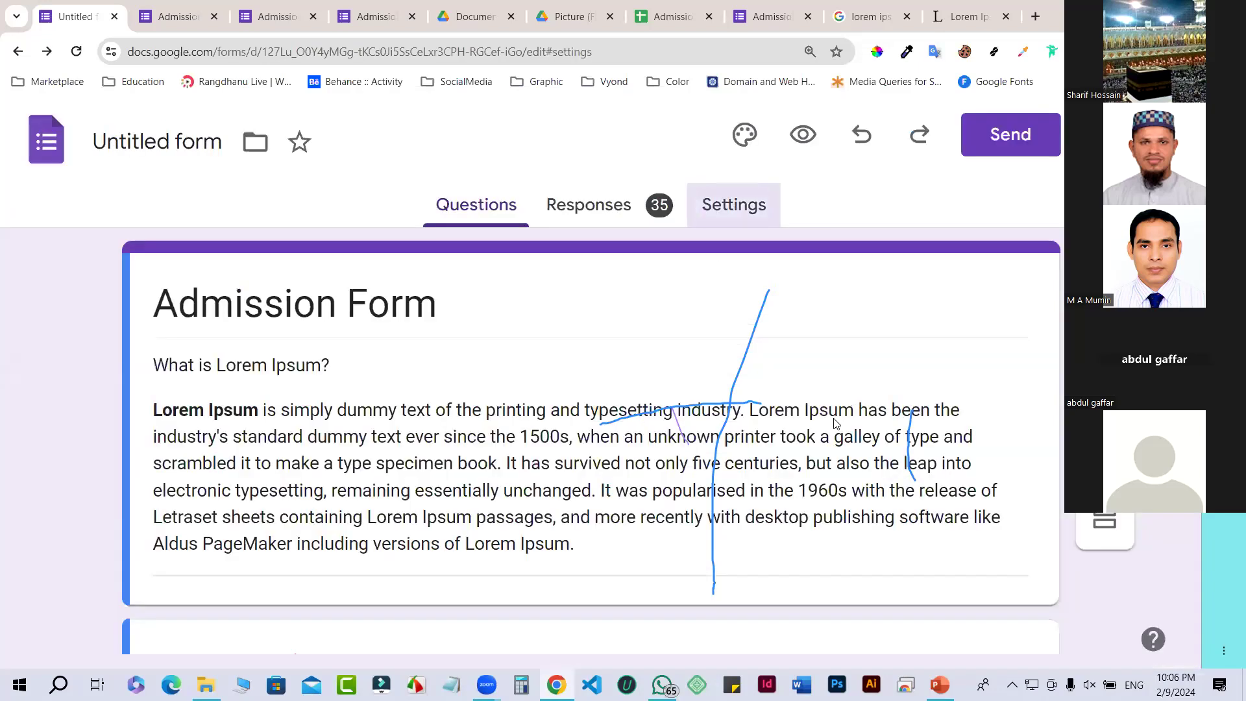
# Step: Look through the form's settings and return to its questions
pyautogui.click(734, 205)
pyautogui.scroll(-10, 819, 433)
pyautogui.click(482, 206)
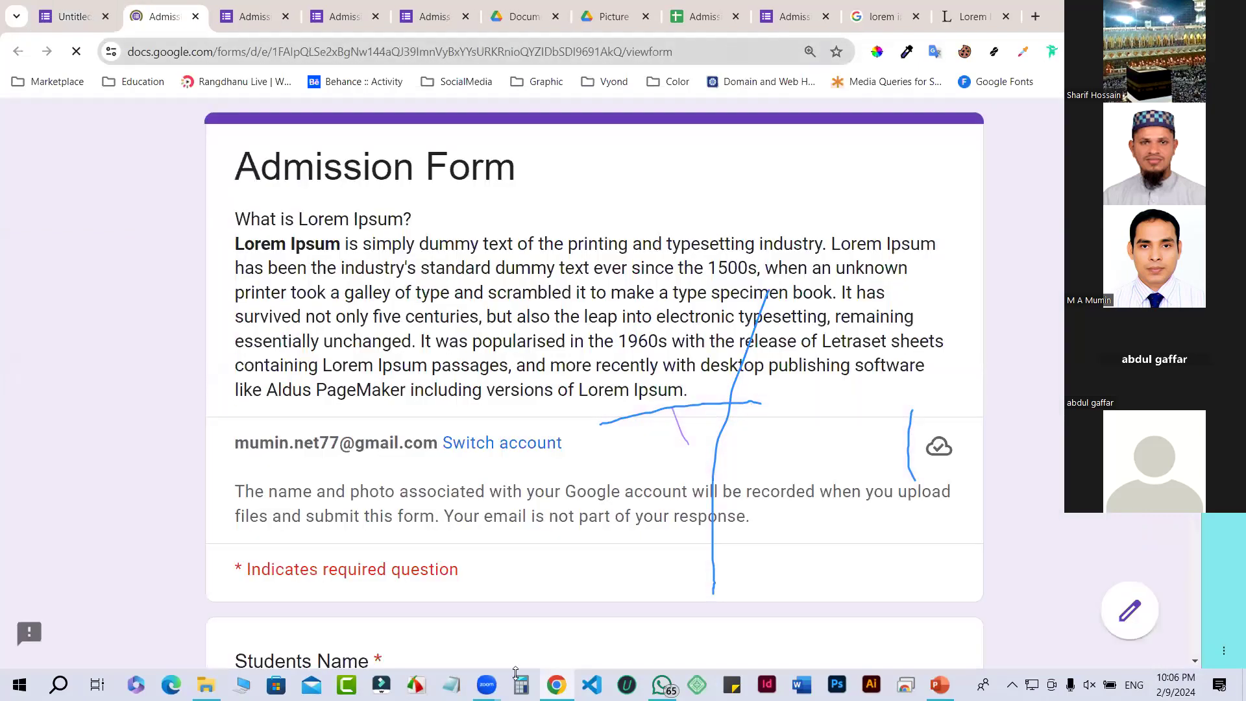
# Step: Copy the respondent form's address, load it in an incognito window to test access while signed out, and close that window
pyautogui.hotkey('ctrl', 'l')
pyautogui.hotkey('ctrl', 'c')
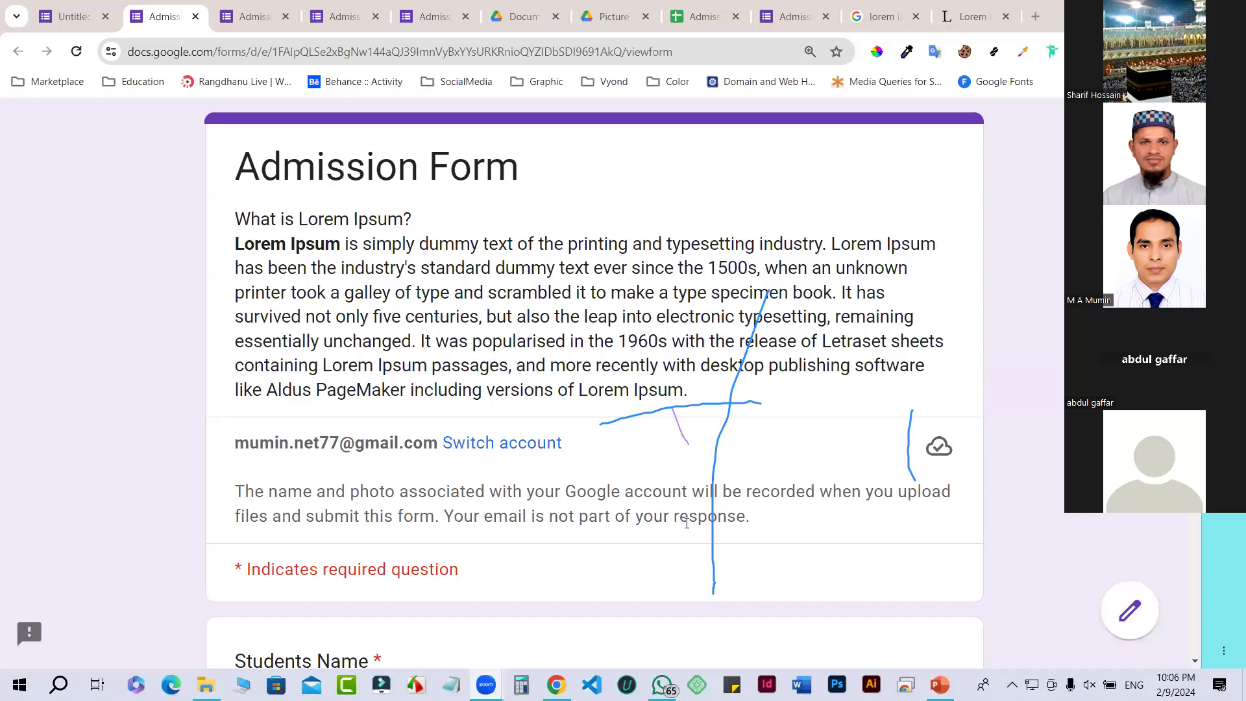
pyautogui.click(654, 243)
pyautogui.hotkey('ctrl', 'shift', 'n')
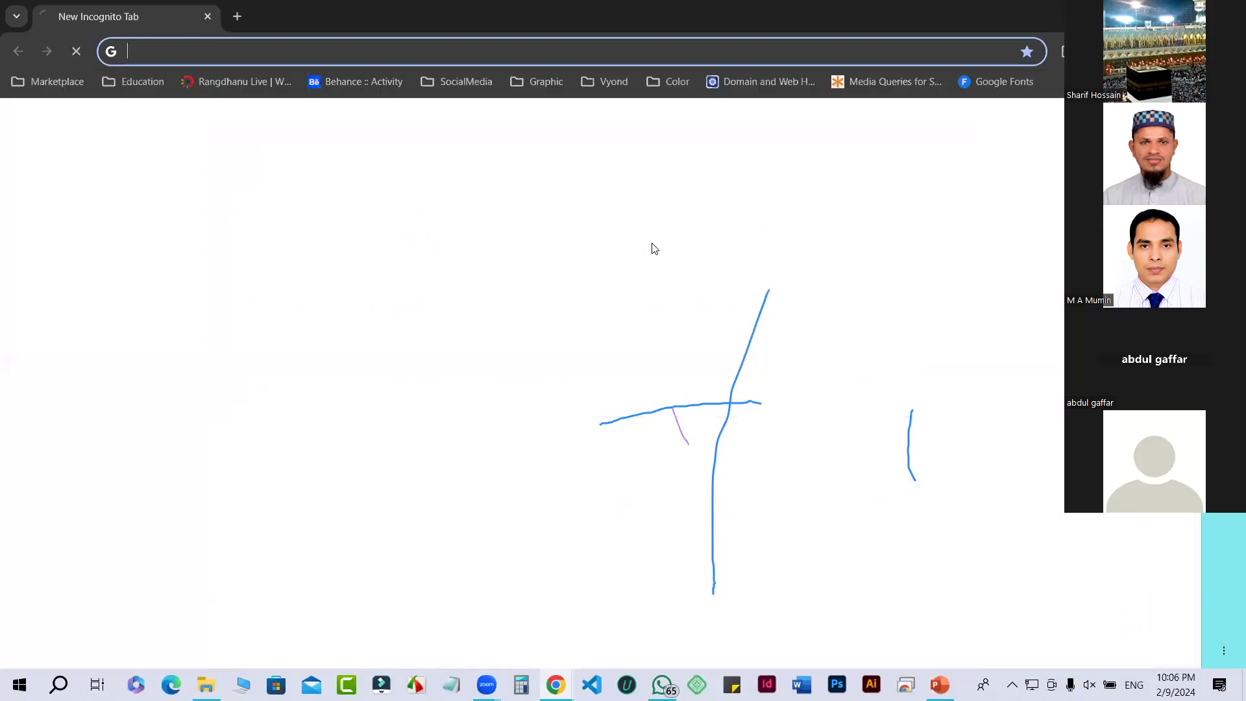
pyautogui.hotkey('ctrl', 'v')
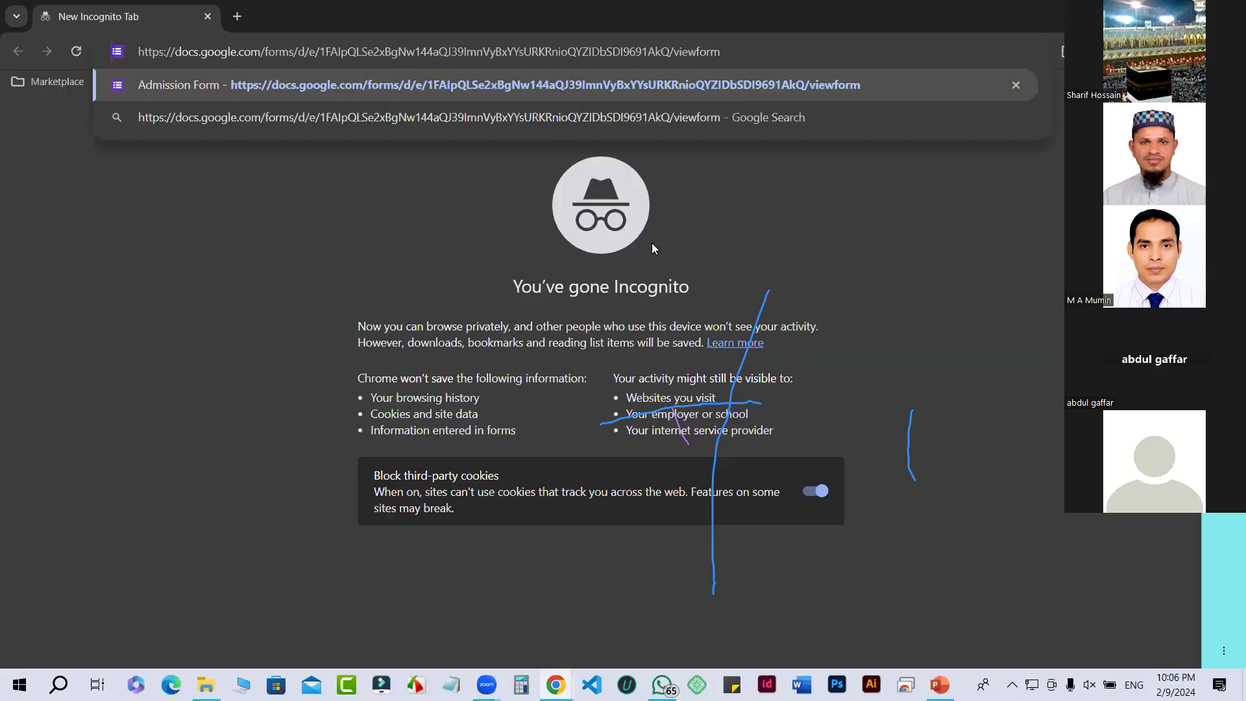
pyautogui.press('Return')
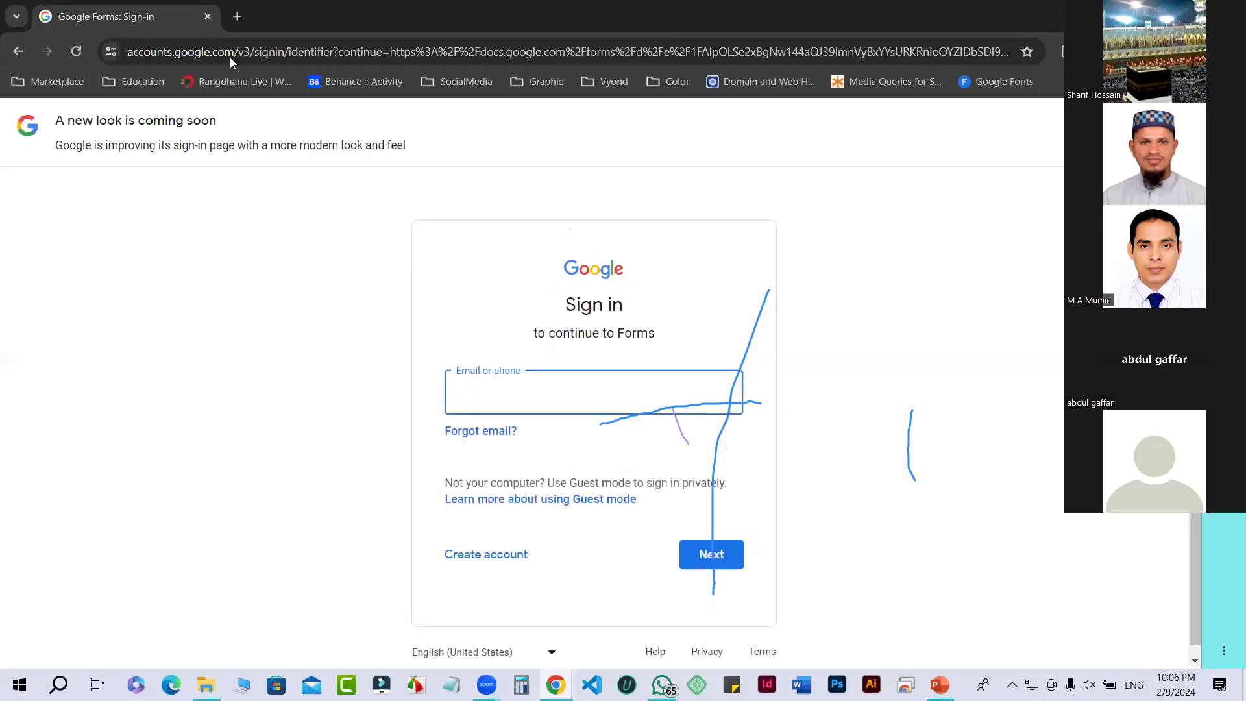
pyautogui.hotkey('ctrl', 'w')
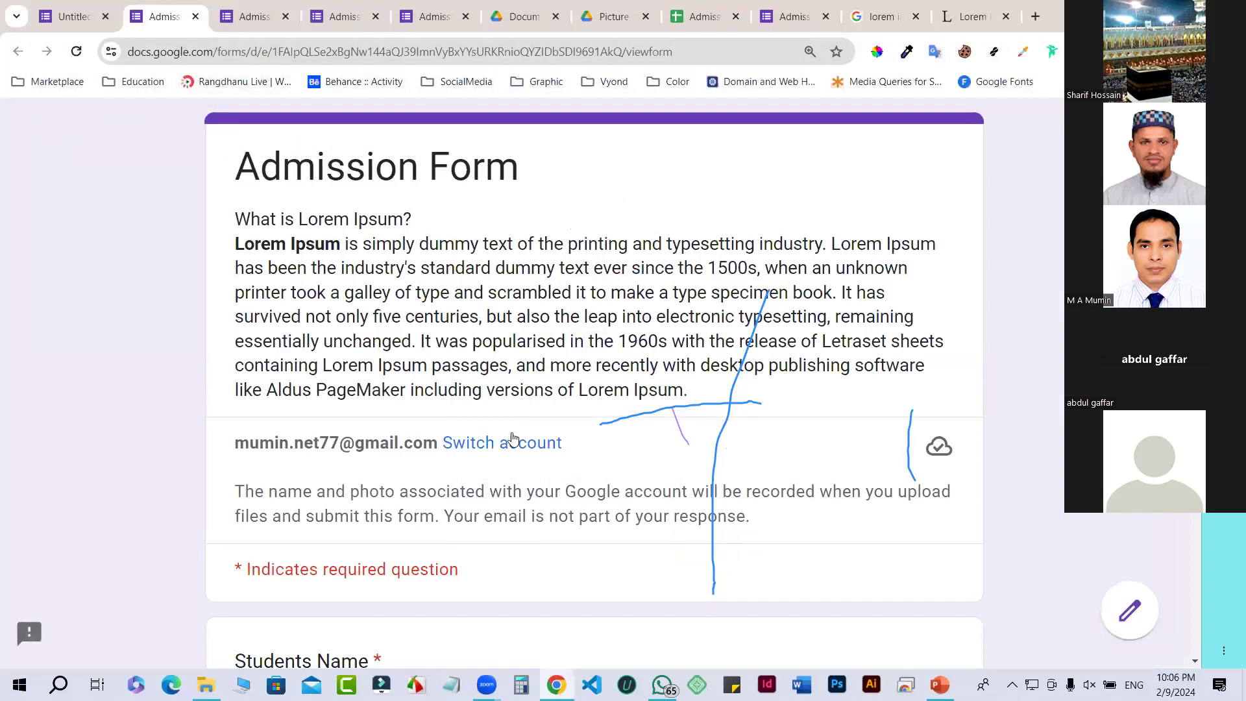
# Step: Look over the account notice and first questions of the respondent form, and return to the form editor
pyautogui.scroll(-4, 512, 434)
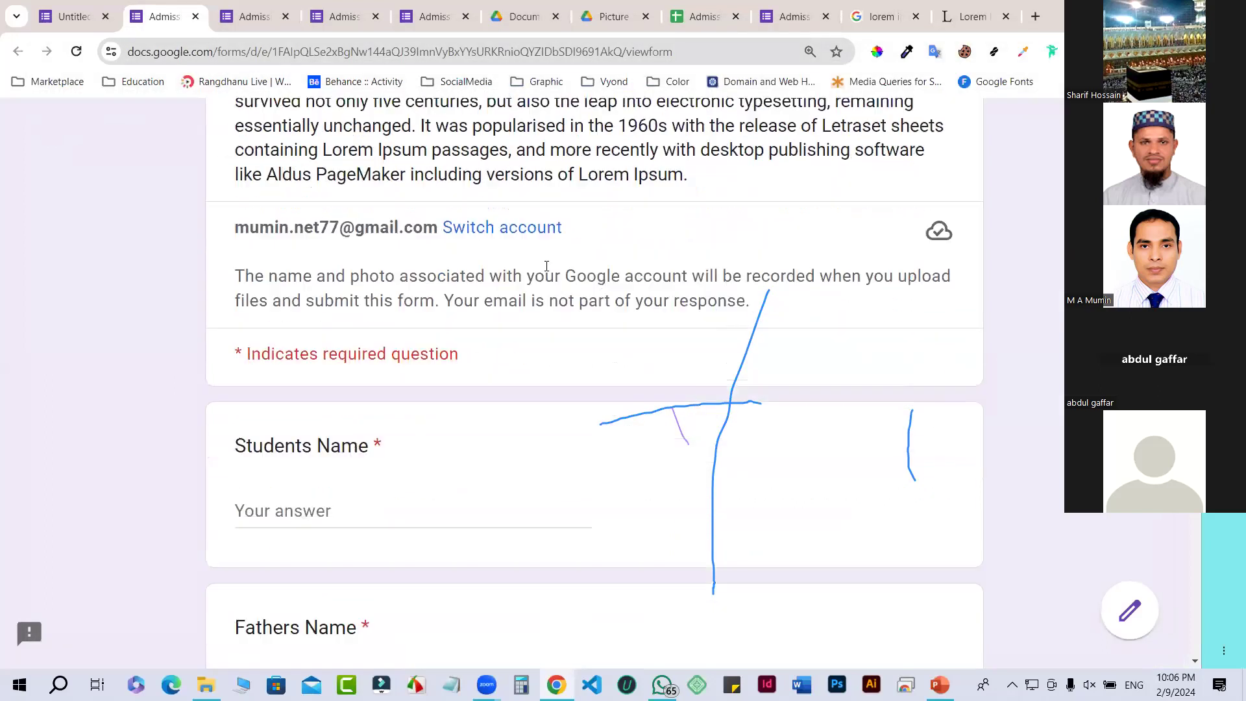
pyautogui.scroll(1, 545, 372)
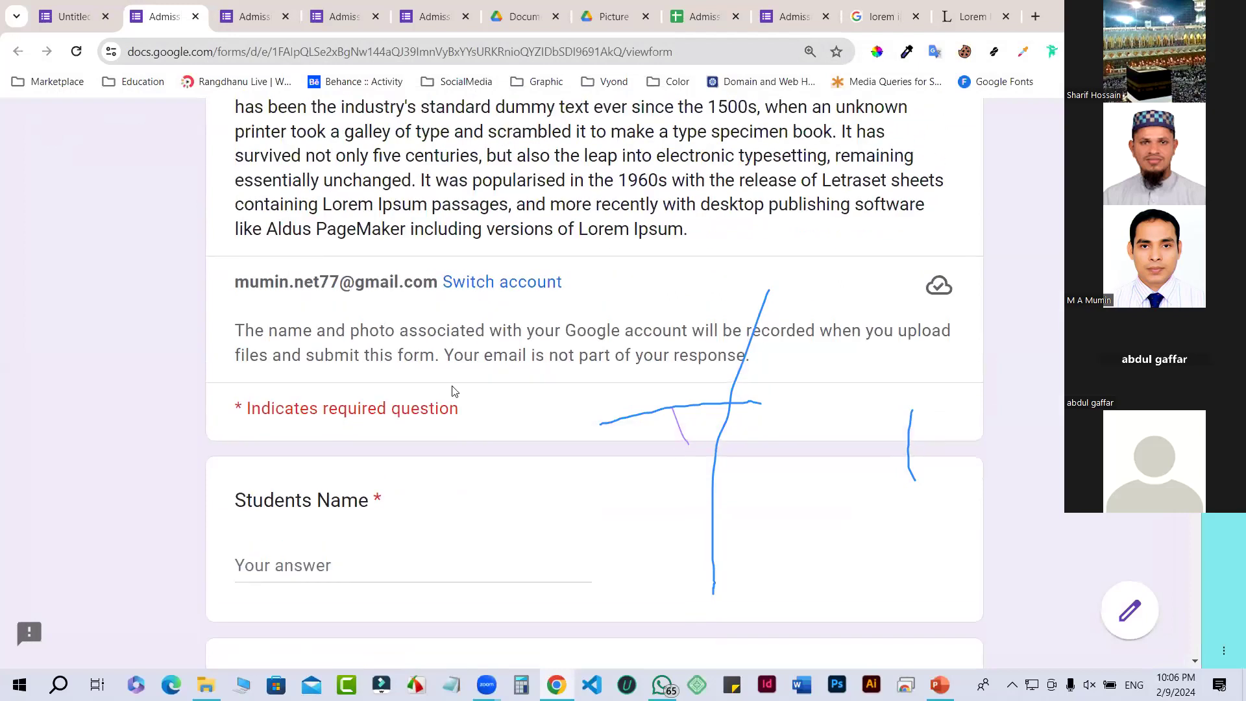
pyautogui.scroll(1, 452, 390)
pyautogui.scroll(1, 451, 387)
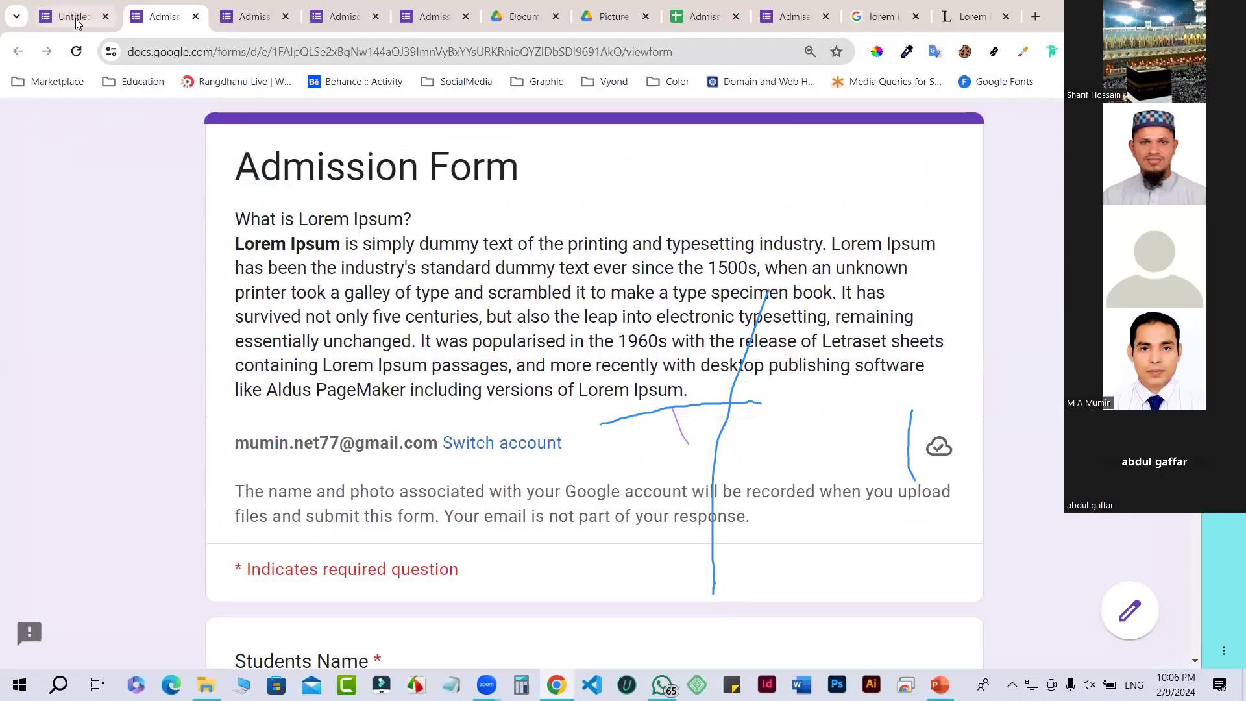
pyautogui.click(77, 19)
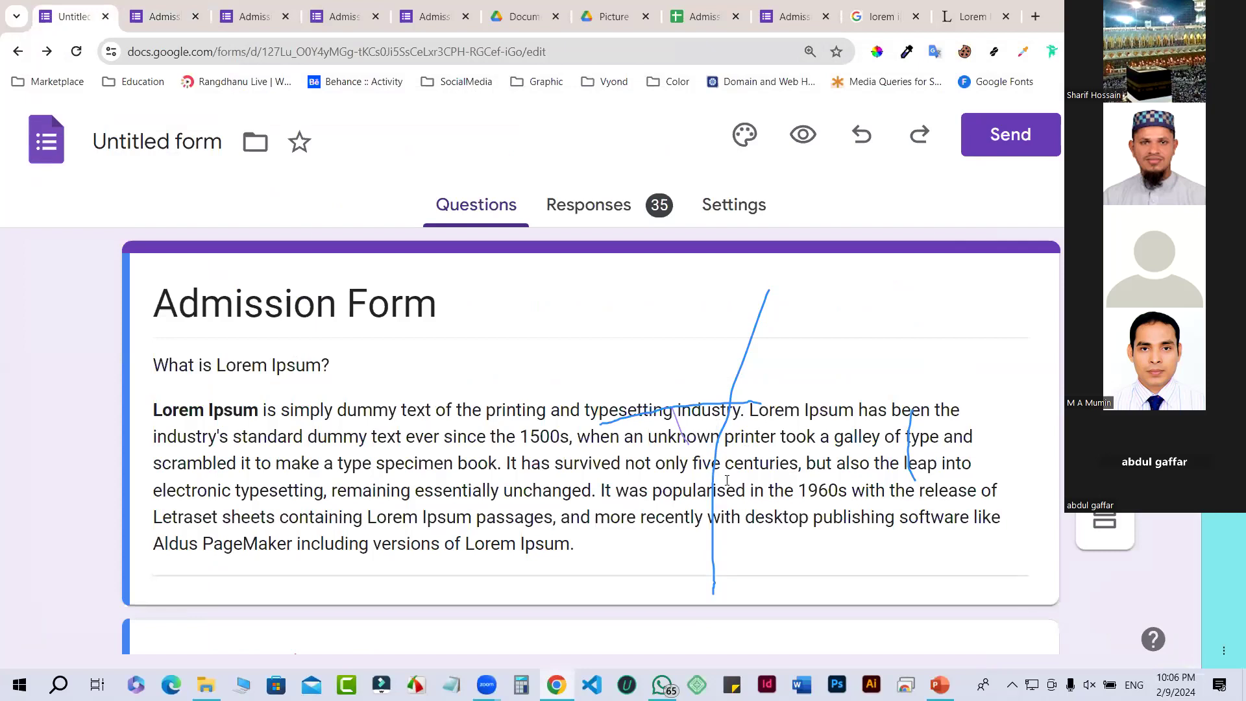
pyautogui.scroll(-2, 726, 480)
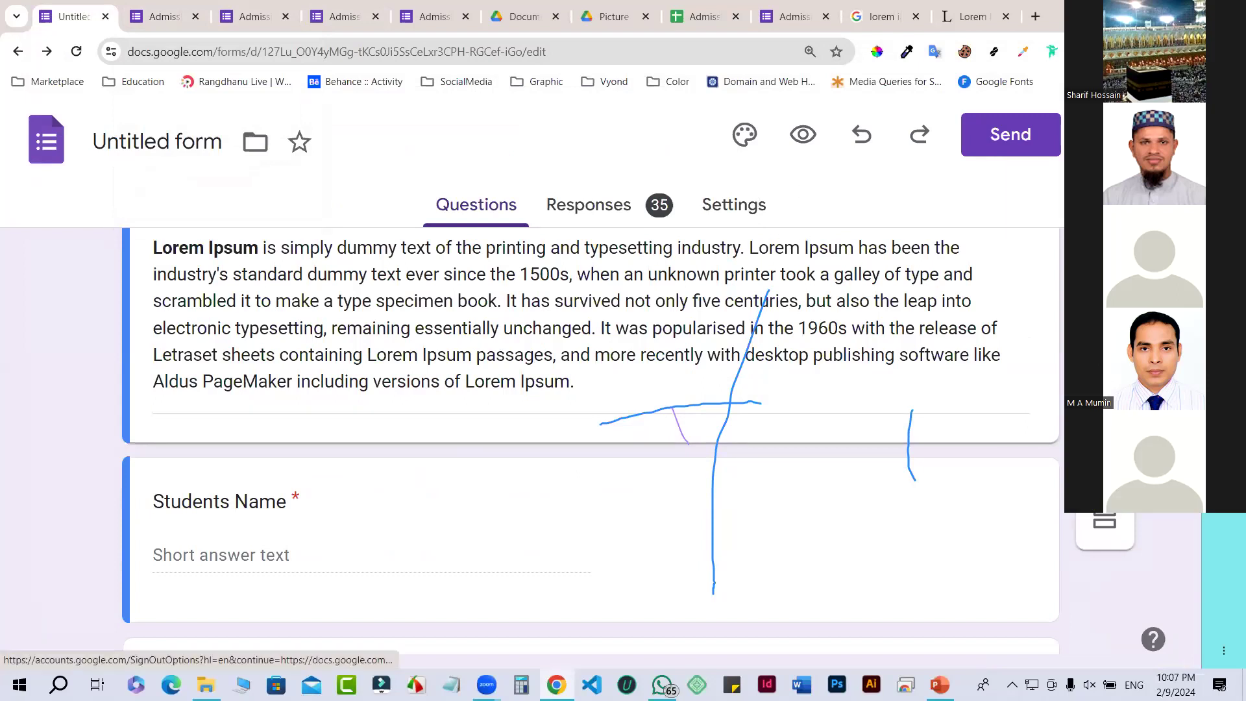
# Step: Open the dialog for adding collaborators, check the general access setting and close the dialog
pyautogui.click(1083, 134)
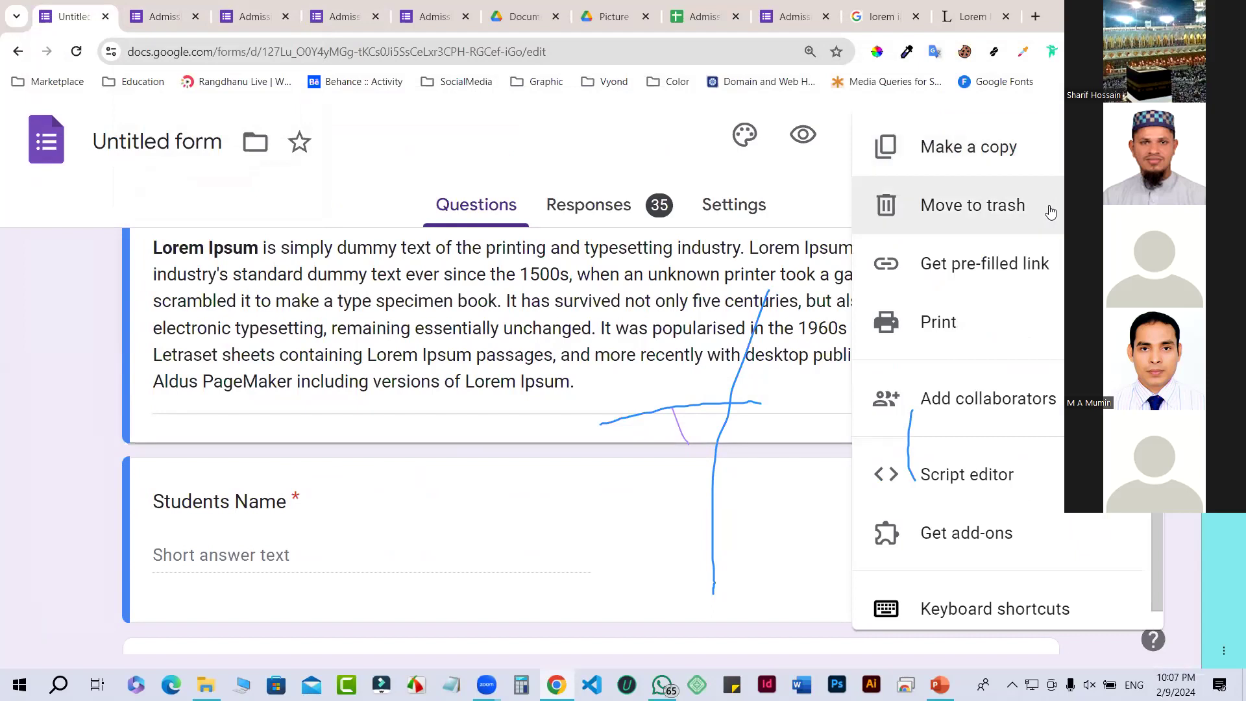
pyautogui.scroll(-1, 993, 375)
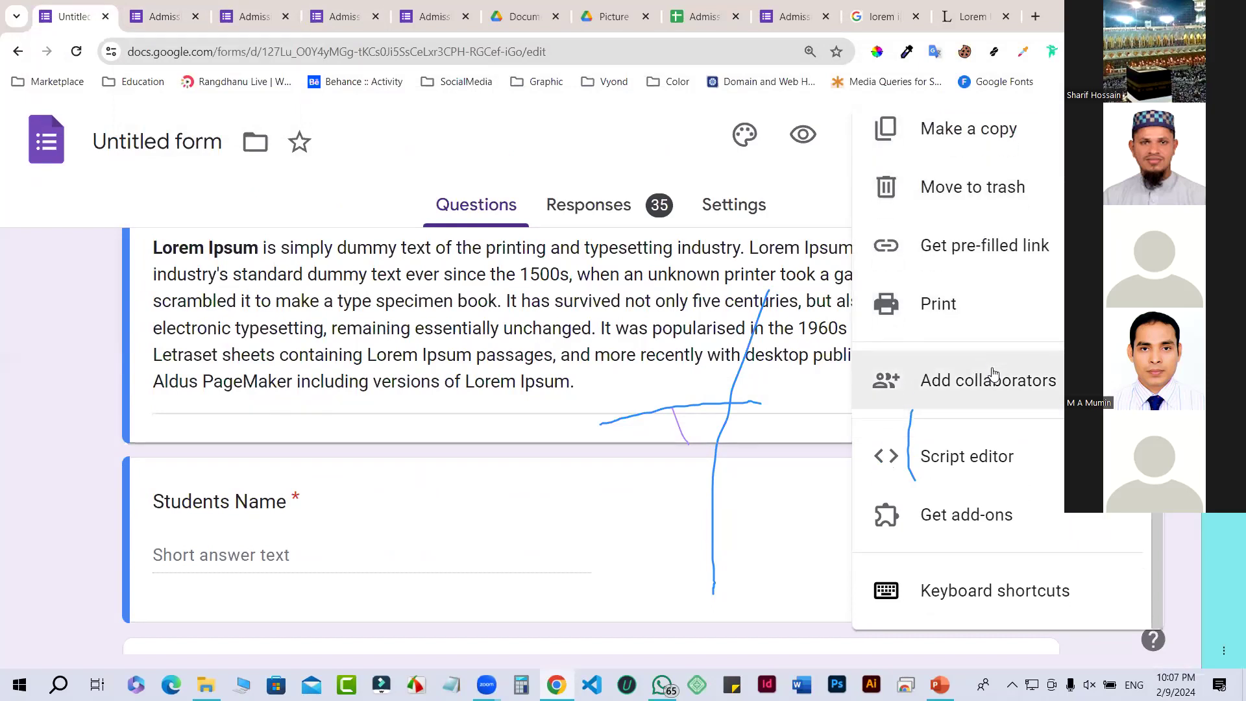
pyautogui.click(991, 379)
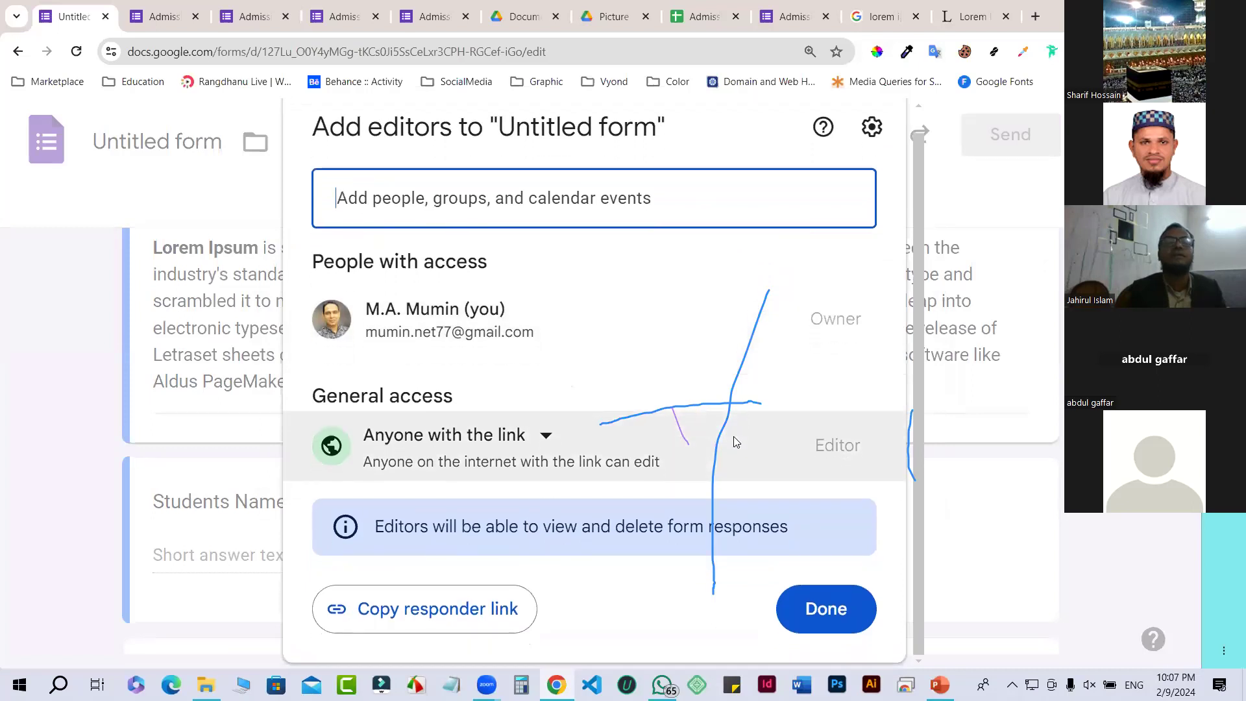
pyautogui.scroll(-1, 734, 438)
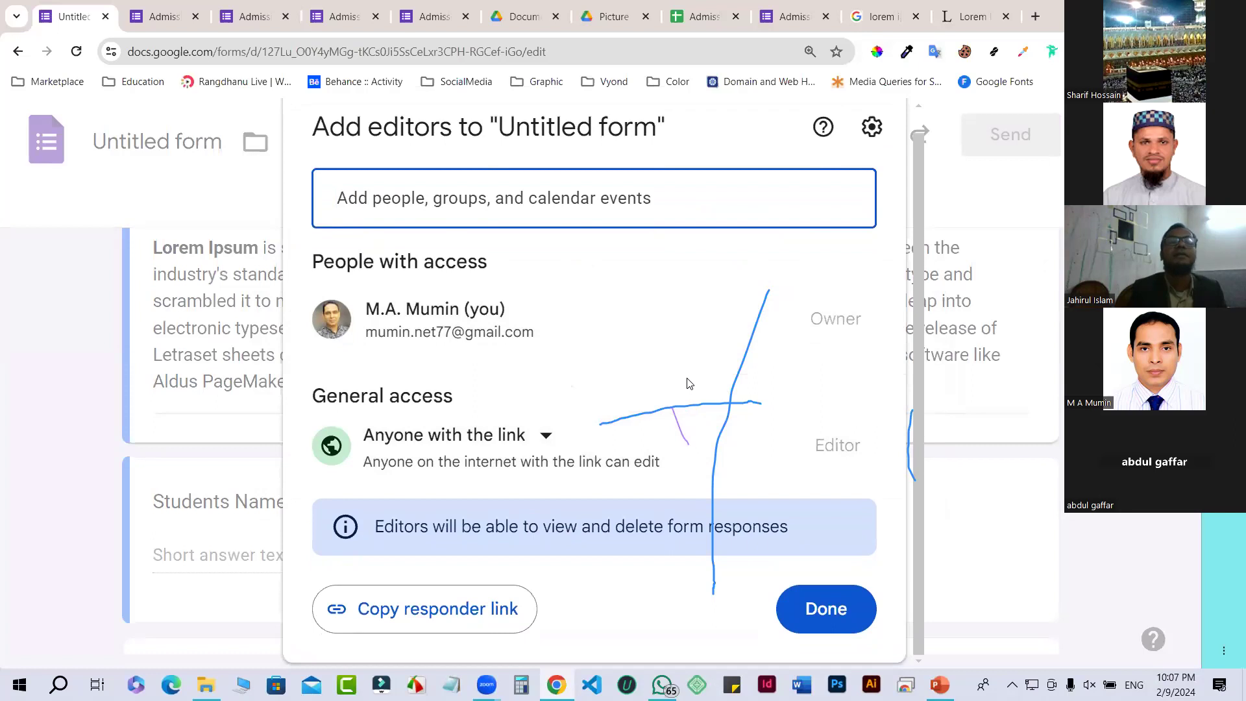
pyautogui.click(545, 443)
pyautogui.click(545, 443)
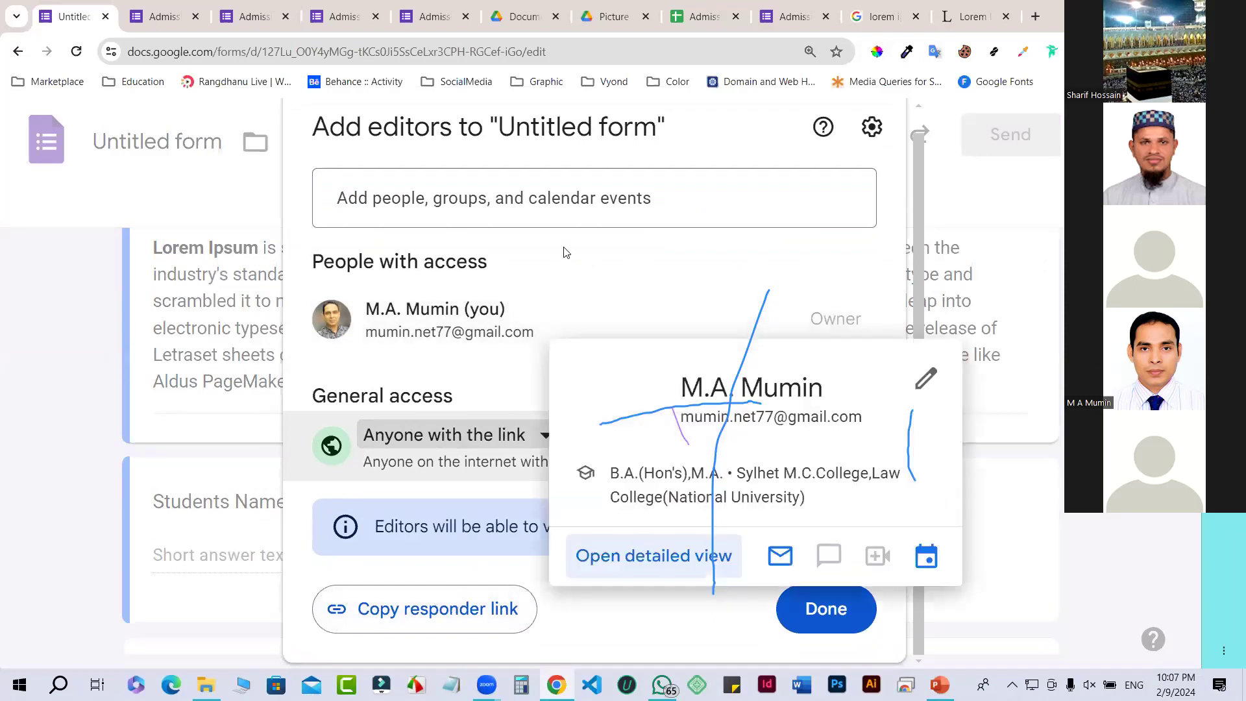
pyautogui.click(831, 603)
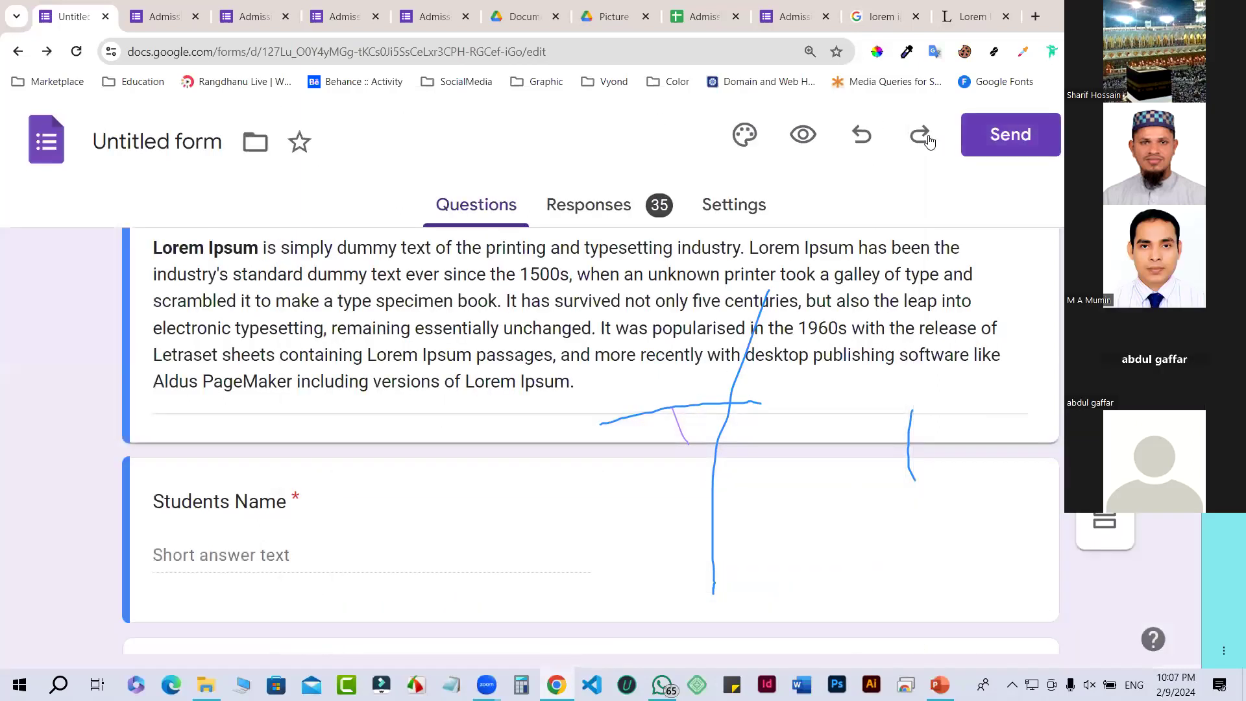
# Step: Preview the form, close one extra form tab, and test the preview's link in an incognito window before closing it
pyautogui.click(805, 135)
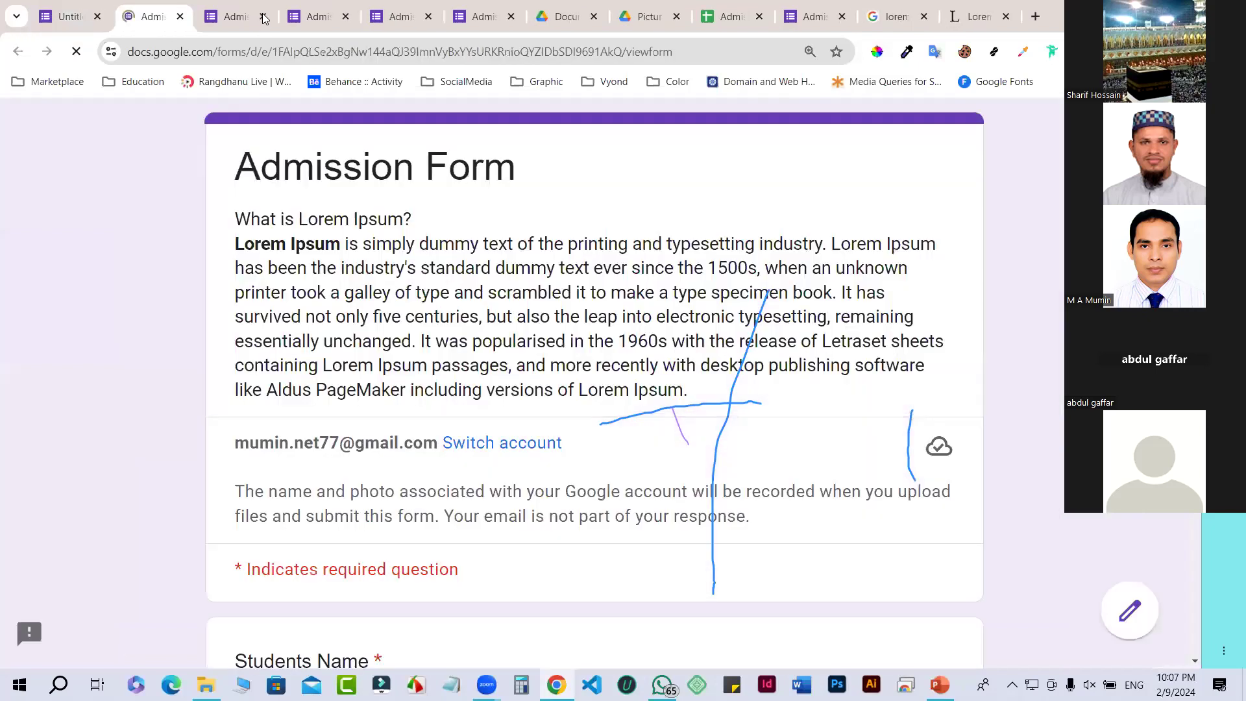
pyautogui.click(263, 16)
pyautogui.click(700, 51)
pyautogui.hotkey('ctrl', 'c')
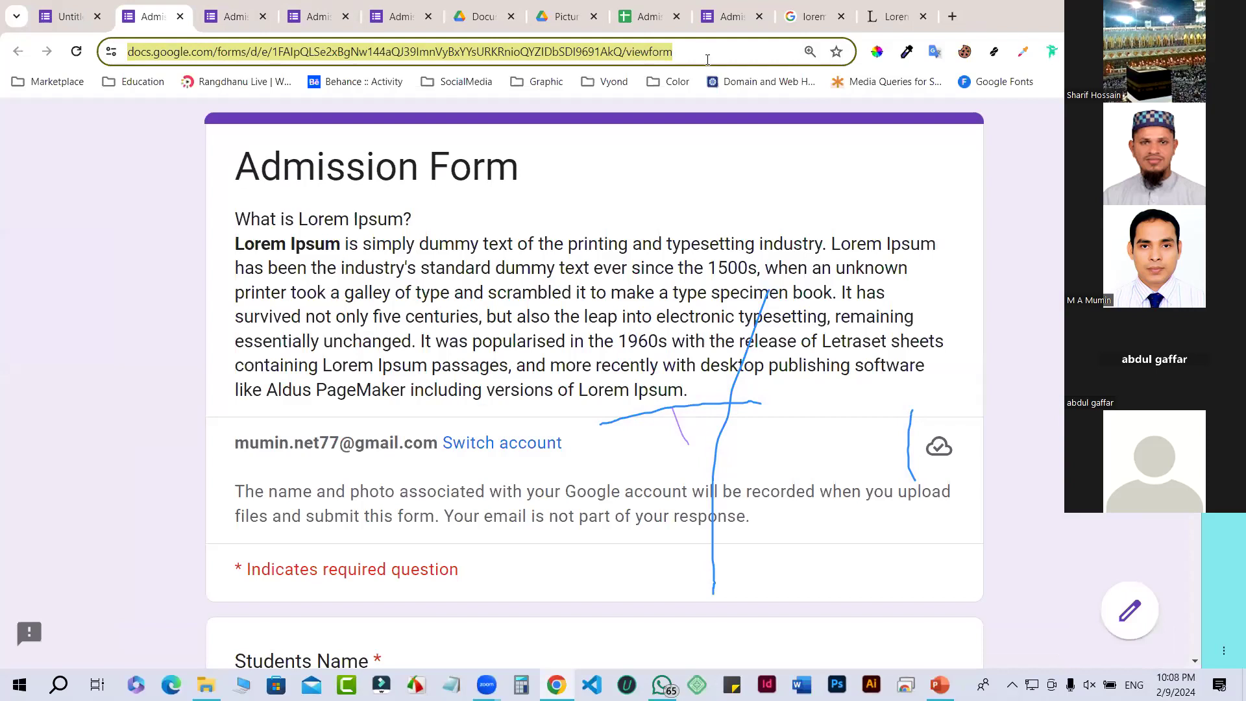
pyautogui.hotkey('ctrl', 'shift', 'n')
pyautogui.hotkey('ctrl', 'v')
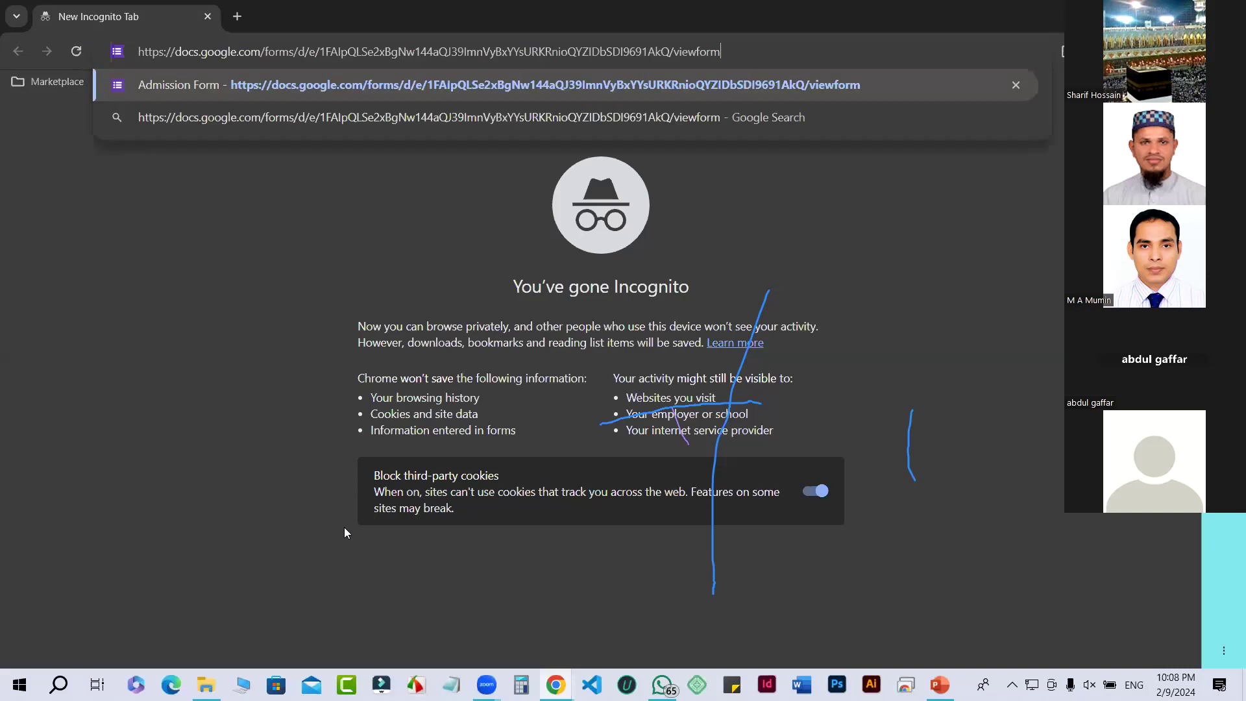
pyautogui.press('Return')
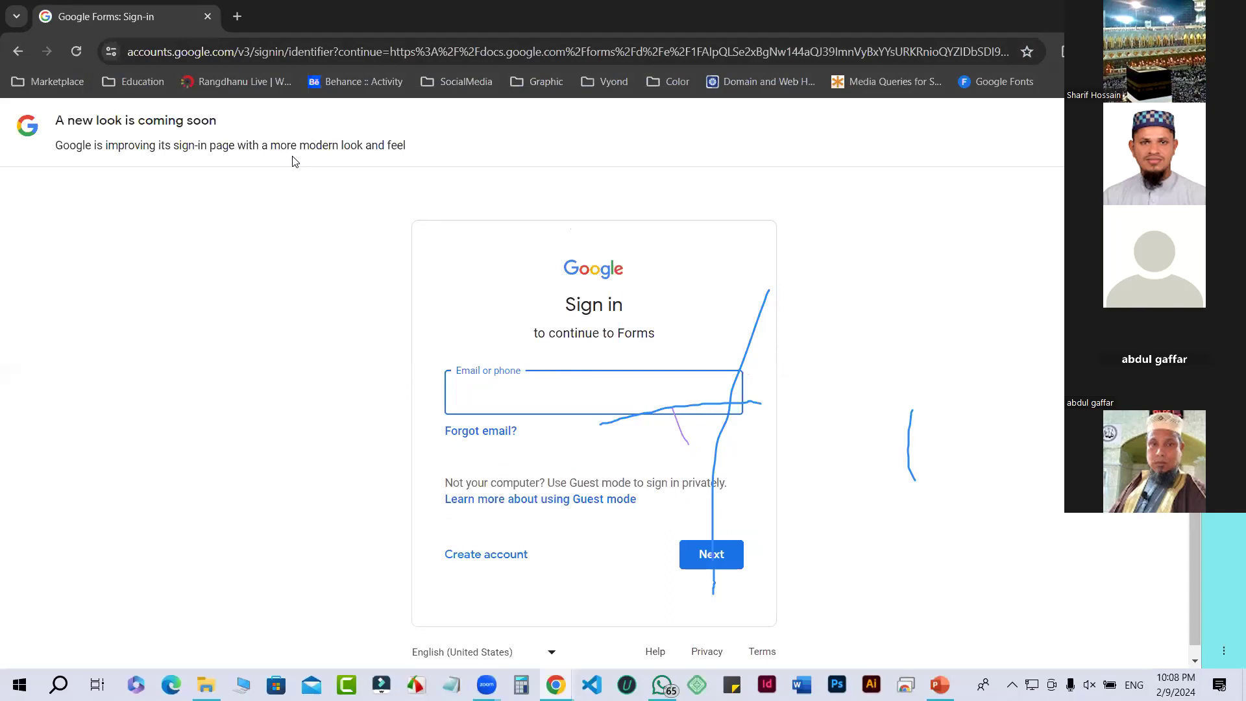
pyautogui.scroll(-1, 498, 357)
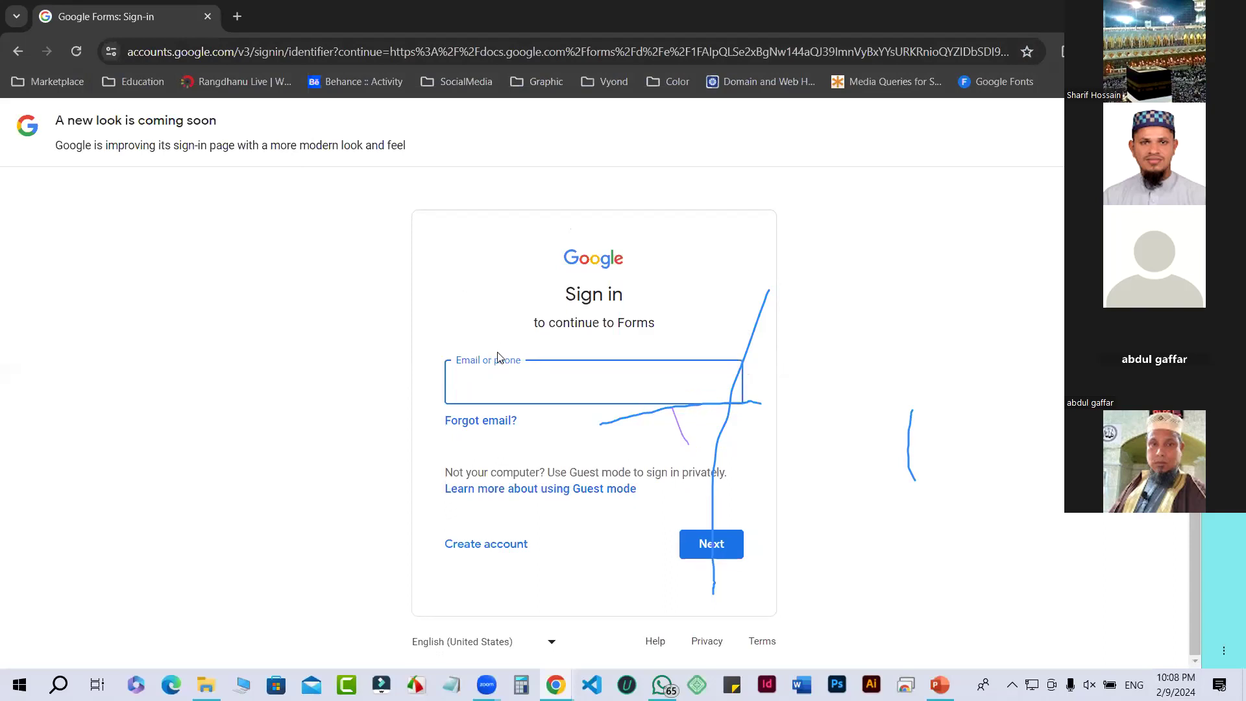
pyautogui.scroll(1, 471, 226)
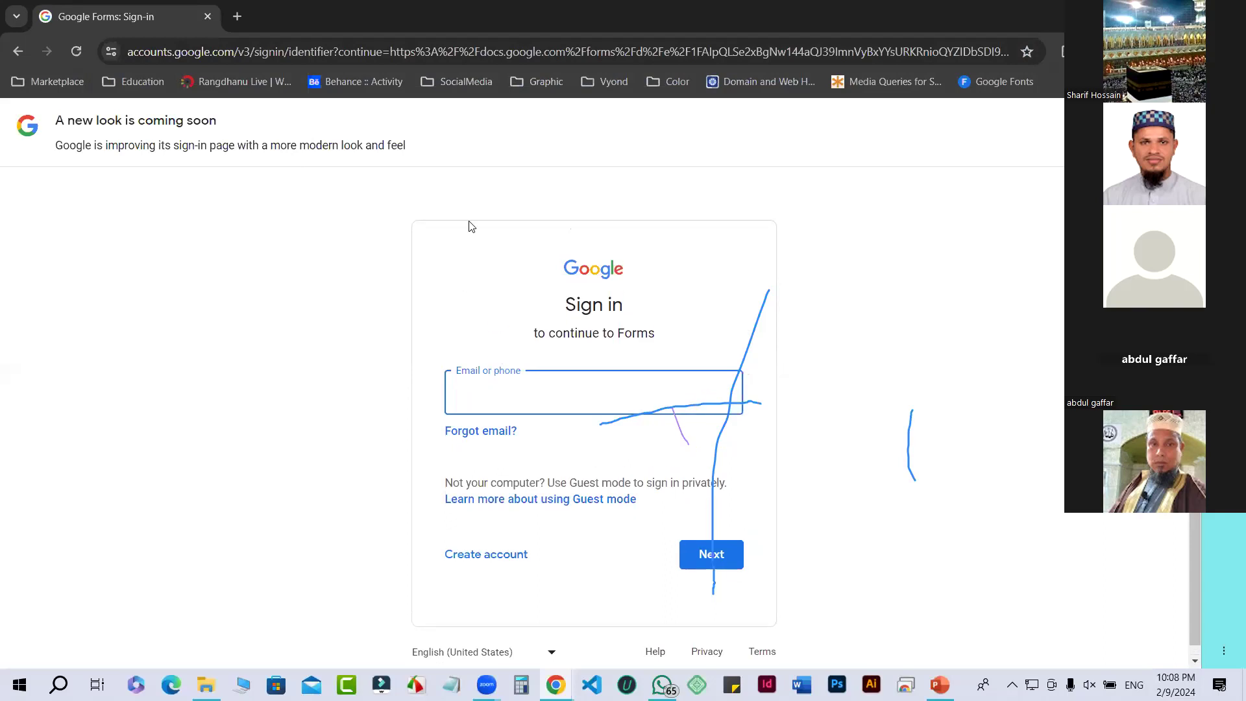
pyautogui.click(208, 16)
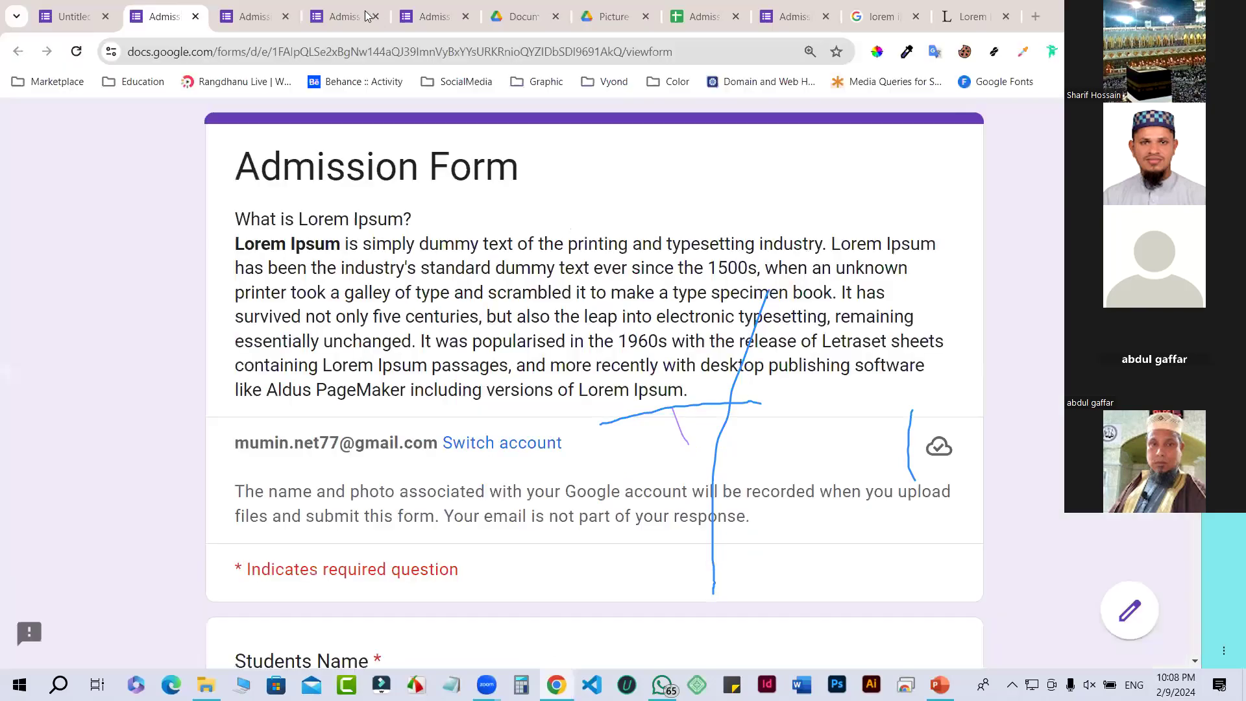
# Step: Close two extra Admission Form tabs, including the pre-fill page, and look over the remaining respondent form up to its title
pyautogui.click(276, 18)
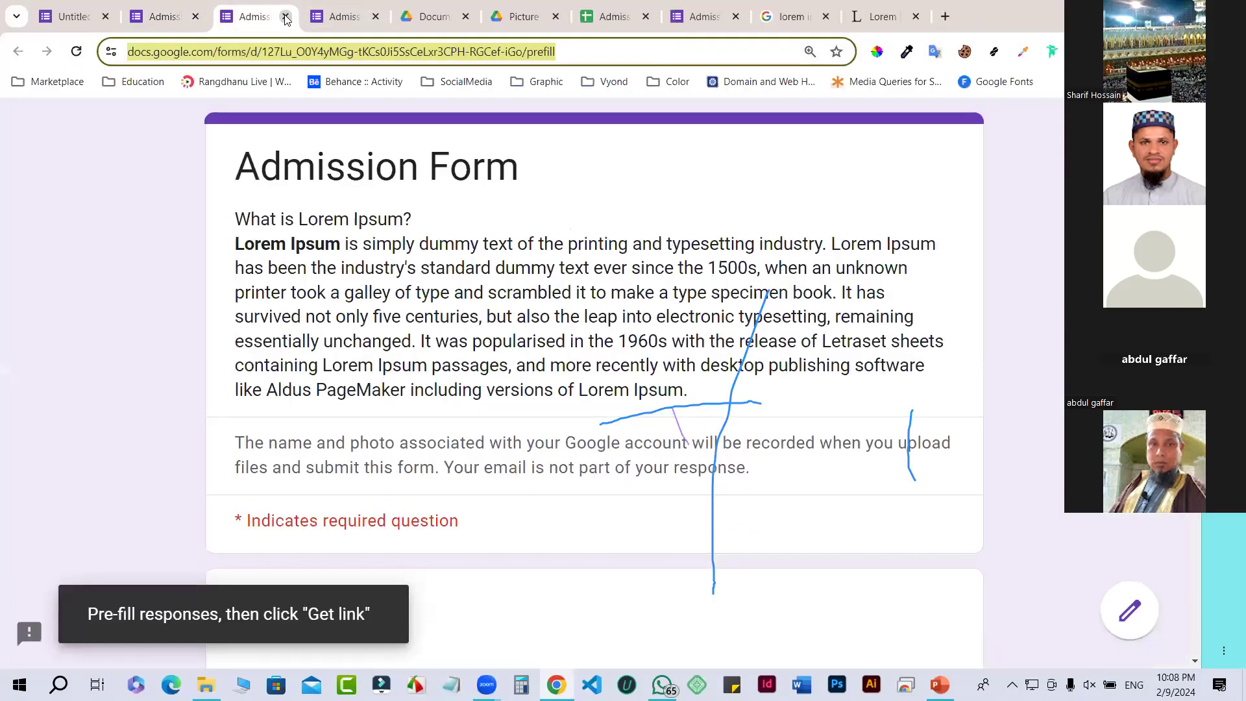
pyautogui.click(286, 17)
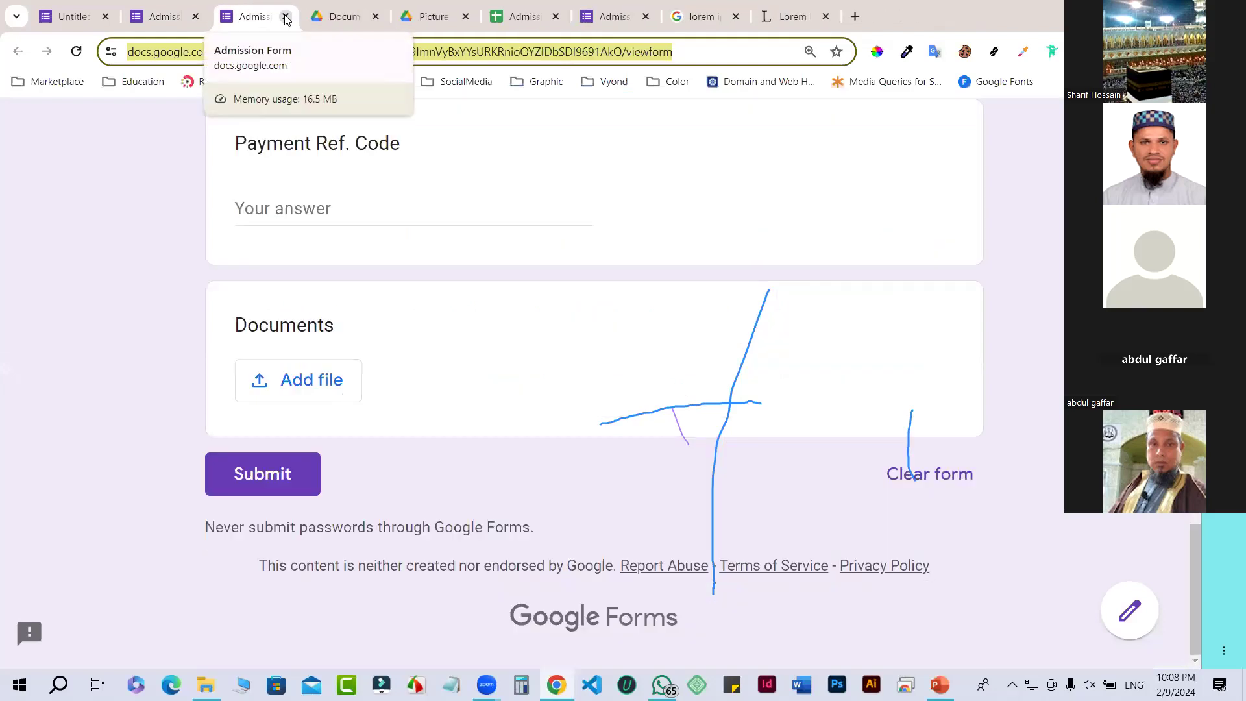
pyautogui.scroll(1, 461, 312)
pyautogui.scroll(15, 460, 312)
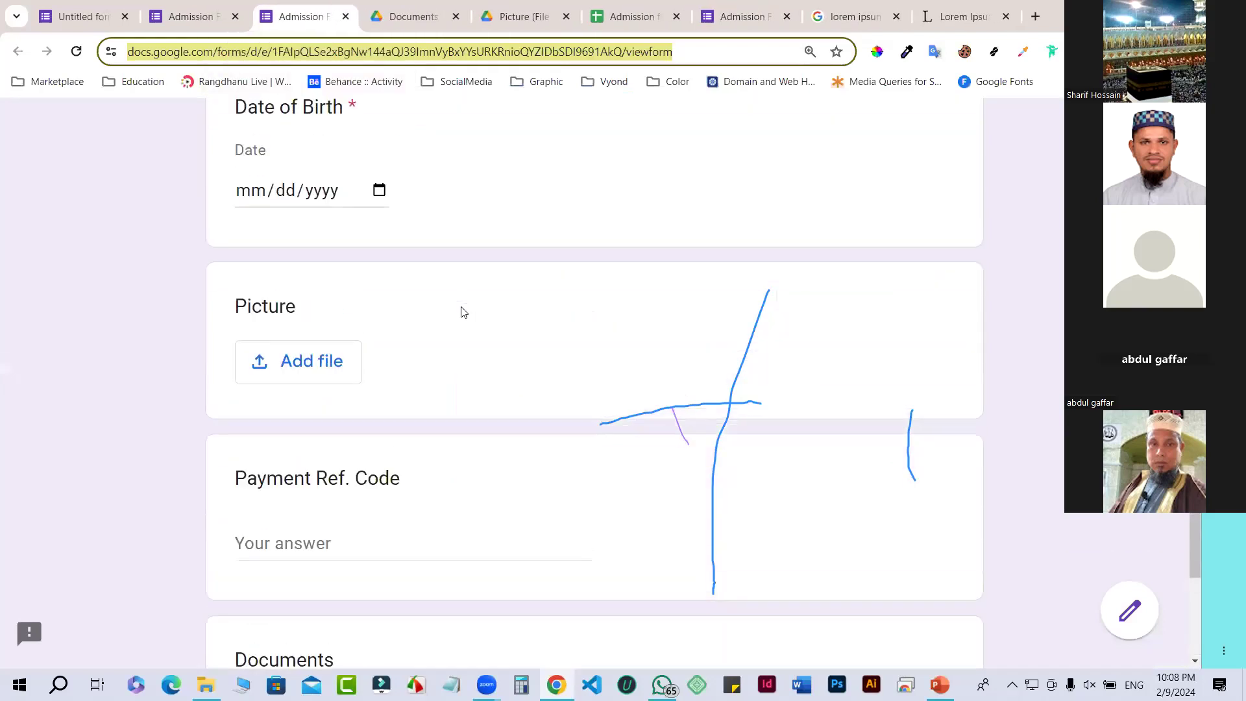
pyautogui.scroll(4, 461, 313)
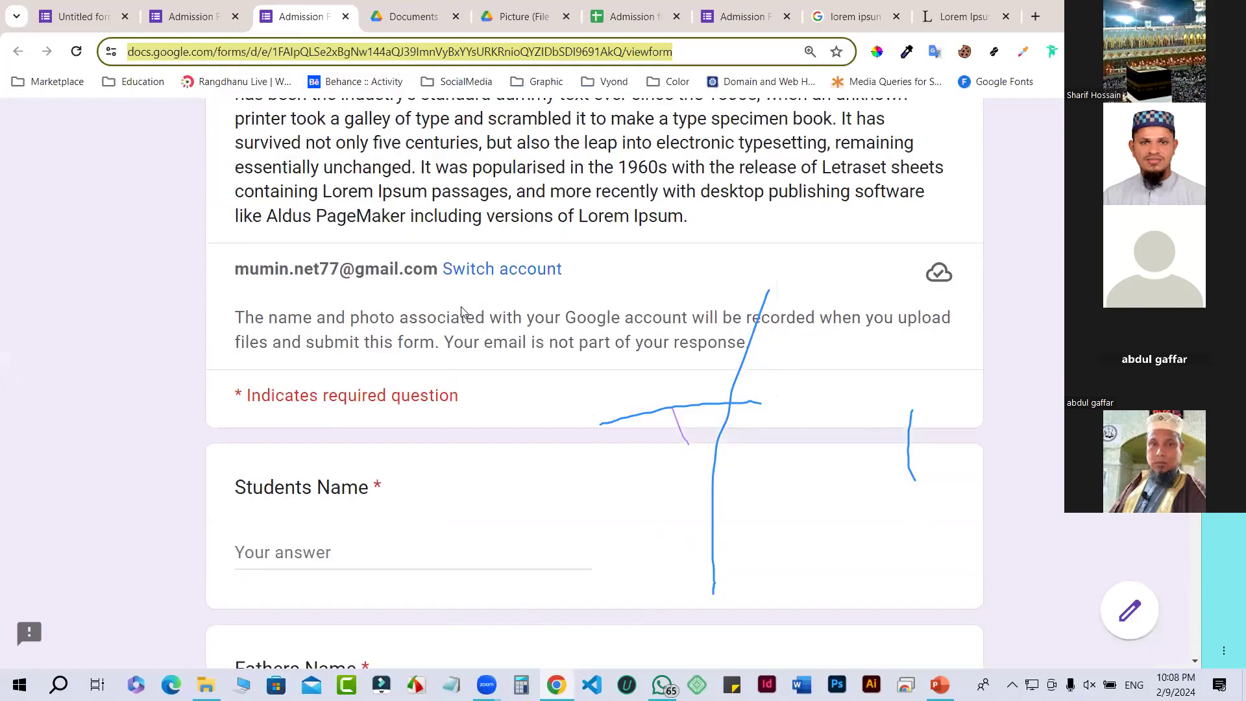
pyautogui.click(731, 52)
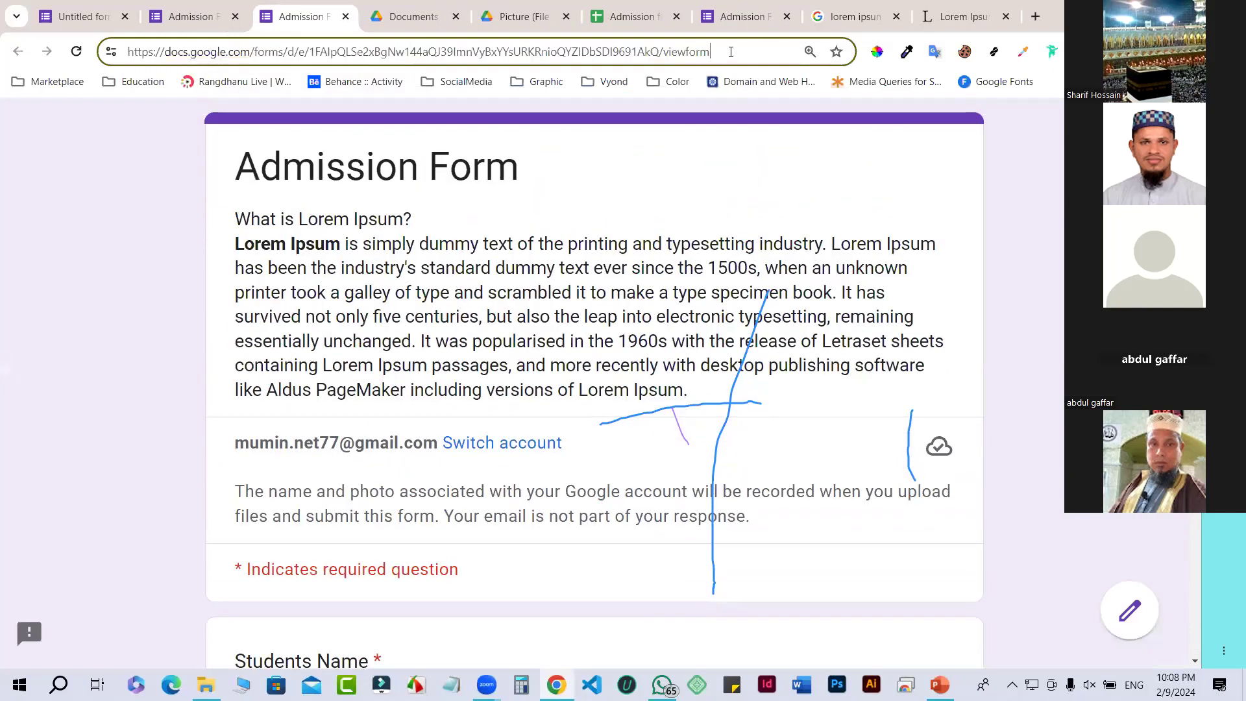
pyautogui.click(990, 196)
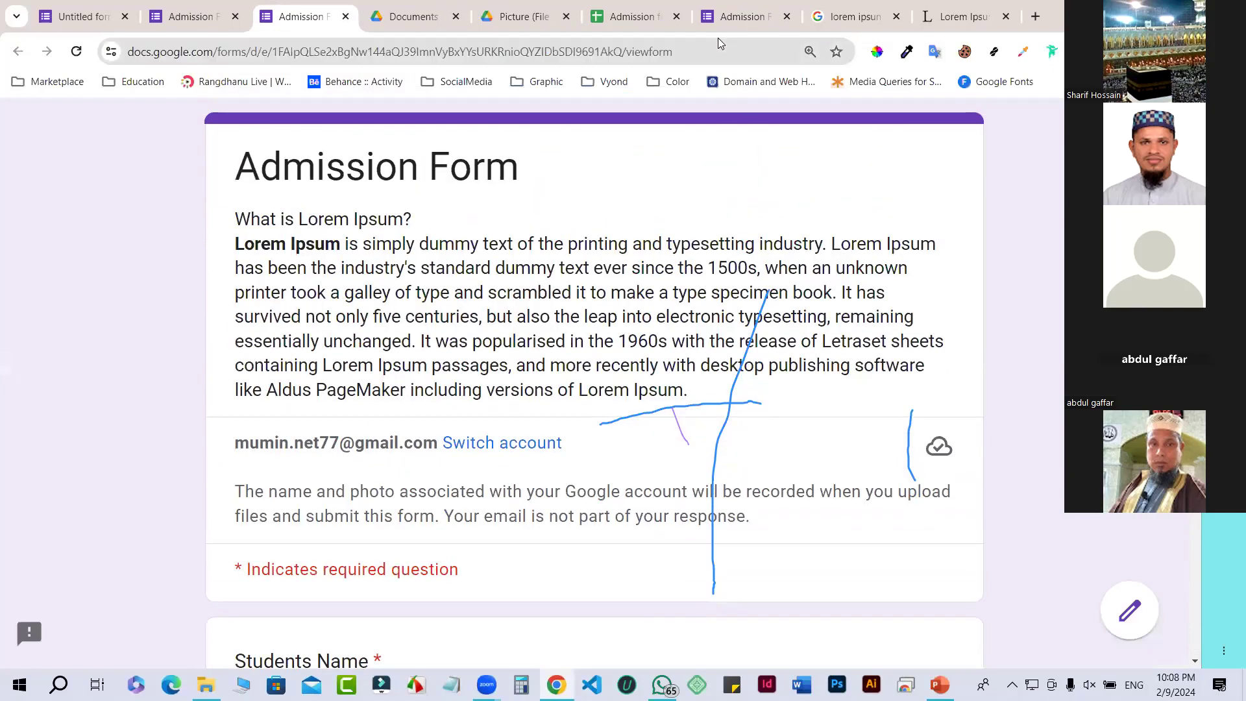
# Step: Retest the remaining form tab's link in an incognito window, close it and switch to the Admission form (Responses) spreadsheet
pyautogui.click(724, 52)
pyautogui.hotkey('ctrl', 'c')
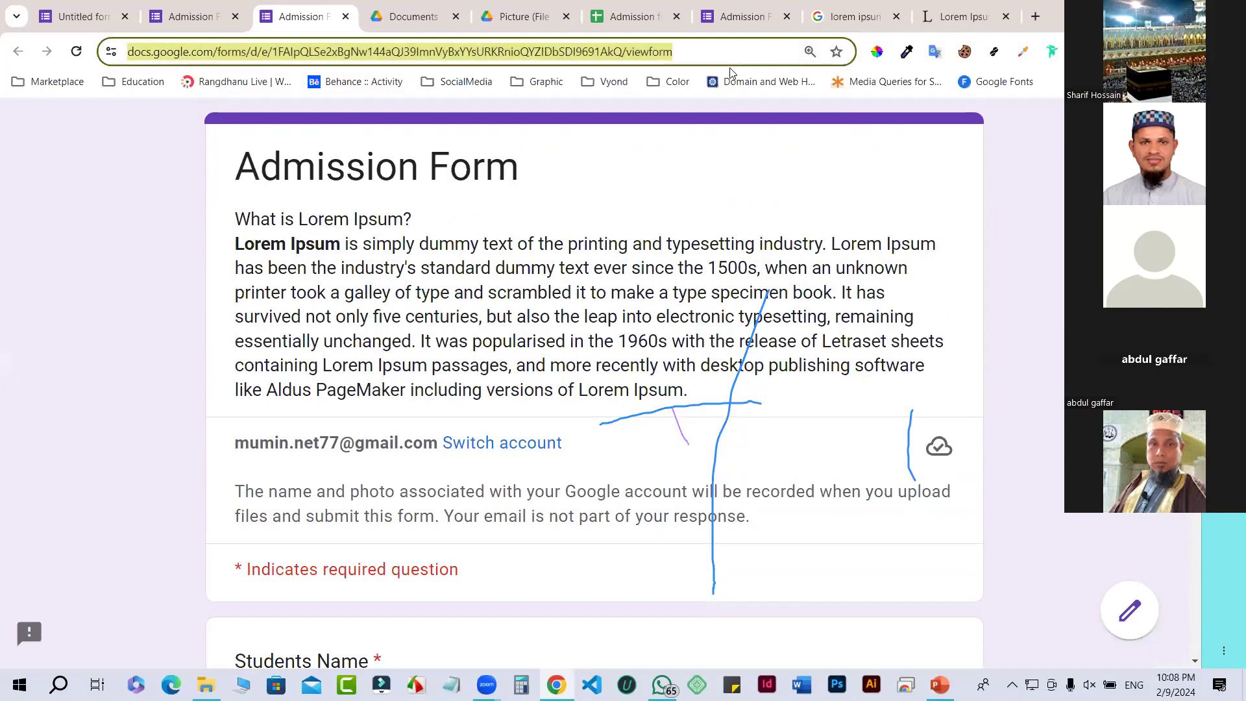
pyautogui.hotkey('ctrl', 'shift', 'n')
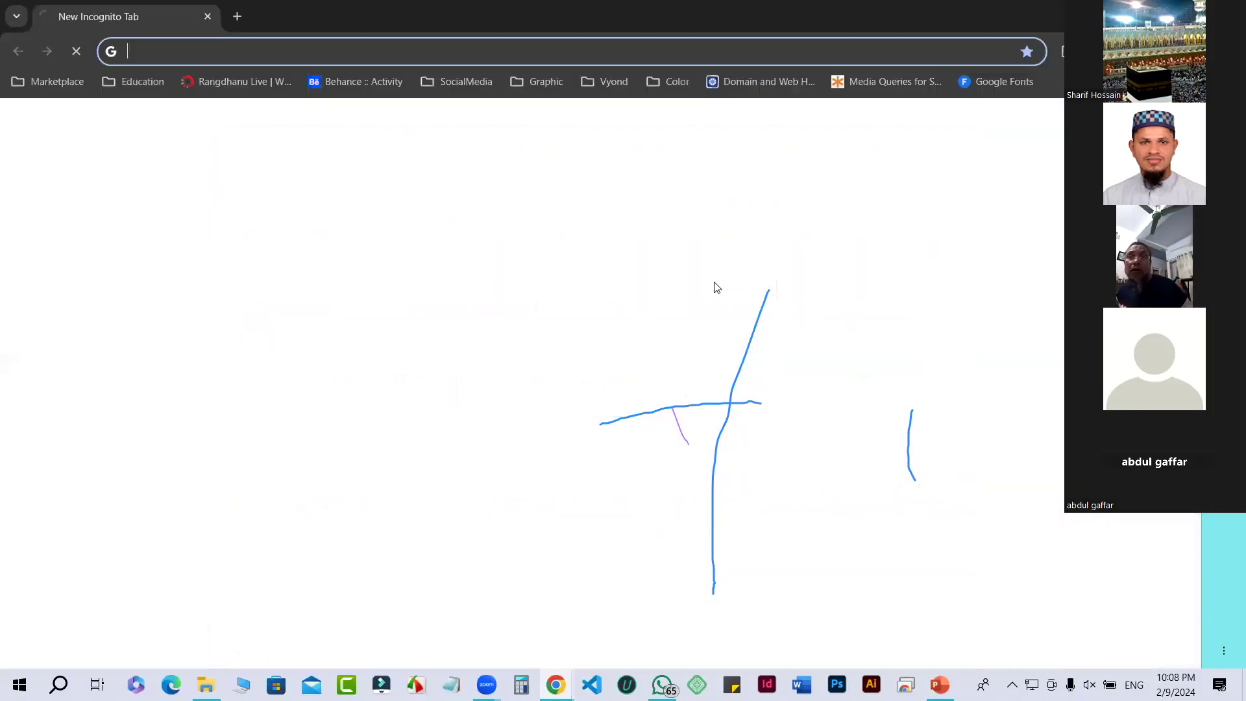
pyautogui.hotkey('ctrl', 'v')
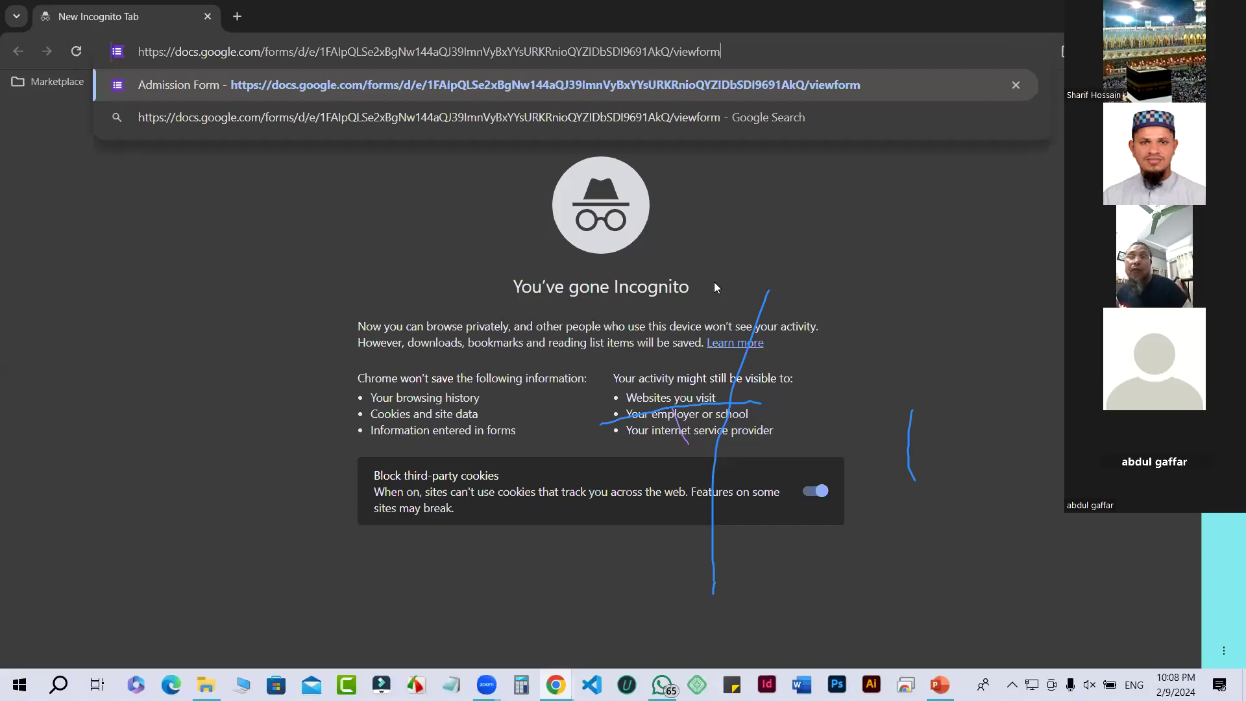
pyautogui.press('Return')
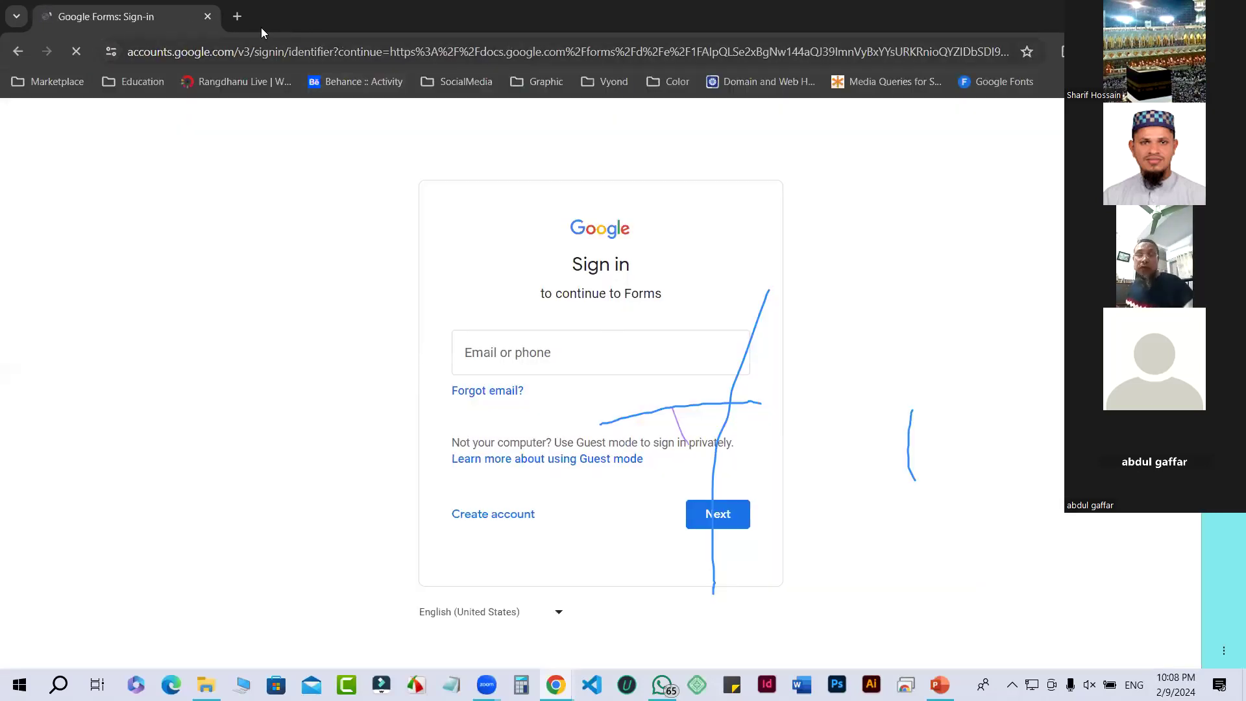
pyautogui.hotkey('ctrl', 'w')
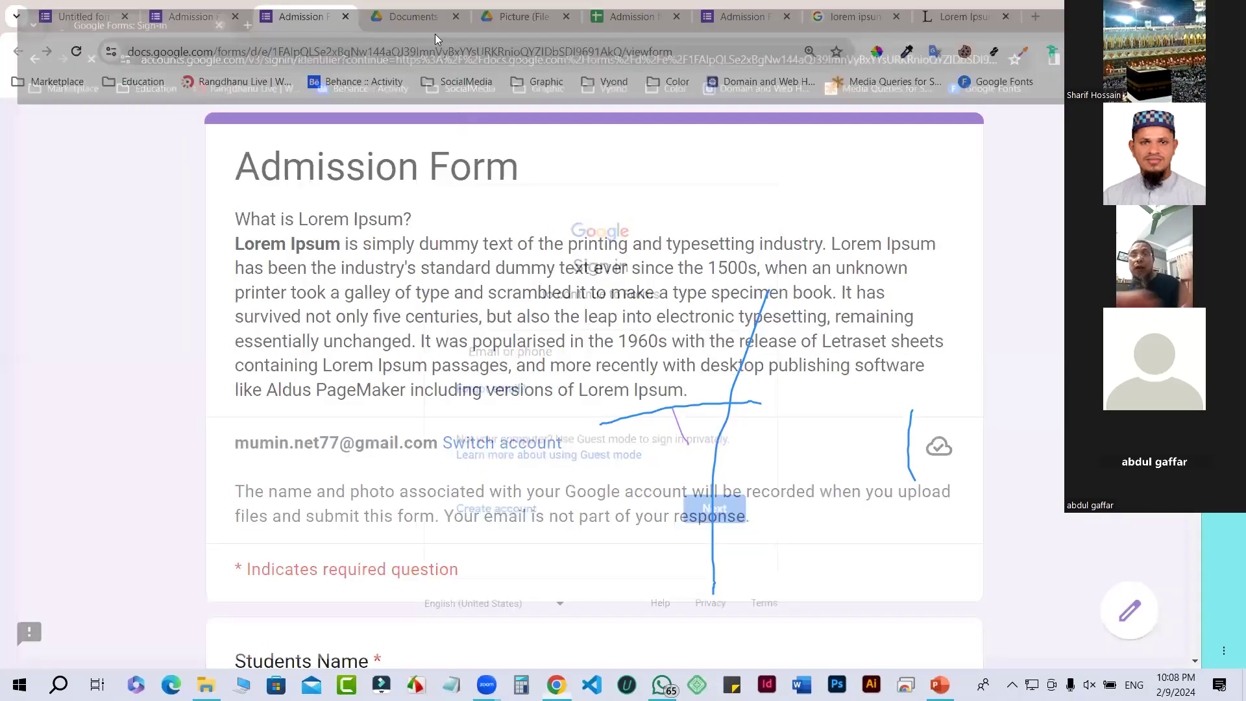
pyautogui.click(626, 16)
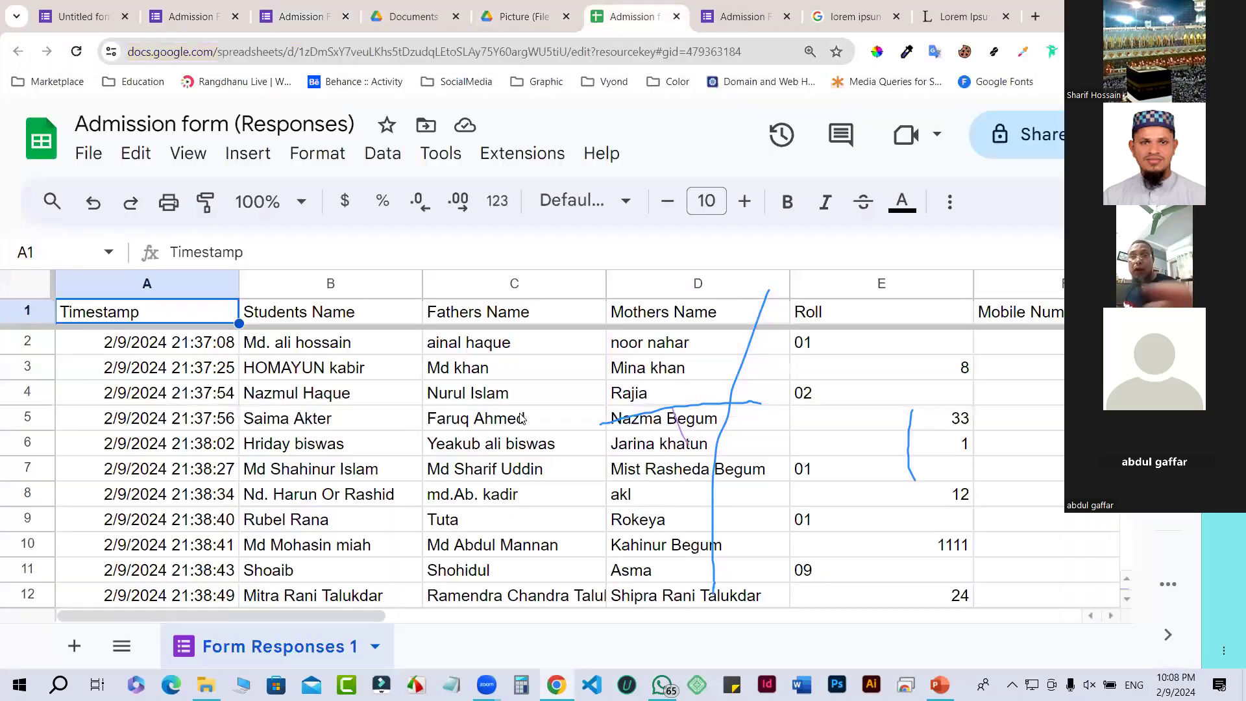
# Step: Look through the Admission form (Responses) spreadsheet down to its newest submissions
pyautogui.scroll(-10, 488, 449)
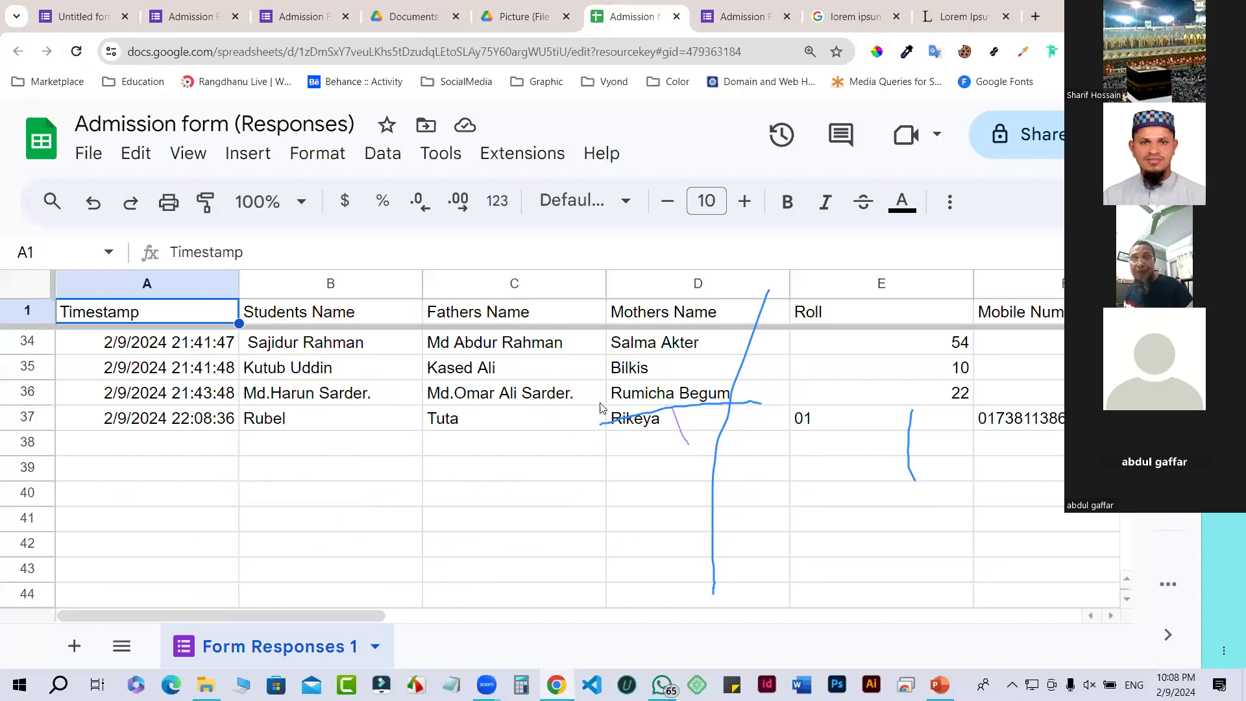
pyautogui.scroll(-3, 719, 510)
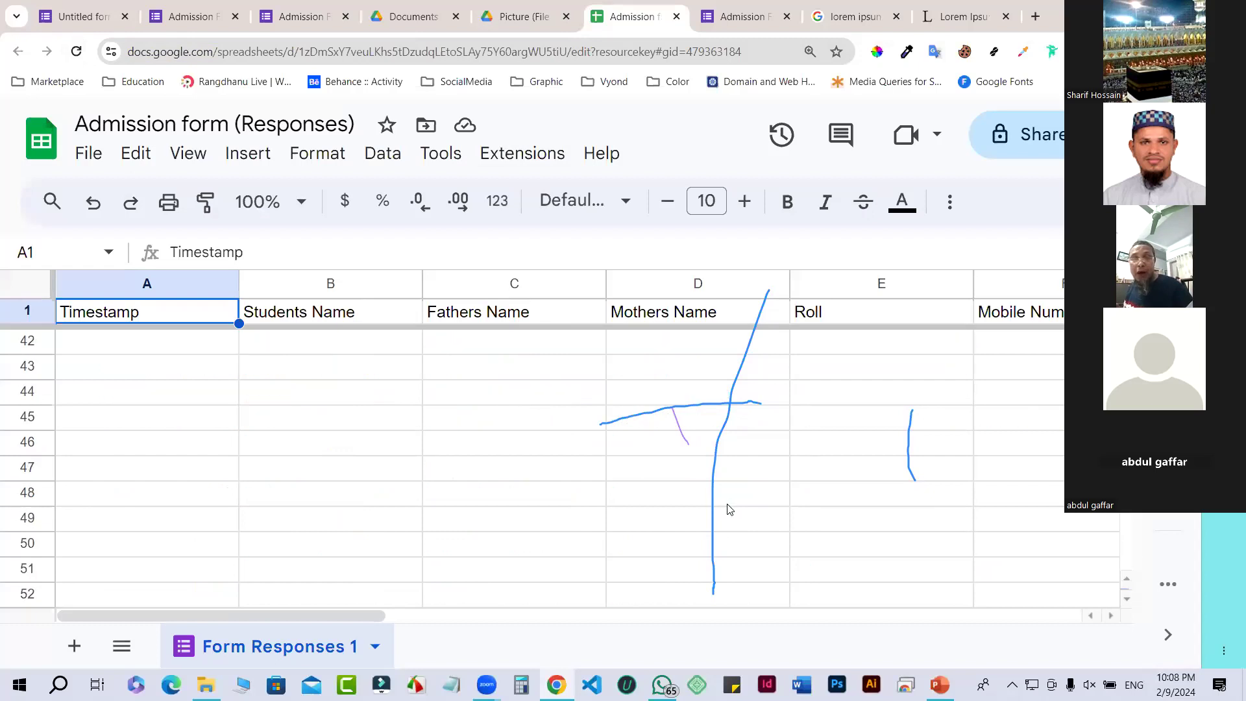
pyautogui.scroll(4, 726, 509)
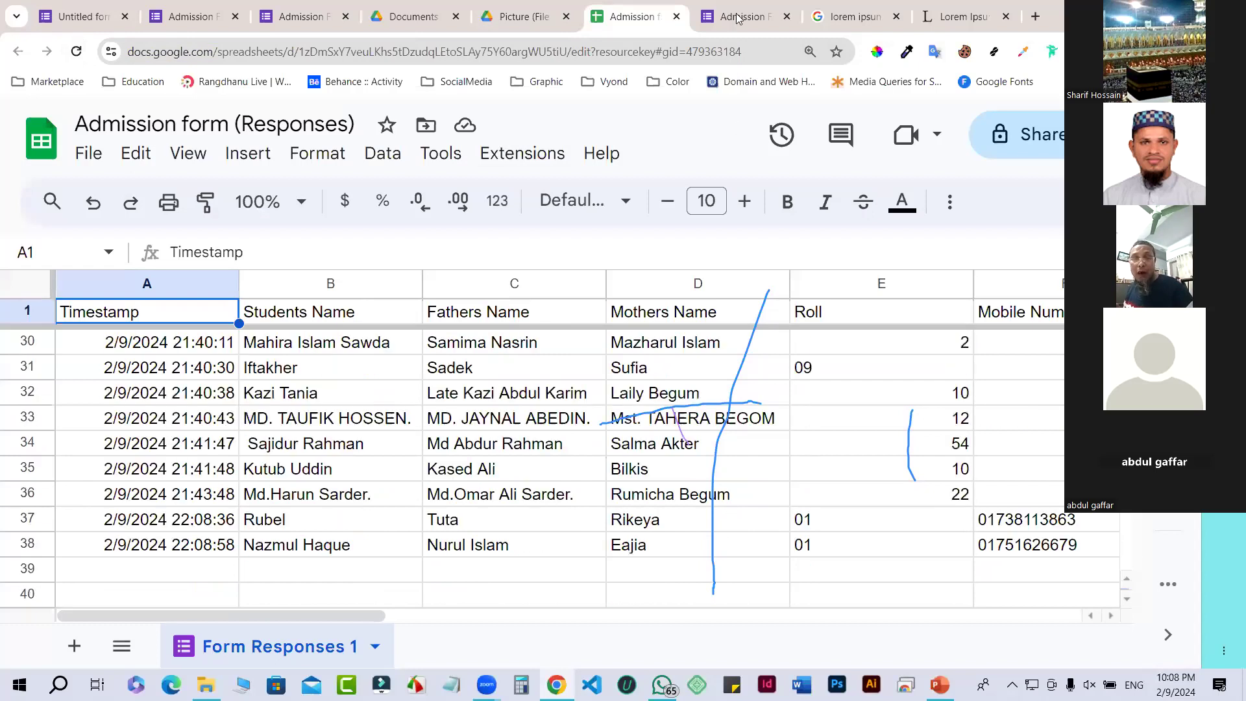
# Step: Close the extra Admission Form tab beside the spreadsheet, the lorem ipsum search tab and the Lorem Ipsum website tab
pyautogui.click(779, 20)
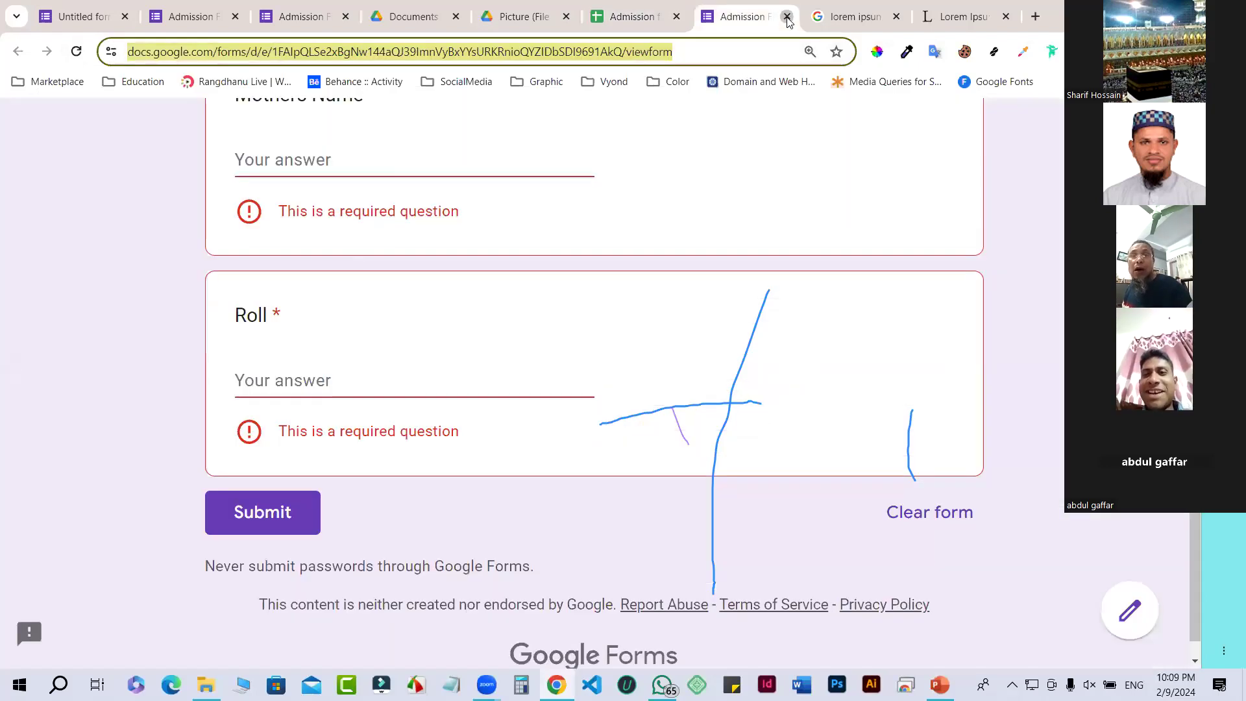
pyautogui.click(787, 18)
pyautogui.hotkey('ctrl', 'w')
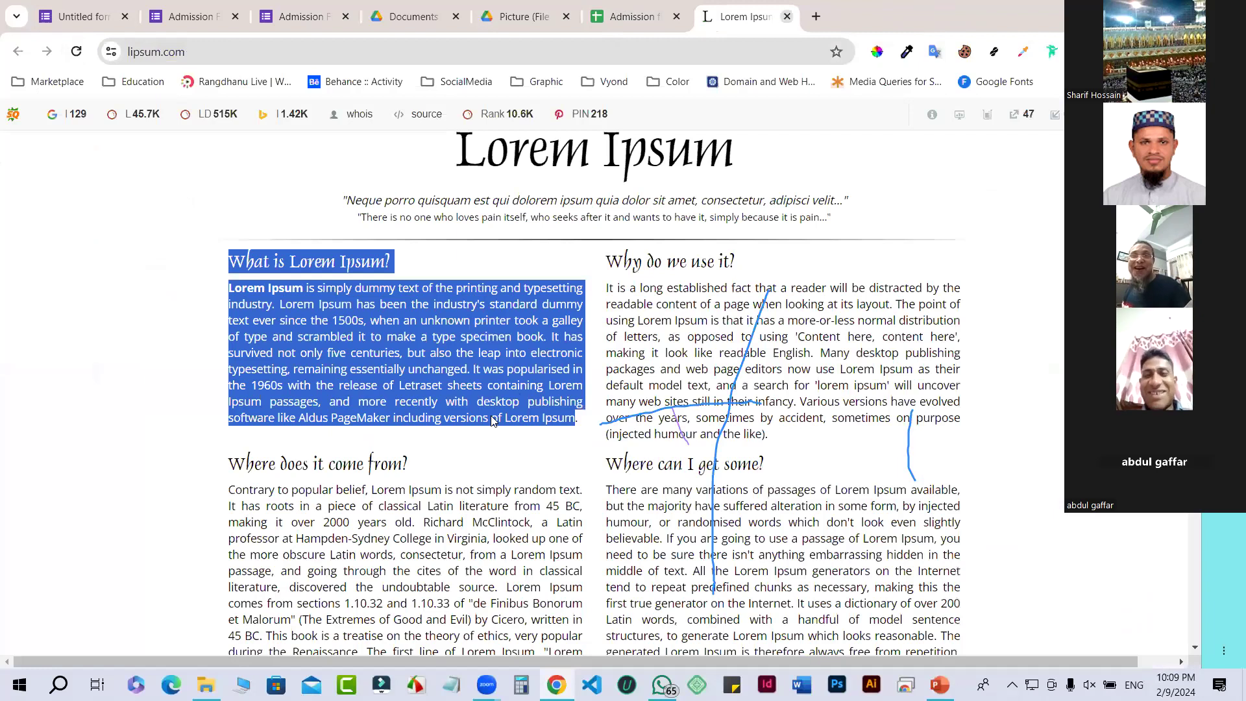
pyautogui.hotkey('ctrl', 'w')
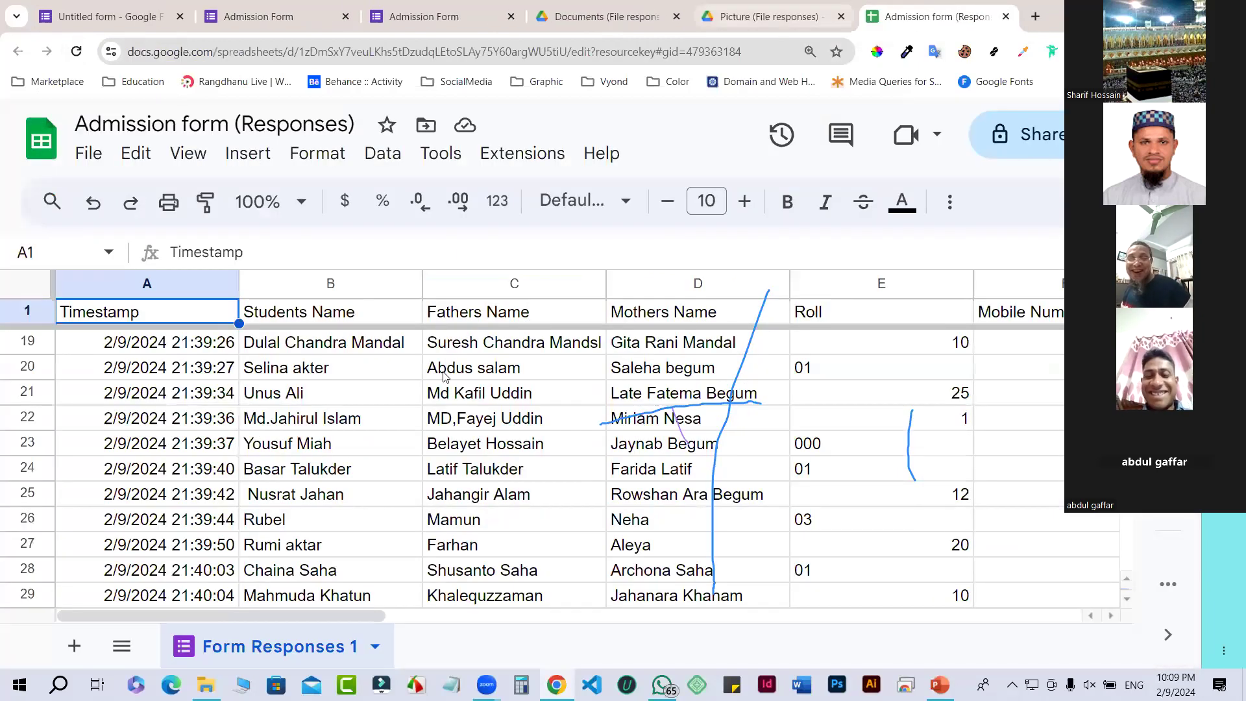
# Step: Check the uploaded files in the Documents and Picture file response folders in Google Drive
pyautogui.hotkey('ctrl', '4')
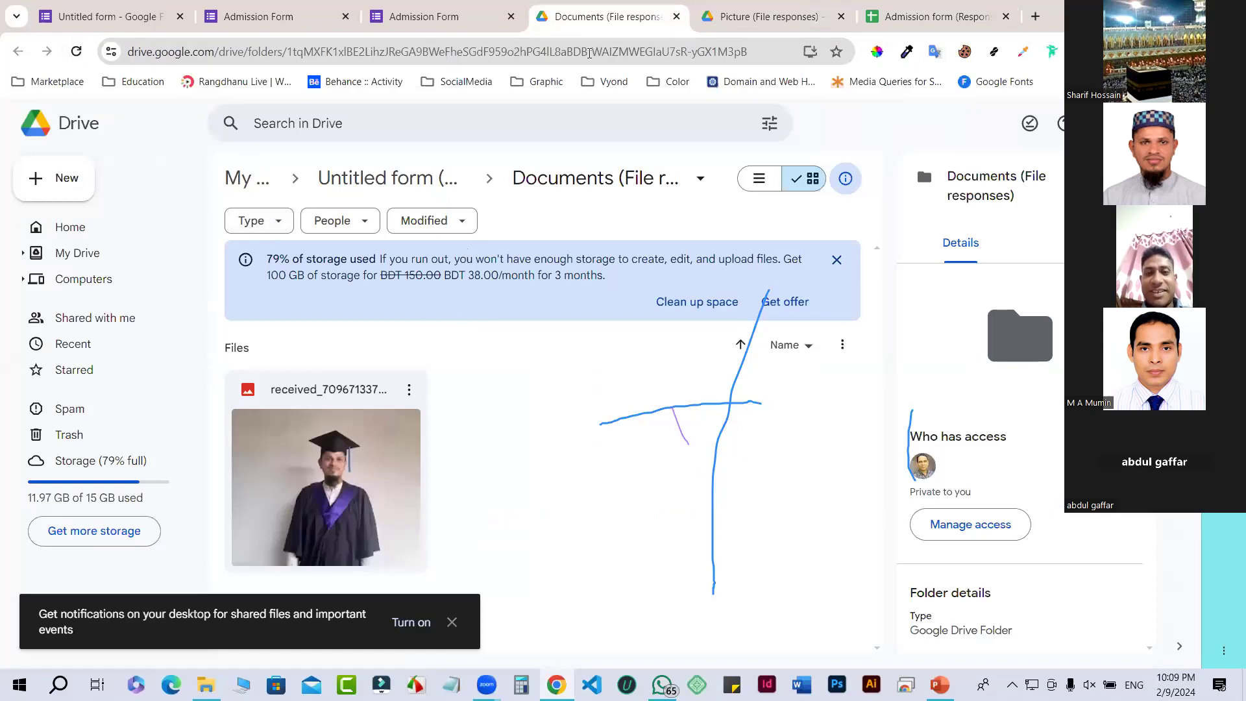
pyautogui.click(757, 20)
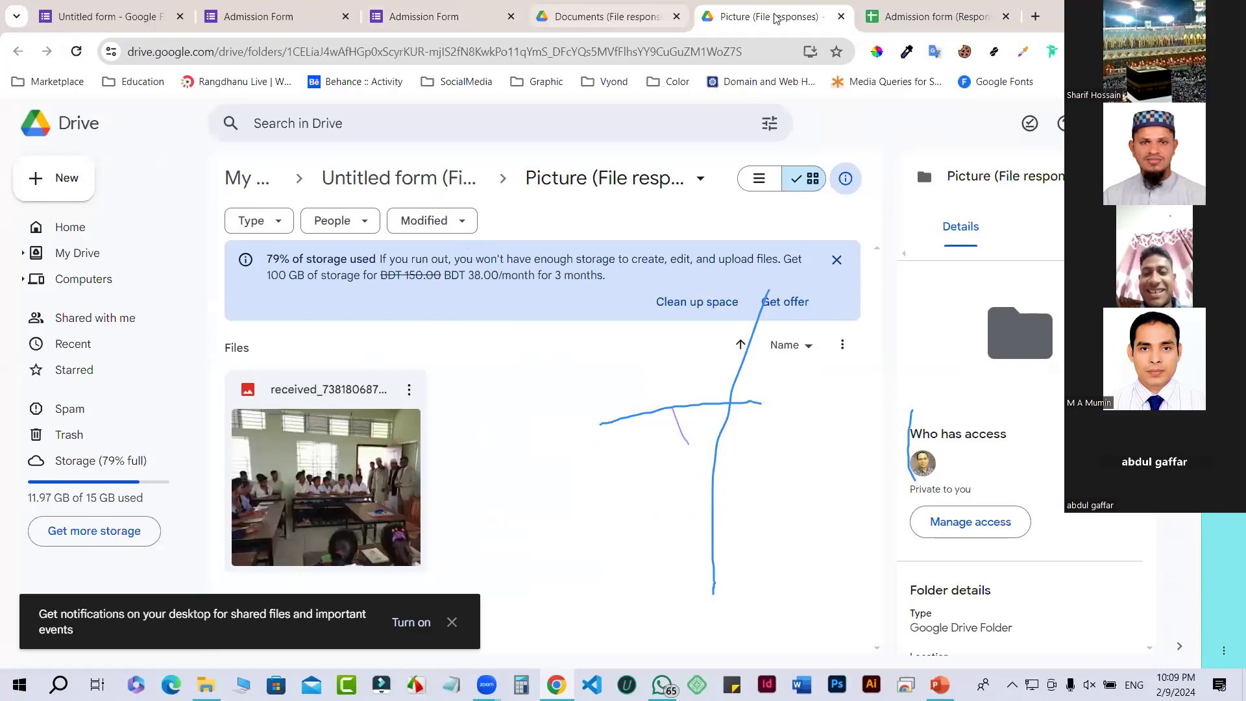
pyautogui.click(636, 17)
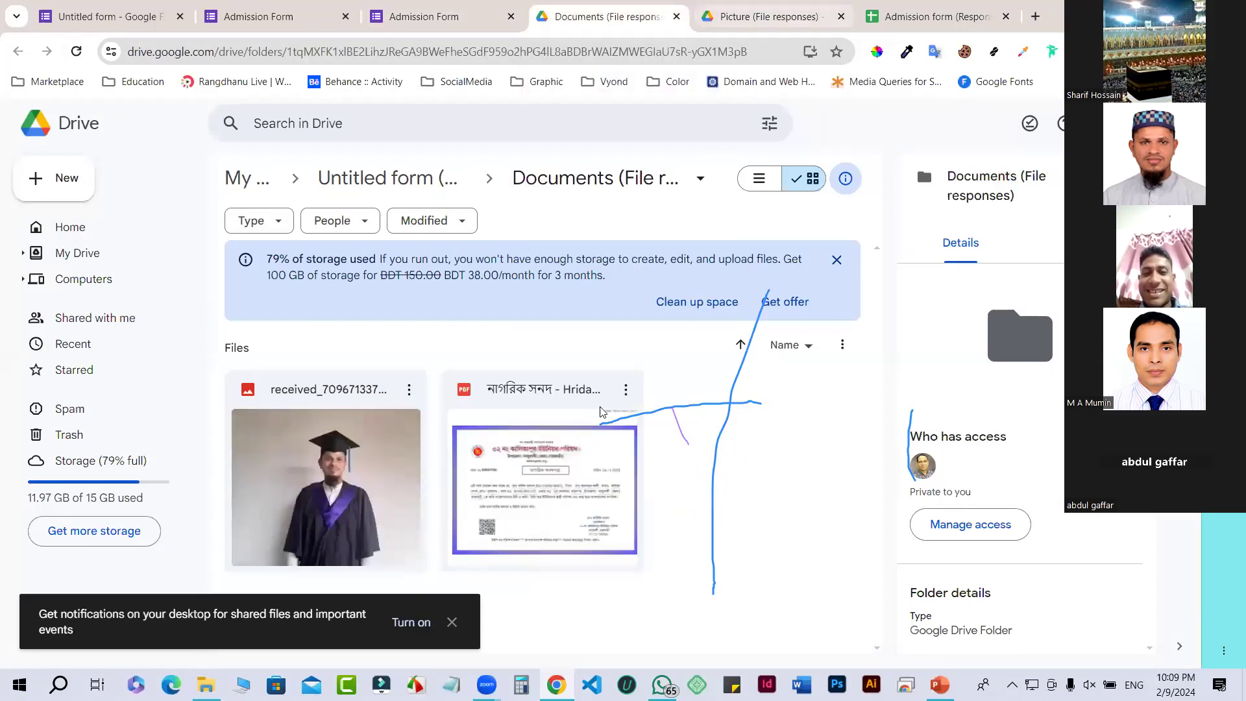
pyautogui.click(746, 19)
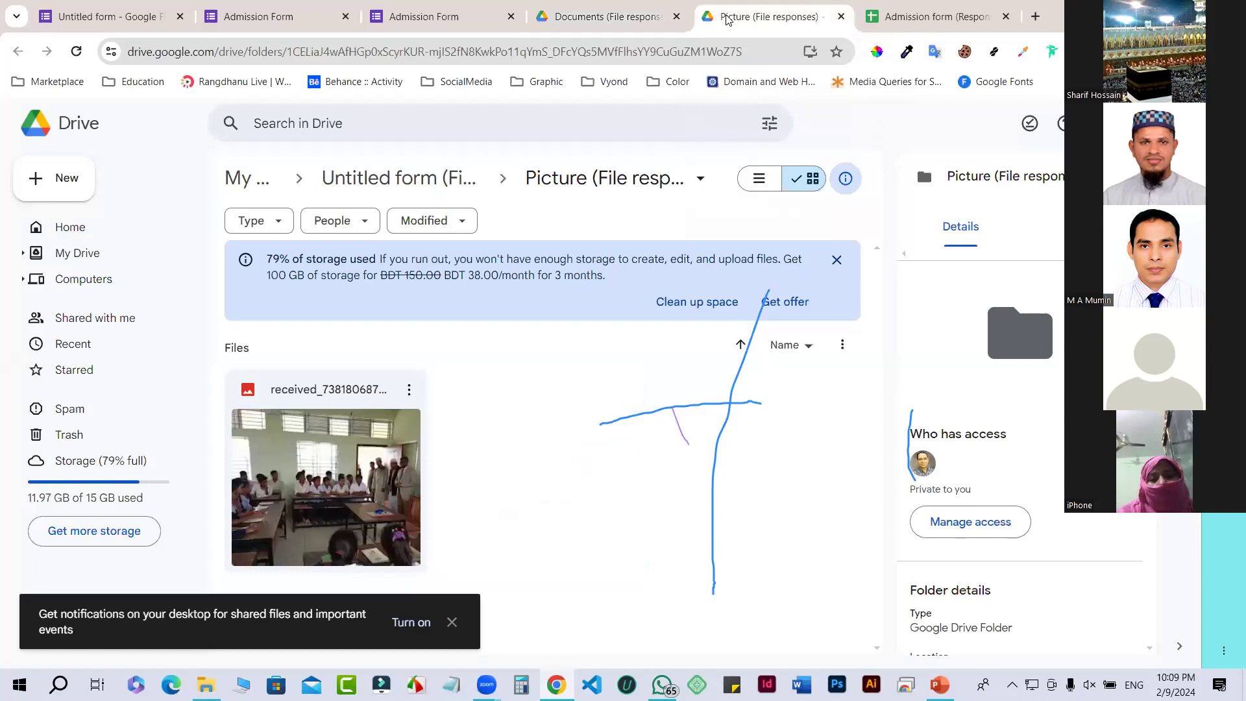
# Step: Compare the respondent view of the Admission Form with the form editor, finishing in the editor
pyautogui.click(301, 10)
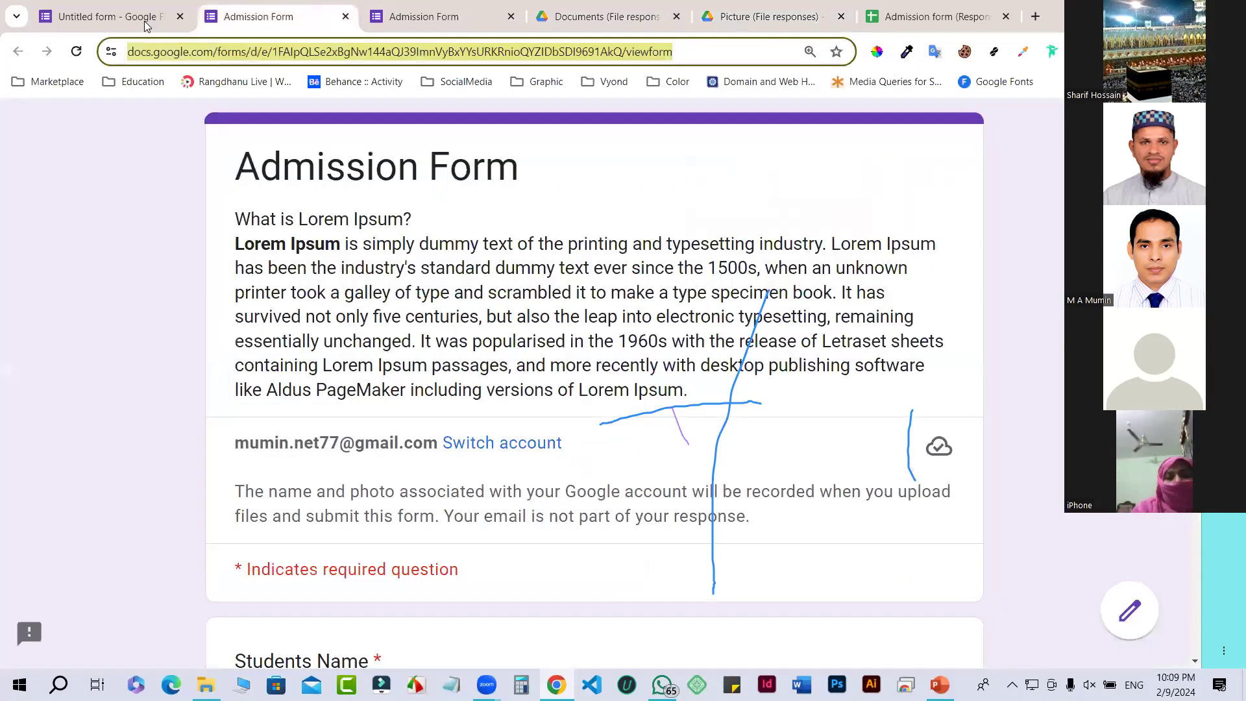
pyautogui.click(128, 19)
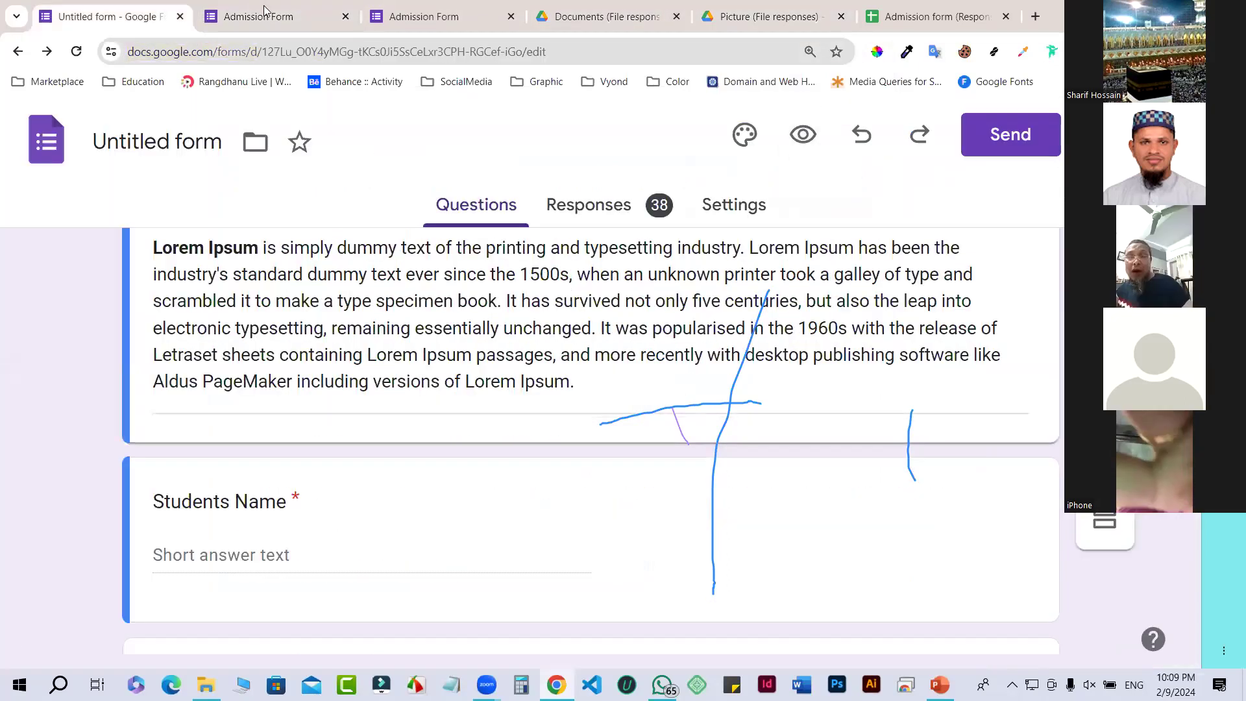
pyautogui.click(300, 22)
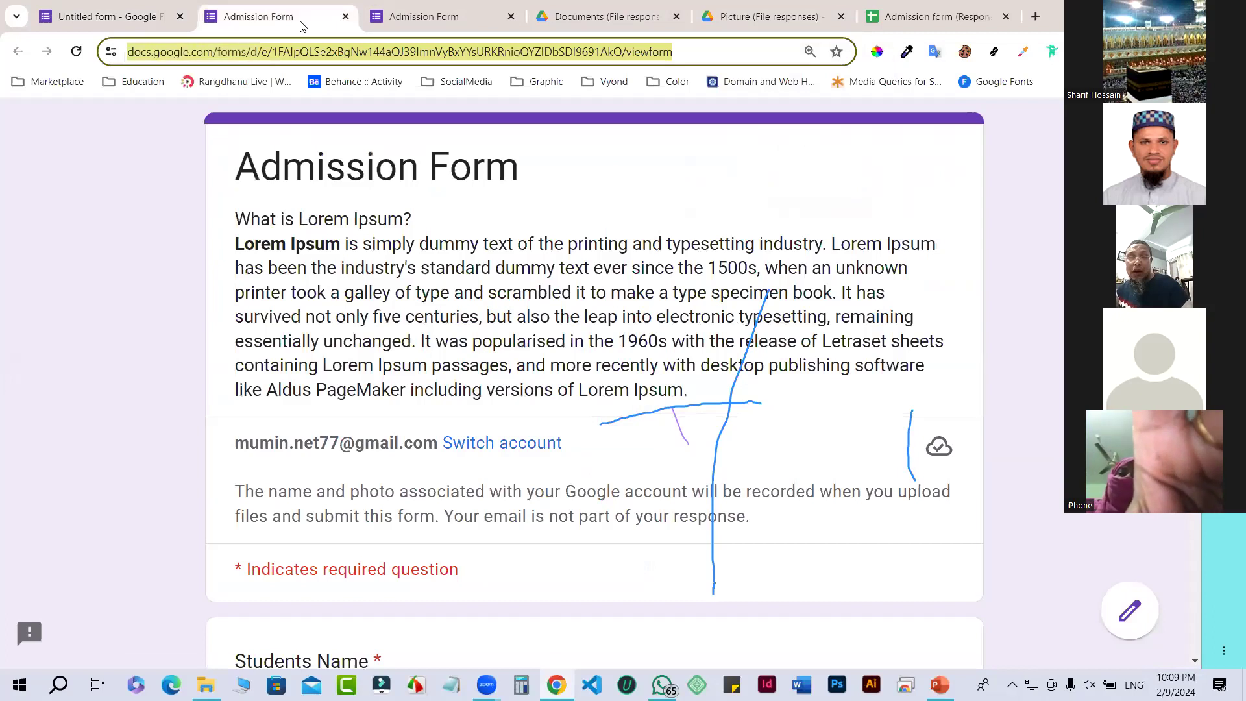
pyautogui.click(131, 17)
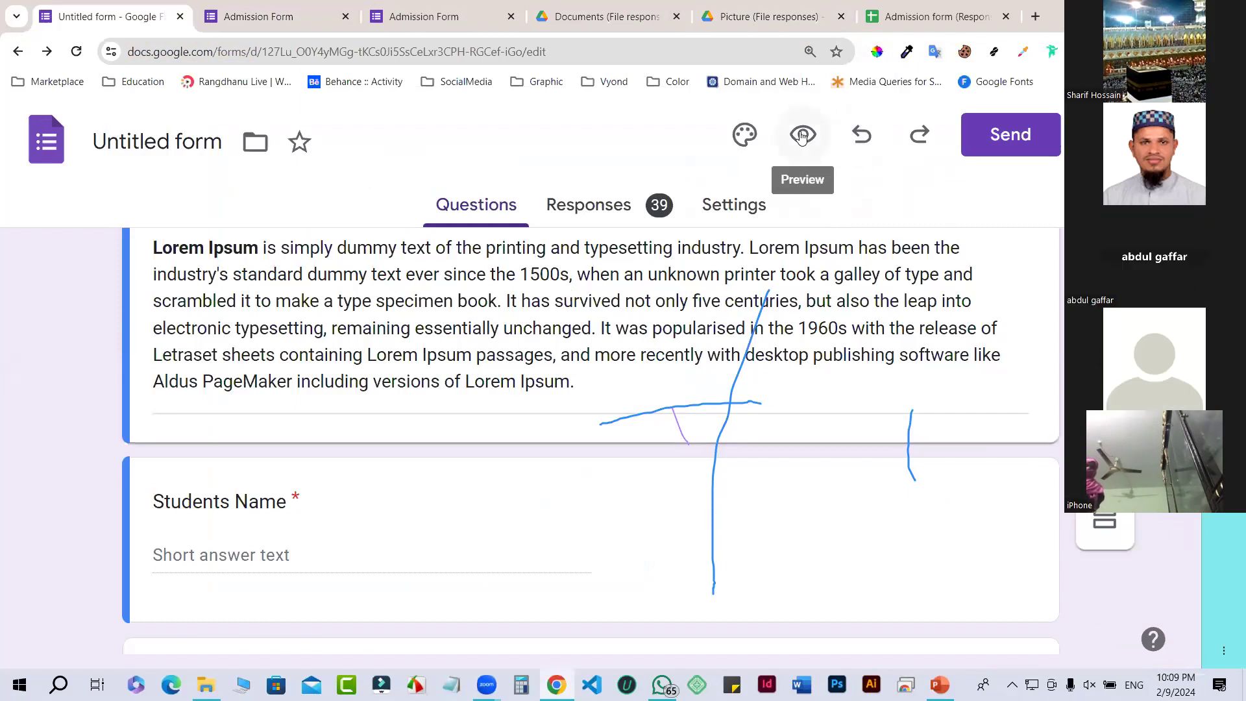
pyautogui.click(293, 20)
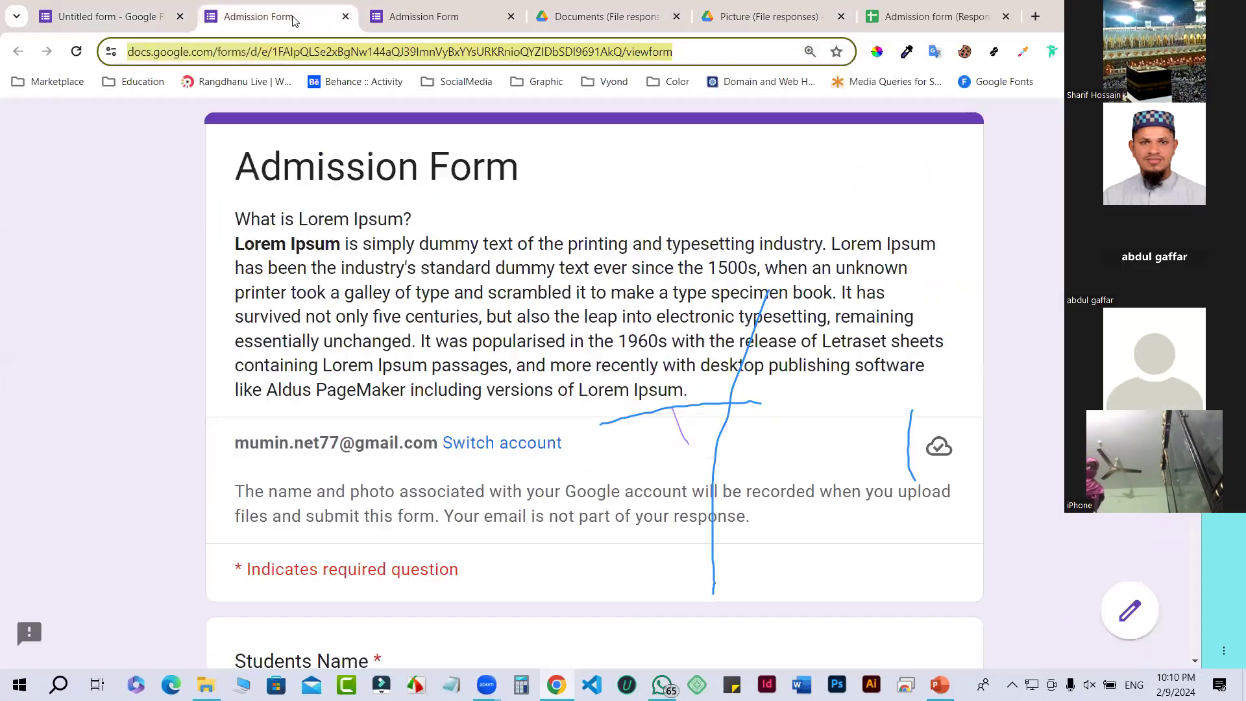
pyautogui.click(136, 20)
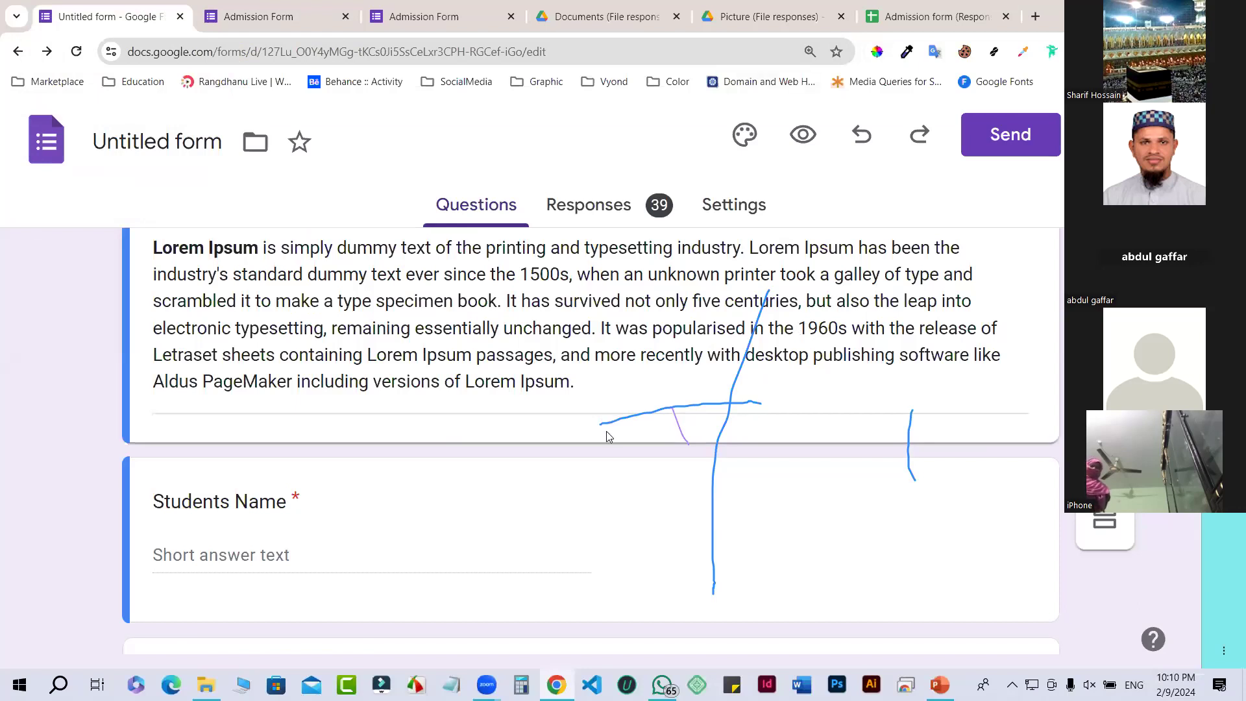
# Step: Review the form's questions in the editor from Students Name through the Documents upload and return to the form title
pyautogui.scroll(-13, 610, 434)
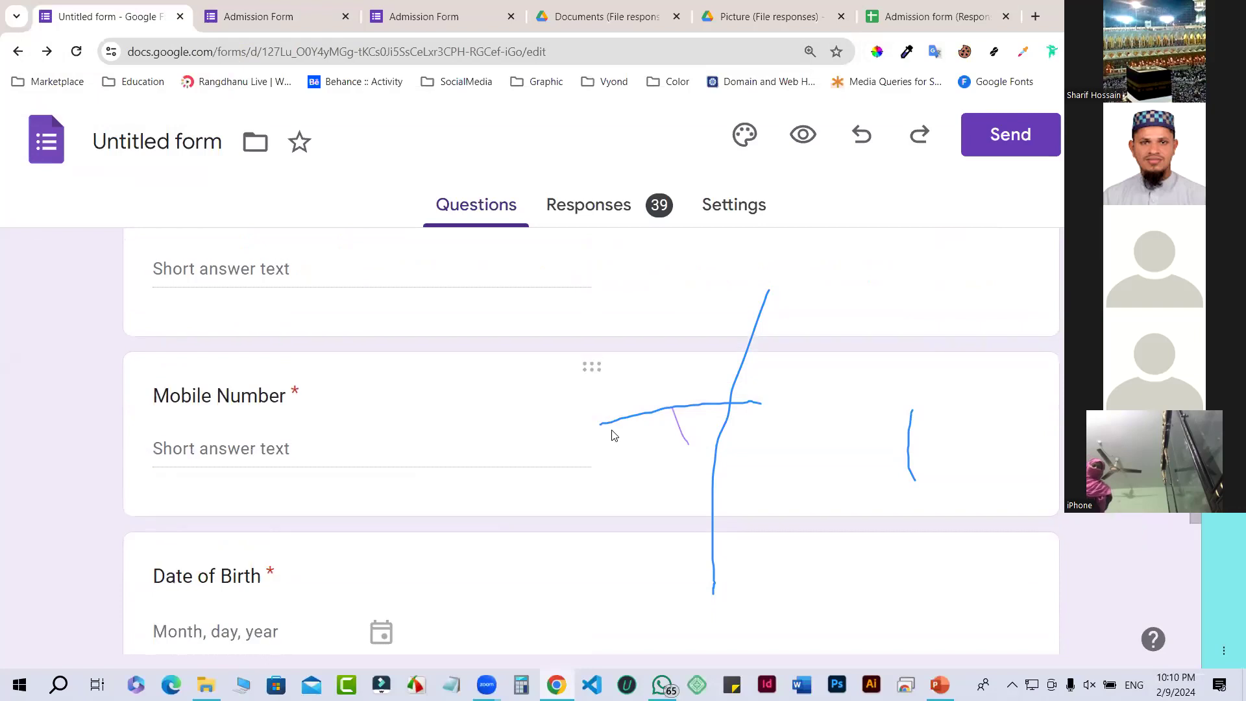
pyautogui.scroll(-6, 612, 435)
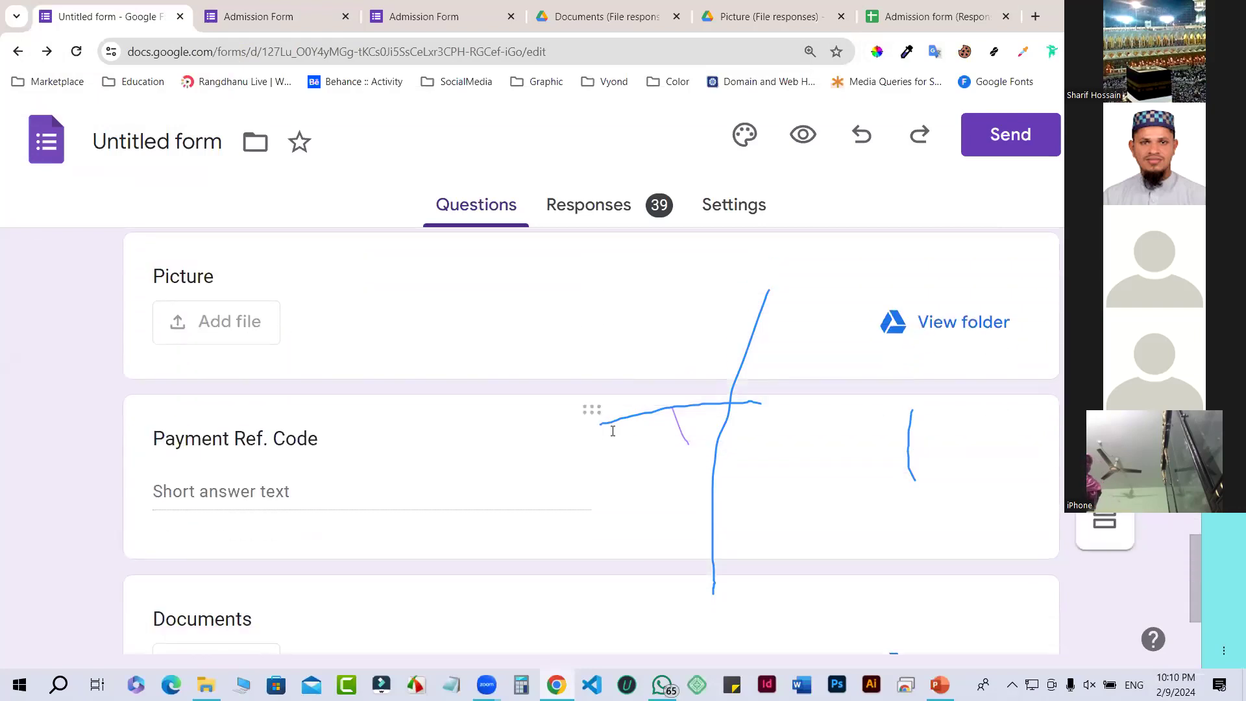
pyautogui.scroll(2, 612, 435)
pyautogui.scroll(1, 612, 436)
pyautogui.scroll(-6, 612, 436)
pyautogui.scroll(12, 612, 441)
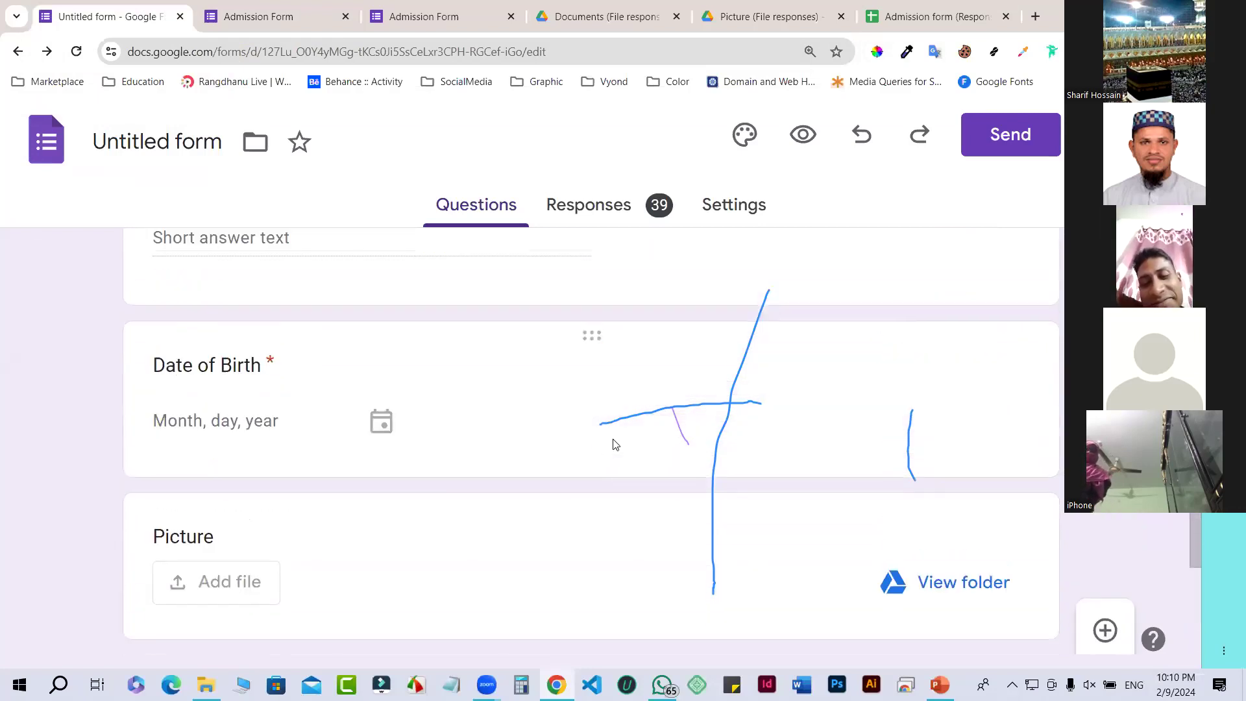
pyautogui.scroll(8, 610, 441)
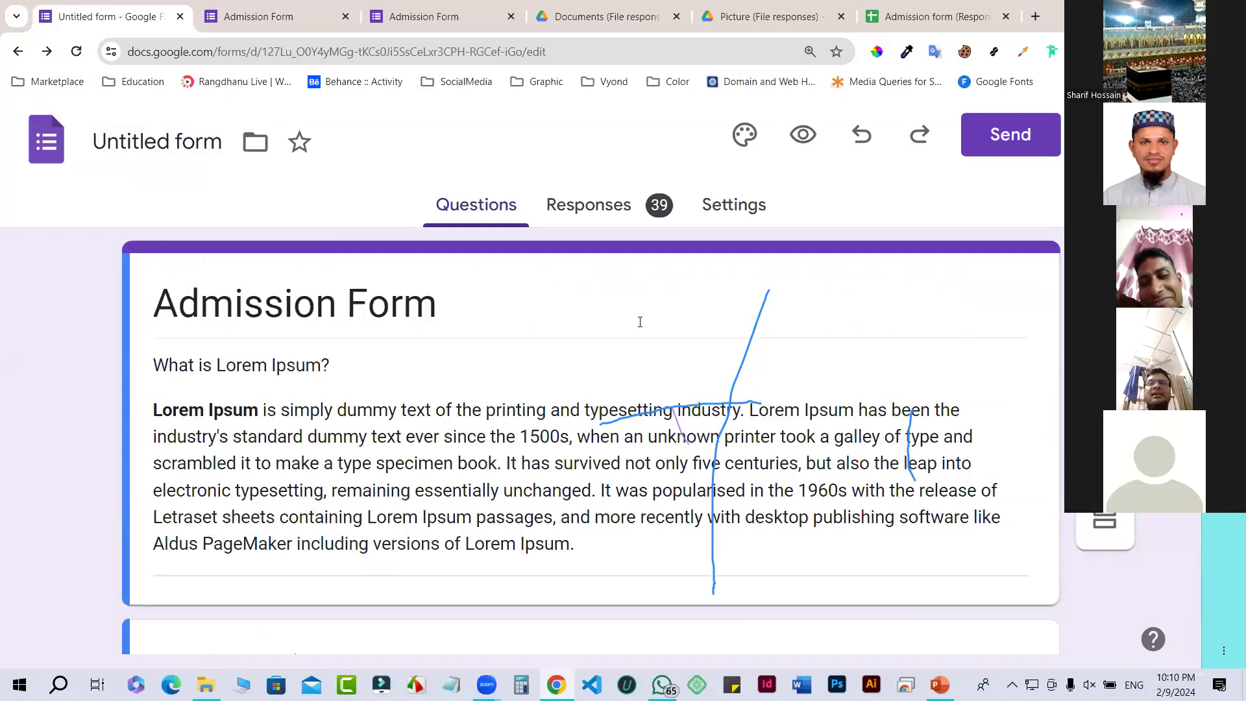